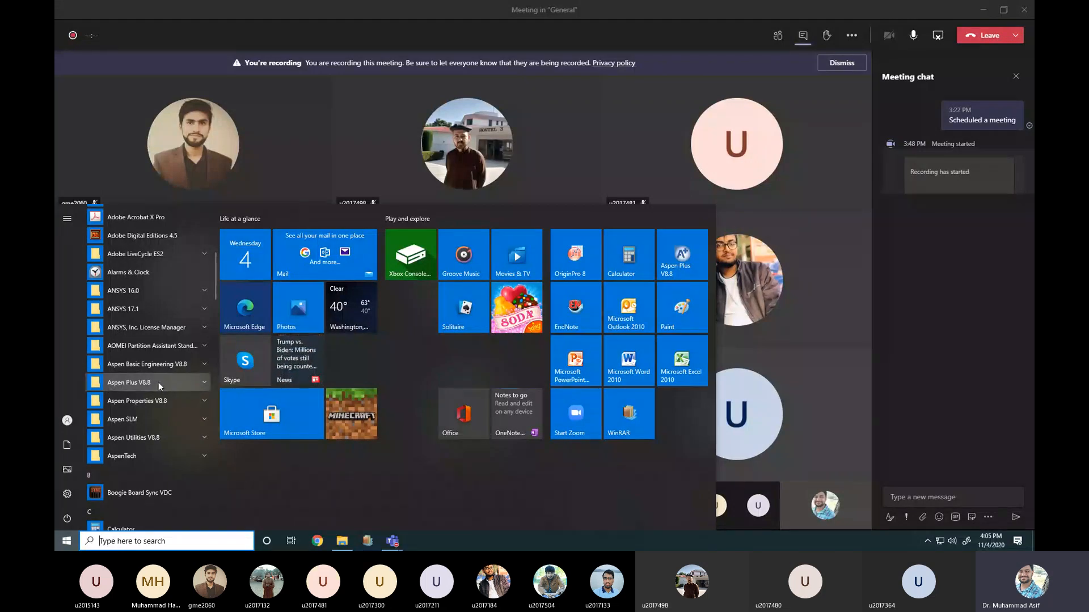
# - Launch Aspen Plus V8.8
pyautogui.click(205, 382)
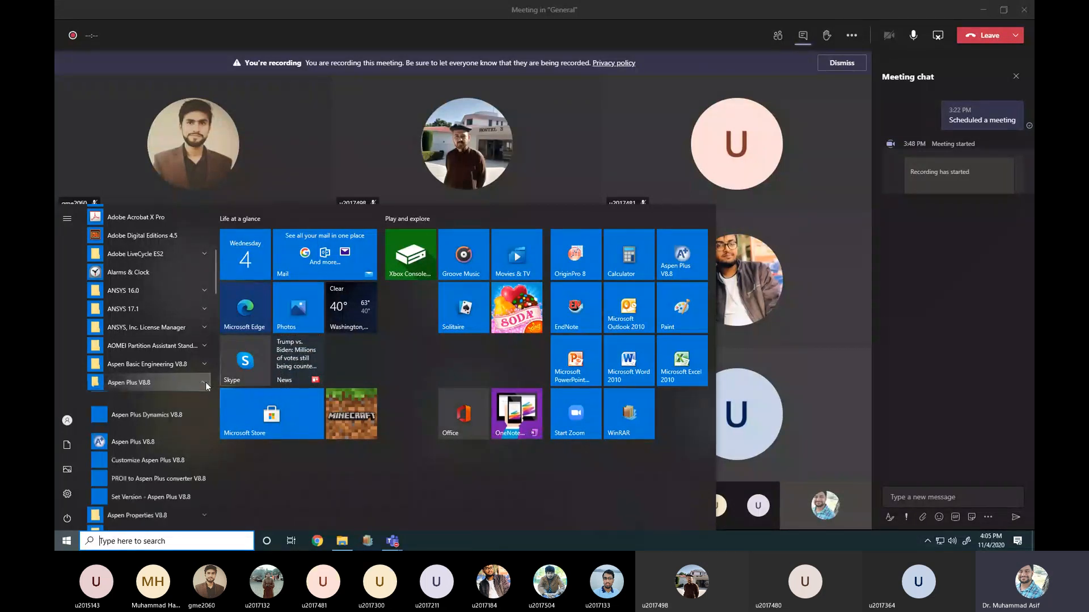
pyautogui.scroll(-1, 161, 457)
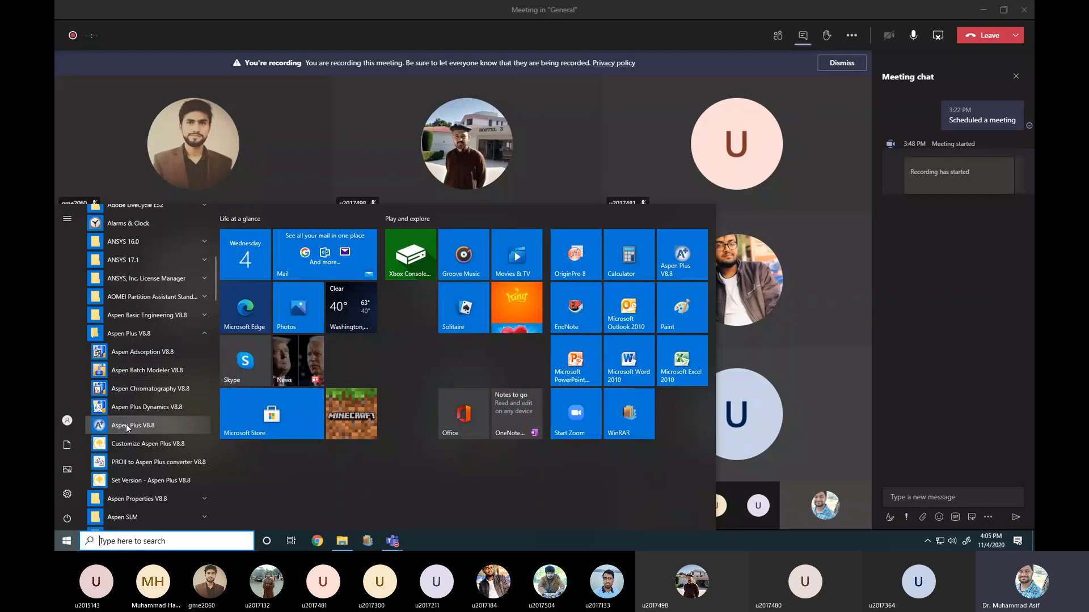
pyautogui.click(683, 255)
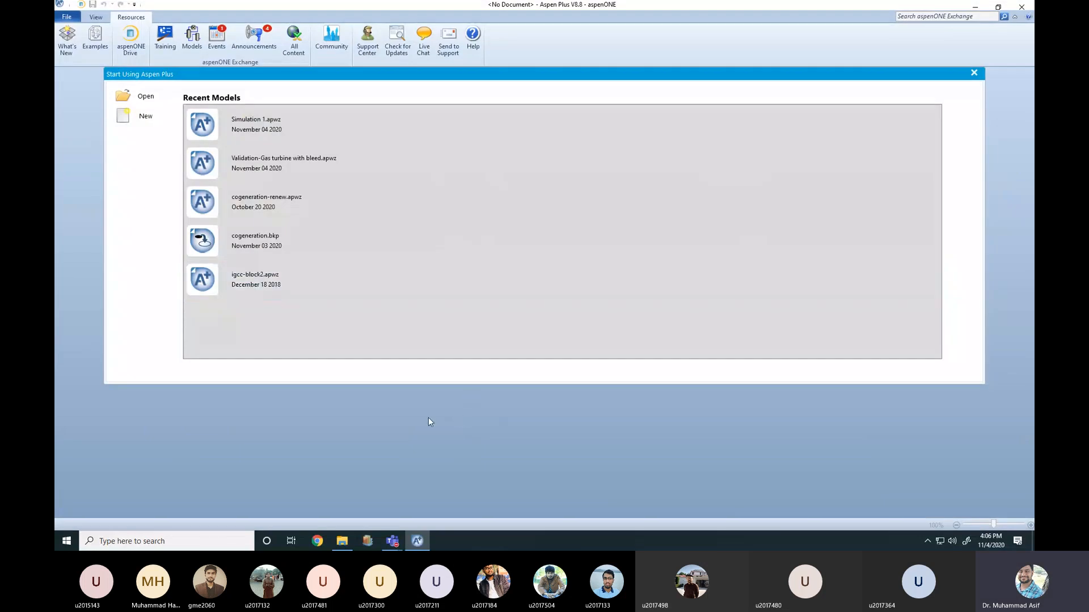
# - Create a new simulation from the Blank Simulation template
pyautogui.click(143, 117)
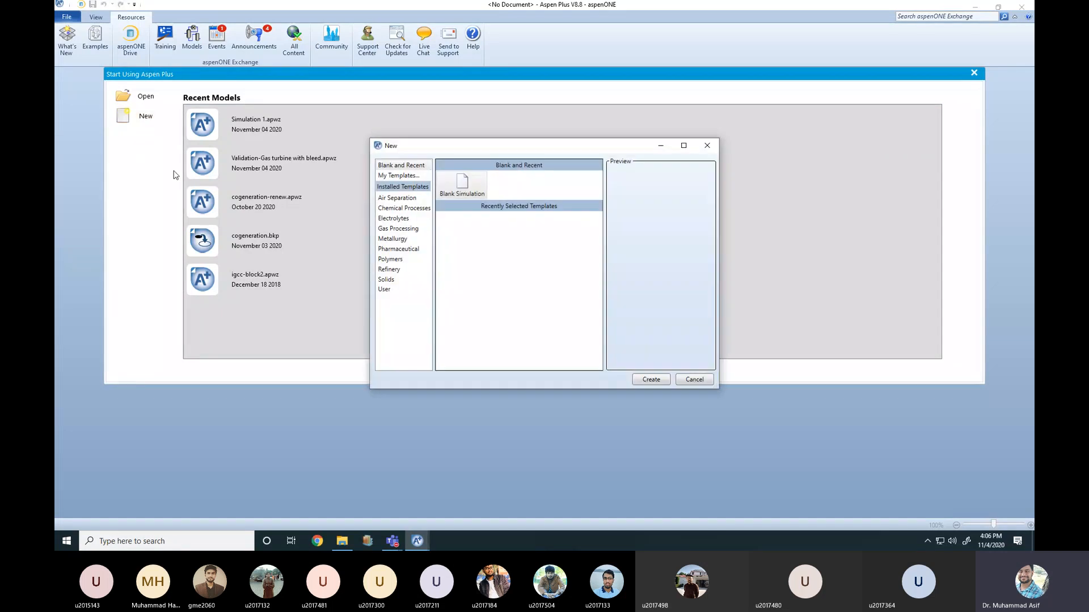
pyautogui.press('Escape')
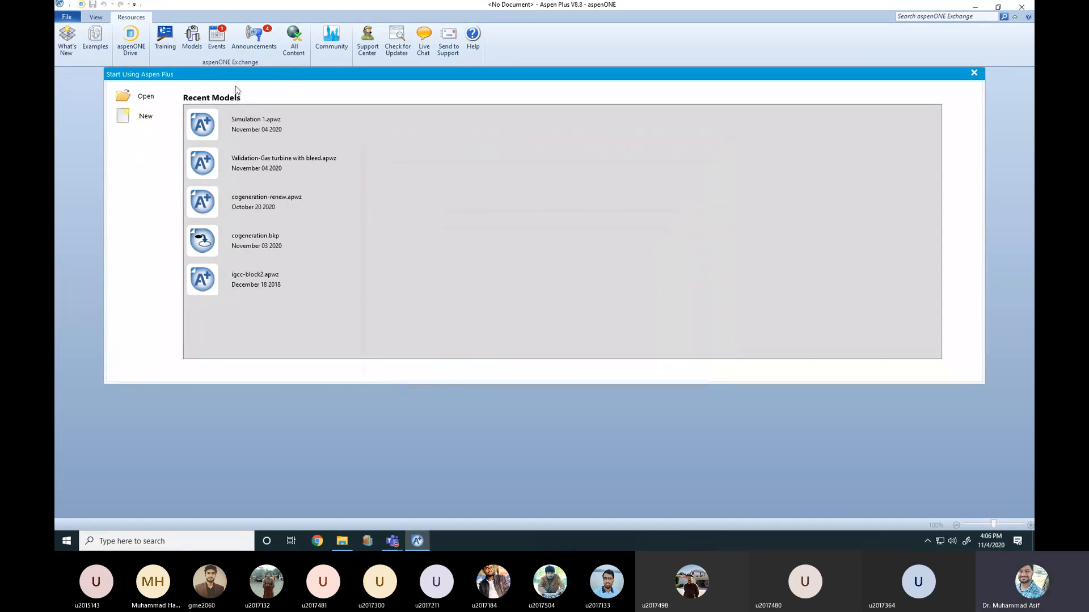
pyautogui.click(142, 117)
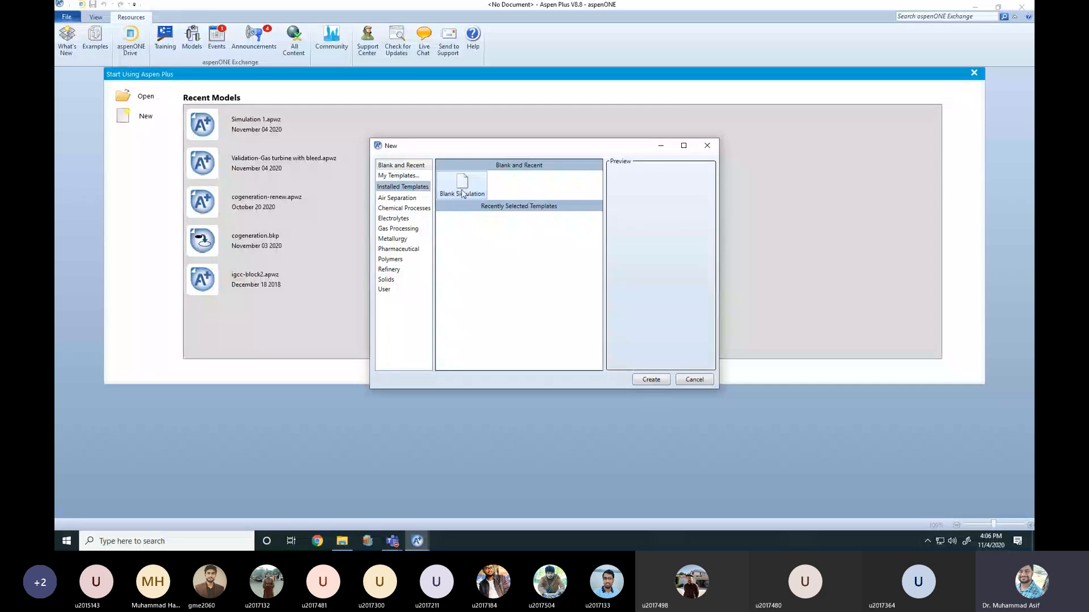
pyautogui.click(652, 381)
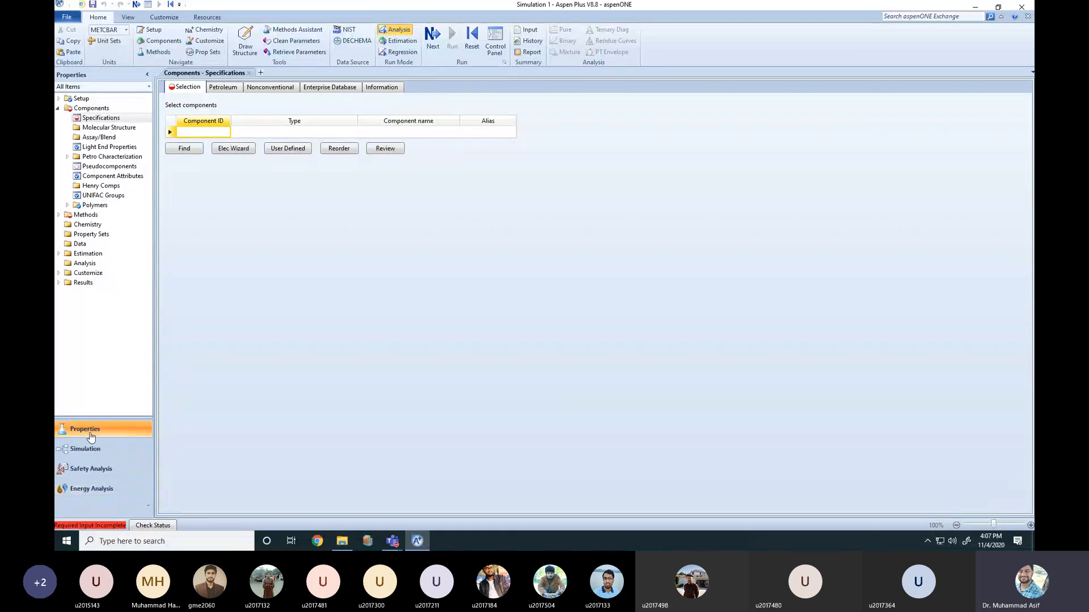
# - In the setup specifications, title the simulation "refrigeration system" and choose METCBAR as the global unit set
pyautogui.click(264, 264)
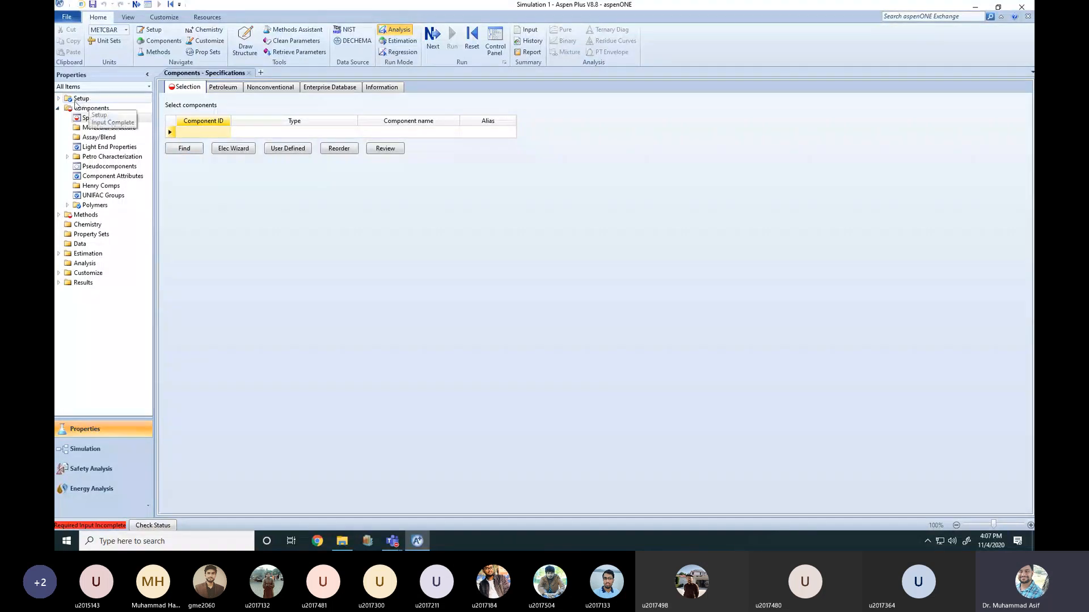
pyautogui.click(58, 99)
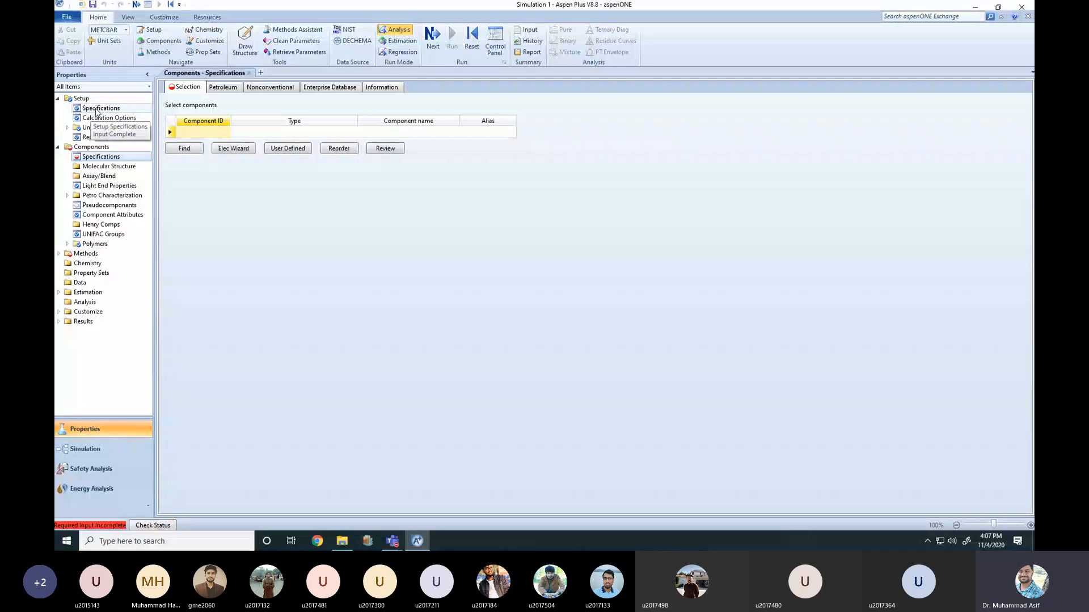
pyautogui.click(97, 108)
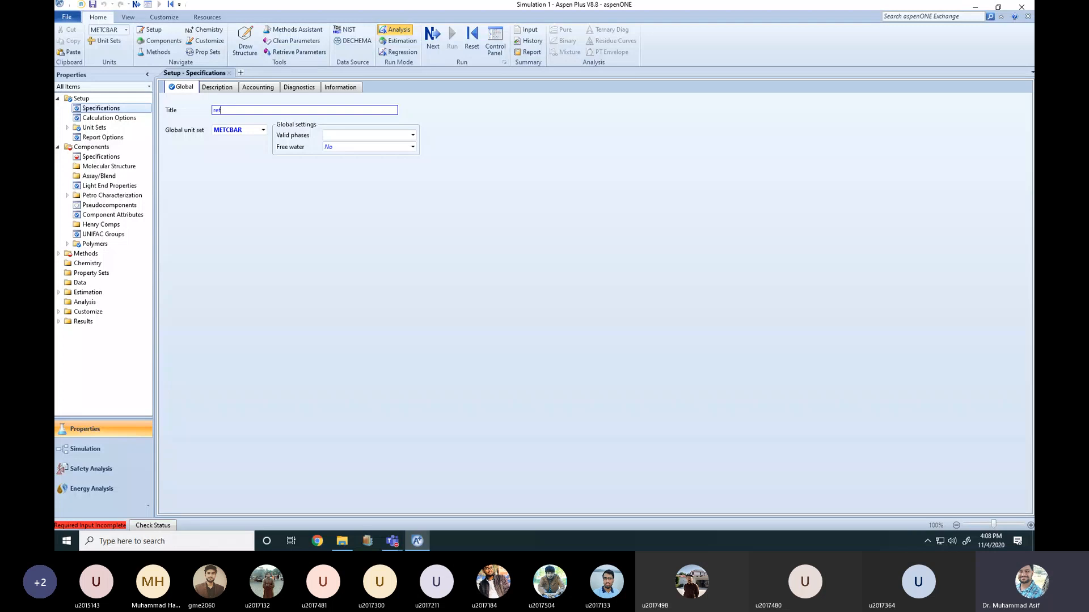
pyautogui.write('geration system')
pyautogui.click(252, 175)
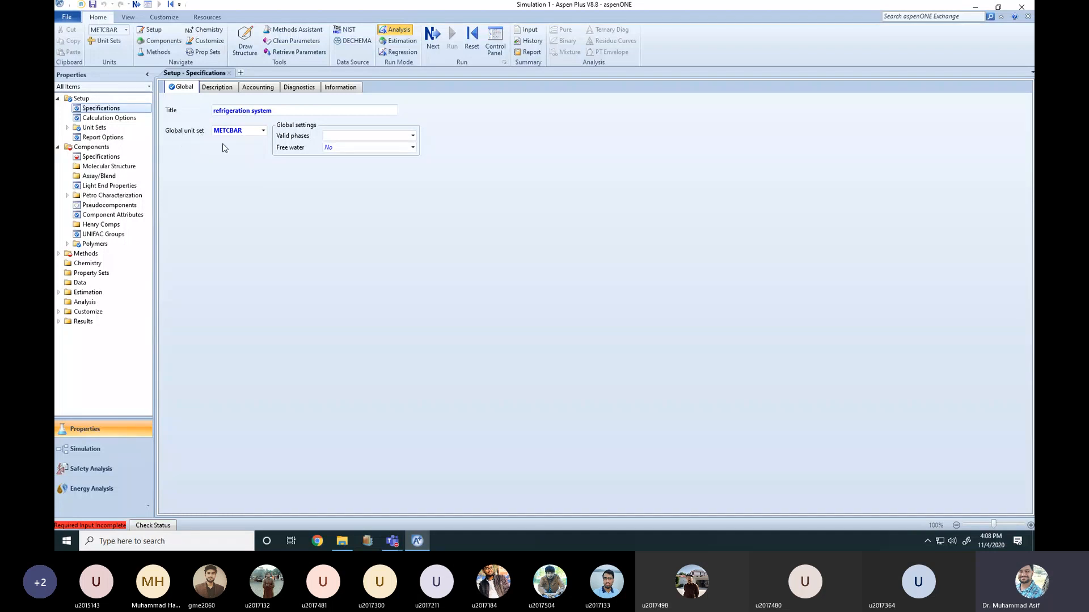
pyautogui.click(247, 131)
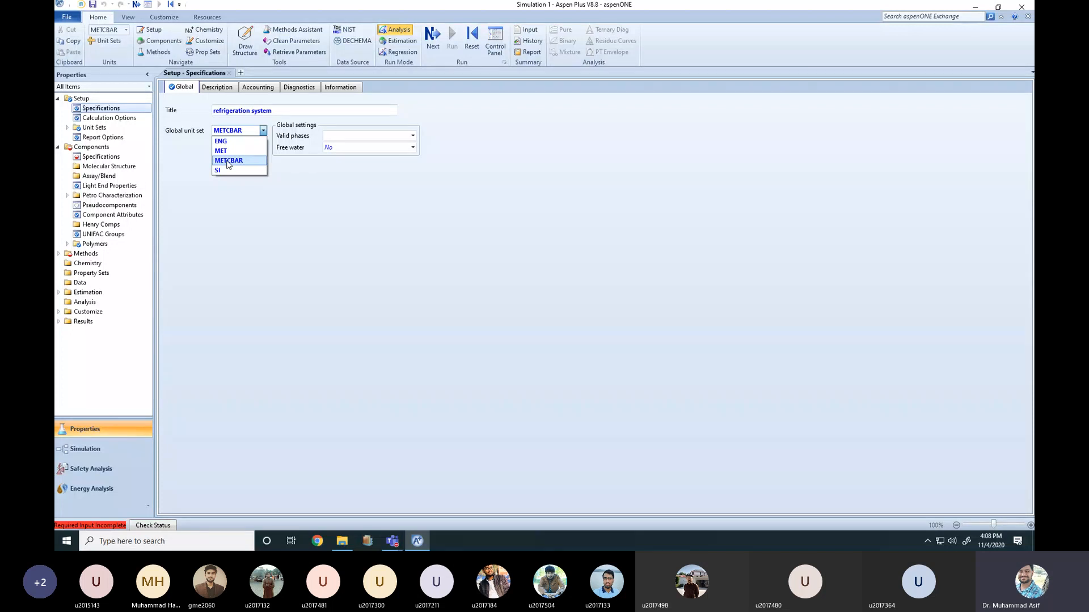
pyautogui.click(228, 162)
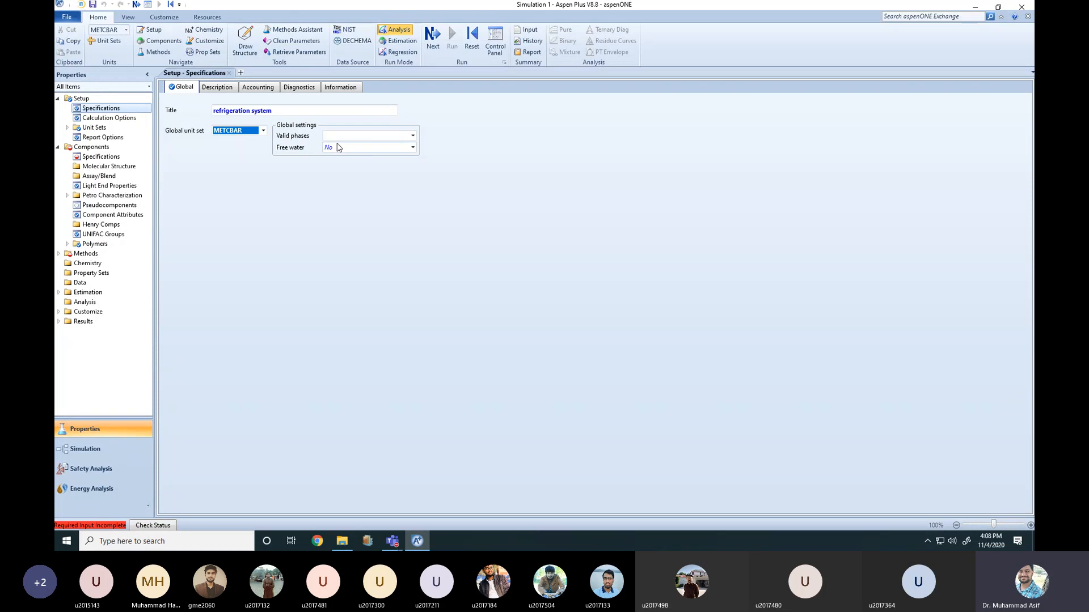
pyautogui.click(415, 137)
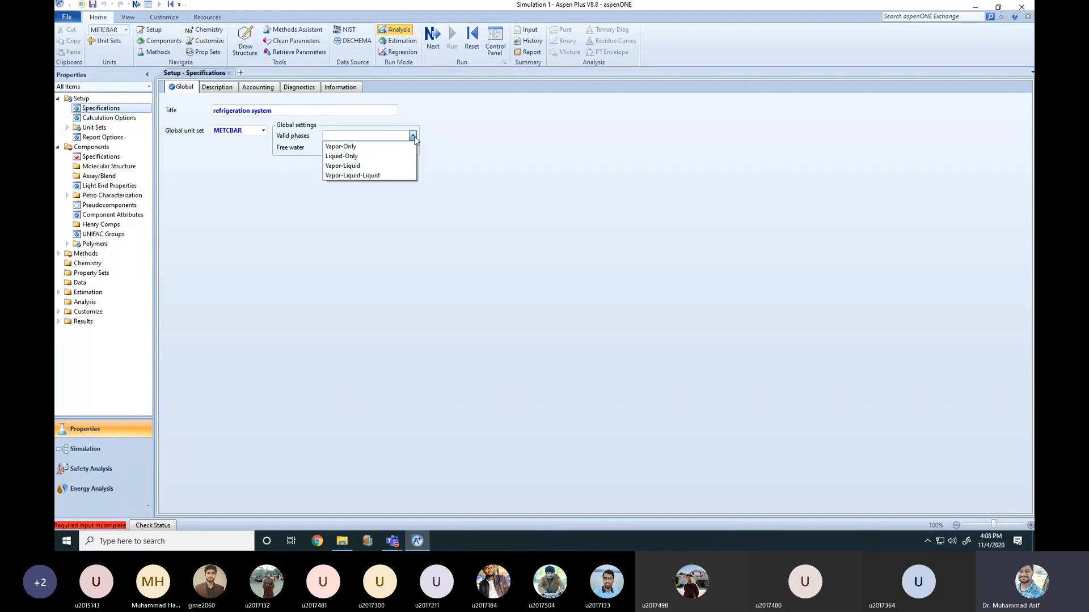
pyautogui.click(457, 144)
pyautogui.click(368, 138)
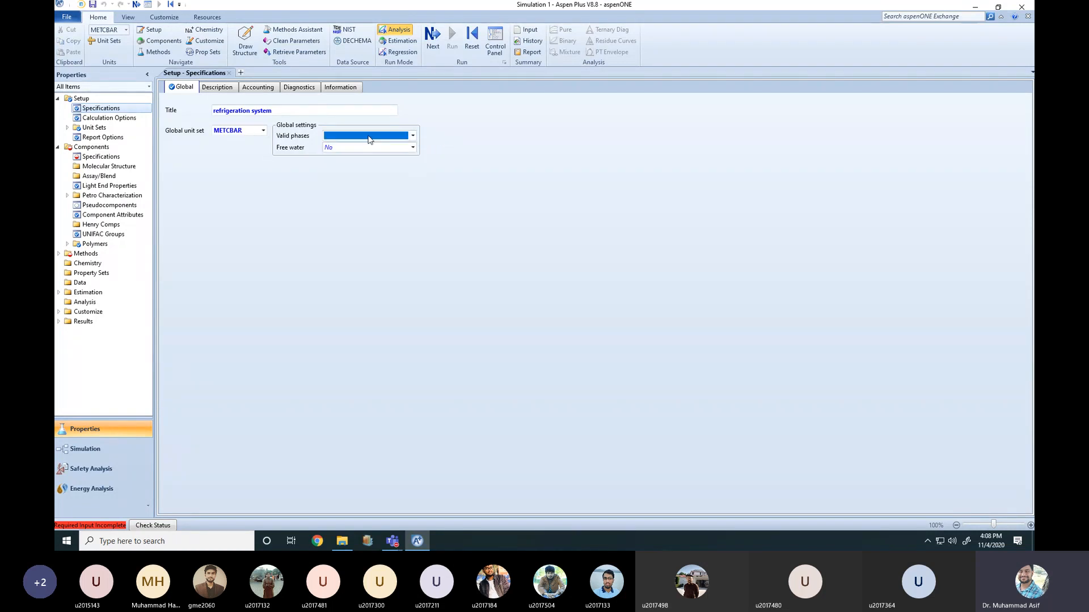
pyautogui.click(324, 213)
pyautogui.click(327, 147)
# - In the setup calculation options, try C as the exergy reference environment temperature unit and return it to F
pyautogui.click(108, 118)
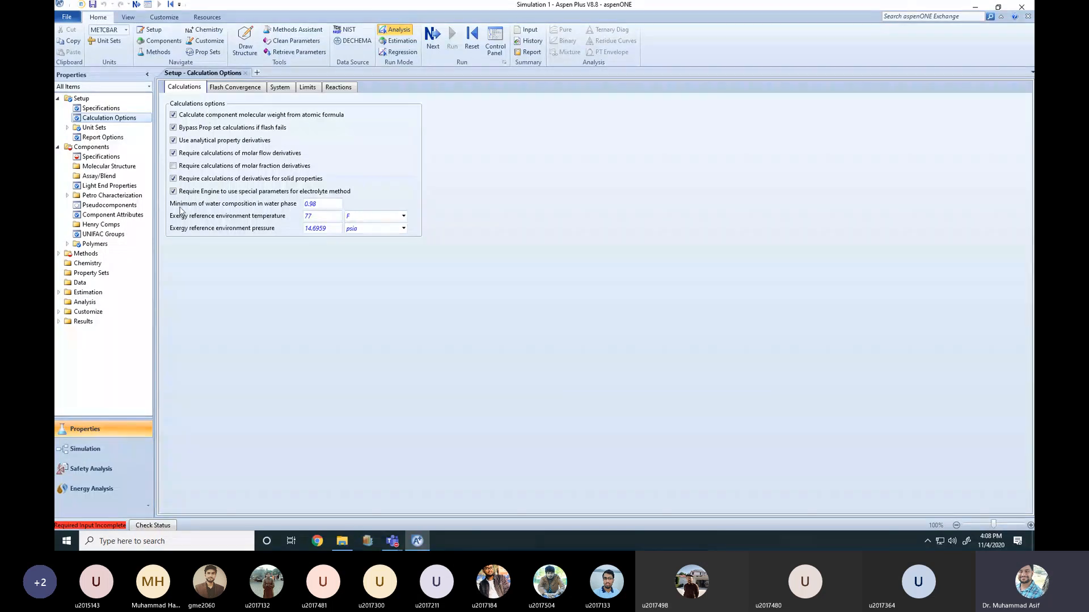
pyautogui.moveTo(196, 209)
pyautogui.click(404, 216)
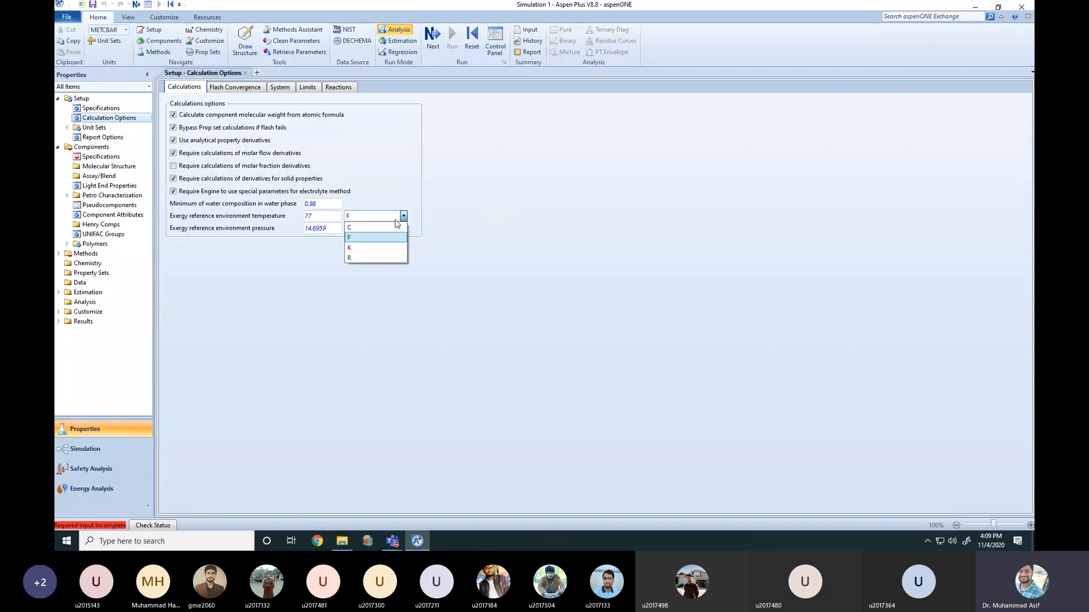
pyautogui.click(349, 227)
pyautogui.click(314, 218)
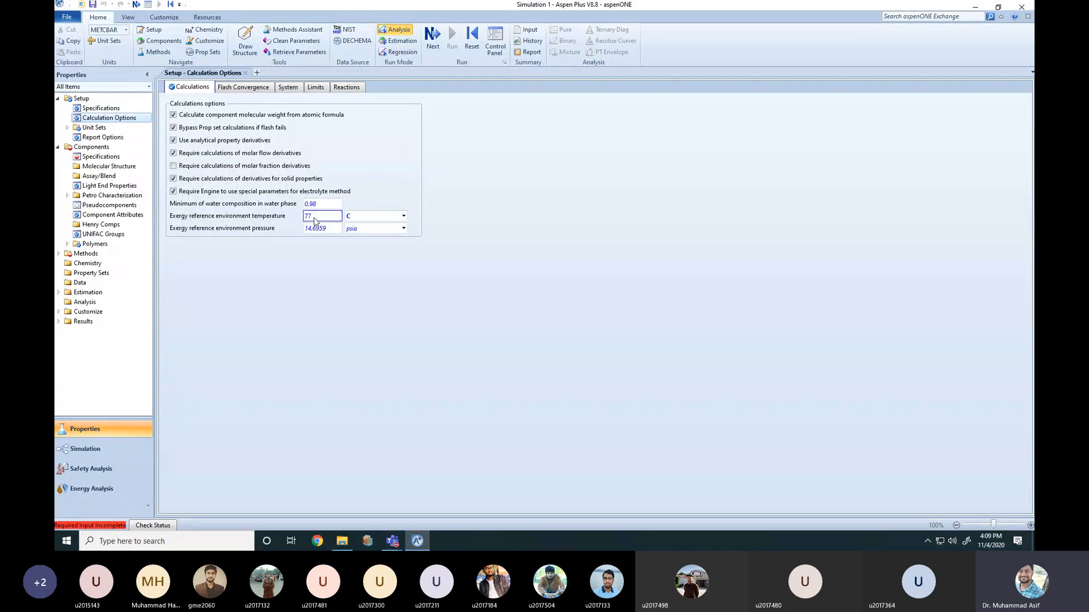
pyautogui.click(406, 219)
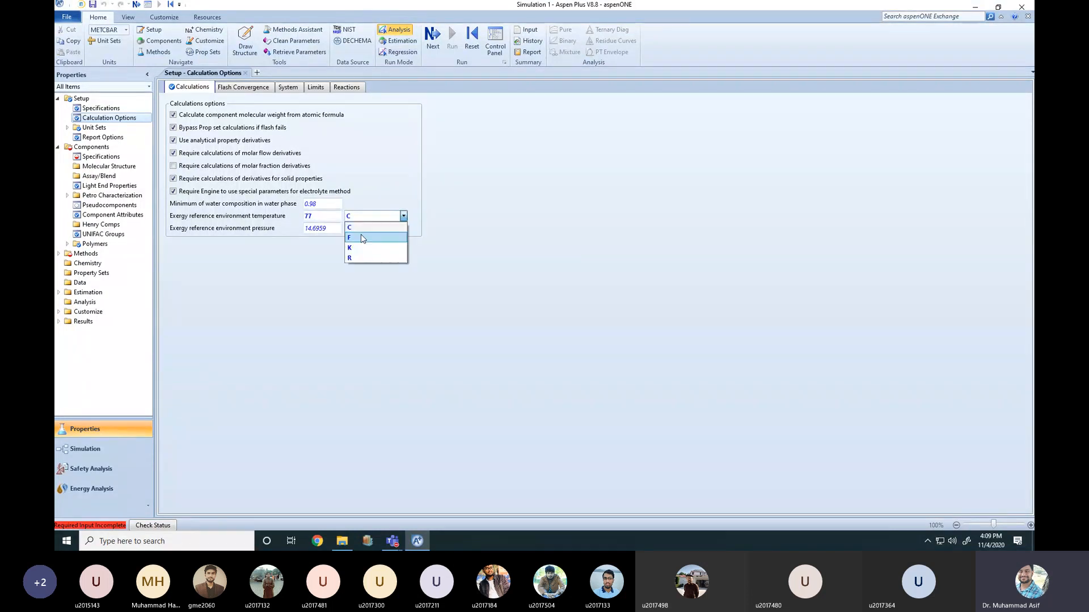
pyautogui.click(363, 236)
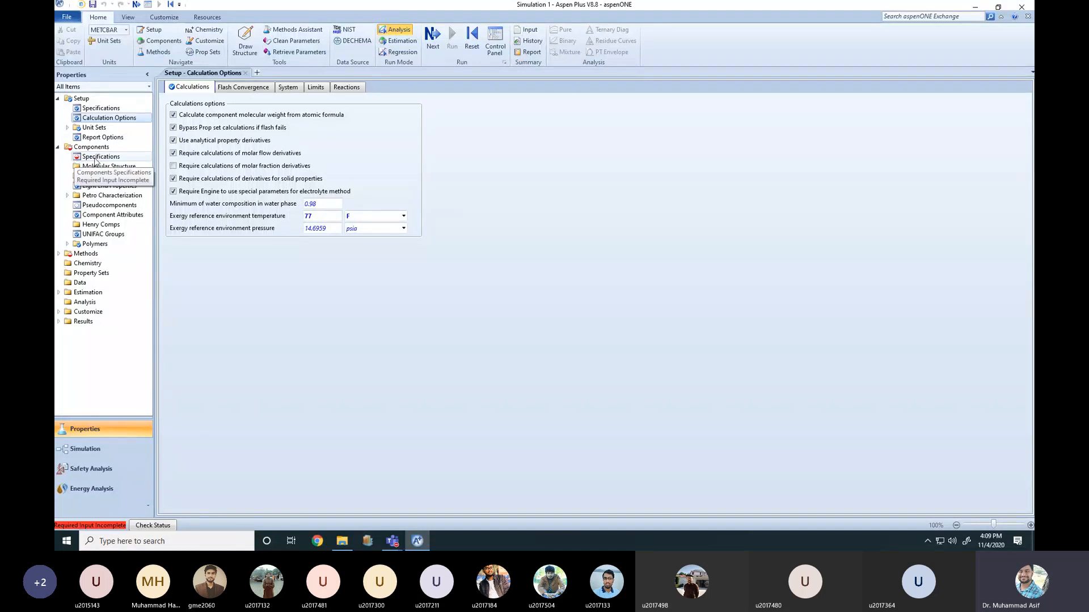
# - Search the component databanks for compounds whose name or alias contains R12, enlarging the results window
pyautogui.click(90, 157)
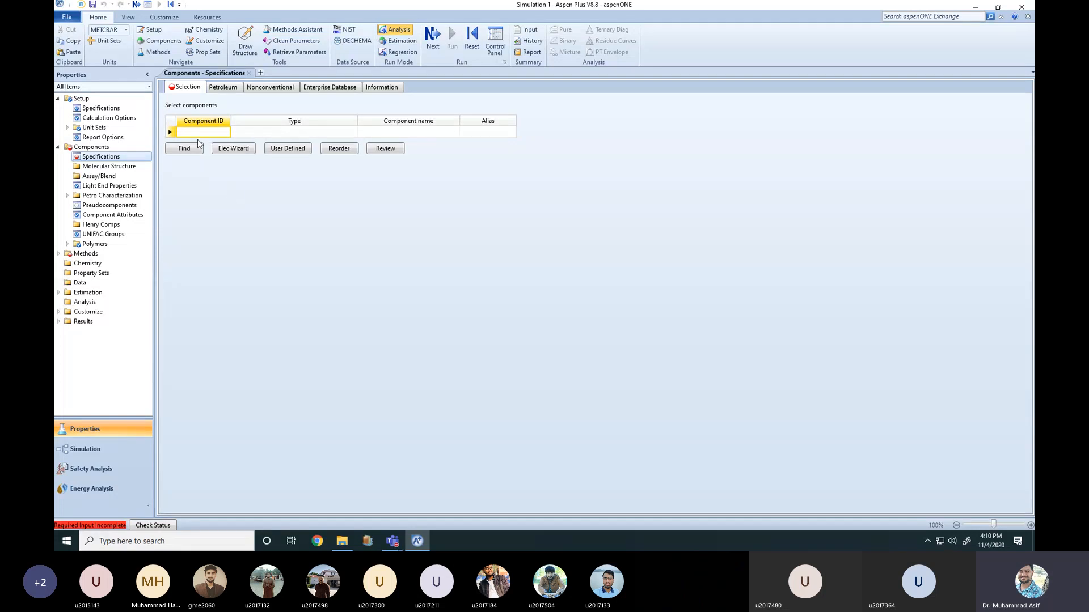
pyautogui.click(188, 151)
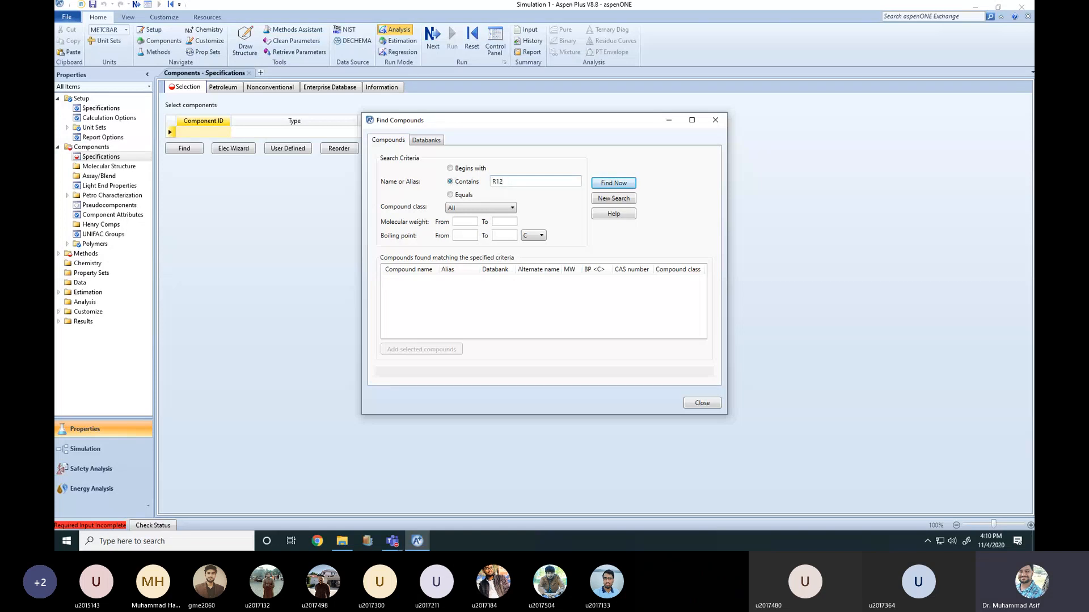
pyautogui.press('Return')
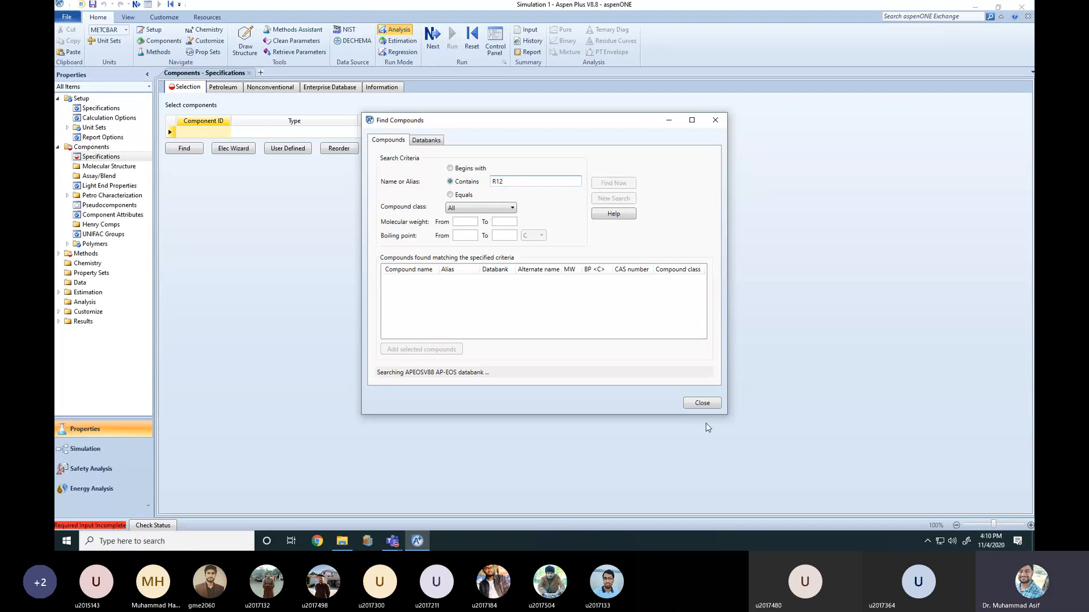
pyautogui.moveTo(726, 417); pyautogui.dragTo(773, 459)
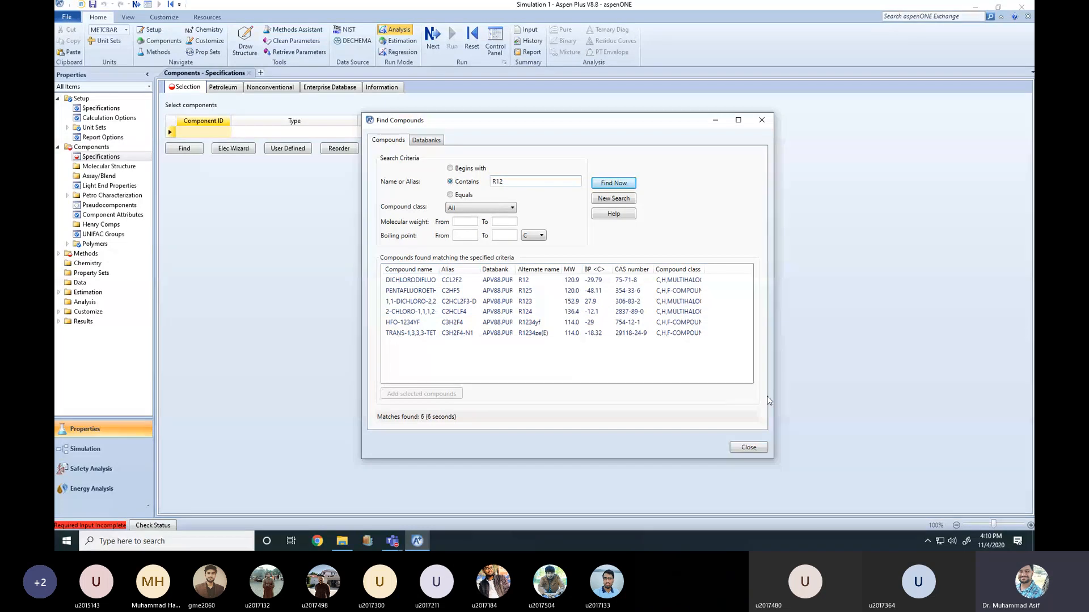
pyautogui.moveTo(772, 401); pyautogui.dragTo(851, 401)
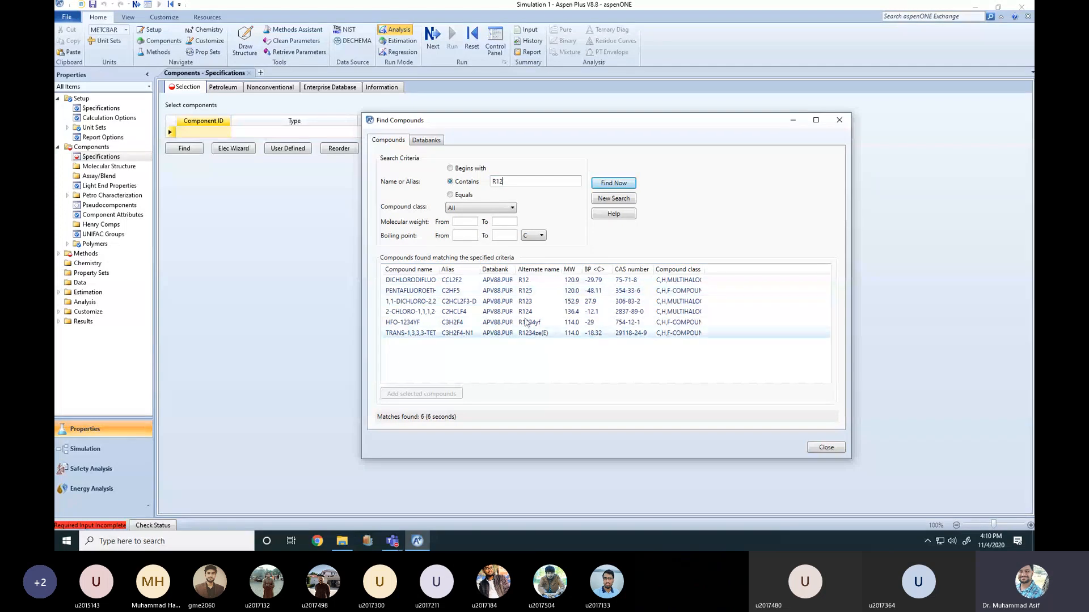
# - Add DICHLORODIFLUOROMETHANE (CCL2F2) from the found compounds to the component list and close the search
pyautogui.click(503, 284)
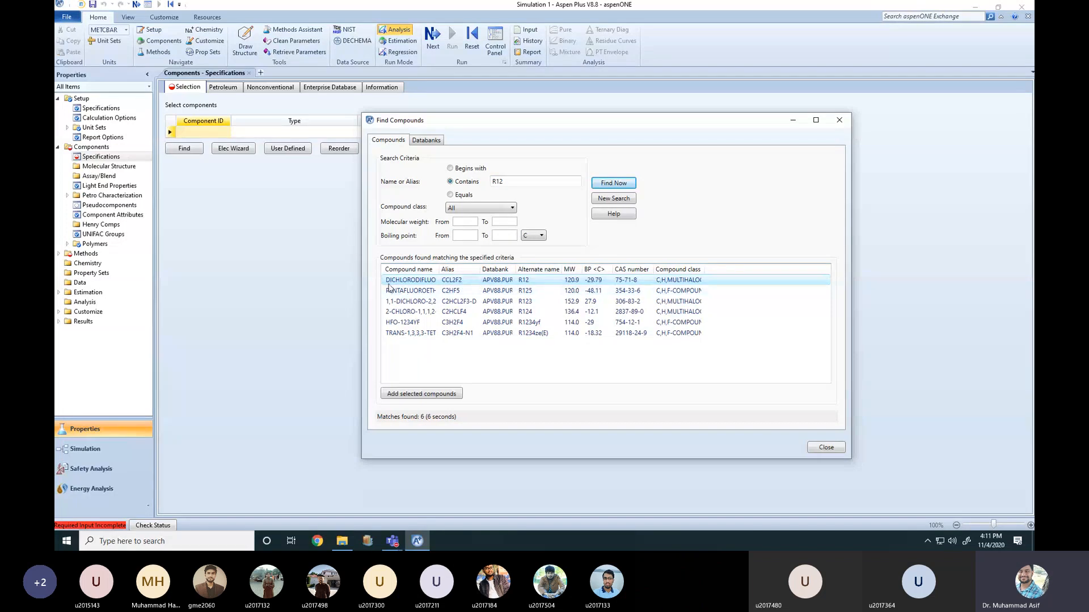
pyautogui.moveTo(440, 270); pyautogui.dragTo(495, 275)
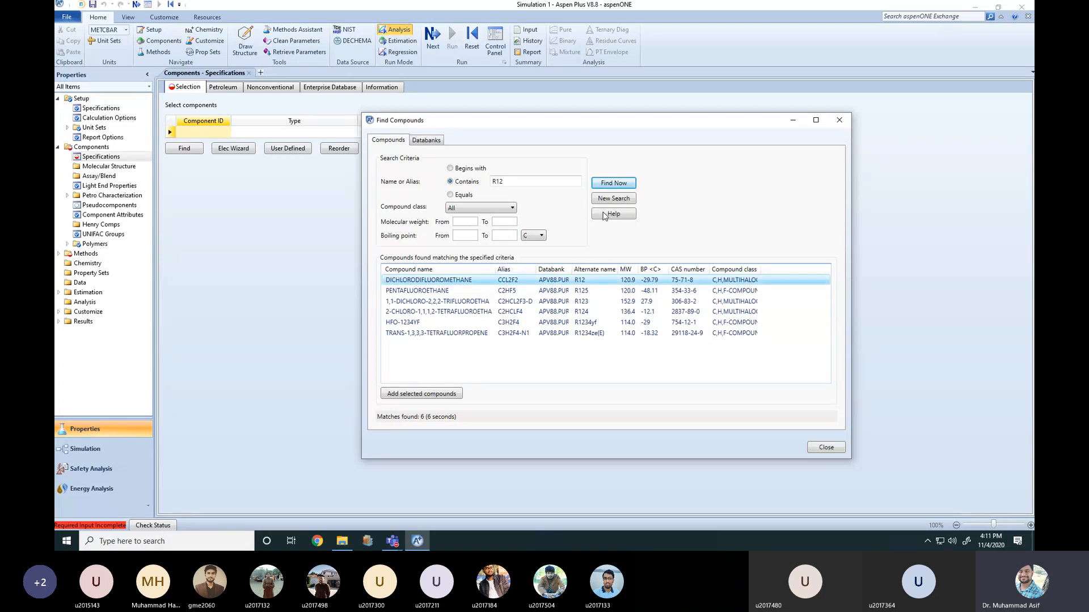
pyautogui.doubleClick(459, 282)
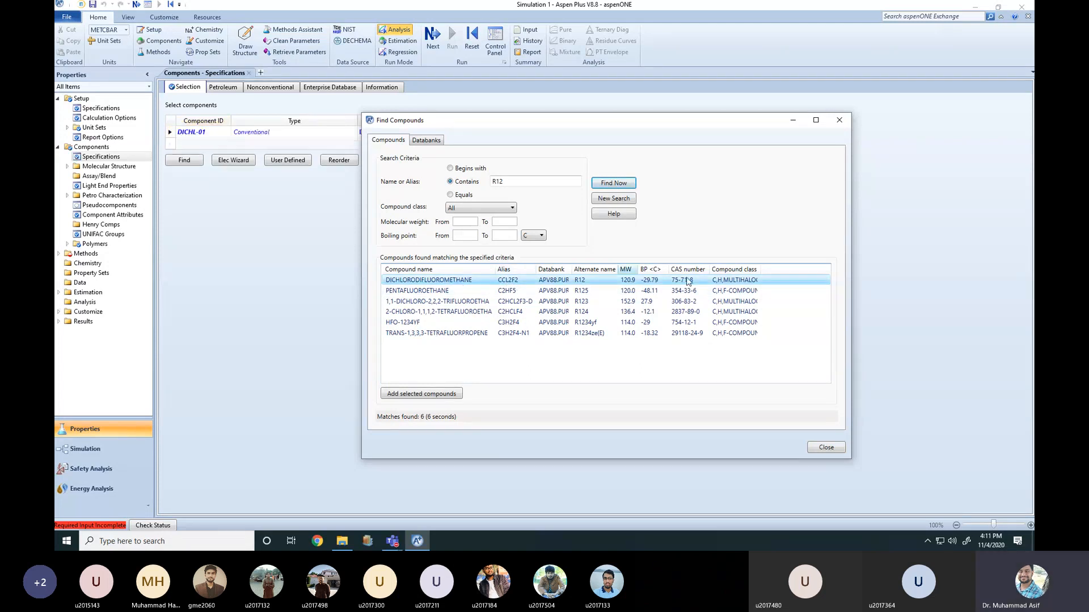
pyautogui.click(825, 448)
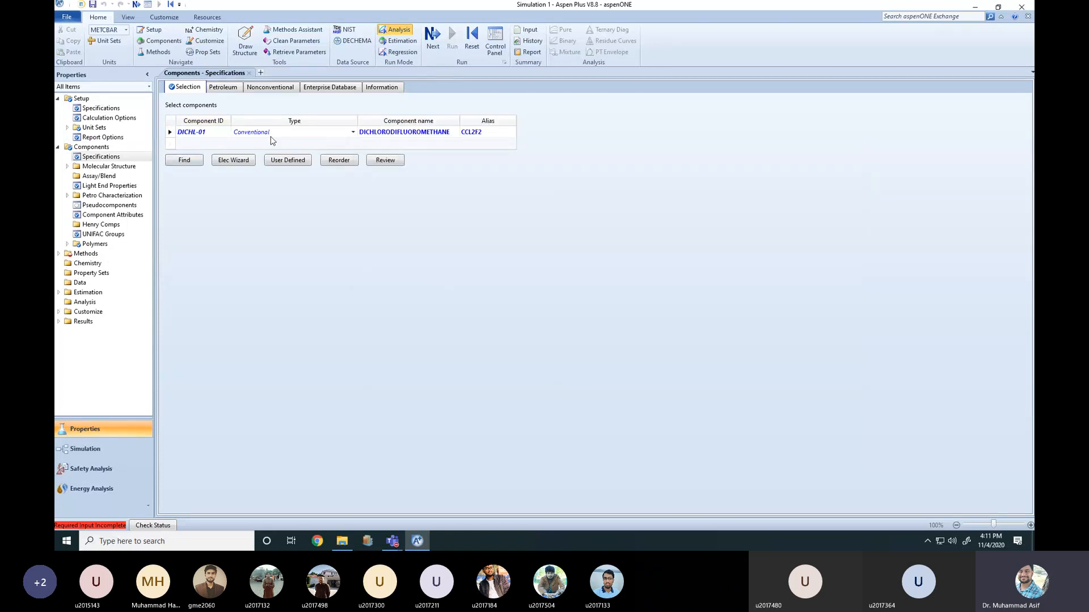
pyautogui.click(389, 132)
# - In the property methods specifications, keep the COMMON method filter and choose PENG-ROB as the method
pyautogui.click(59, 254)
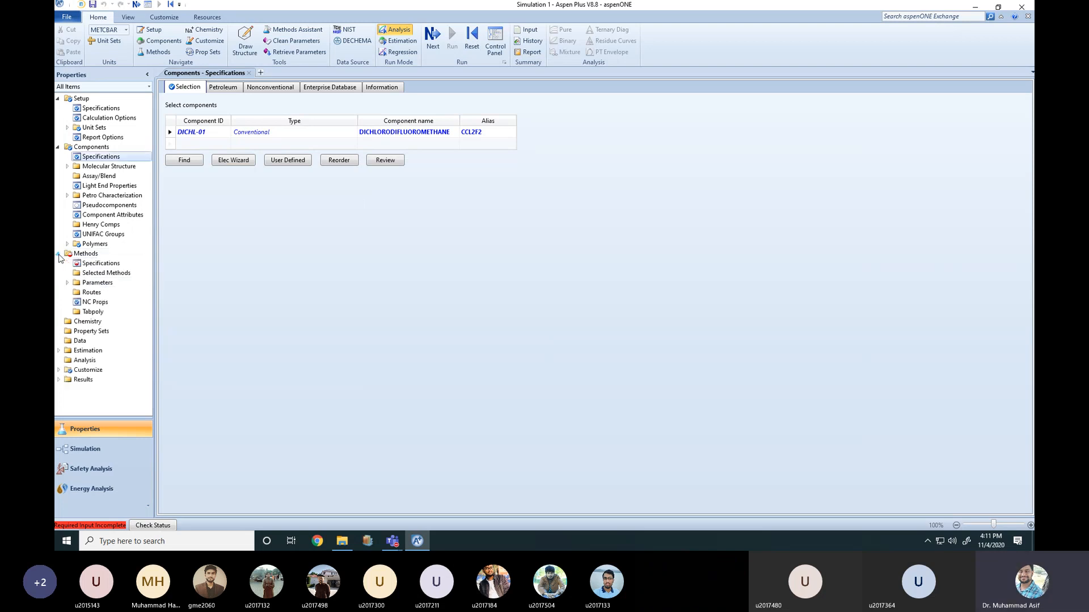
pyautogui.click(100, 265)
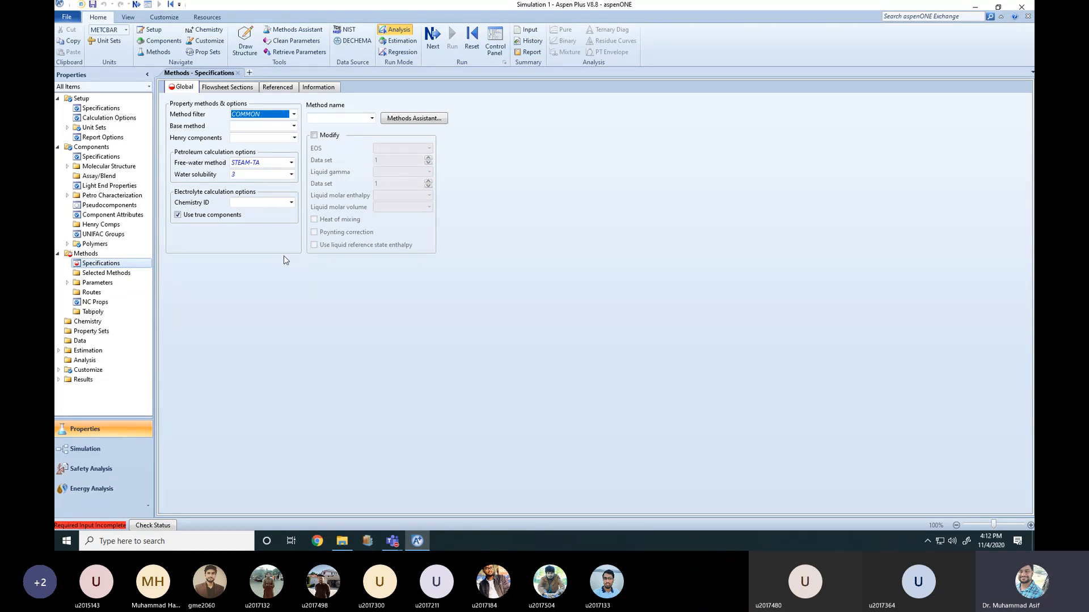
pyautogui.click(294, 115)
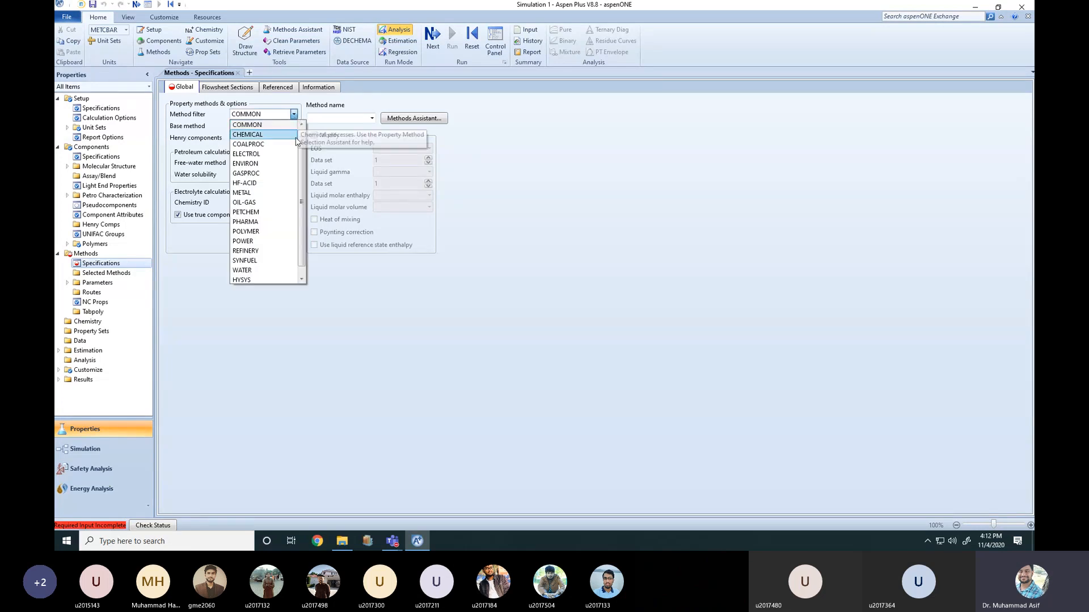
pyautogui.moveTo(302, 150)
pyautogui.mouseDown()
pyautogui.moveTo(303, 165)
pyautogui.moveTo(303, 141)
pyautogui.mouseUp()
pyautogui.click(372, 119)
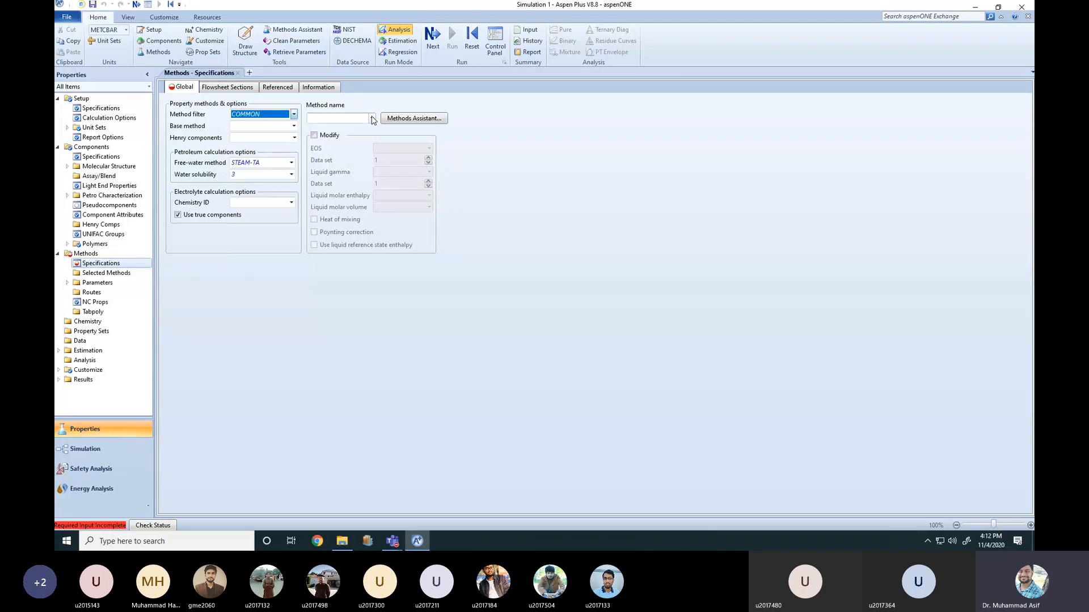
pyautogui.click(372, 118)
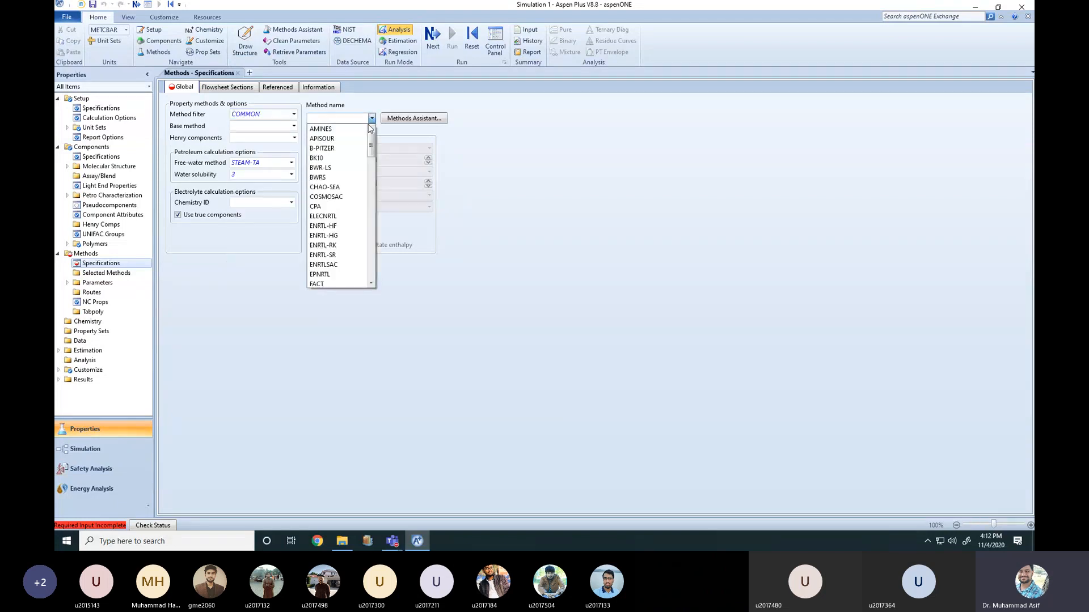
pyautogui.moveTo(371, 145); pyautogui.dragTo(379, 186)
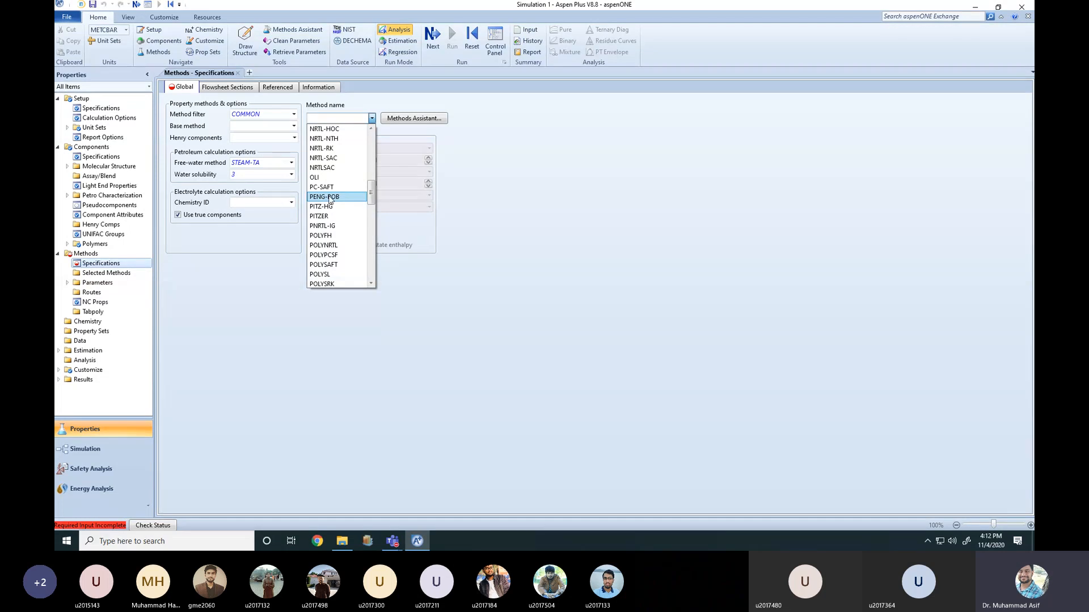
pyautogui.click(330, 197)
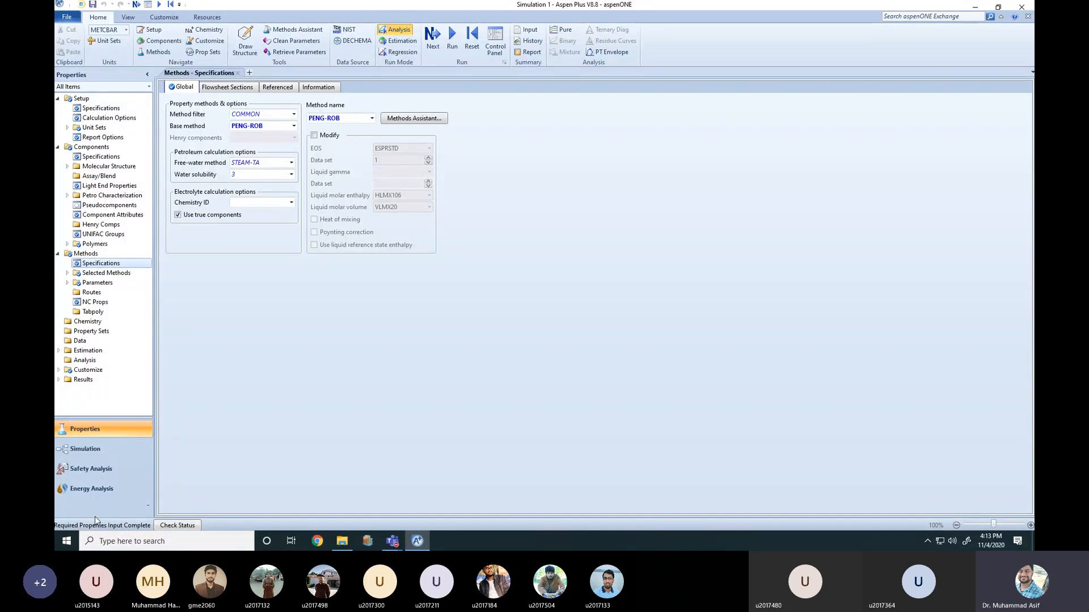
# - Switch to the simulation environment and view the available stream types on the empty main flowsheet
pyautogui.click(80, 450)
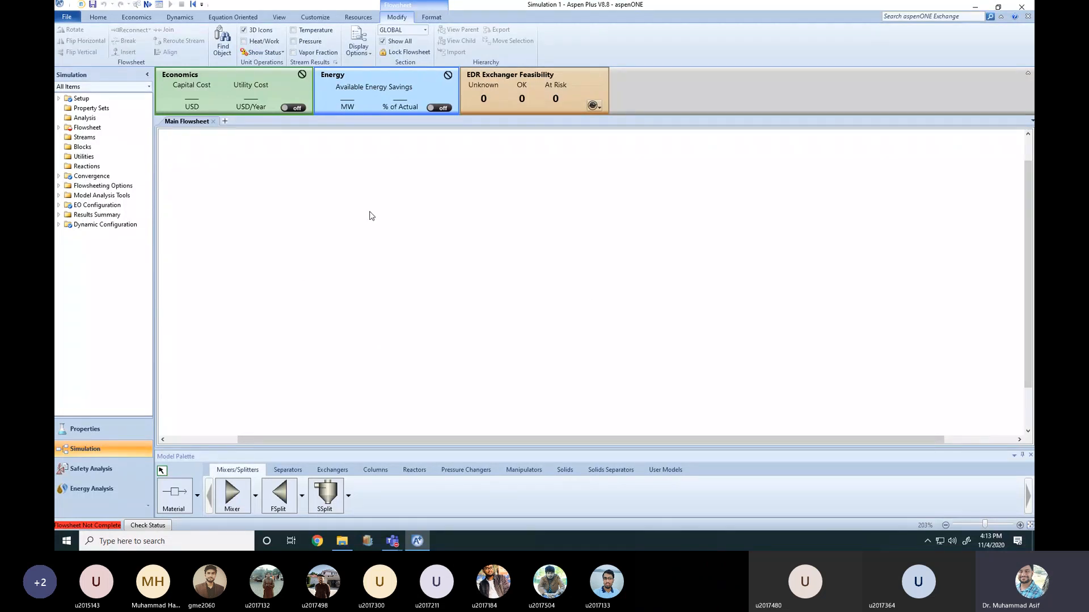
pyautogui.click(197, 498)
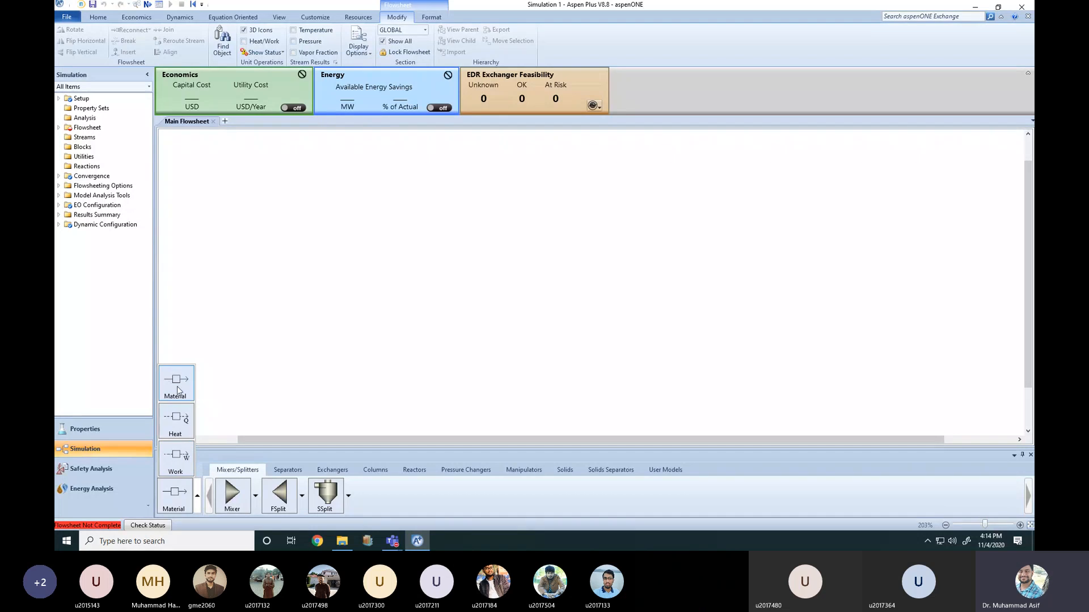
pyautogui.click(267, 351)
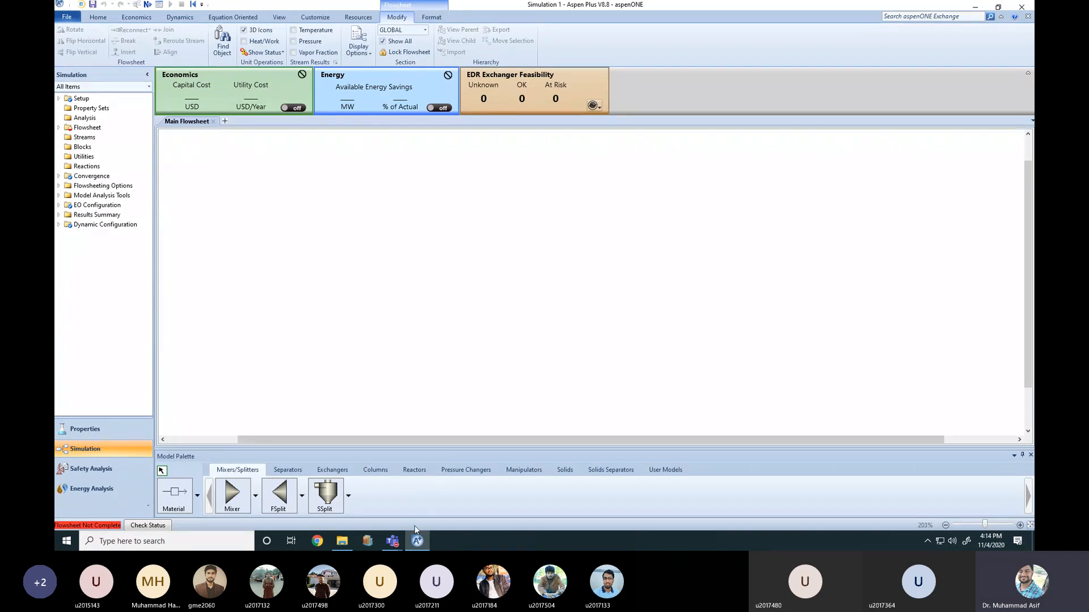
# - Switch to the Microsoft Teams meeting, mute the attendee whose microphone is on, and return to the Aspen Plus flowsheet
pyautogui.click(391, 542)
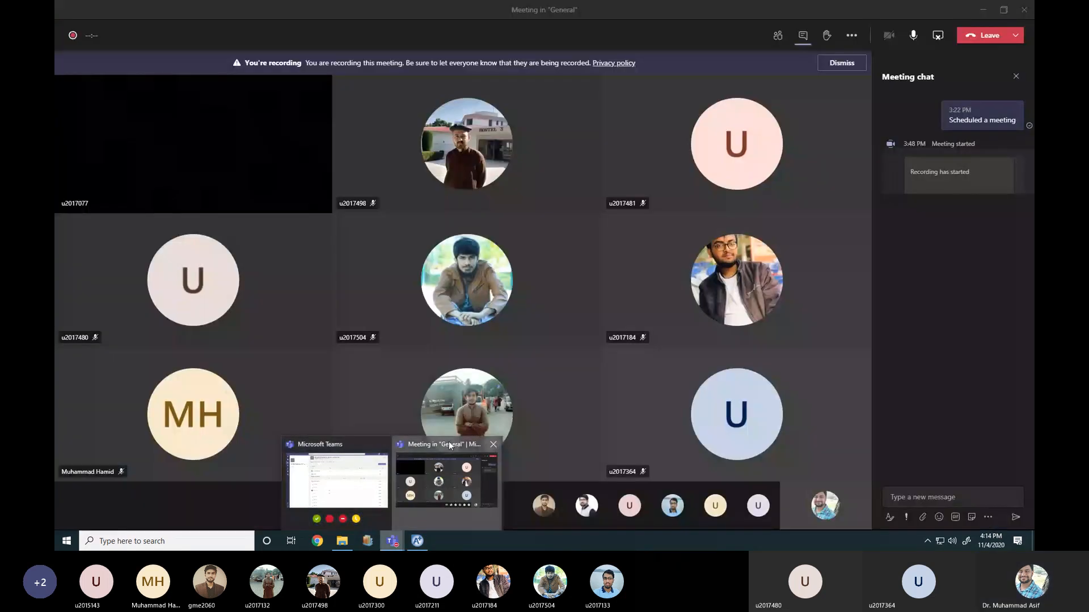
pyautogui.click(448, 441)
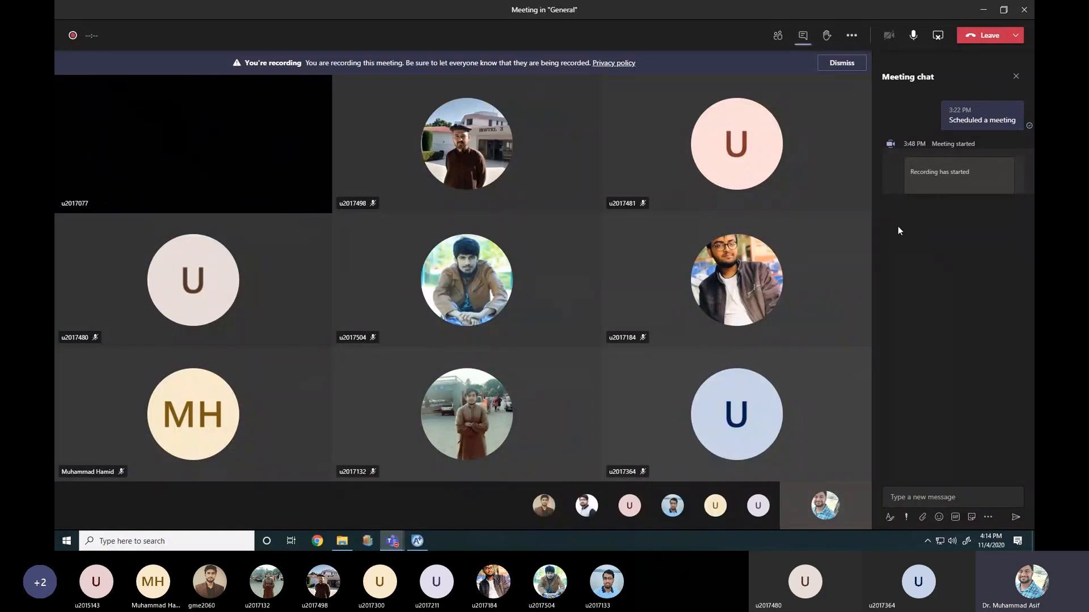
pyautogui.click(778, 40)
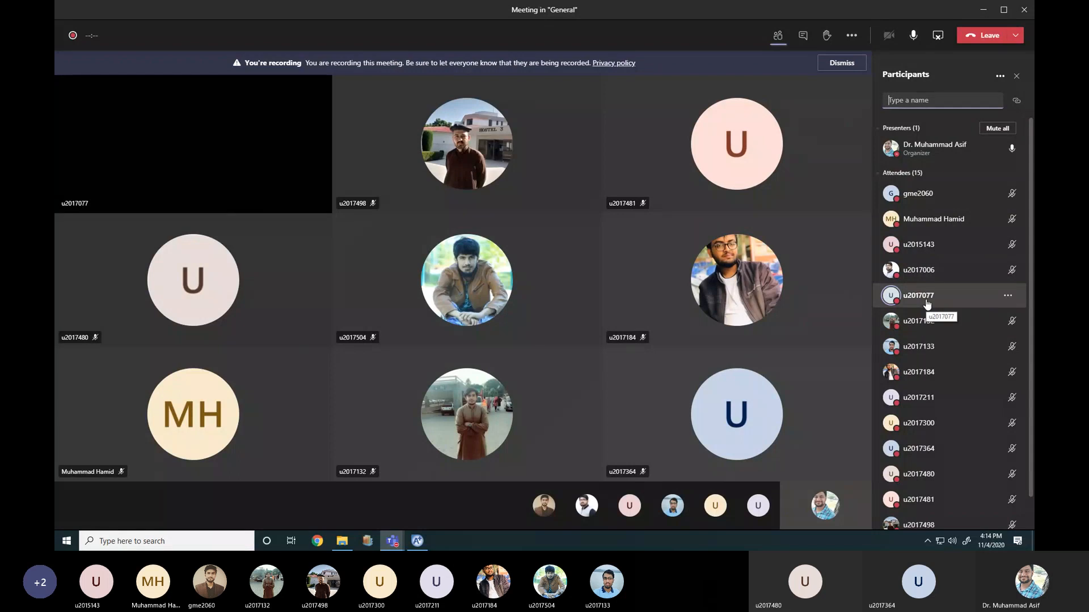
pyautogui.click(1008, 296)
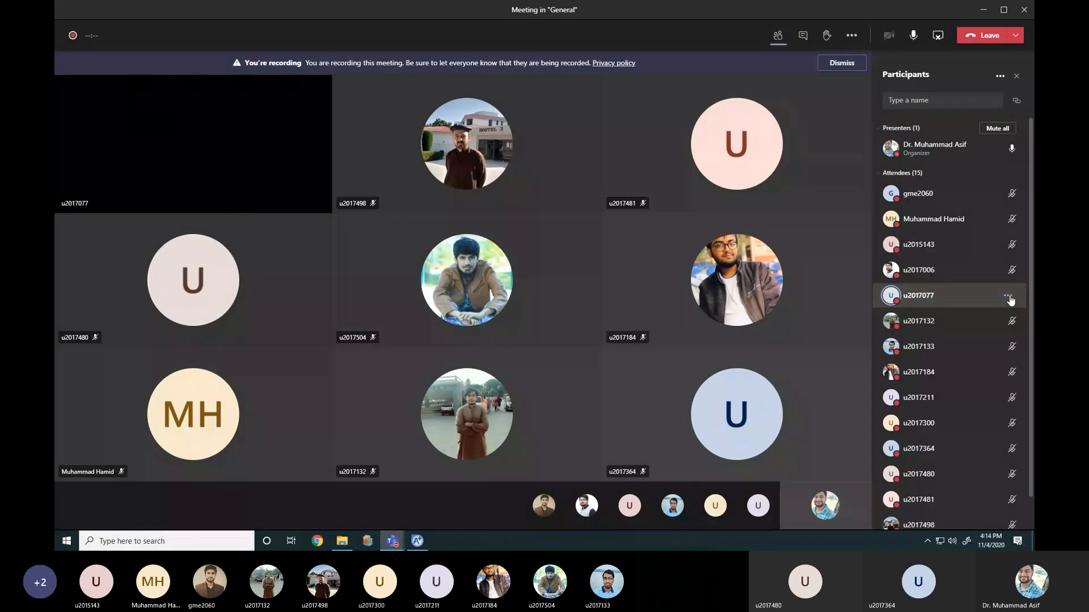
pyautogui.click(954, 317)
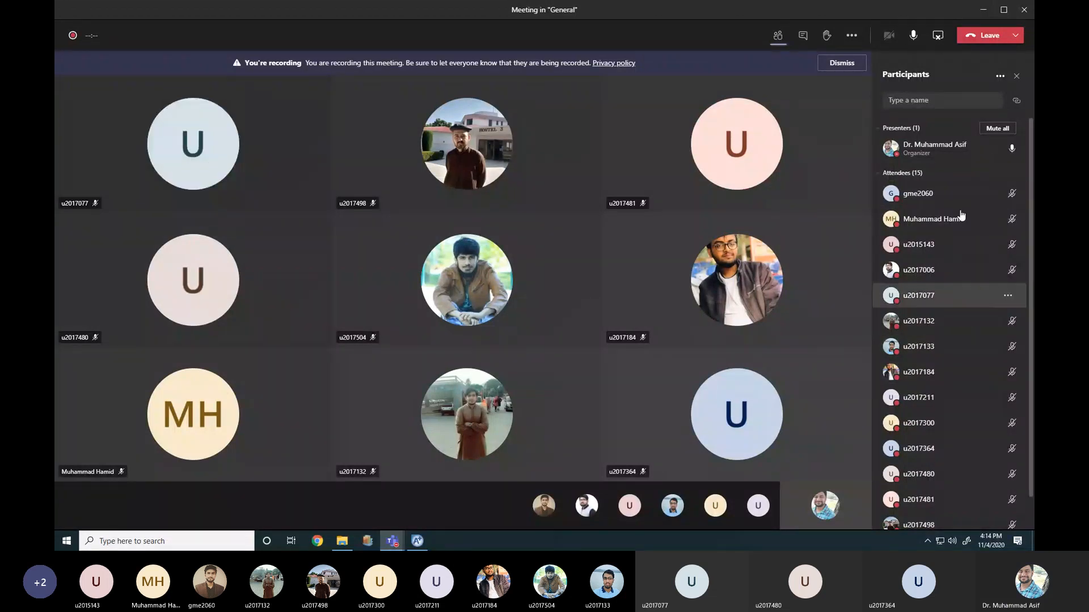
pyautogui.click(982, 12)
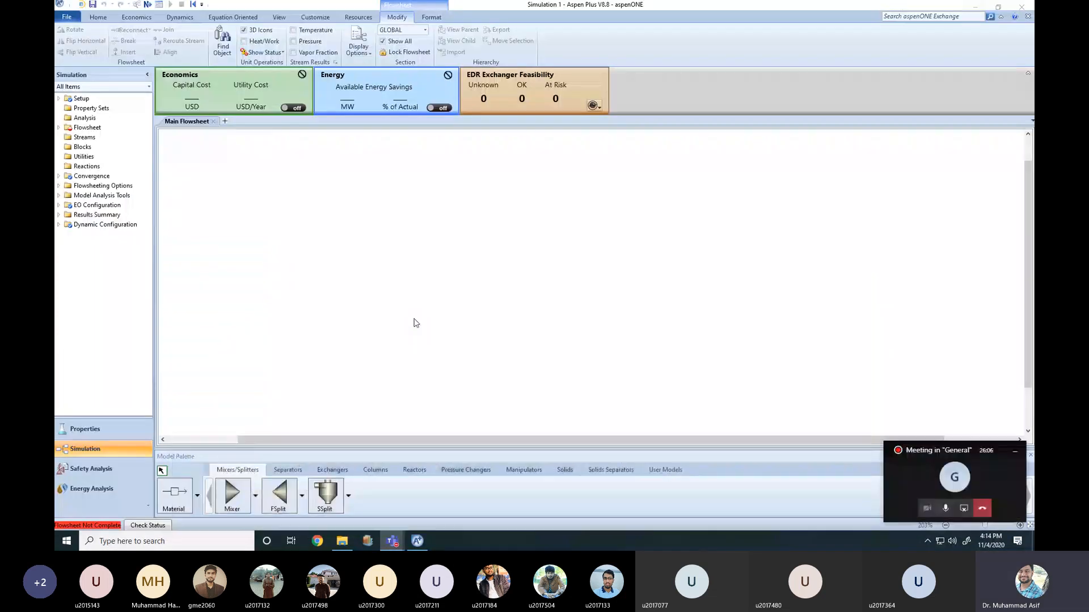
pyautogui.click(1018, 454)
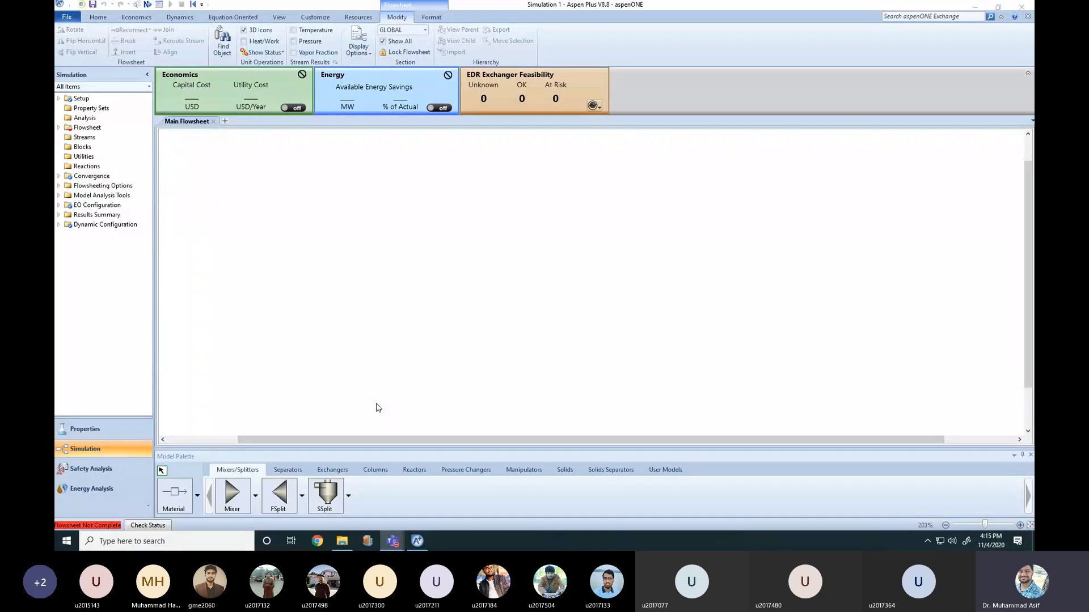
# - Review the block models offered for mixers/splitters, separators, exchangers, columns, reactors, pressure changers and manipulators, including the mixer and exchanger icon variants
pyautogui.click(256, 496)
pyautogui.click(256, 497)
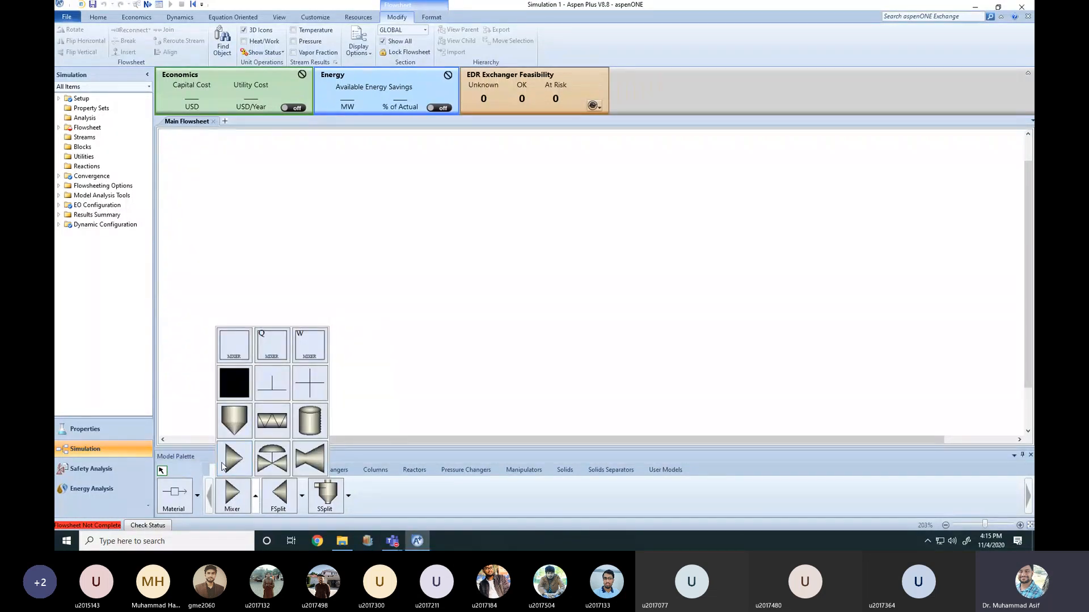
pyautogui.click(422, 509)
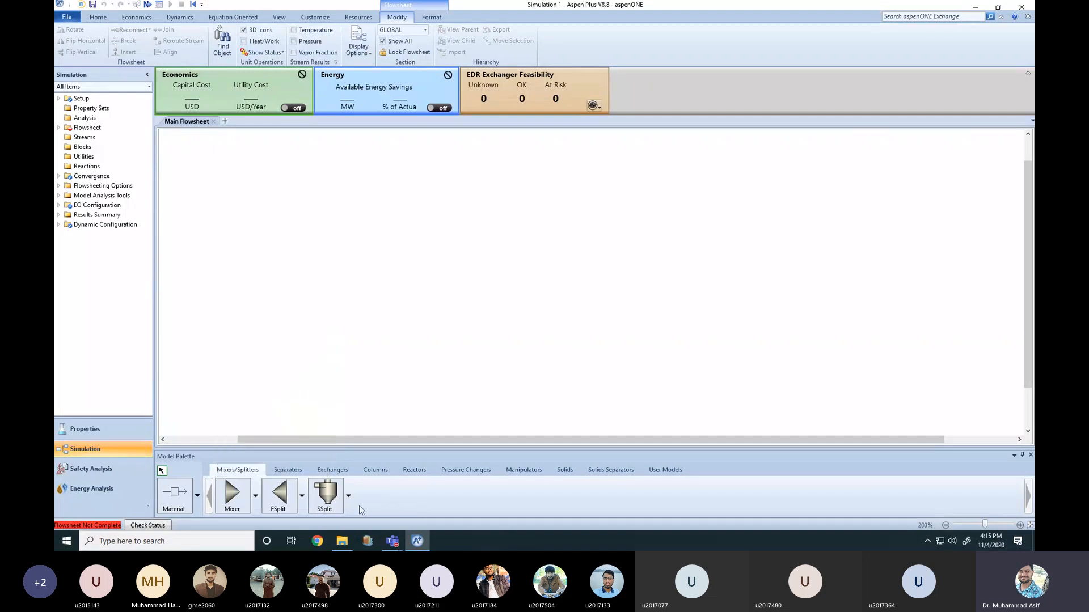
pyautogui.click(289, 473)
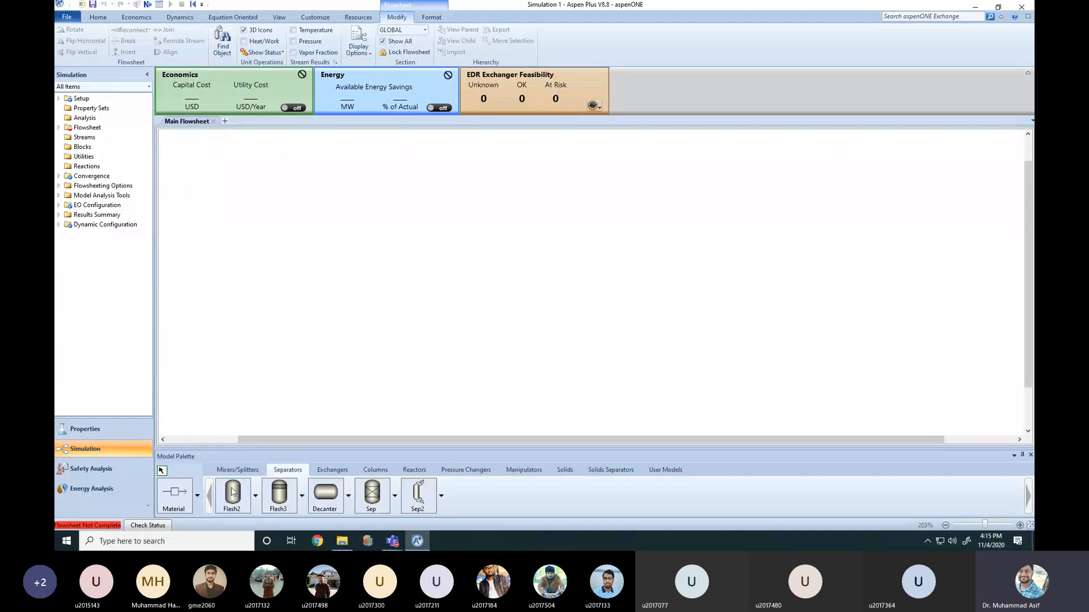
pyautogui.click(330, 471)
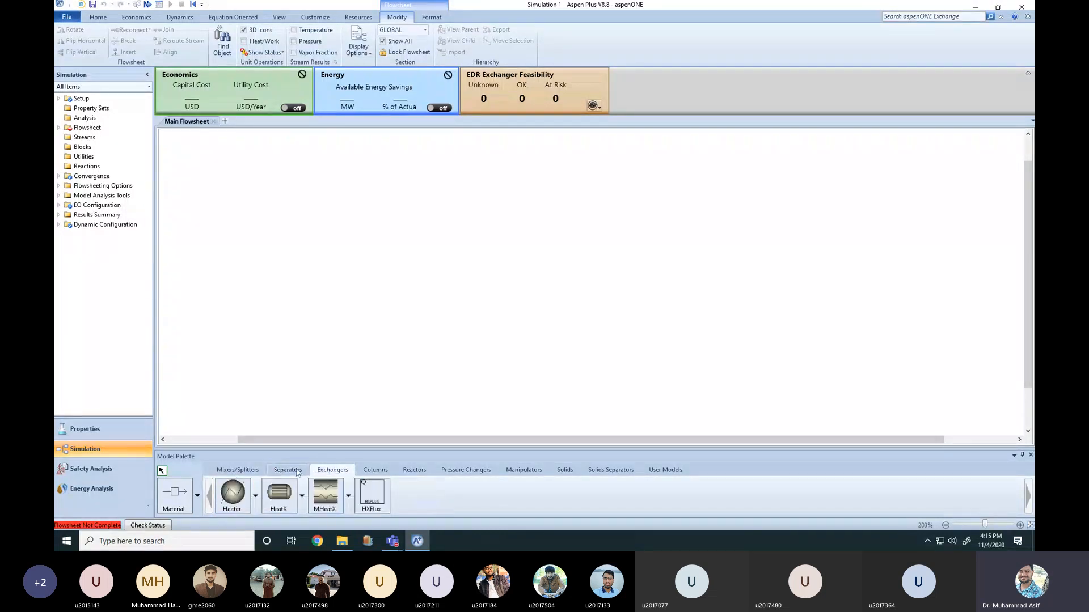
pyautogui.click(256, 497)
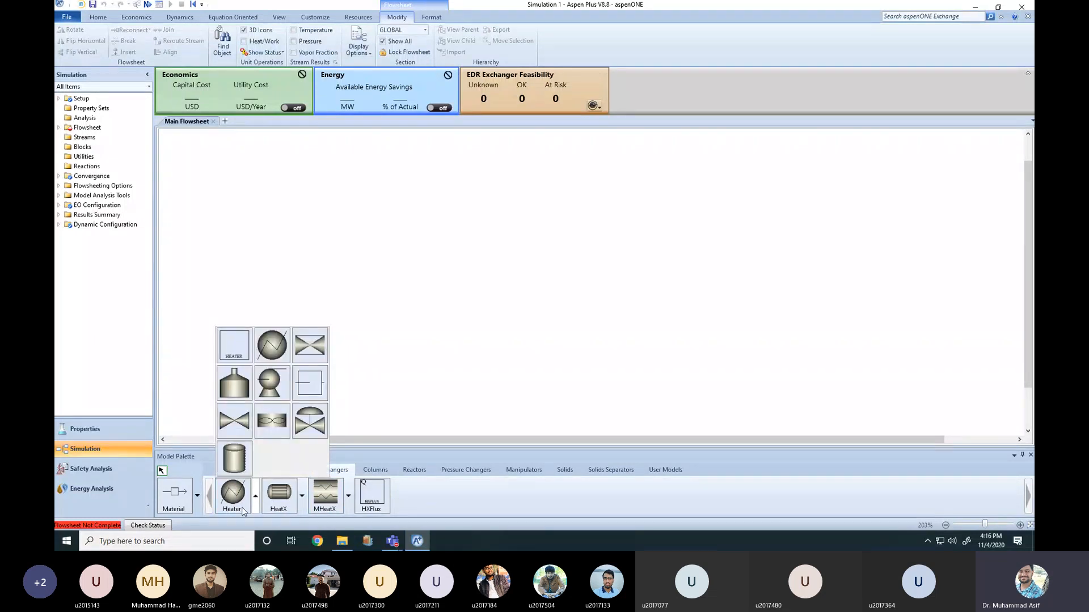
pyautogui.click(302, 496)
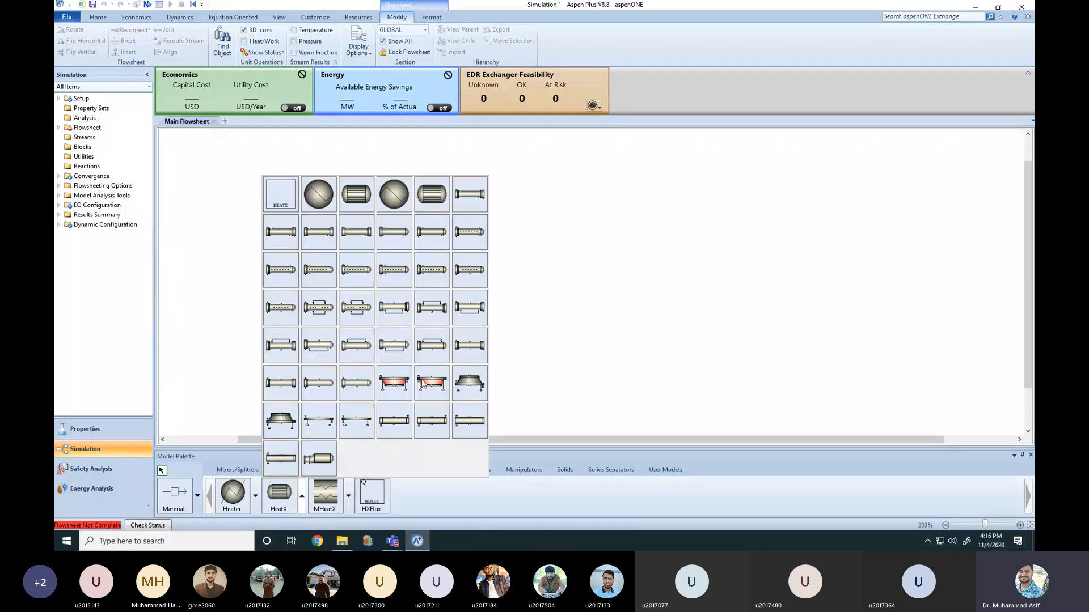
pyautogui.click(453, 499)
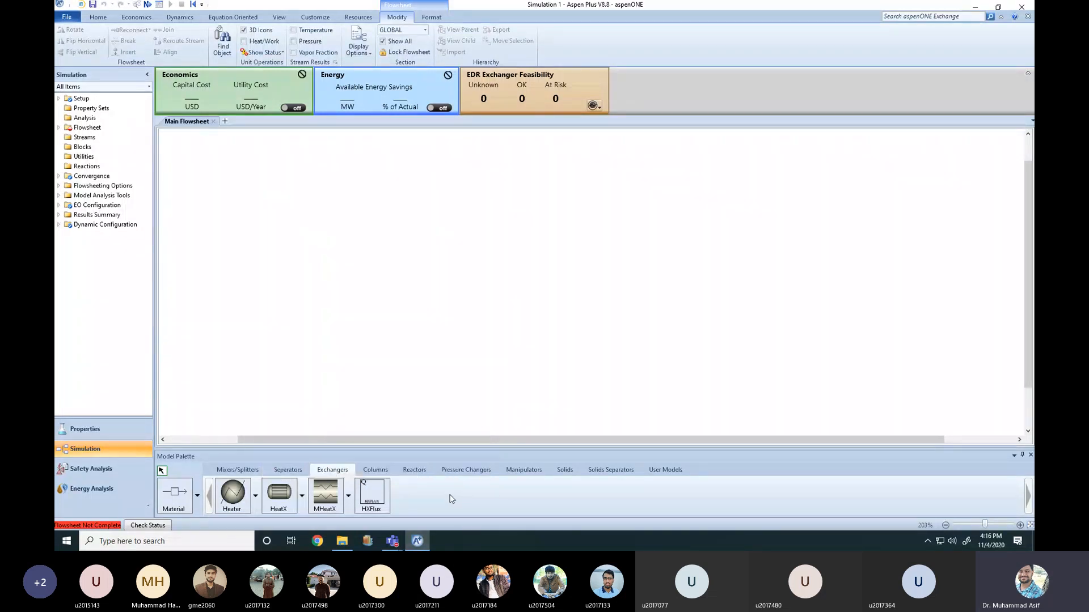
pyautogui.click(348, 496)
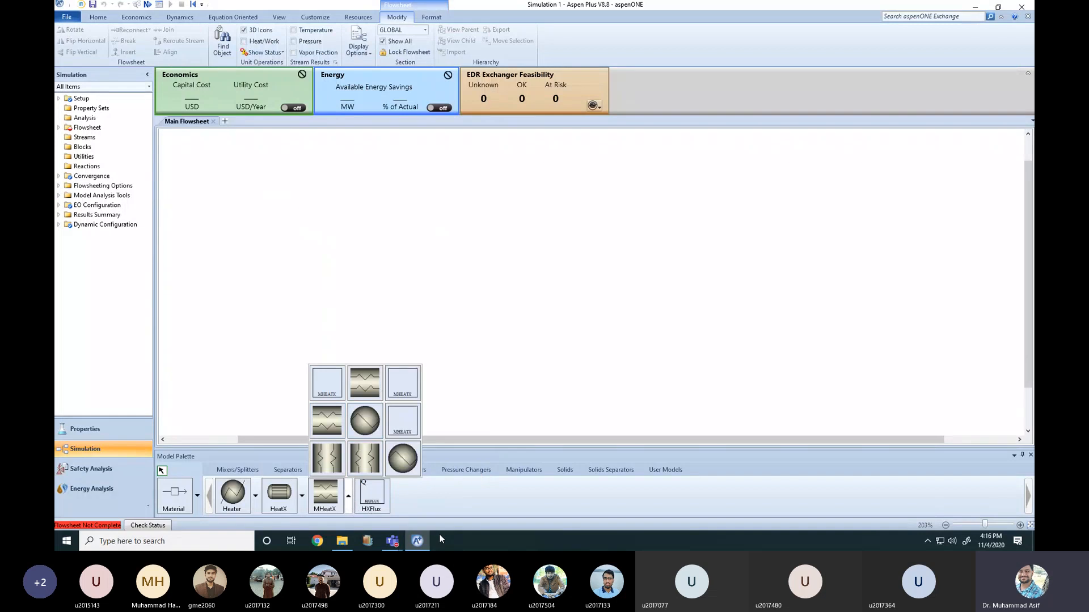
pyautogui.click(420, 518)
pyautogui.click(376, 471)
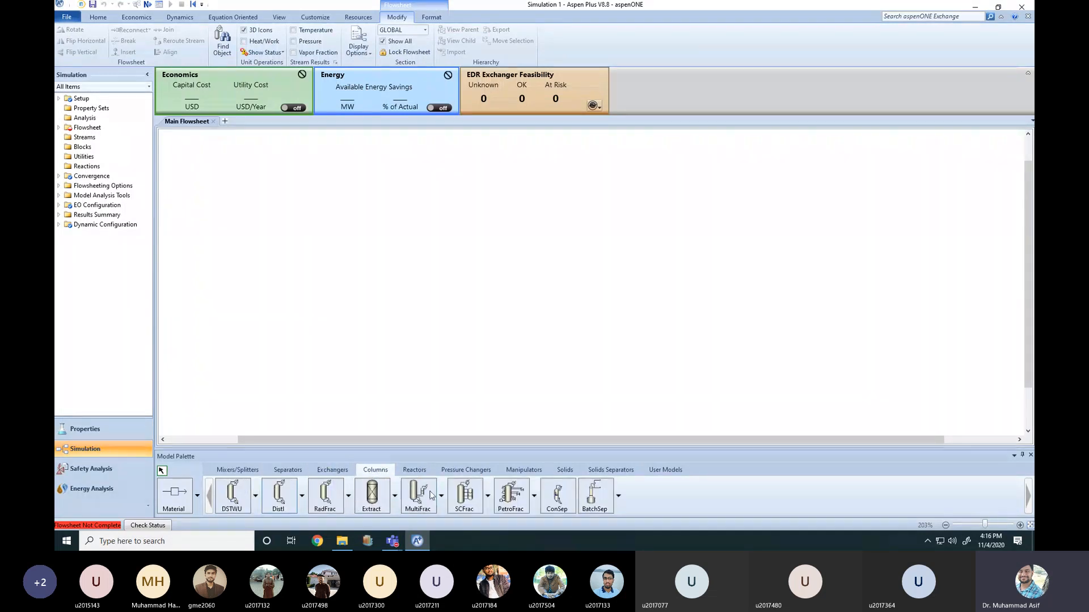
pyautogui.click(416, 471)
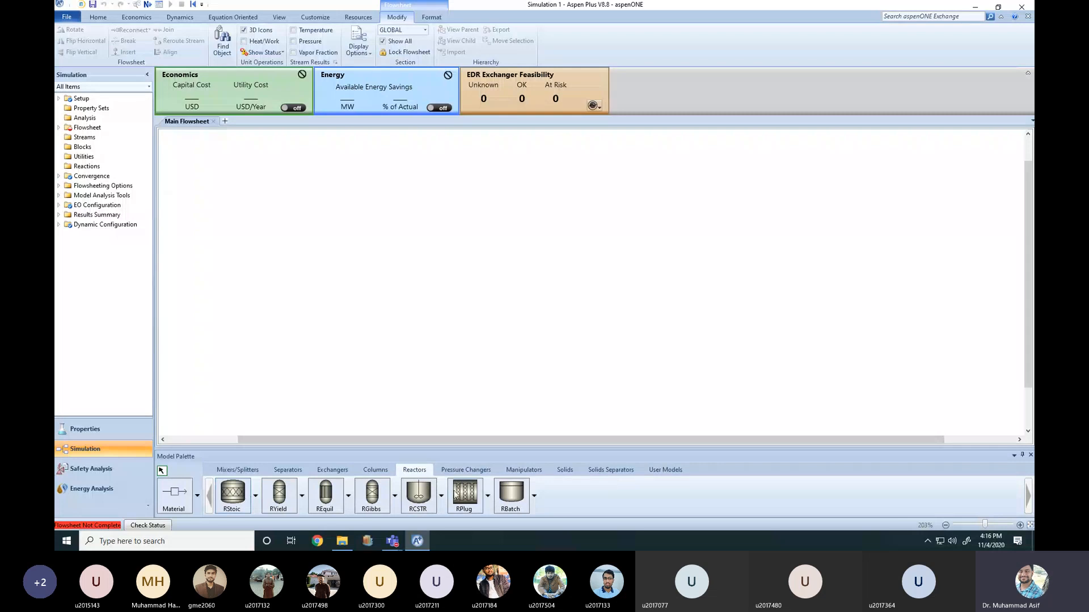
pyautogui.click(462, 471)
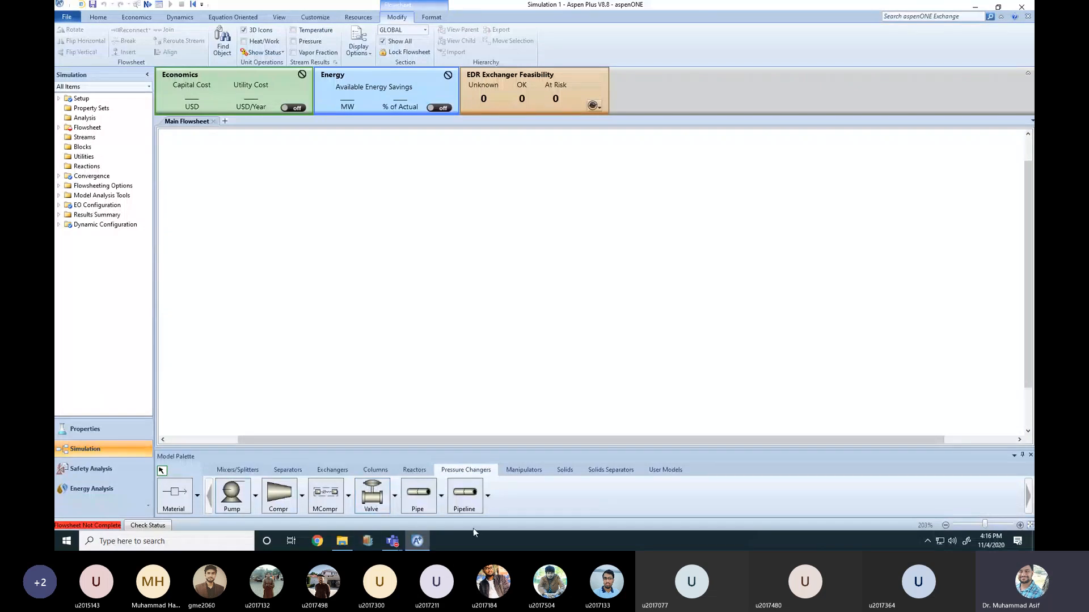
pyautogui.click(523, 470)
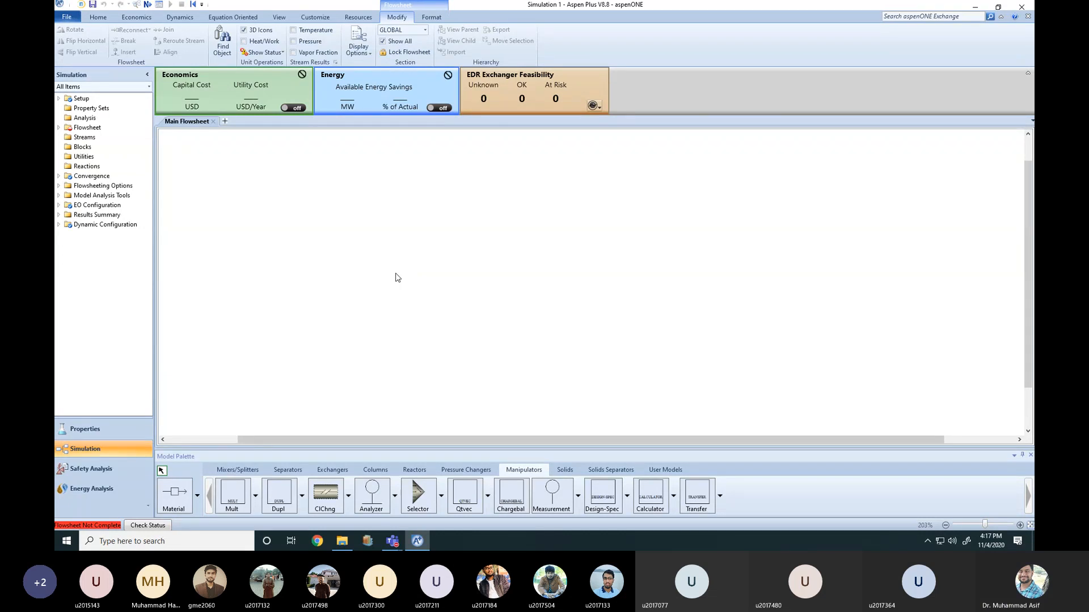
pyautogui.moveTo(392, 541)
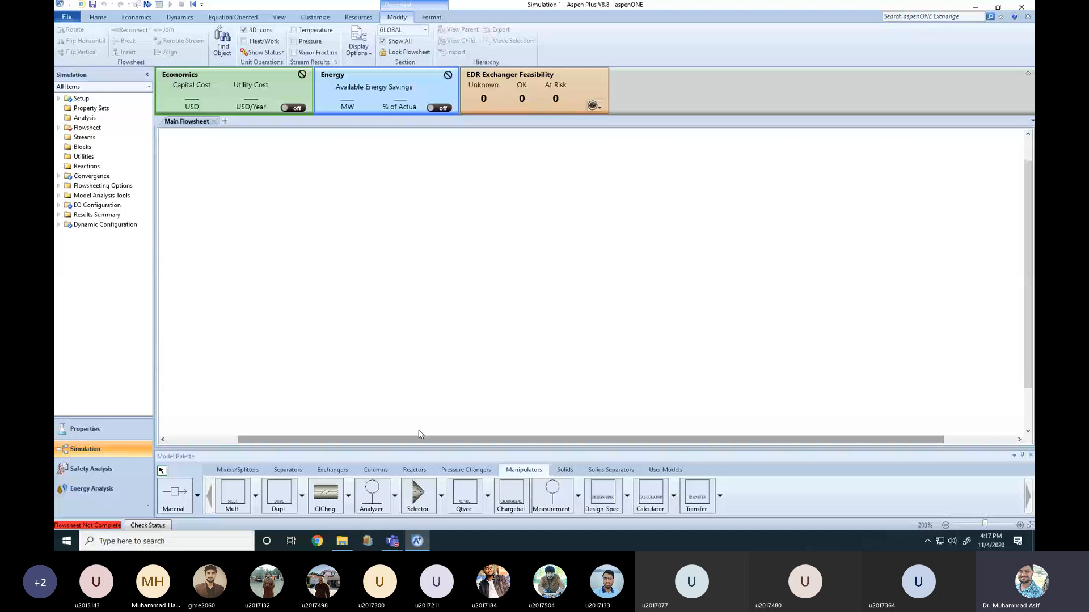
# - Place a Heater block near the middle of the main flowsheet and name it EVAP
pyautogui.click(332, 469)
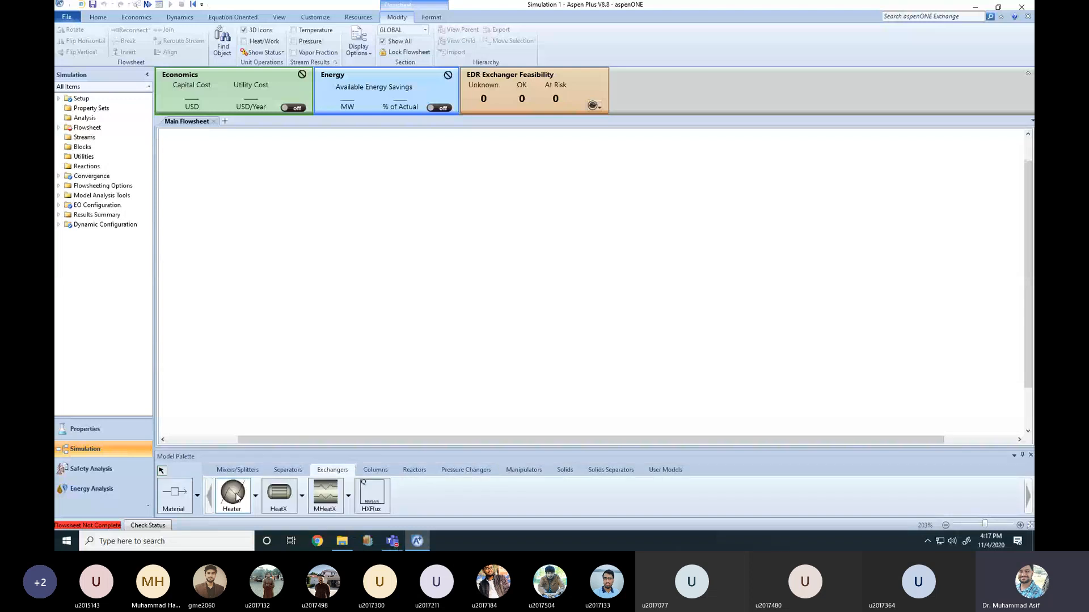
pyautogui.click(236, 497)
pyautogui.click(609, 329)
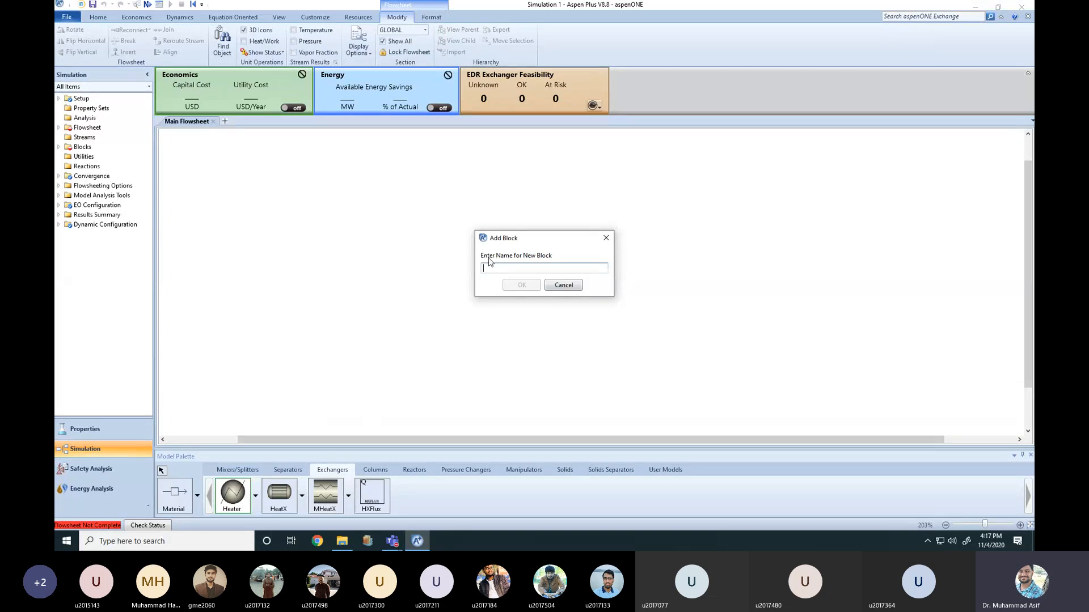
pyautogui.write('EVAP')
pyautogui.click(522, 285)
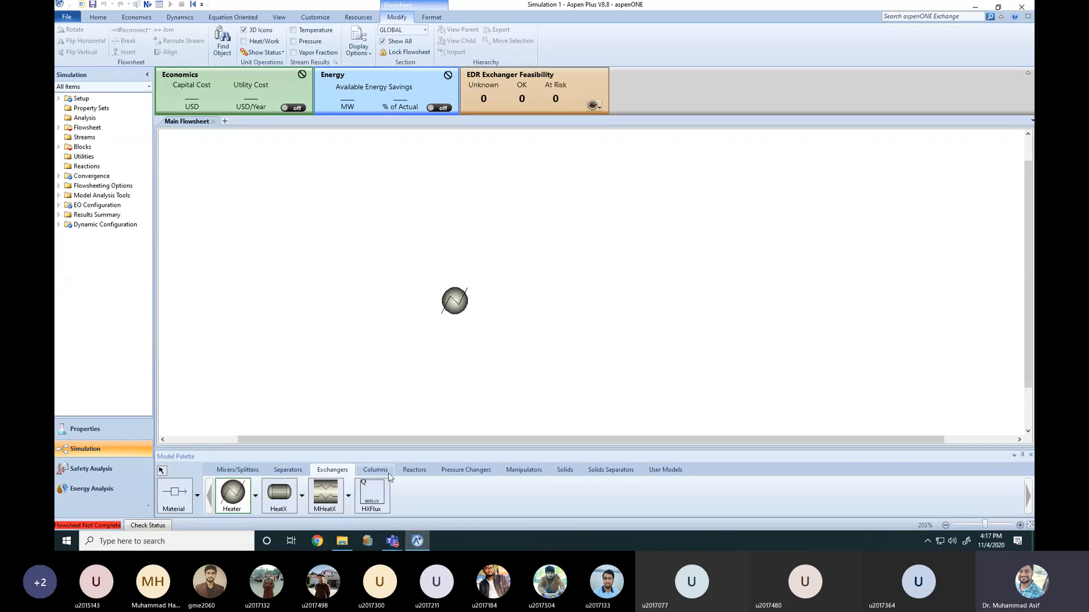
# - Place a Compr block on the flowsheet, above and to the right of EVAP, and name it COMP
pyautogui.click(471, 473)
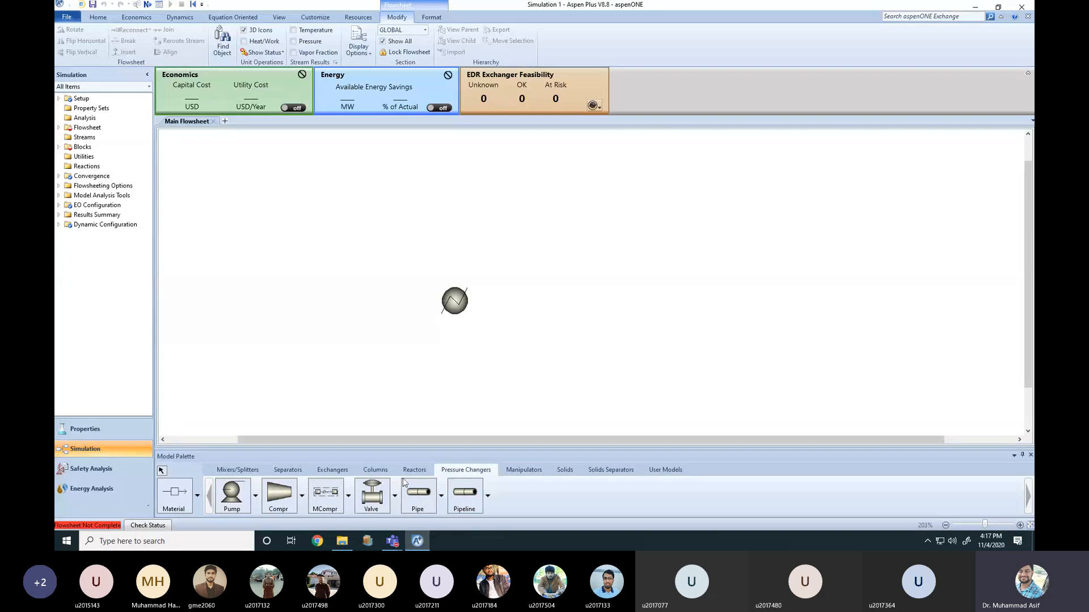
pyautogui.click(279, 495)
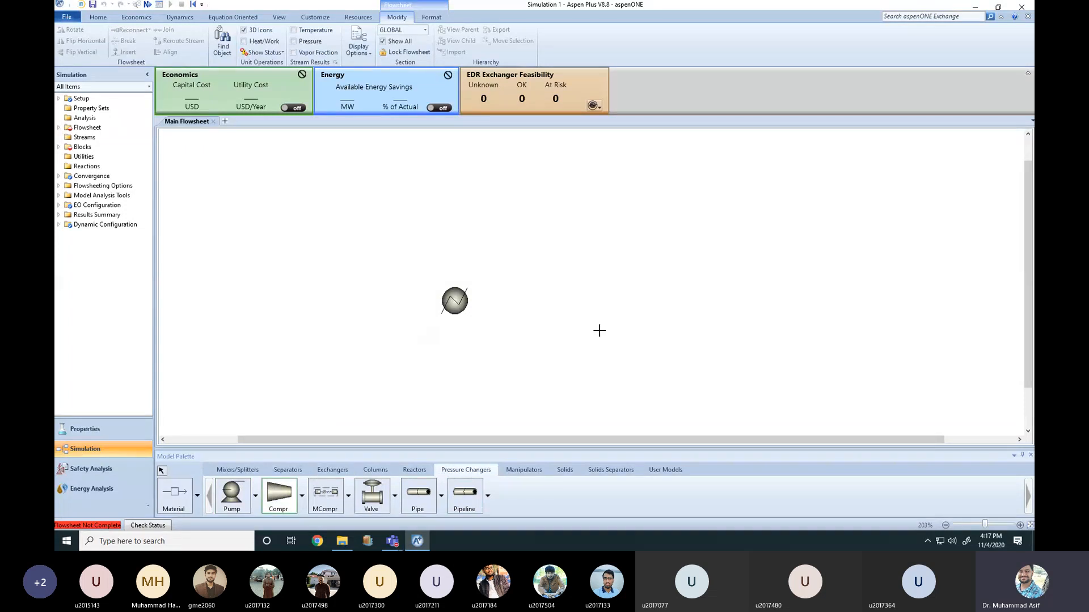
pyautogui.click(547, 257)
pyautogui.write('COMP')
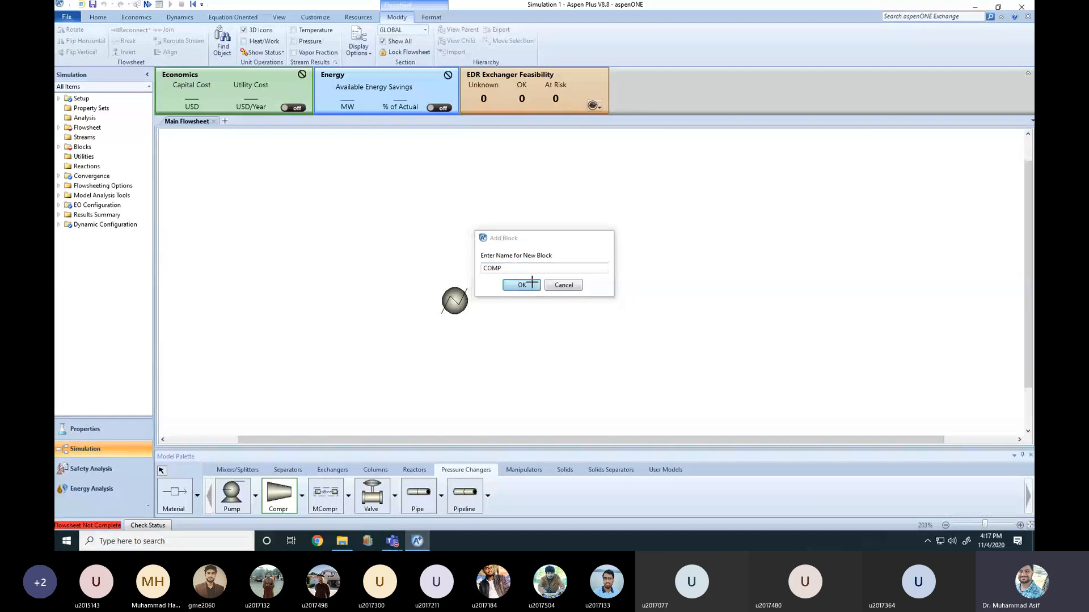
pyautogui.click(532, 286)
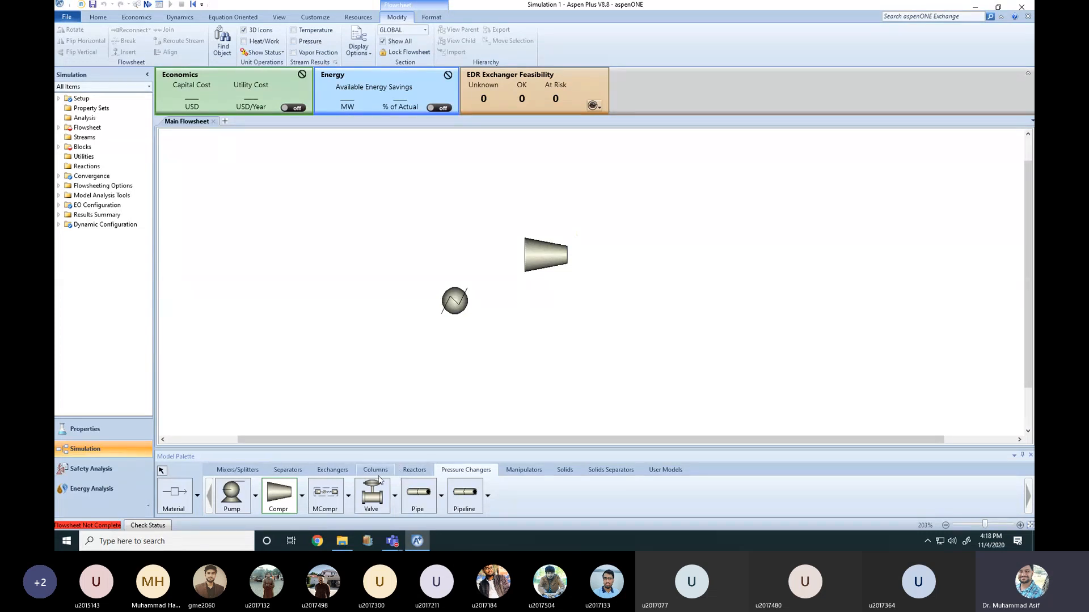
# - Place a second Heater block above EVAP as the condenser and name it COND
pyautogui.click(332, 470)
pyautogui.click(232, 494)
pyautogui.click(425, 192)
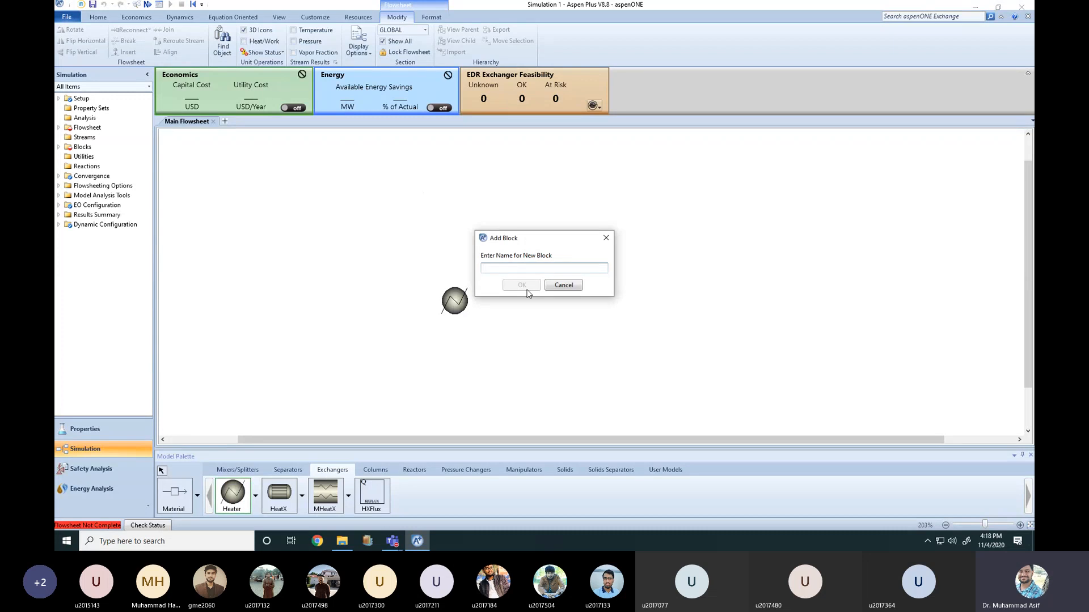
pyautogui.write('CO')
pyautogui.click(521, 285)
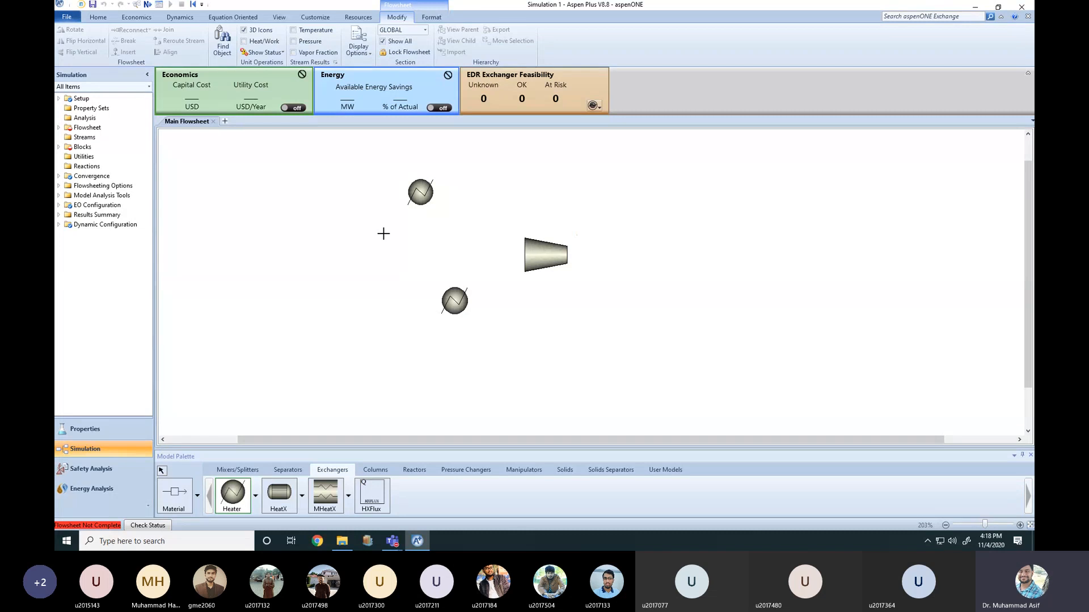
# - Place a Valve block with the plain bow-tie icon to the left of the two heaters, name it THRO, and end block placement
pyautogui.click(460, 472)
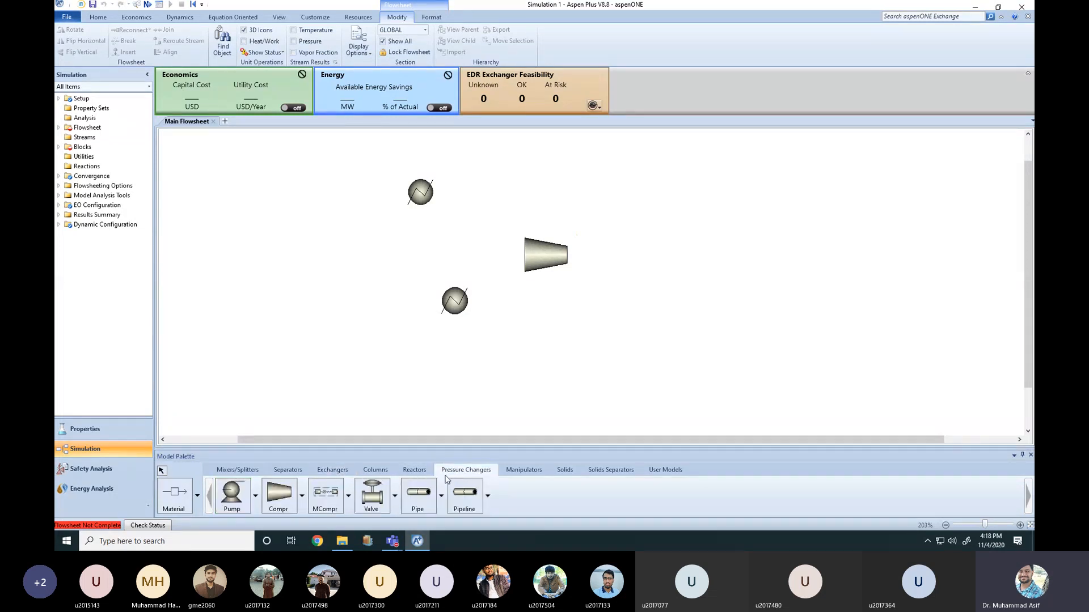
pyautogui.click(395, 495)
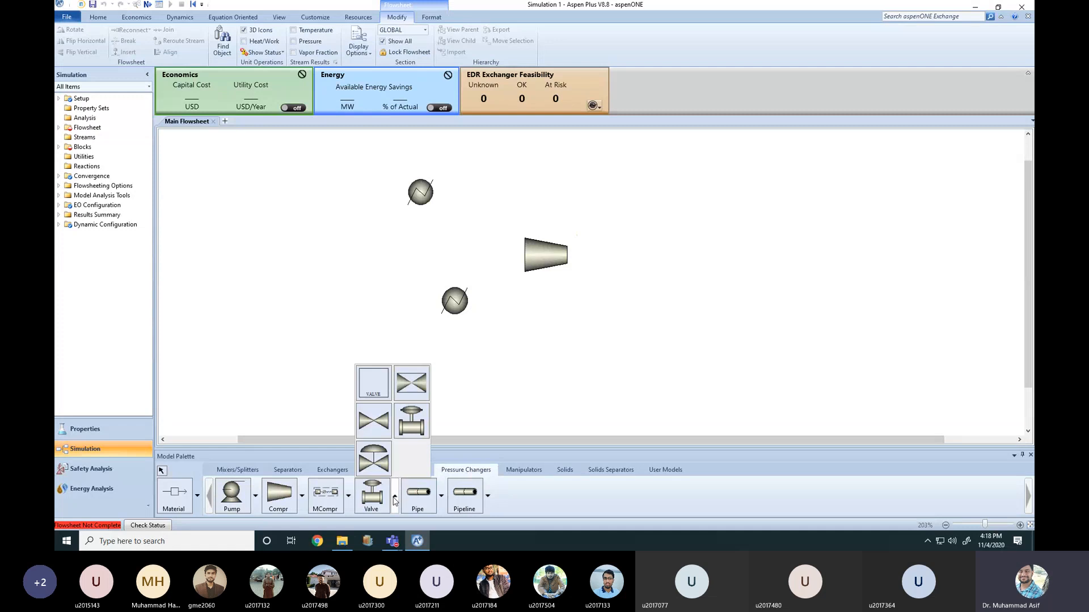
pyautogui.click(378, 420)
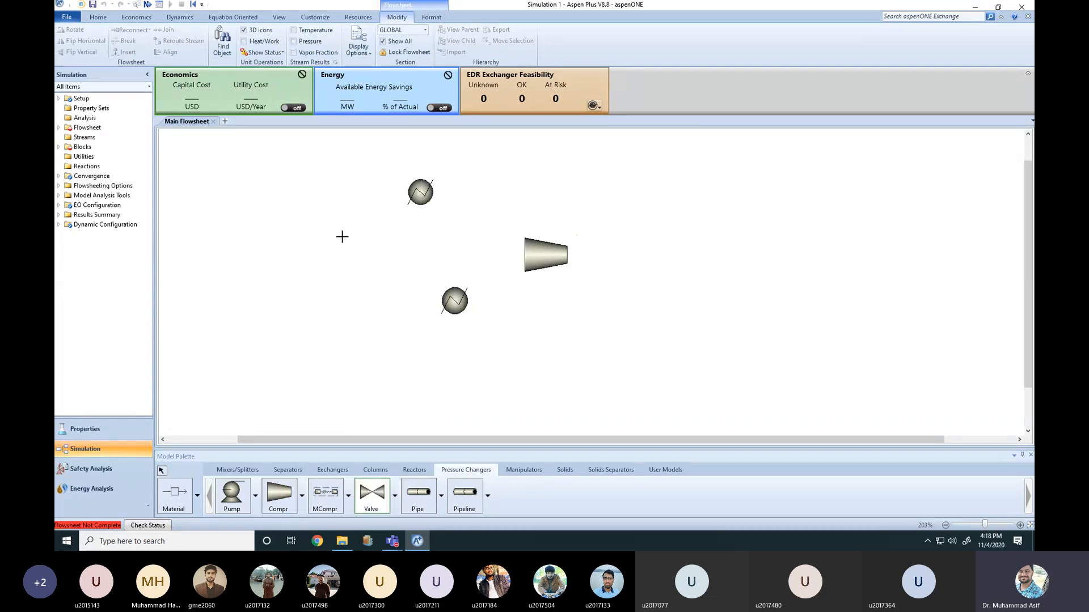
pyautogui.click(342, 236)
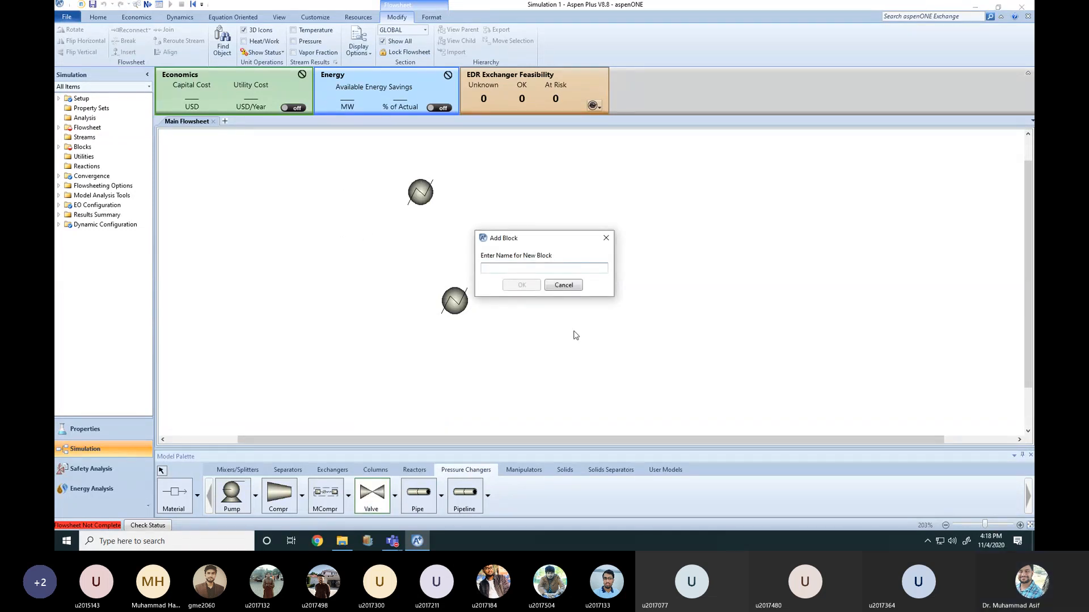
pyautogui.write('TH')
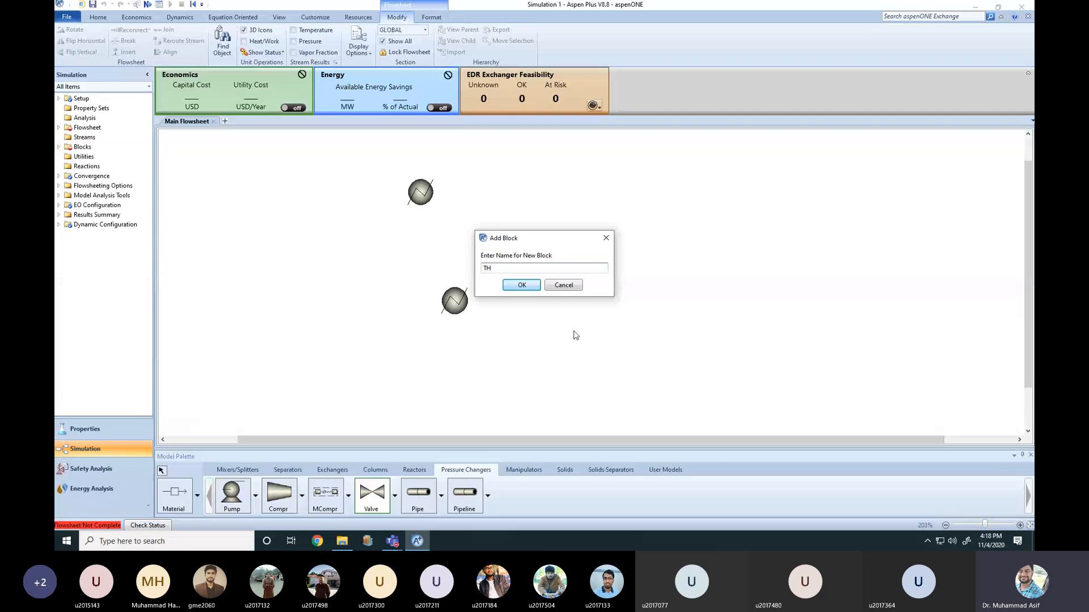
pyautogui.write('RO')
pyautogui.click(522, 285)
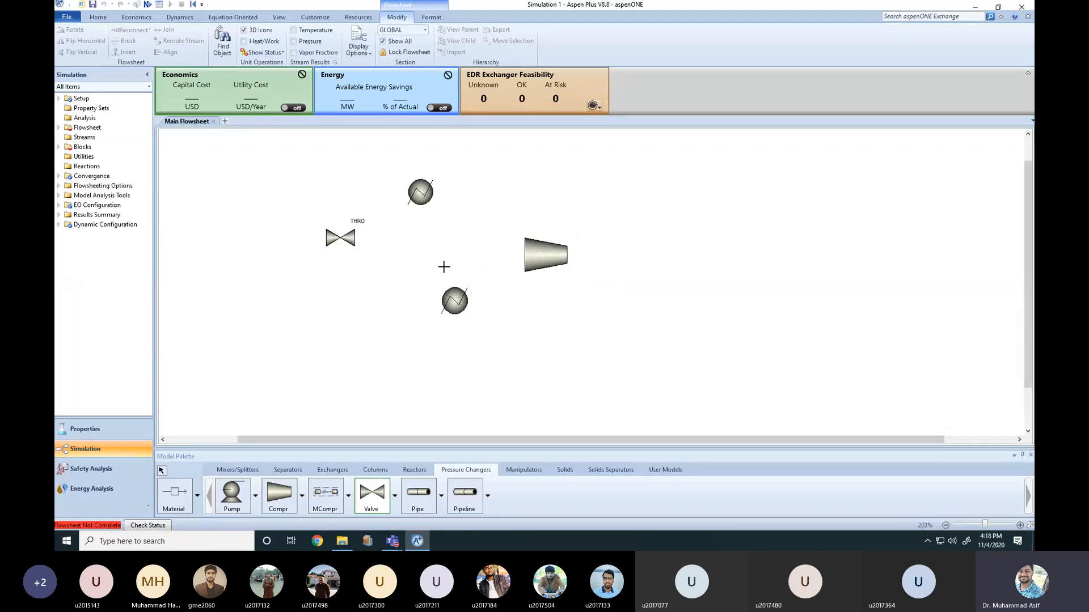
pyautogui.rightClick(307, 309)
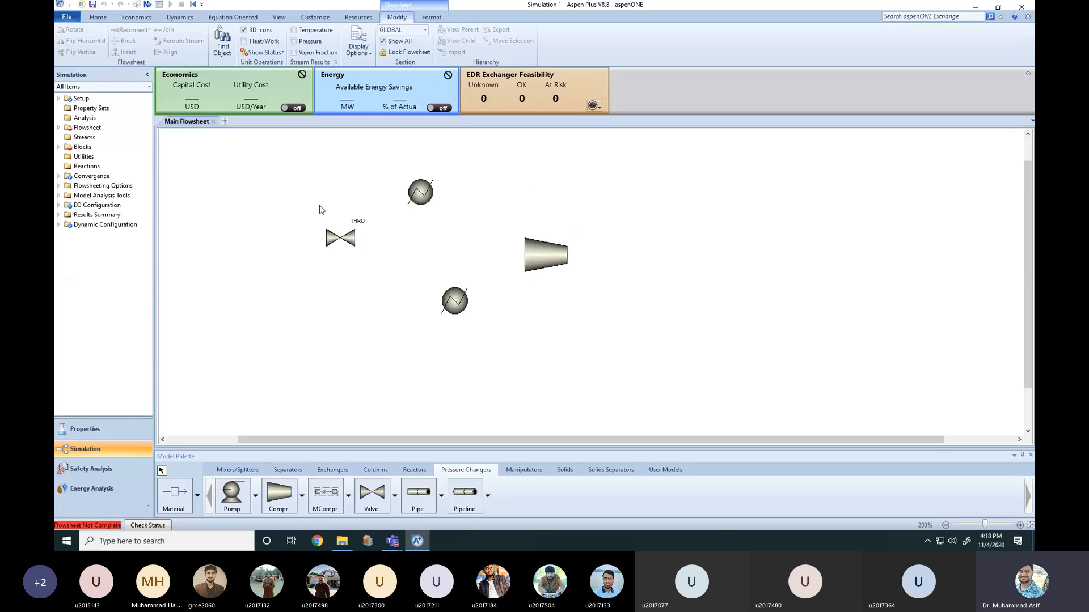
# - Rearrange the blocks by shifting EVAP slightly left, COMP slightly up, and COND slightly right and up
pyautogui.moveTo(456, 306); pyautogui.dragTo(427, 307)
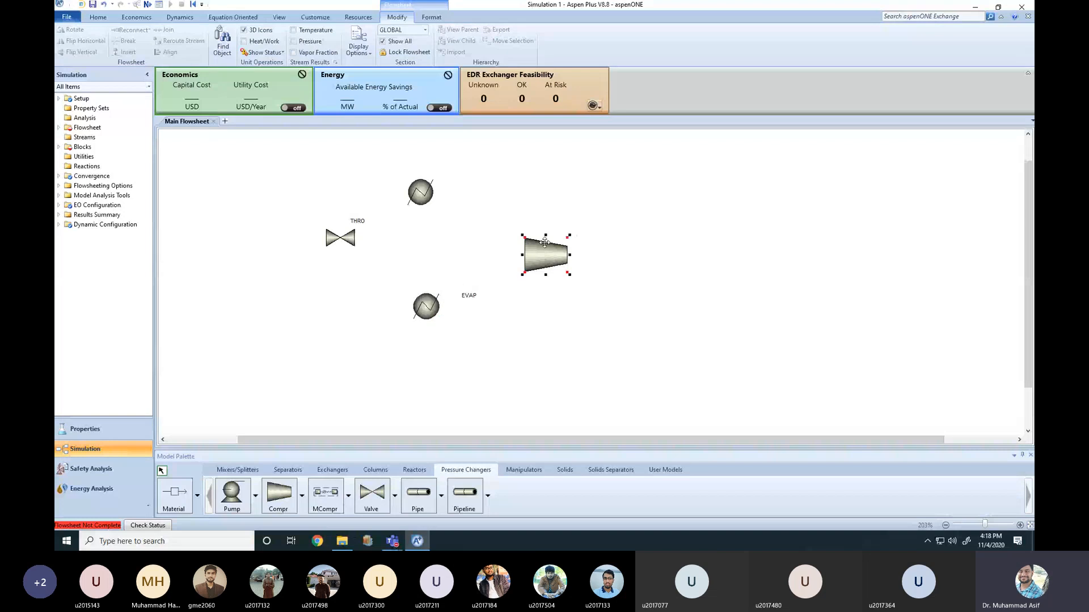
pyautogui.moveTo(545, 242); pyautogui.dragTo(544, 221)
pyautogui.moveTo(413, 197); pyautogui.dragTo(435, 191)
pyautogui.click(333, 239)
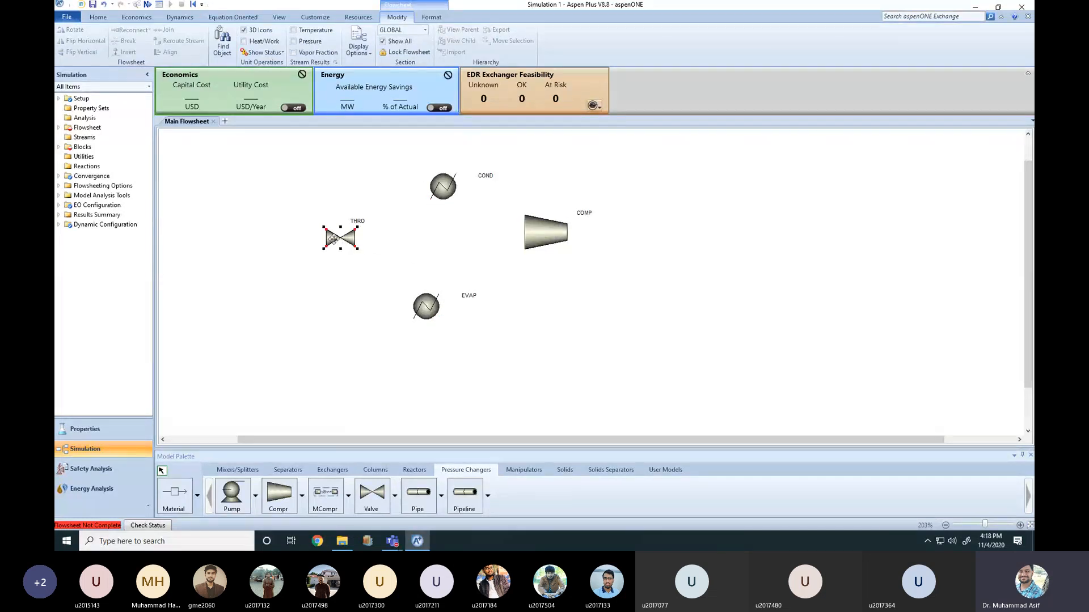
pyautogui.click(346, 219)
# - Connect the EVAP product outlet to the COMP feed inlet with a material stream named 1
pyautogui.click(197, 495)
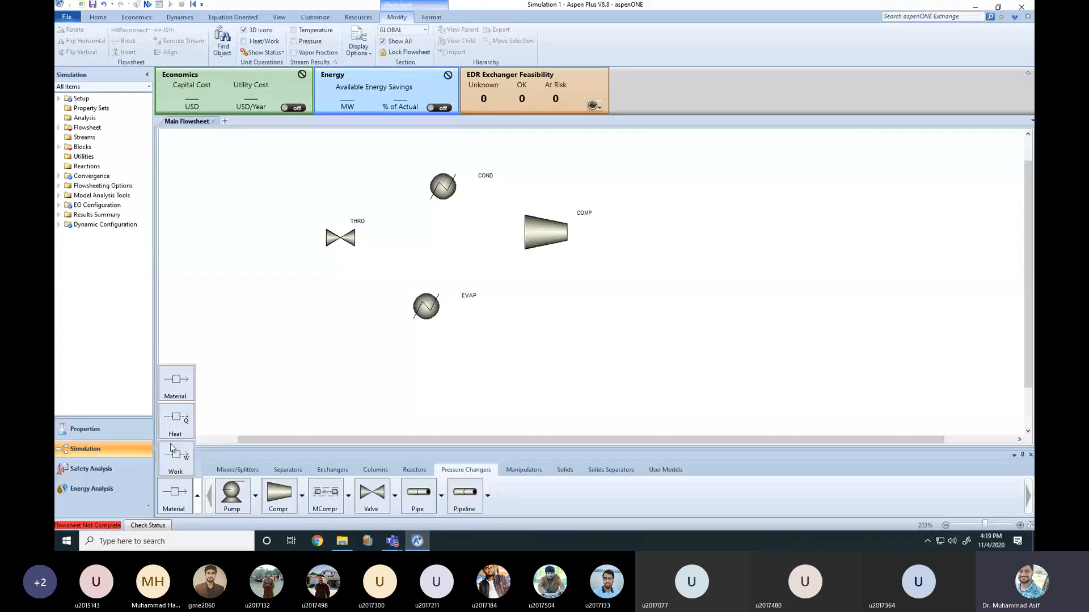
pyautogui.click(180, 388)
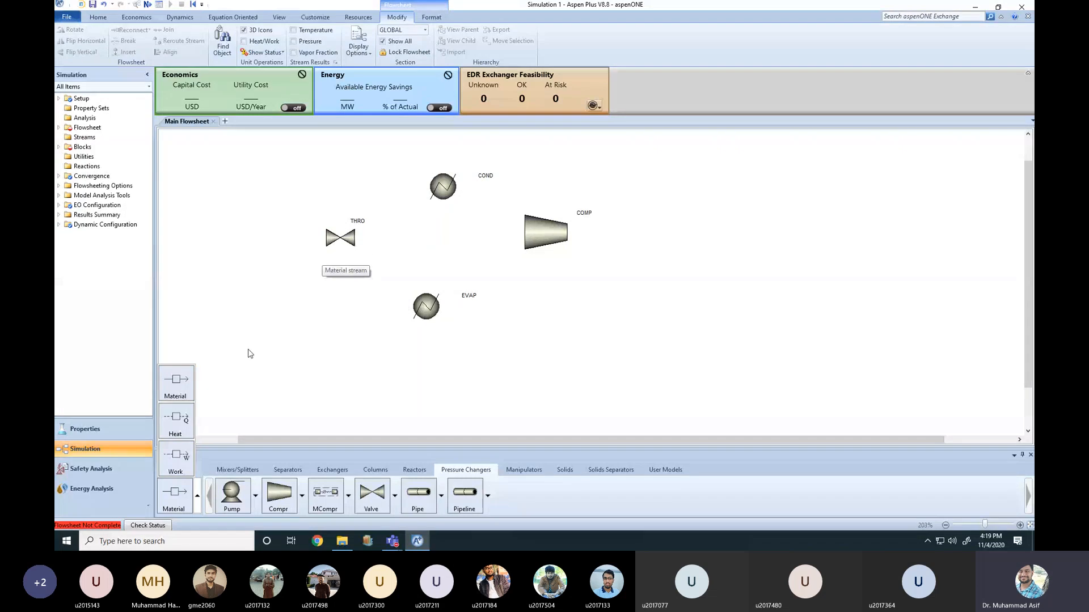
pyautogui.click(180, 379)
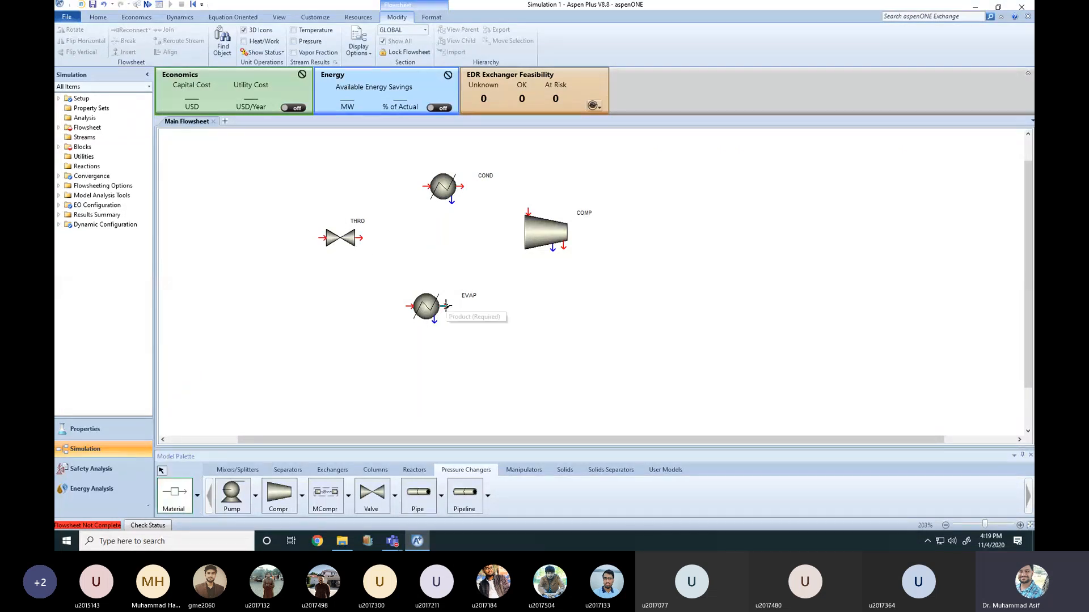
pyautogui.click(446, 306)
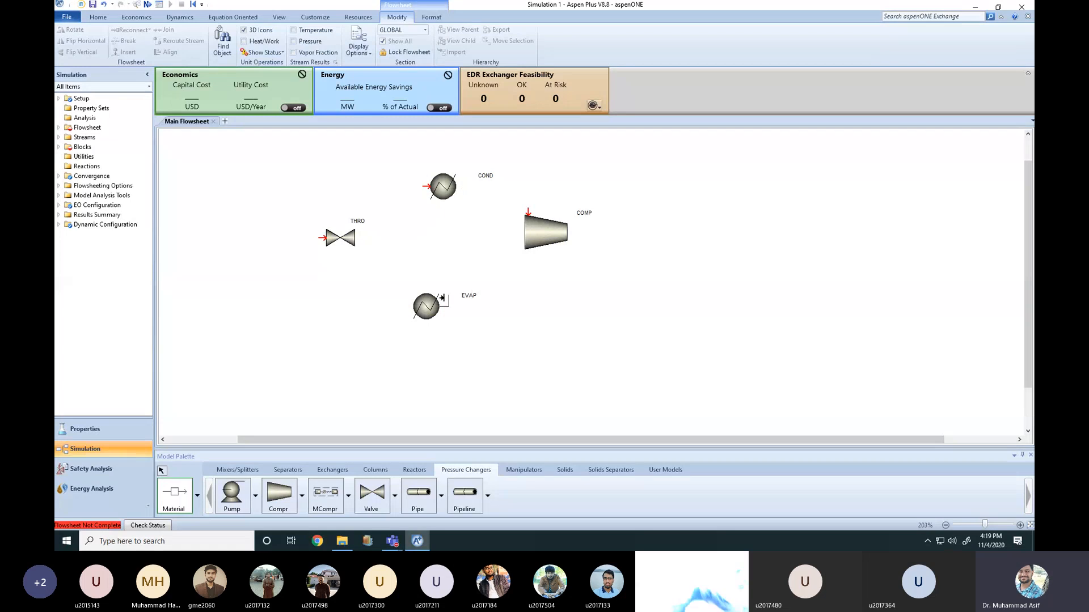
pyautogui.click(526, 209)
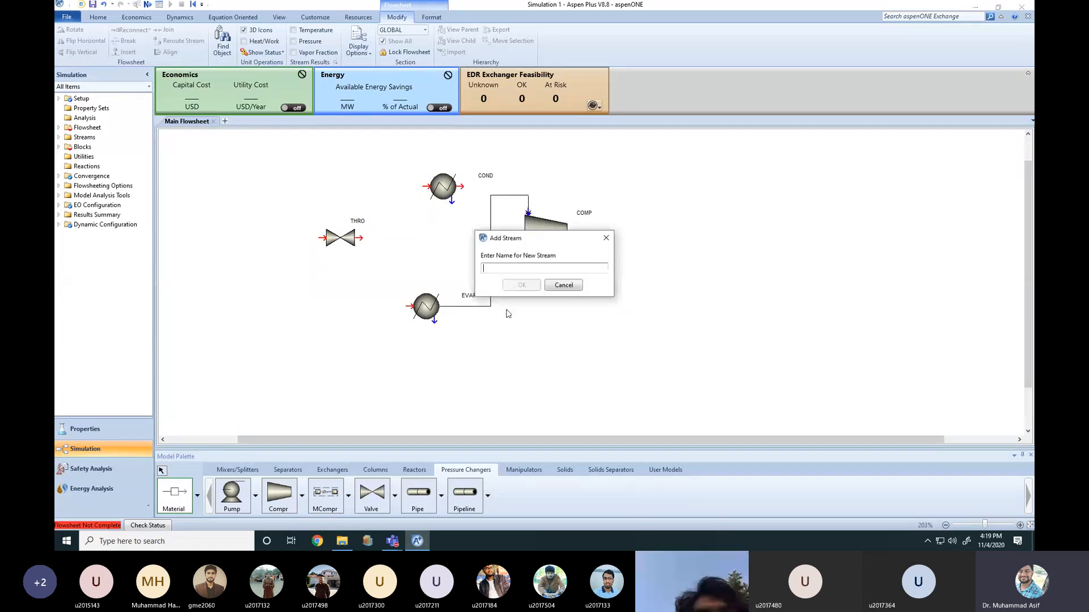
pyautogui.write('1')
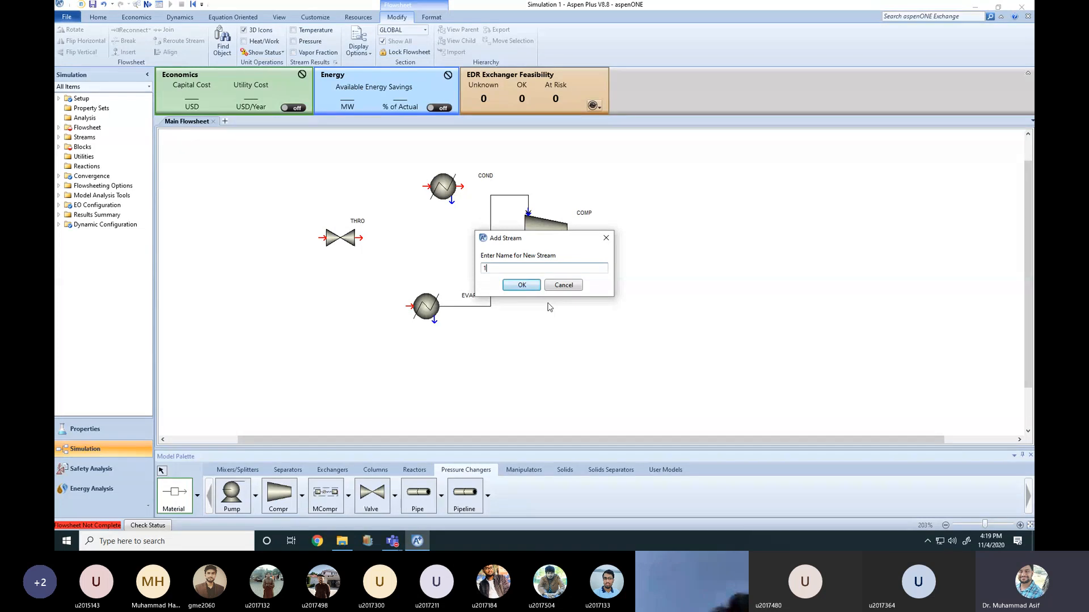
pyautogui.click(521, 284)
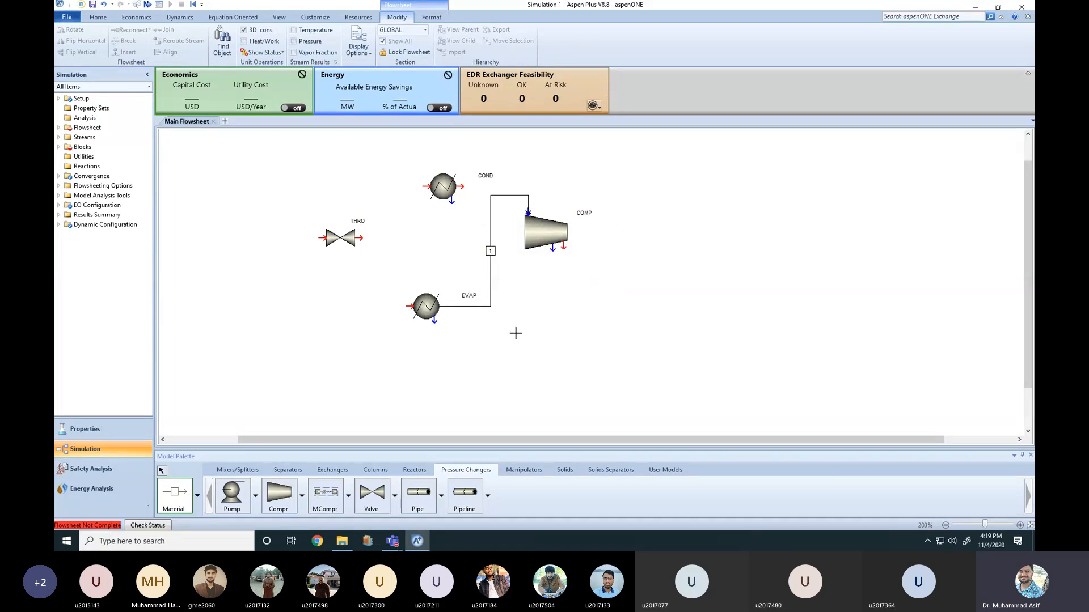
# - Connect the COMP product outlet to the COND feed inlet with a material stream named 2
pyautogui.click(563, 248)
pyautogui.click(422, 186)
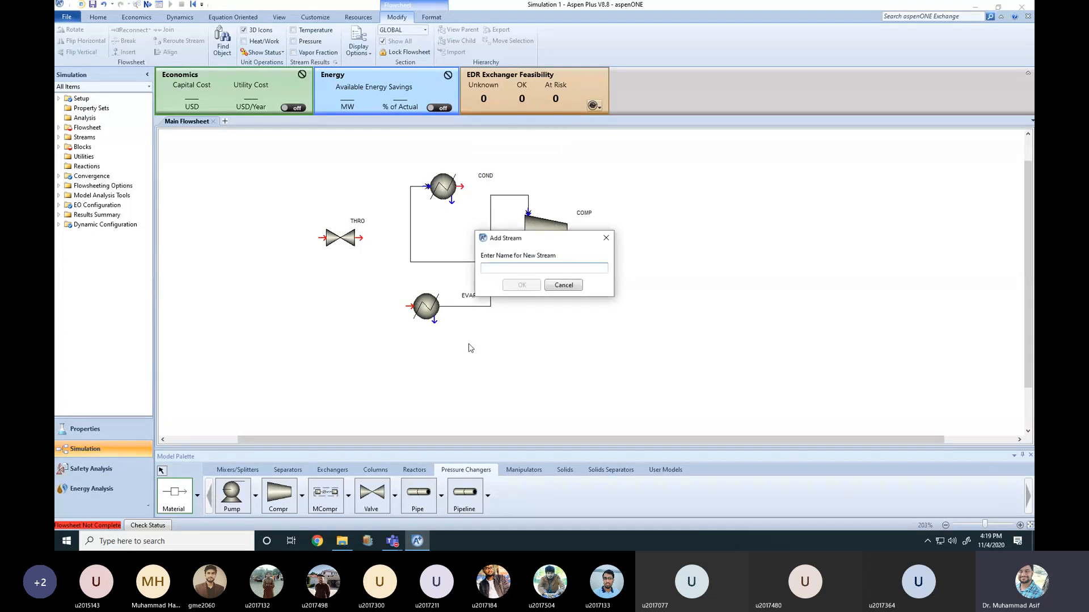
pyautogui.write('2')
pyautogui.click(522, 285)
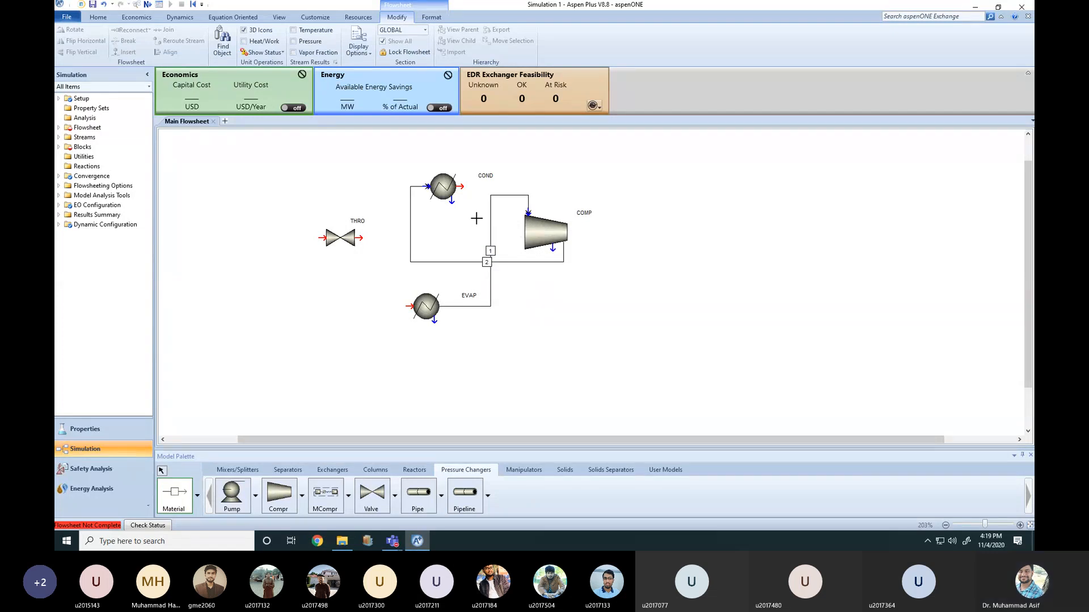
# - Connect the COND product outlet to the THRO valve inlet with a material stream named 3
pyautogui.click(462, 185)
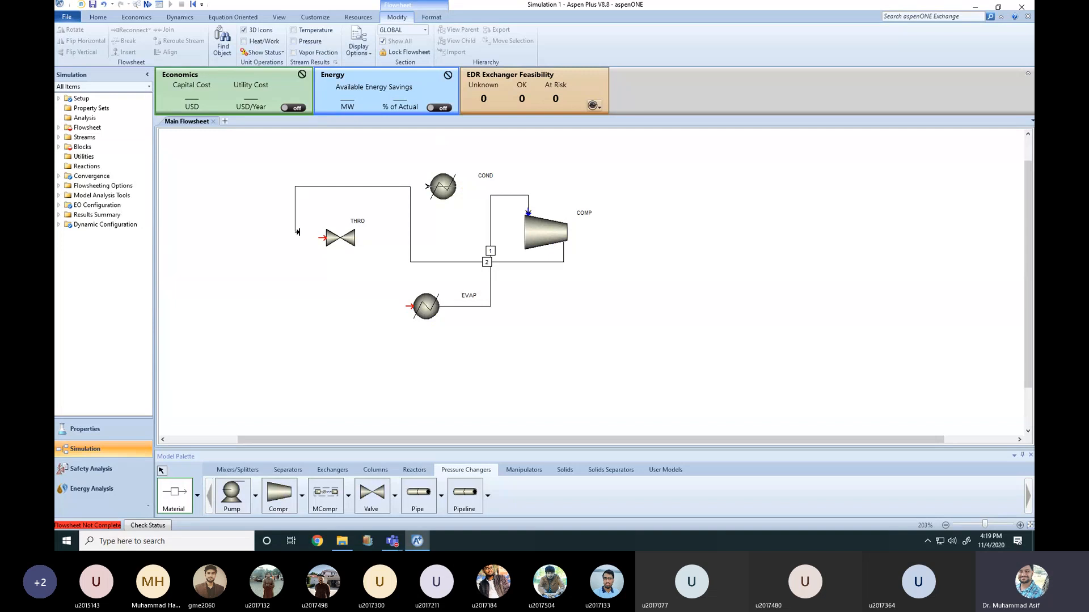
pyautogui.click(323, 238)
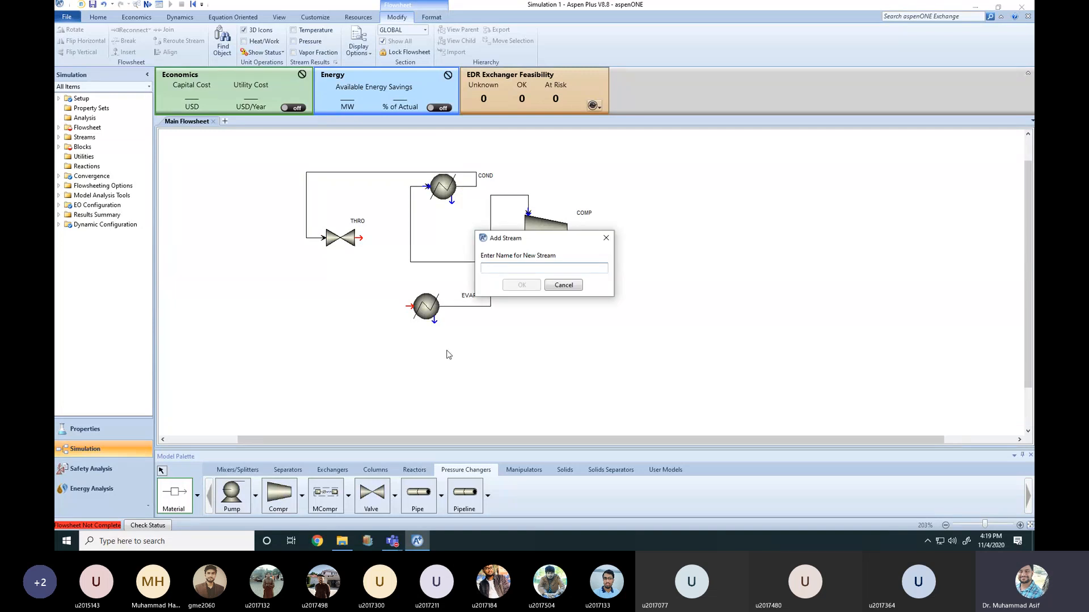
pyautogui.write('3')
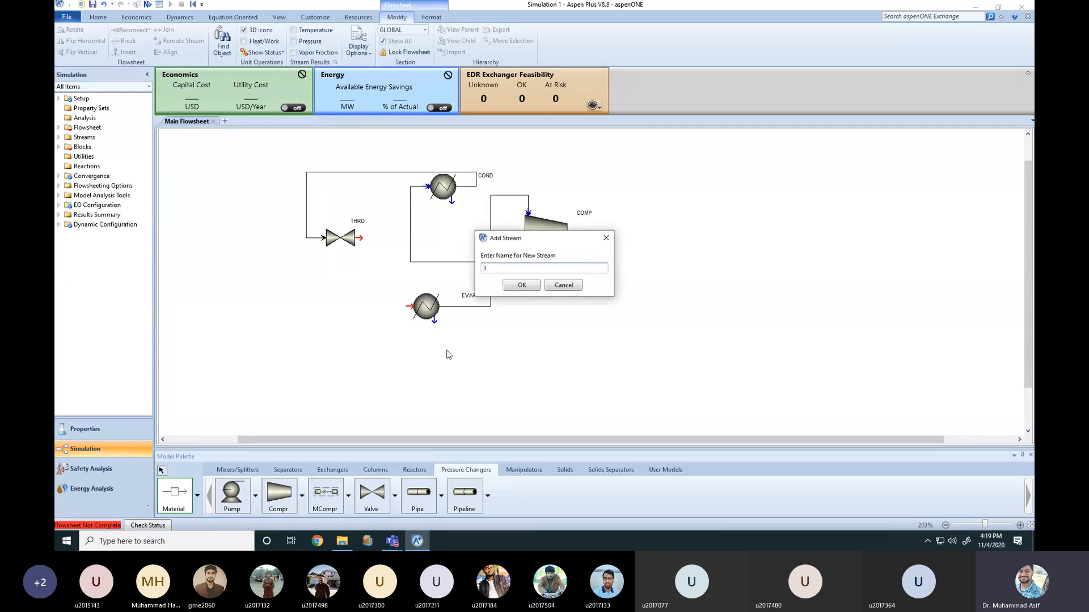
pyautogui.click(521, 285)
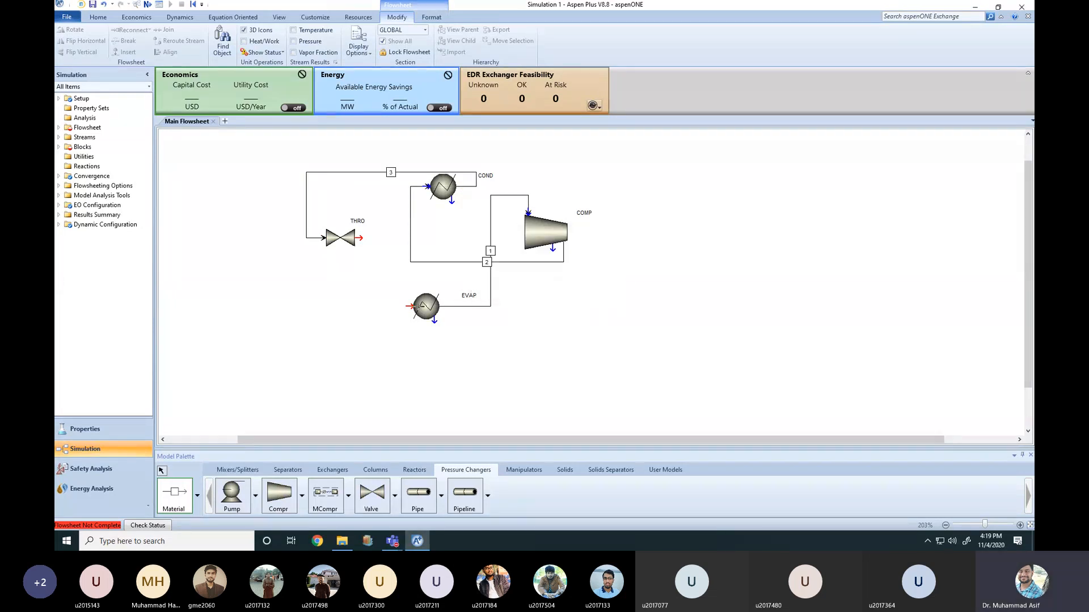
# - Connect the THRO valve outlet to the EVAP feed inlet with a material stream named 4 and end stream drawing
pyautogui.click(366, 245)
pyautogui.click(410, 306)
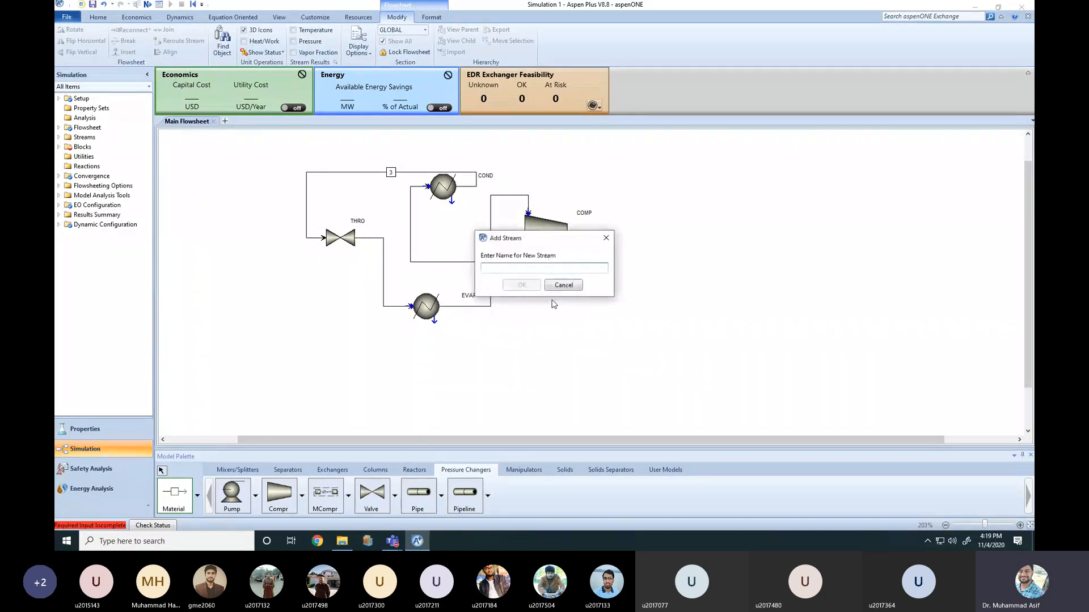
pyautogui.write('4')
pyautogui.click(521, 285)
pyautogui.press('Escape')
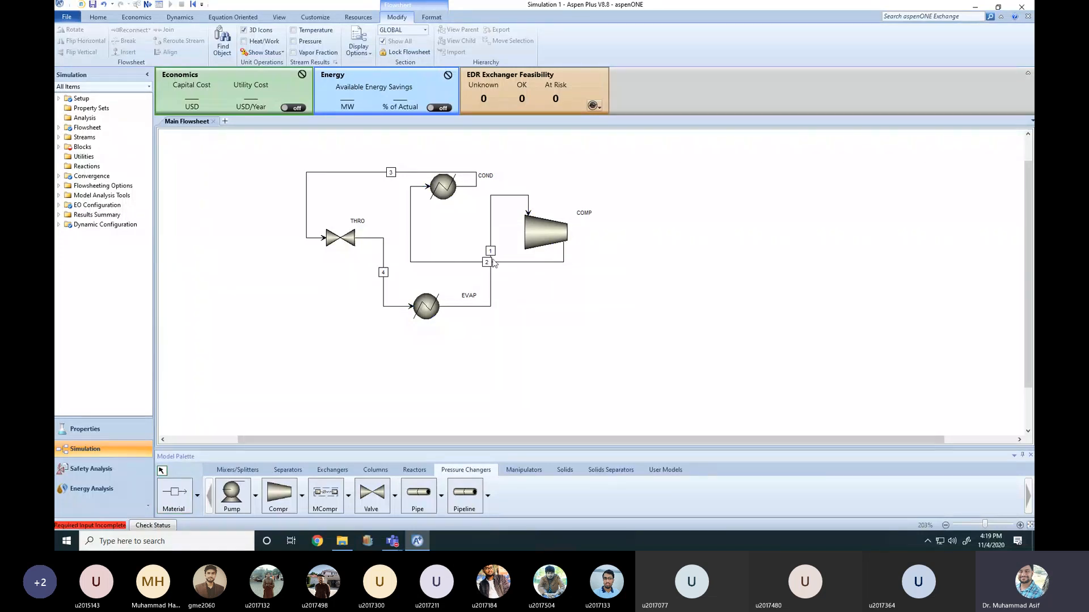
# - Rotate the COND block's icon to the right and deselect it
pyautogui.click(438, 193)
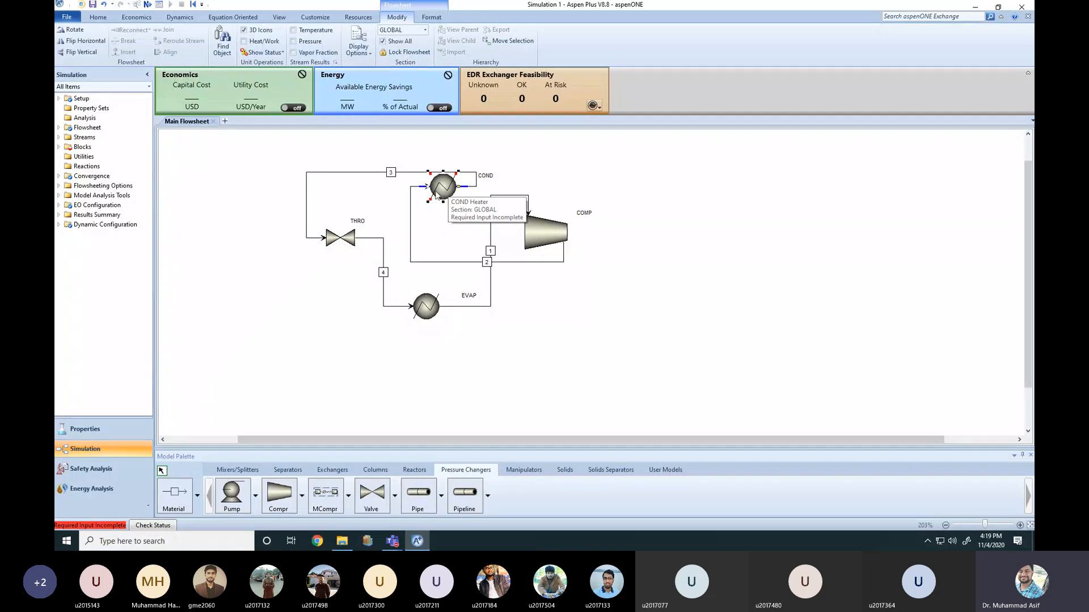
pyautogui.rightClick(438, 194)
pyautogui.moveTo(493, 358)
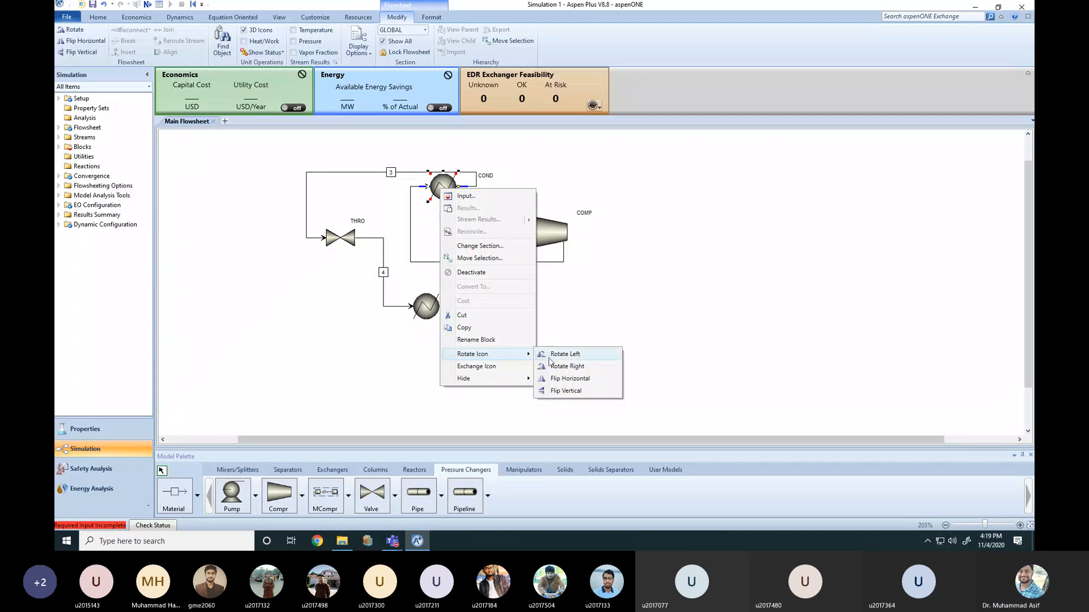
pyautogui.click(565, 369)
pyautogui.click(667, 275)
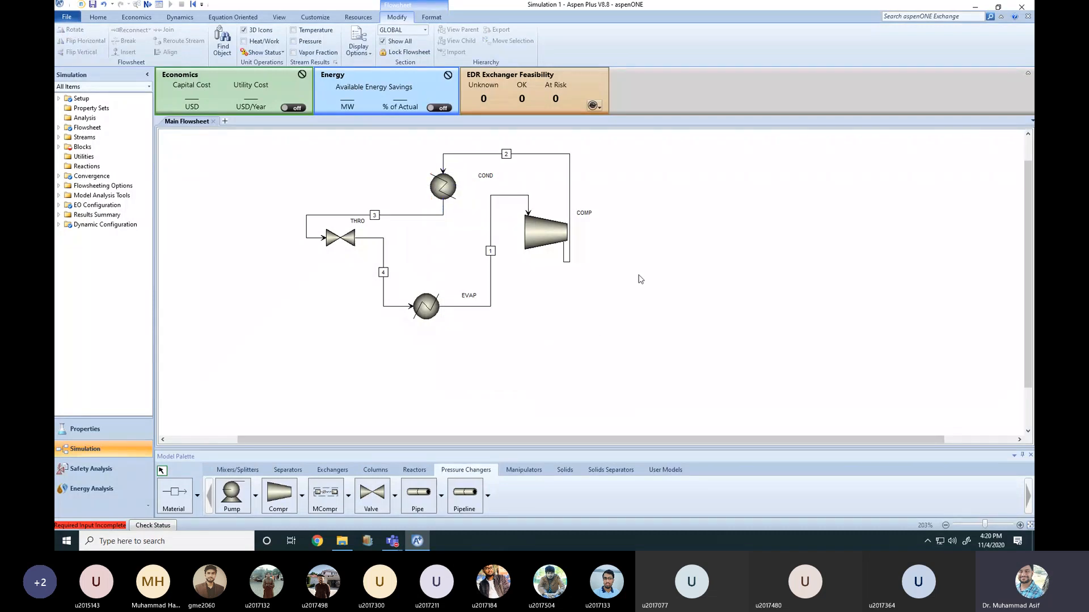
# - Rotate the COMP block's icon to the left
pyautogui.click(549, 234)
pyautogui.rightClick(549, 233)
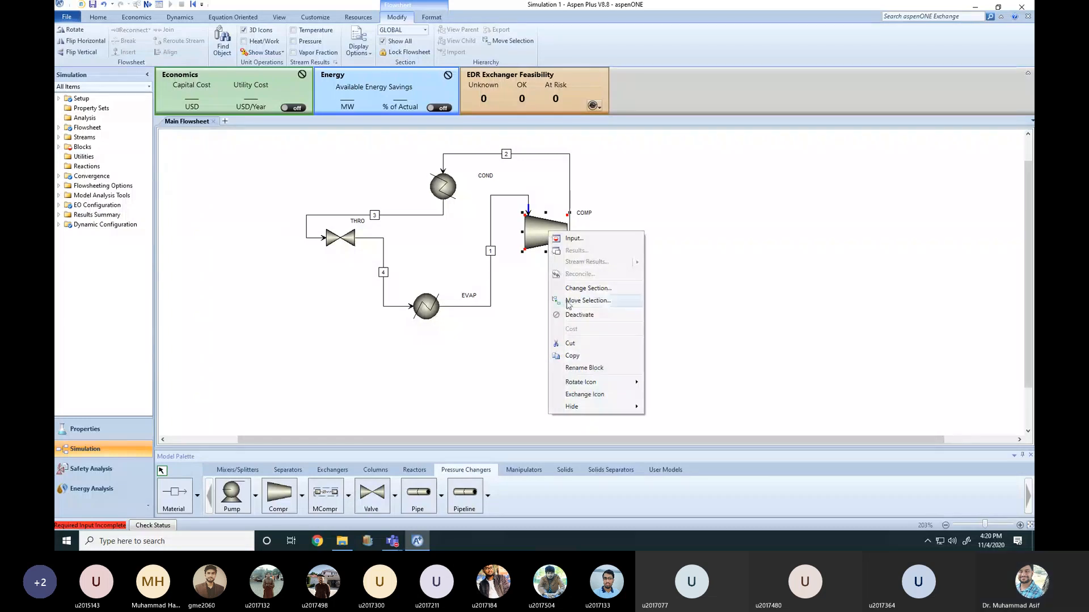
pyautogui.moveTo(611, 383)
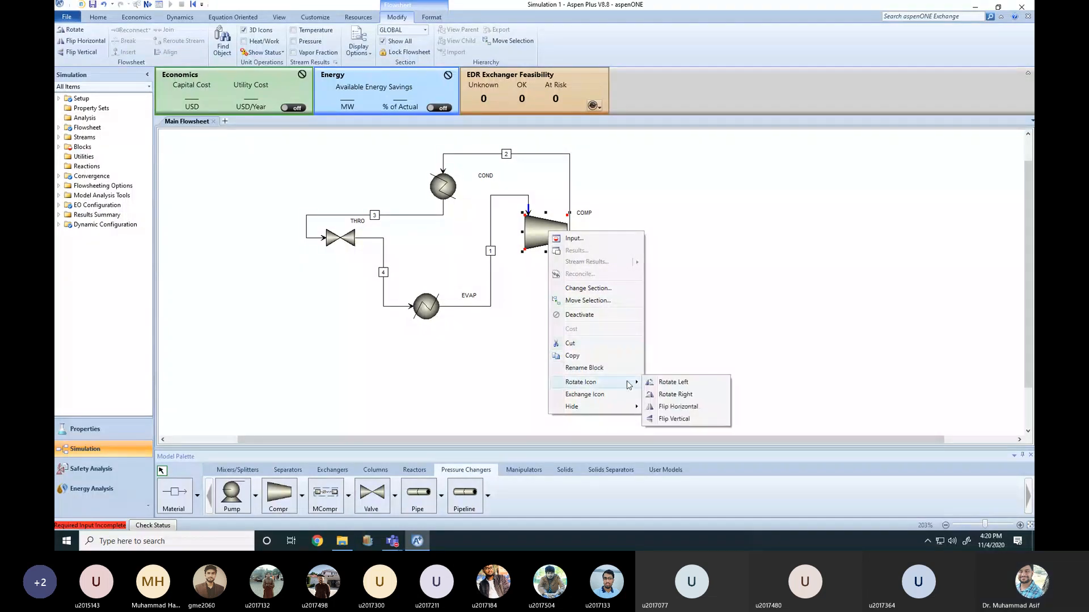
pyautogui.click(659, 385)
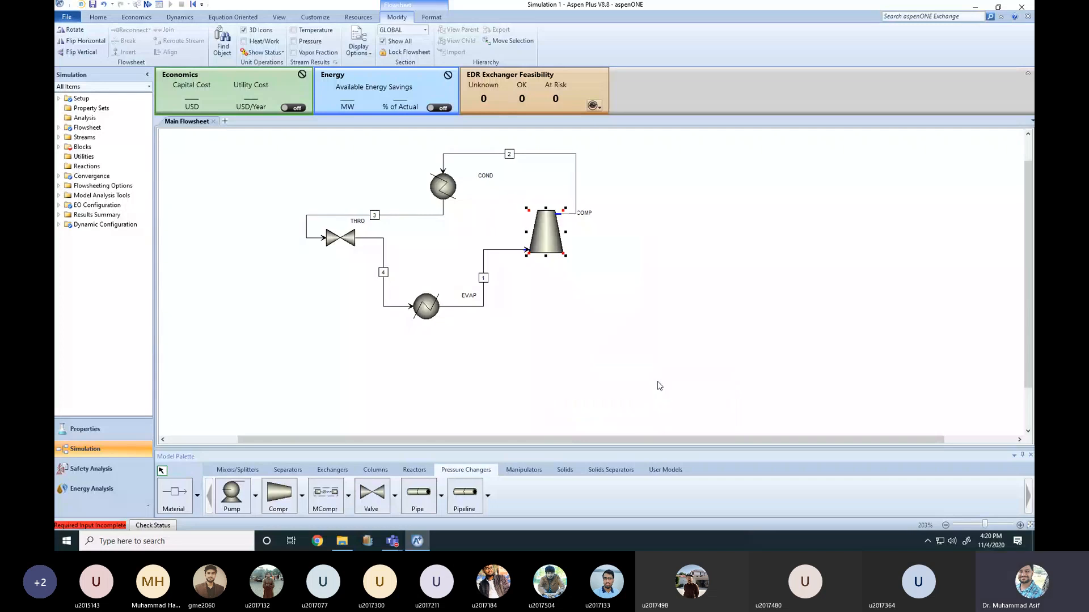
# - Rotate the THRO valve's icon to the right
pyautogui.click(342, 240)
pyautogui.rightClick(343, 243)
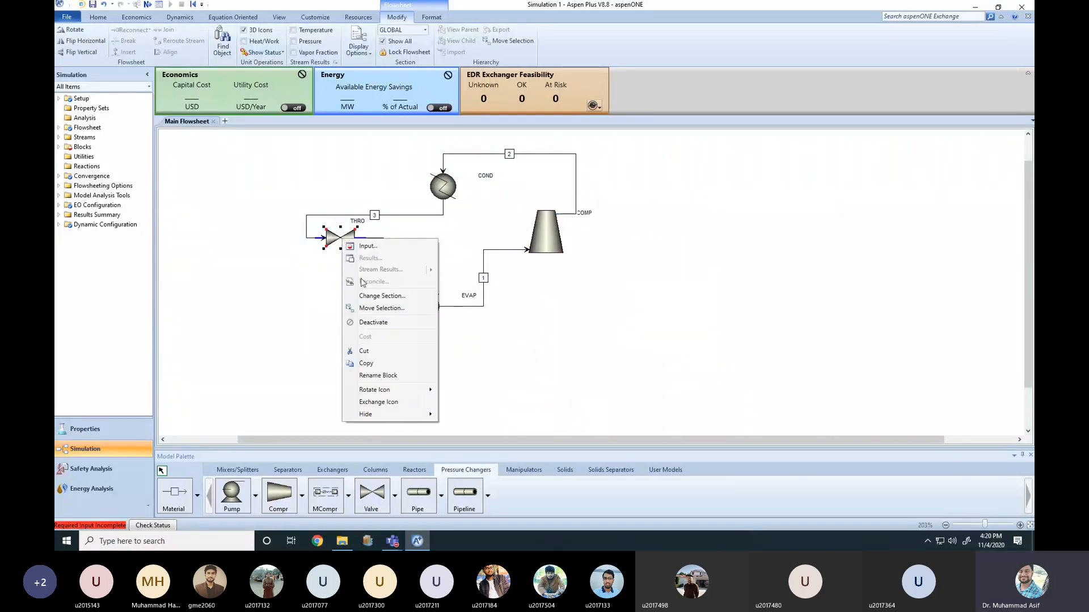
pyautogui.moveTo(409, 393)
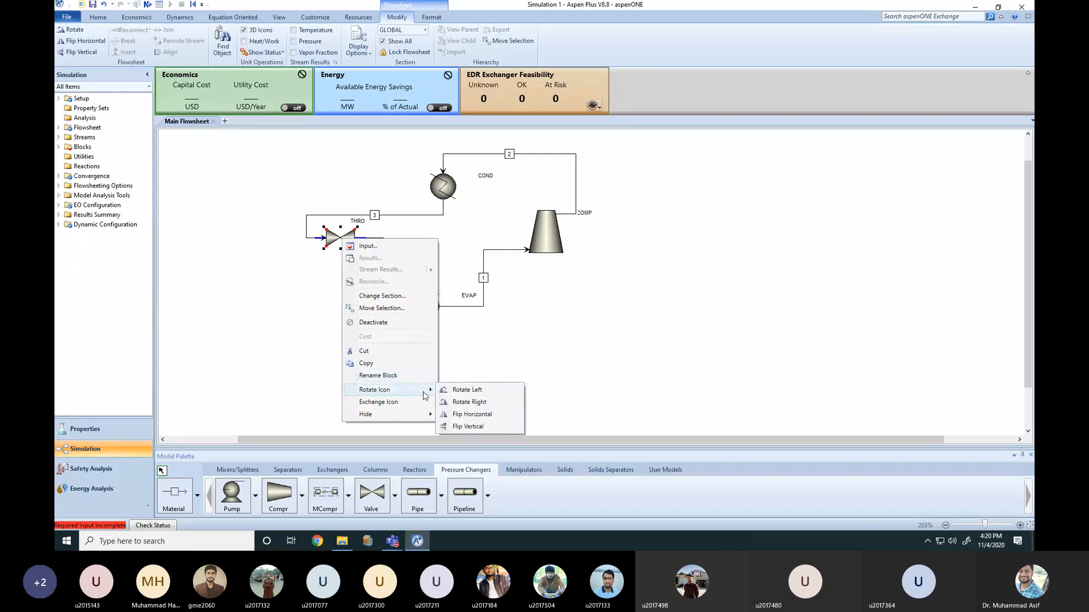
pyautogui.click(469, 402)
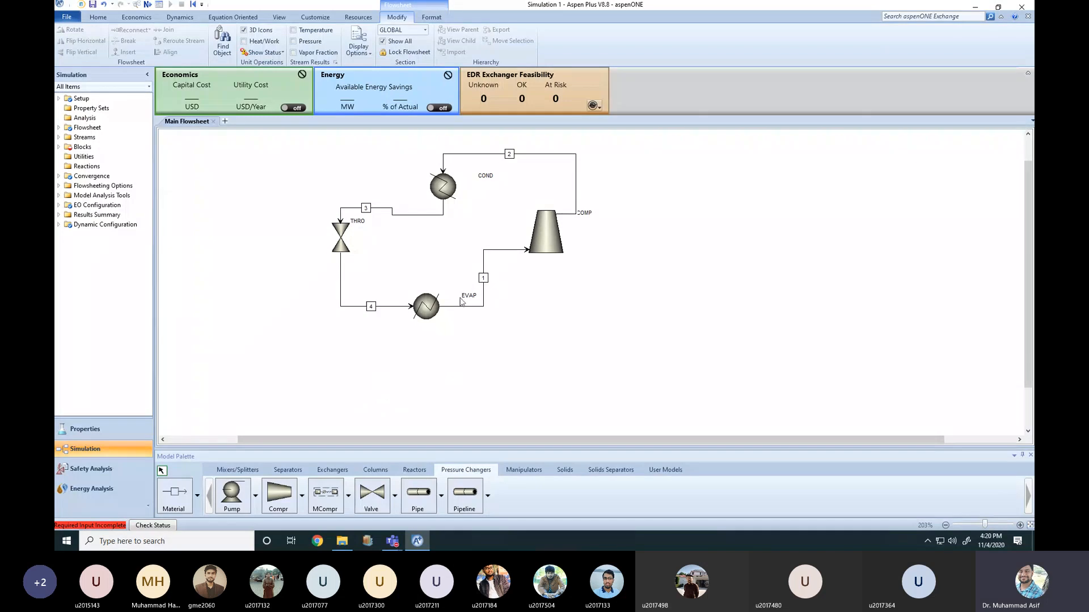
# - Reposition the EVAP, COMP, COND and THRO labels next to their blocks, clear of the stream lines
pyautogui.moveTo(466, 296); pyautogui.dragTo(429, 282)
pyautogui.moveTo(579, 220); pyautogui.dragTo(581, 254)
pyautogui.click(451, 202)
pyautogui.moveTo(484, 175); pyautogui.dragTo(472, 173)
pyautogui.moveTo(357, 221); pyautogui.dragTo(369, 235)
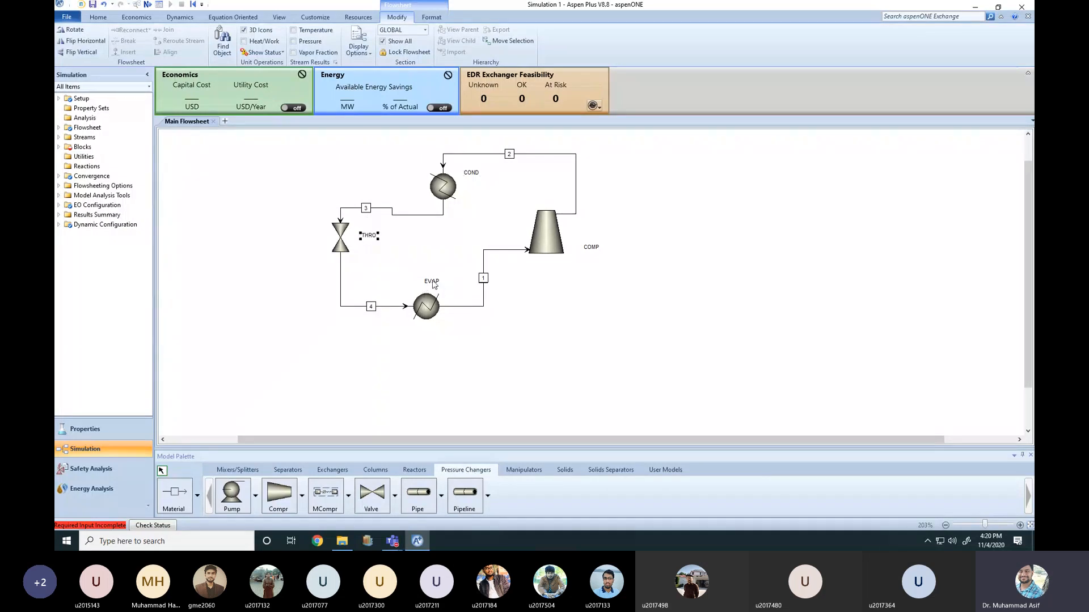
pyautogui.click(542, 343)
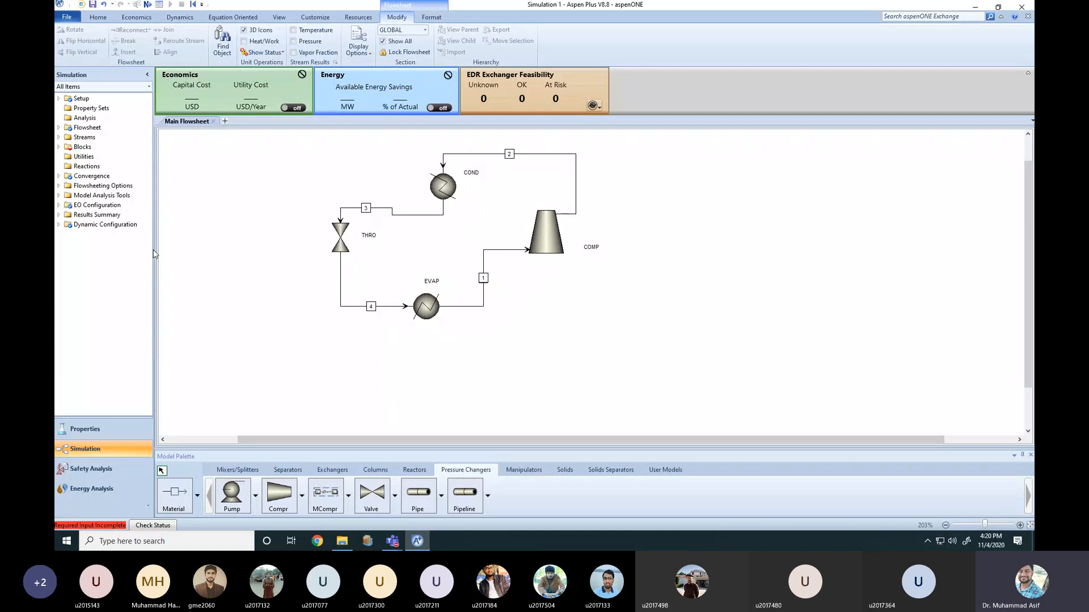
# - Bring up the COMP block's setup specifications and set the compressor type to Isentropic
pyautogui.moveTo(153, 250); pyautogui.dragTo(173, 250)
pyautogui.click(60, 147)
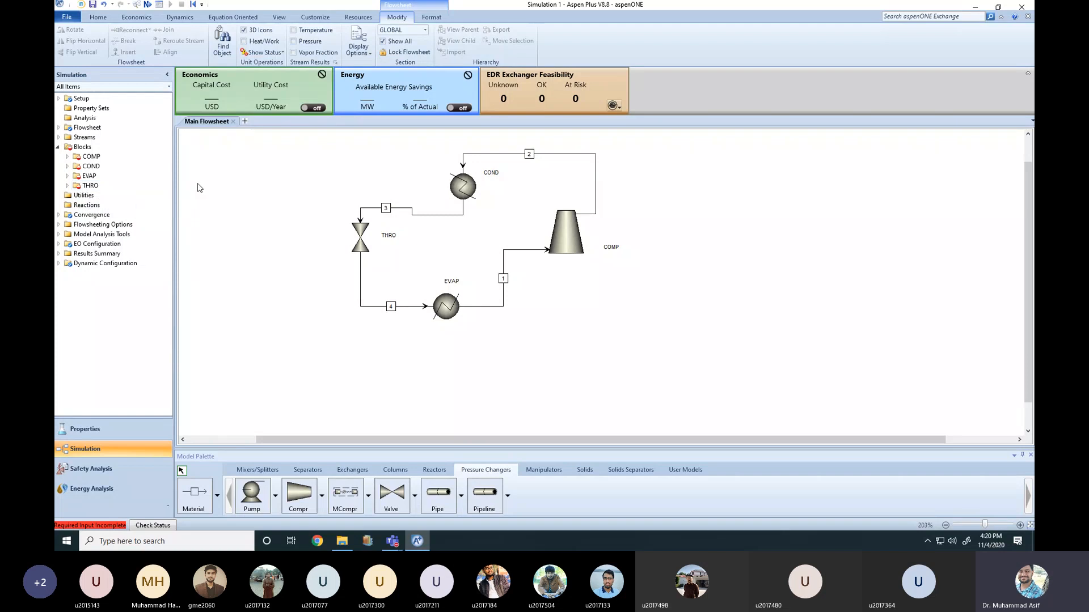
pyautogui.click(67, 158)
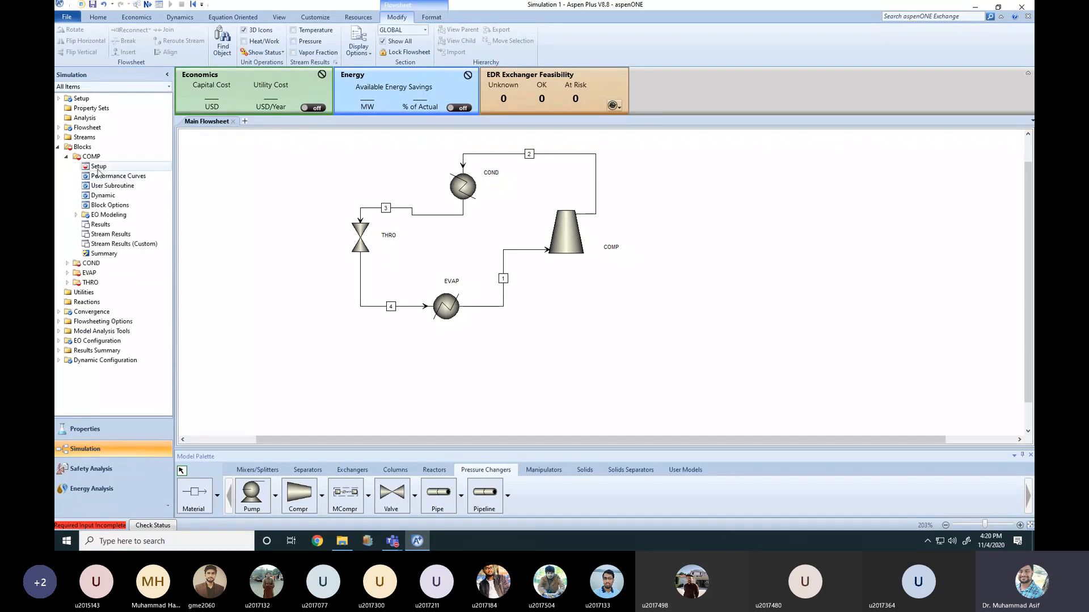
pyautogui.doubleClick(98, 167)
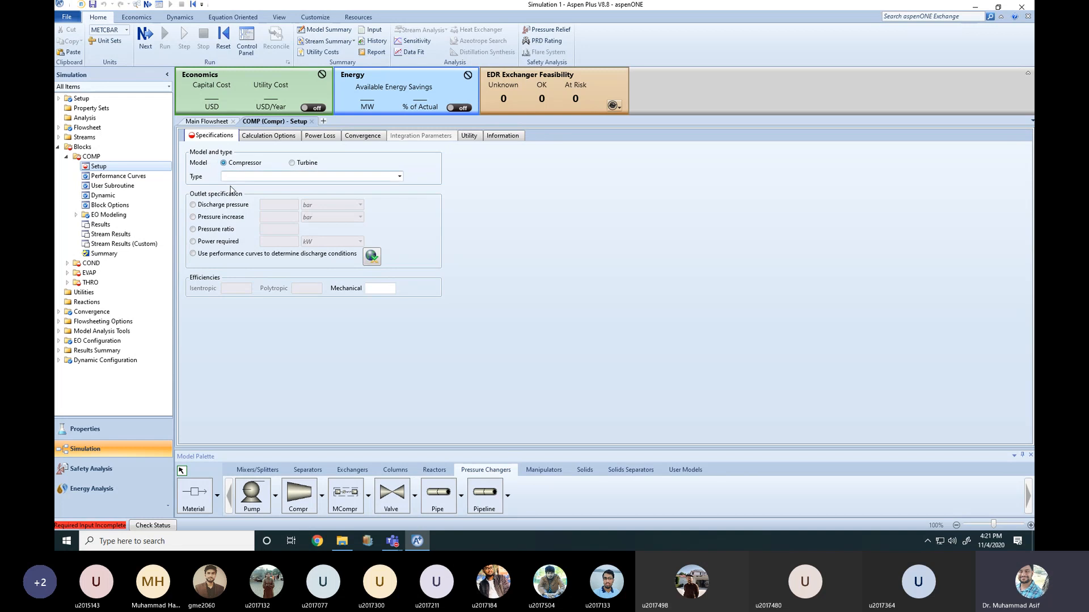
pyautogui.click(400, 177)
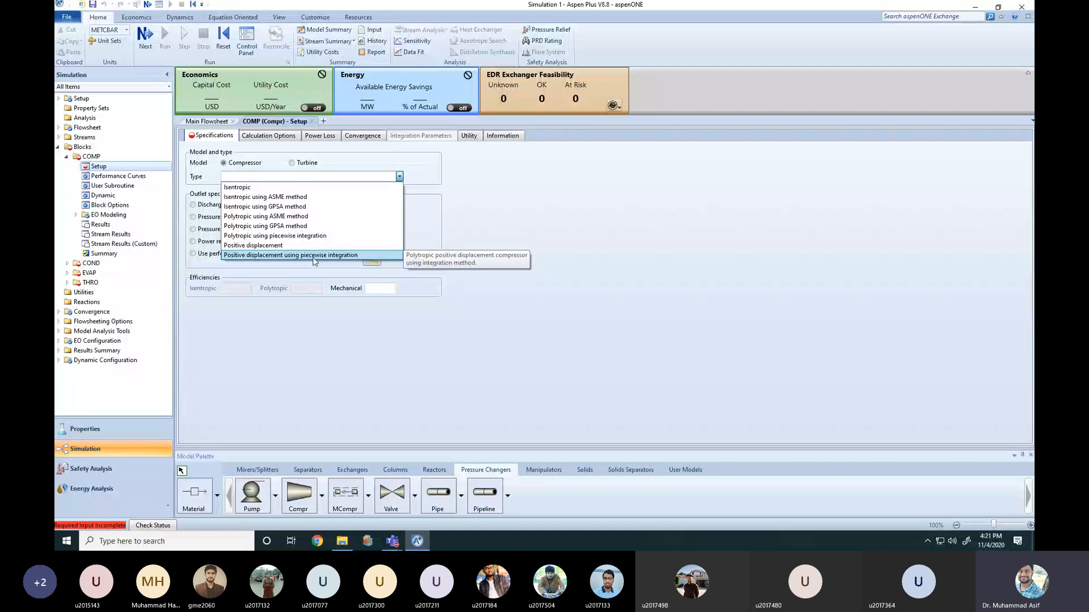
pyautogui.click(238, 189)
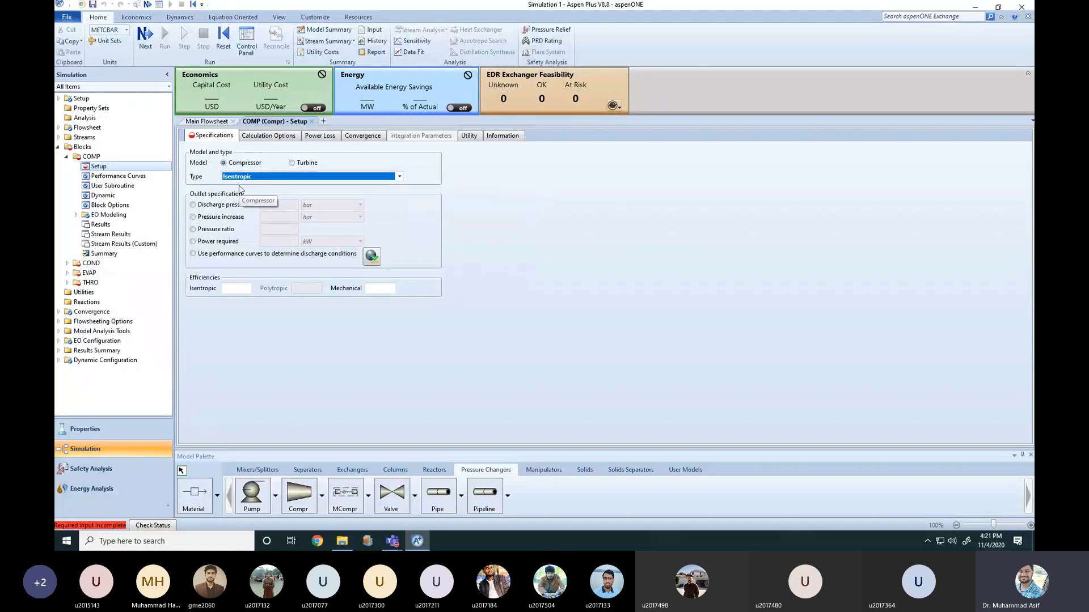
pyautogui.click(458, 233)
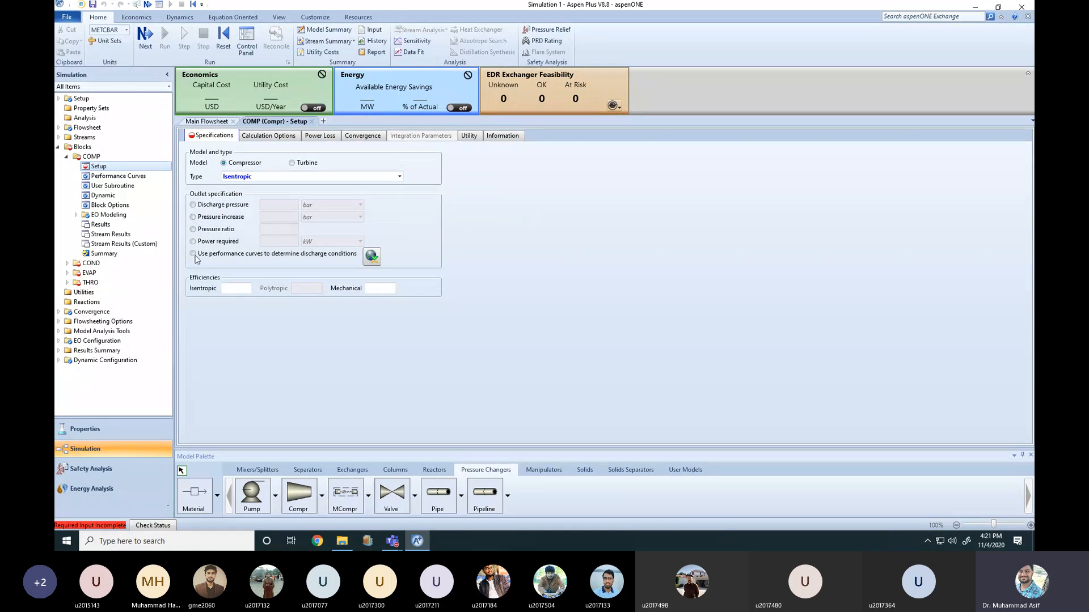
# - Specify the compressor outlet by a discharge pressure of 3 bar
pyautogui.click(192, 205)
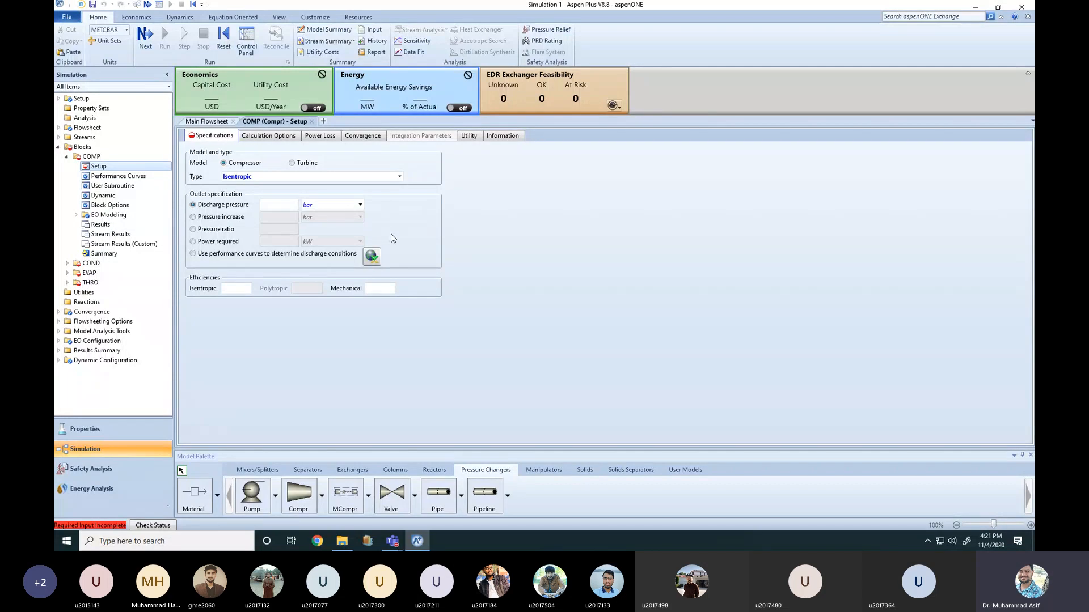
pyautogui.click(270, 207)
pyautogui.write('3')
pyautogui.click(274, 366)
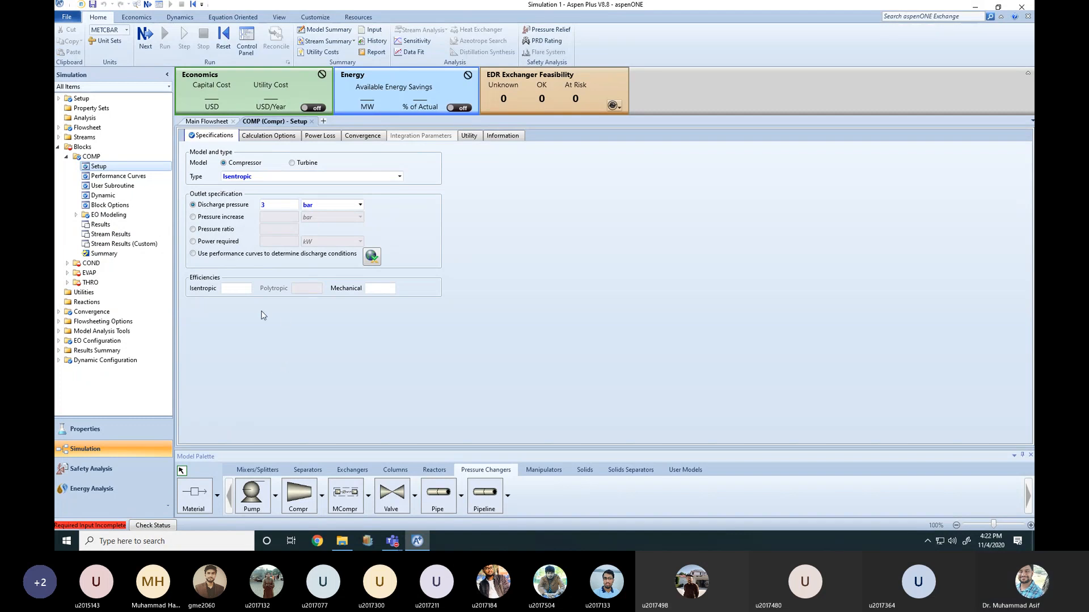
# - Set the compressor's isentropic and mechanical efficiencies both to 1
pyautogui.click(236, 289)
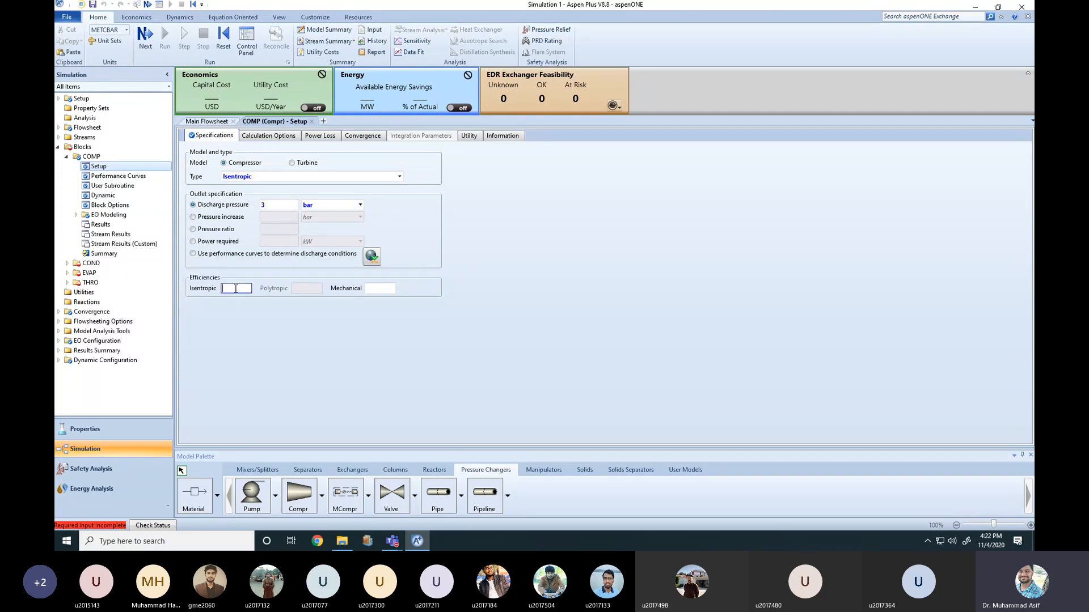
pyautogui.click(379, 290)
pyautogui.click(266, 331)
pyautogui.click(227, 290)
pyautogui.click(381, 287)
pyautogui.write('1')
pyautogui.click(356, 335)
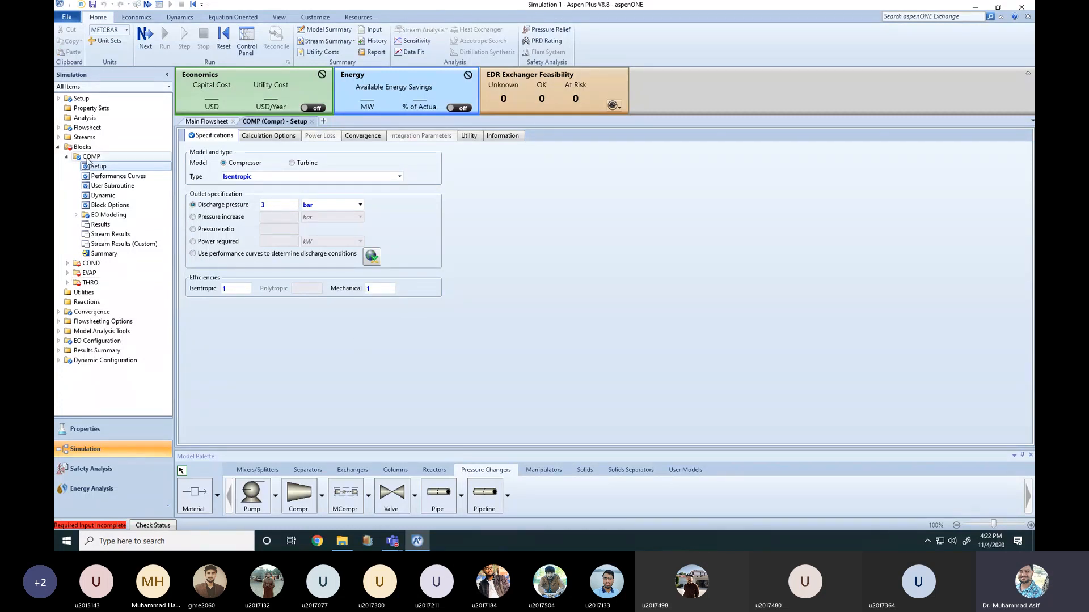
# - Bring up the COND block's input specifications and set its flash type to Pressure and Vapor fraction
pyautogui.click(67, 263)
pyautogui.click(98, 274)
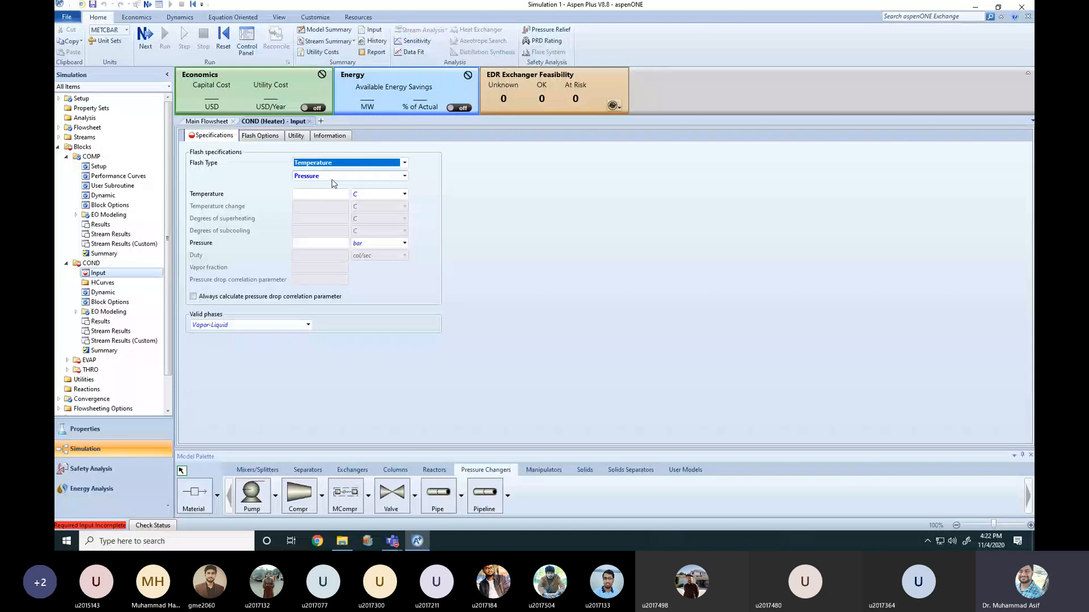
pyautogui.click(525, 207)
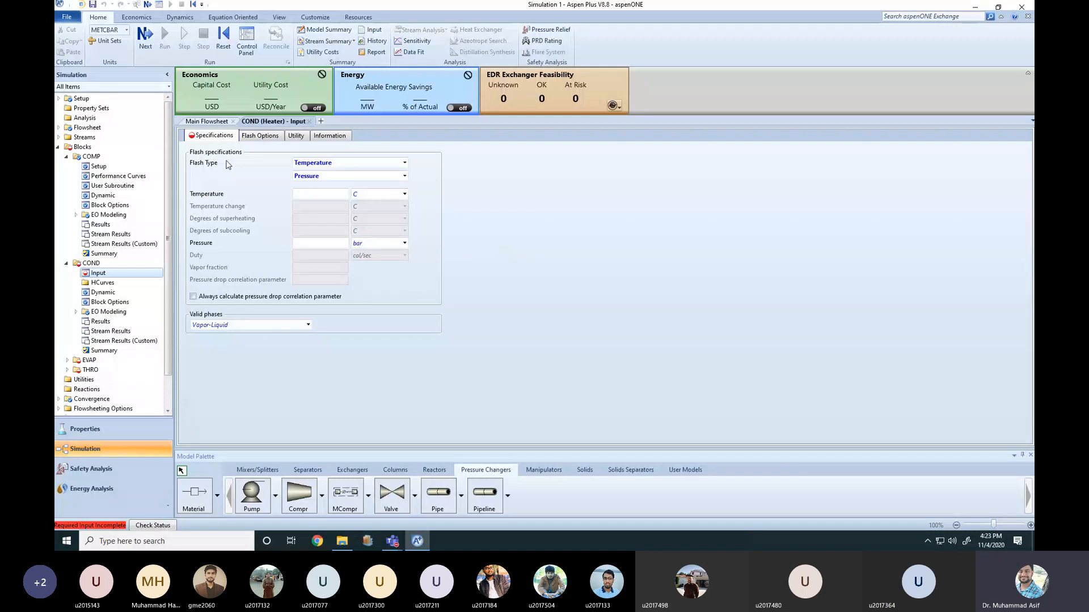
pyautogui.click(405, 165)
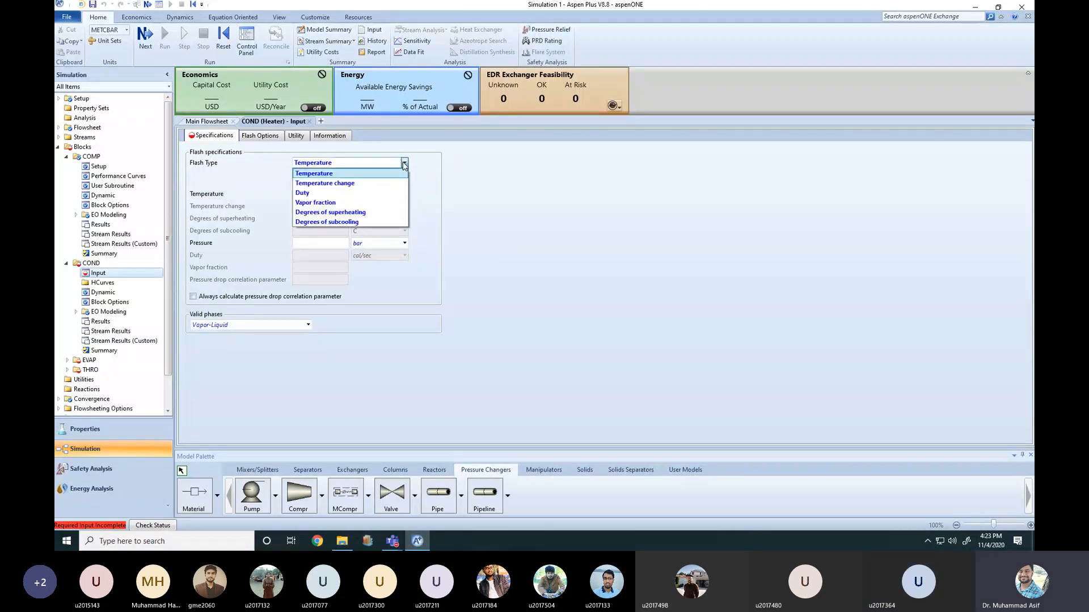
pyautogui.click(327, 203)
pyautogui.click(516, 193)
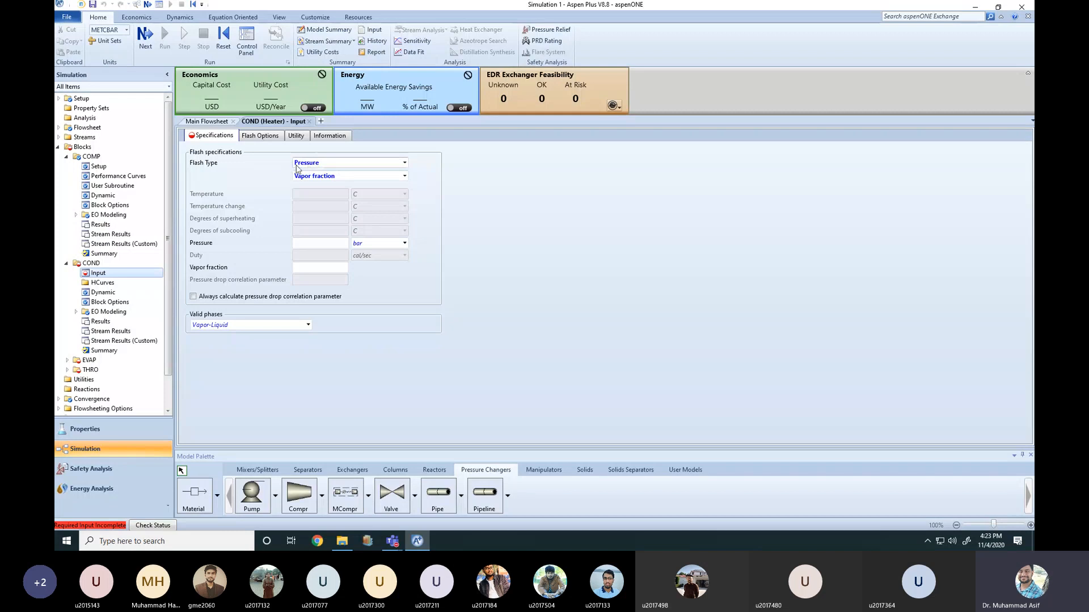
pyautogui.click(403, 163)
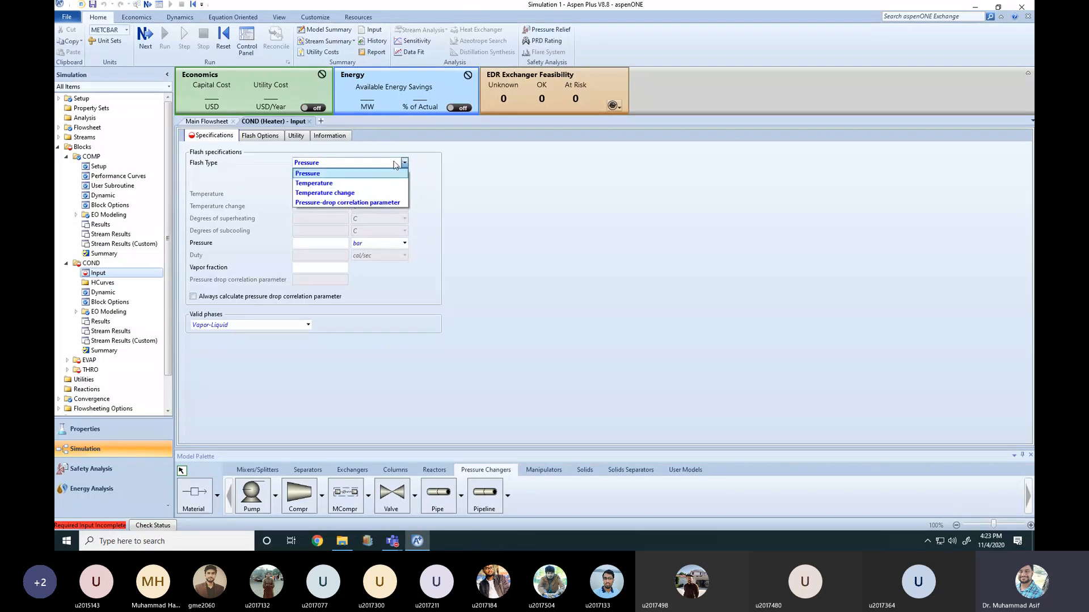
pyautogui.click(357, 173)
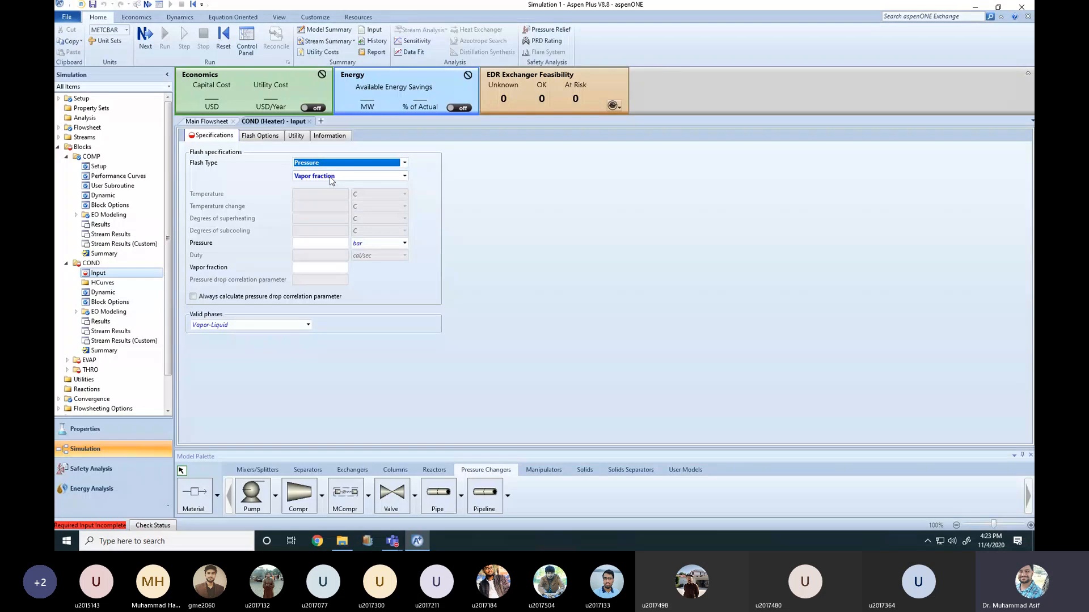
pyautogui.click(383, 163)
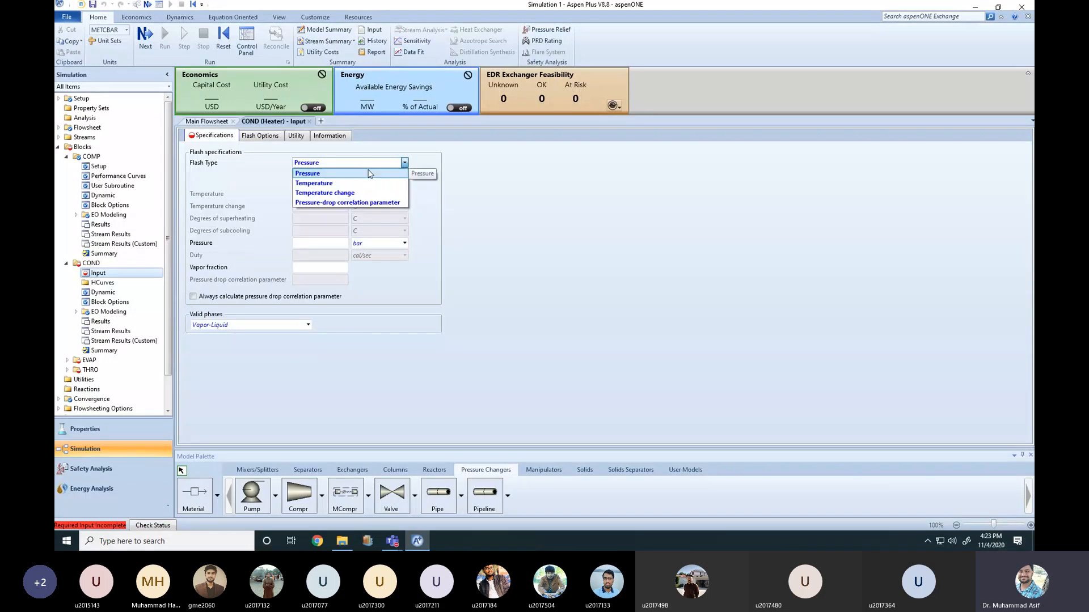
pyautogui.click(433, 191)
pyautogui.click(347, 176)
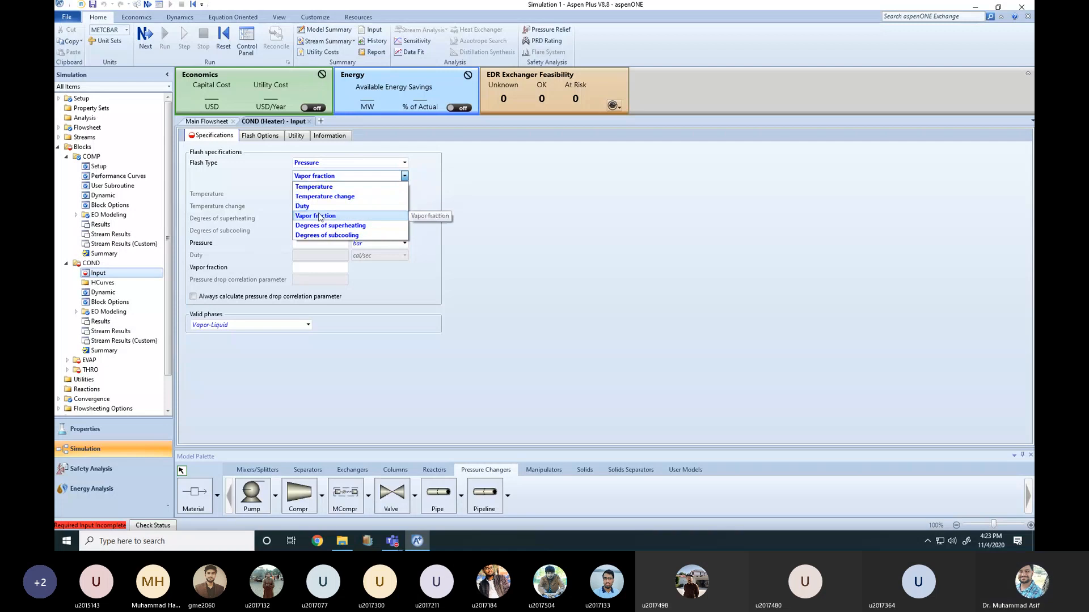
pyautogui.click(332, 188)
pyautogui.click(404, 163)
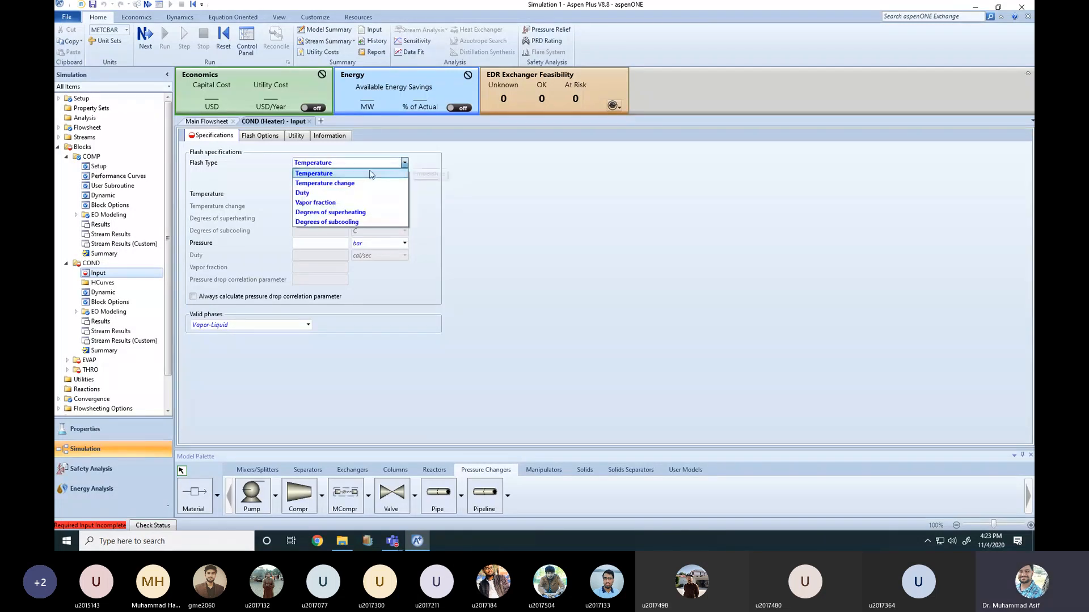
pyautogui.click(318, 202)
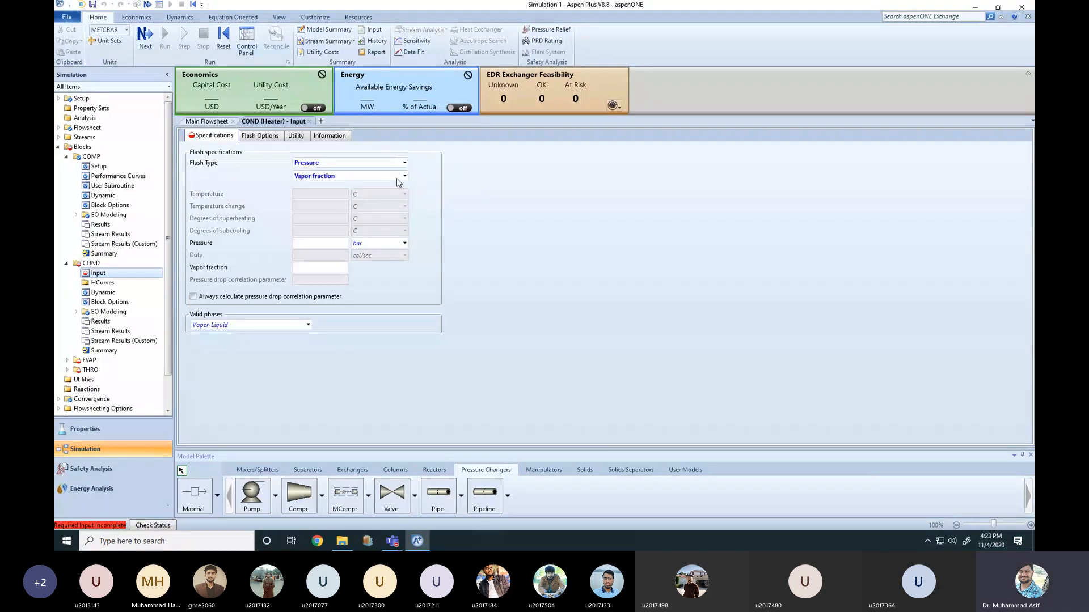
# - Change the COND block's flash type to Temperature change and Vapor fraction
pyautogui.click(405, 177)
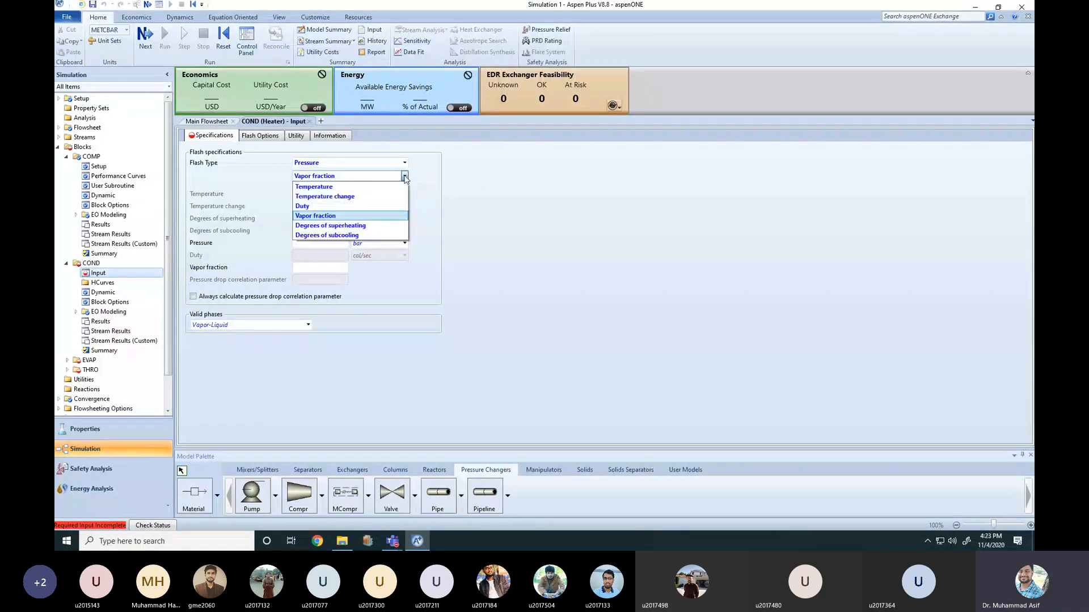
pyautogui.click(325, 197)
pyautogui.click(380, 164)
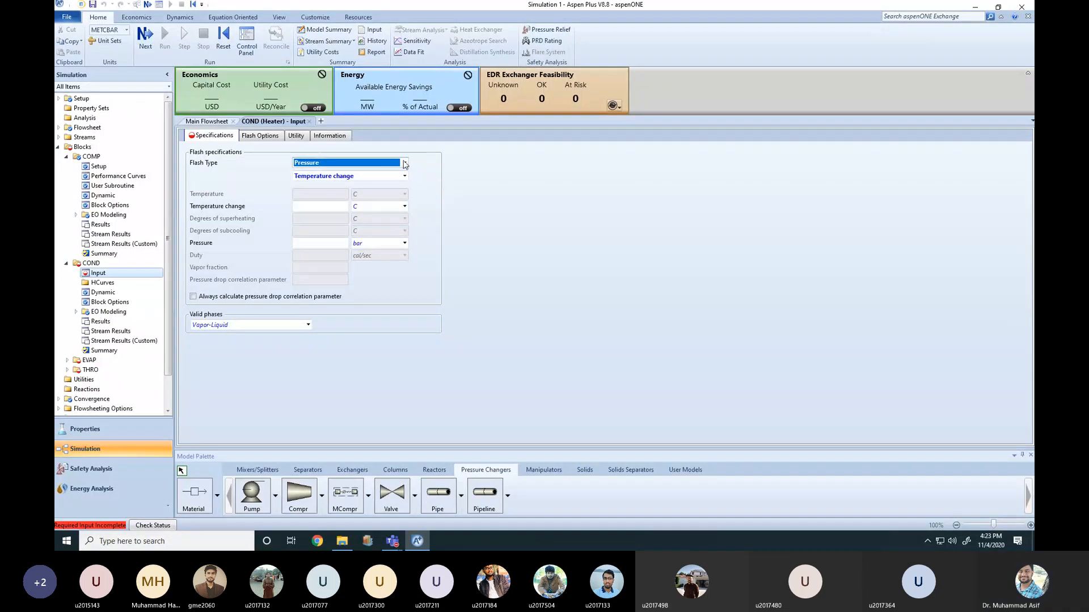
pyautogui.click(405, 162)
pyautogui.click(315, 193)
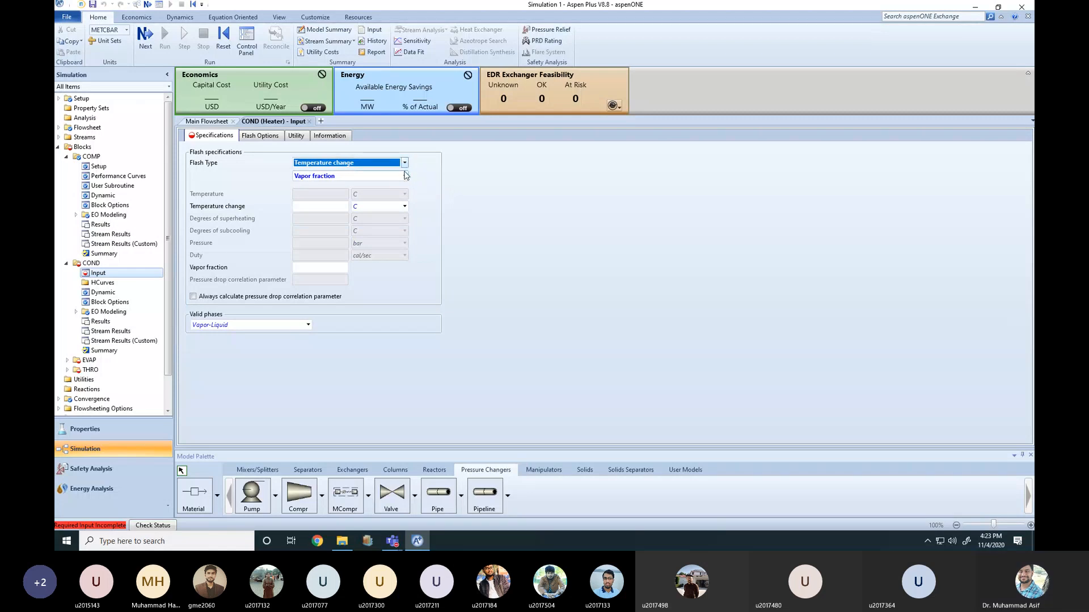
pyautogui.click(405, 177)
pyautogui.click(340, 186)
pyautogui.click(404, 163)
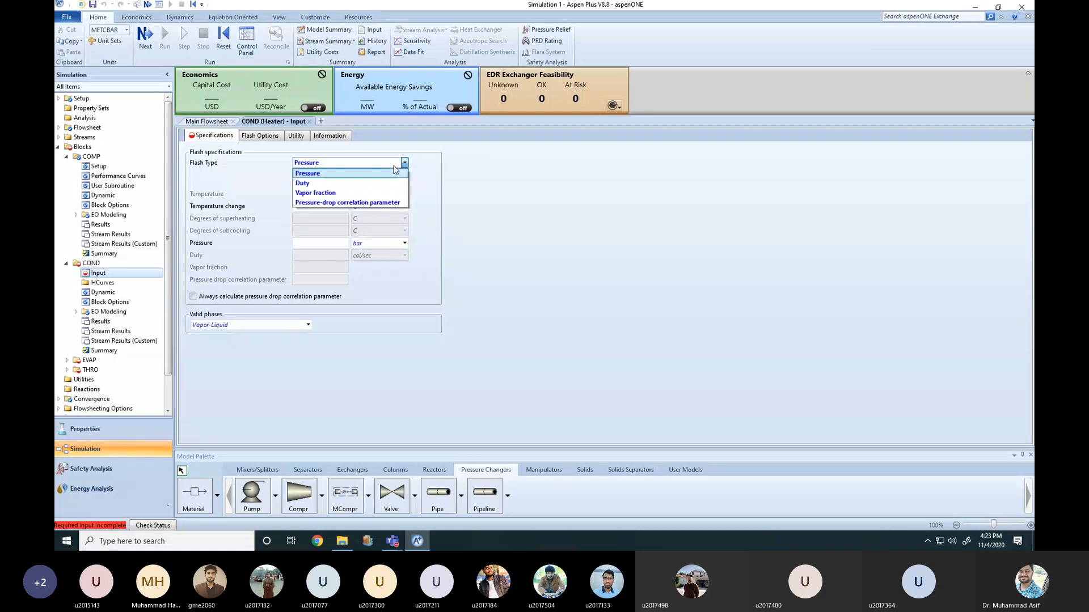
pyautogui.click(342, 195)
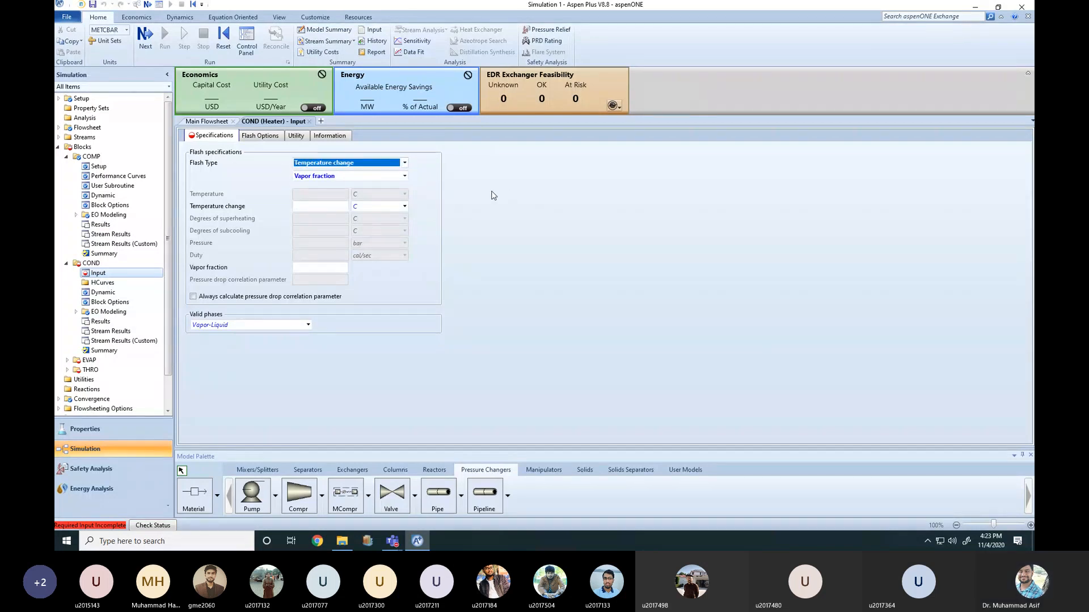
# - Change the COND block's flash type back to Pressure and Vapor fraction
pyautogui.click(486, 194)
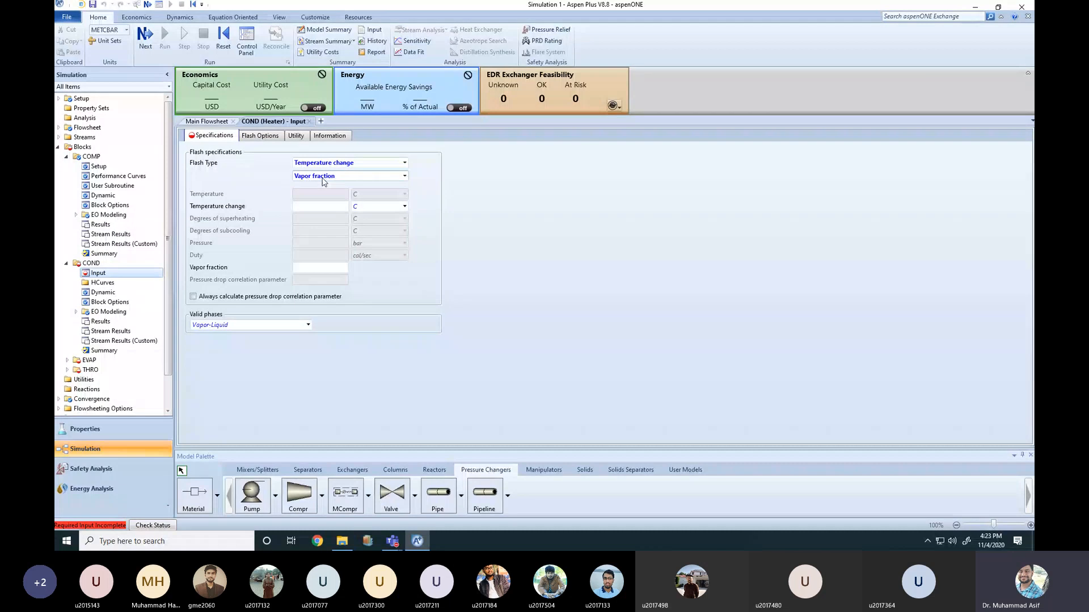
pyautogui.click(332, 271)
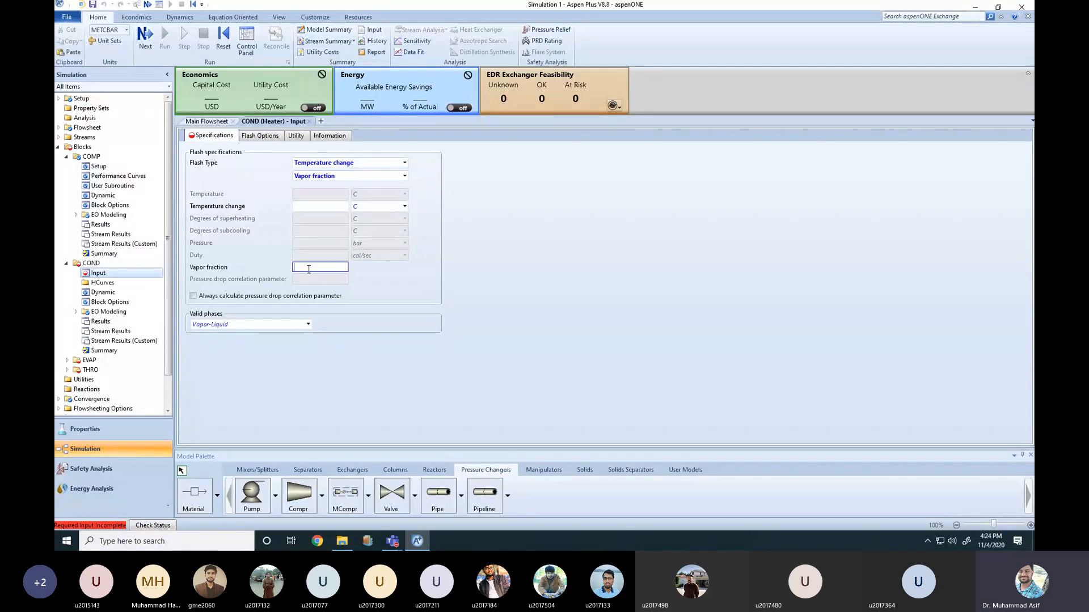
pyautogui.click(322, 207)
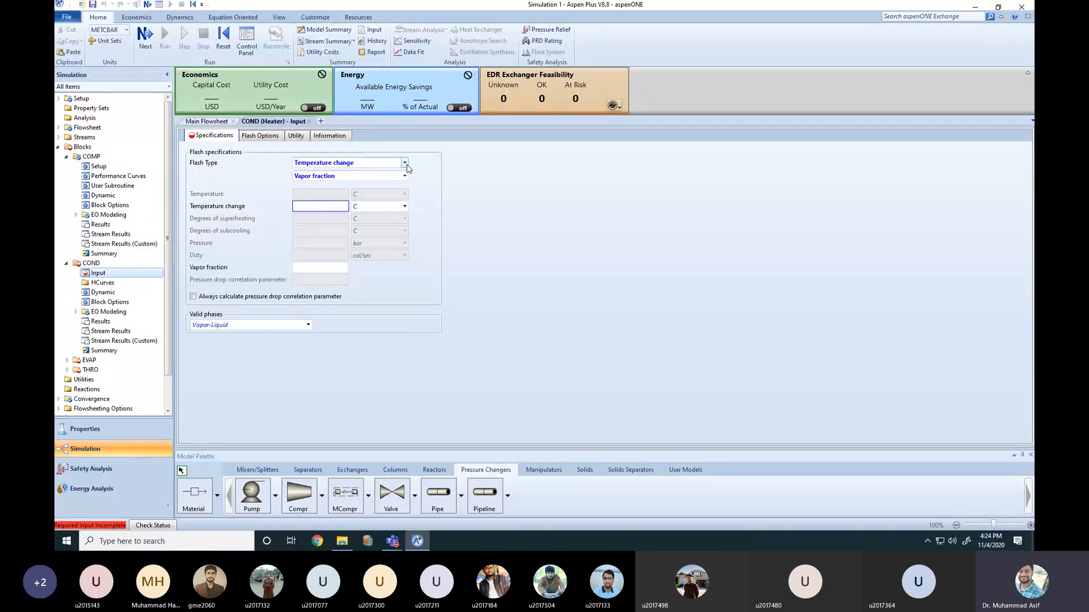
pyautogui.click(404, 163)
pyautogui.click(321, 175)
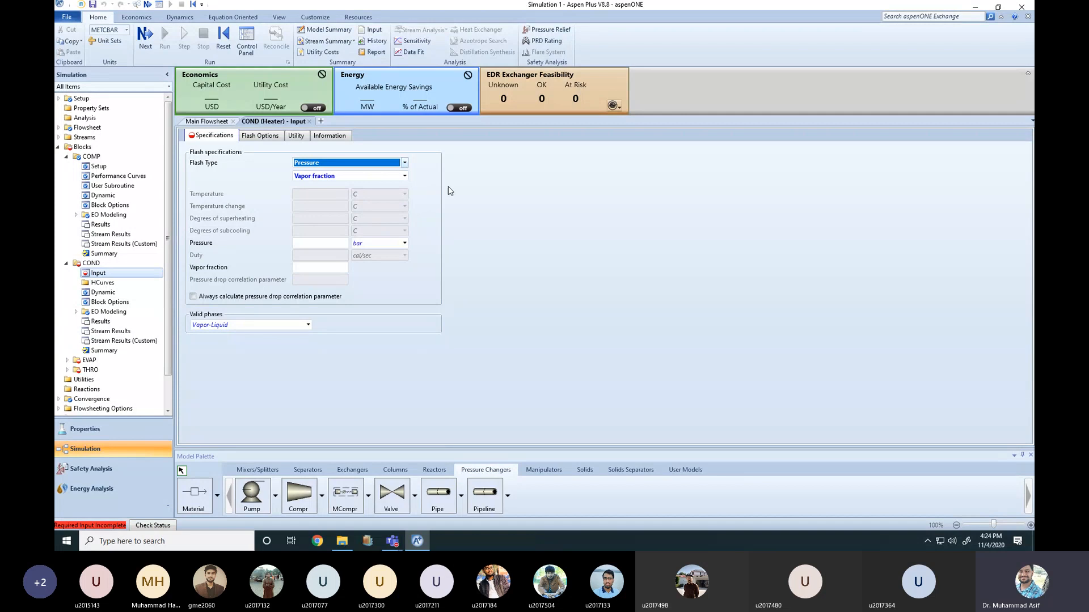
# - Set the condenser's pressure to 0 bar and its vapor fraction to 0
pyautogui.click(327, 244)
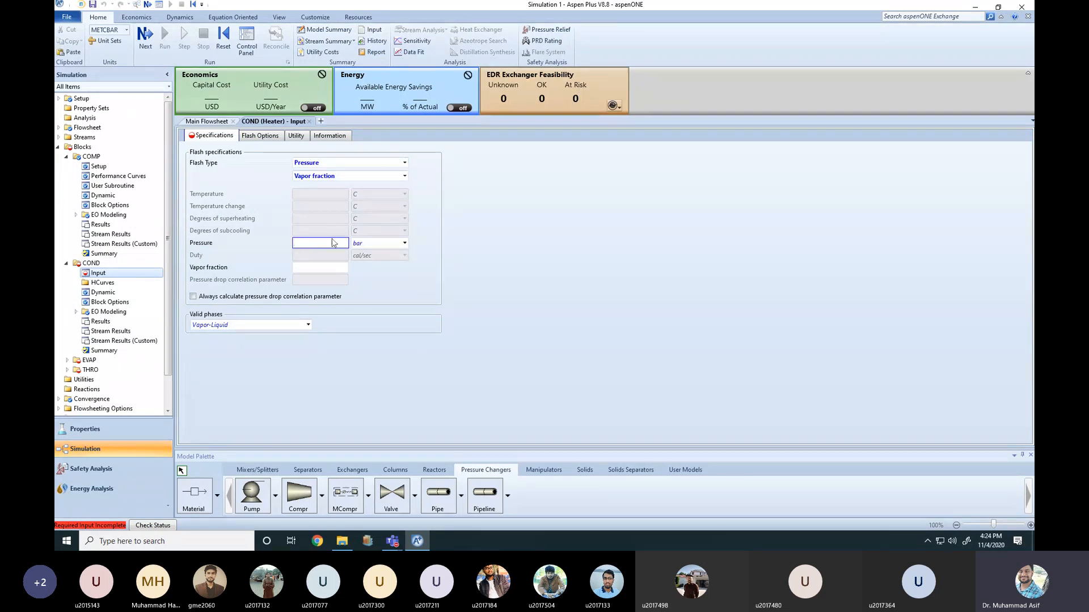
pyautogui.click(321, 270)
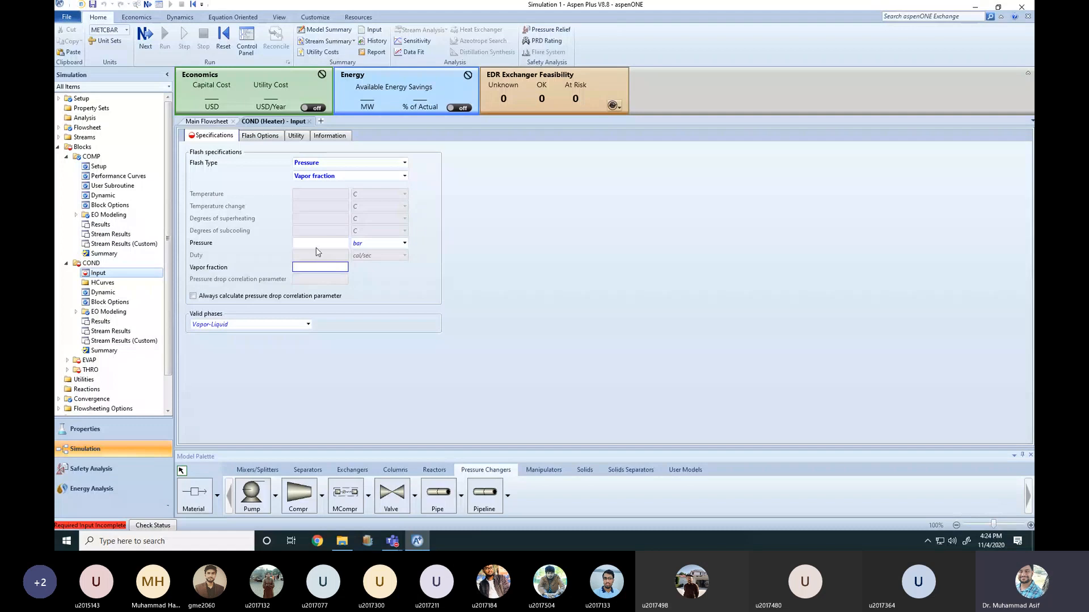
pyautogui.click(314, 243)
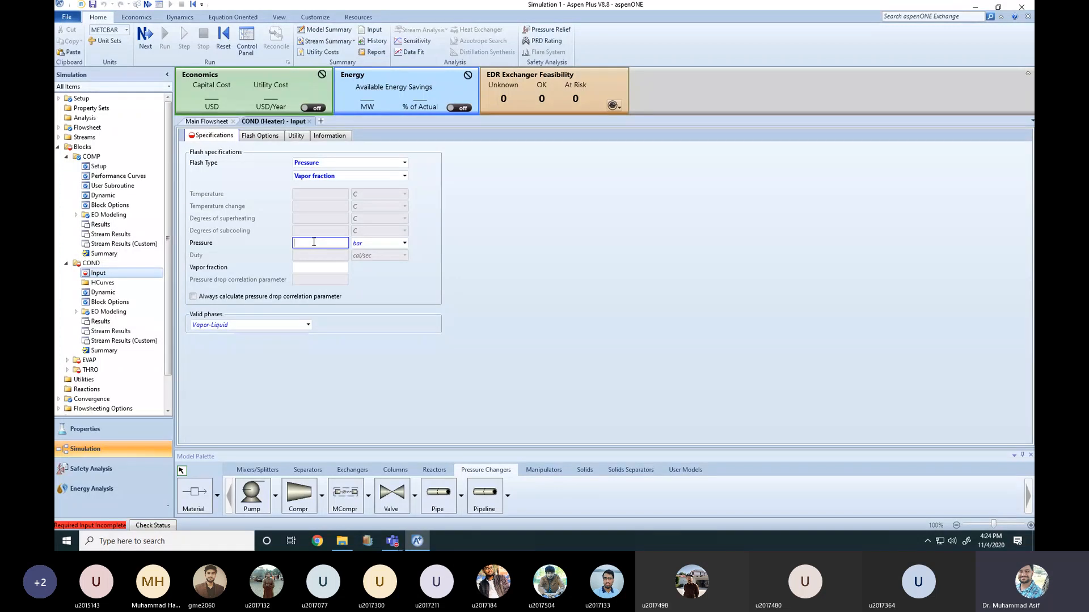
pyautogui.write('0')
pyautogui.click(437, 282)
pyautogui.click(321, 269)
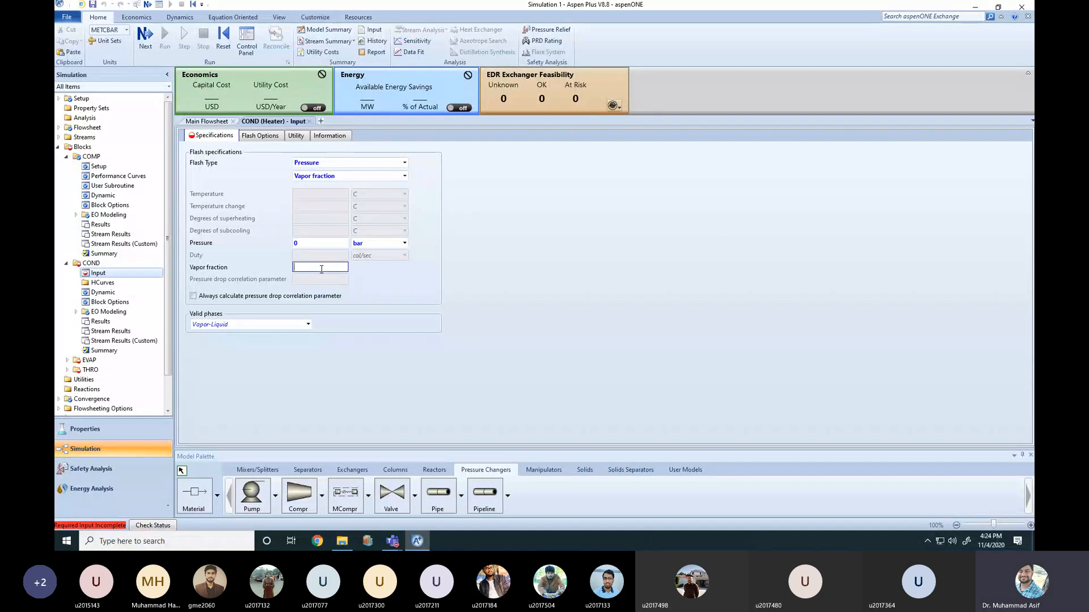
pyautogui.write('0')
pyautogui.click(456, 286)
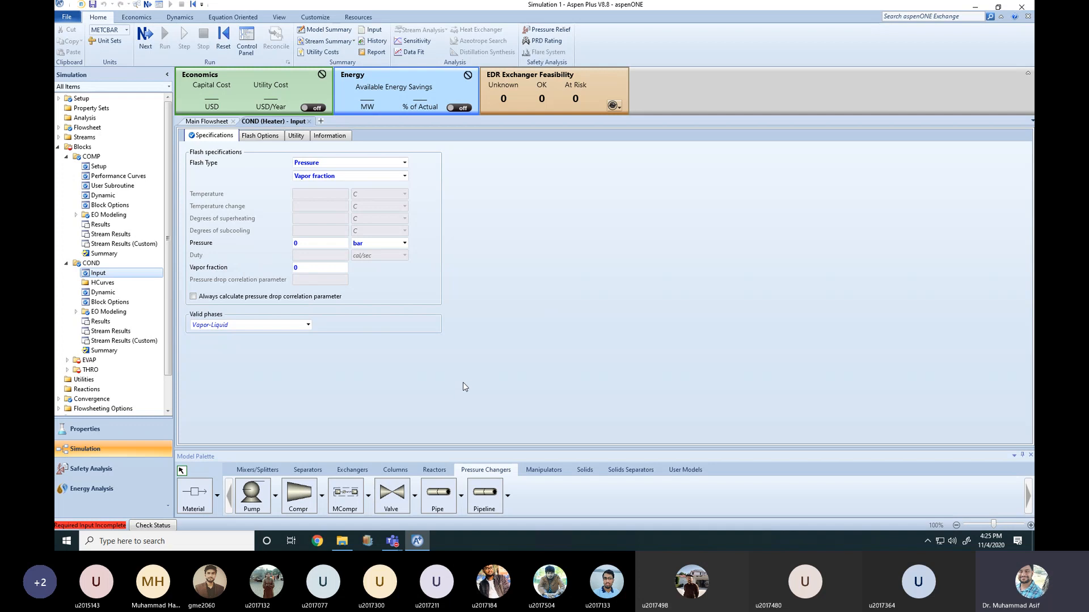
# - Bring up the EVAP block's input specifications and set its flash type to Pressure and Vapor fraction
pyautogui.scroll(-1, 95, 228)
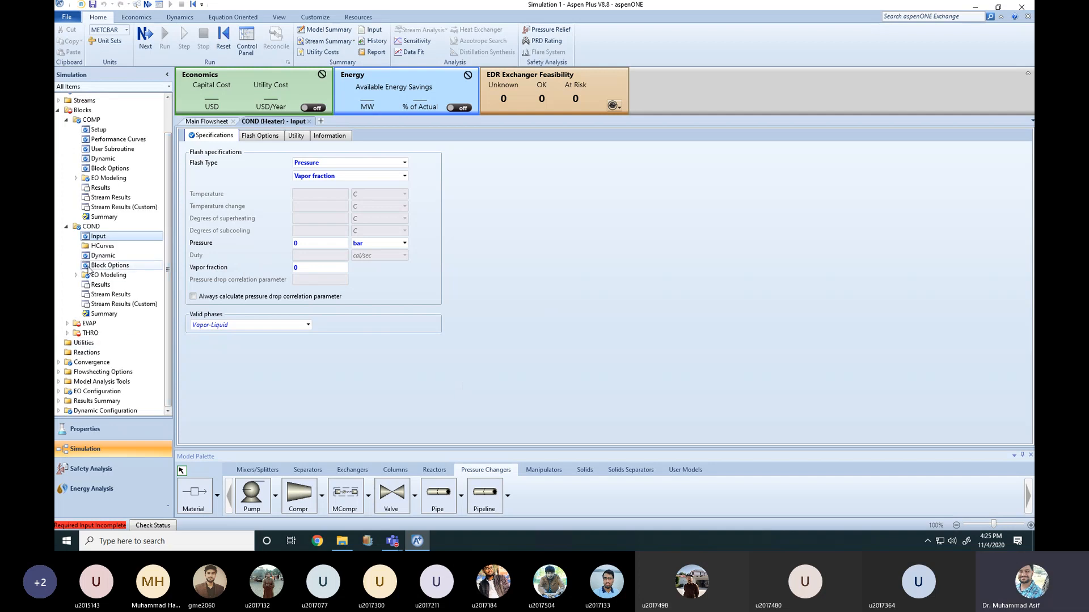
pyautogui.click(67, 324)
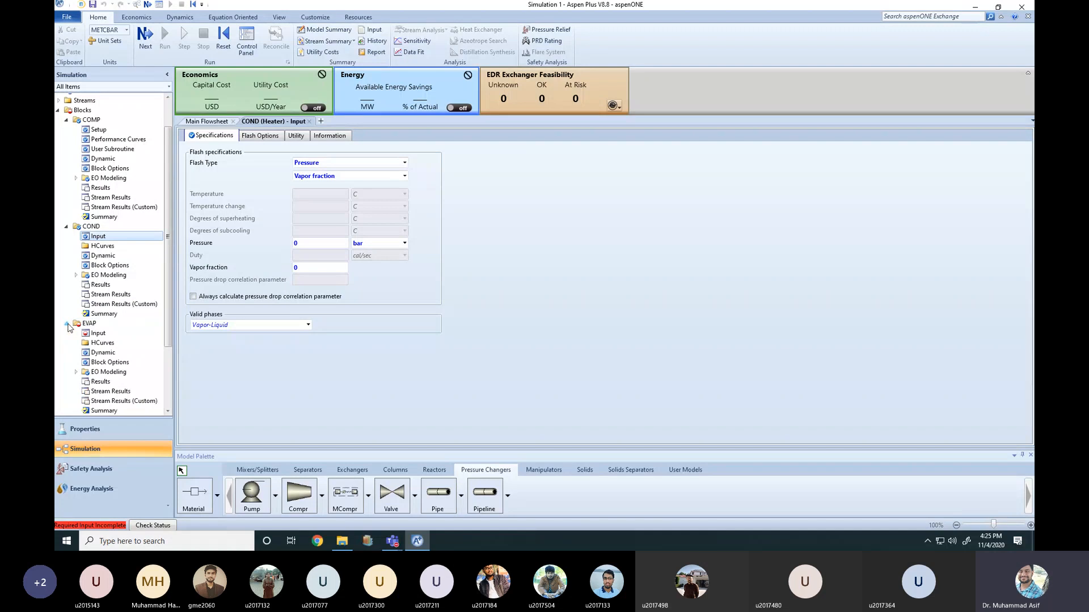
pyautogui.scroll(-2, 113, 284)
pyautogui.click(98, 265)
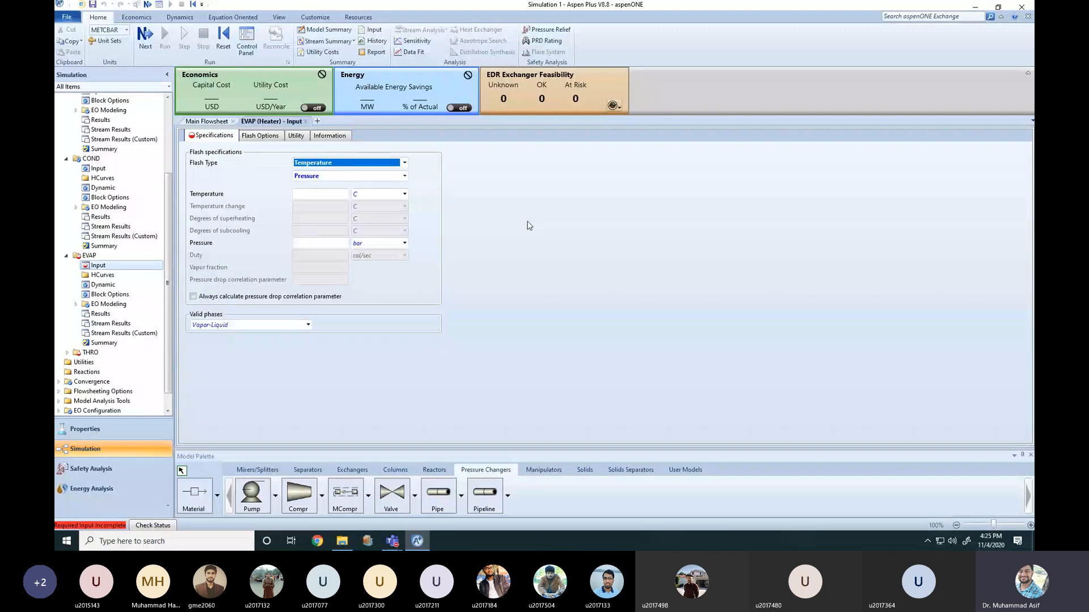
pyautogui.click(405, 163)
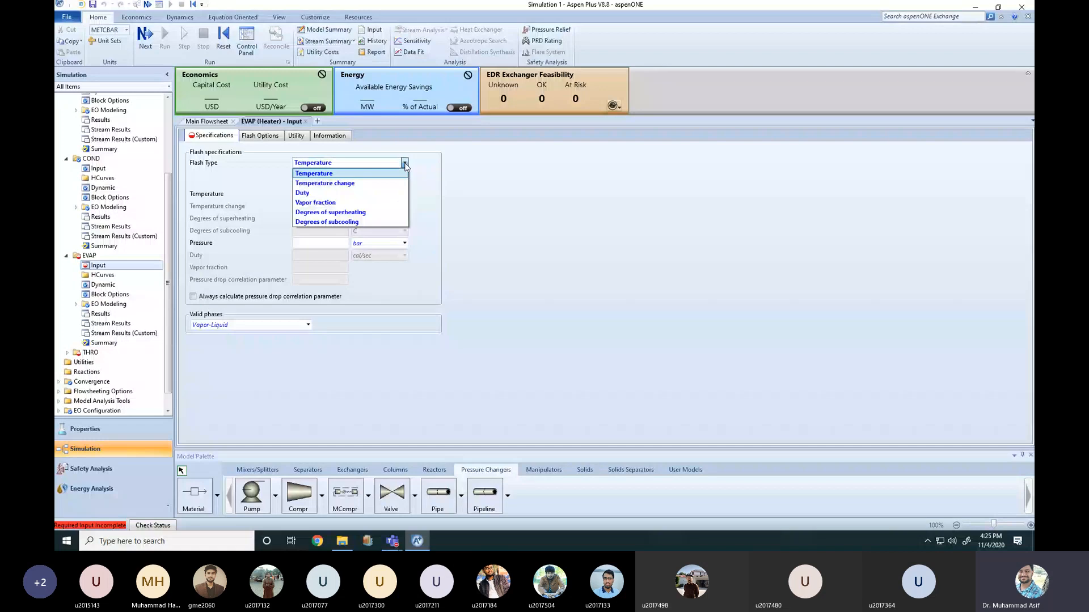
pyautogui.click(335, 202)
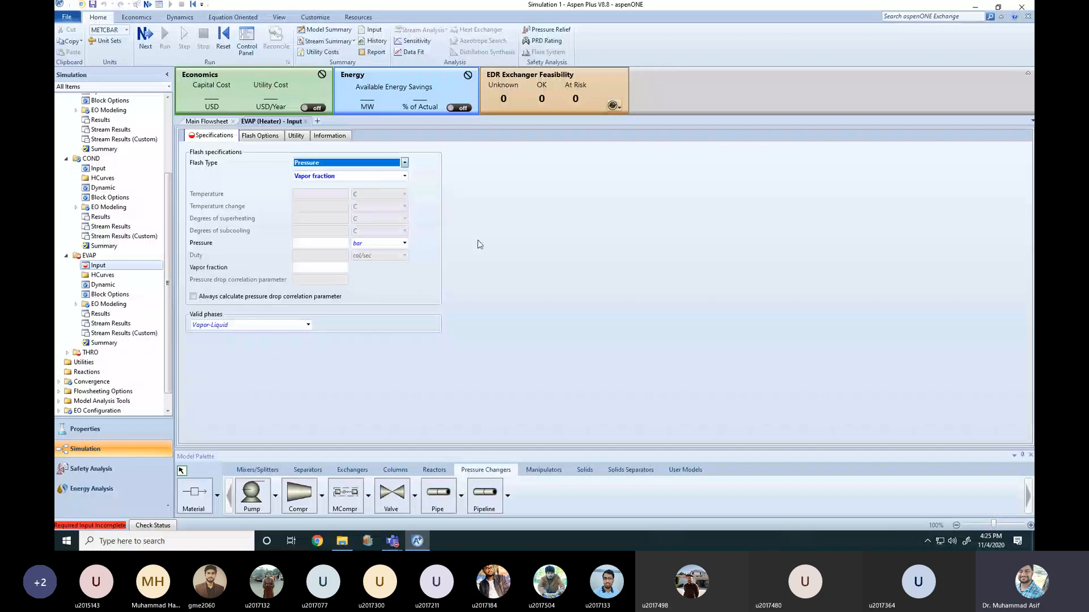
pyautogui.click(544, 251)
# - Set the evaporator's vapor fraction to 1 and its pressure to 0 bar
pyautogui.click(314, 270)
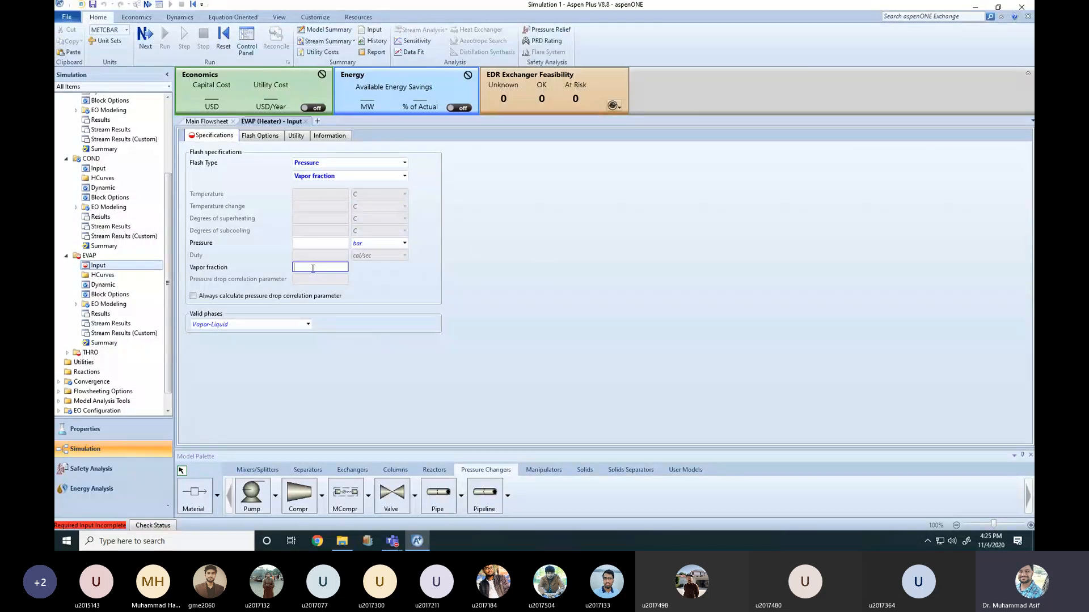
pyautogui.write('1')
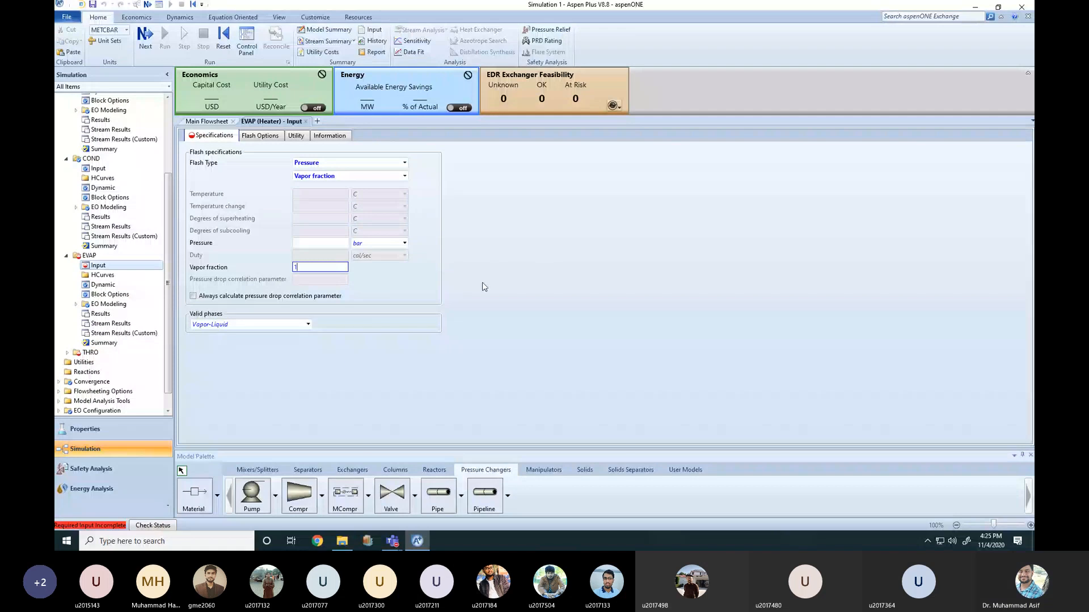
pyautogui.click(321, 241)
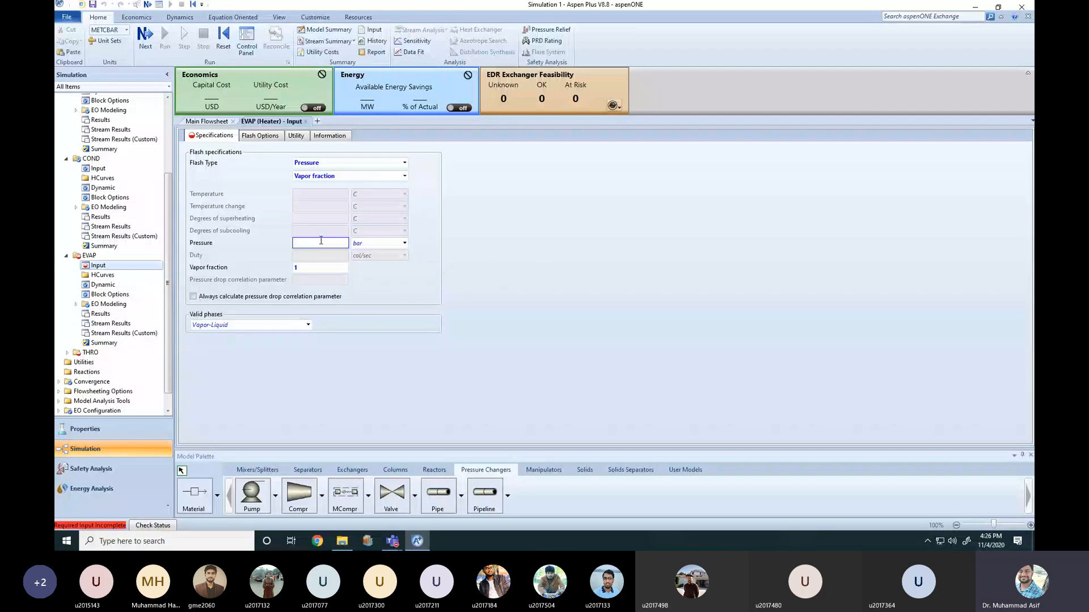
pyautogui.click(488, 269)
# - Bring up the THRO valve's input specifications
pyautogui.scroll(-1, 167, 317)
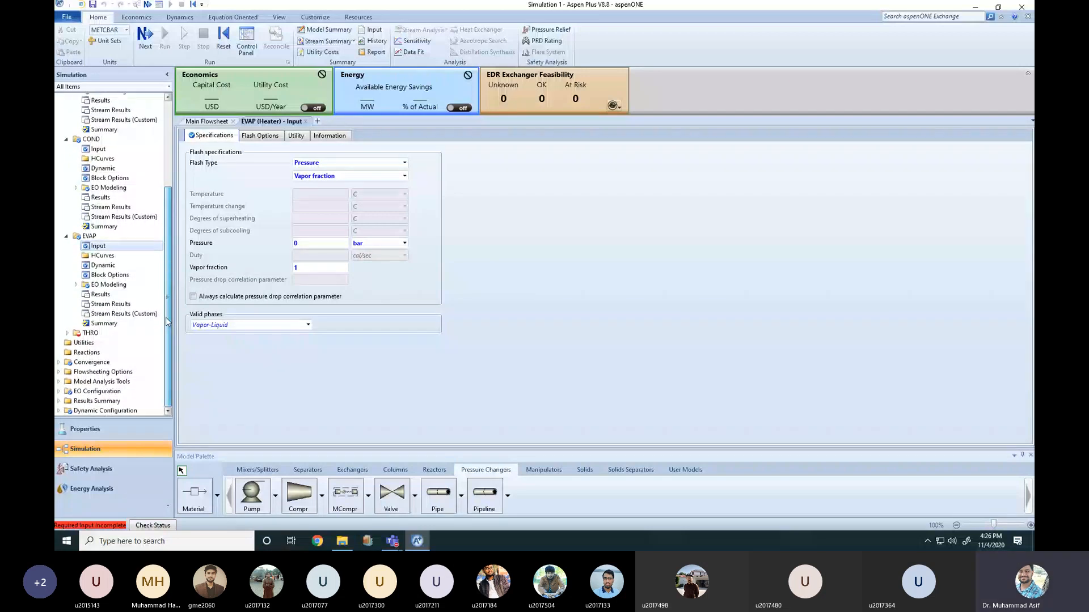
pyautogui.click(67, 333)
pyautogui.click(97, 343)
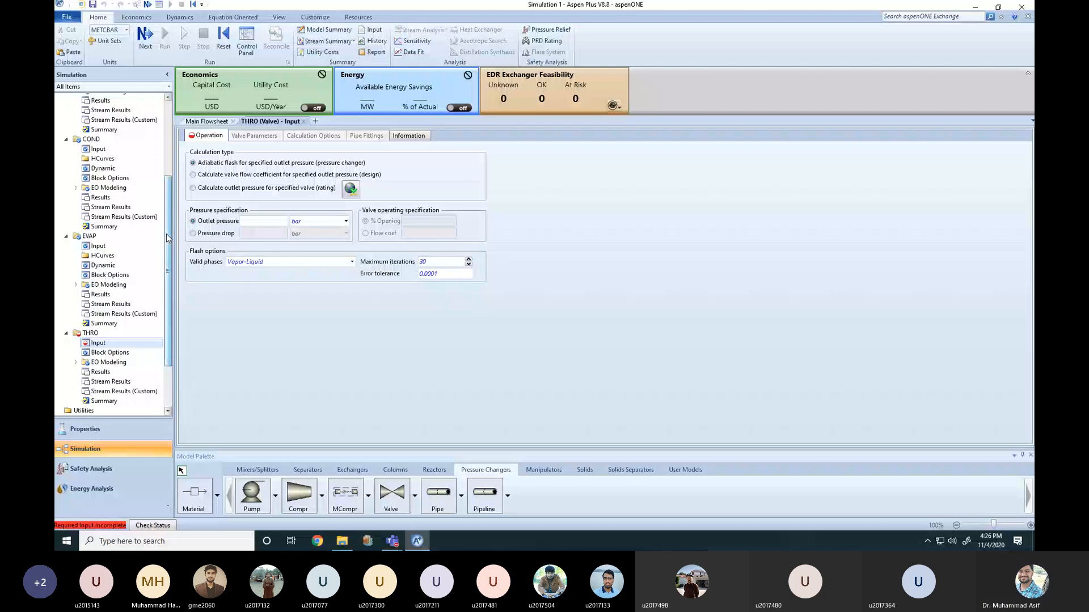
# - Check the discharge pressure in the COMP block's setup and return to the THRO valve's outlet pressure specification
pyautogui.scroll(4, 170, 170)
pyautogui.scroll(1, 174, 165)
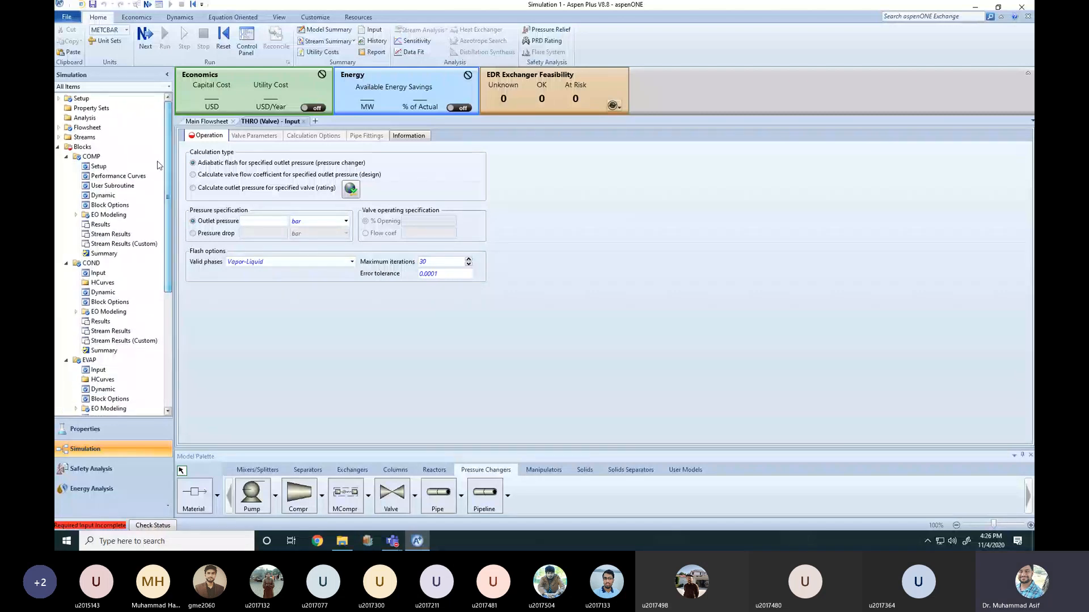
pyautogui.click(102, 166)
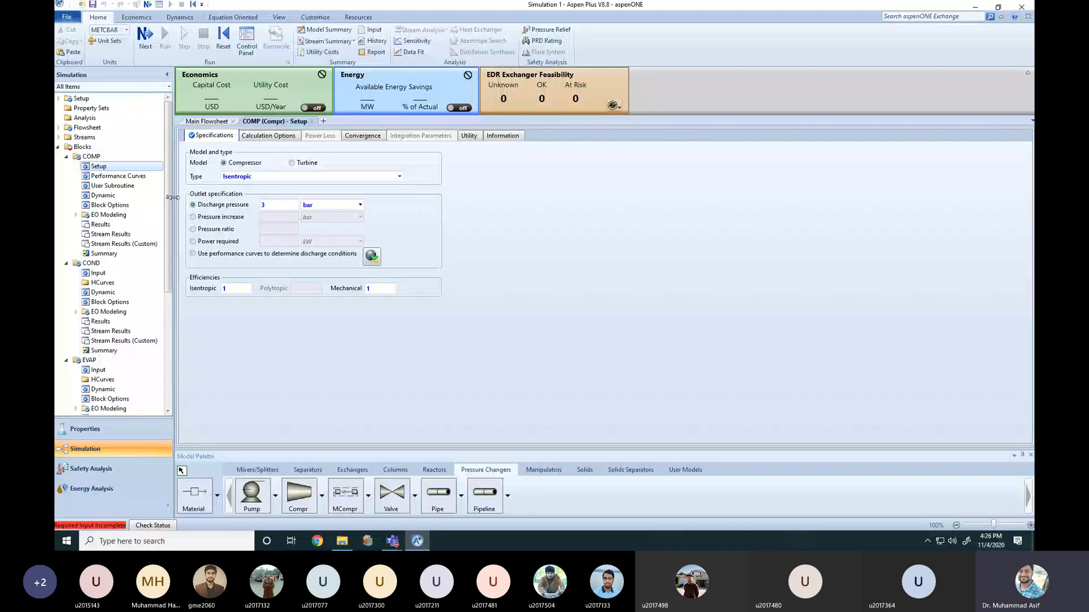
pyautogui.scroll(-3, 173, 227)
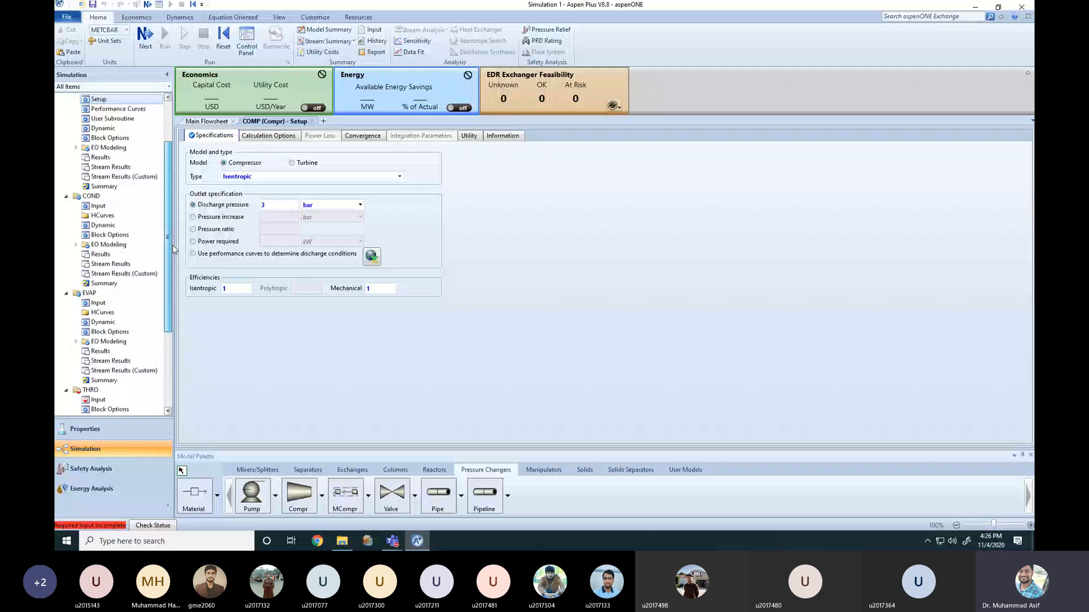
pyautogui.scroll(-3, 173, 245)
pyautogui.click(97, 301)
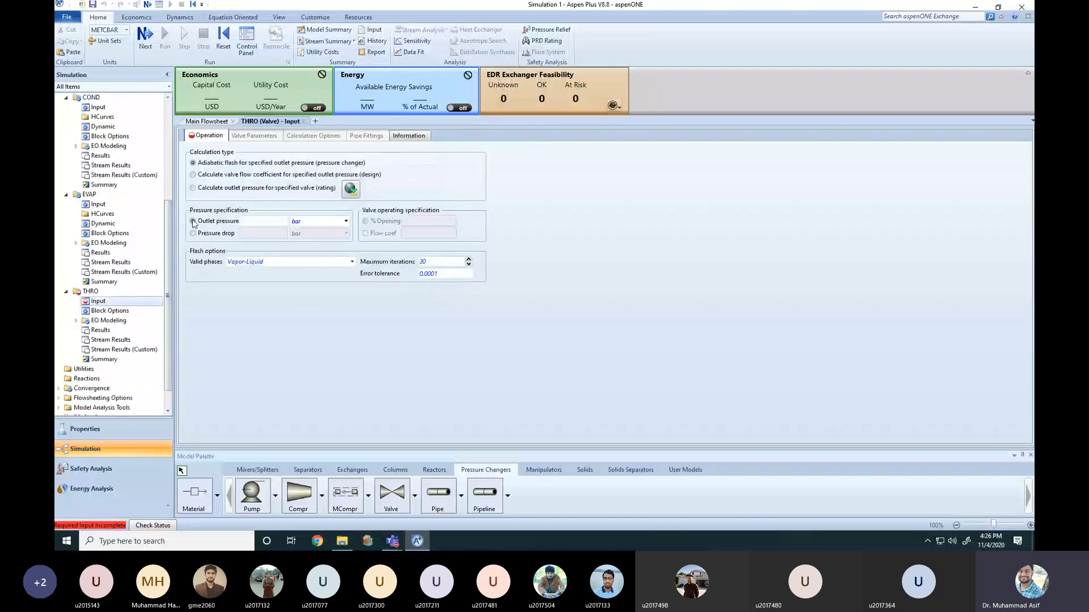
pyautogui.click(193, 221)
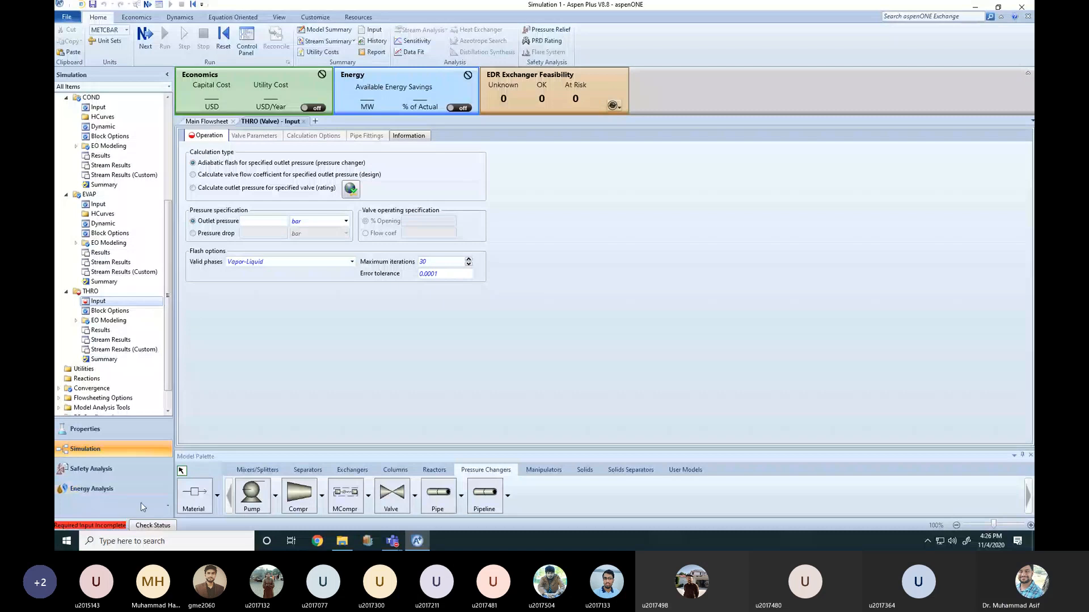
# - Switch to Paint and sketch the cycle with the Pencil: valve, condenser box, compressor and evaporator box with connecting lines
pyautogui.click(66, 541)
pyautogui.click(692, 312)
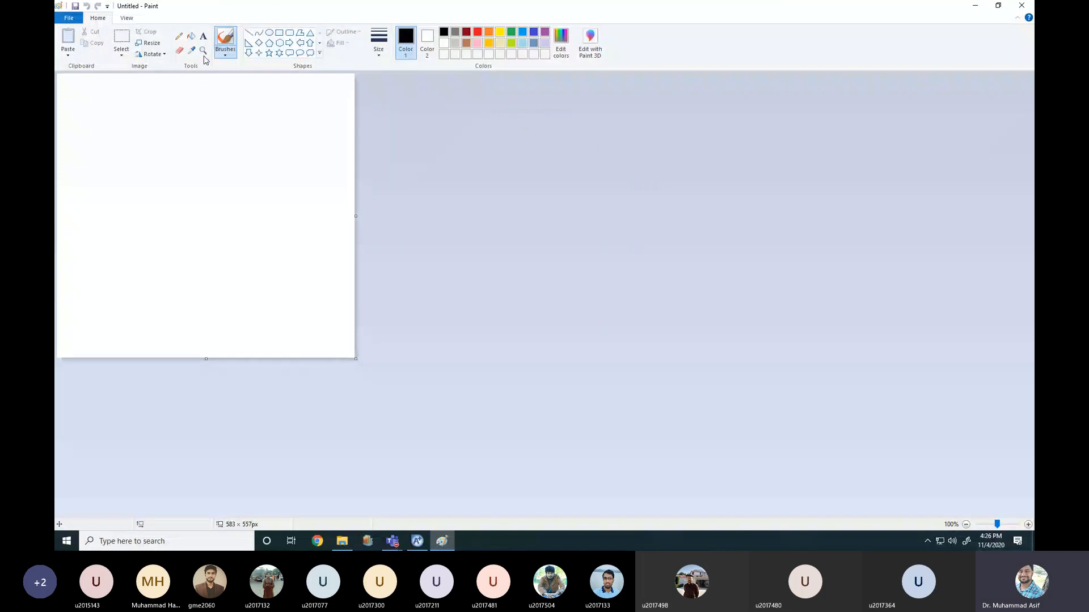
pyautogui.click(179, 37)
pyautogui.moveTo(126, 150)
pyautogui.mouseDown()
pyautogui.moveTo(114, 160)
pyautogui.moveTo(121, 153)
pyautogui.moveTo(125, 175)
pyautogui.moveTo(125, 123)
pyautogui.moveTo(168, 124)
pyautogui.moveTo(168, 138)
pyautogui.moveTo(219, 111)
pyautogui.moveTo(201, 130)
pyautogui.moveTo(168, 135)
pyautogui.moveTo(244, 144)
pyautogui.mouseUp()
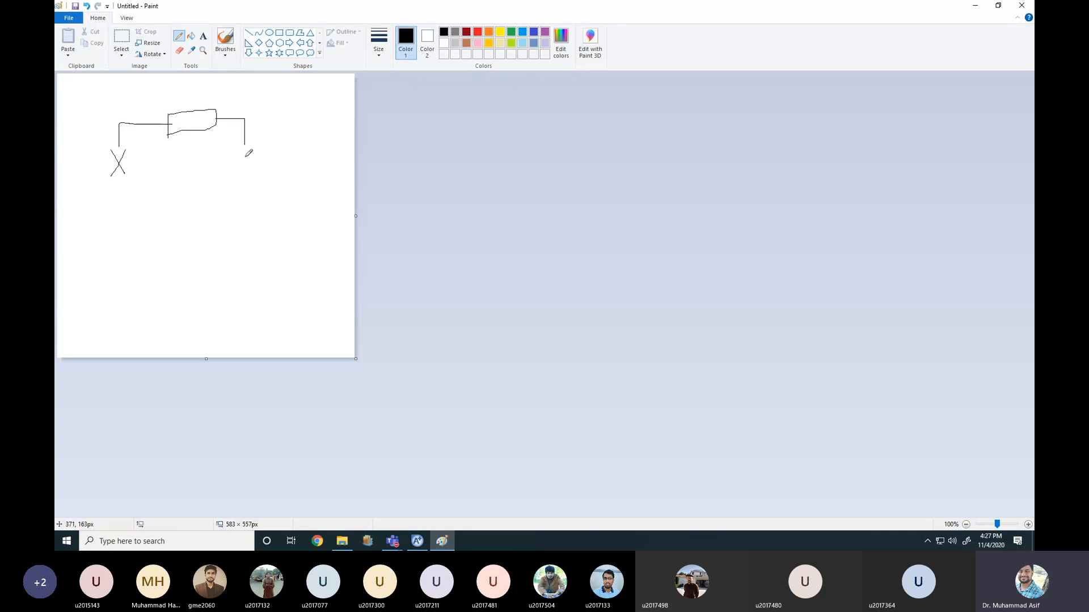
pyautogui.moveTo(236, 159); pyautogui.dragTo(231, 196)
pyautogui.moveTo(238, 158); pyautogui.dragTo(274, 166)
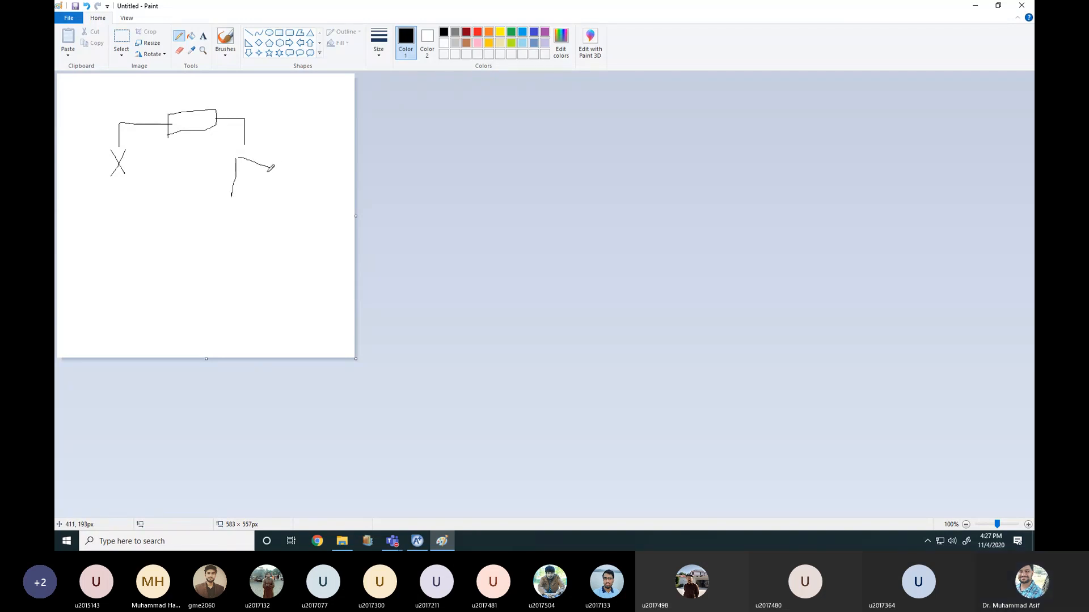
pyautogui.moveTo(235, 199)
pyautogui.mouseDown()
pyautogui.moveTo(280, 184)
pyautogui.moveTo(218, 226)
pyautogui.moveTo(157, 231)
pyautogui.moveTo(205, 207)
pyautogui.moveTo(193, 227)
pyautogui.moveTo(155, 229)
pyautogui.mouseUp()
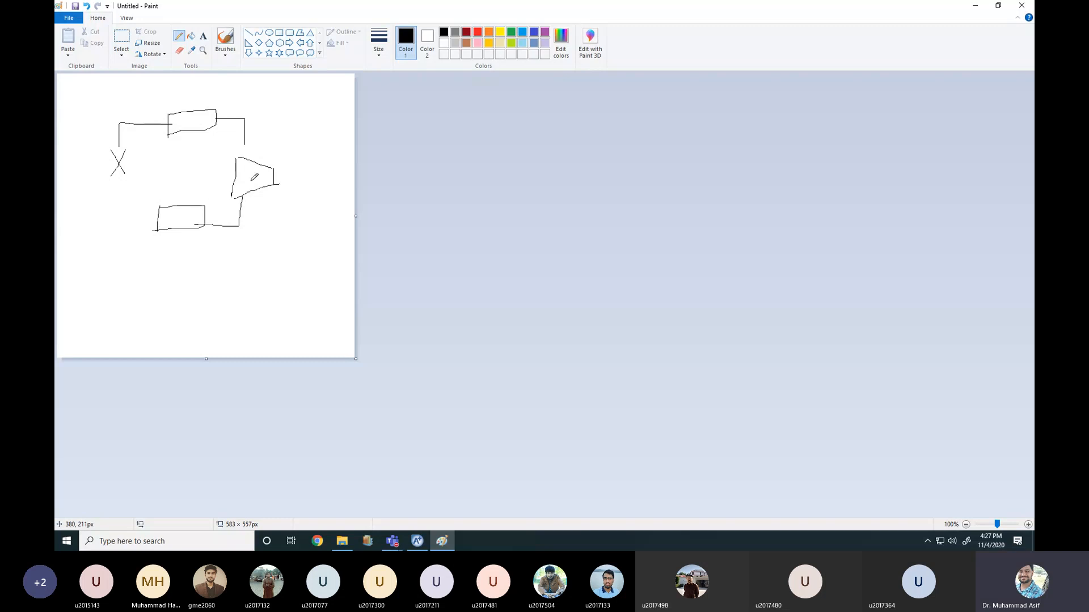
# - Annotate the cycle sketch with 3 bar at the compressor outlet, 3 at the valve inlet, and flow arrows after the condenser and valve
pyautogui.moveTo(231, 218); pyautogui.dragTo(231, 231)
pyautogui.moveTo(235, 137); pyautogui.dragTo(253, 138)
pyautogui.moveTo(268, 130)
pyautogui.mouseDown()
pyautogui.moveTo(270, 144)
pyautogui.moveTo(336, 137)
pyautogui.mouseUp()
pyautogui.moveTo(193, 97)
pyautogui.mouseDown()
pyautogui.moveTo(124, 105)
pyautogui.moveTo(132, 112)
pyautogui.mouseUp()
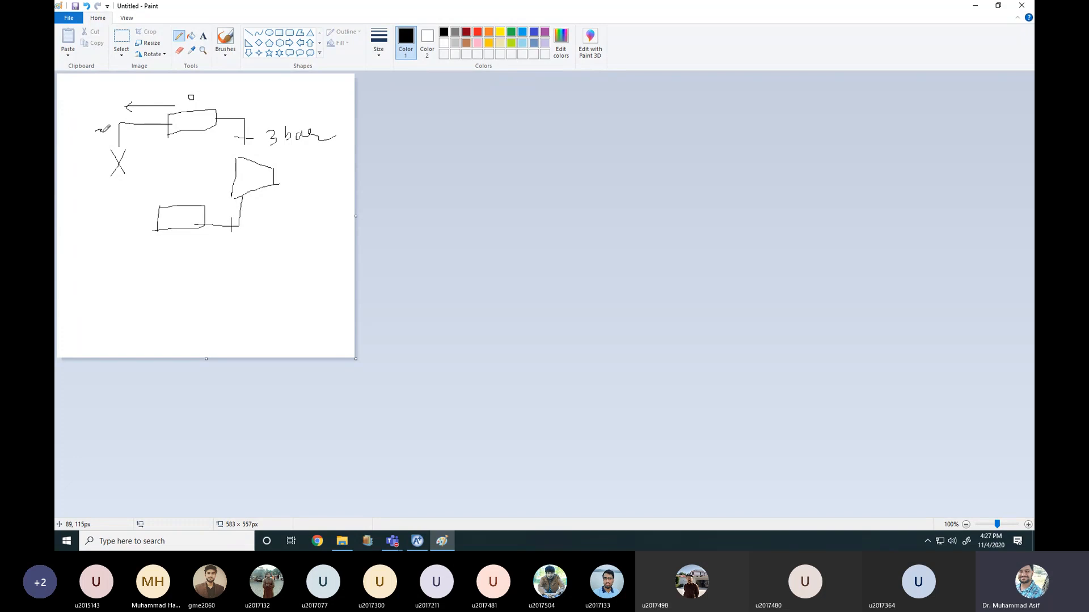
pyautogui.moveTo(111, 175)
pyautogui.mouseDown()
pyautogui.moveTo(127, 175)
pyautogui.moveTo(128, 150)
pyautogui.moveTo(119, 207)
pyautogui.moveTo(126, 190)
pyautogui.mouseUp()
# - Sketch a T-S diagram below the cycle with labelled axes, a saturation dome and the compression, condensation, throttling and evaporation lines
pyautogui.moveTo(173, 252)
pyautogui.mouseDown()
pyautogui.moveTo(174, 318)
pyautogui.moveTo(273, 310)
pyautogui.mouseUp()
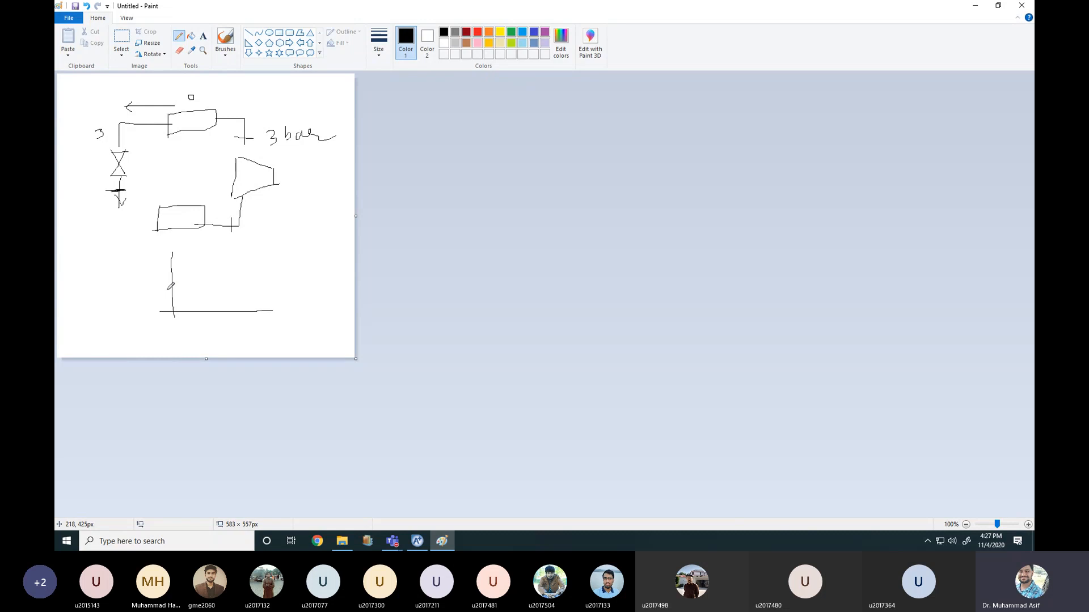
pyautogui.moveTo(136, 276)
pyautogui.mouseDown()
pyautogui.moveTo(137, 301)
pyautogui.moveTo(150, 277)
pyautogui.mouseUp()
pyautogui.moveTo(228, 319)
pyautogui.mouseDown()
pyautogui.moveTo(218, 335)
pyautogui.moveTo(217, 264)
pyautogui.moveTo(244, 276)
pyautogui.moveTo(256, 301)
pyautogui.mouseUp()
pyautogui.moveTo(254, 296)
pyautogui.mouseDown()
pyautogui.moveTo(259, 259)
pyautogui.moveTo(259, 271)
pyautogui.moveTo(196, 275)
pyautogui.mouseUp()
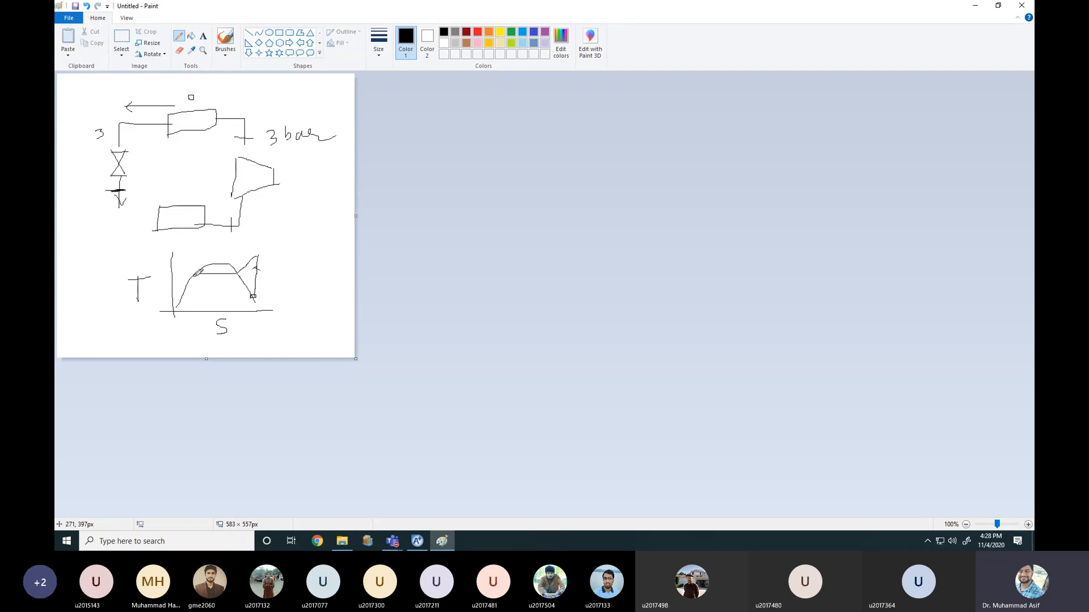
pyautogui.moveTo(197, 279)
pyautogui.mouseDown()
pyautogui.moveTo(208, 299)
pyautogui.moveTo(199, 293)
pyautogui.mouseUp()
pyautogui.moveTo(210, 301); pyautogui.dragTo(255, 298)
# - Mark the valve's inlet and outlet points, extend the T-S pressure lines to the temperature axis, and write 1 at the valve outlet
pyautogui.moveTo(106, 190); pyautogui.dragTo(103, 194)
pyautogui.moveTo(111, 130); pyautogui.dragTo(127, 129)
pyautogui.moveTo(195, 276)
pyautogui.mouseDown()
pyautogui.moveTo(137, 283)
pyautogui.moveTo(184, 267)
pyautogui.moveTo(193, 301)
pyautogui.moveTo(169, 301)
pyautogui.mouseUp()
pyautogui.moveTo(97, 210); pyautogui.dragTo(108, 222)
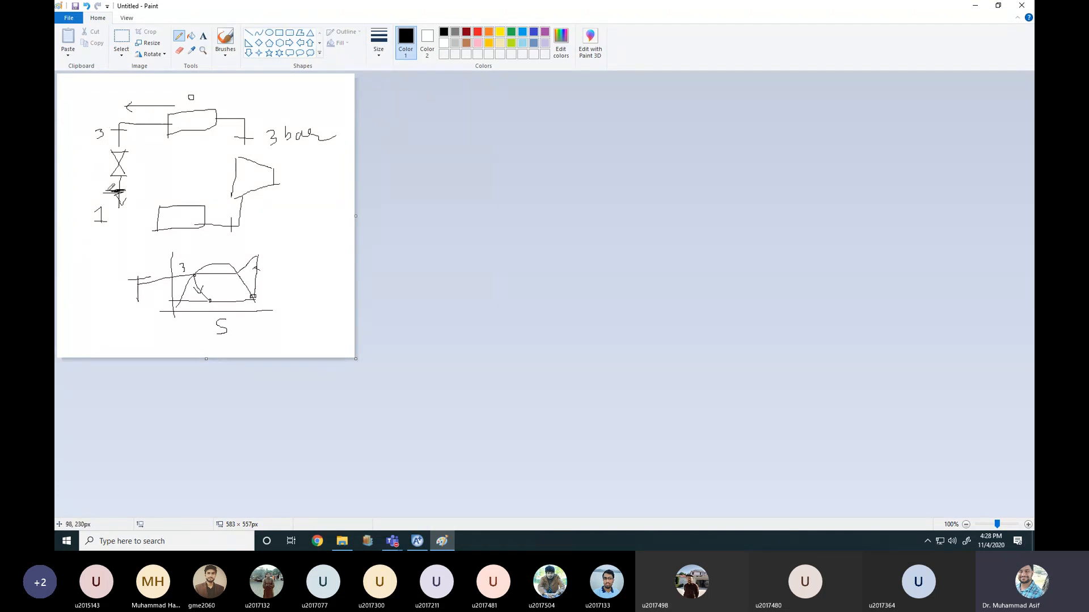
pyautogui.moveTo(89, 205); pyautogui.dragTo(108, 189)
# - Return to Aspen Plus and set the THRO valve's outlet pressure to 1 bar
pyautogui.click(975, 6)
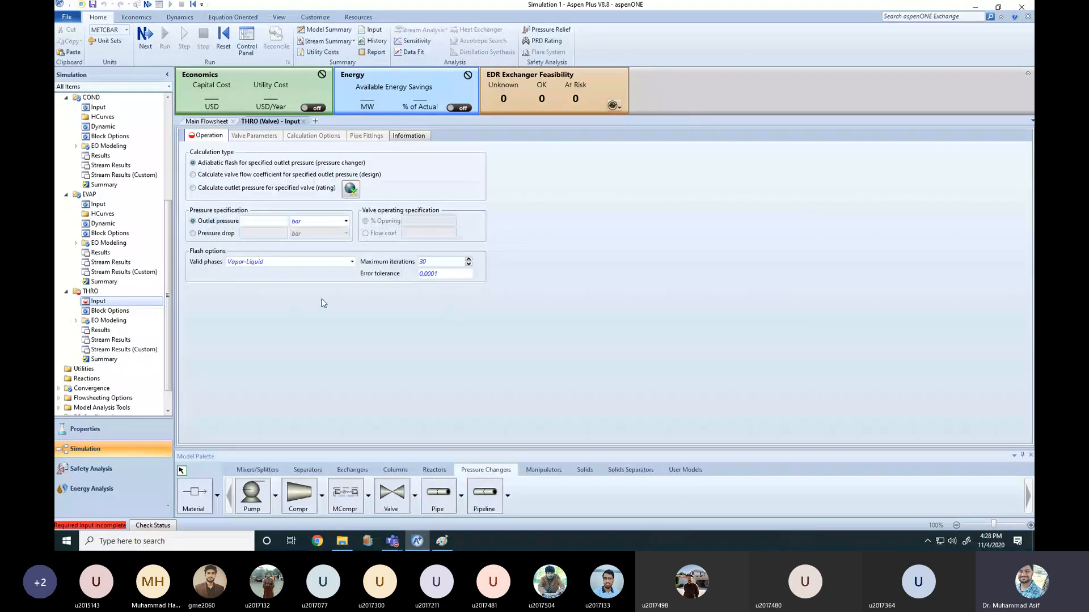
pyautogui.click(264, 222)
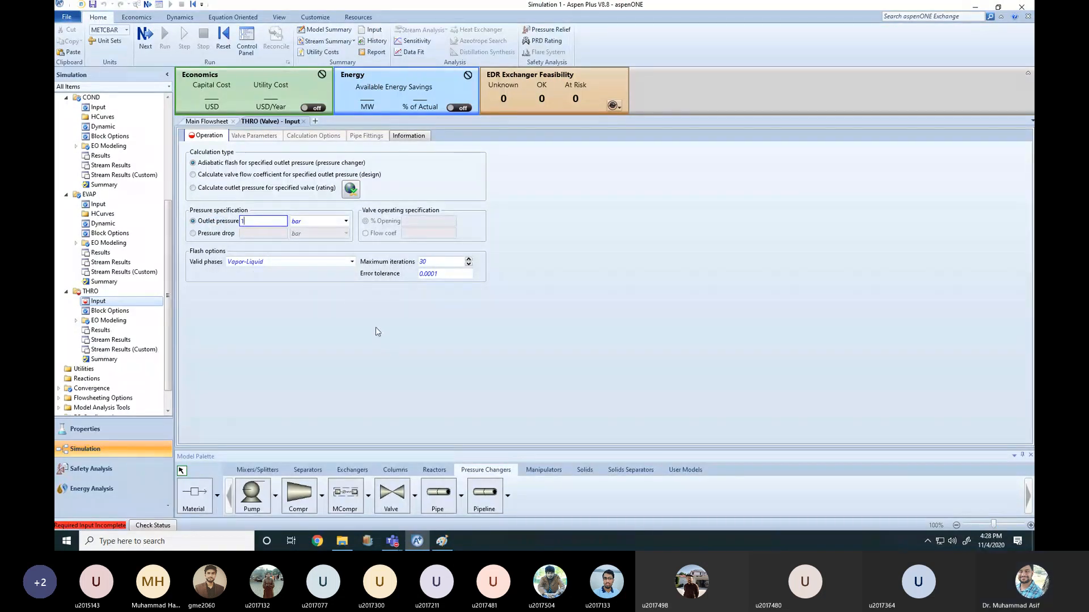
pyautogui.click(345, 335)
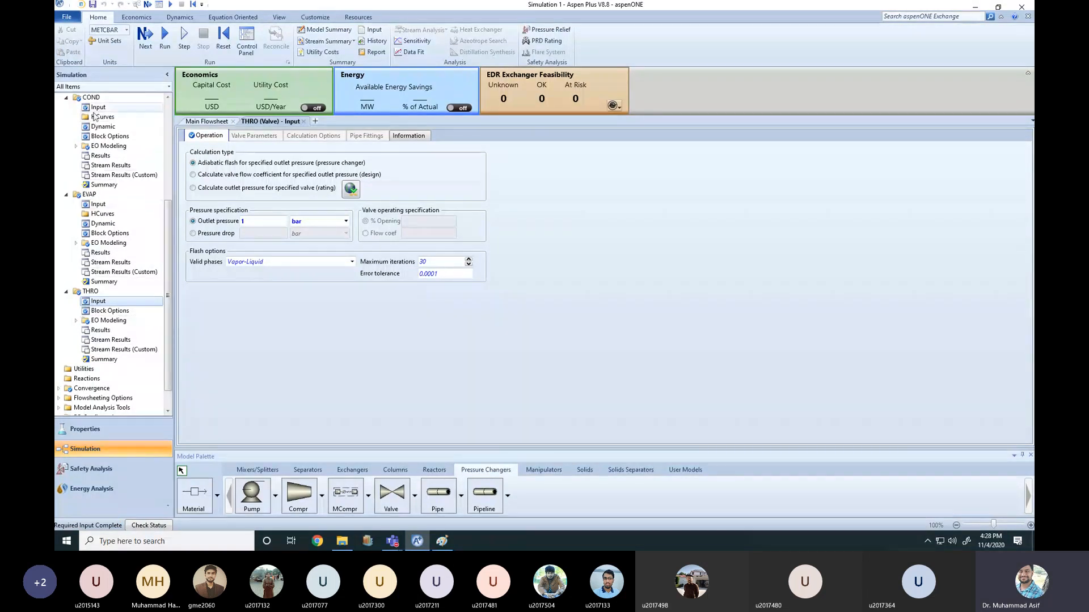
# - Close the THRO valve's input form and check whether all required input is complete, without starting the run
pyautogui.scroll(-1, 172, 335)
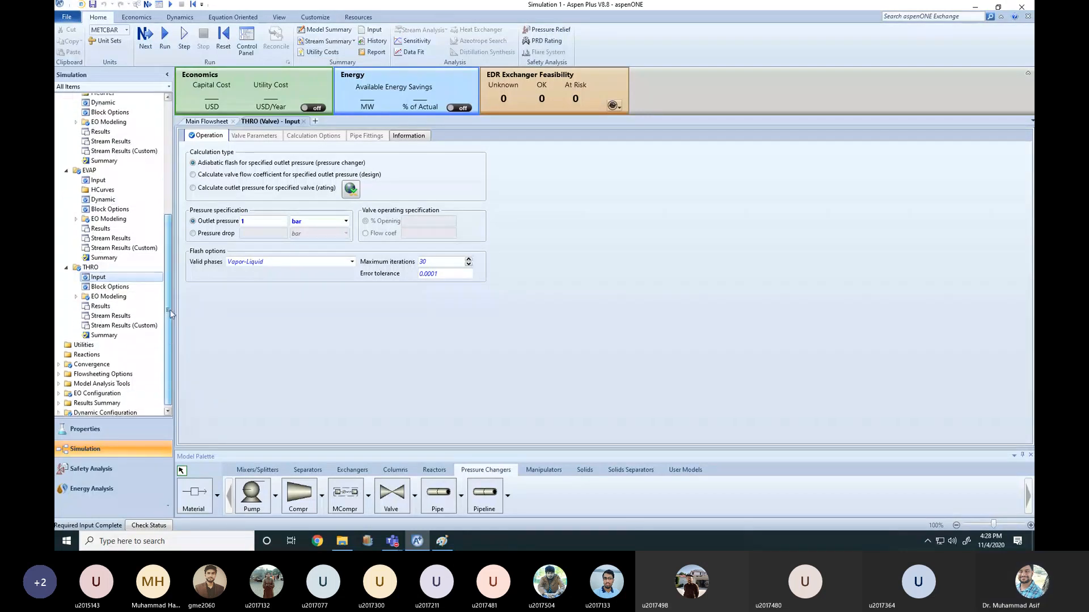
pyautogui.moveTo(172, 334)
pyautogui.mouseDown()
pyautogui.moveTo(172, 230)
pyautogui.moveTo(172, 332)
pyautogui.mouseUp()
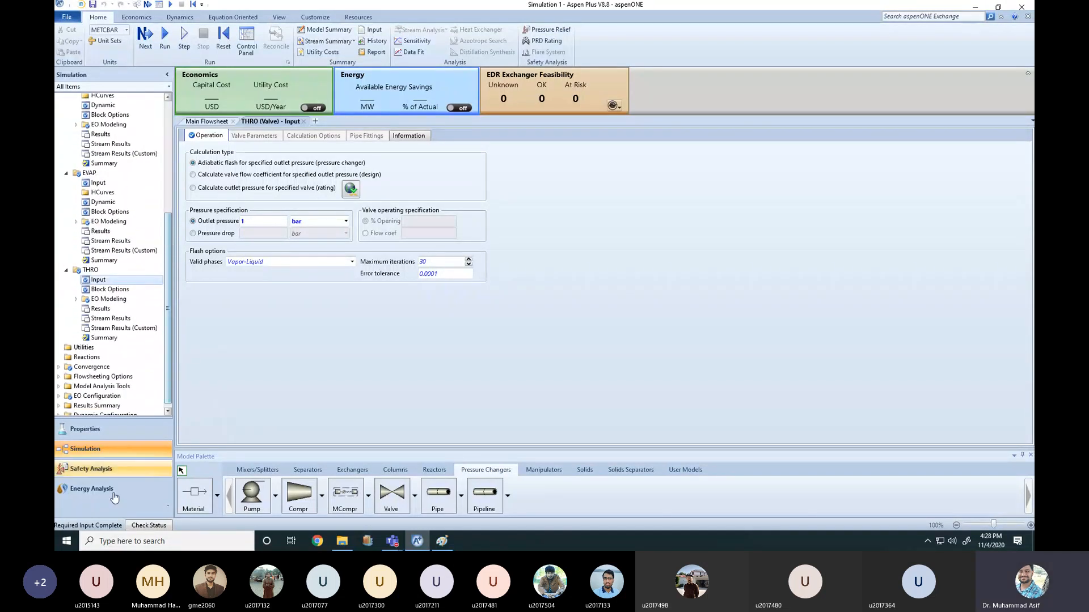
pyautogui.click(303, 121)
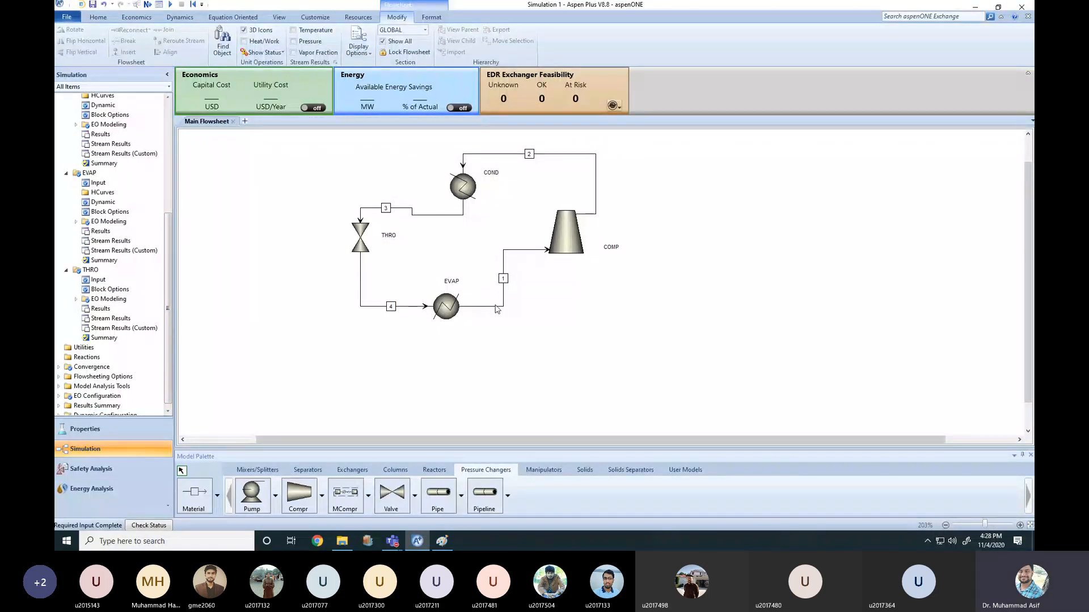
pyautogui.moveTo(166, 312); pyautogui.dragTo(184, 199)
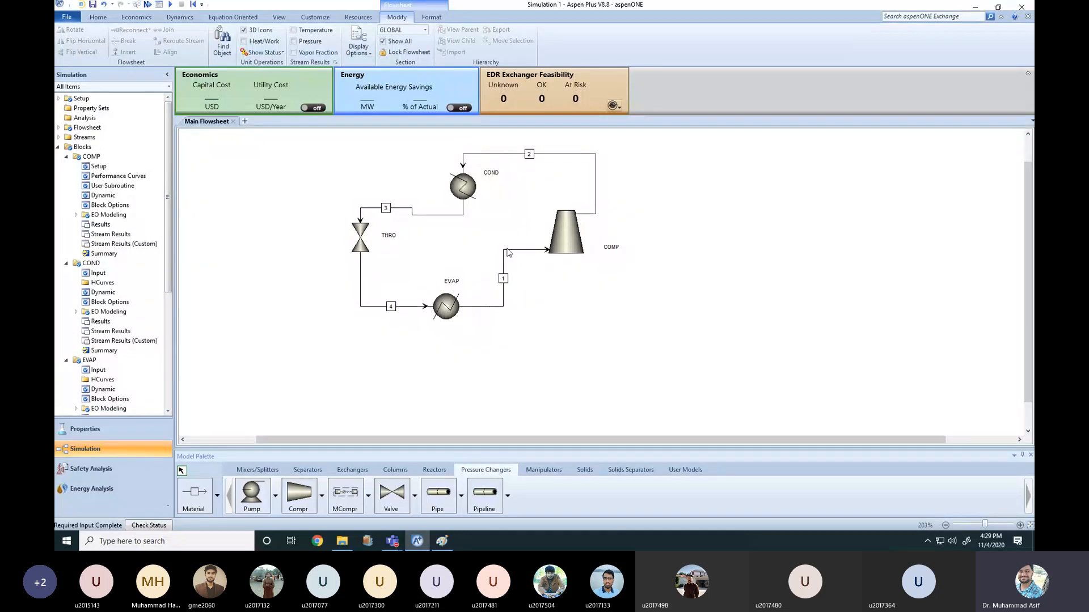
pyautogui.click(147, 6)
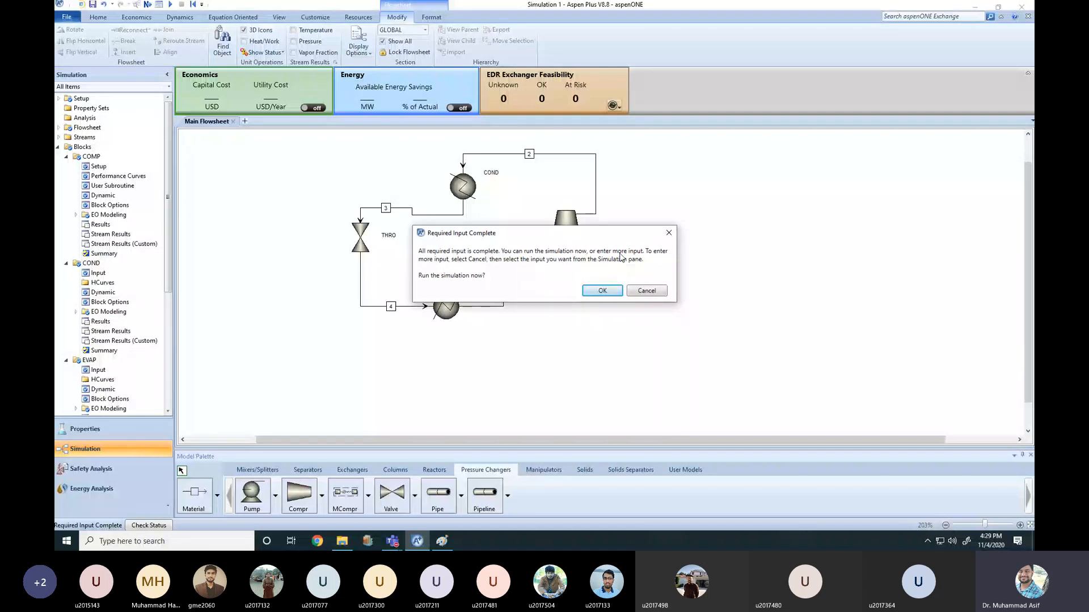
pyautogui.click(652, 292)
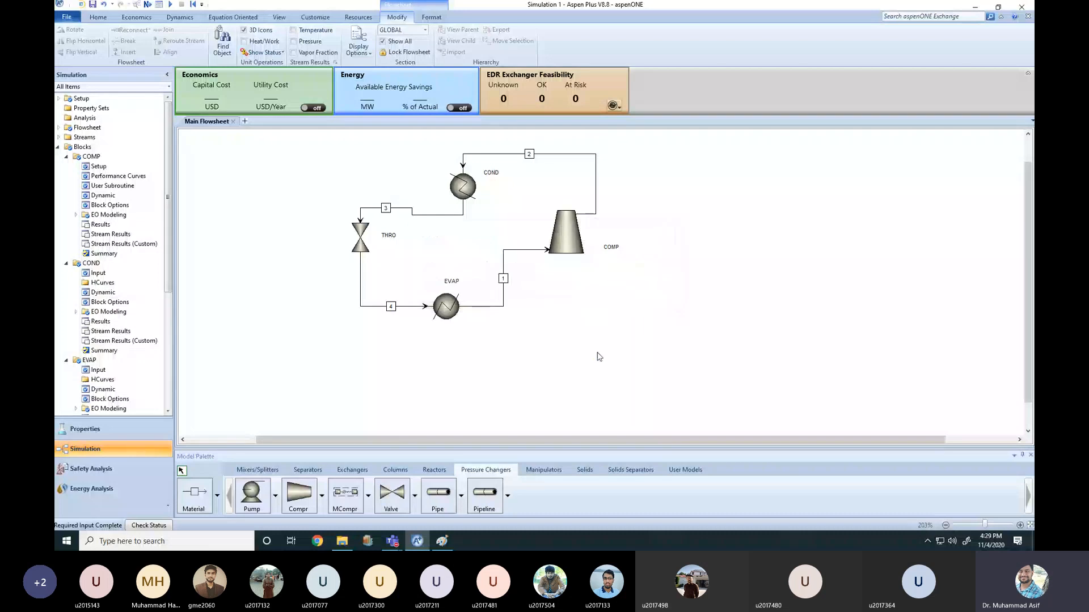
# - Open the specifications of stream 1 between EVAP and COMP and set its first flash type to Vapor Fraction
pyautogui.click(504, 307)
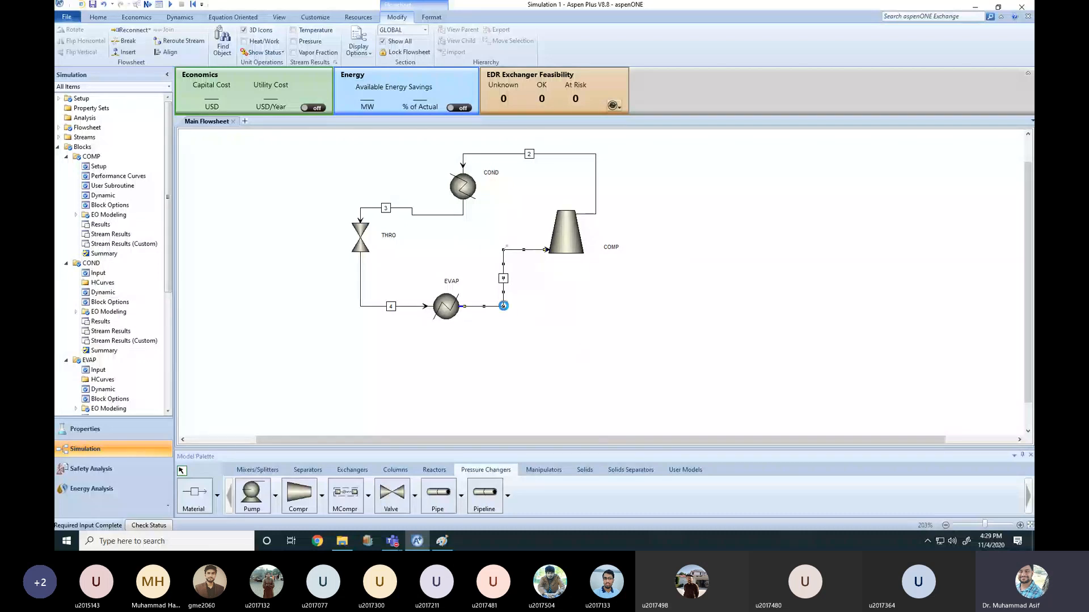
pyautogui.doubleClick(504, 307)
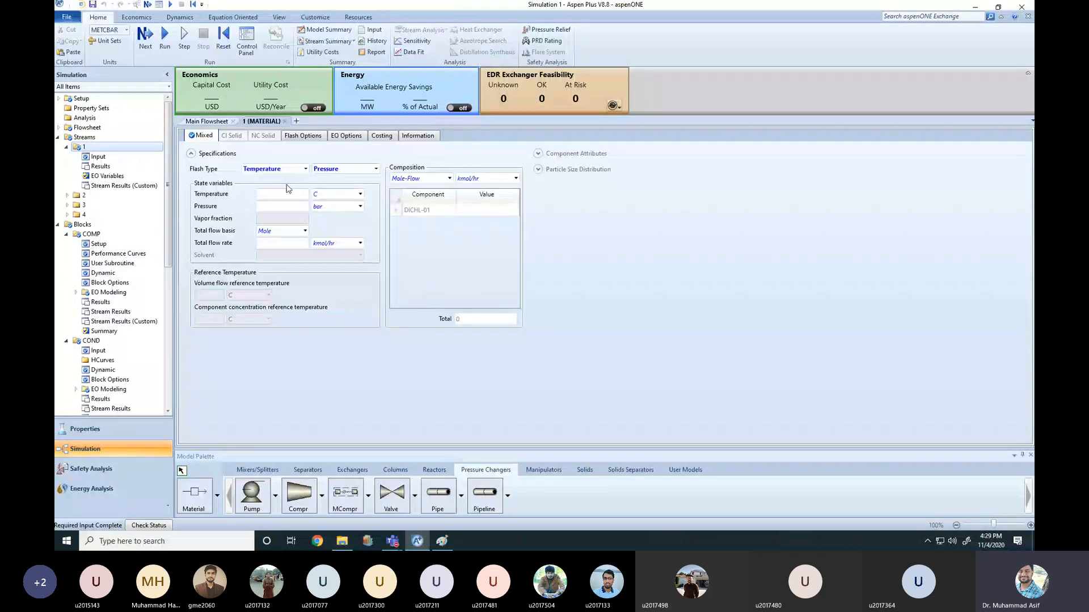
pyautogui.click(302, 169)
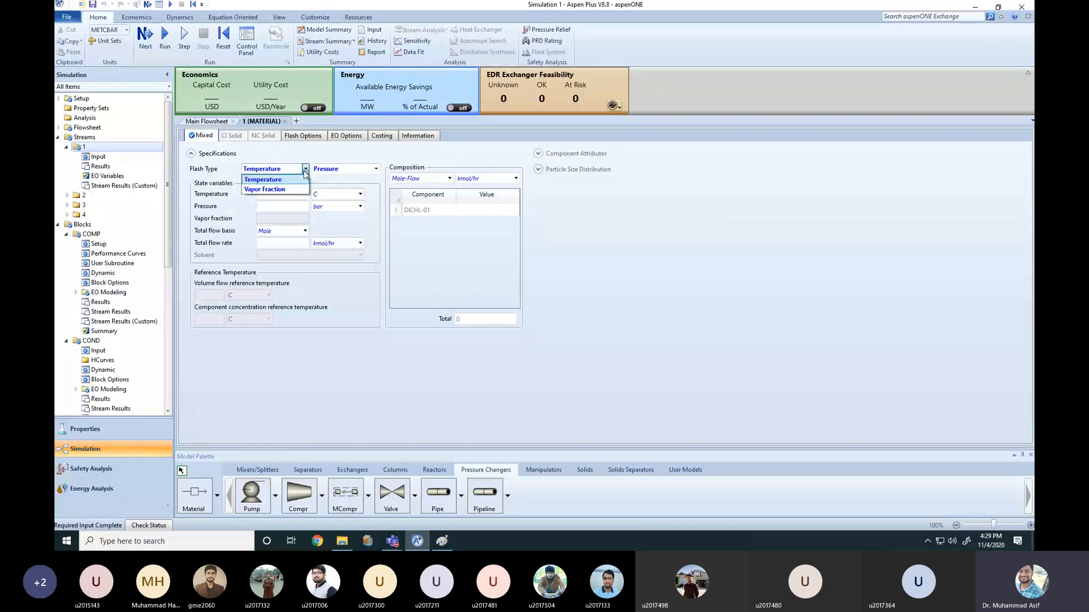
pyautogui.click(266, 189)
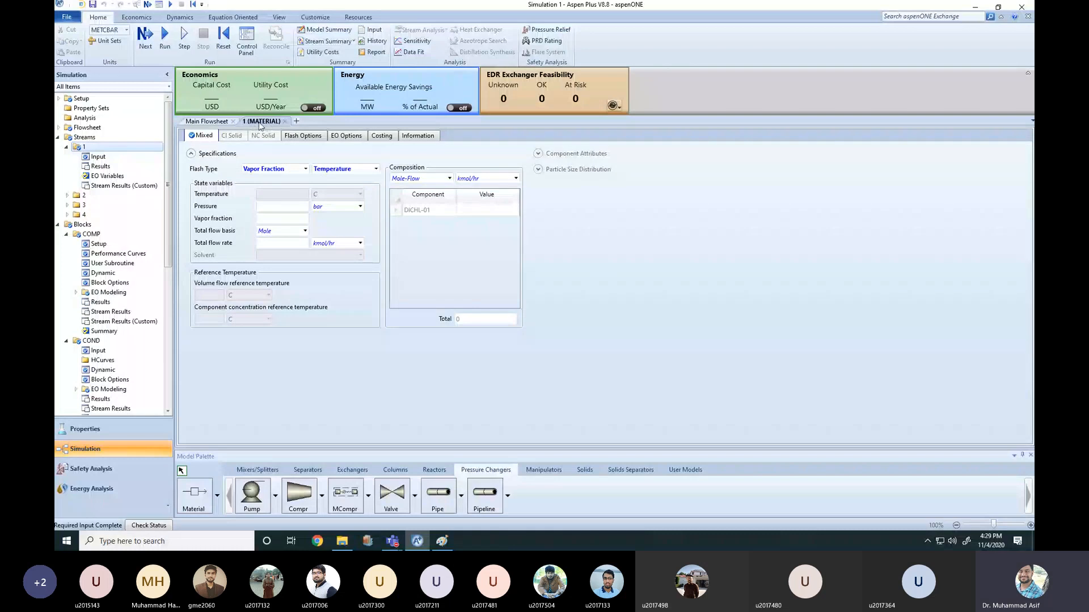
pyautogui.click(205, 123)
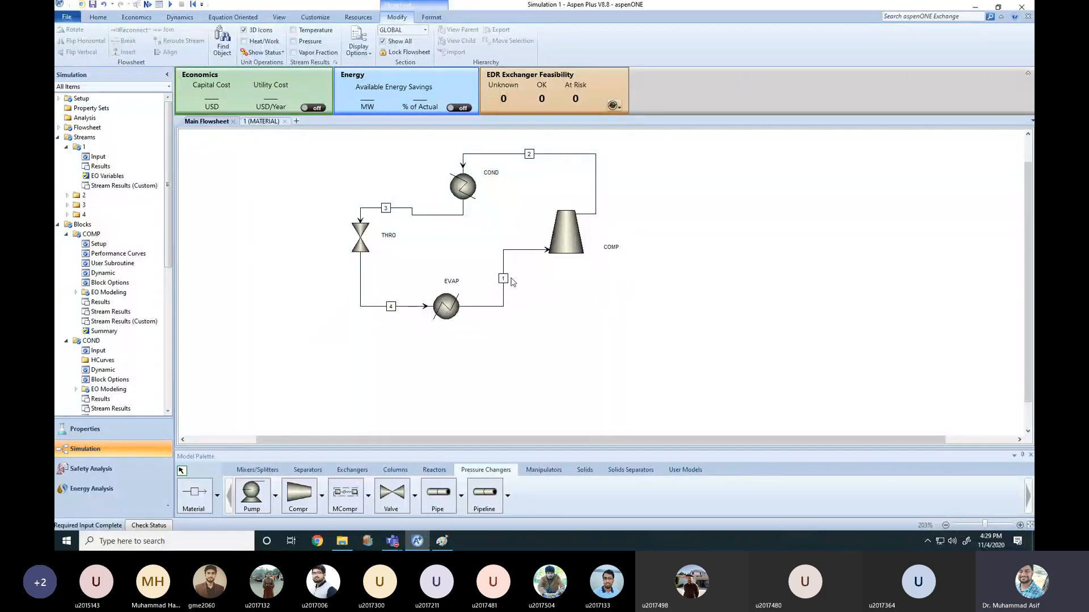
pyautogui.click(276, 123)
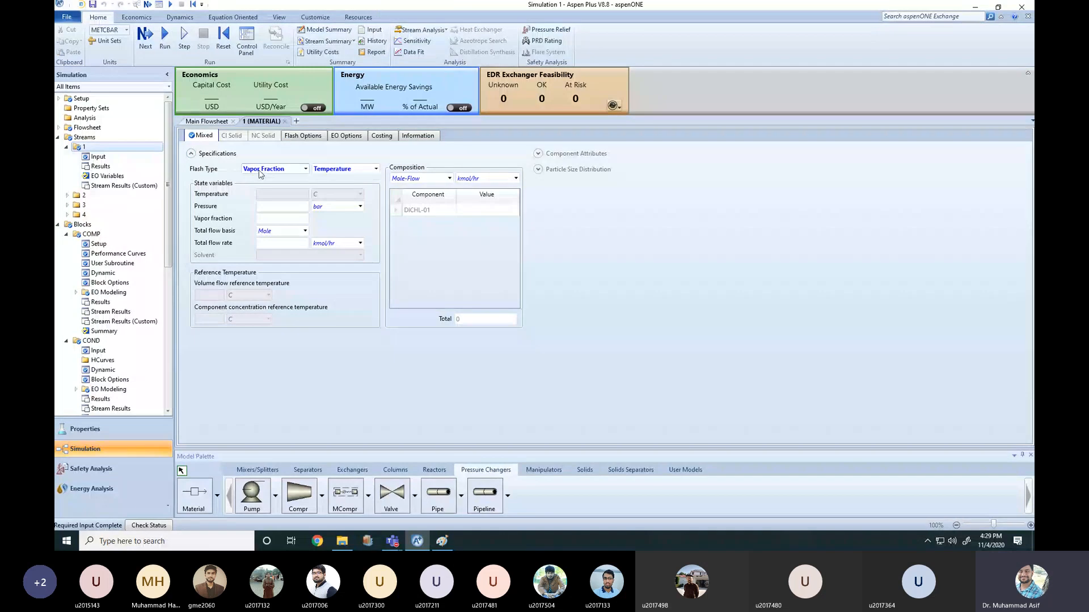
# - Set stream 1's vapor fraction to 1 and its pressure to 1 bar
pyautogui.click(282, 218)
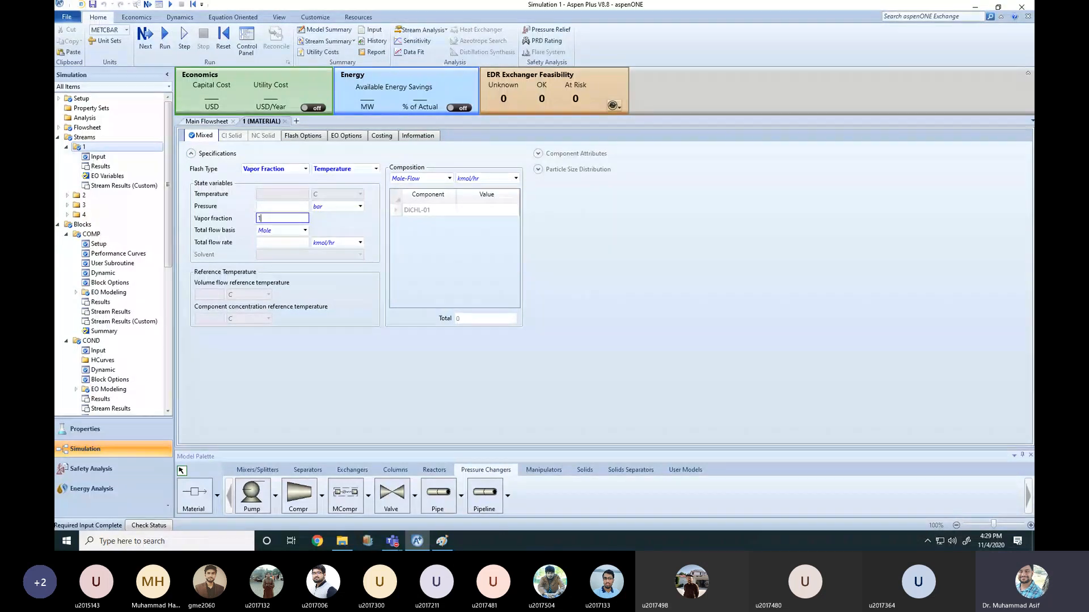
pyautogui.write('1')
pyautogui.click(273, 206)
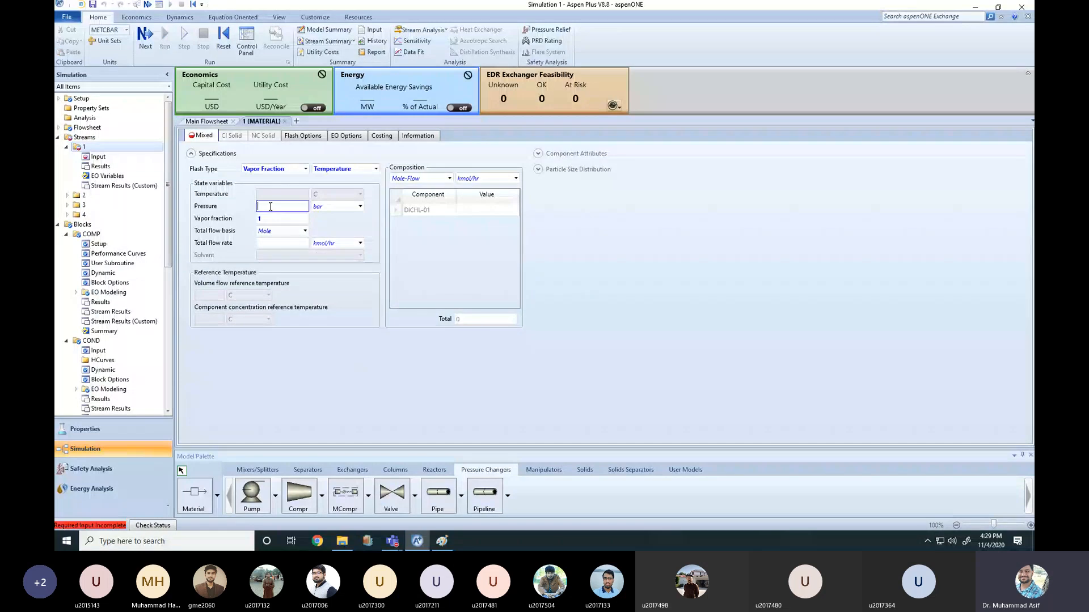
pyautogui.write('1')
pyautogui.click(335, 360)
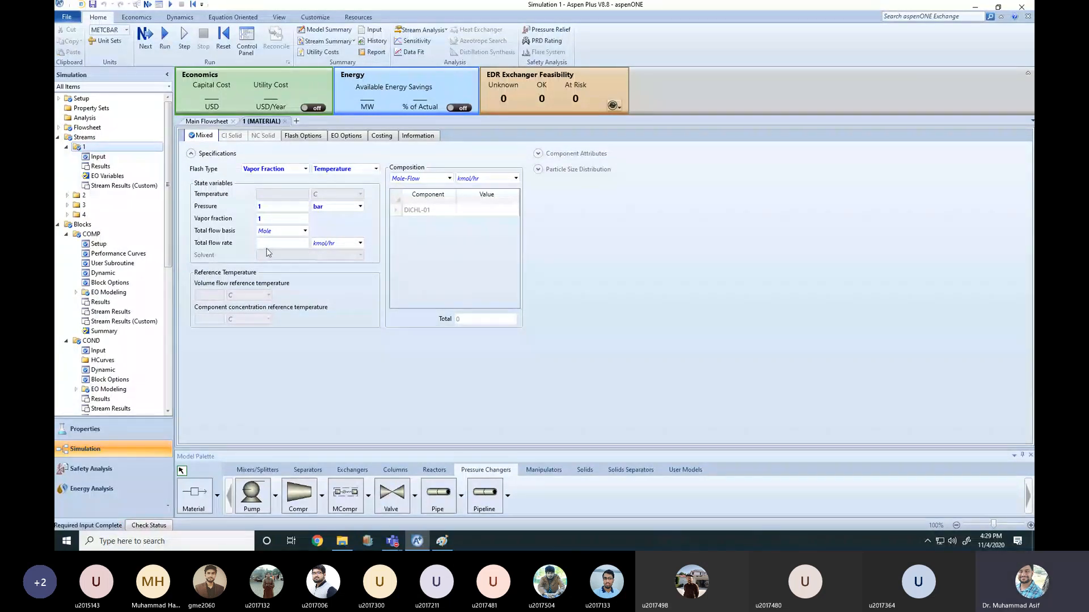
# - Set stream 1's total flow basis to Mass and its total flow rate to 1 kg/sec
pyautogui.click(360, 244)
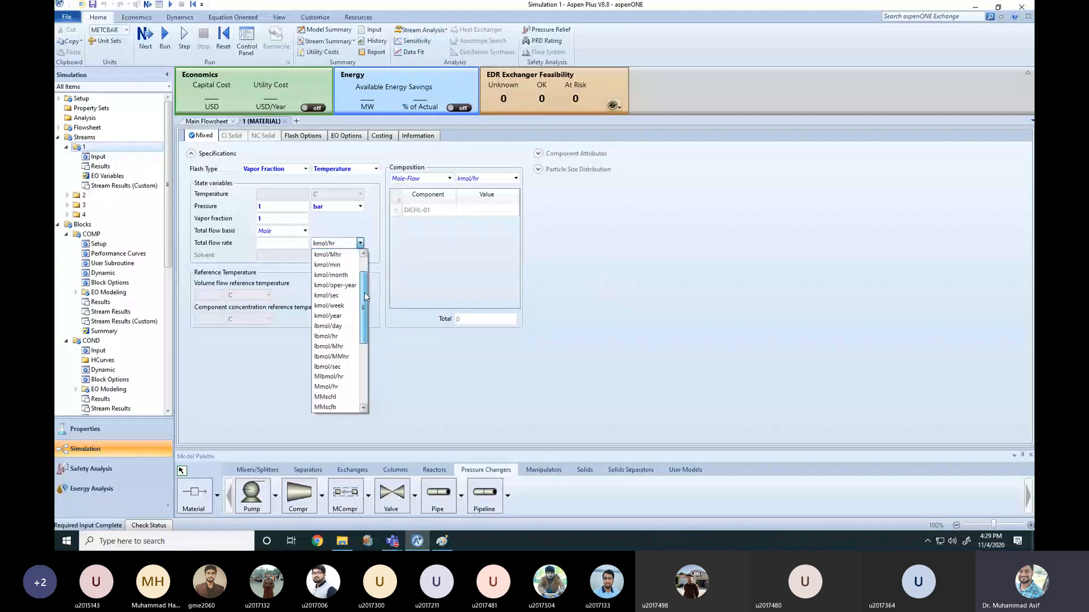
pyautogui.scroll(1, 365, 278)
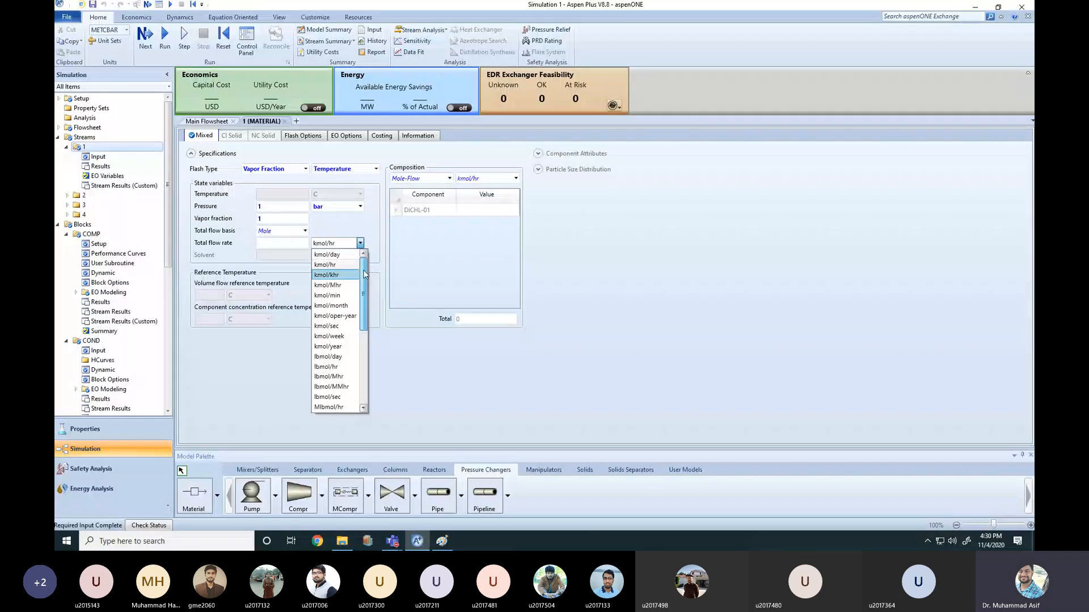
pyautogui.moveTo(364, 280)
pyautogui.mouseDown()
pyautogui.moveTo(365, 367)
pyautogui.moveTo(365, 266)
pyautogui.mouseUp()
pyautogui.click(305, 230)
pyautogui.click(305, 231)
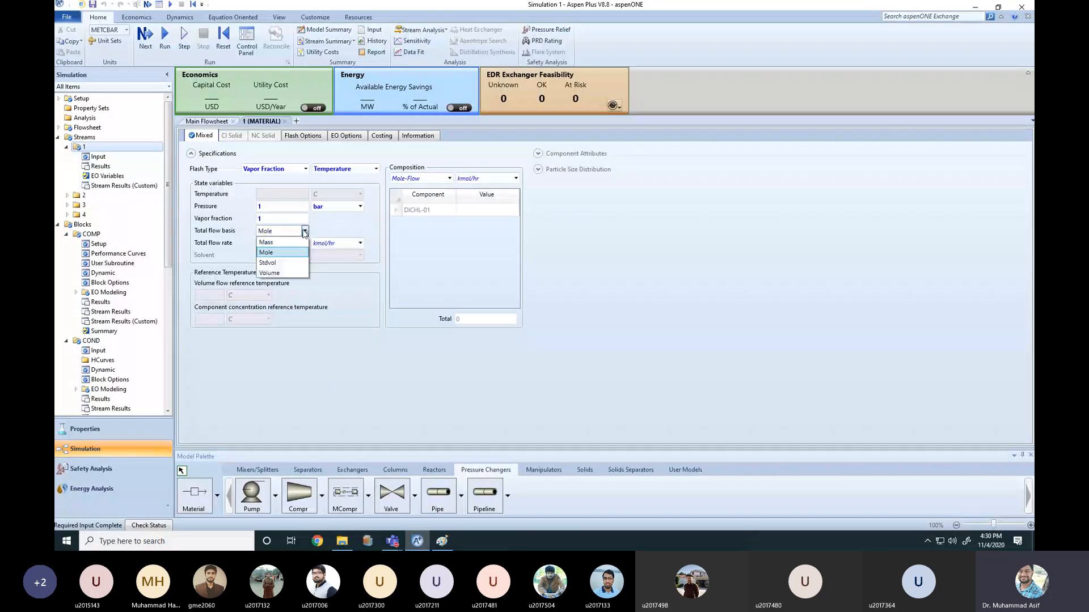
pyautogui.click(266, 242)
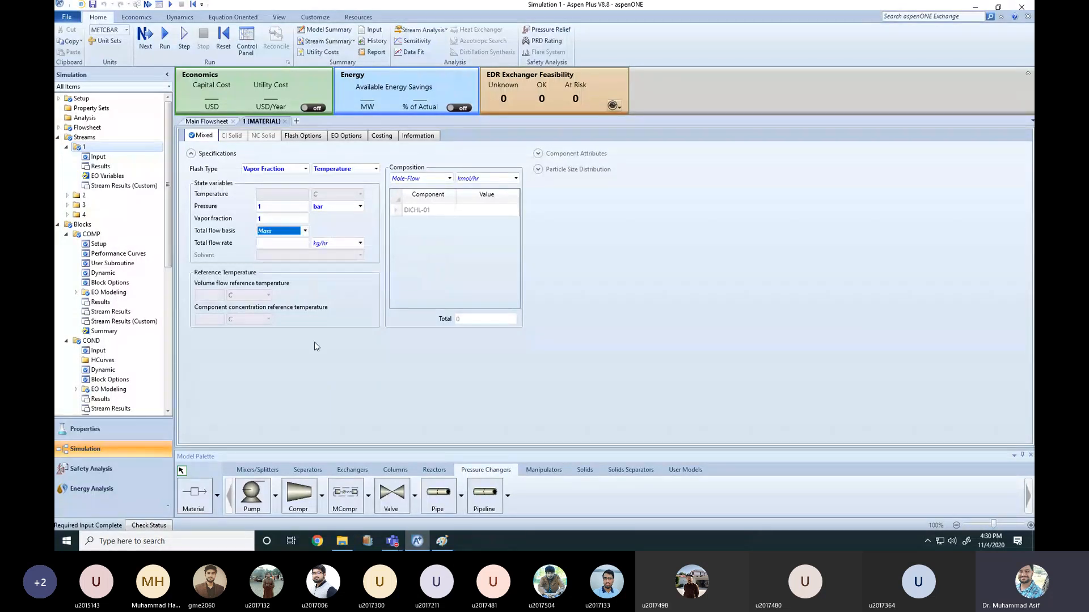
pyautogui.click(360, 244)
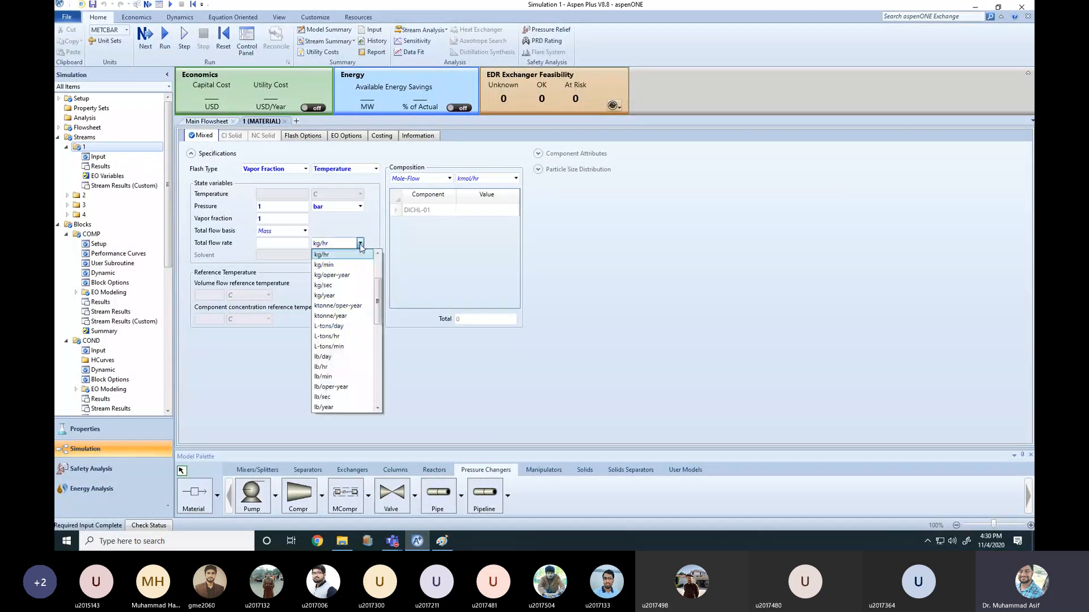
pyautogui.click(328, 286)
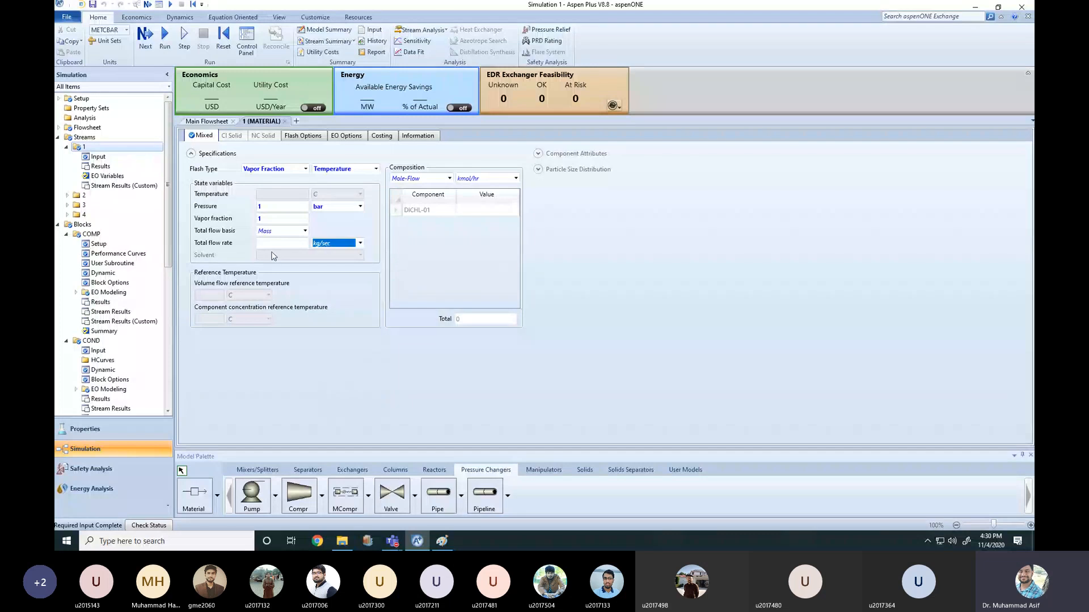
pyautogui.click(278, 243)
pyautogui.press('Return')
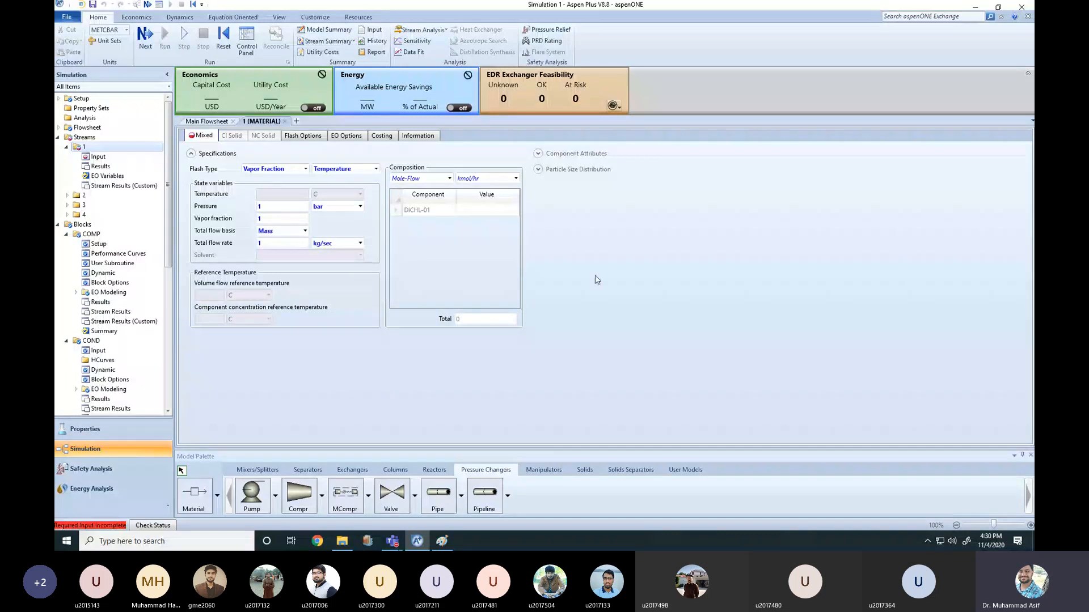
# - Define stream 1's composition as Mass-Frac with a value of 1 for component DICHL-01
pyautogui.click(425, 211)
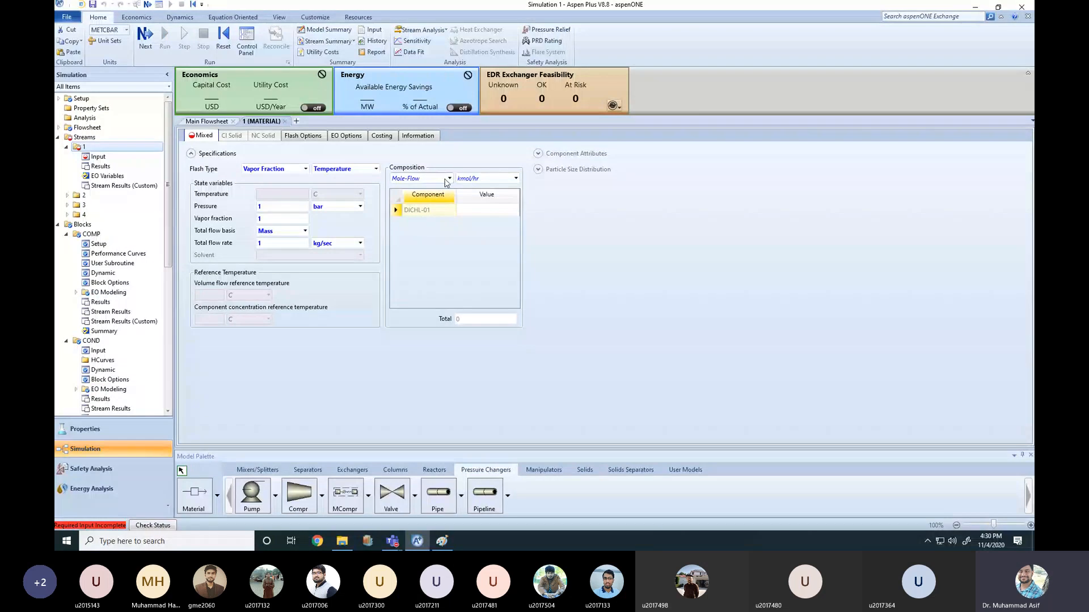
pyautogui.click(426, 180)
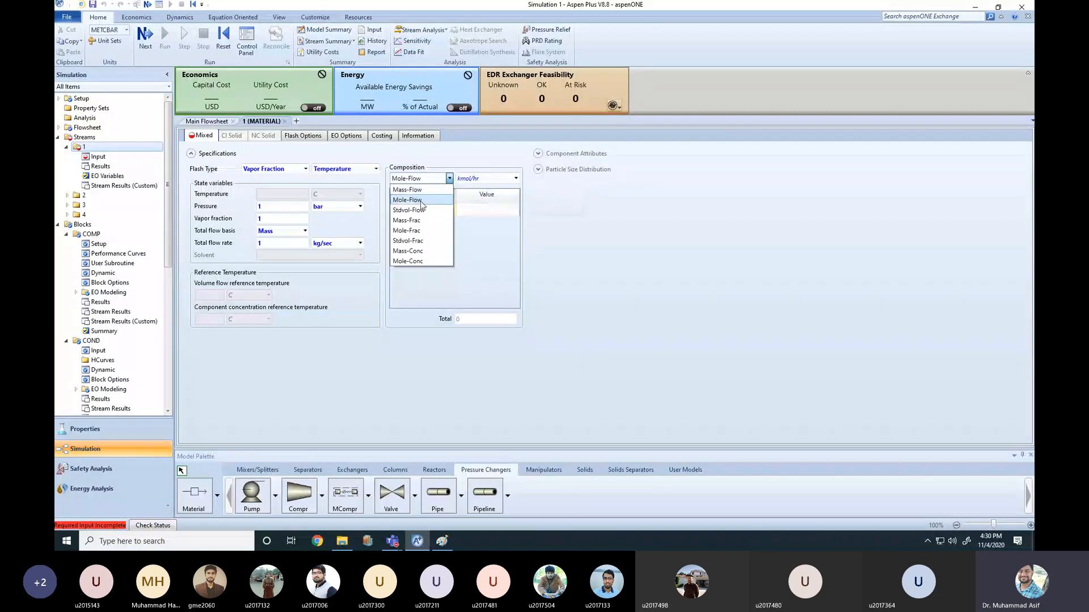
pyautogui.click(406, 220)
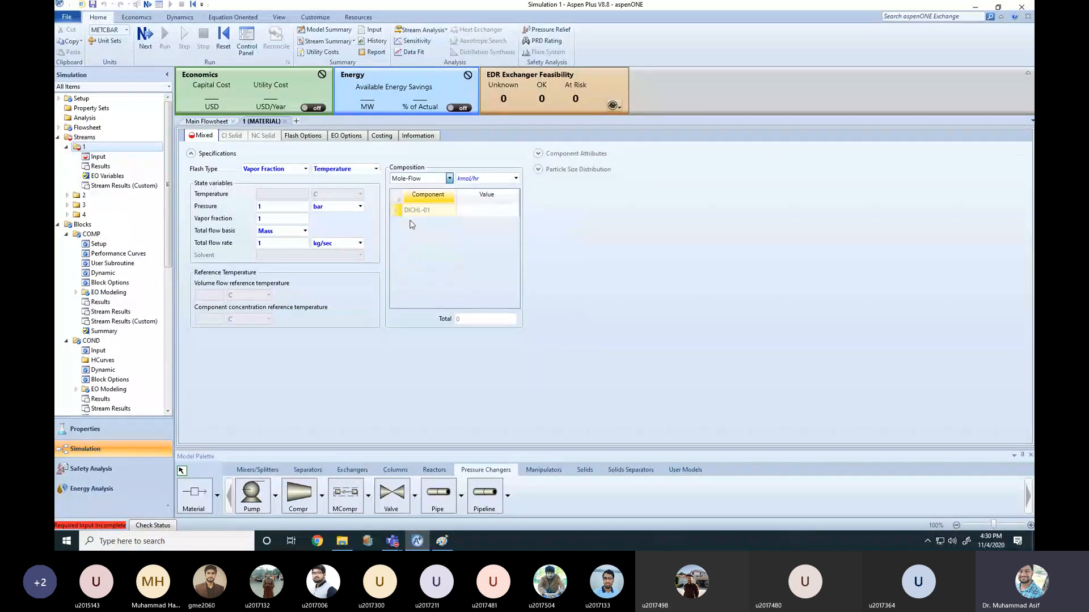
pyautogui.click(480, 211)
pyautogui.write('1')
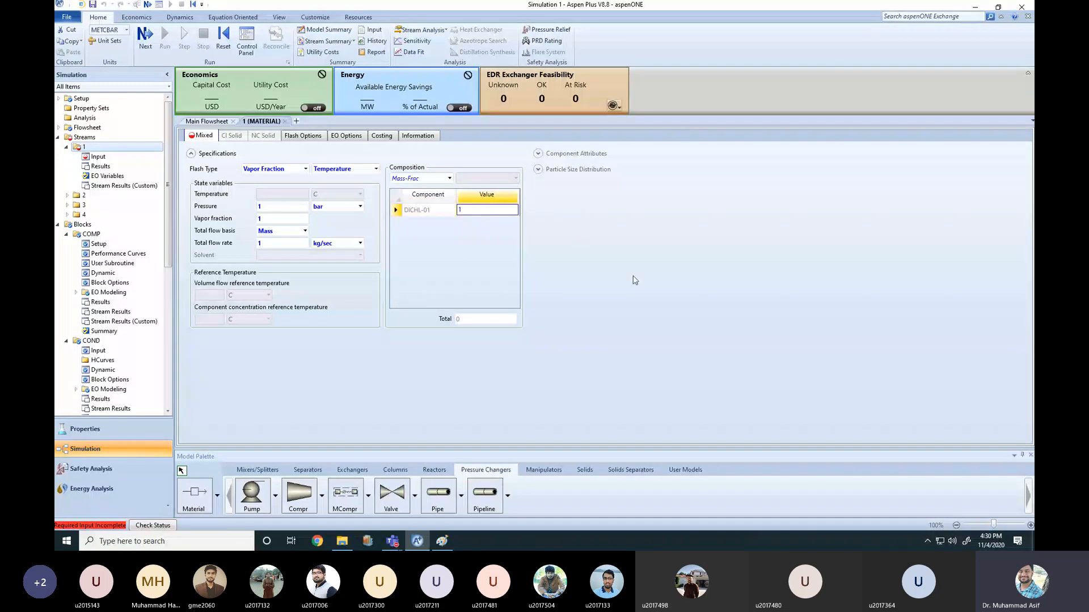
pyautogui.press('Return')
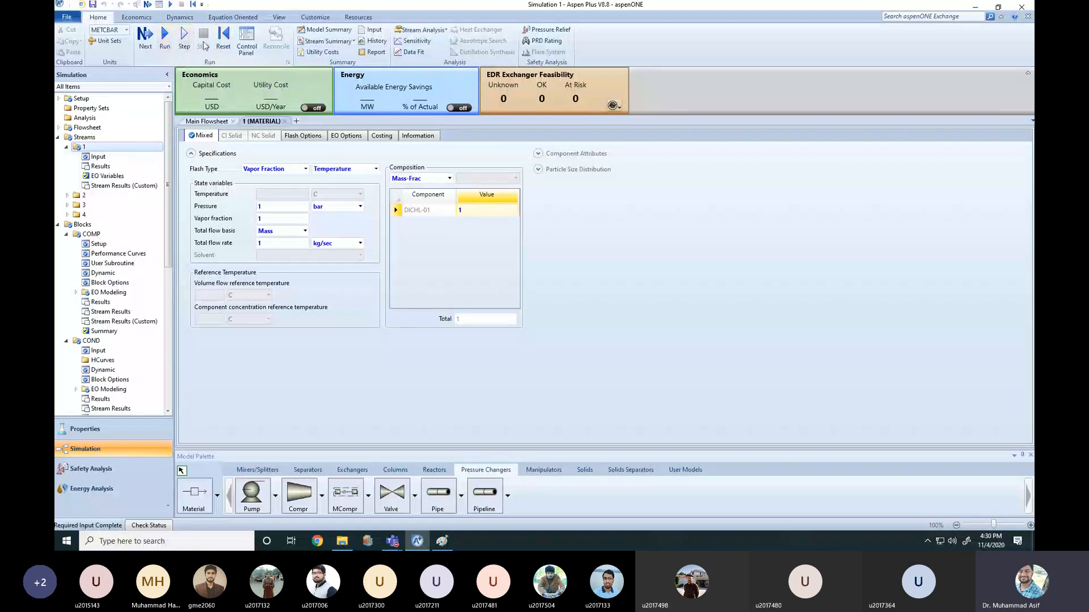
# - Run the simulation with the Control Panel open and examine the run messages for warnings and errors
pyautogui.click(246, 41)
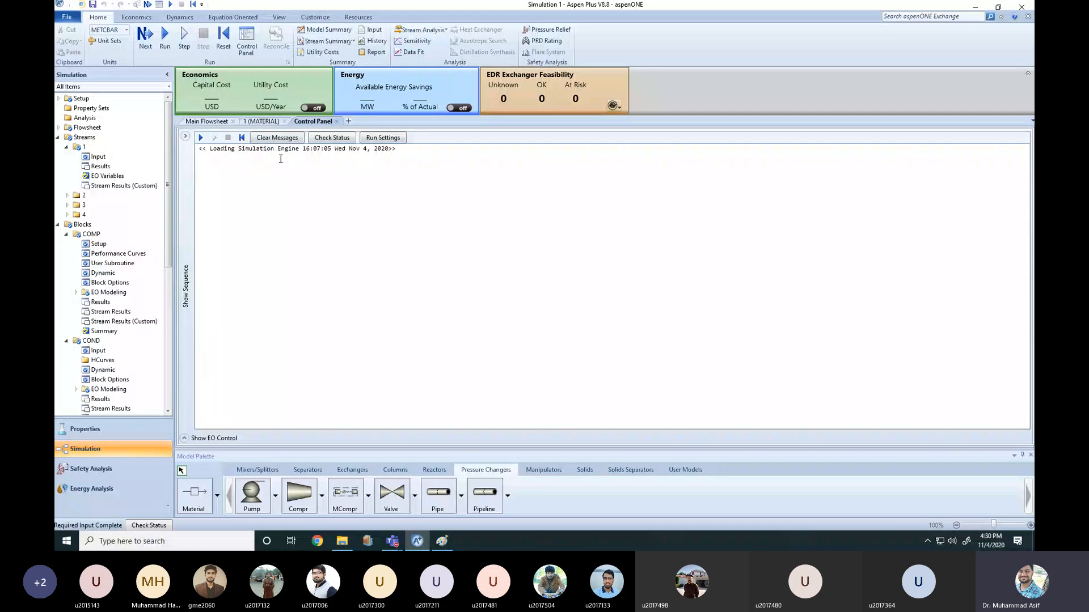
pyautogui.click(165, 36)
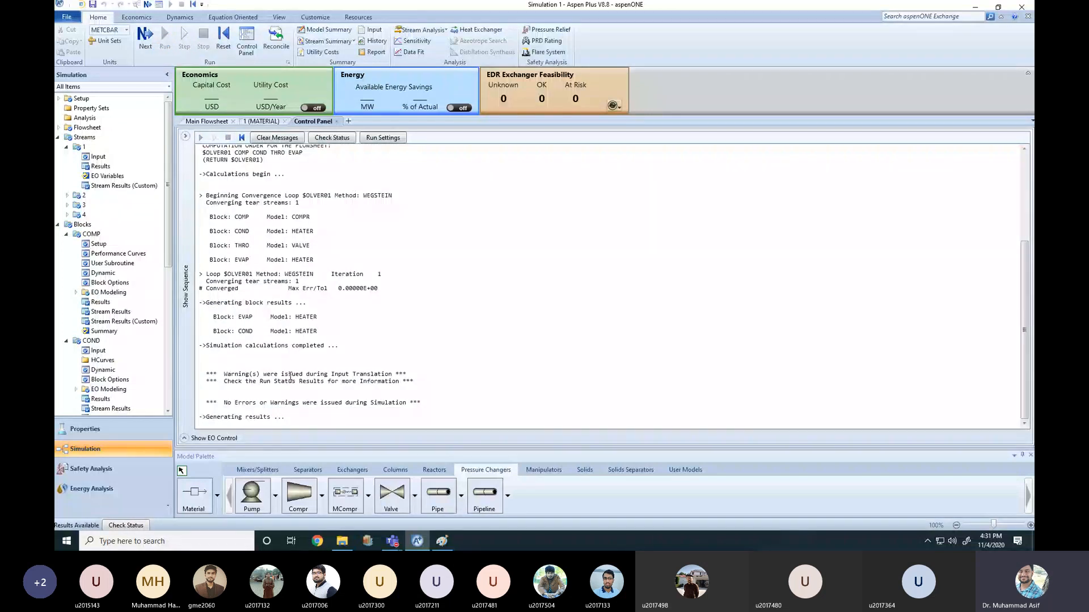
pyautogui.moveTo(224, 374); pyautogui.dragTo(395, 374)
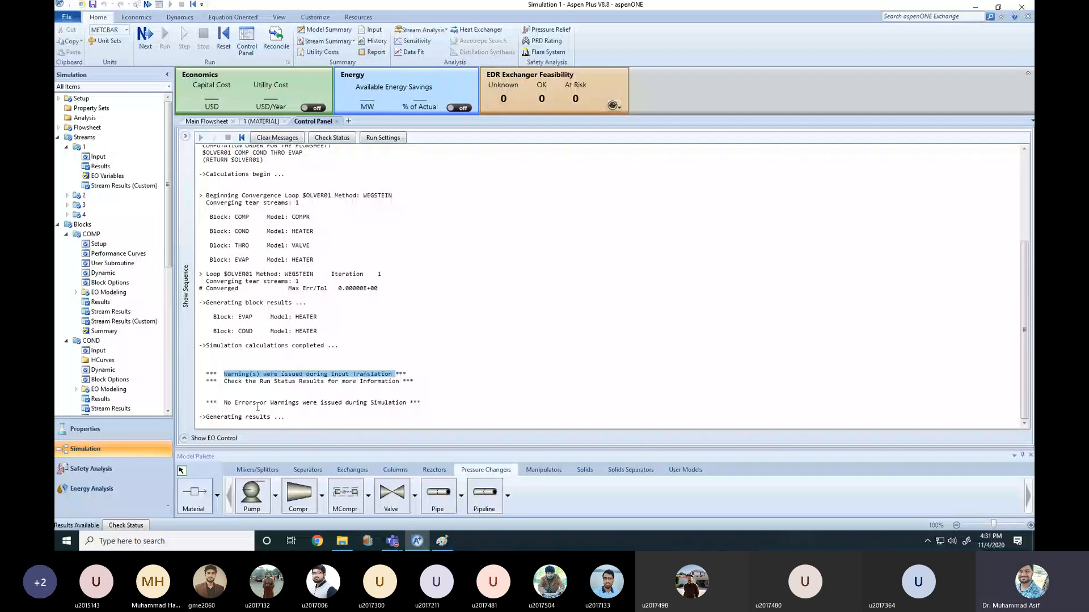
pyautogui.moveTo(224, 404); pyautogui.dragTo(317, 408)
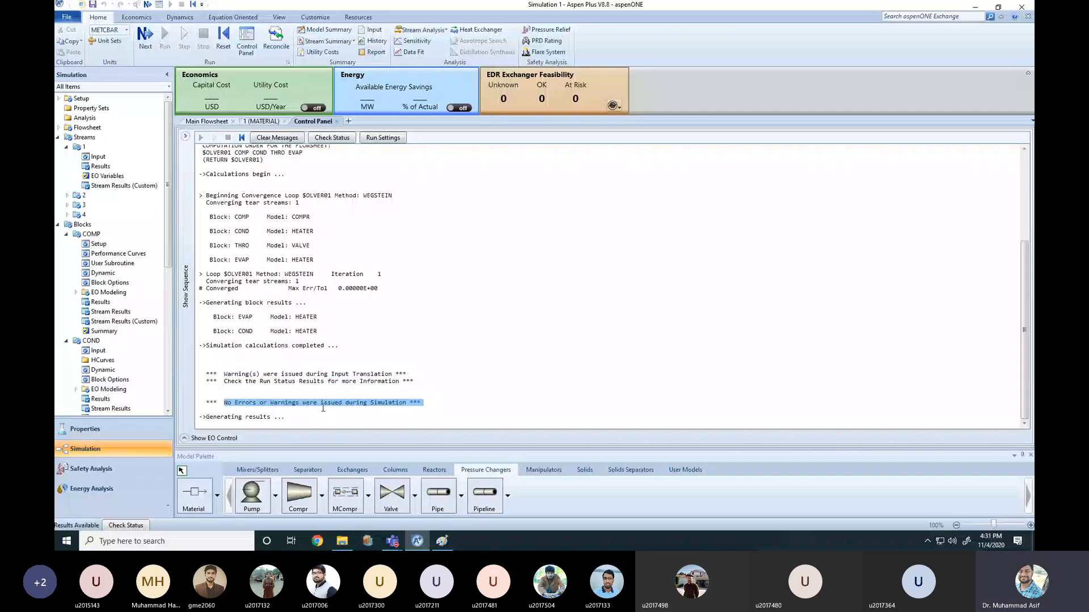
pyautogui.click(323, 408)
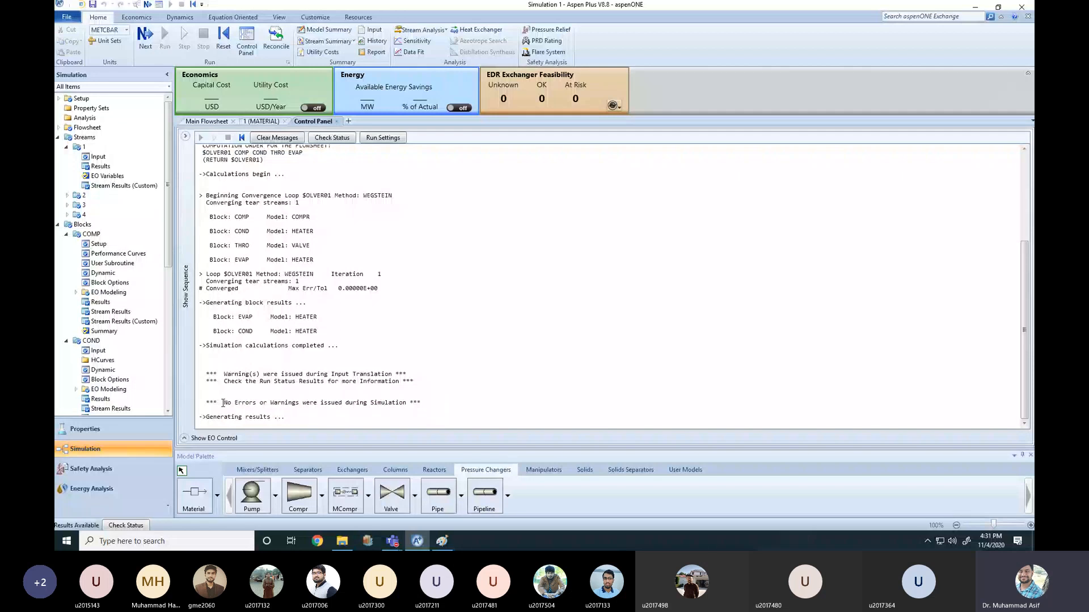
pyautogui.moveTo(223, 403); pyautogui.dragTo(426, 405)
pyautogui.click(361, 342)
# - Return to the main flowsheet and expand the items of streams 2, 3 and 4 in the simulation tree
pyautogui.click(221, 123)
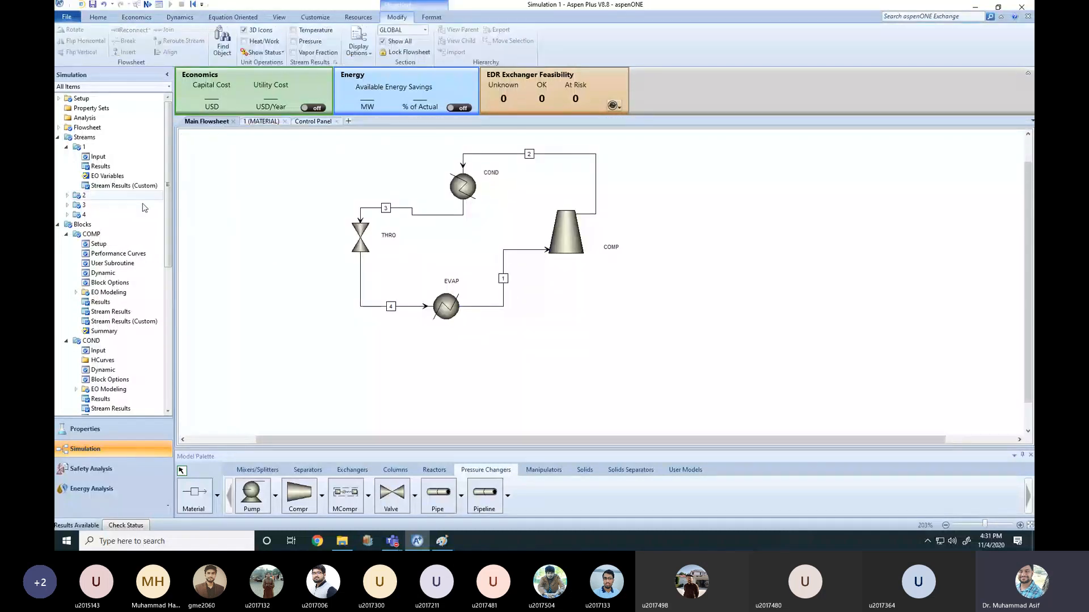
pyautogui.moveTo(169, 210); pyautogui.dragTo(167, 361)
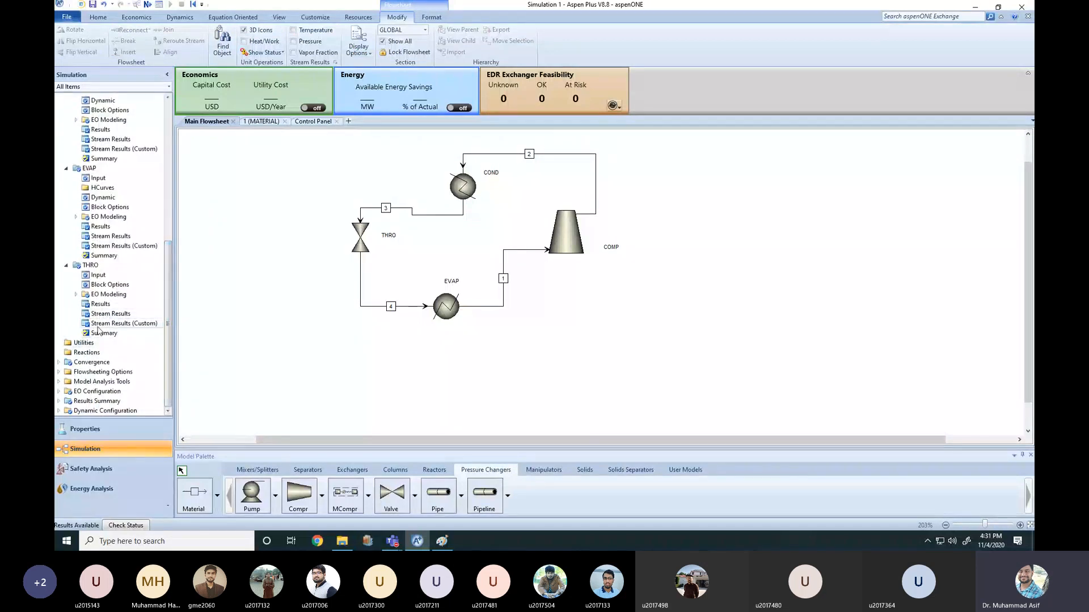
pyautogui.moveTo(171, 285); pyautogui.dragTo(170, 231)
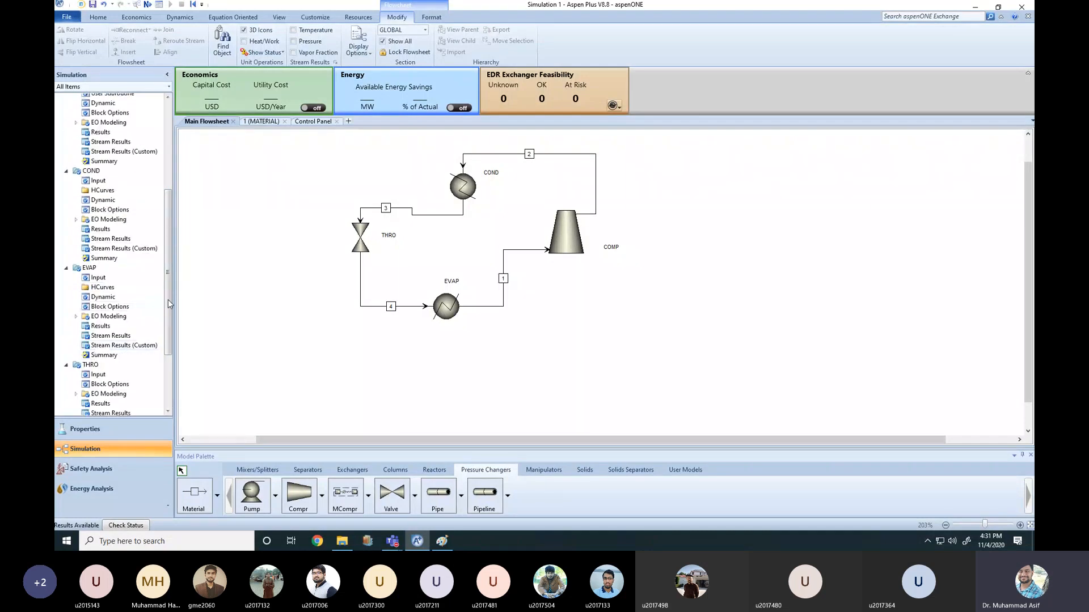
pyautogui.scroll(4, 108, 306)
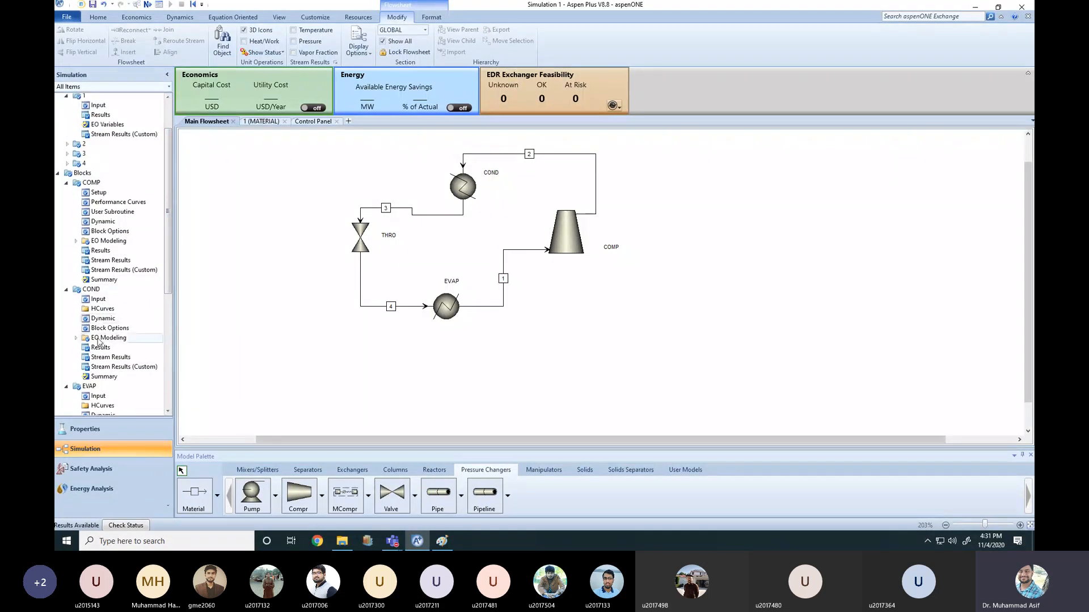
pyautogui.moveTo(169, 269); pyautogui.dragTo(173, 241)
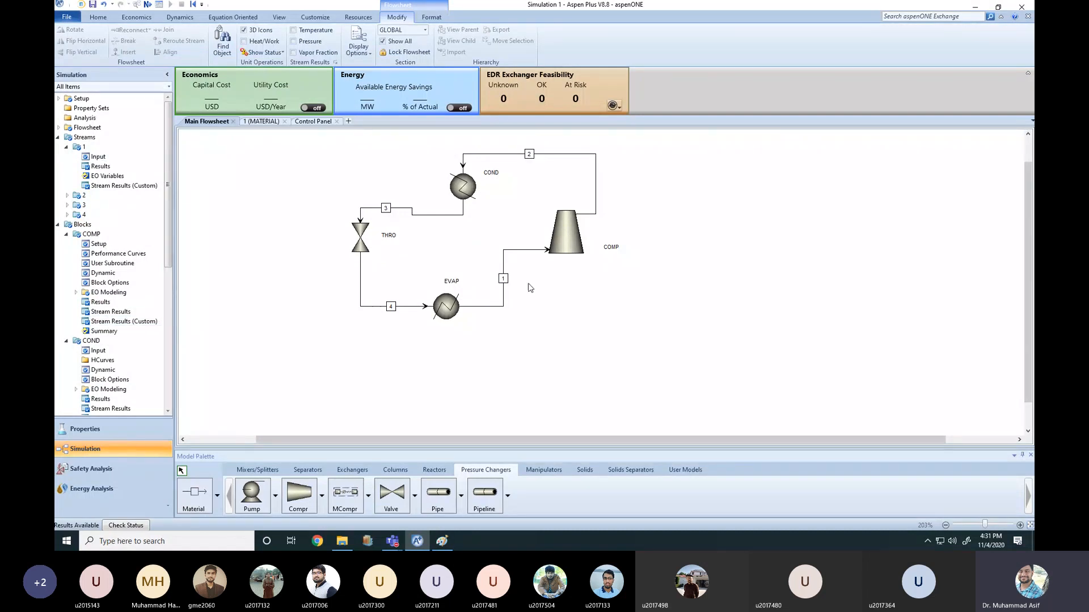
pyautogui.click(503, 292)
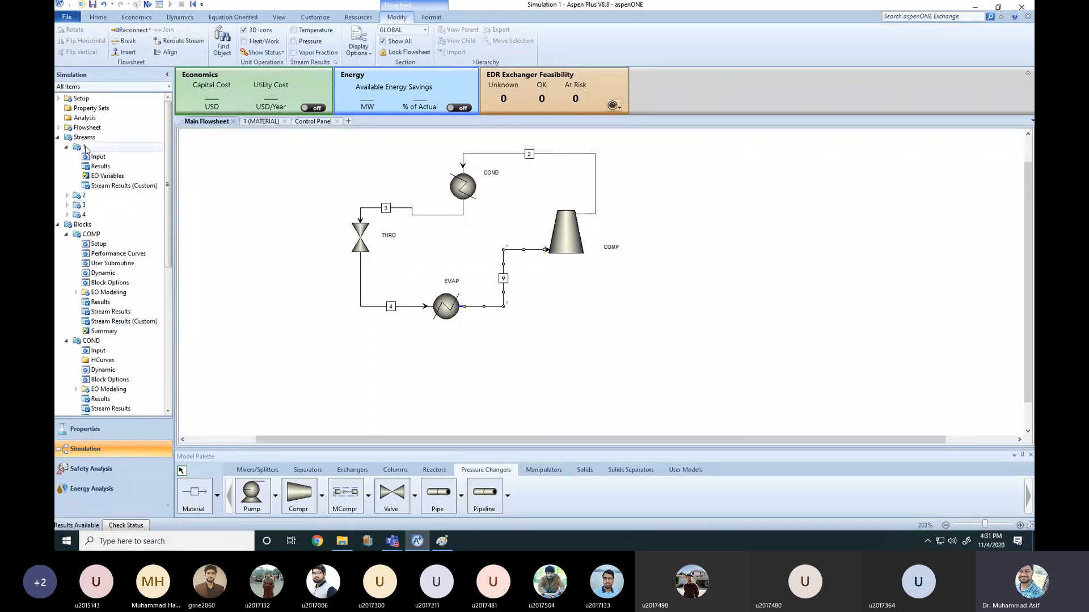
pyautogui.click(67, 195)
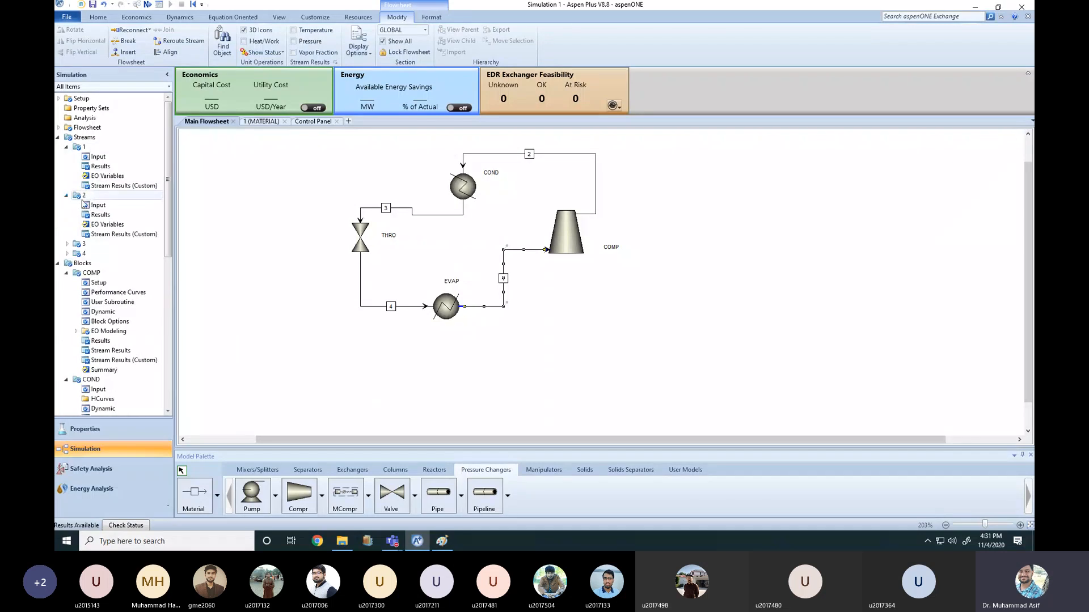
pyautogui.click(67, 243)
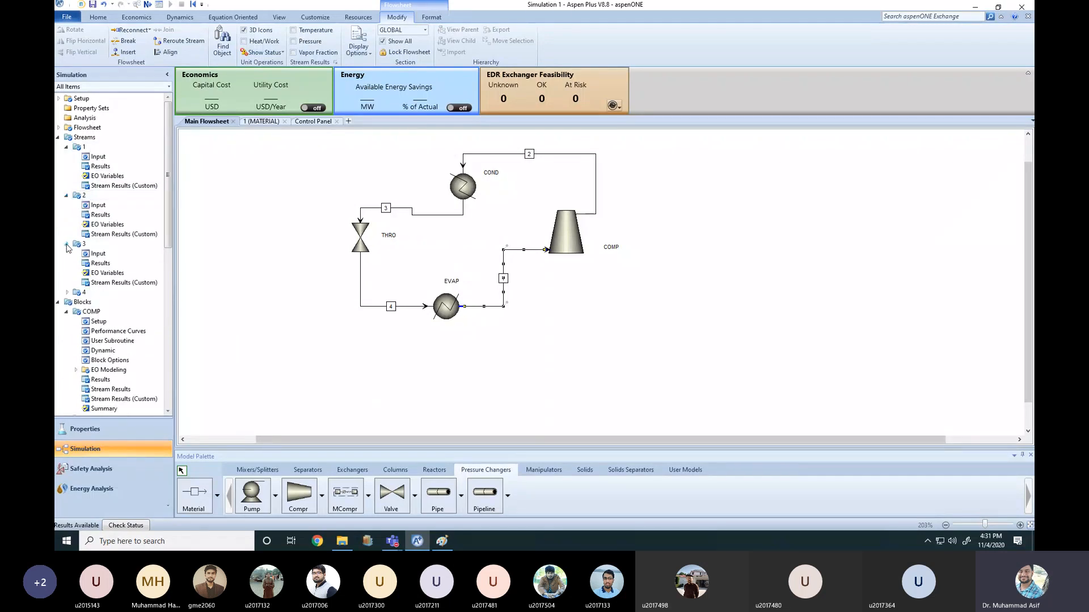
pyautogui.click(67, 292)
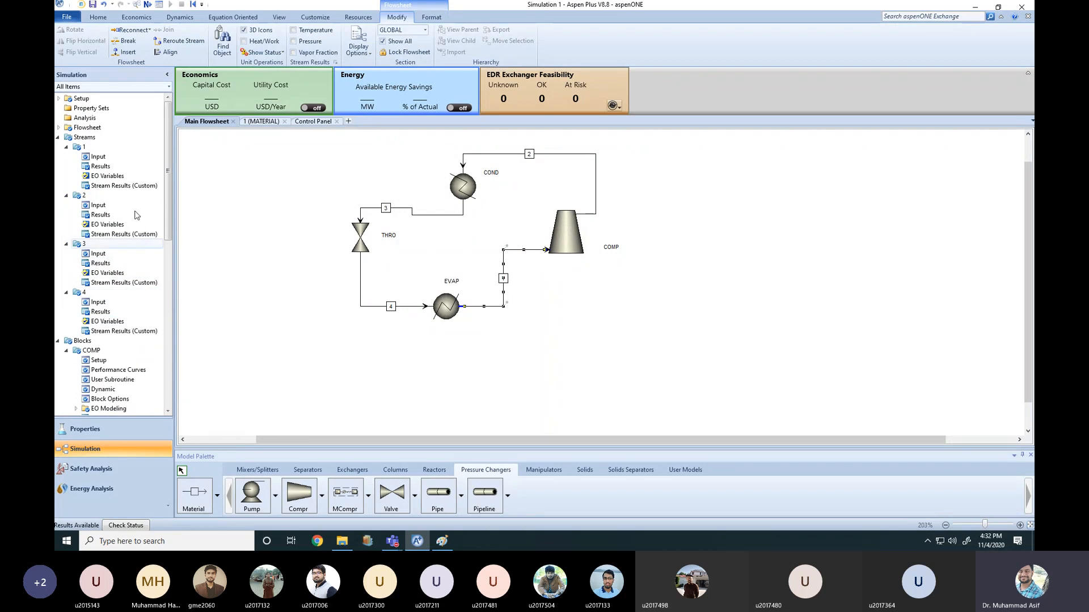
# - Open the results of stream 1 and compare them with the stream's place in the main flowsheet
pyautogui.doubleClick(100, 167)
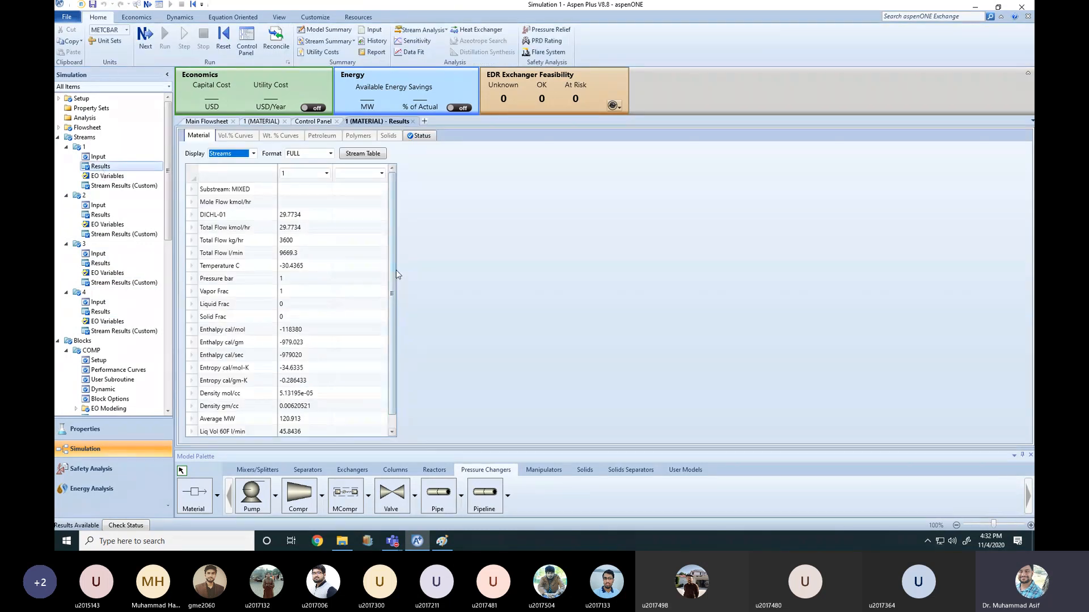
pyautogui.scroll(-1, 395, 255)
pyautogui.click(217, 122)
pyautogui.click(522, 367)
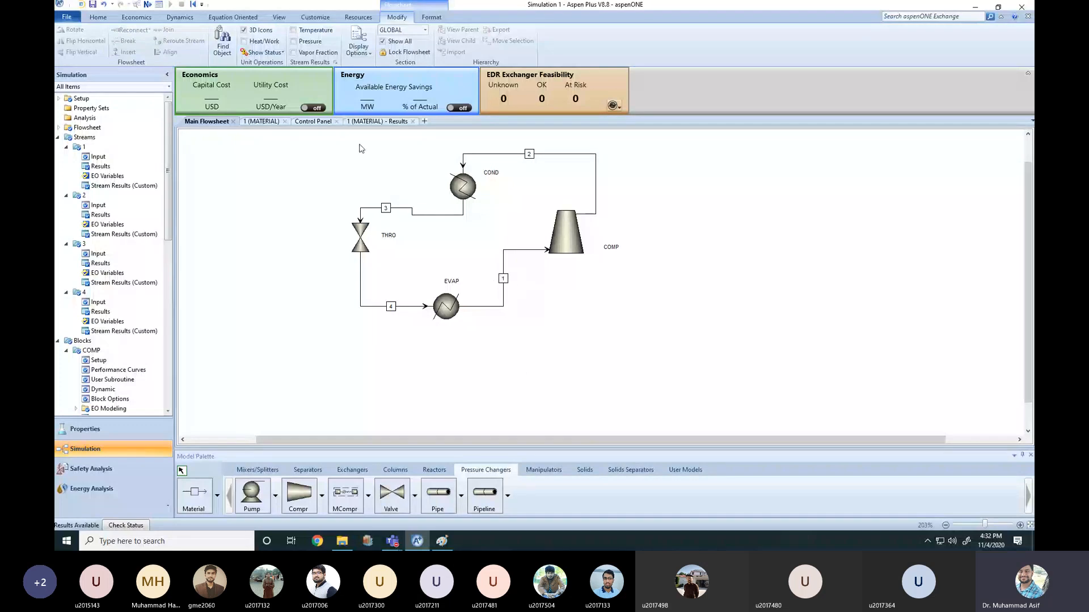
pyautogui.click(370, 123)
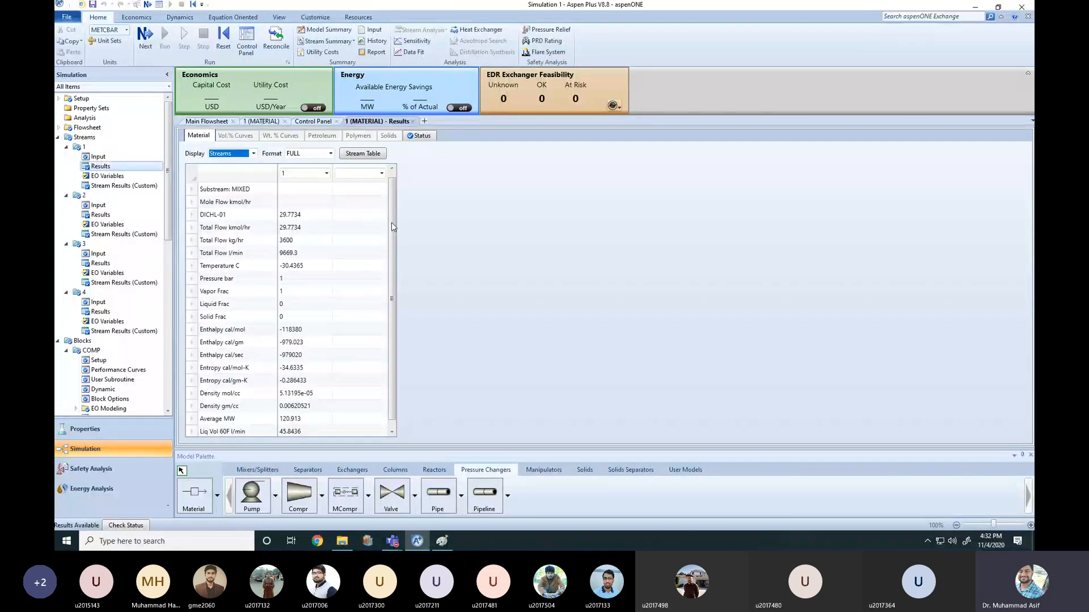
pyautogui.moveTo(392, 223)
pyautogui.mouseDown()
pyautogui.moveTo(393, 234)
pyautogui.moveTo(394, 212)
pyautogui.mouseUp()
# - Examine stream 1's component and total flows, pressure, temperature, vapor fraction and molar enthalpy in its results table
pyautogui.click(289, 230)
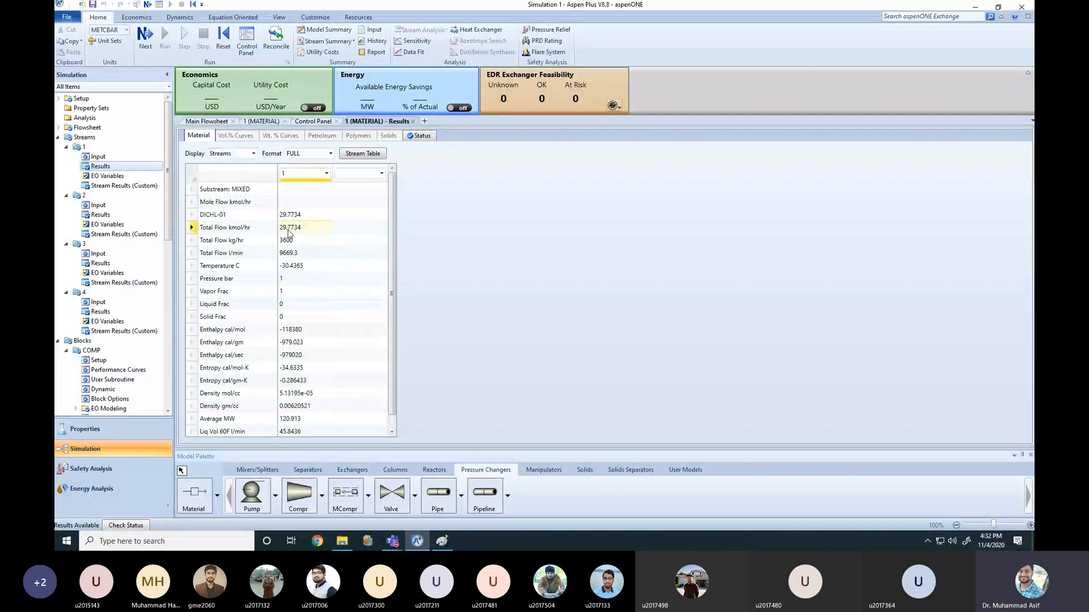
pyautogui.click(213, 215)
pyautogui.click(219, 240)
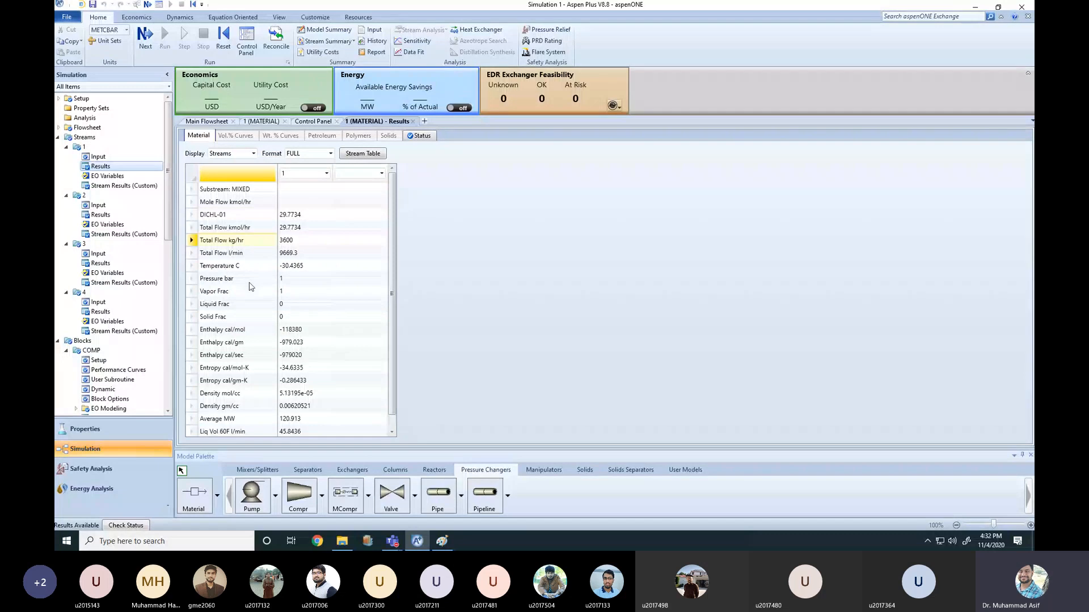
pyautogui.click(225, 279)
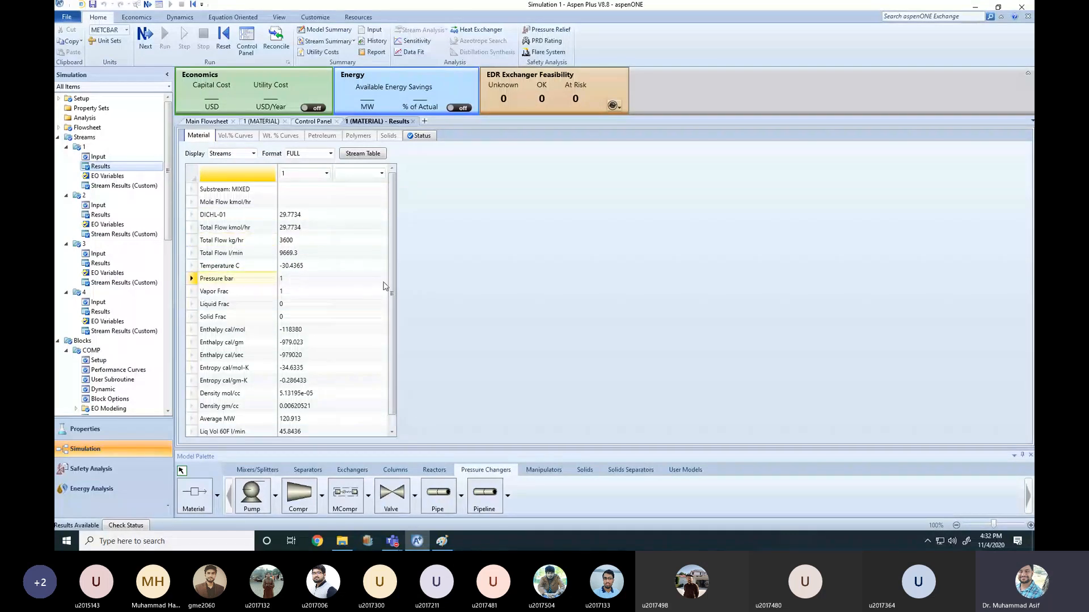
pyautogui.scroll(-1, 390, 277)
pyautogui.click(237, 254)
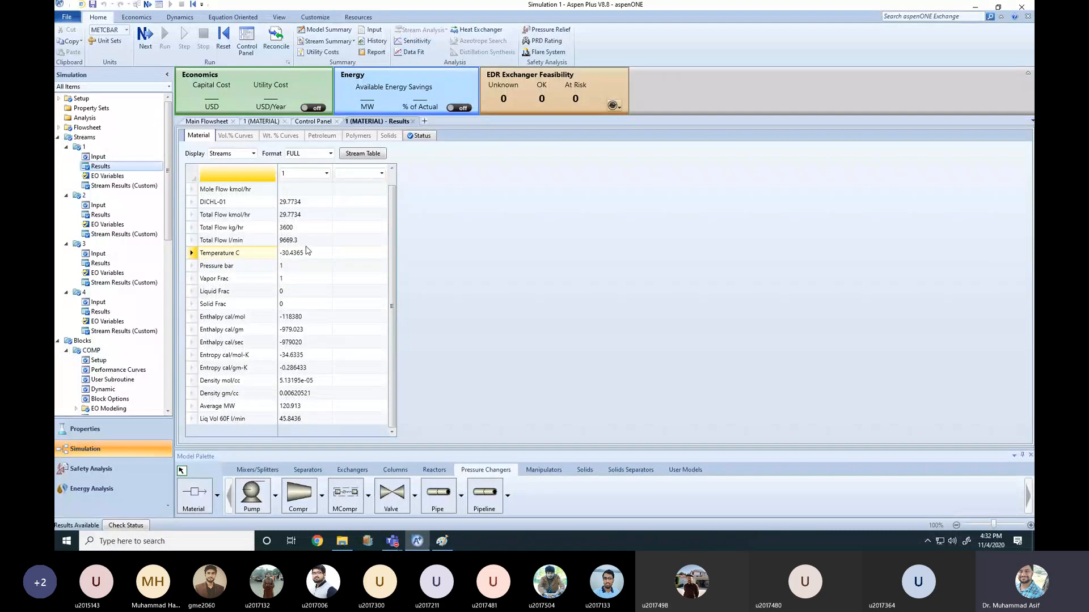
pyautogui.click(286, 280)
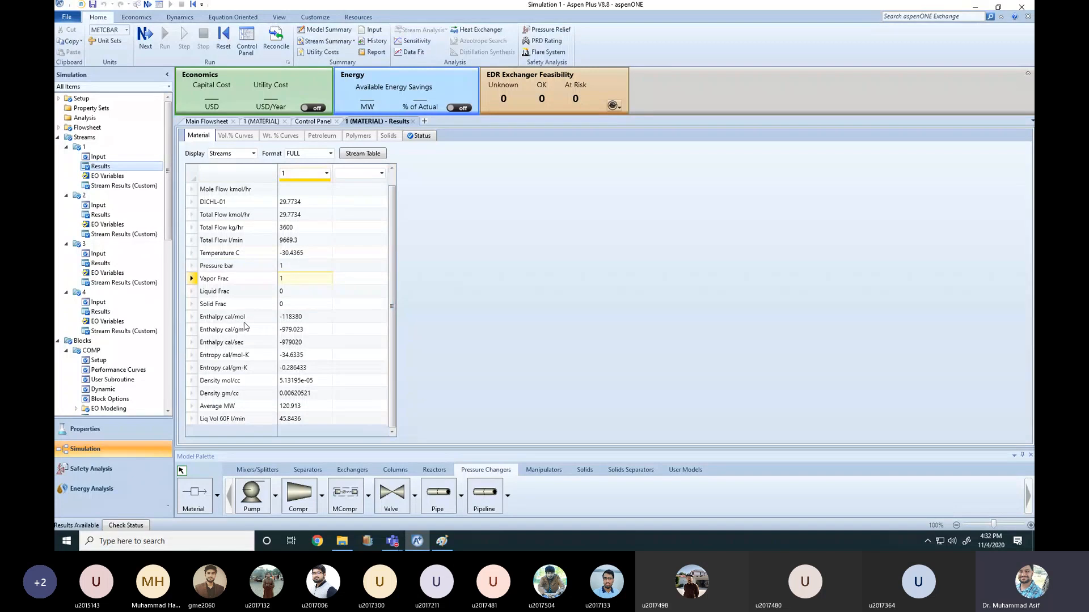
pyautogui.click(289, 318)
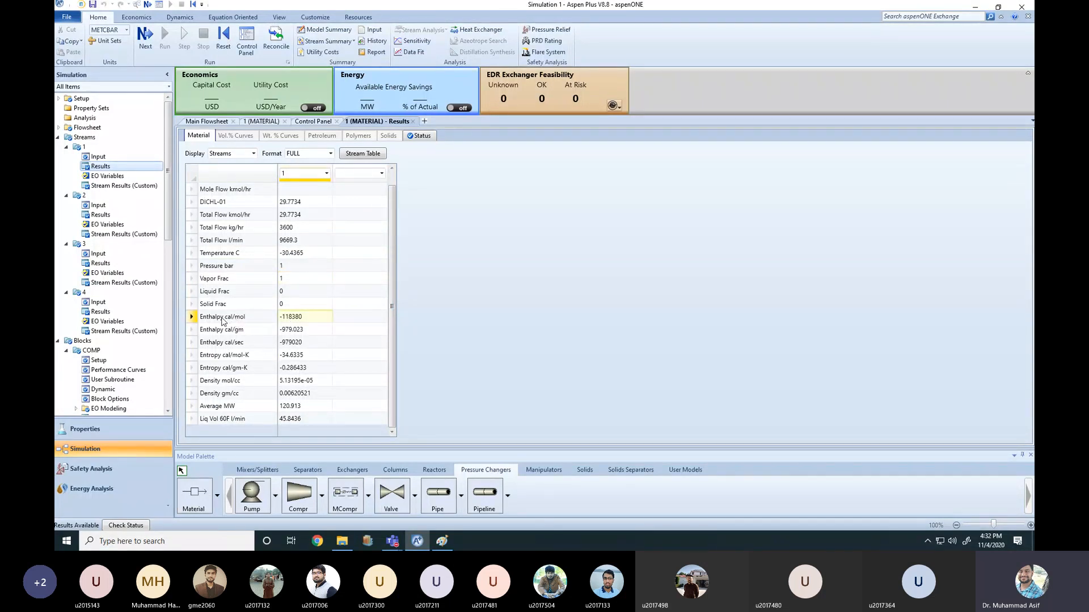
# - Look up the units defined in the METCBAR unit set in the Properties environment's setup
pyautogui.click(58, 98)
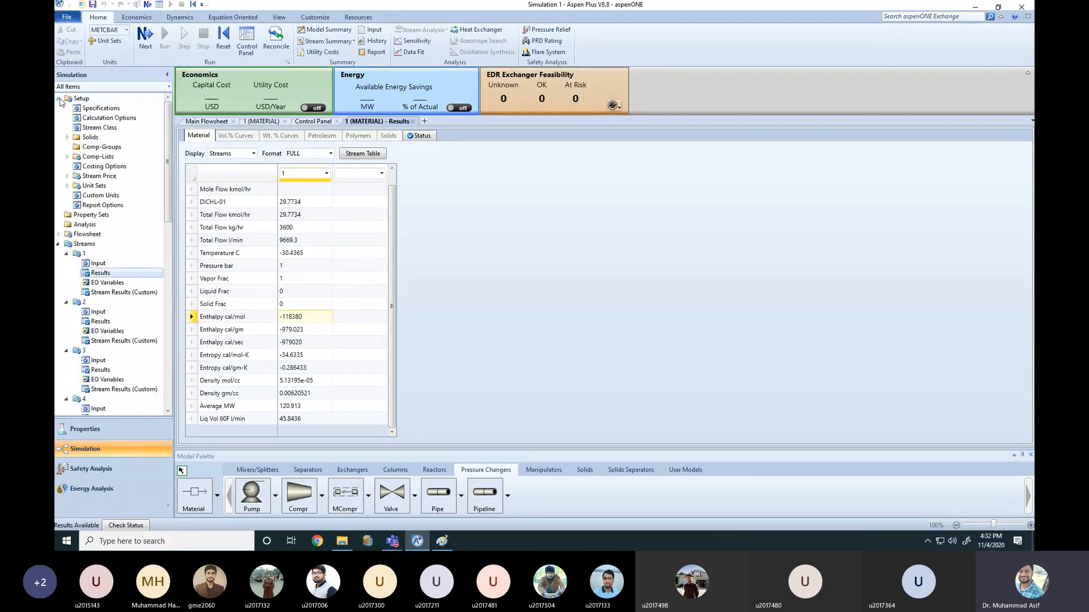
pyautogui.click(91, 430)
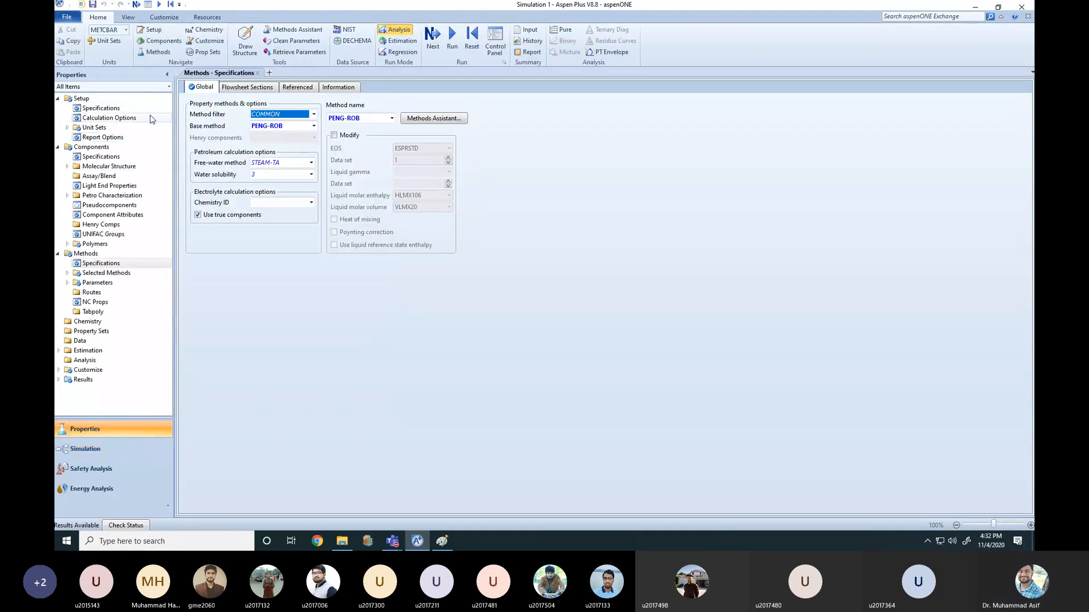
pyautogui.click(260, 324)
pyautogui.click(93, 108)
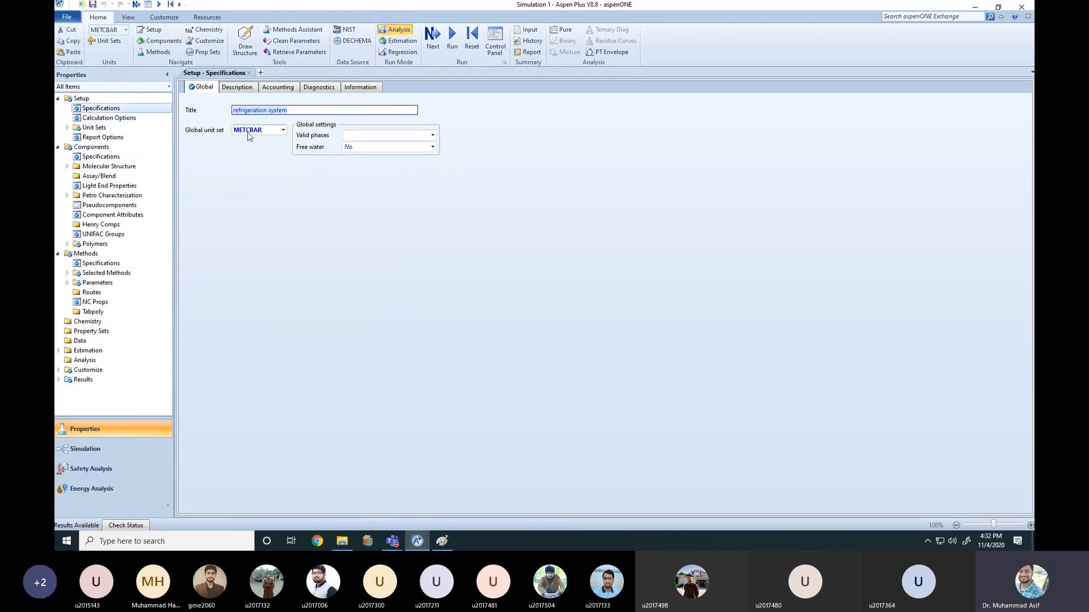
pyautogui.click(68, 127)
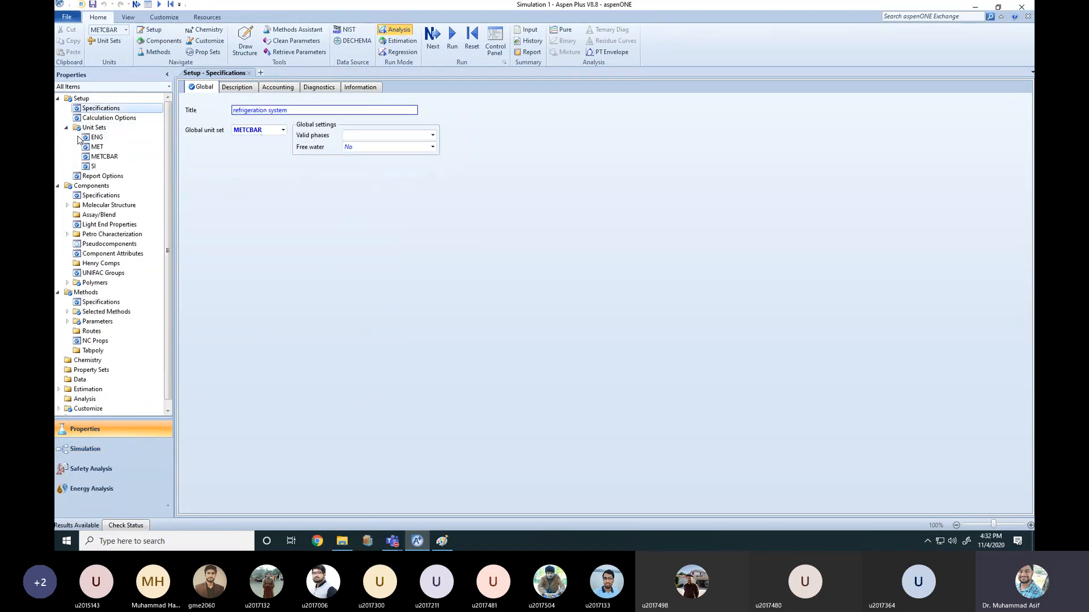
pyautogui.click(106, 158)
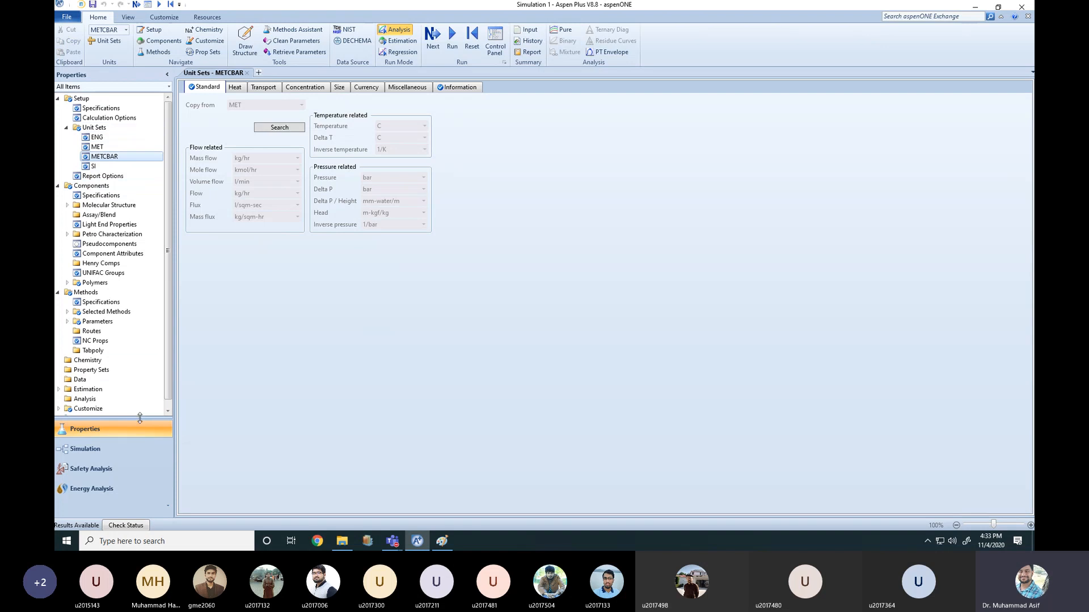
# - Return to the Simulation environment and add streams 2, 3 and 4 beside stream 1 in the results table
pyautogui.click(88, 450)
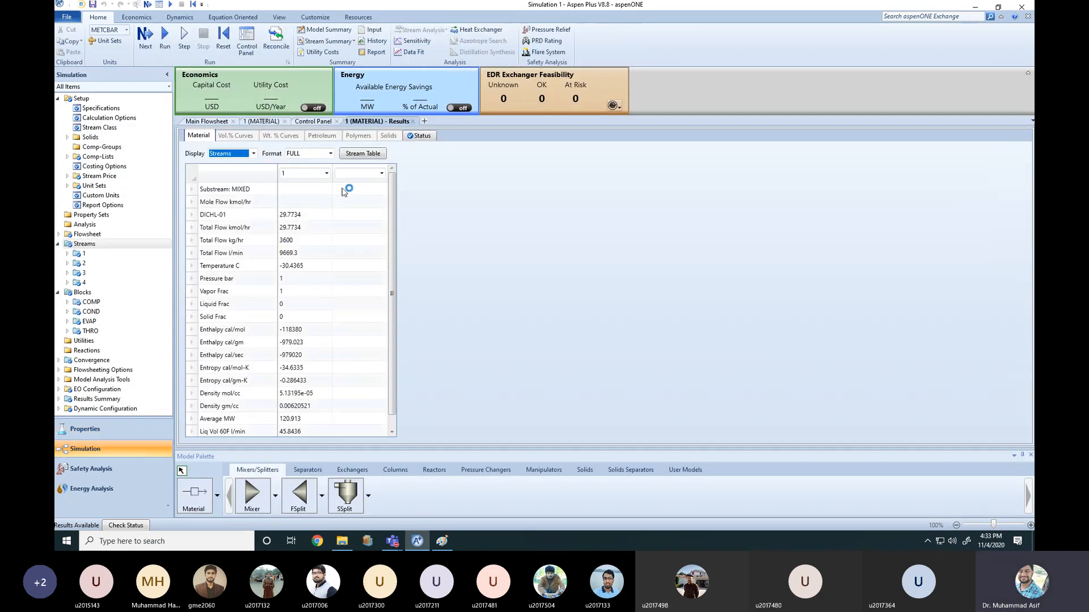
pyautogui.click(382, 174)
pyautogui.click(346, 199)
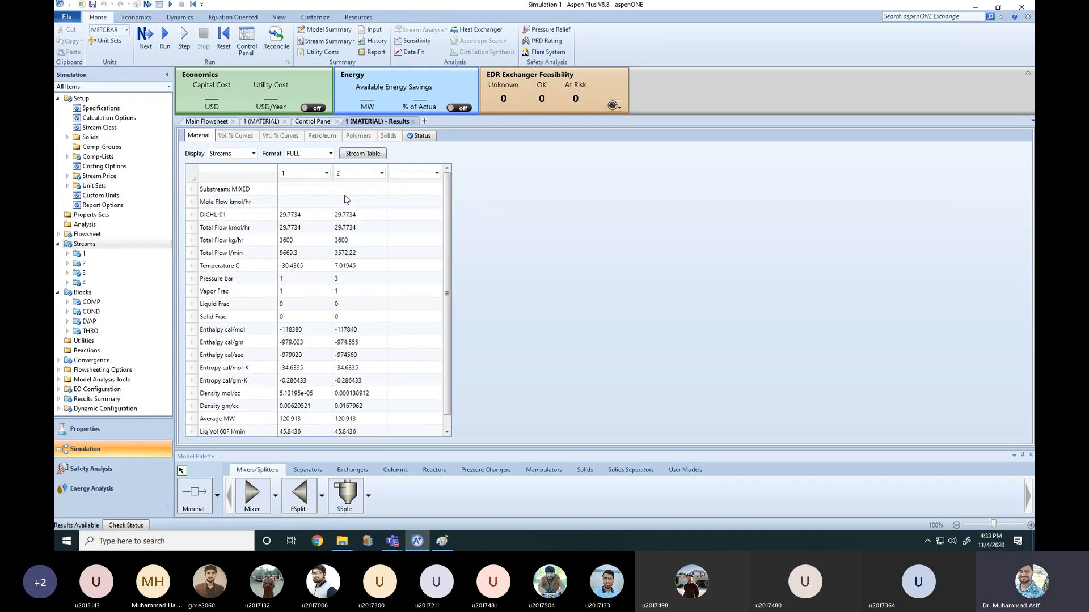
pyautogui.click(436, 173)
pyautogui.click(401, 211)
pyautogui.click(492, 173)
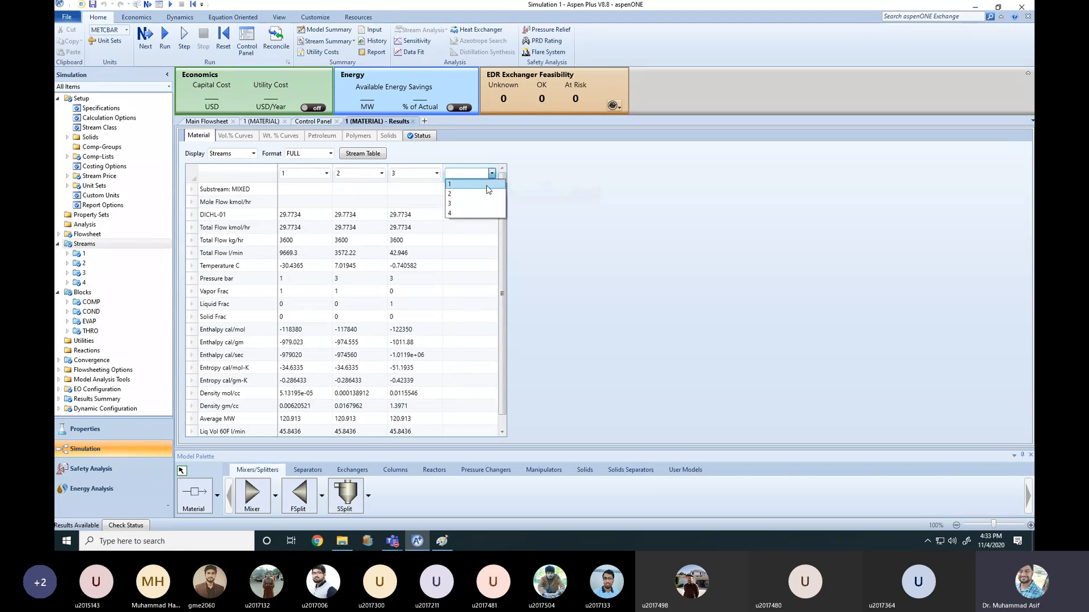
pyautogui.click(458, 214)
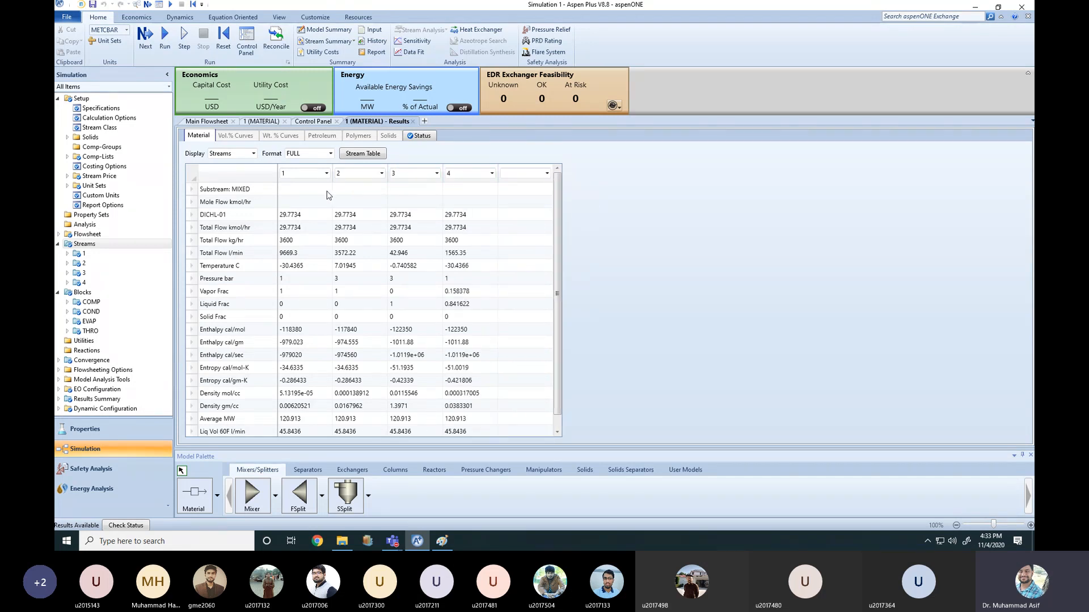
# - Compare the temperature, pressure, vapor fraction, density and mass entropy rows across streams 1 to 4
pyautogui.click(191, 266)
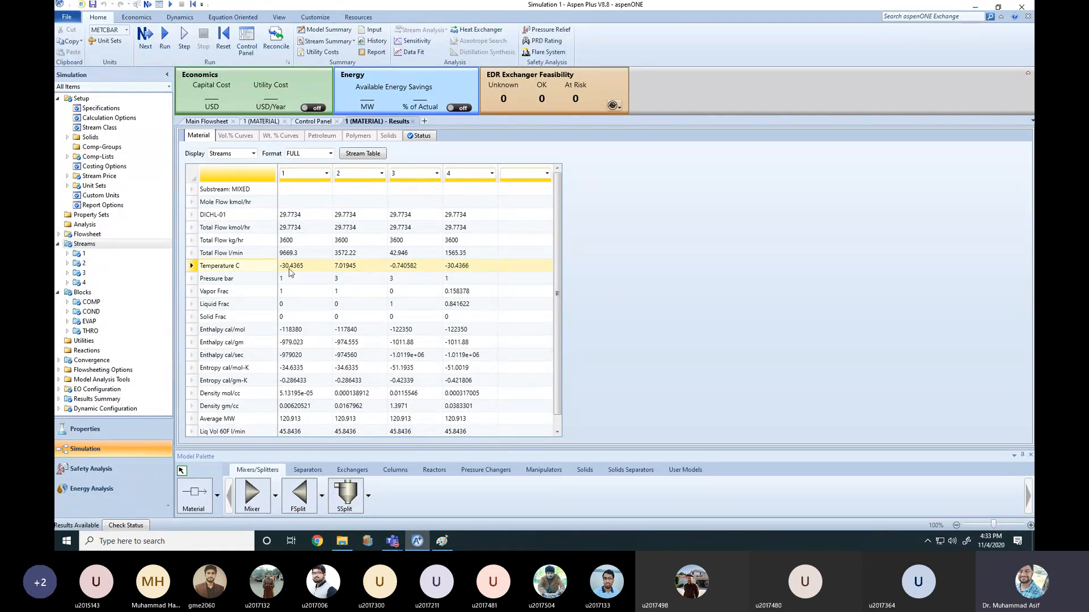
pyautogui.click(191, 280)
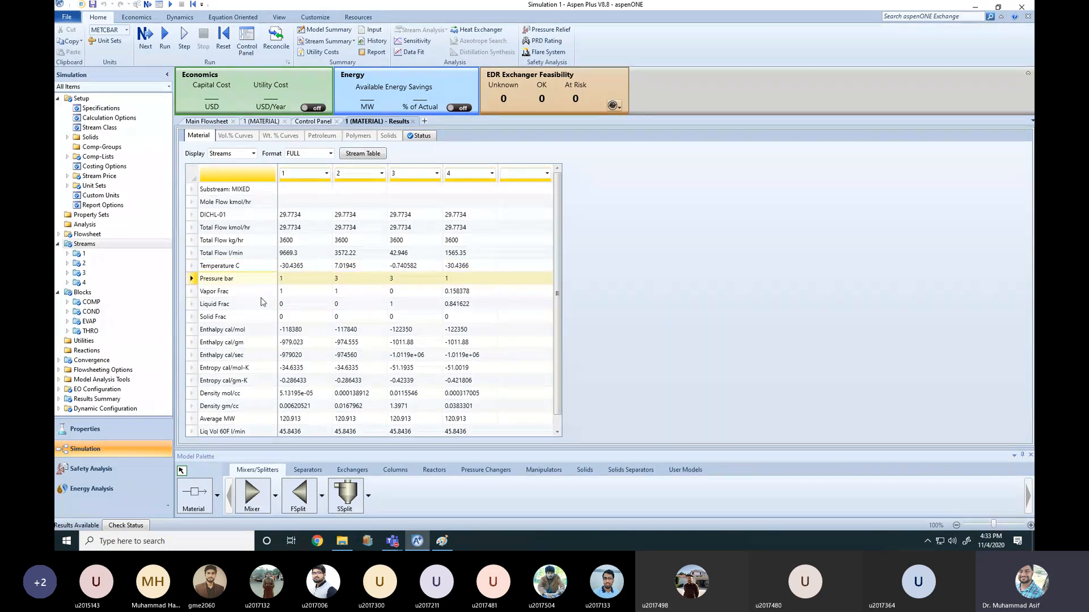
pyautogui.click(191, 292)
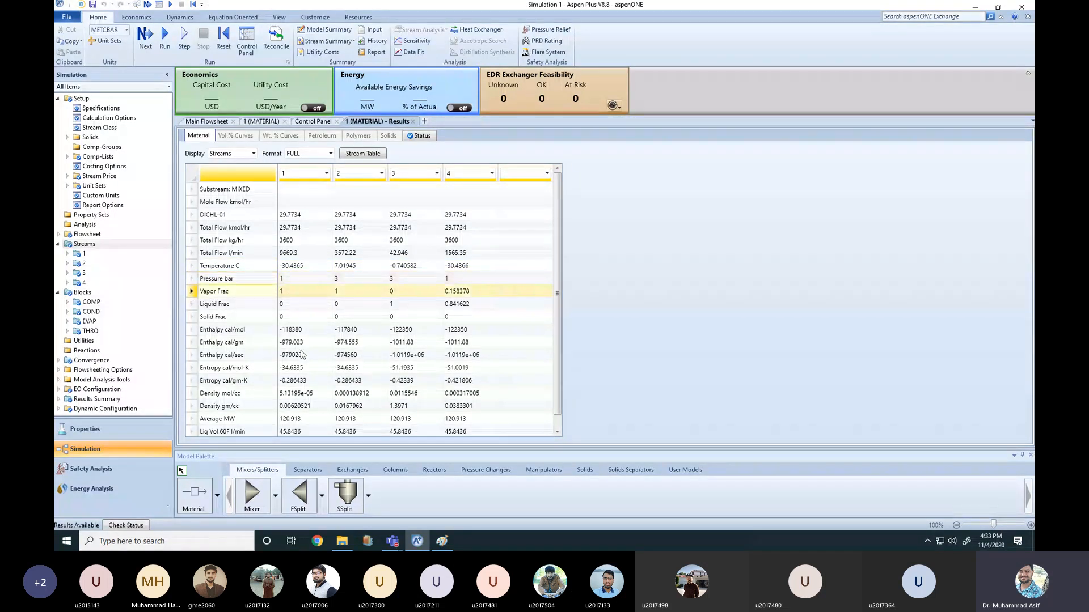
pyautogui.scroll(-1, 302, 355)
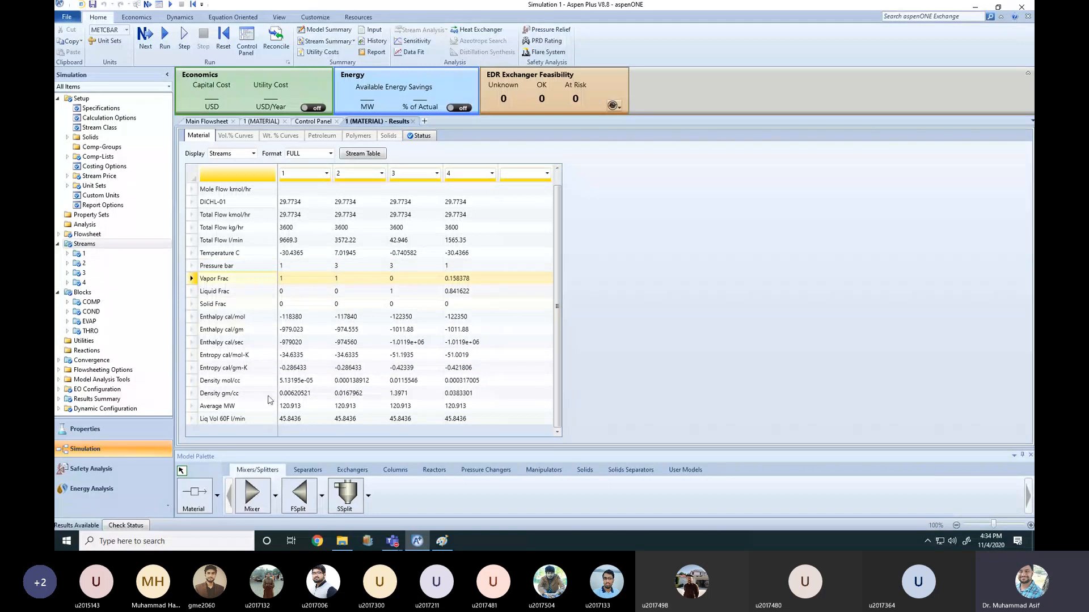
pyautogui.click(193, 393)
pyautogui.click(192, 380)
pyautogui.click(191, 368)
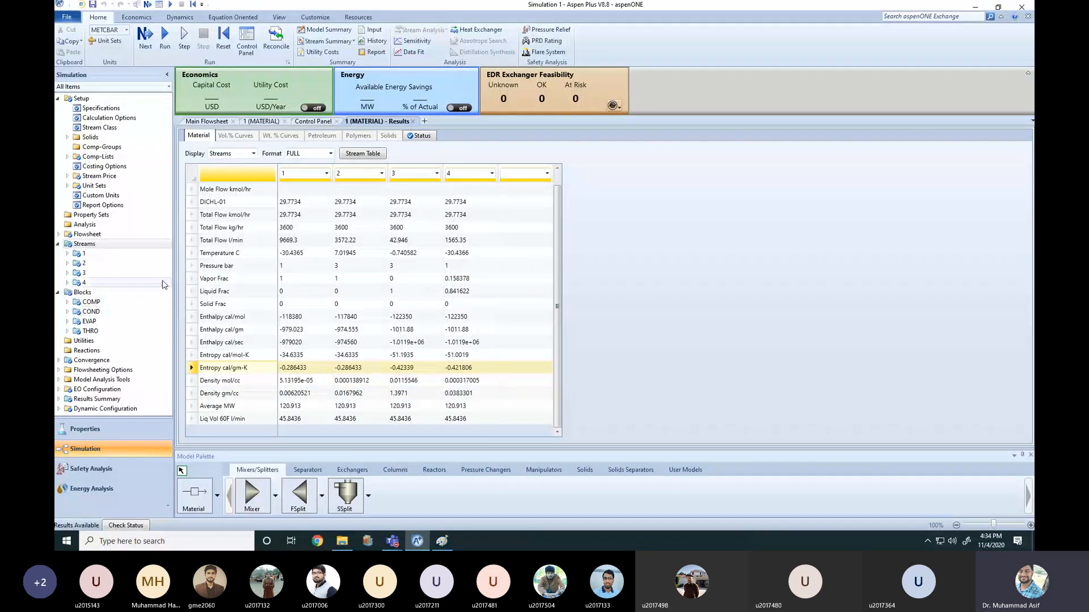
# - Examine the COMP block's results for indicated horsepower, brake horsepower, net work required and efficiency
pyautogui.click(59, 292)
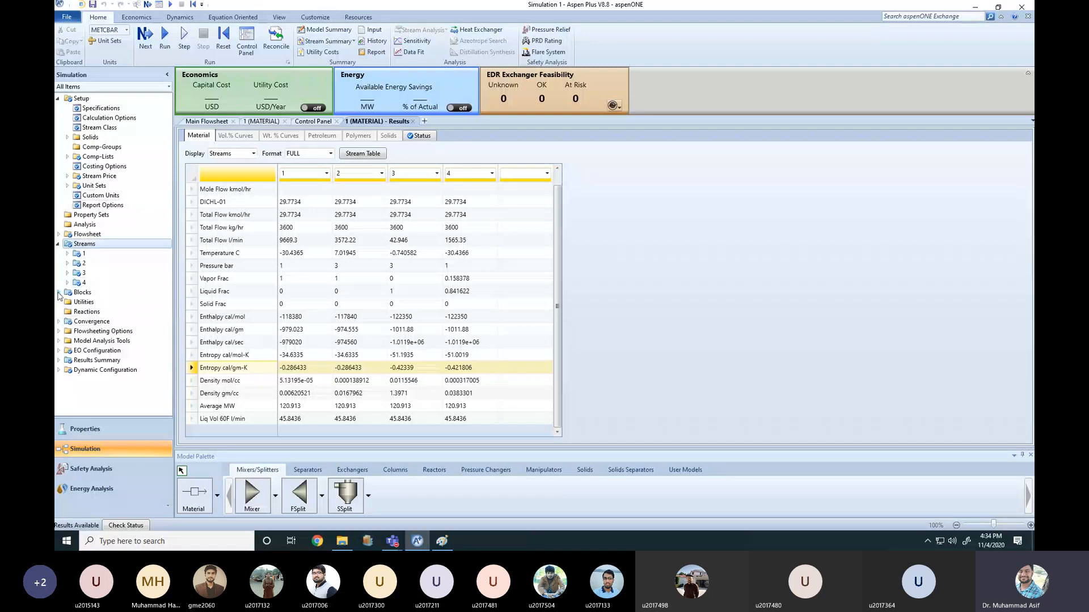
pyautogui.click(58, 293)
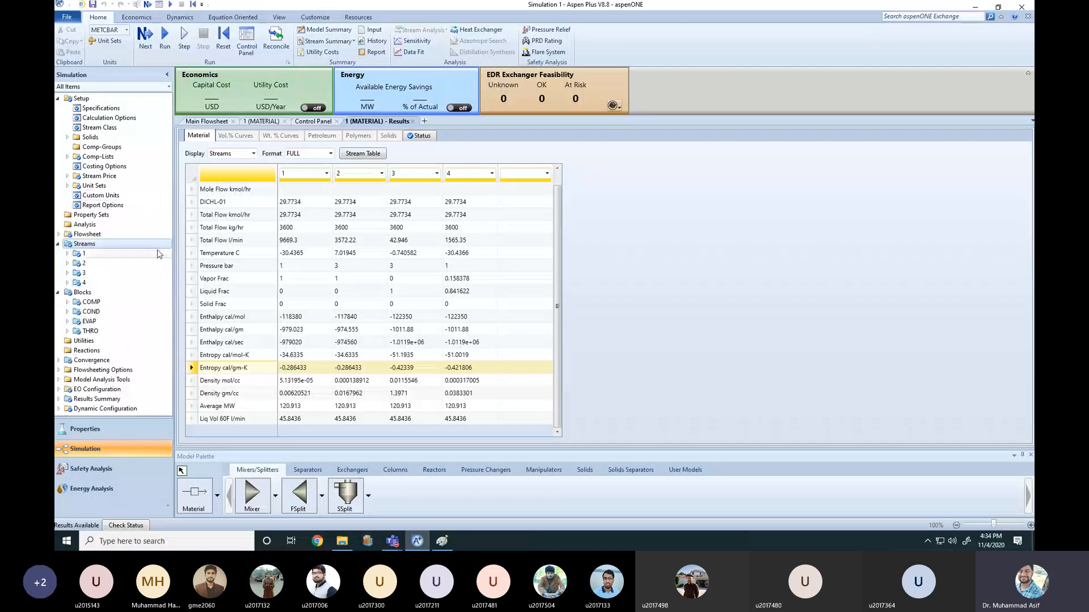
pyautogui.click(67, 304)
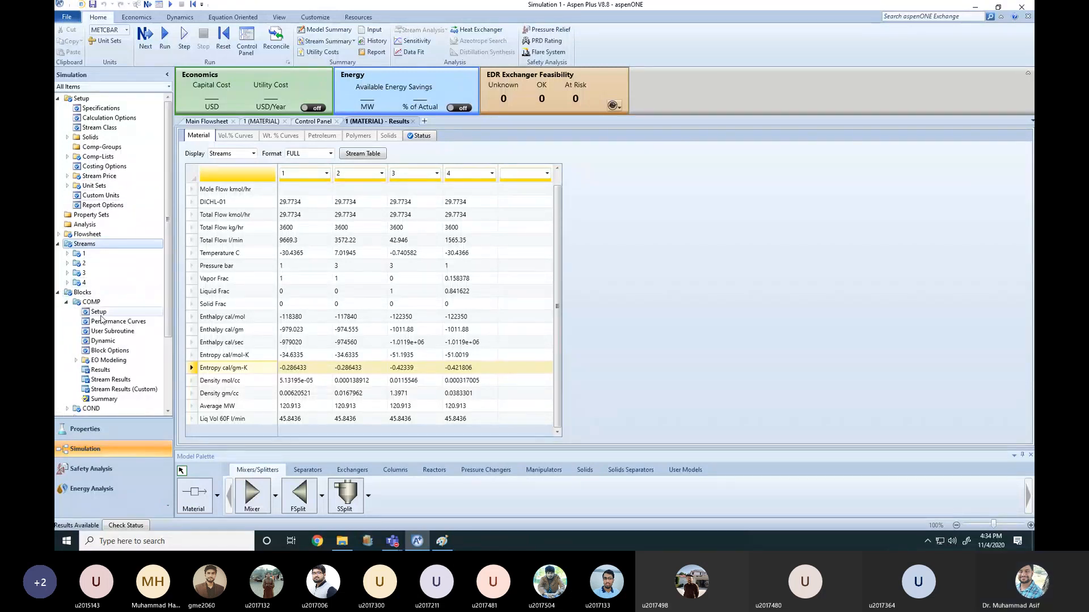
pyautogui.click(100, 370)
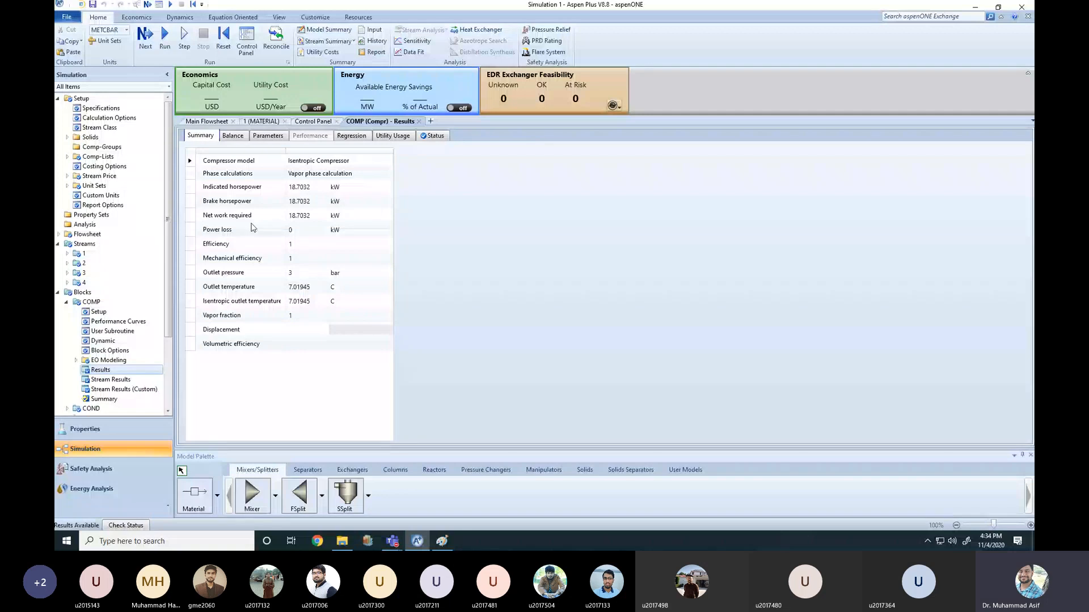
pyautogui.click(215, 192)
pyautogui.click(424, 200)
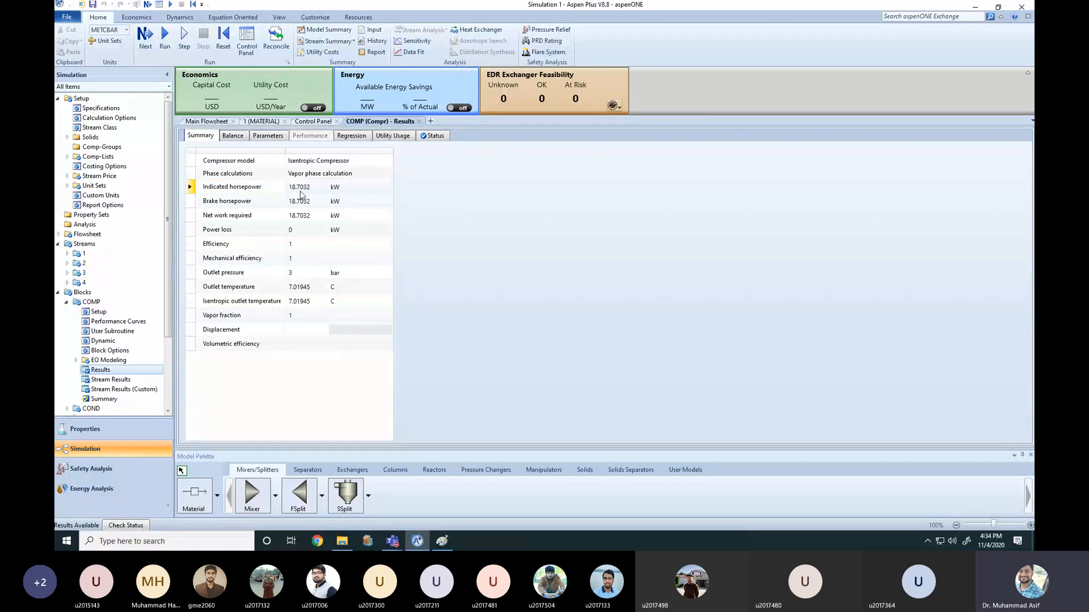
pyautogui.click(338, 190)
pyautogui.click(458, 212)
pyautogui.click(294, 246)
pyautogui.click(468, 259)
# - View the COND block's standard and custom stream results, ending on its block summary
pyautogui.moveTo(170, 220); pyautogui.dragTo(168, 290)
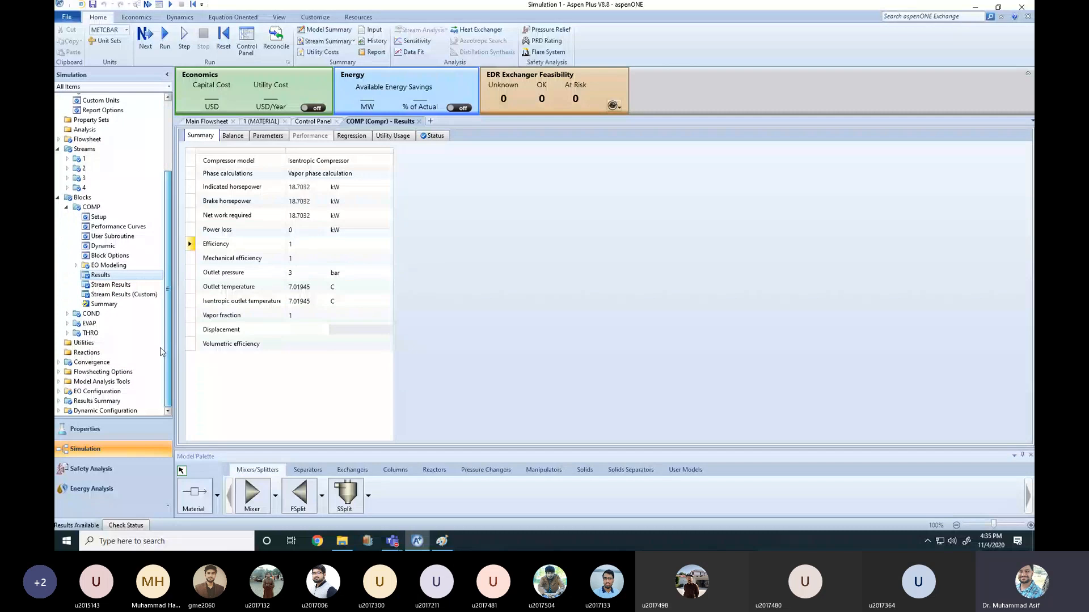
pyautogui.click(67, 315)
pyautogui.moveTo(169, 255); pyautogui.dragTo(169, 309)
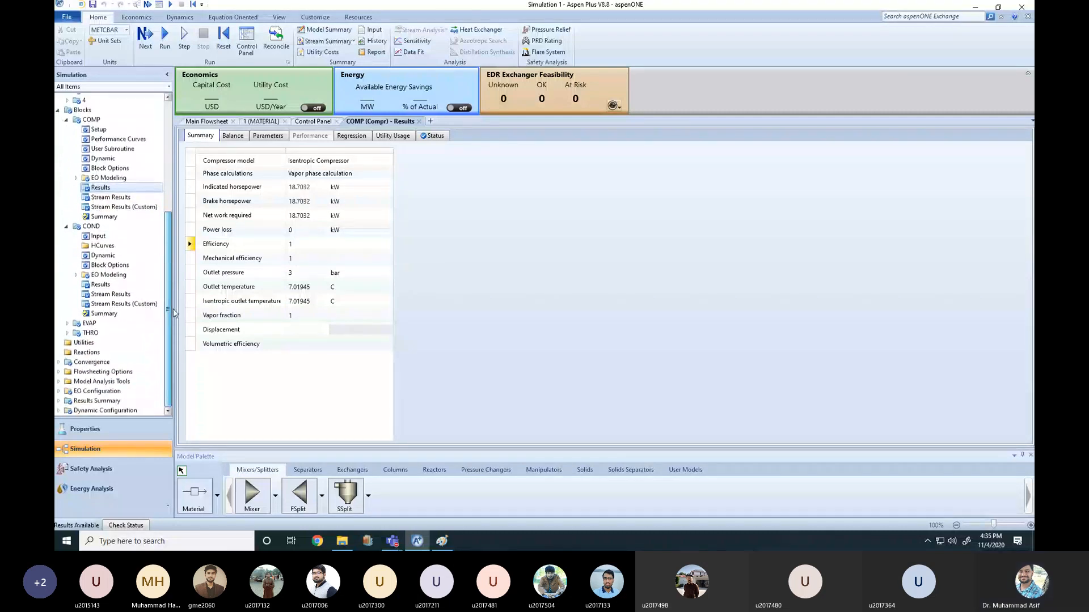
pyautogui.click(108, 295)
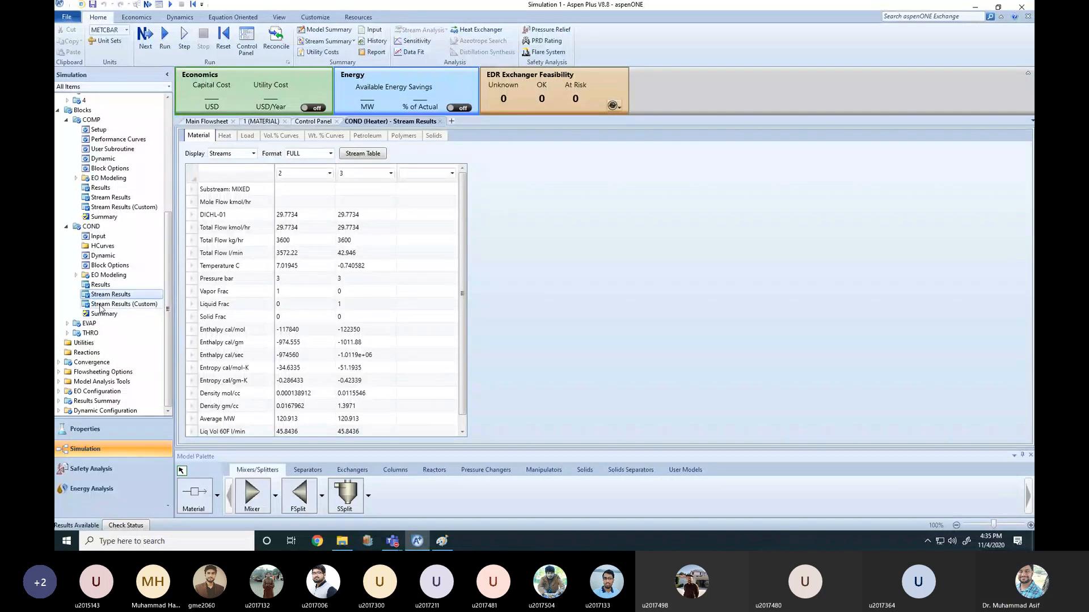
pyautogui.click(101, 305)
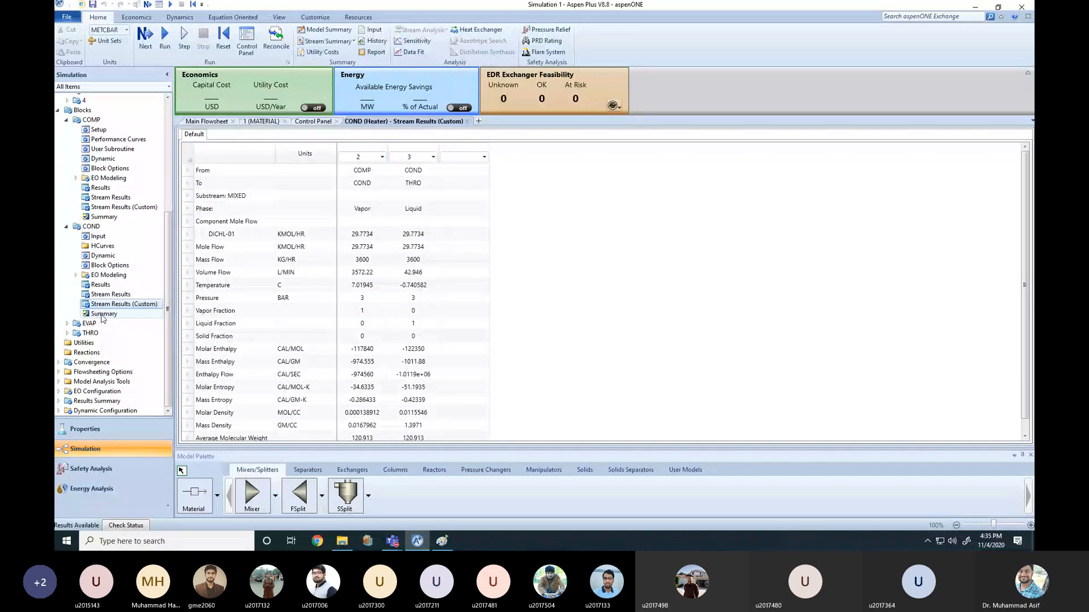
pyautogui.click(103, 315)
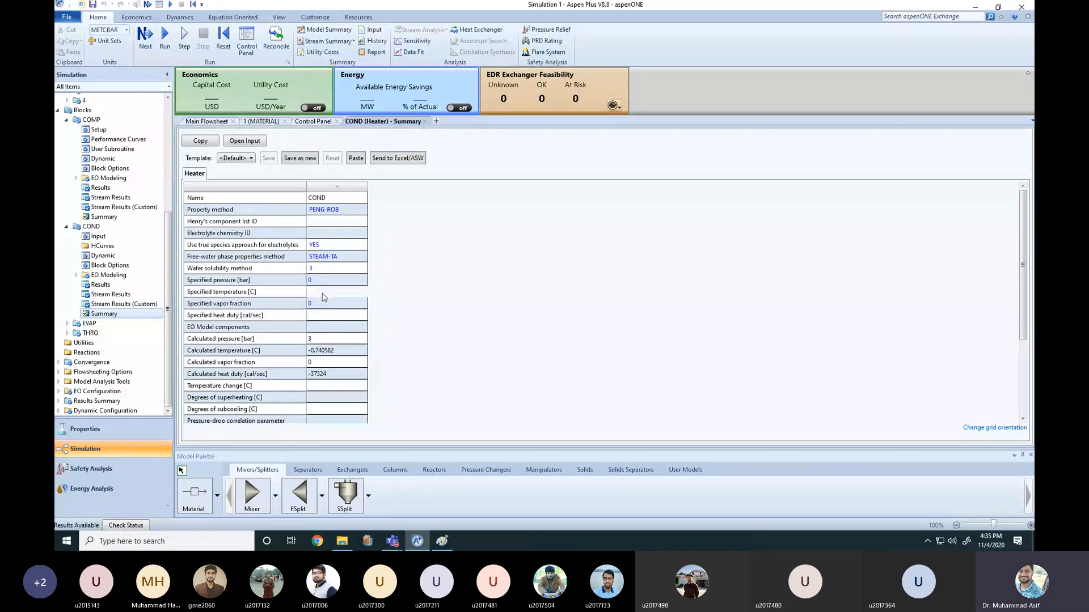
# - Check the calculated pressure, temperature, heat duty and net duty in the COND block summary
pyautogui.scroll(-4, 323, 291)
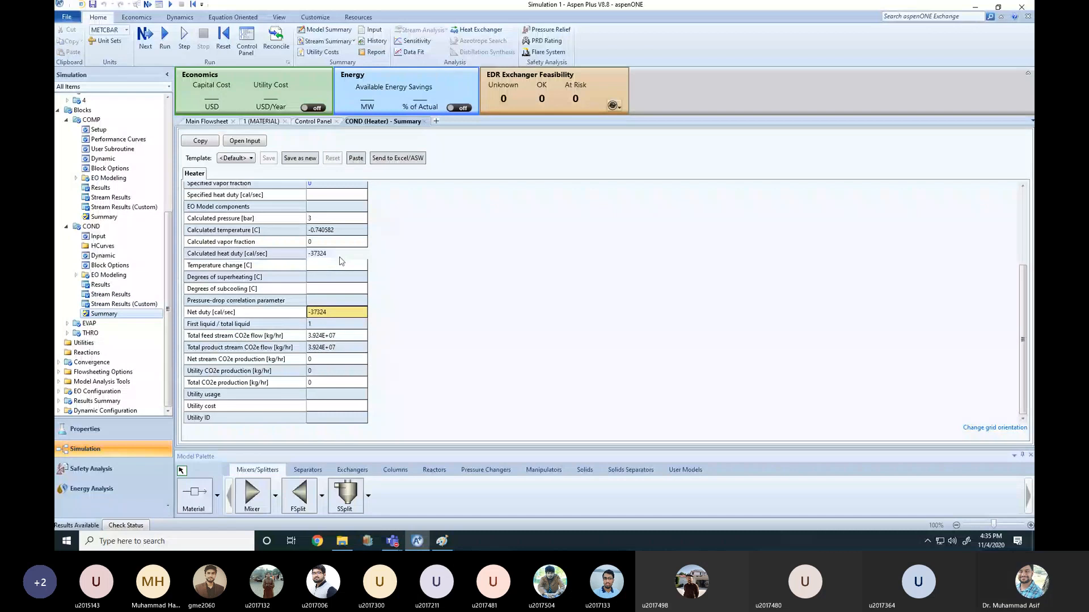
pyautogui.scroll(1, 341, 264)
pyautogui.scroll(1, 353, 292)
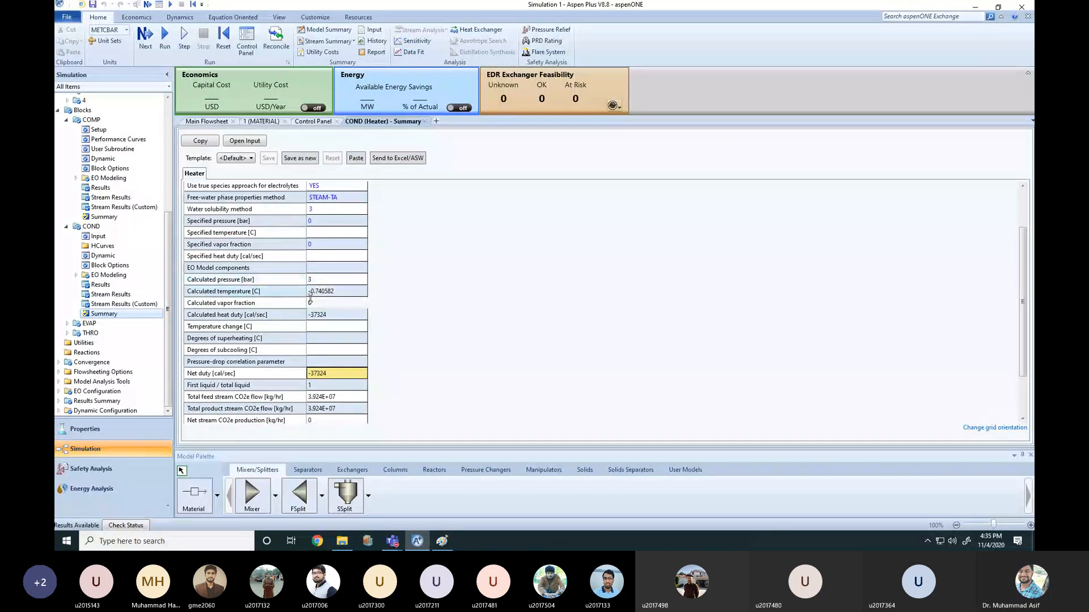
pyautogui.click(342, 280)
pyautogui.scroll(2, 340, 281)
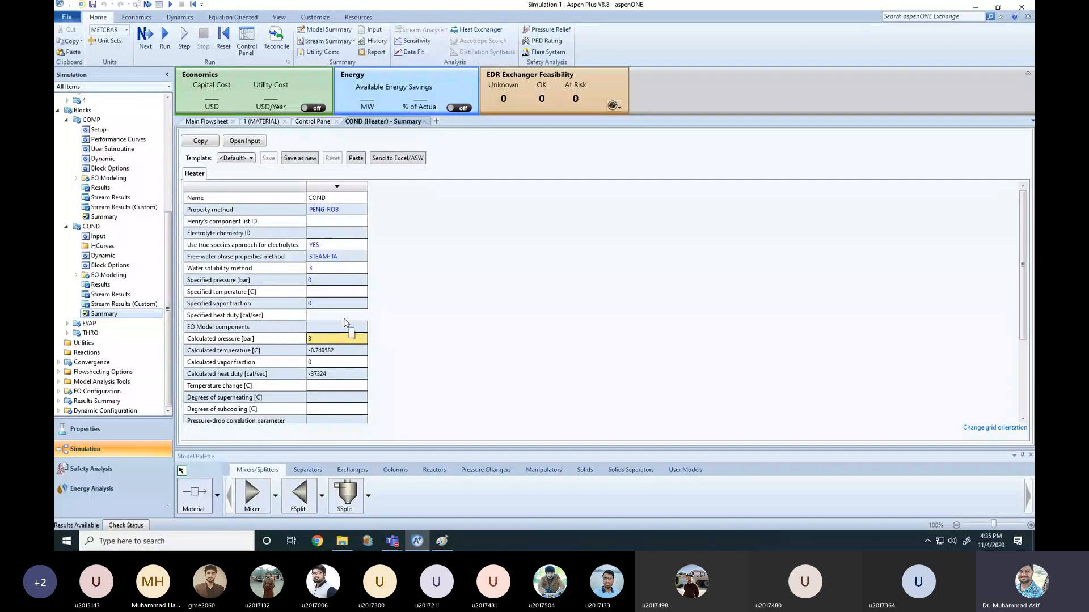
pyautogui.scroll(-1, 352, 335)
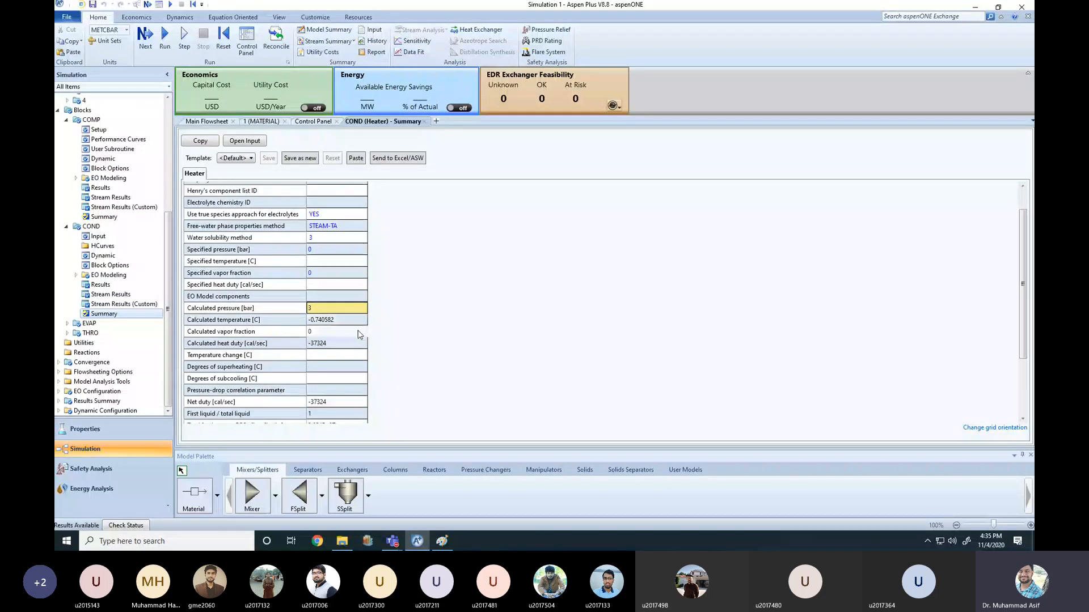
pyautogui.click(293, 323)
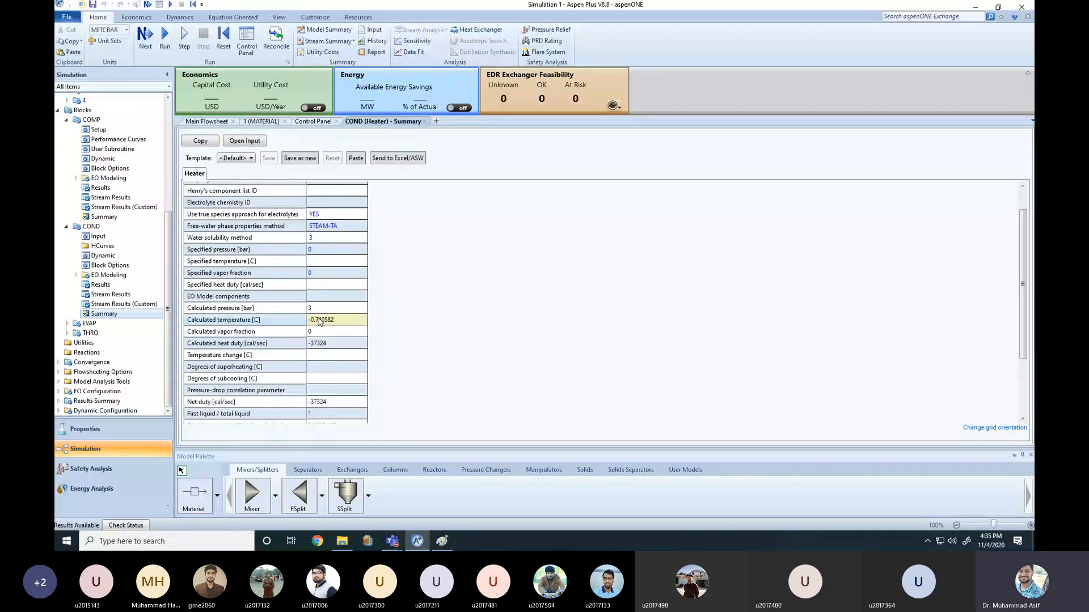
pyautogui.scroll(-3, 395, 356)
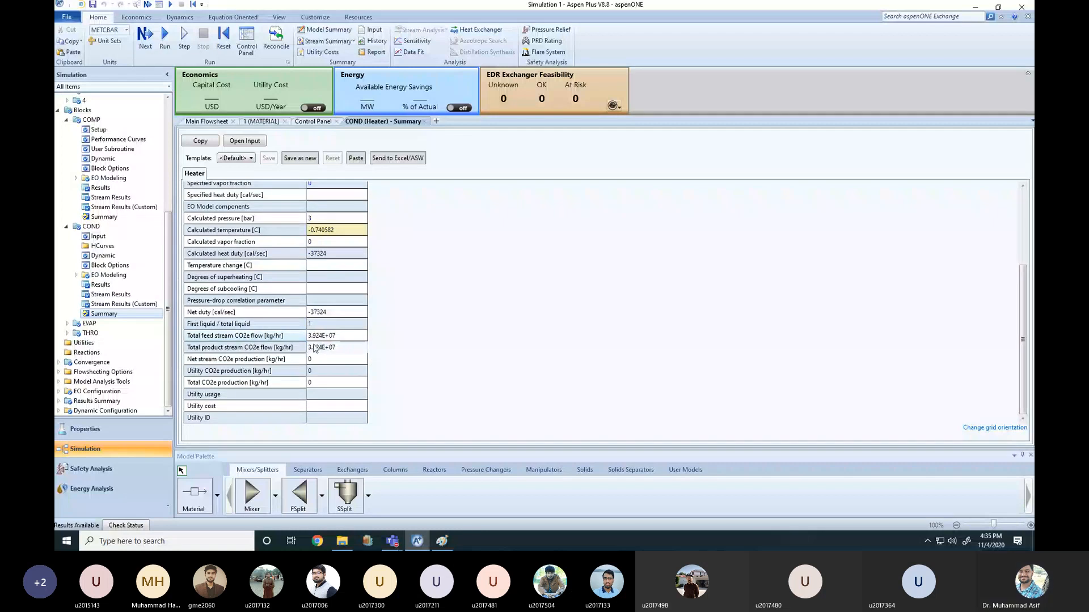
# - Review the EVAP block's stream results and check the calculated heat duty and net duty in its summary
pyautogui.click(67, 327)
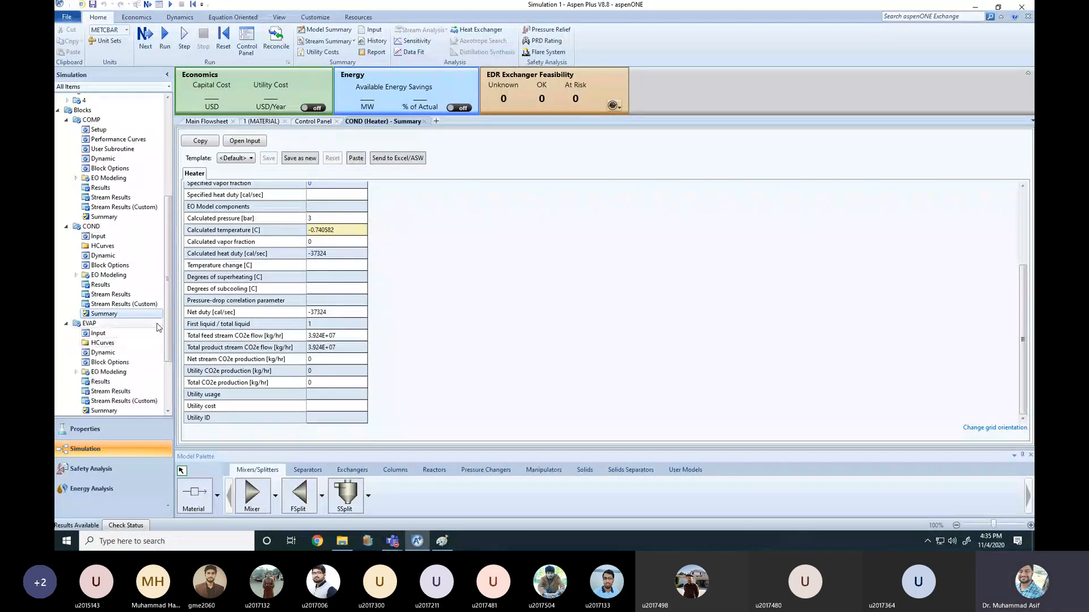
pyautogui.scroll(-3, 168, 306)
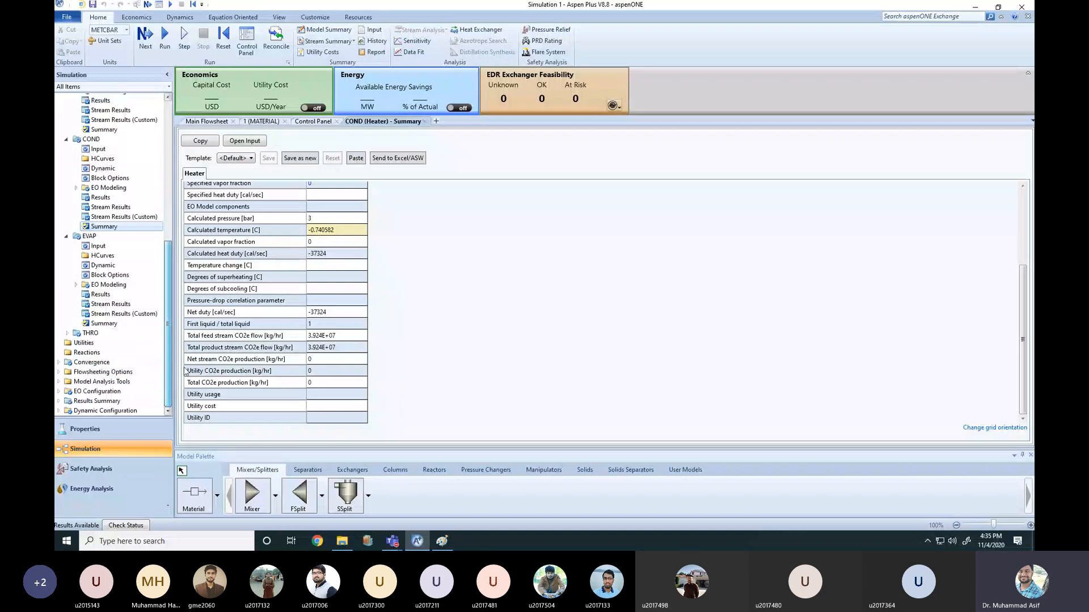
pyautogui.click(103, 315)
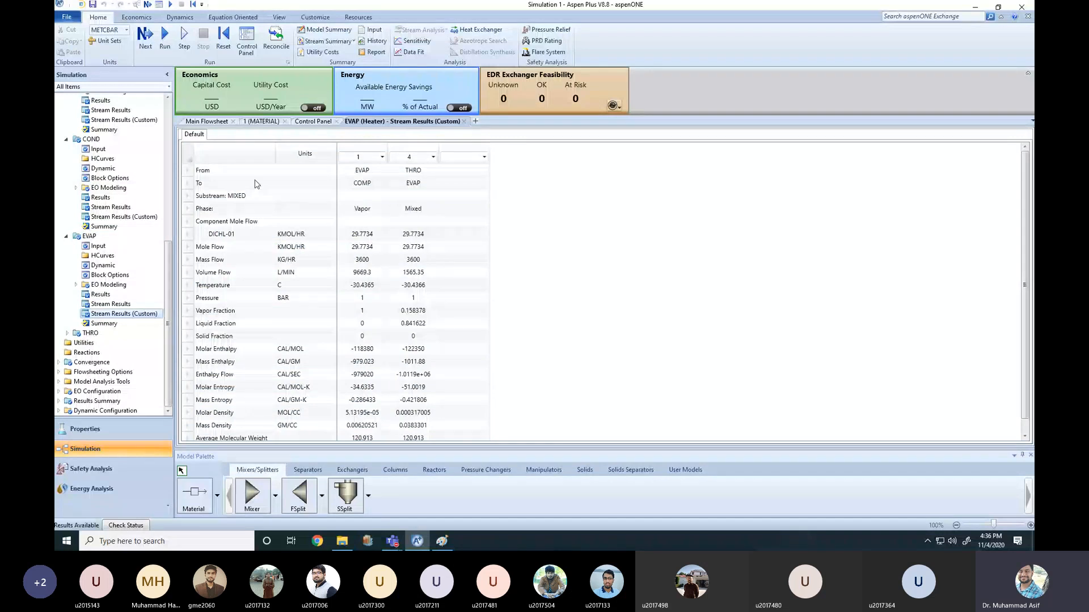
pyautogui.click(103, 306)
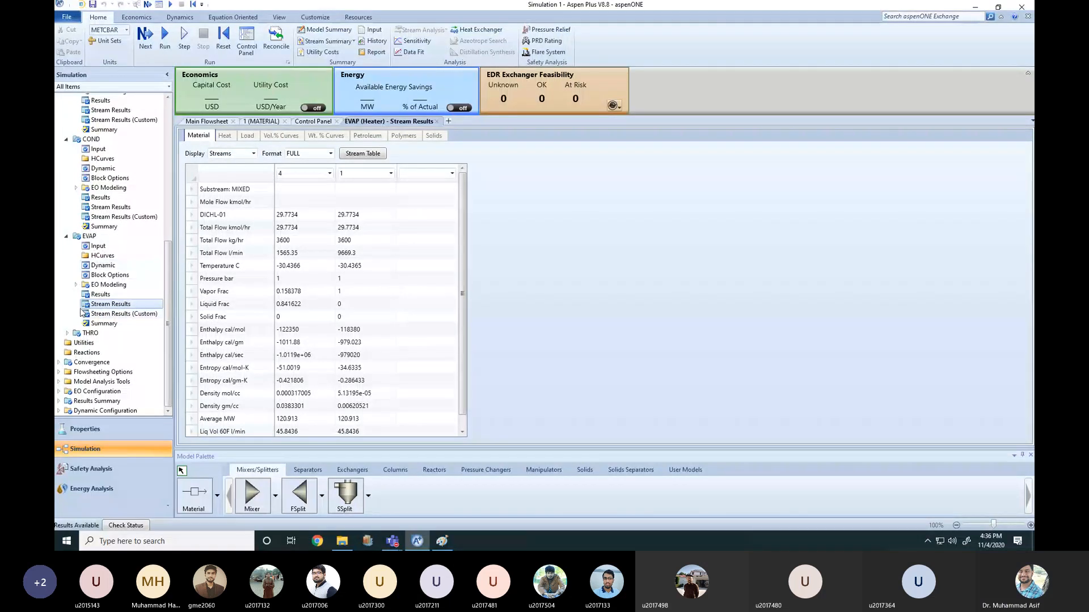
pyautogui.click(104, 323)
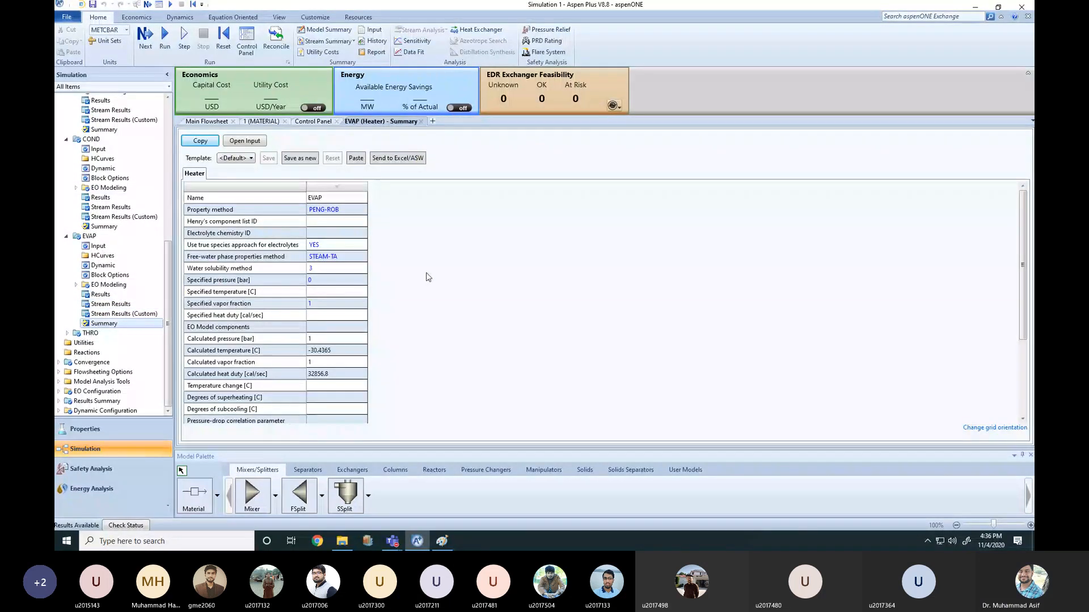
pyautogui.scroll(-2, 335, 309)
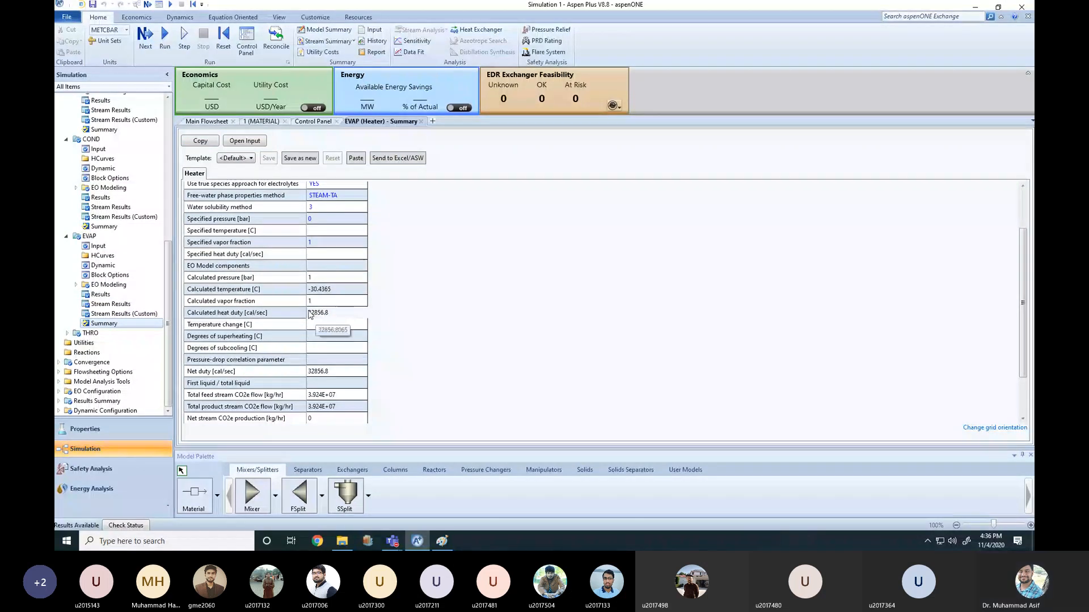
pyautogui.click(315, 314)
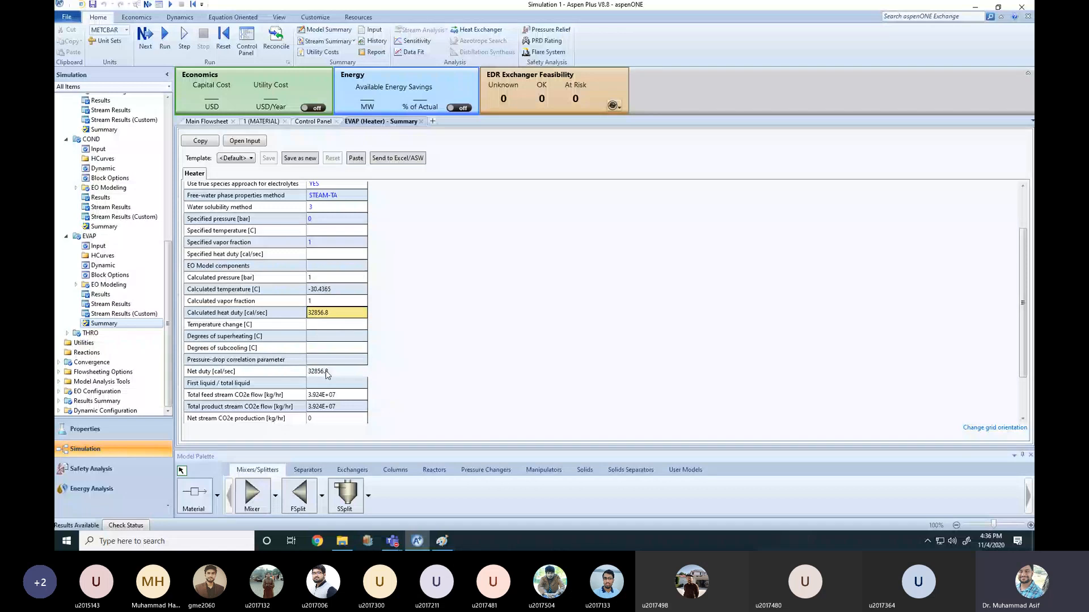
pyautogui.scroll(2, 324, 268)
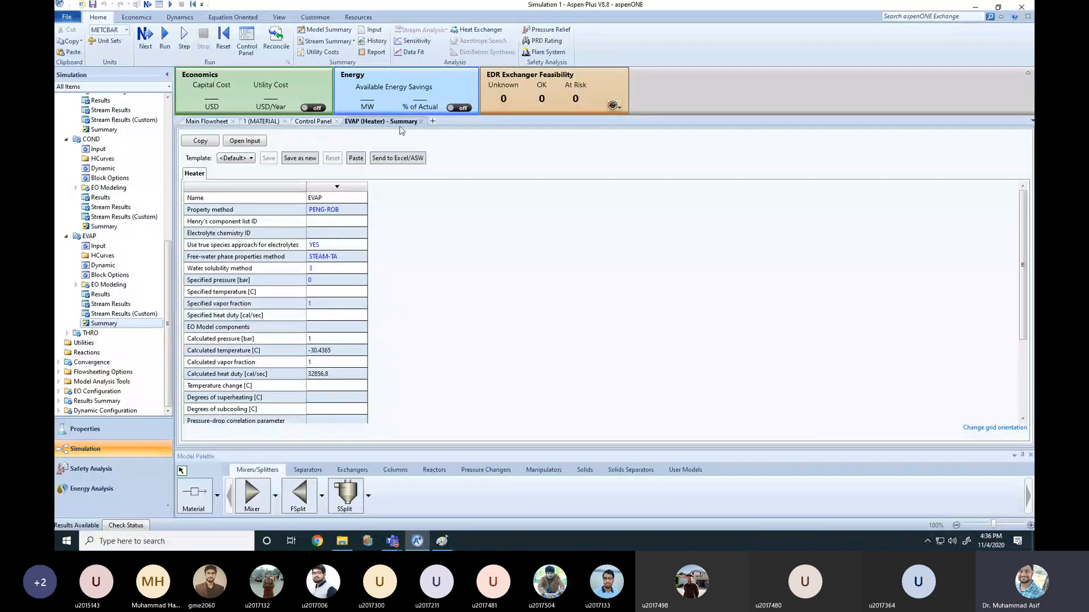
# - Close the EVAP summary, Control Panel and stream 1 forms, leaving only the main flowsheet open
pyautogui.click(421, 122)
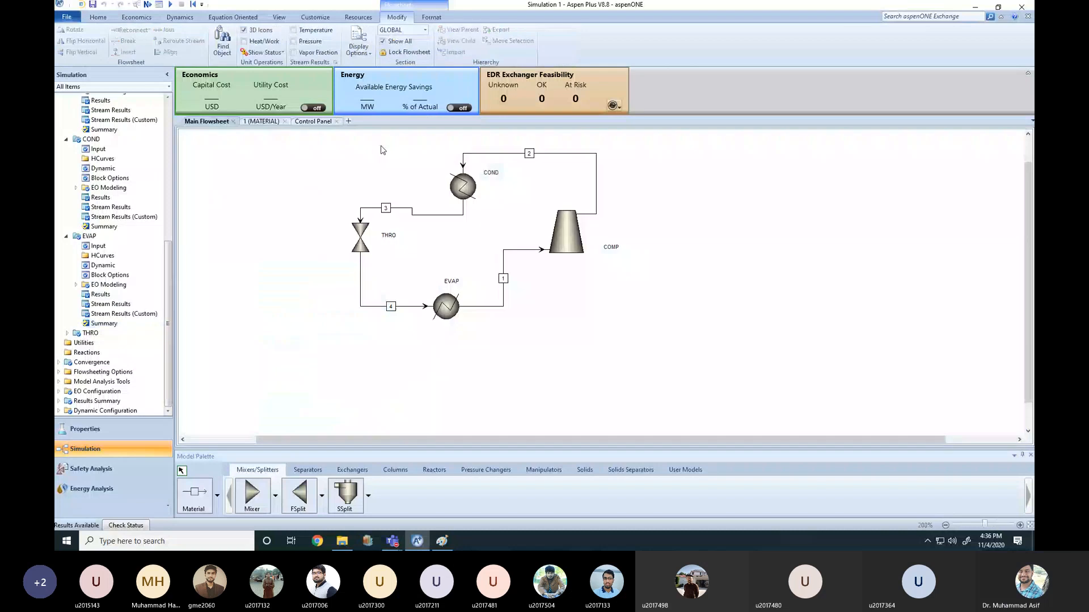
pyautogui.click(336, 121)
pyautogui.click(285, 121)
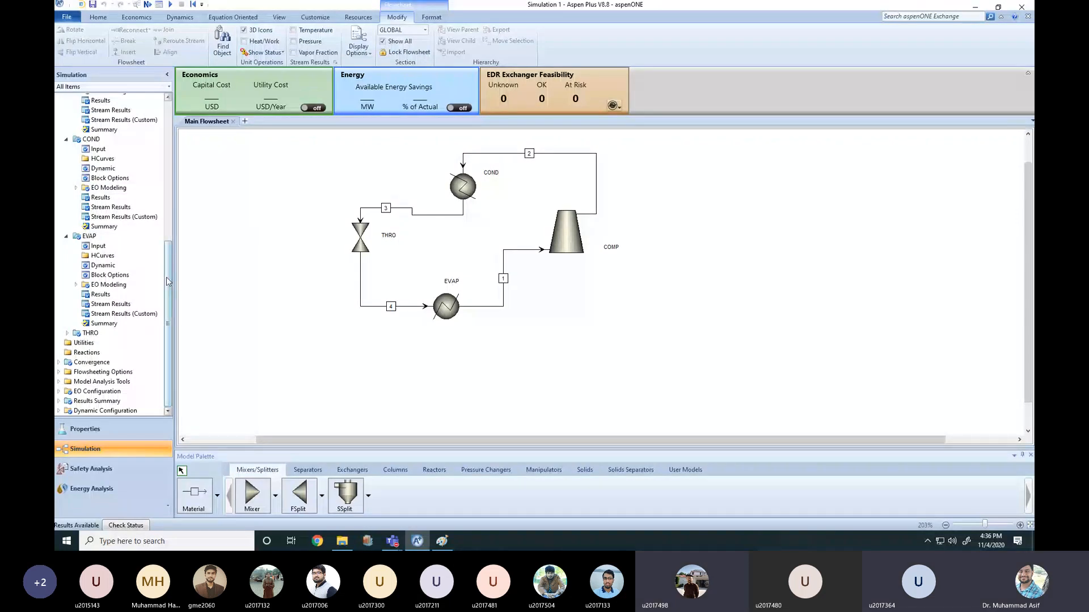
# - Review the simulation setup specifications, including the title, global unit set and global settings
pyautogui.scroll(10, 168, 281)
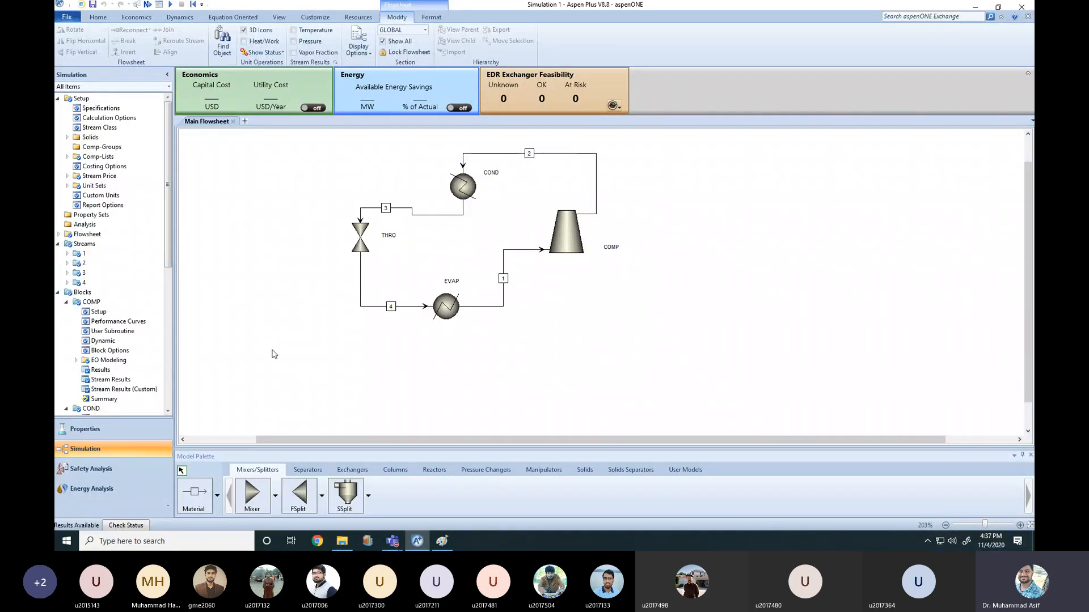
pyautogui.click(58, 99)
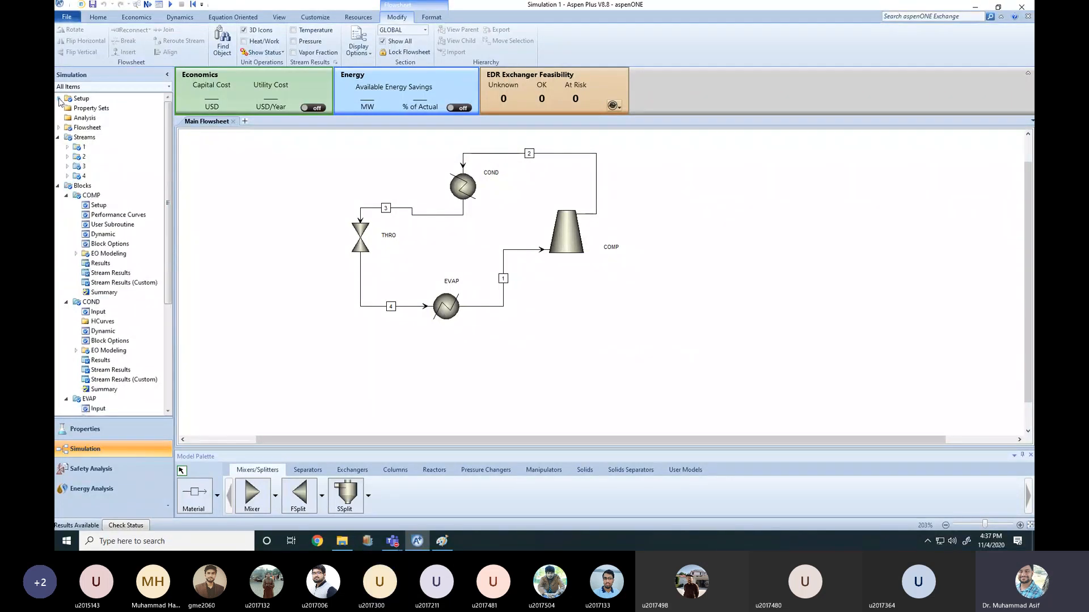
pyautogui.click(59, 99)
pyautogui.doubleClick(102, 108)
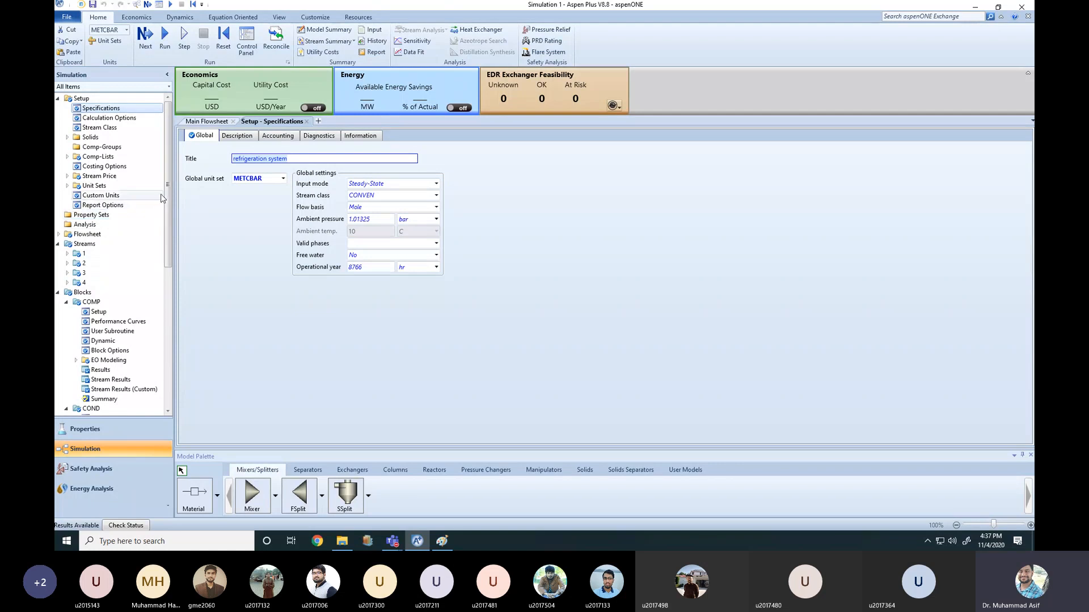
pyautogui.moveTo(170, 185); pyautogui.dragTo(168, 115)
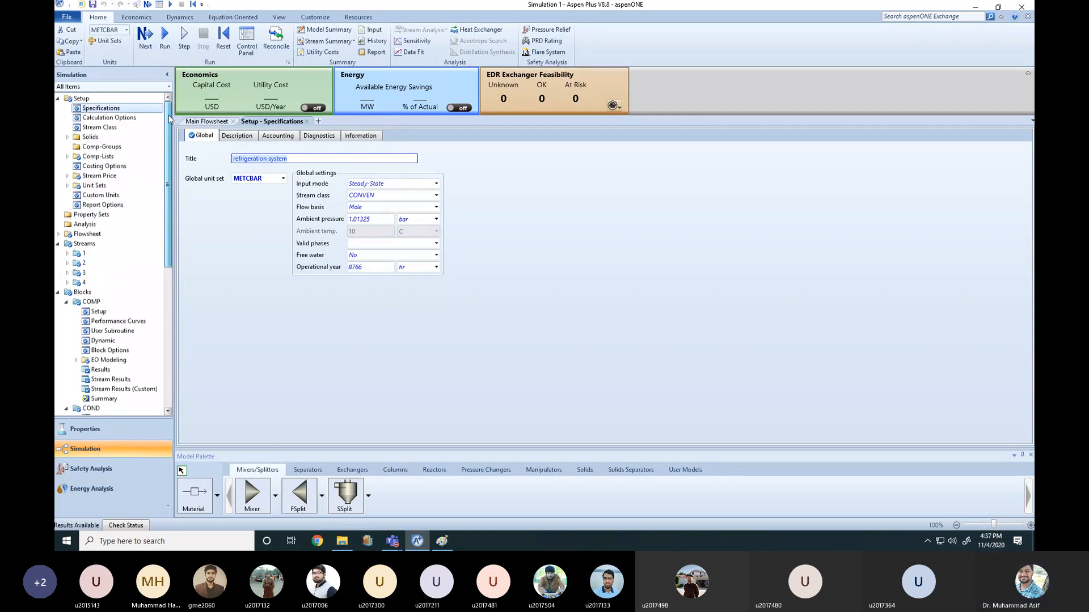
# - Delete the dichlorodifluoromethane component from the component specifications in the Properties environment
pyautogui.click(88, 432)
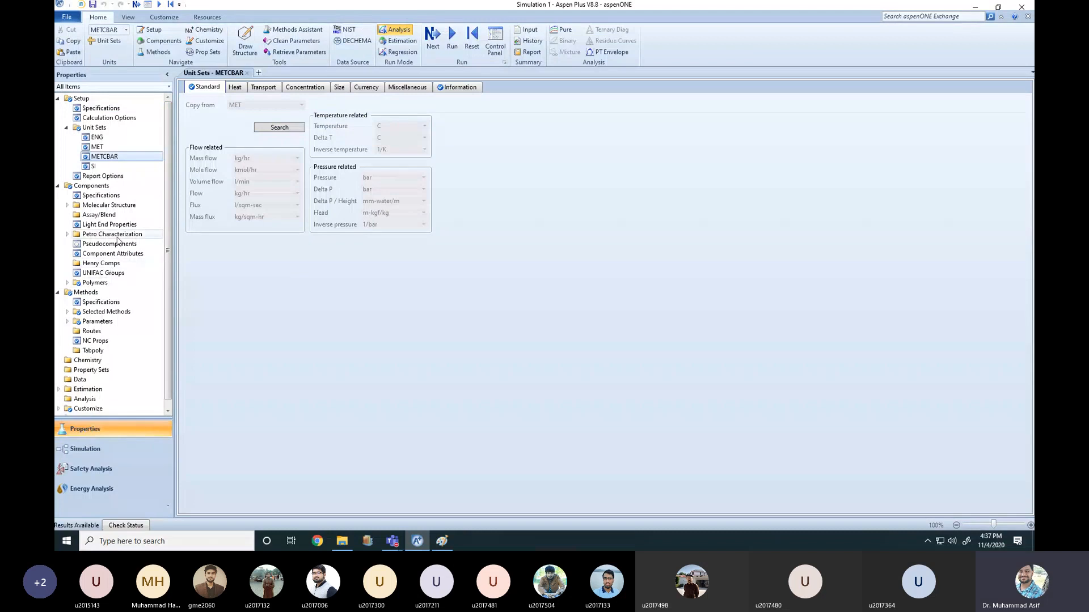
pyautogui.click(101, 195)
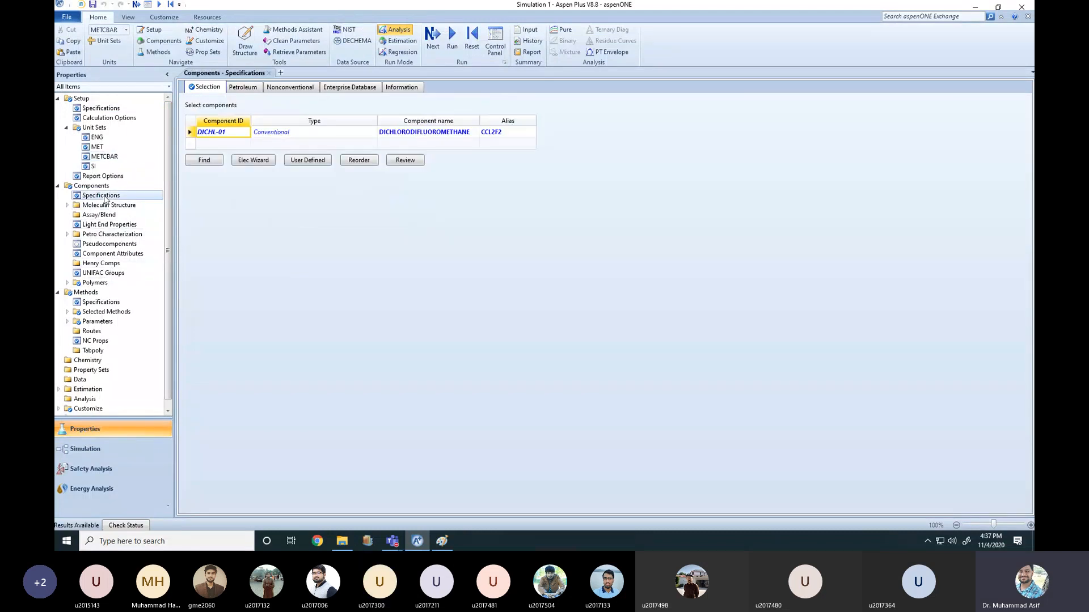
pyautogui.click(191, 133)
pyautogui.rightClick(192, 133)
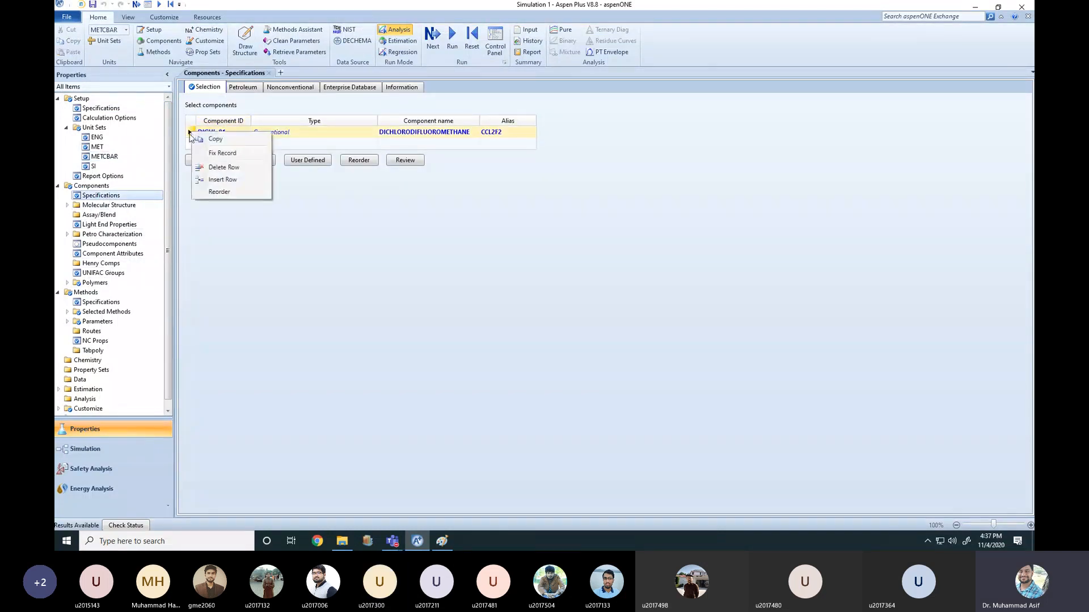
pyautogui.click(222, 168)
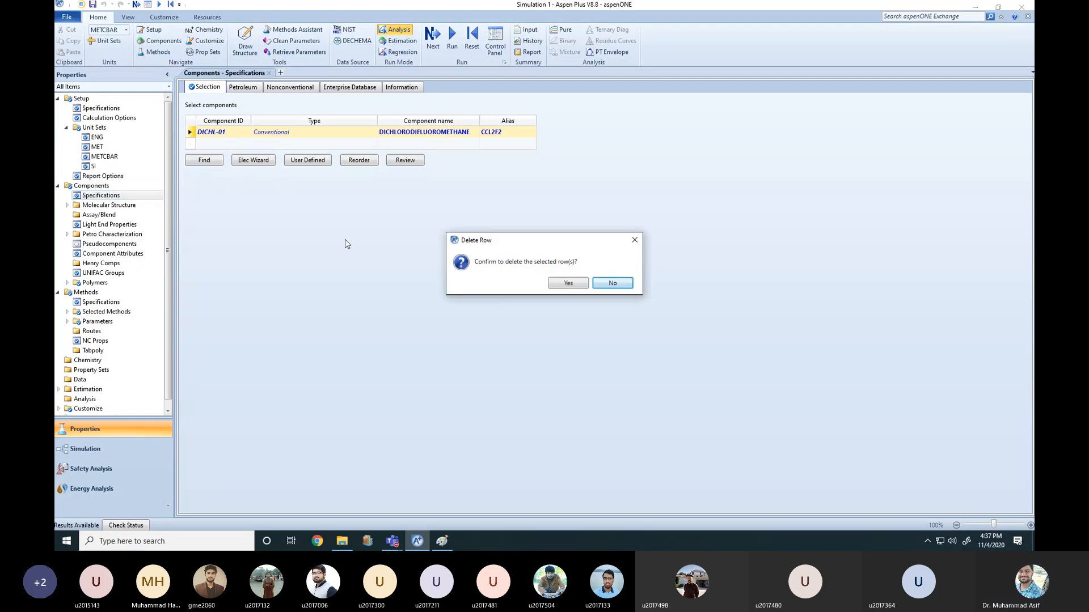
pyautogui.click(569, 284)
# - Search the component databanks for compounds containing propane, then enlarge the results window and widen the compound name column
pyautogui.click(203, 151)
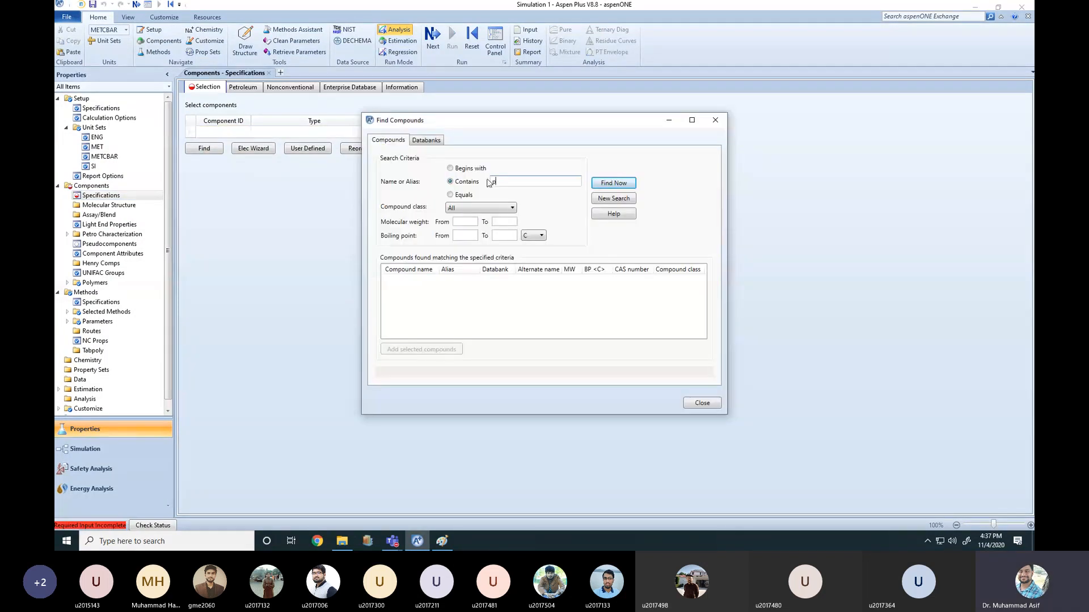
pyautogui.write('propane')
pyautogui.press('Return')
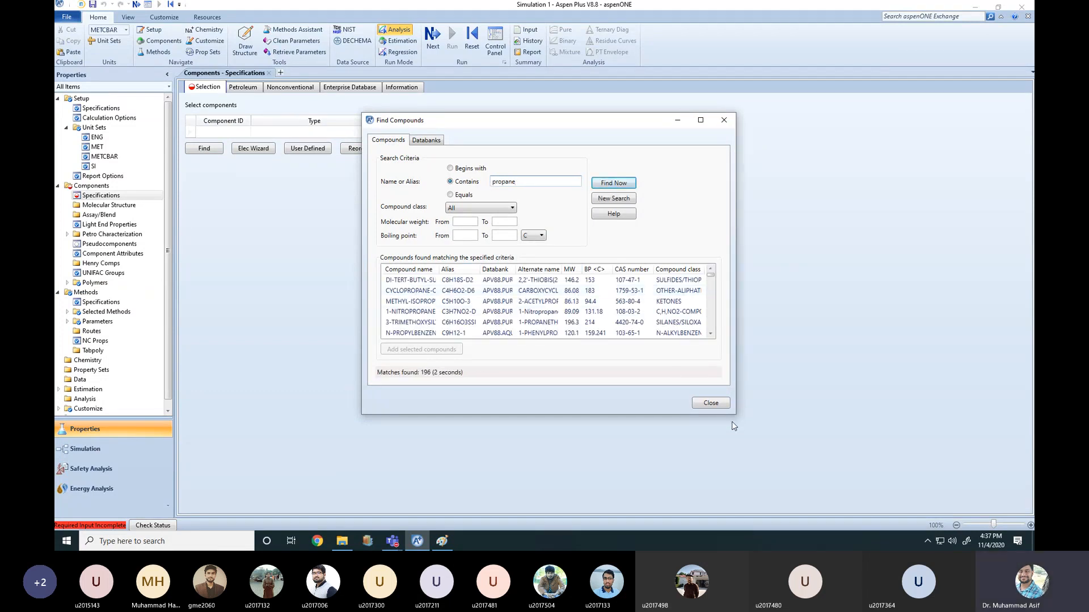
pyautogui.moveTo(735, 417); pyautogui.dragTo(979, 510)
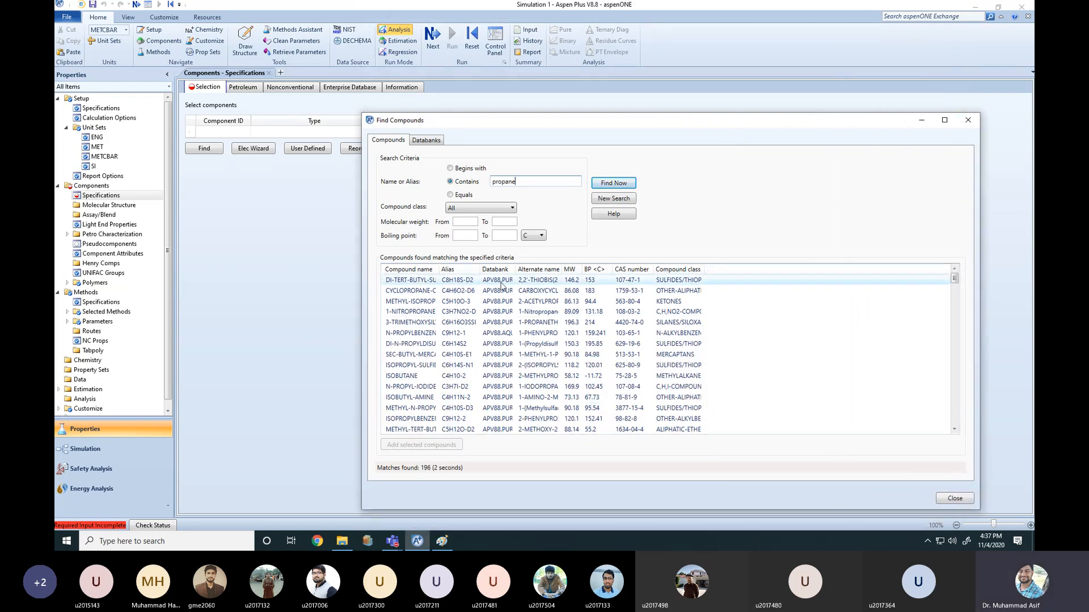
pyautogui.moveTo(441, 269); pyautogui.dragTo(527, 267)
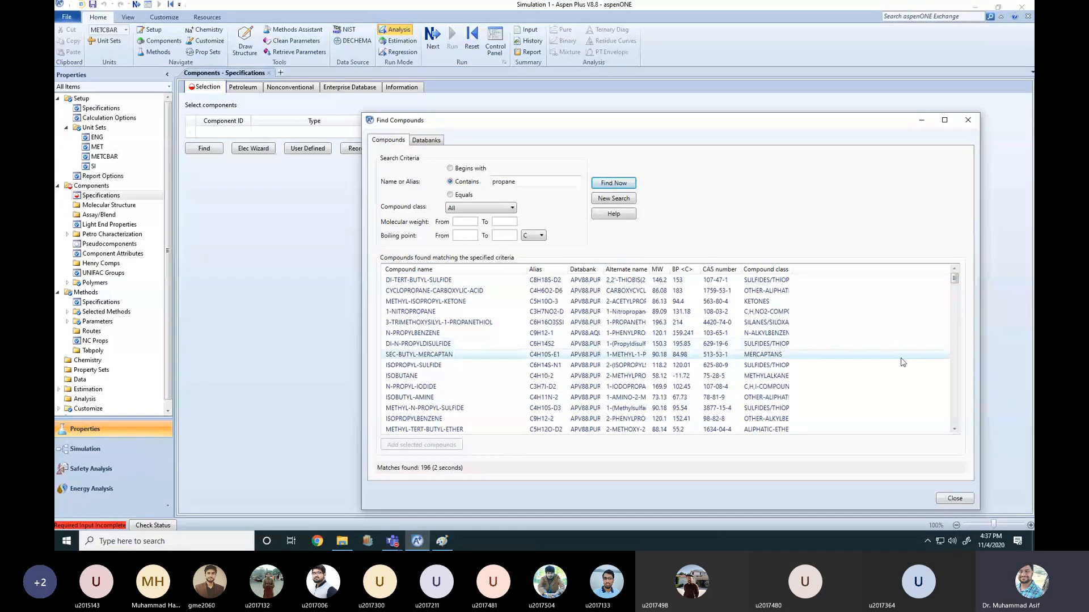
# - Look through the compounds matching propane for the plain propane entry, then close the compound search without adding anything
pyautogui.click(955, 430)
pyautogui.click(955, 430)
pyautogui.click(954, 430)
pyautogui.click(955, 430)
pyautogui.click(955, 429)
pyautogui.click(954, 430)
pyautogui.click(955, 430)
pyautogui.click(954, 430)
pyautogui.click(955, 430)
pyautogui.click(955, 430)
pyautogui.click(955, 430)
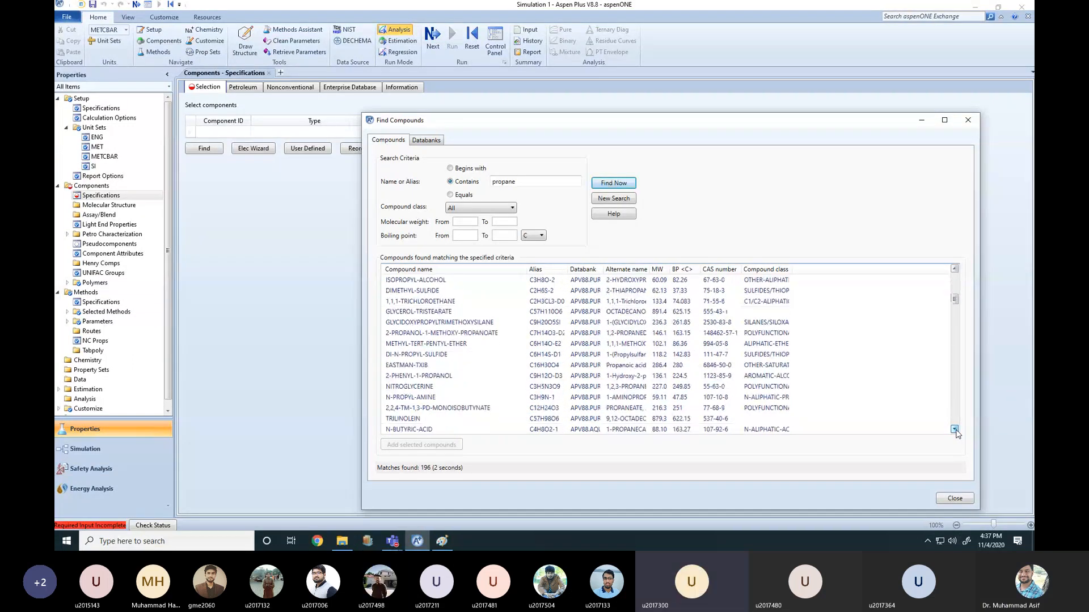
pyautogui.click(955, 430)
pyautogui.click(955, 429)
pyautogui.click(954, 430)
pyautogui.click(955, 430)
pyautogui.click(955, 430)
pyautogui.click(955, 430)
pyautogui.click(955, 430)
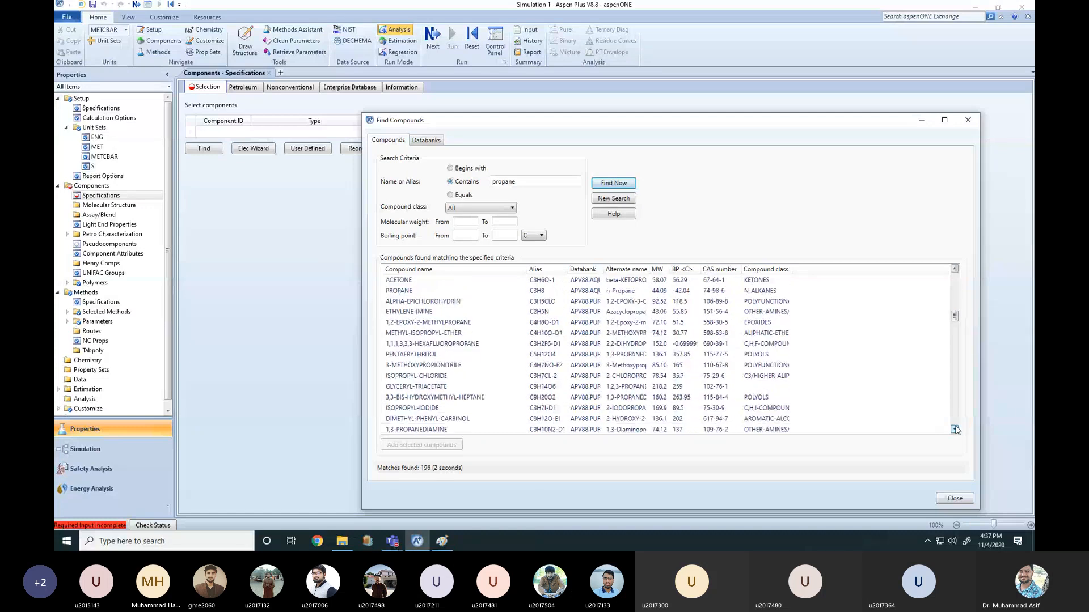
pyautogui.moveTo(955, 318); pyautogui.dragTo(958, 269)
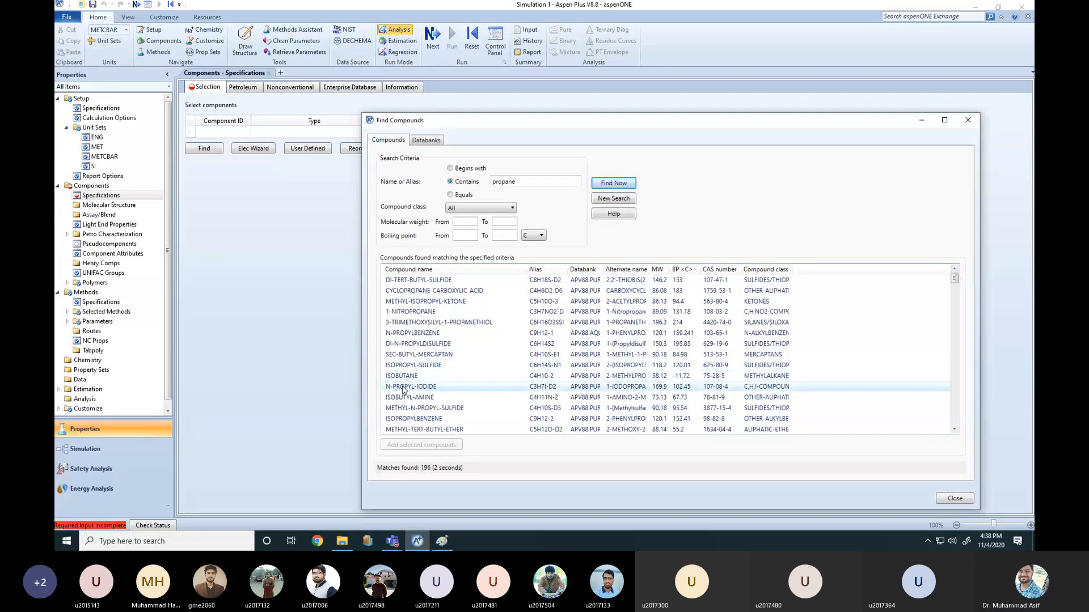
pyautogui.click(955, 429)
pyautogui.click(954, 430)
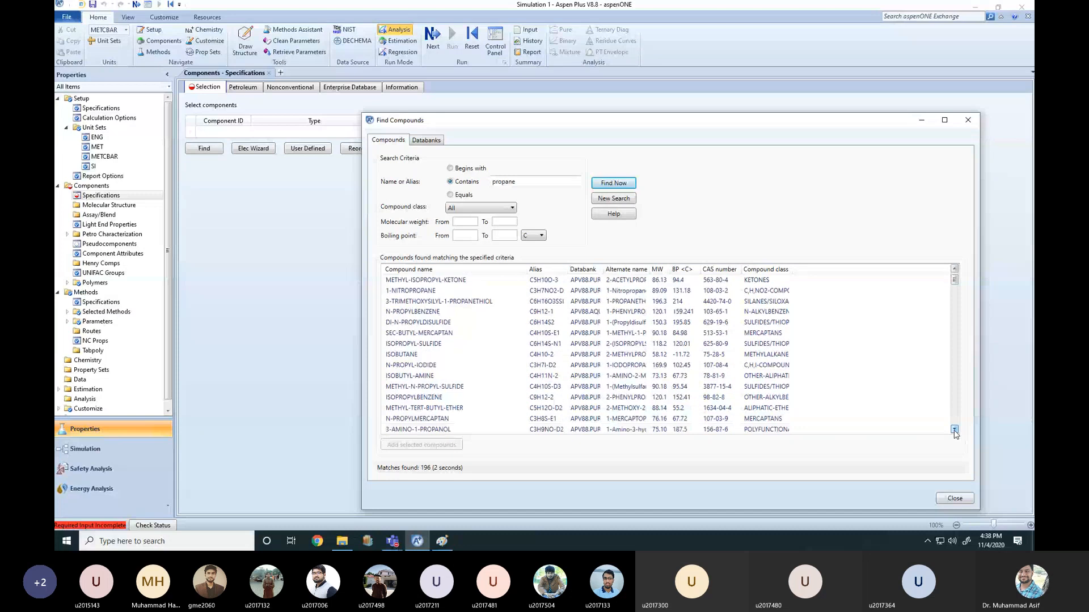
pyautogui.click(955, 430)
pyautogui.click(955, 429)
pyautogui.click(955, 430)
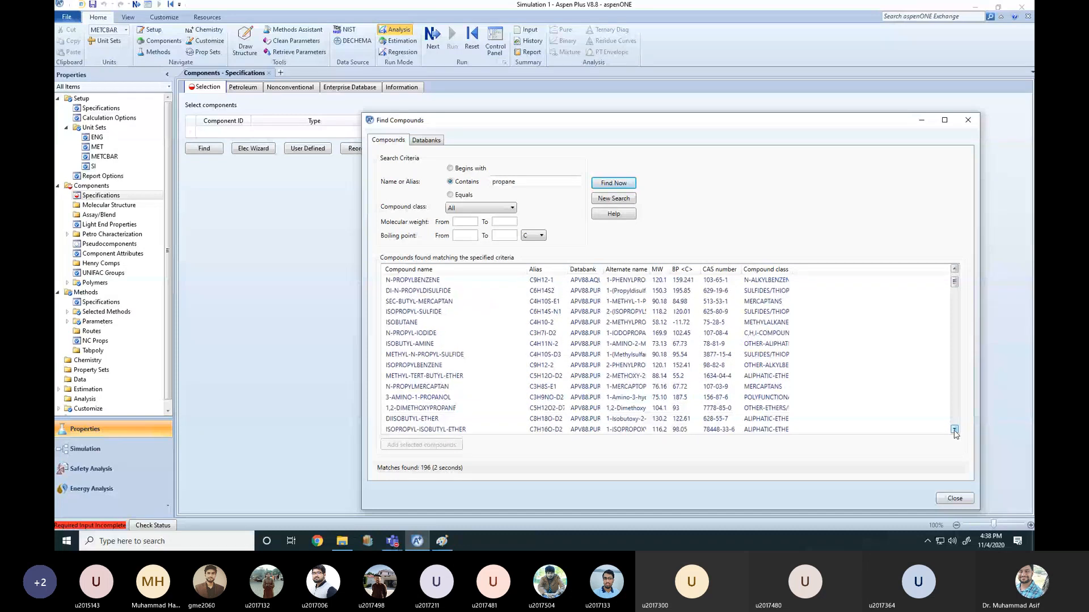
pyautogui.click(954, 430)
pyautogui.click(955, 430)
pyautogui.click(955, 430)
pyautogui.click(955, 429)
pyautogui.click(955, 430)
pyautogui.click(955, 430)
pyautogui.click(955, 430)
pyautogui.click(955, 429)
pyautogui.click(955, 430)
pyautogui.click(955, 430)
pyautogui.click(955, 430)
pyautogui.click(955, 430)
pyautogui.click(955, 430)
pyautogui.click(954, 430)
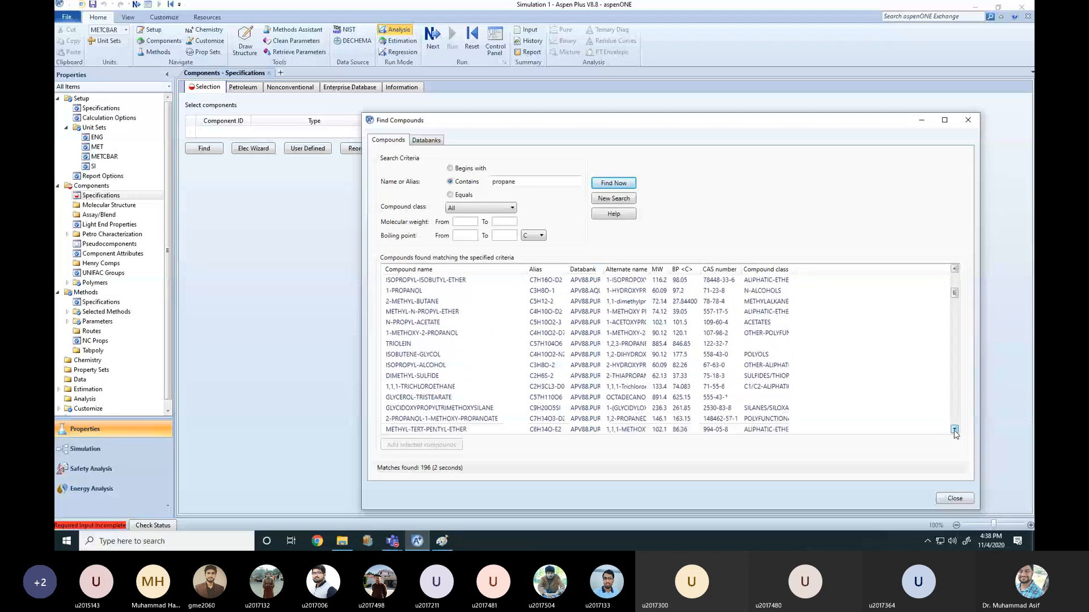
pyautogui.click(955, 430)
pyautogui.click(955, 430)
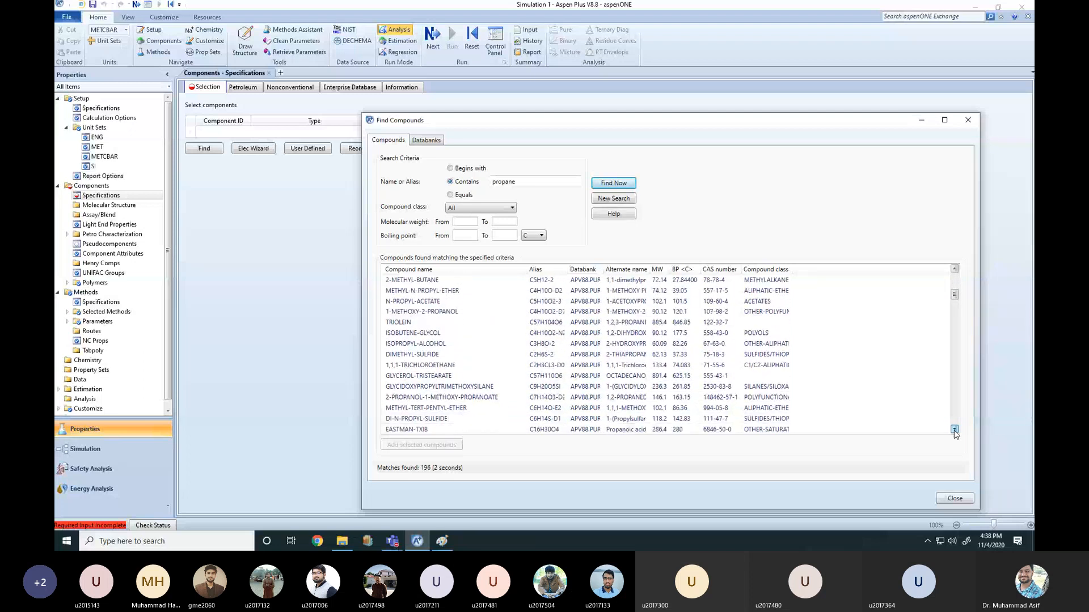
pyautogui.scroll(-3, 955, 432)
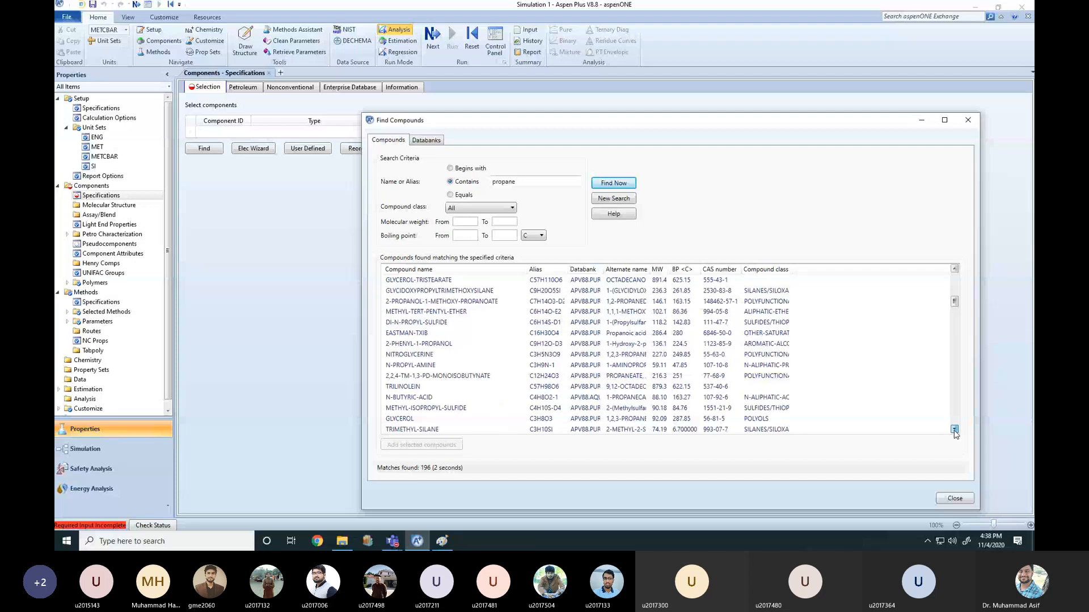
pyautogui.scroll(-5, 955, 432)
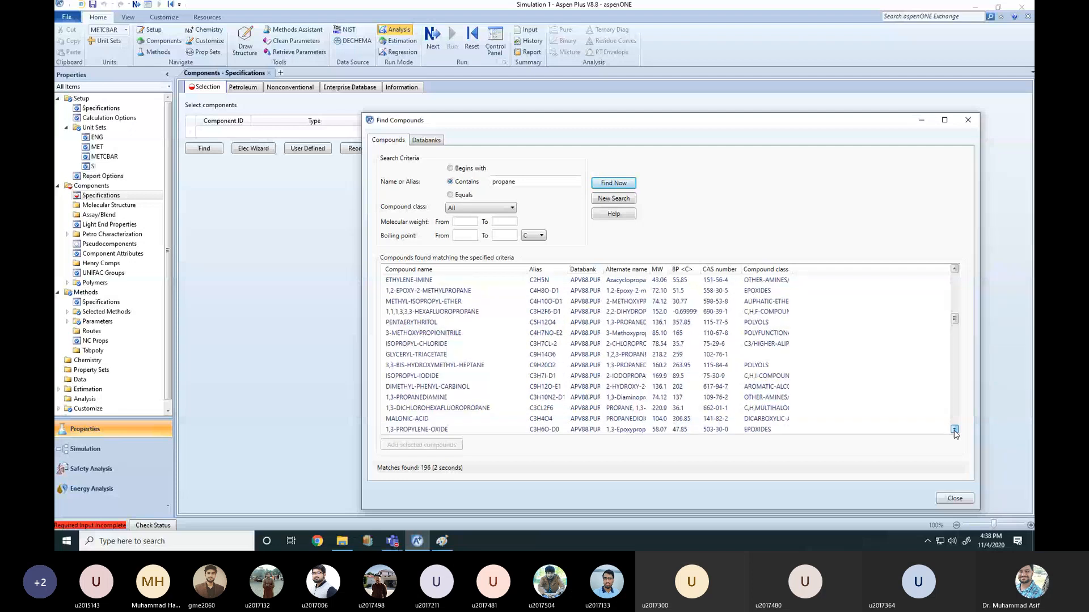
pyautogui.scroll(-10, 955, 432)
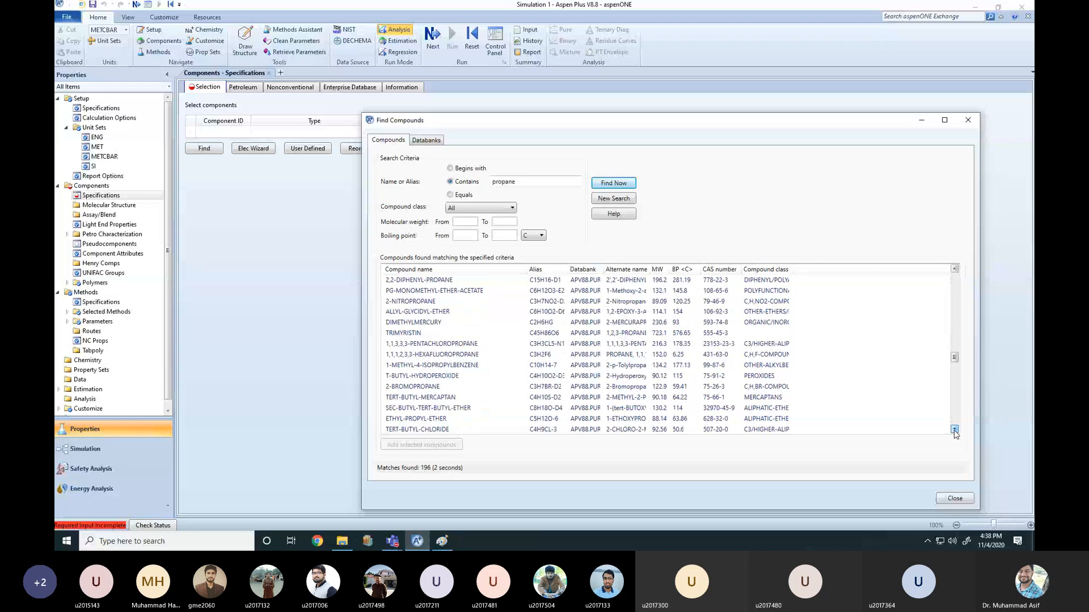
pyautogui.click(955, 432)
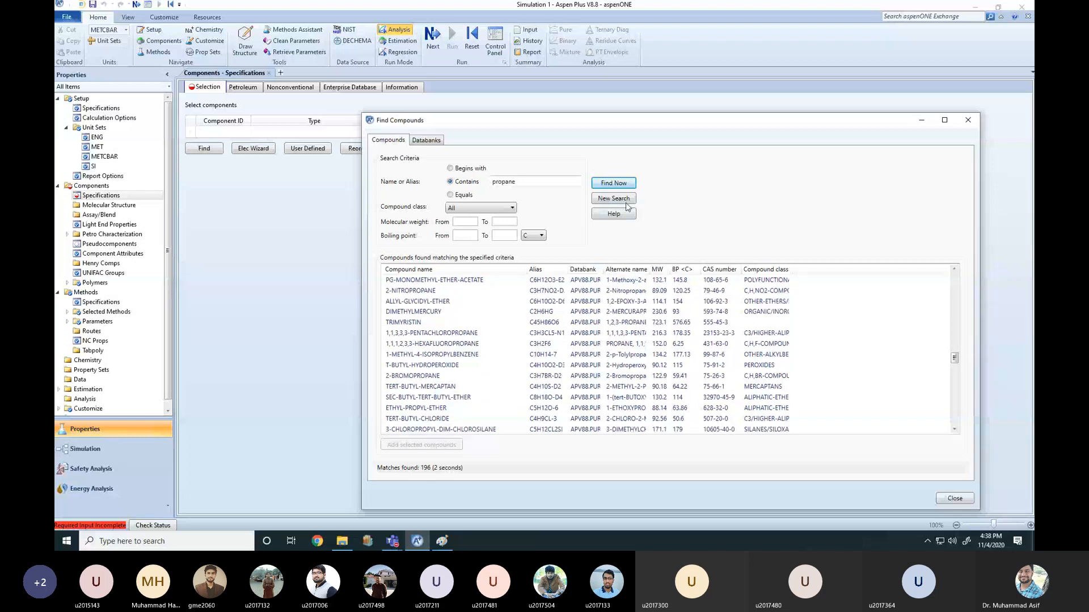
pyautogui.click(966, 121)
# - Add PROPANE as the component in the component selection table
pyautogui.click(223, 133)
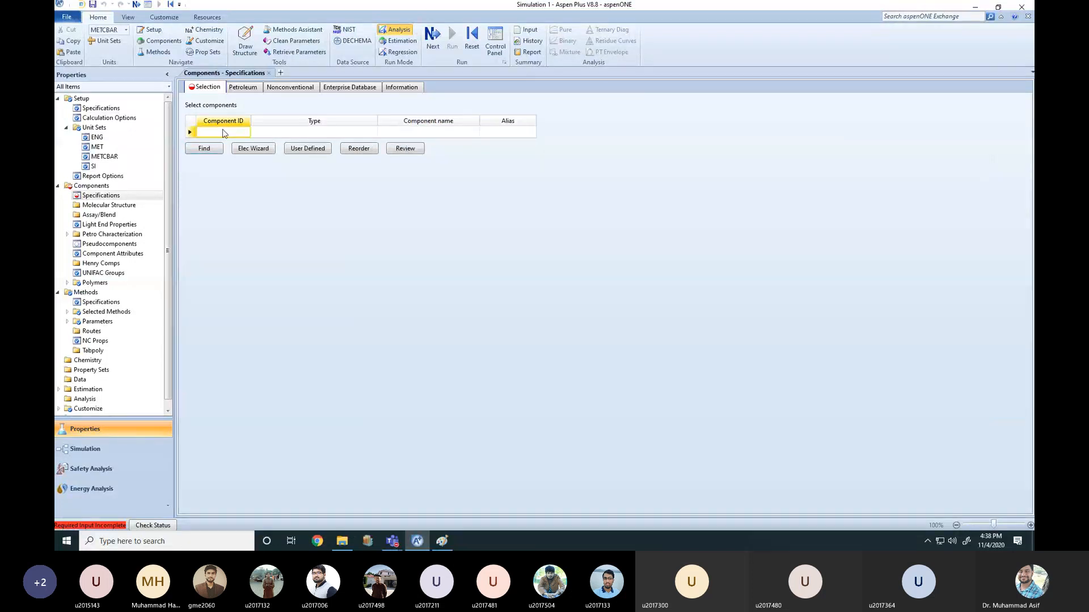
pyautogui.write('PROPANE')
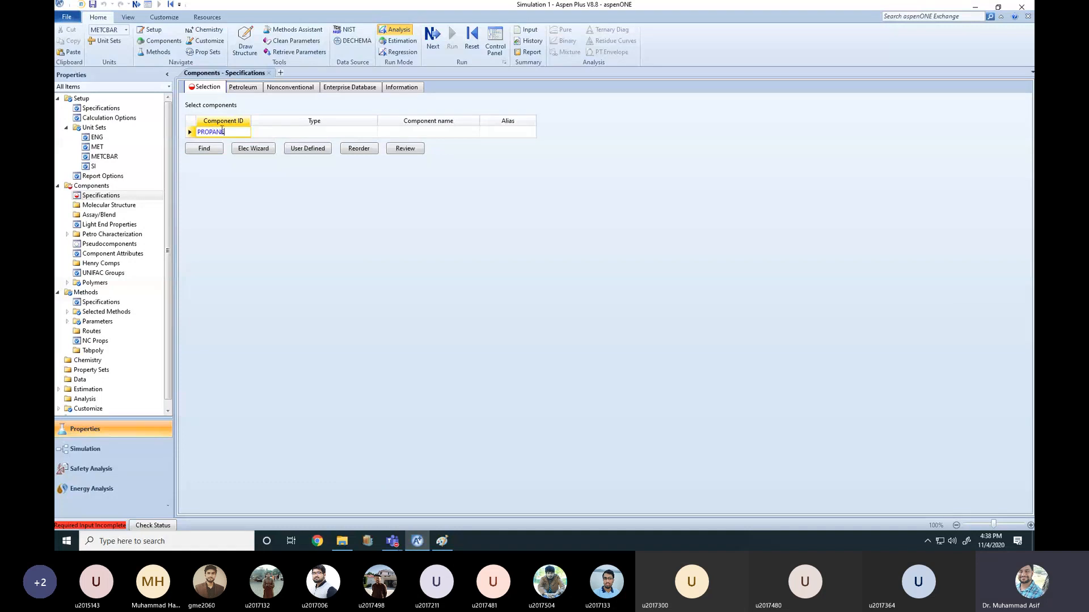
pyautogui.press('Return')
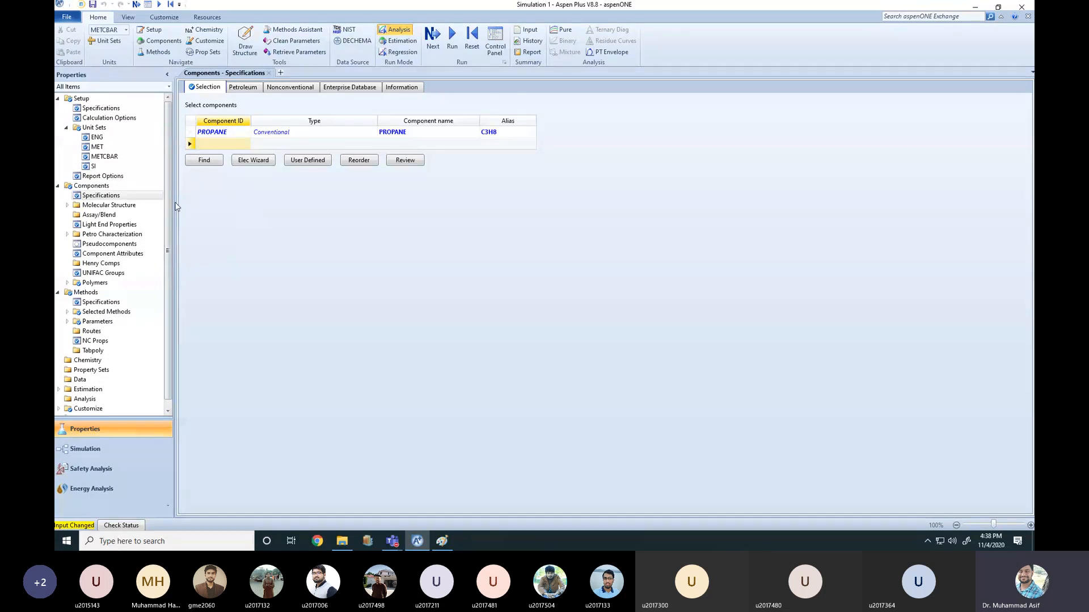
# - Try SI as the global unit set in the setup specifications, then switch it back to METCBAR
pyautogui.click(98, 148)
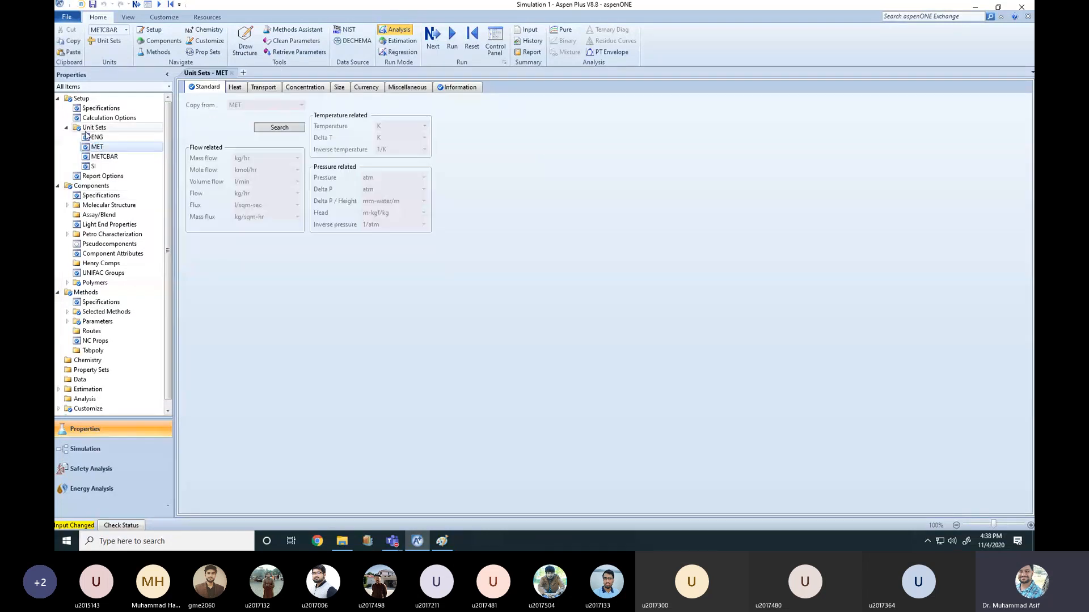
pyautogui.click(115, 108)
pyautogui.click(279, 131)
pyautogui.click(256, 161)
pyautogui.click(282, 130)
pyautogui.click(247, 170)
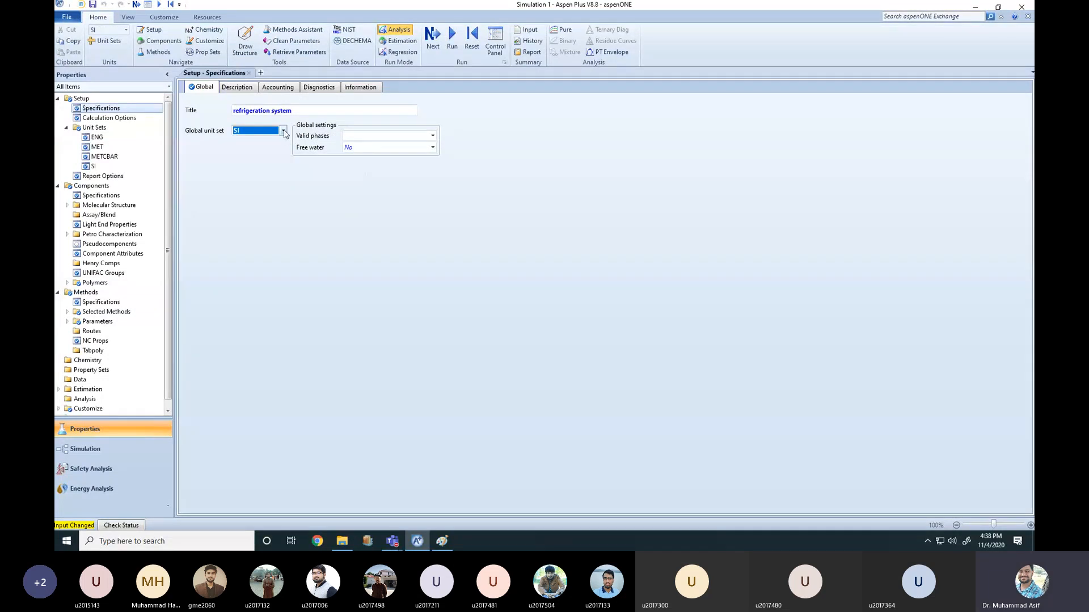
pyautogui.click(282, 130)
pyautogui.click(258, 162)
# - Check the METCBAR unit set, then set the global unit set to SI in the setup specifications
pyautogui.click(105, 157)
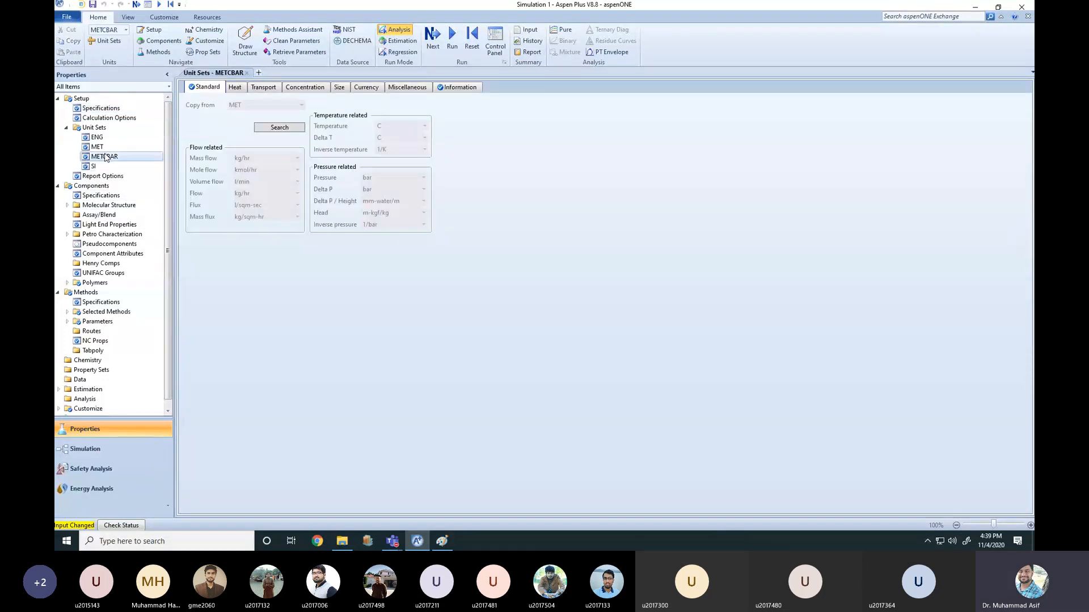
pyautogui.rightClick(106, 158)
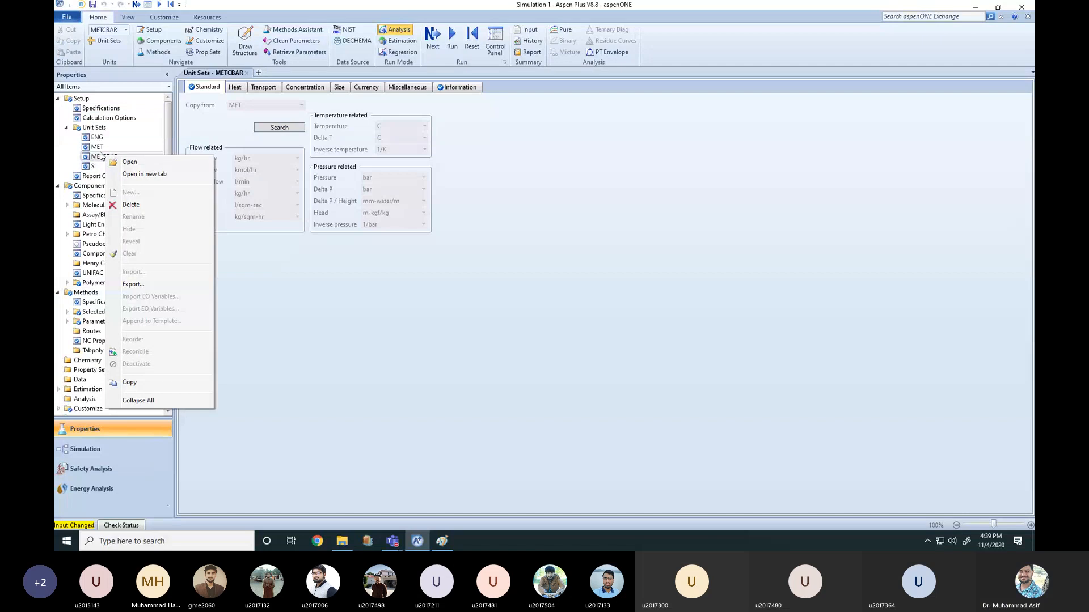
pyautogui.click(86, 109)
pyautogui.click(283, 130)
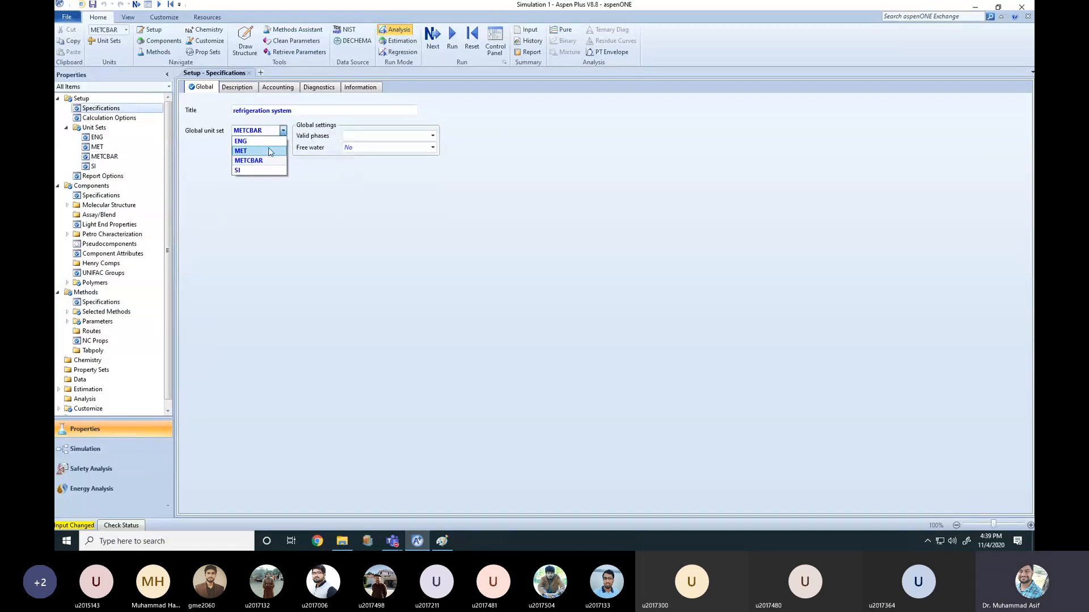
pyautogui.click(243, 171)
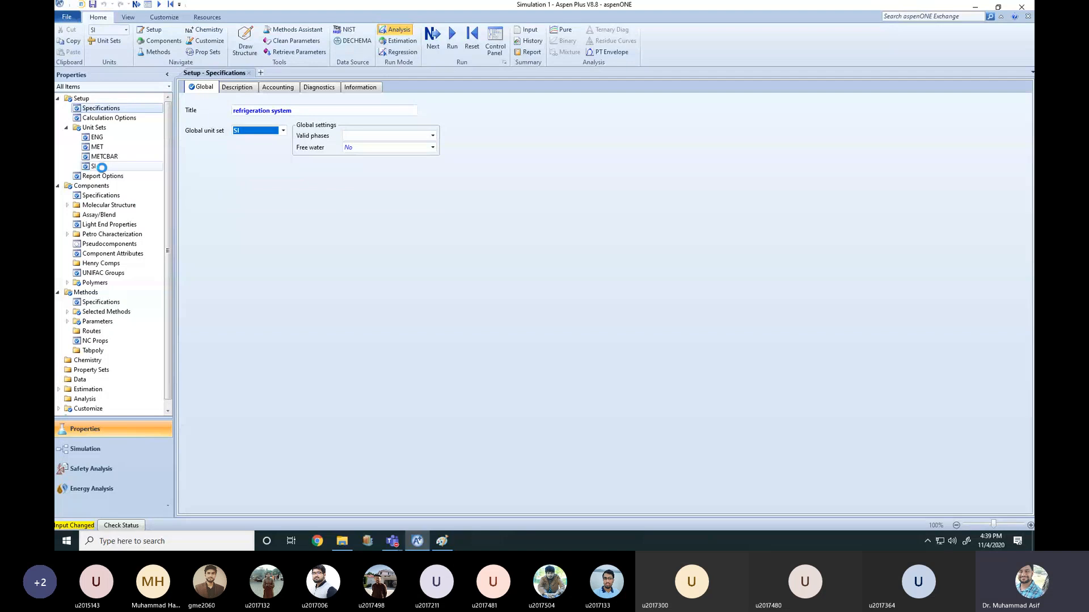
# - In the METCBAR unit set's heat units, set enthalpy to J/kg, enthalpy flow to kW and mass enthalpy to J/kg
pyautogui.click(102, 167)
pyautogui.click(106, 157)
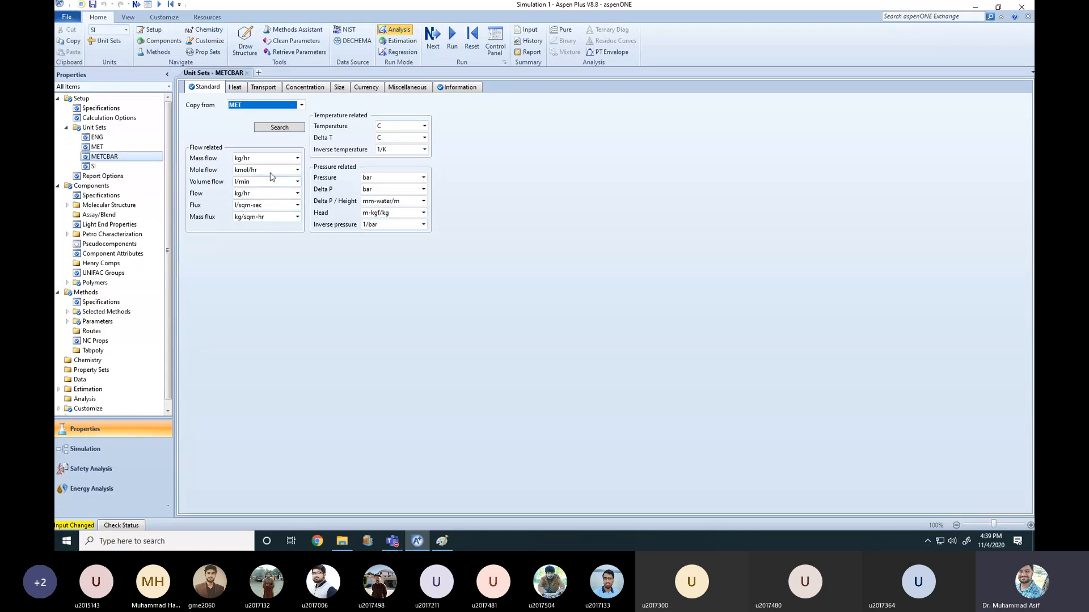
pyautogui.click(236, 90)
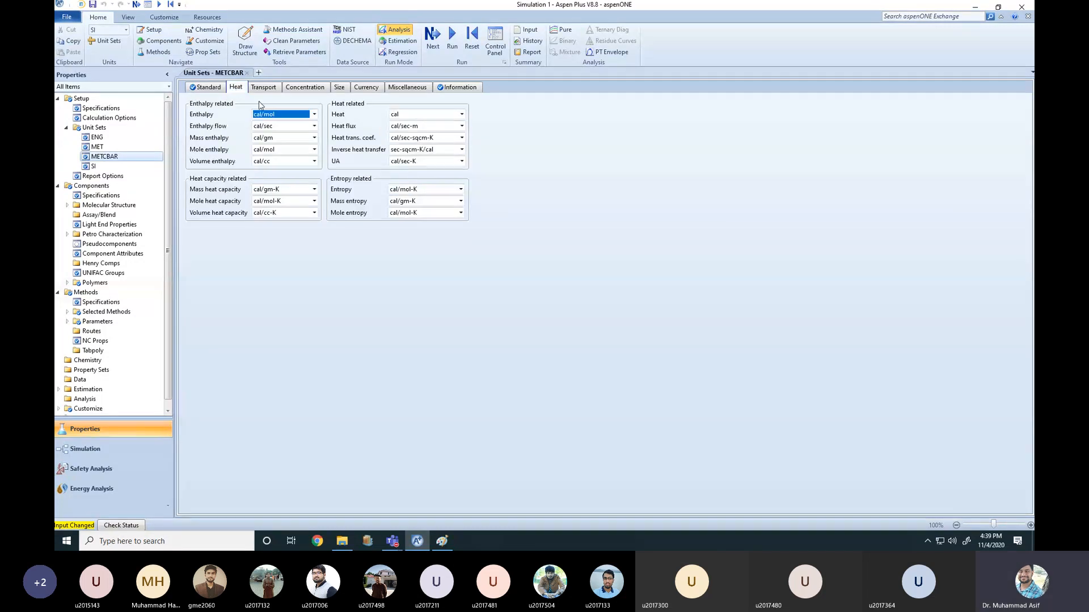
pyautogui.click(314, 114)
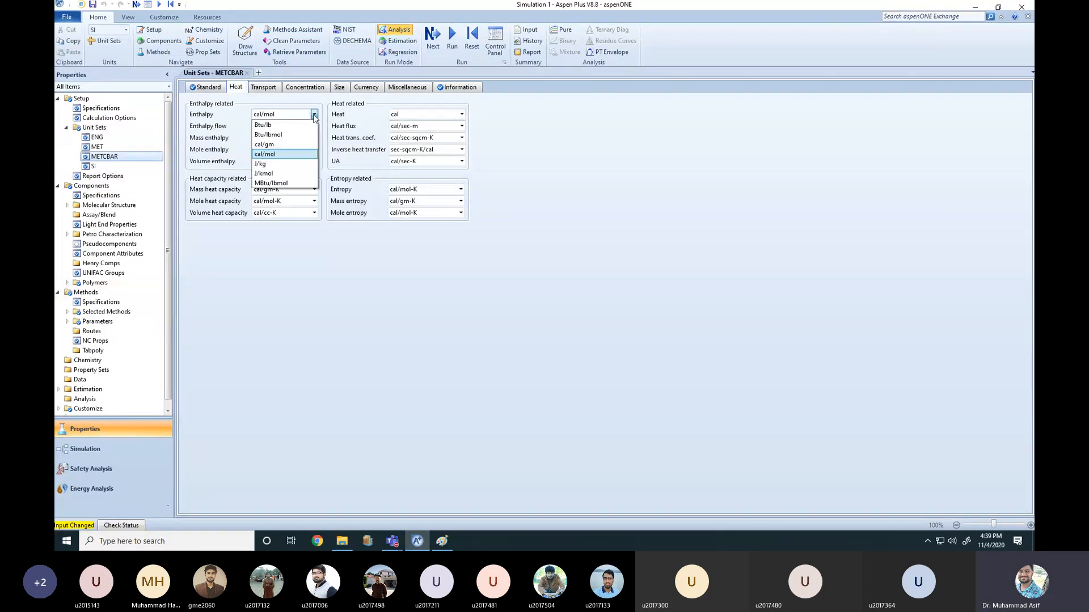
pyautogui.click(265, 165)
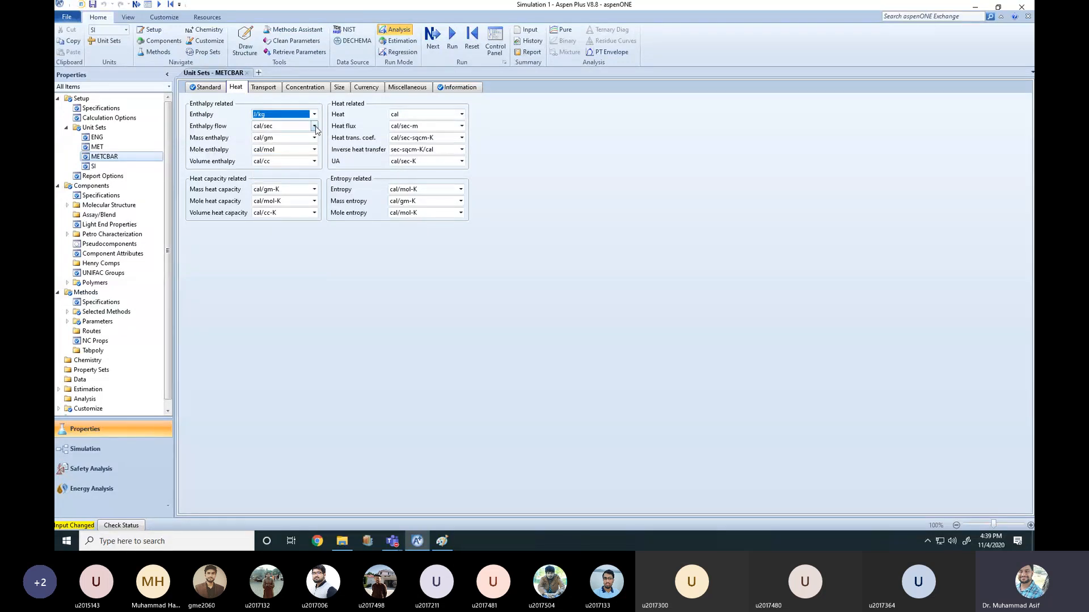
pyautogui.click(315, 125)
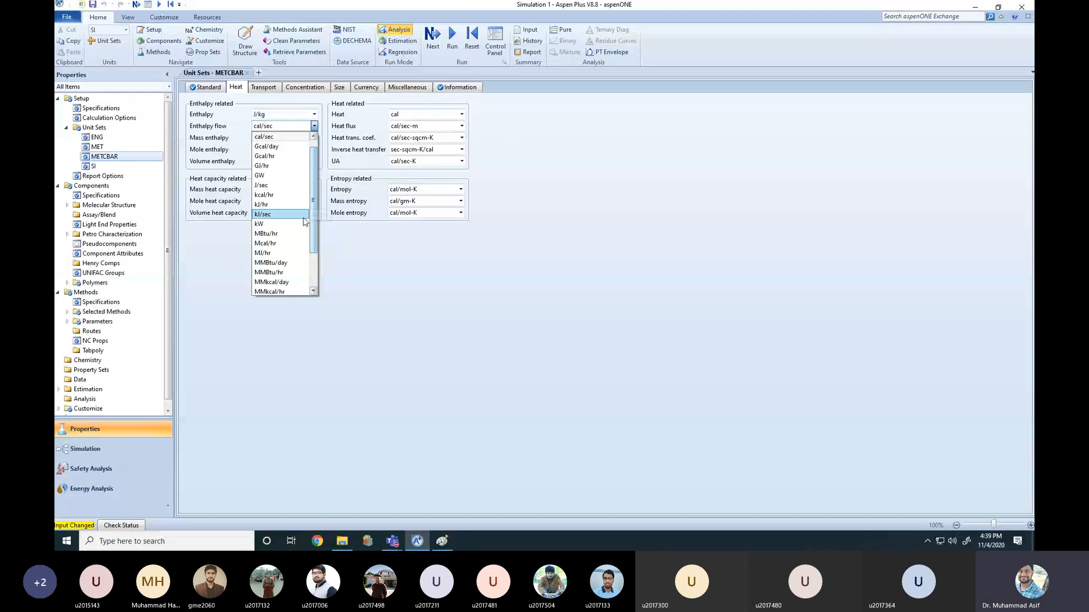
pyautogui.click(263, 225)
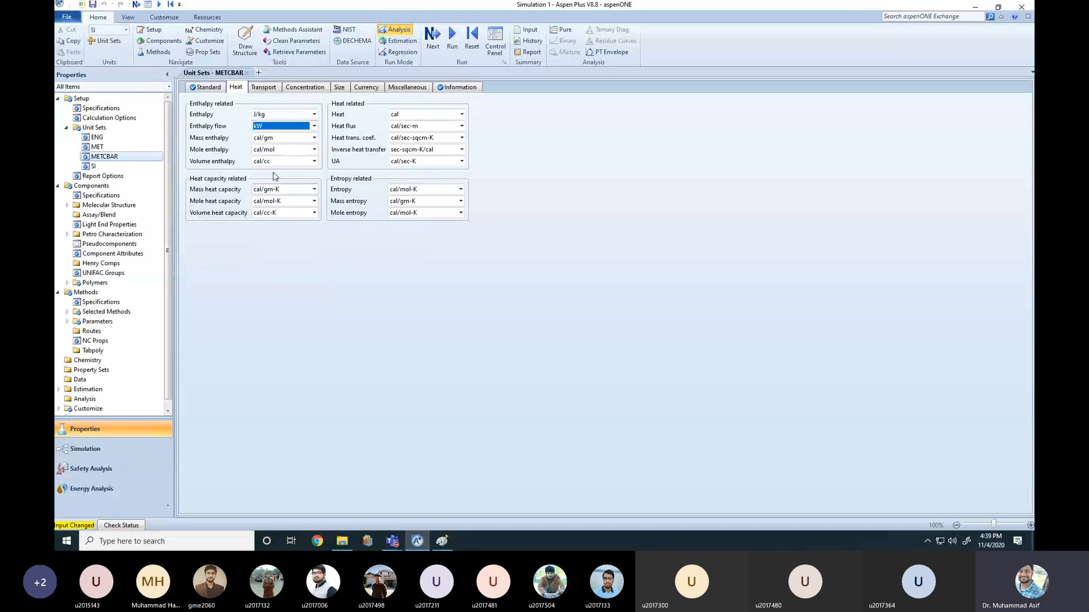
pyautogui.click(315, 138)
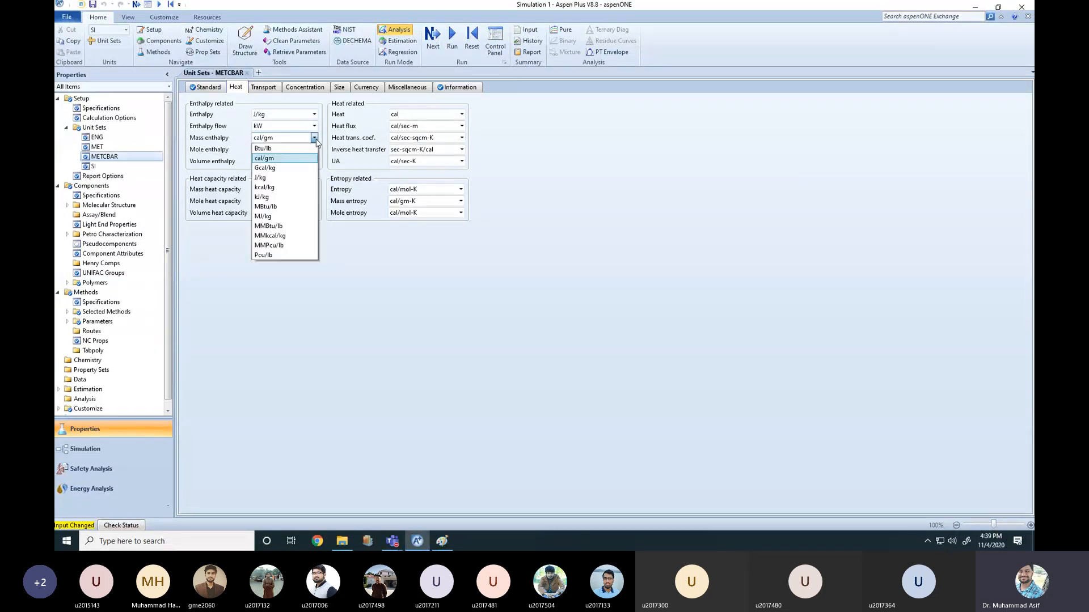
pyautogui.click(270, 177)
# - In the METCBAR unit set's heat-related units, set heat to kJ and heat flux to Watt/m
pyautogui.click(462, 114)
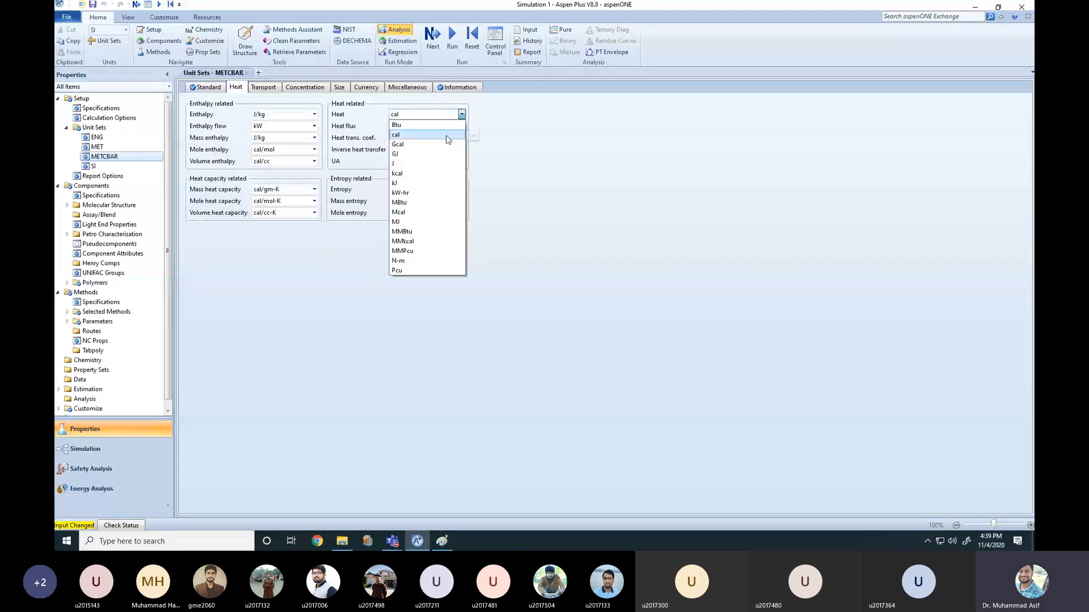
pyautogui.click(394, 182)
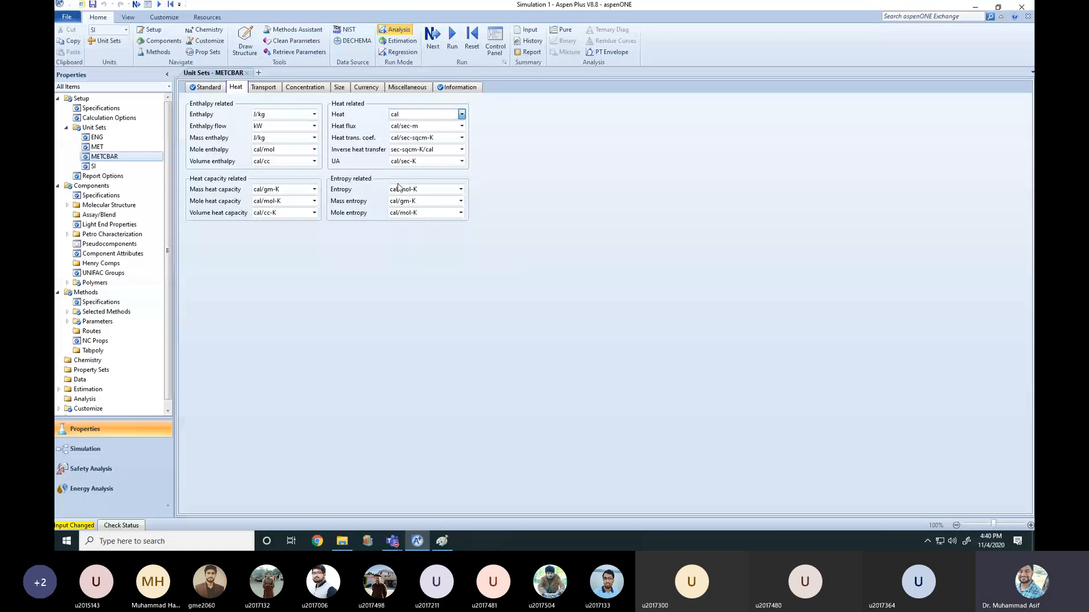
pyautogui.click(457, 126)
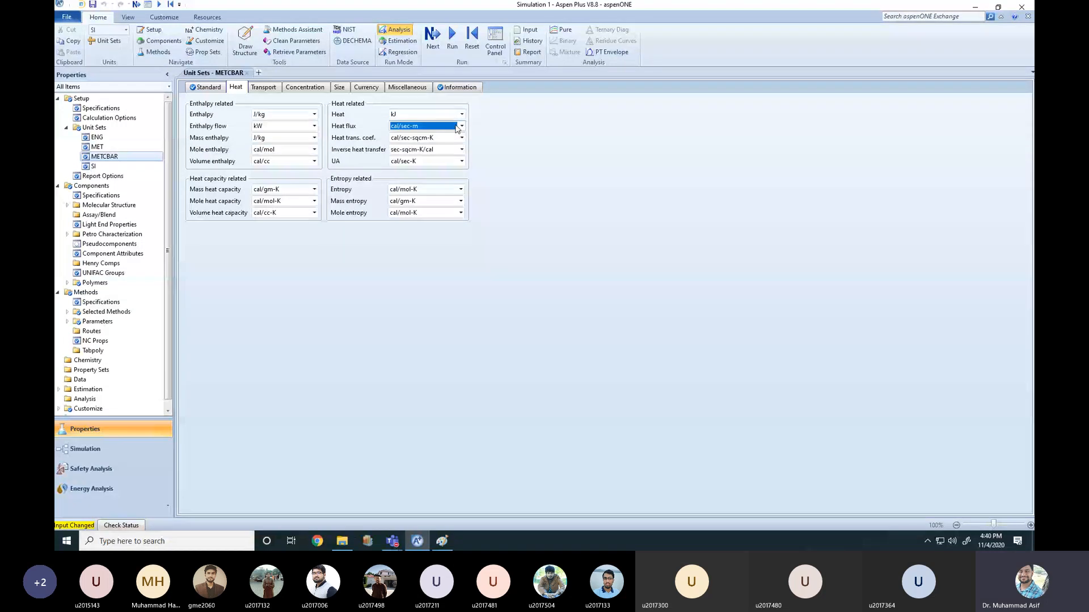
pyautogui.click(461, 127)
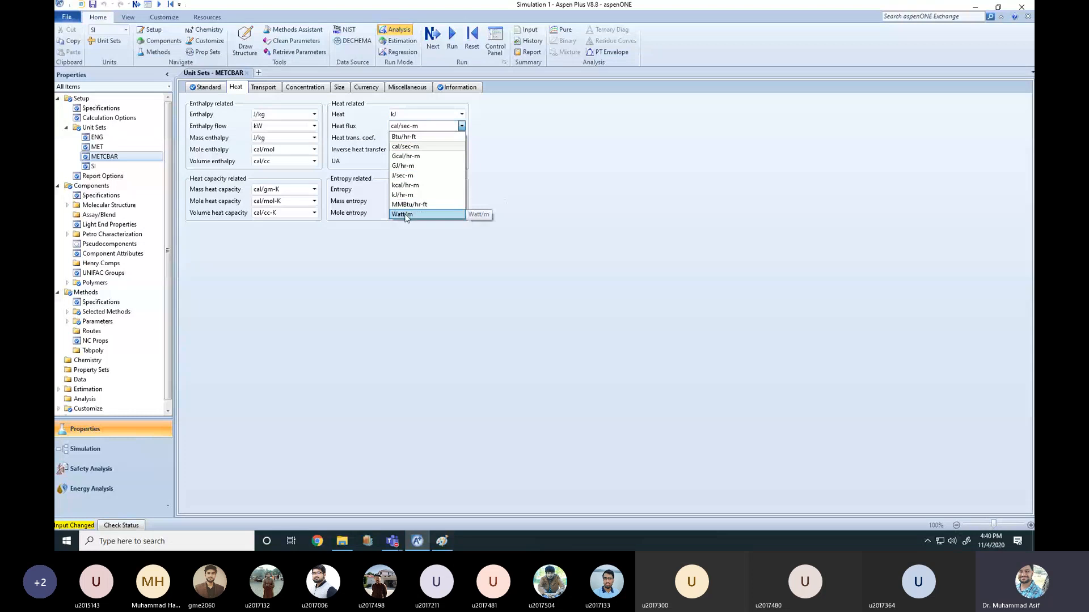
pyautogui.click(406, 215)
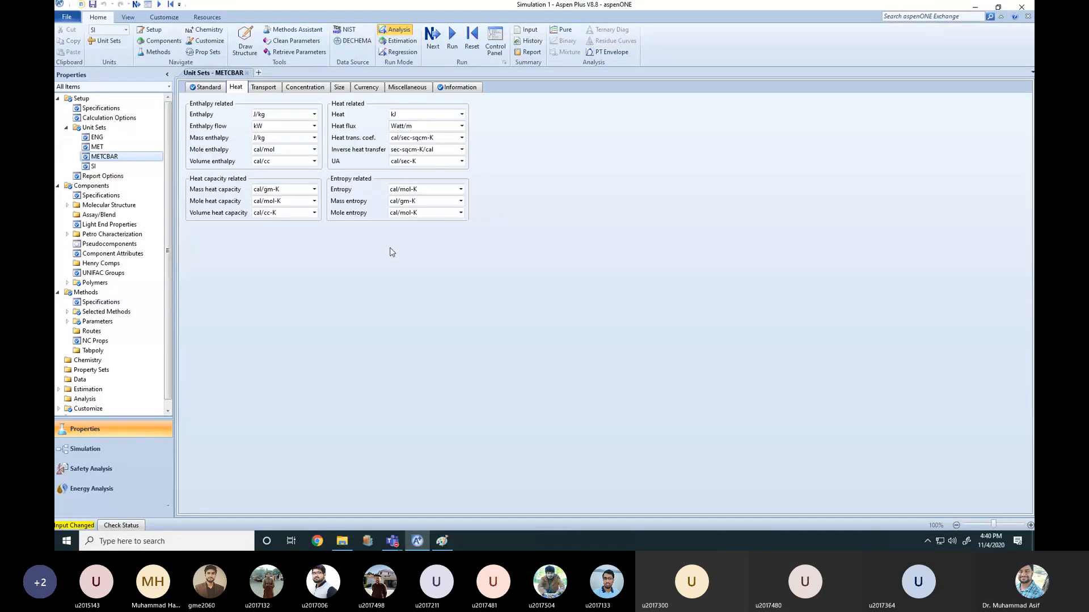
# - Set METCBAR's heat capacity units to J/kg-K for mass, J/kmol-K for mole and kJ/cum-K for volume
pyautogui.click(314, 189)
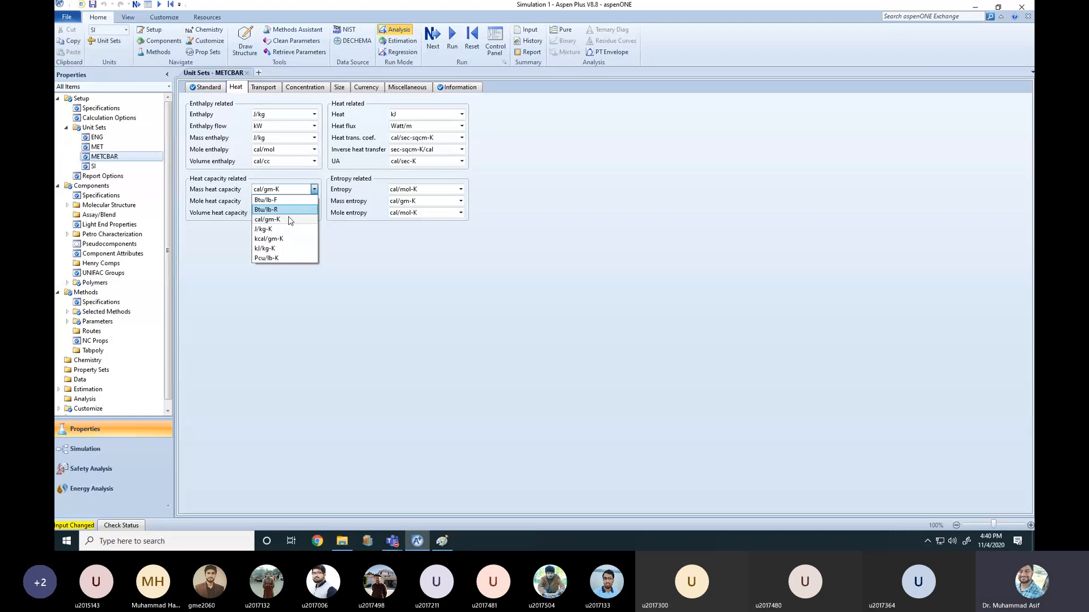
pyautogui.click(271, 230)
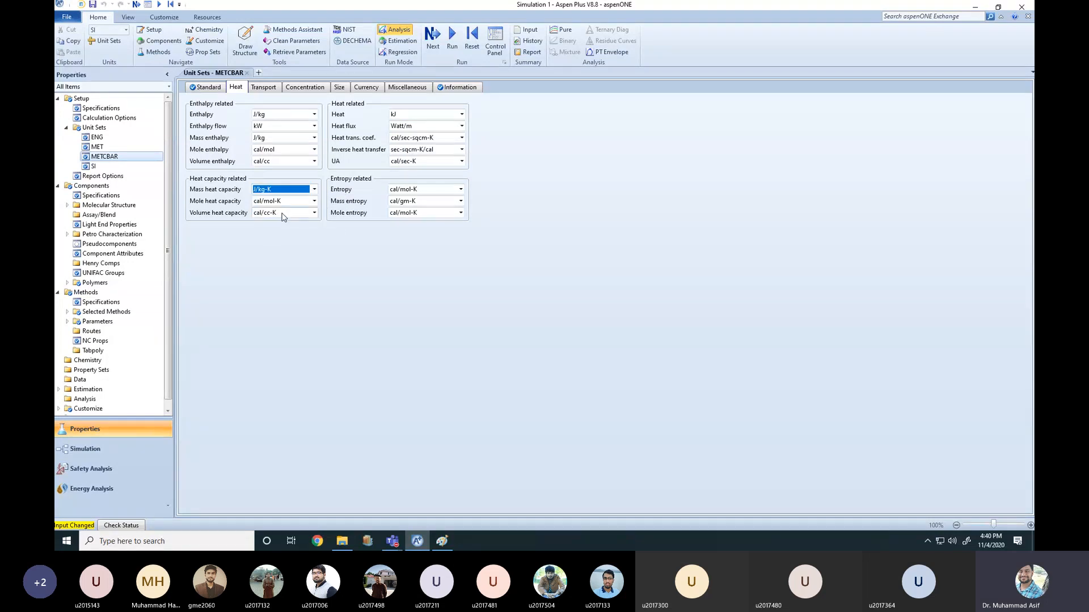
pyautogui.click(310, 203)
pyautogui.click(310, 203)
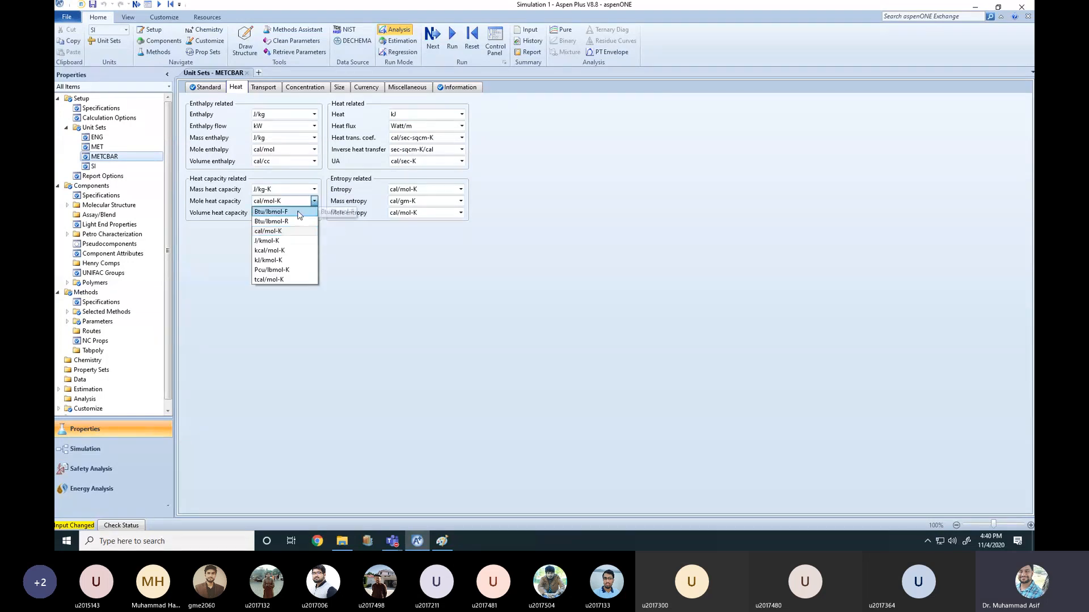
pyautogui.click(275, 241)
pyautogui.click(311, 218)
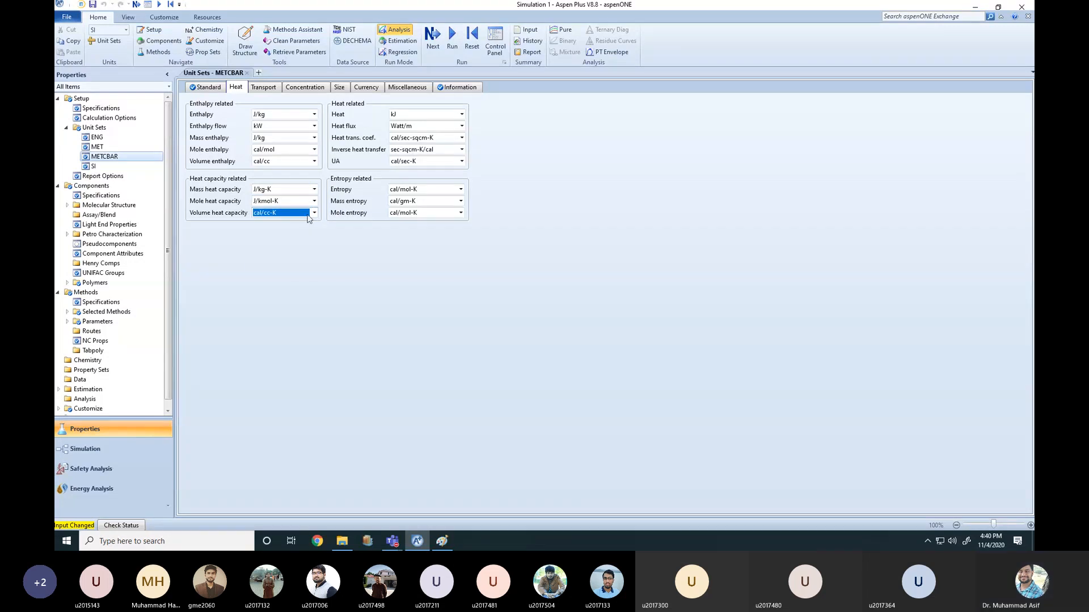
pyautogui.click(312, 214)
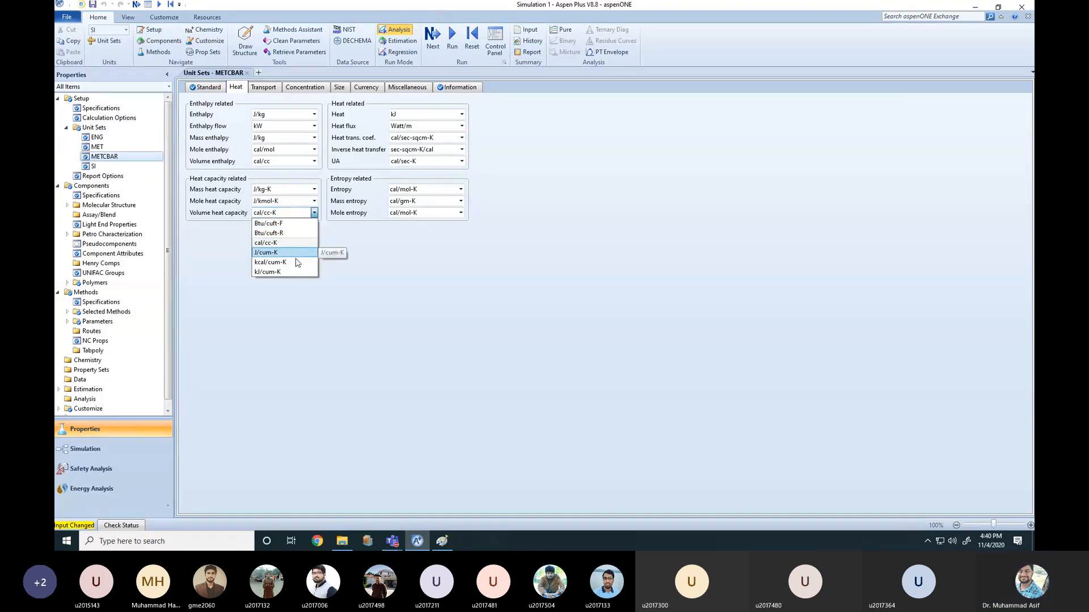
pyautogui.click(267, 272)
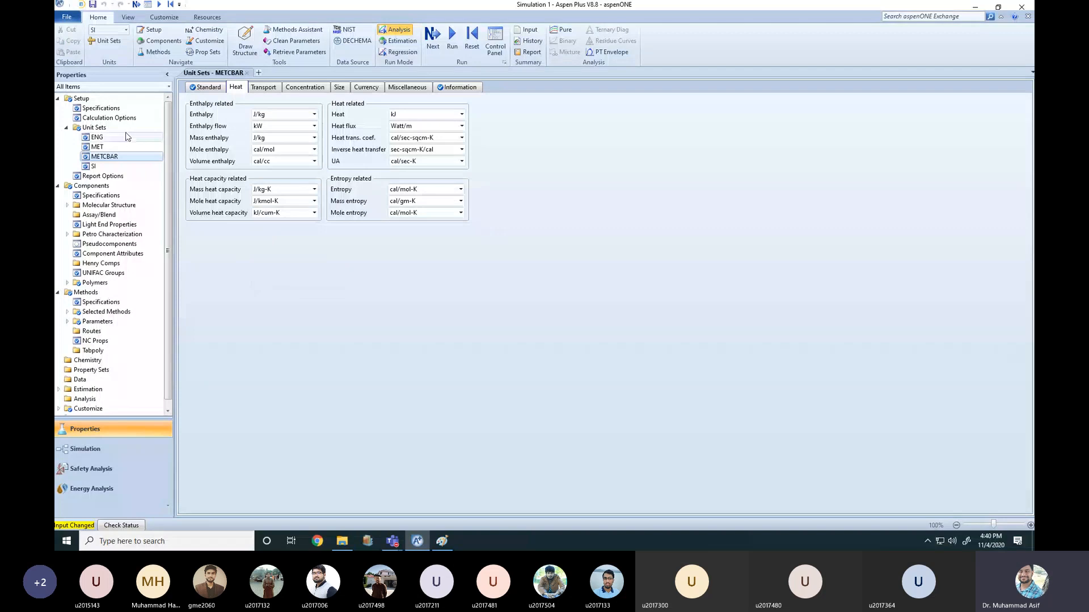
# - Set the global unit set to METCBAR in the setup specifications
pyautogui.click(101, 109)
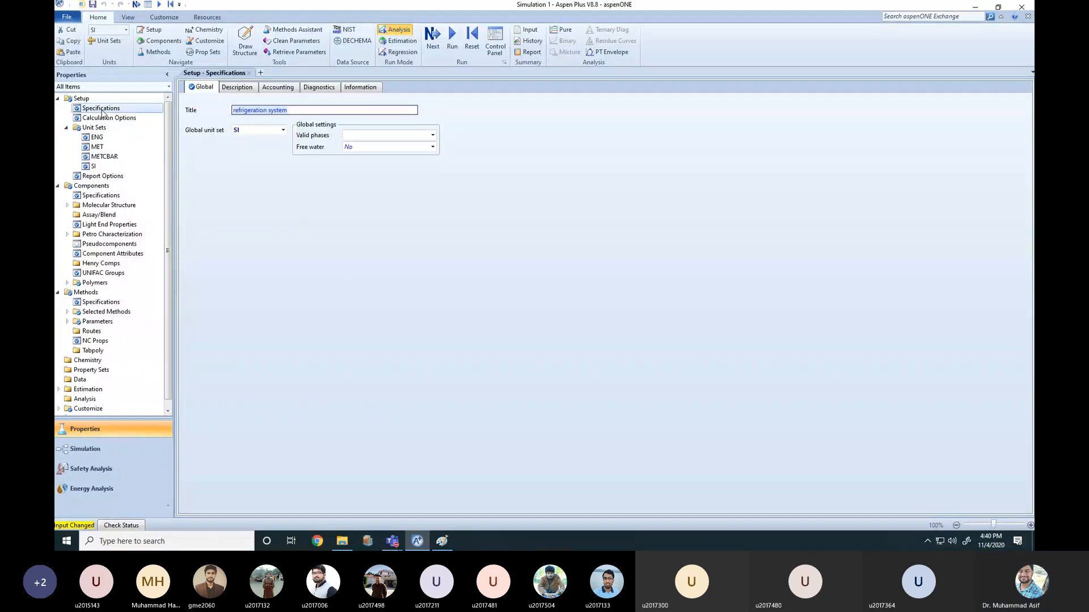
pyautogui.click(281, 132)
pyautogui.click(281, 131)
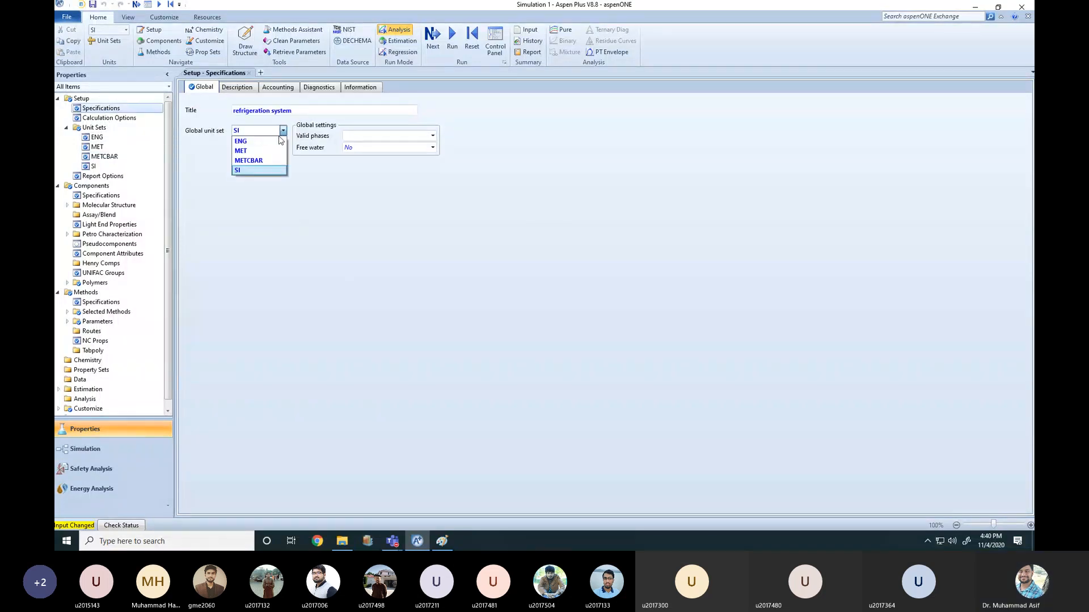
pyautogui.click(246, 162)
pyautogui.click(262, 221)
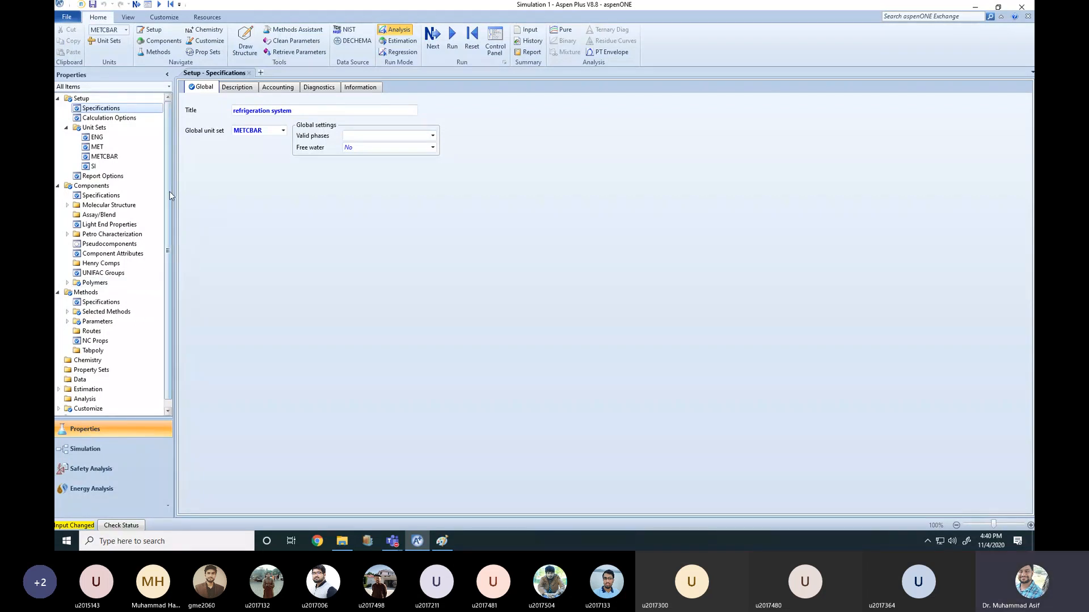
# - In the simulation flowsheet, set the COMP compressor's discharge pressure to 17 bar
pyautogui.scroll(-1, 165, 284)
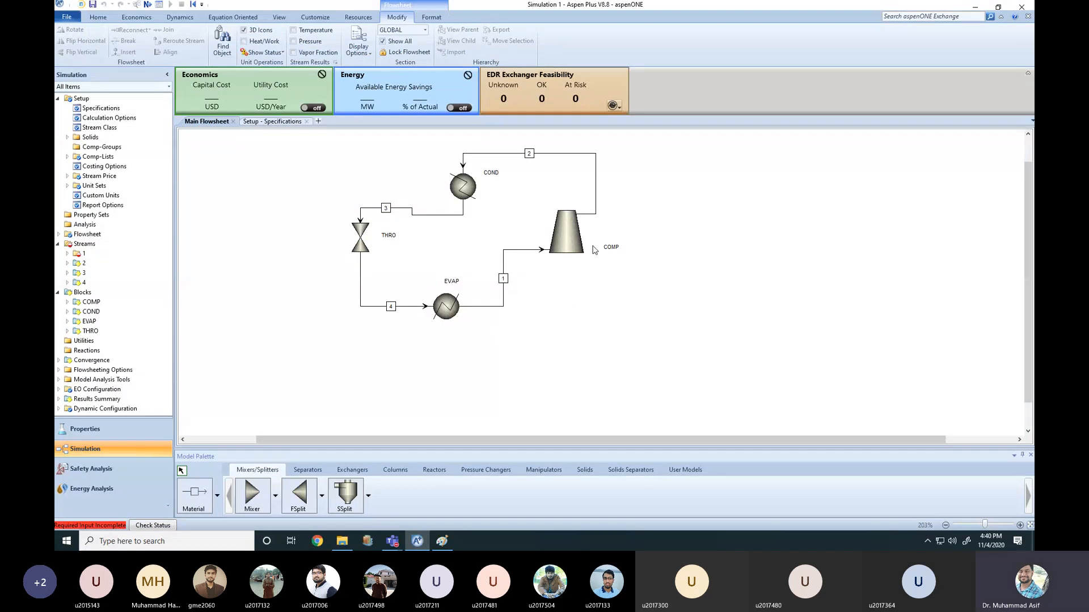
pyautogui.doubleClick(570, 243)
pyautogui.click(270, 206)
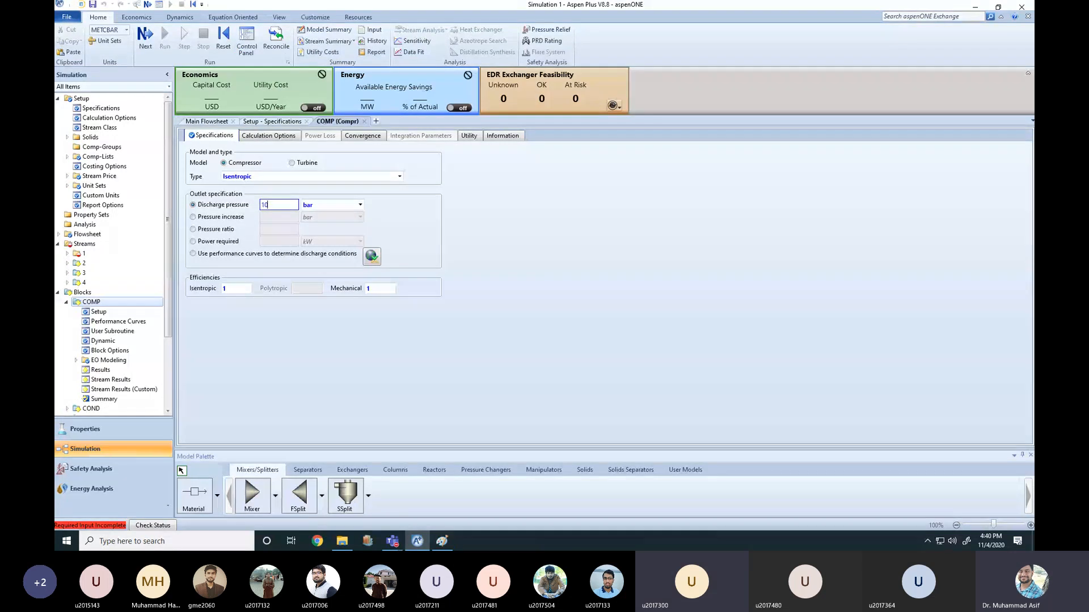
pyautogui.press('Return')
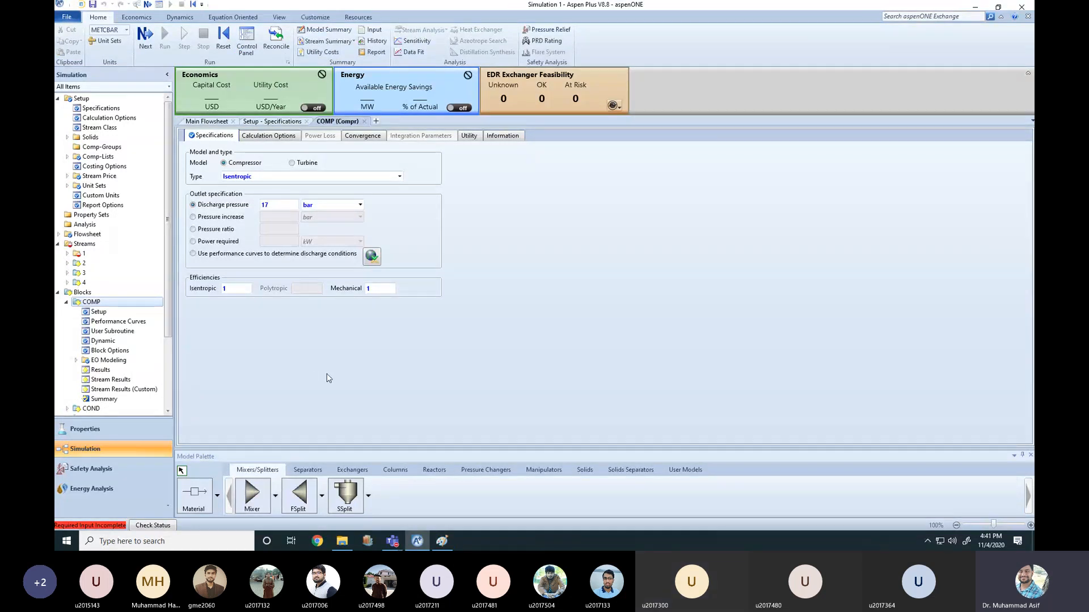
# - Set the THRO valve's outlet pressure to 10 bar
pyautogui.click(205, 121)
pyautogui.doubleClick(363, 241)
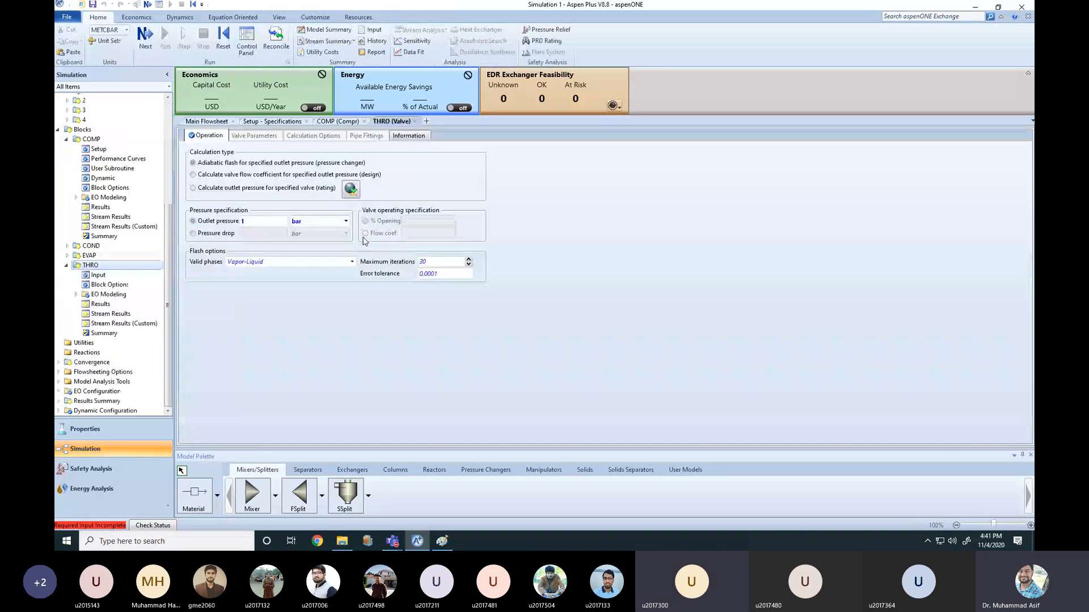
pyautogui.click(255, 222)
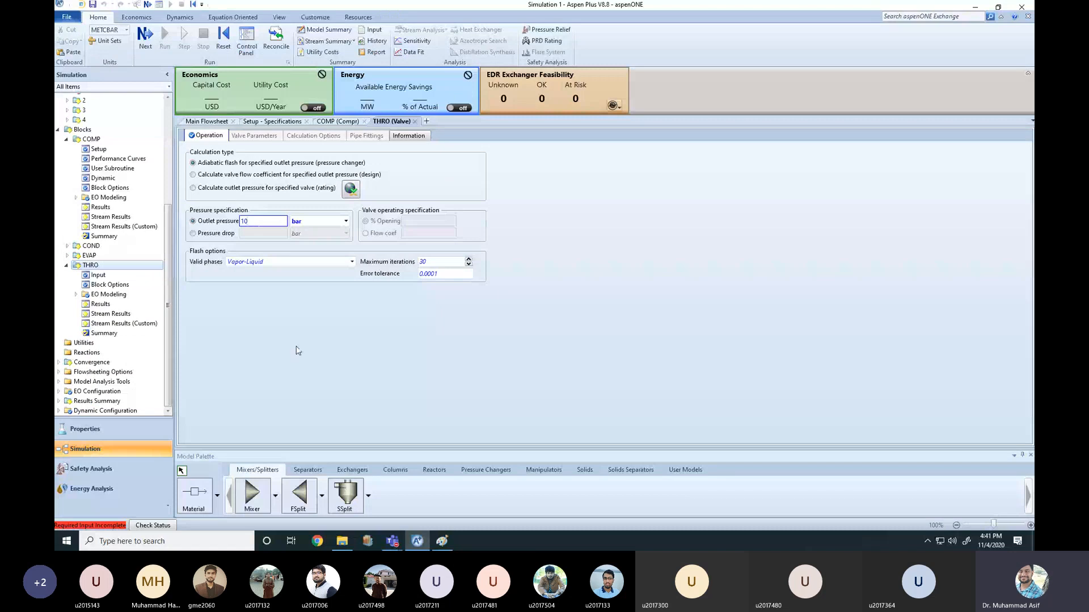
pyautogui.click(415, 121)
# - Review the pressure specifications of the COMP compressor and the THRO valve from the main flowsheet
pyautogui.click(575, 279)
pyautogui.doubleClick(571, 226)
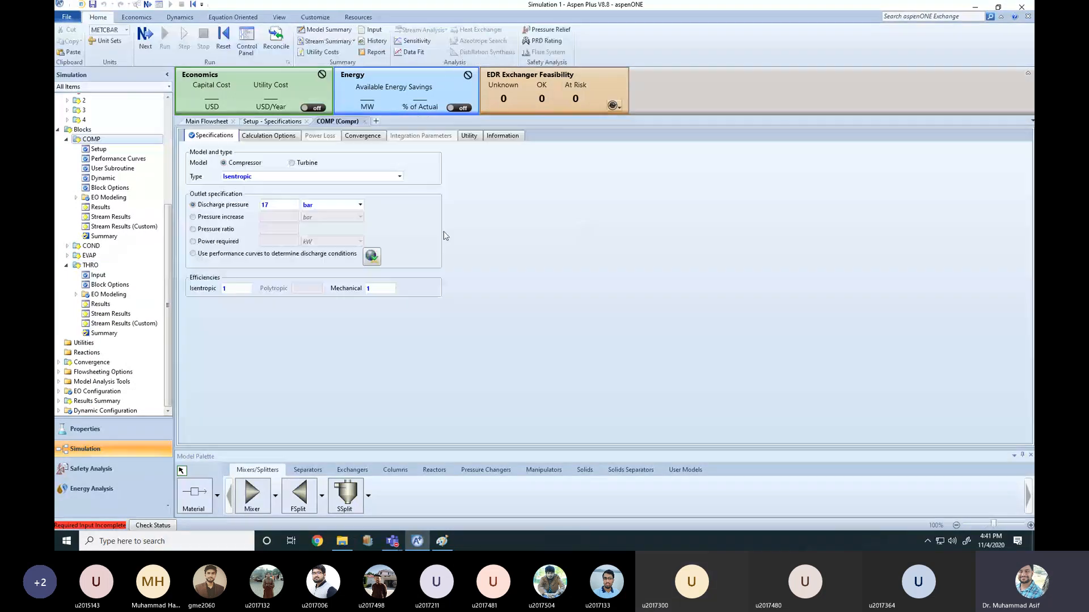
pyautogui.click(363, 121)
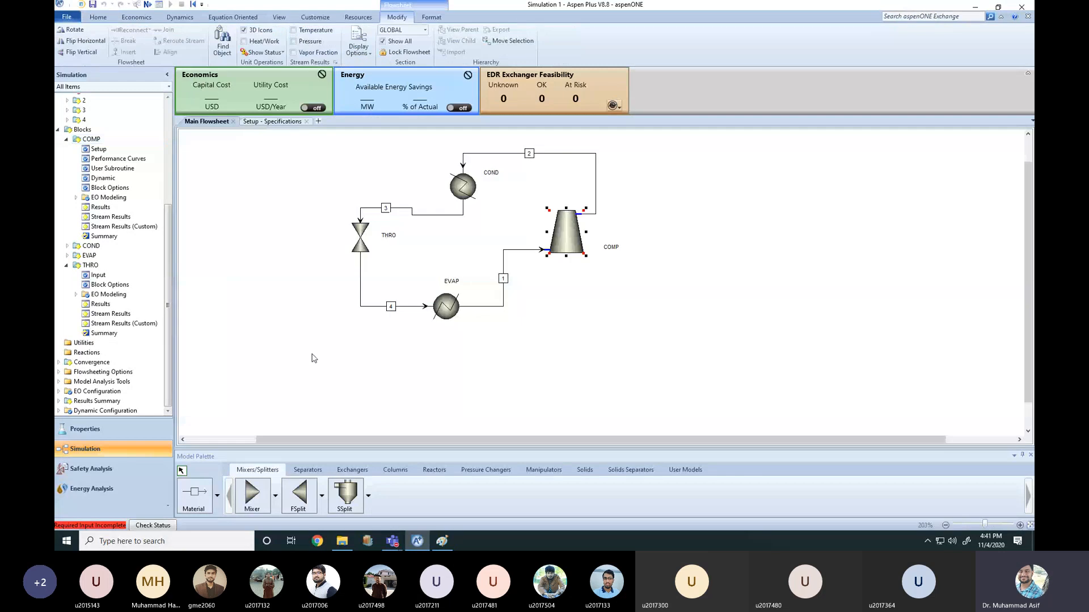
pyautogui.click(364, 233)
pyautogui.doubleClick(364, 233)
pyautogui.click(360, 121)
pyautogui.click(274, 277)
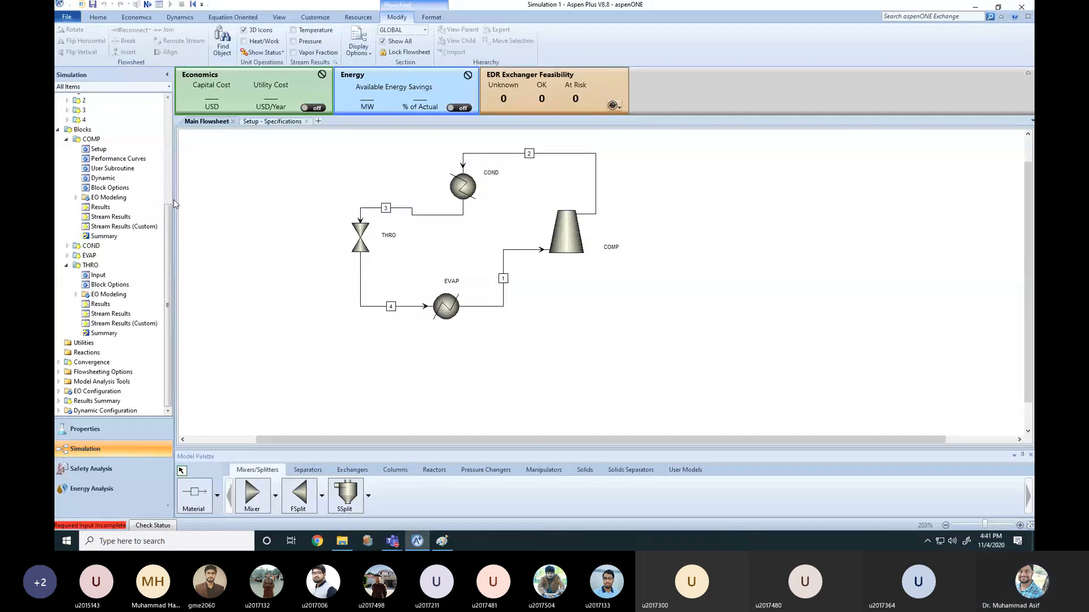
# - Widen the navigation area and reinitialize the simulation calculations from the Properties environment
pyautogui.moveTo(176, 204); pyautogui.dragTo(253, 205)
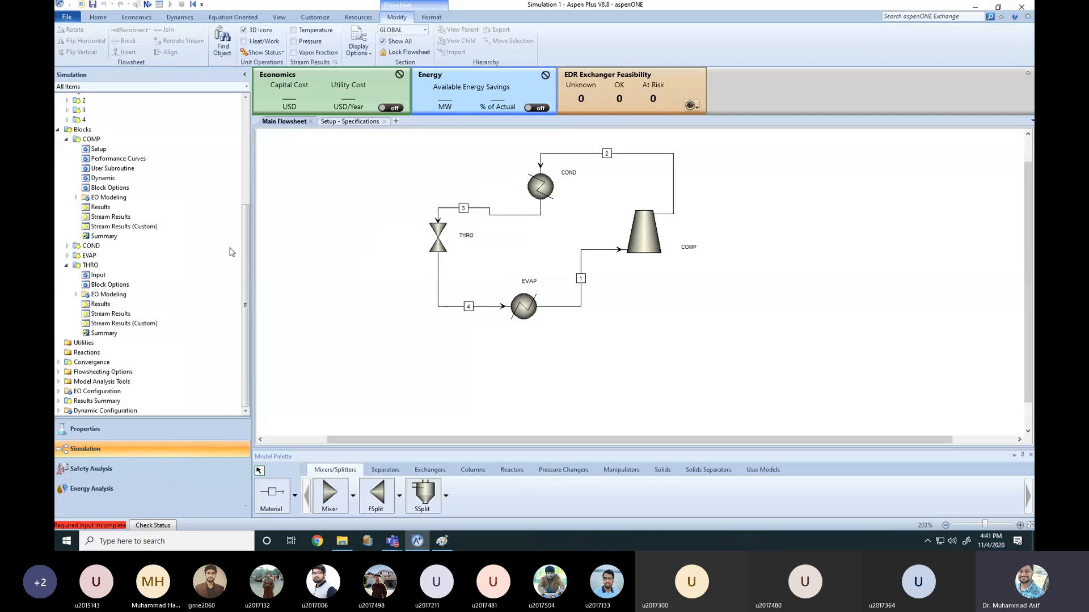
pyautogui.click(85, 431)
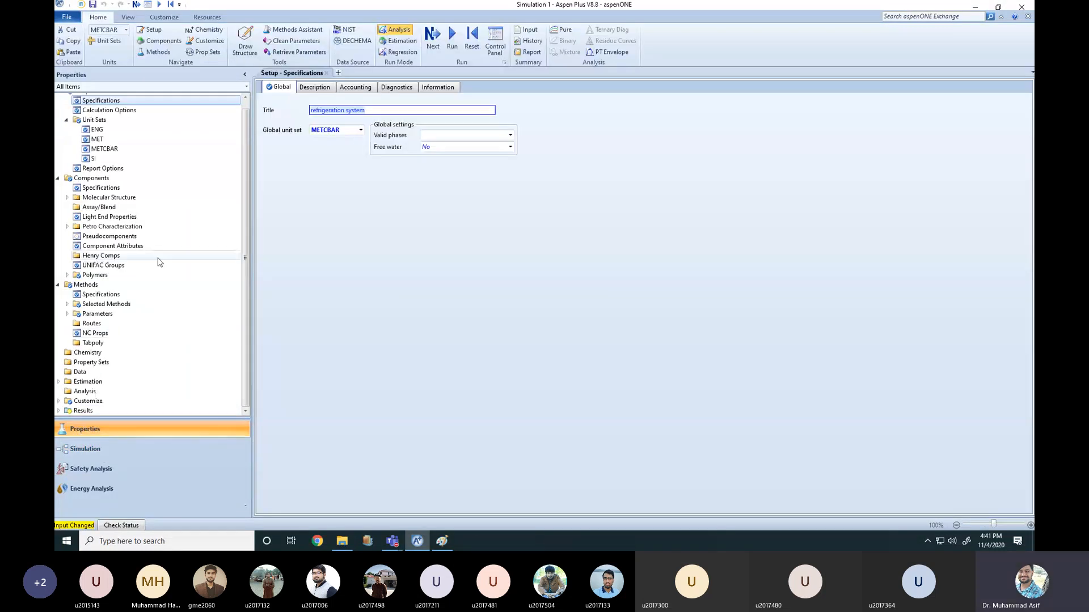
pyautogui.click(471, 50)
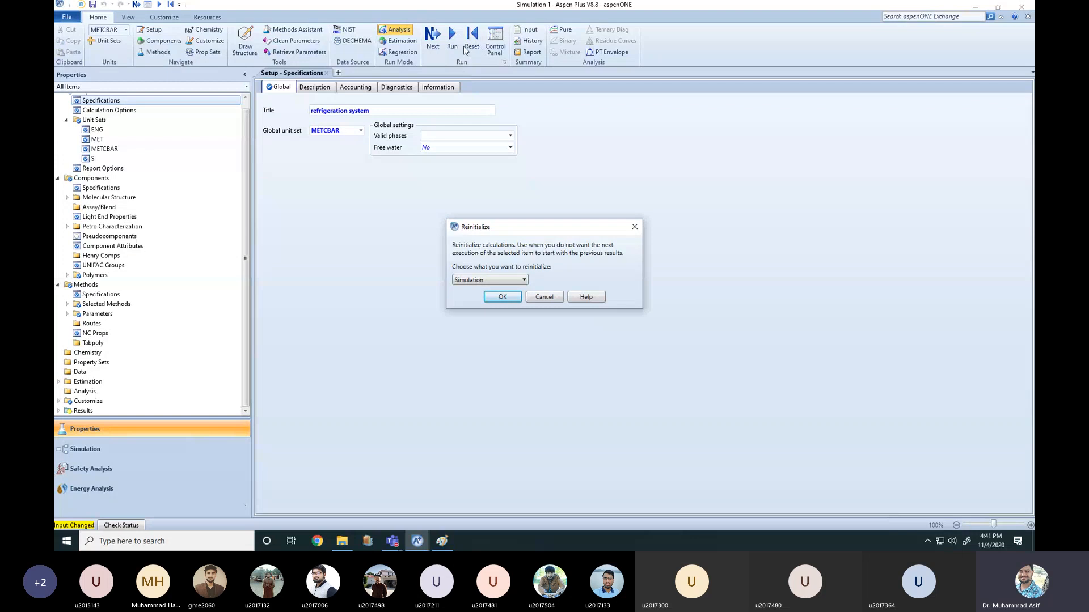
pyautogui.click(501, 296)
pyautogui.click(591, 284)
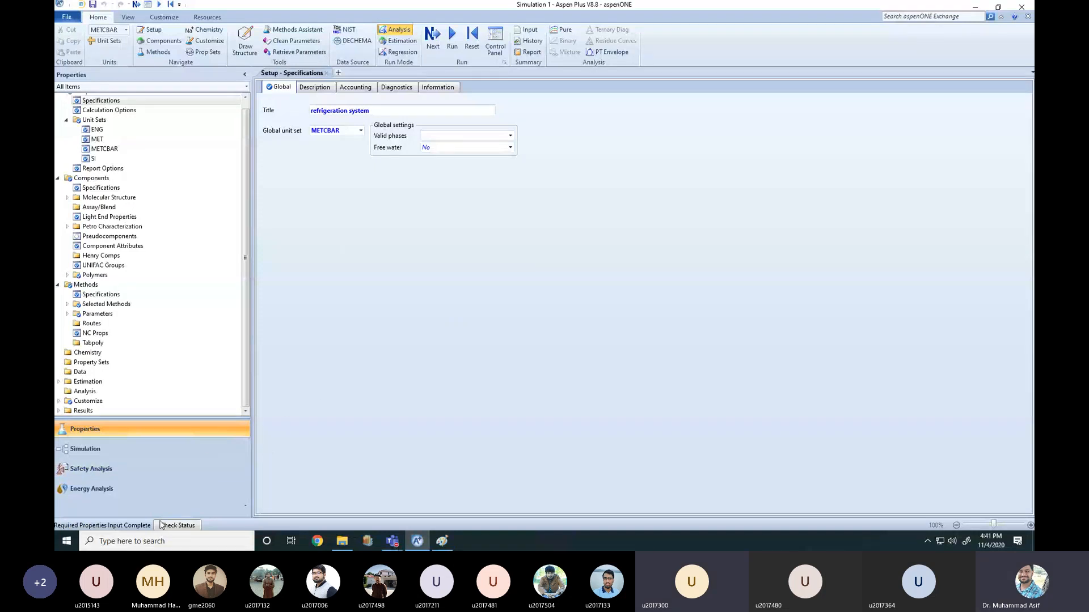
# - In the simulation input of stream 1, set the total mass flow rate to 1 kg/sec and the PROPANE mass fraction to 1
pyautogui.click(91, 448)
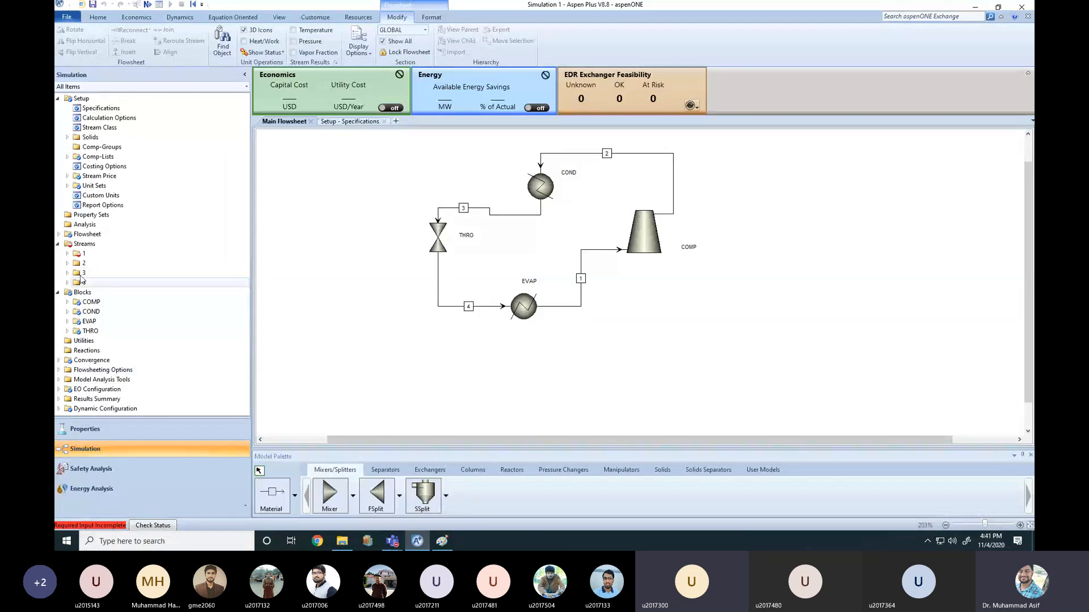
pyautogui.click(67, 253)
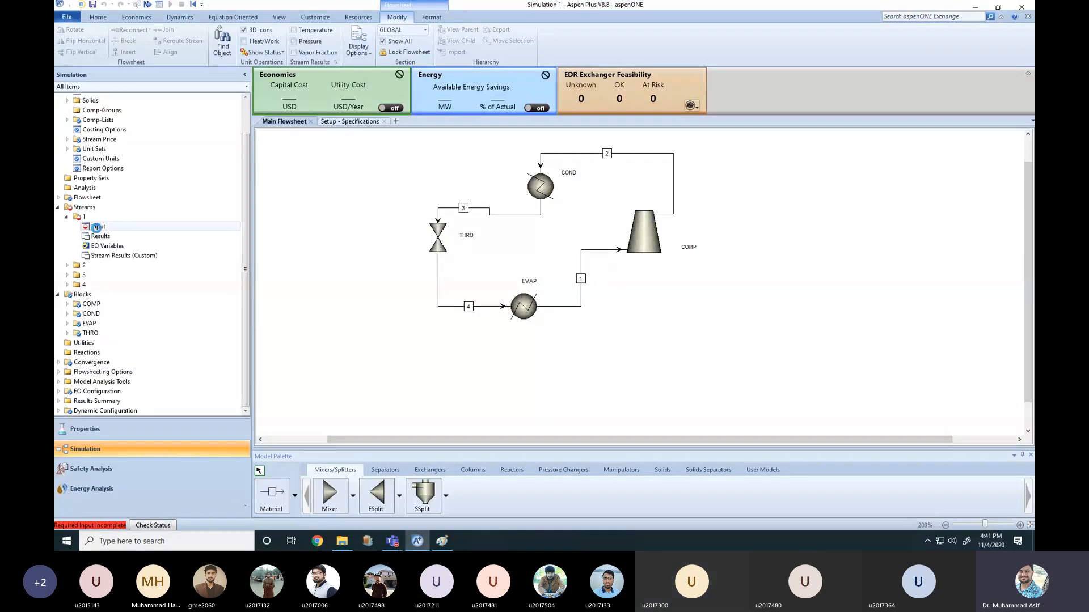
pyautogui.doubleClick(96, 227)
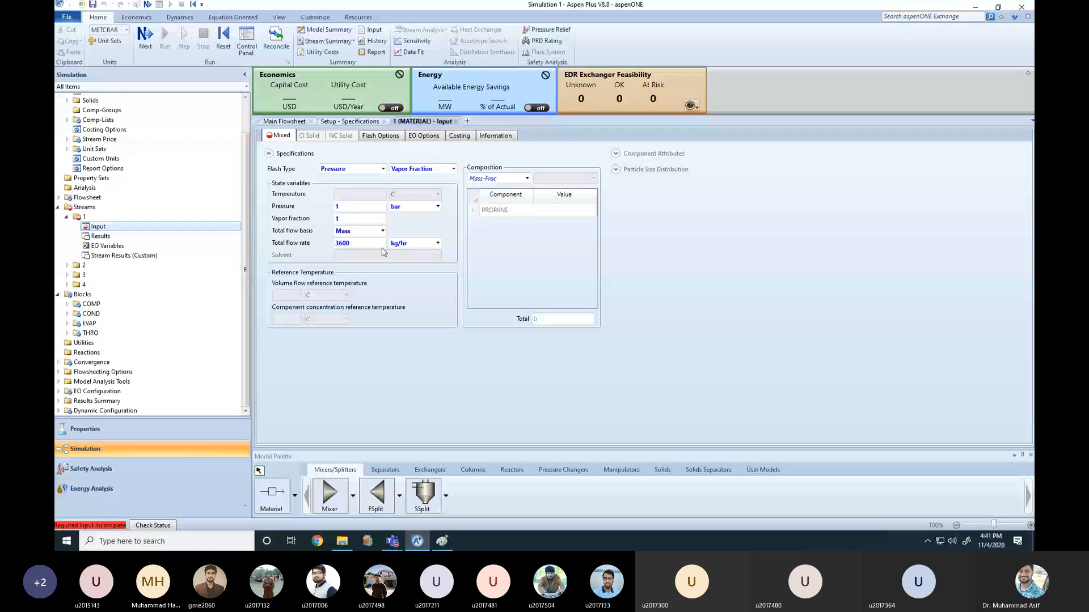
pyautogui.click(438, 242)
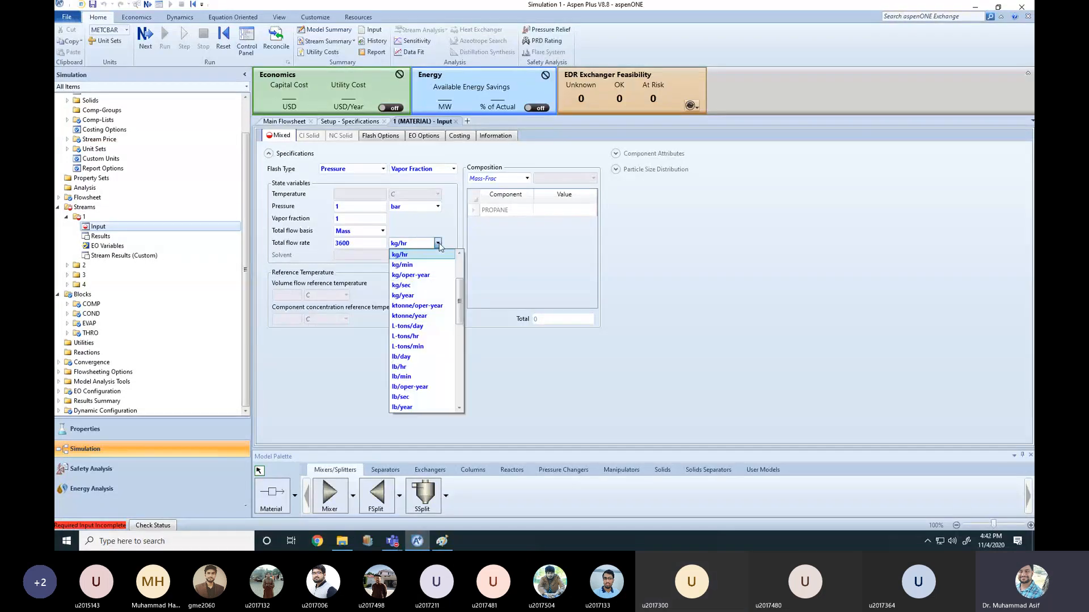
pyautogui.click(421, 286)
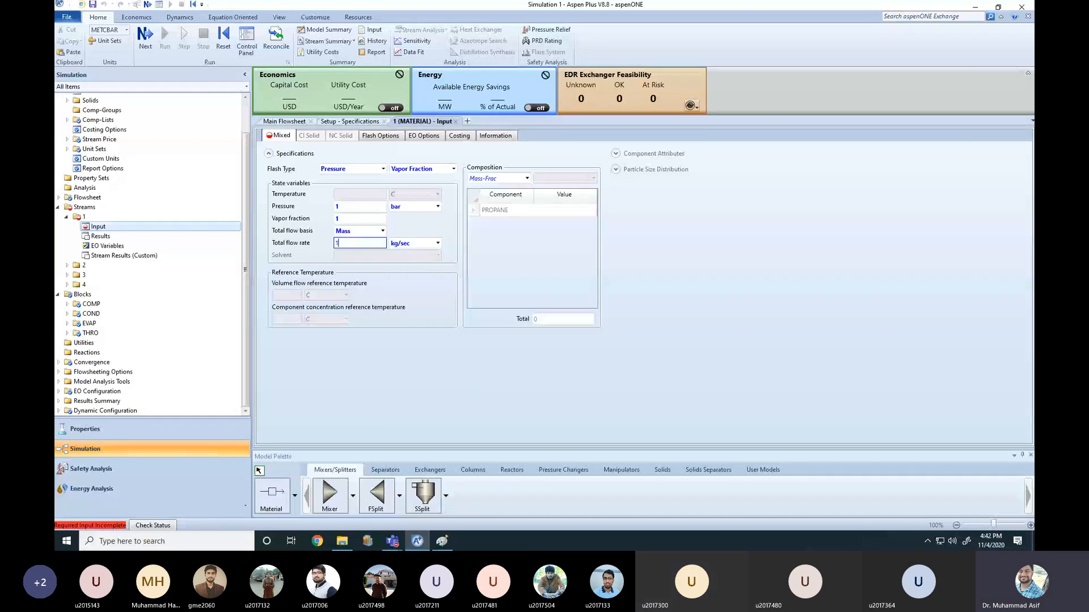
pyautogui.click(552, 213)
pyautogui.write('1')
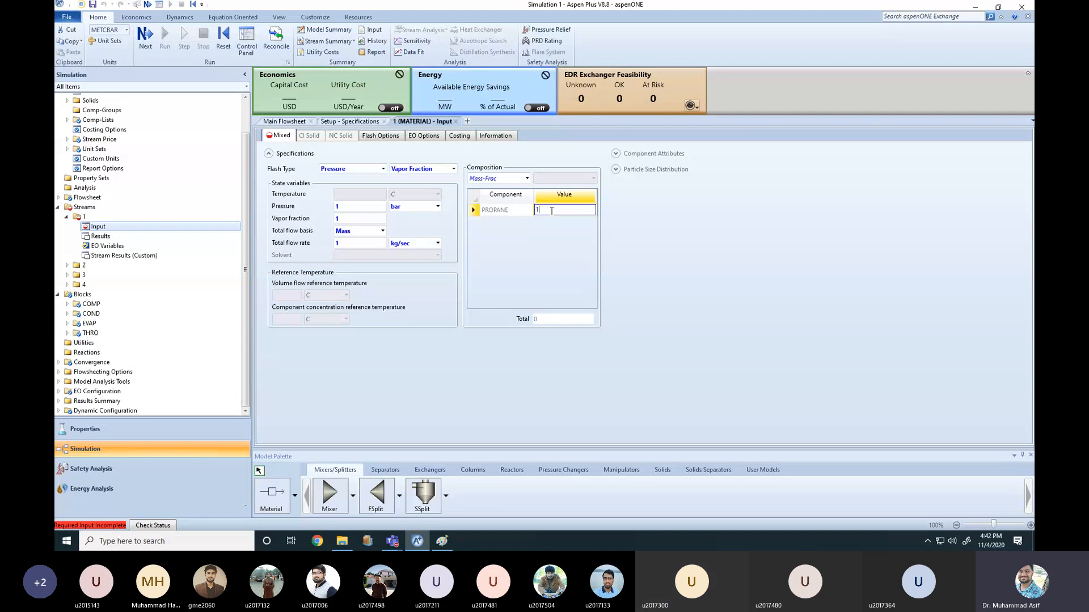
# - Set the propane mass fraction of material stream 1 to 1 and close its input form
pyautogui.press('Return')
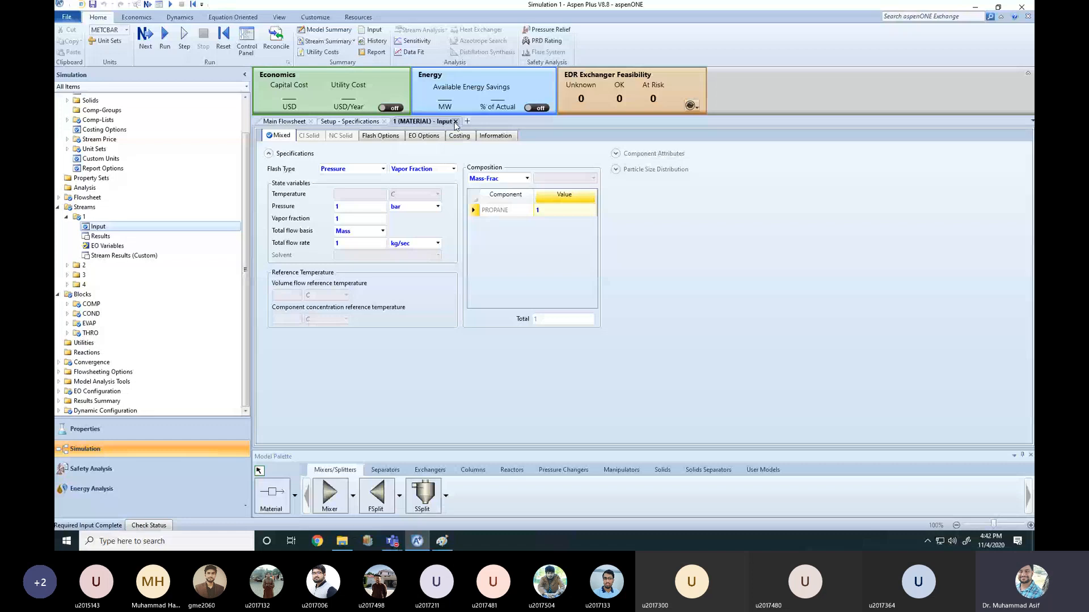
pyautogui.click(455, 121)
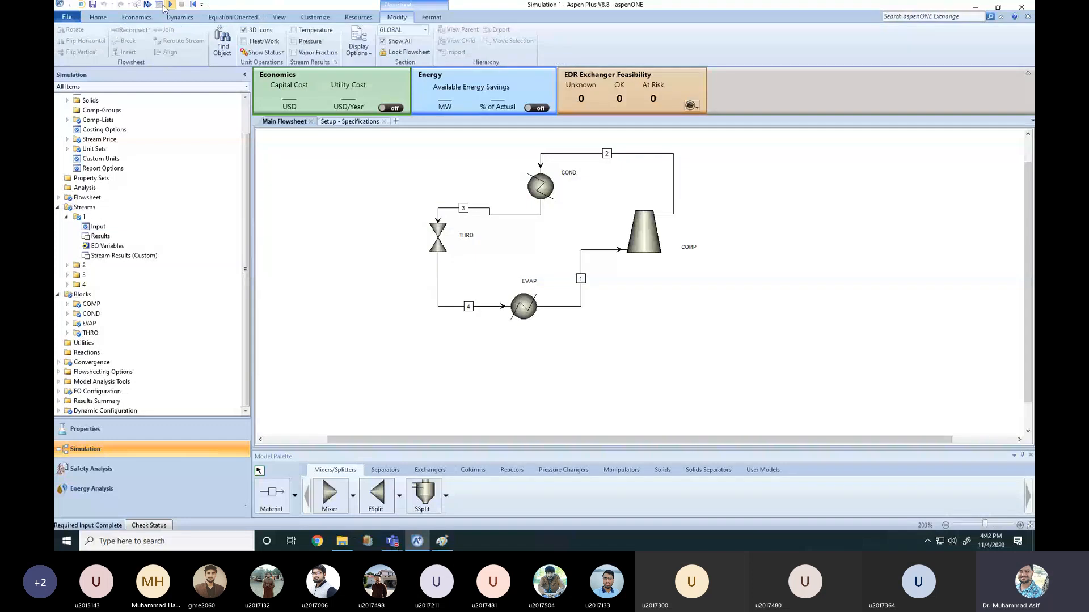
# - Run the simulation of the refrigeration cycle and check the run messages for errors or warnings
pyautogui.click(96, 17)
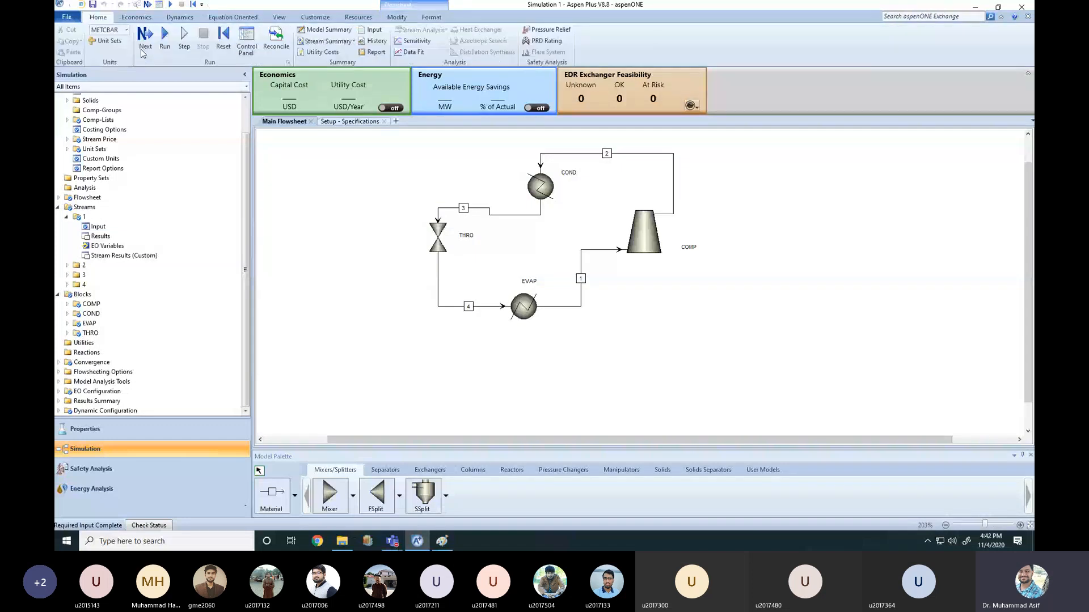
pyautogui.click(164, 39)
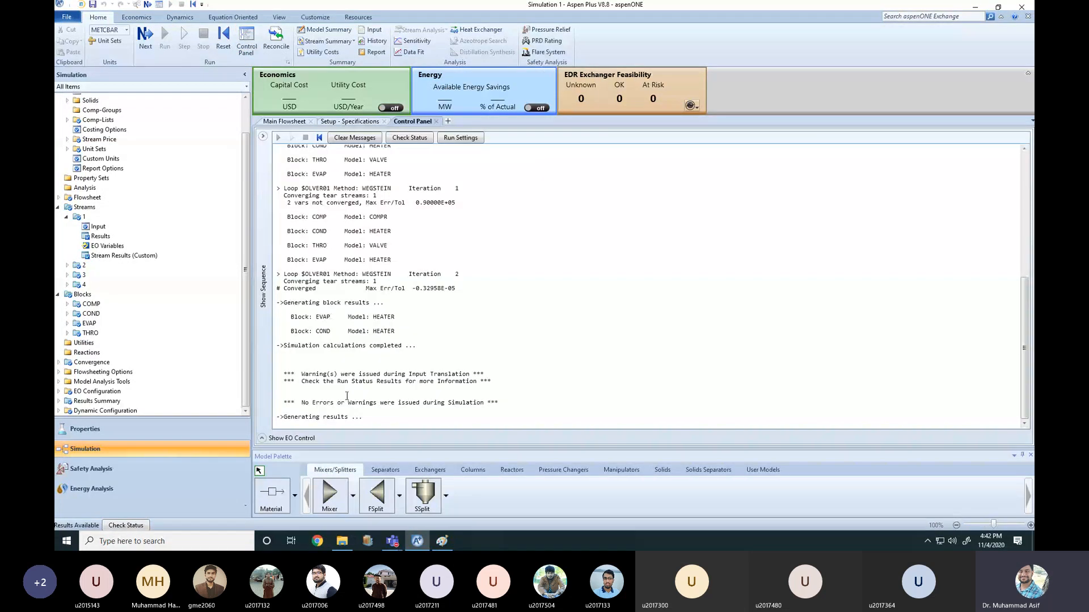
pyautogui.moveTo(301, 403); pyautogui.dragTo(496, 404)
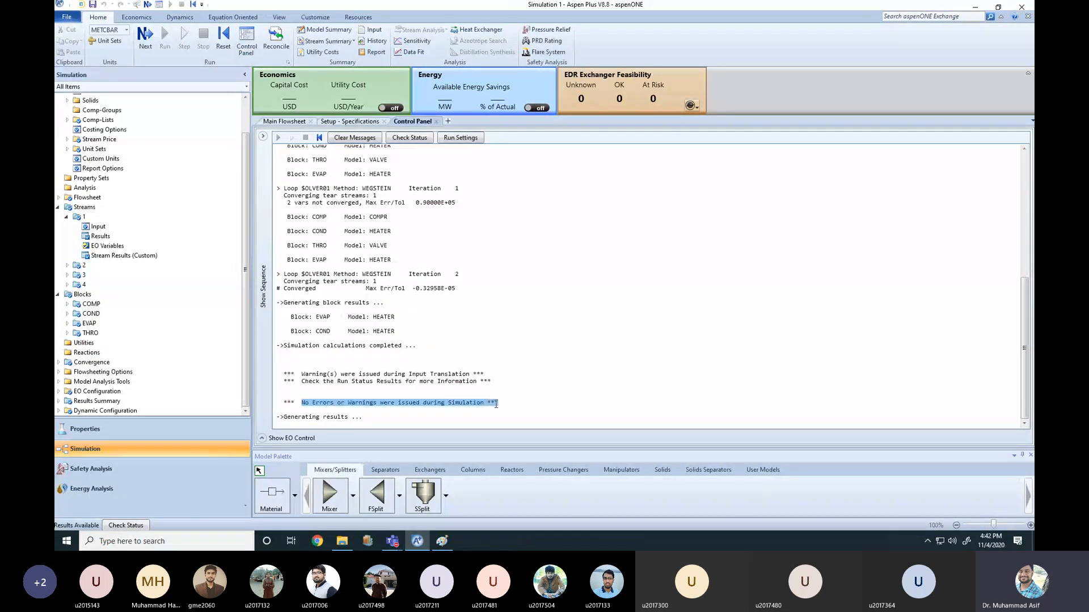
pyautogui.click(508, 359)
# - Return to the main flowsheet and reinitialize the whole simulation
pyautogui.click(290, 121)
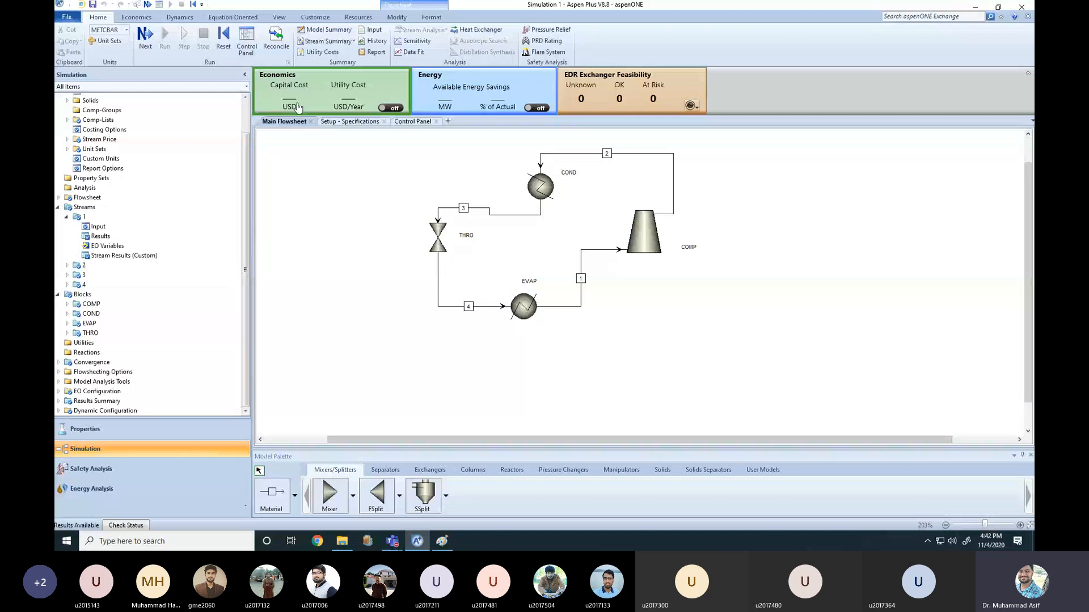
pyautogui.click(229, 43)
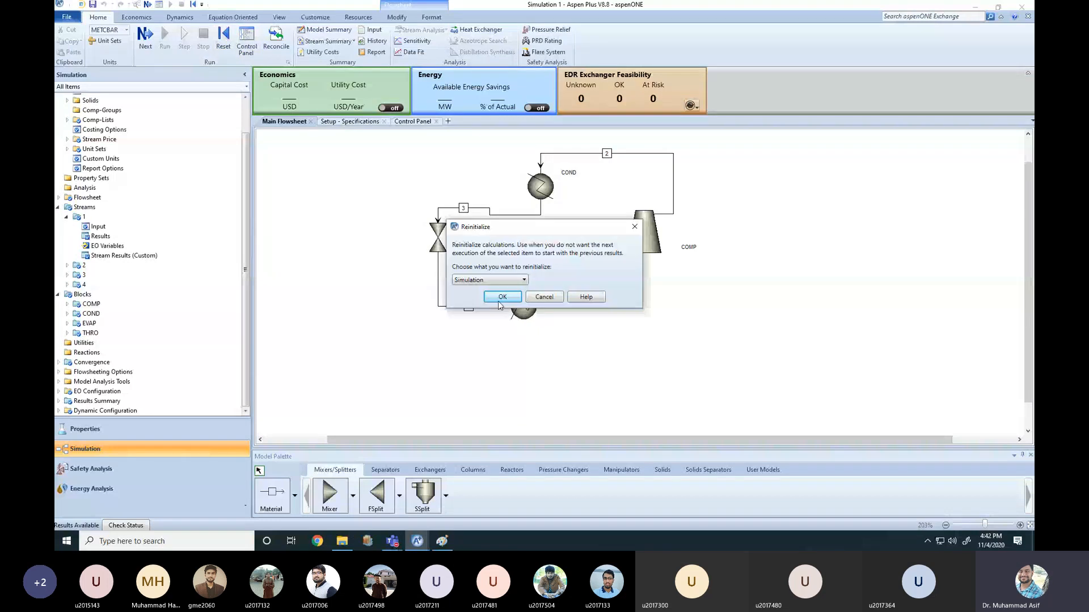
pyautogui.click(502, 297)
pyautogui.click(579, 286)
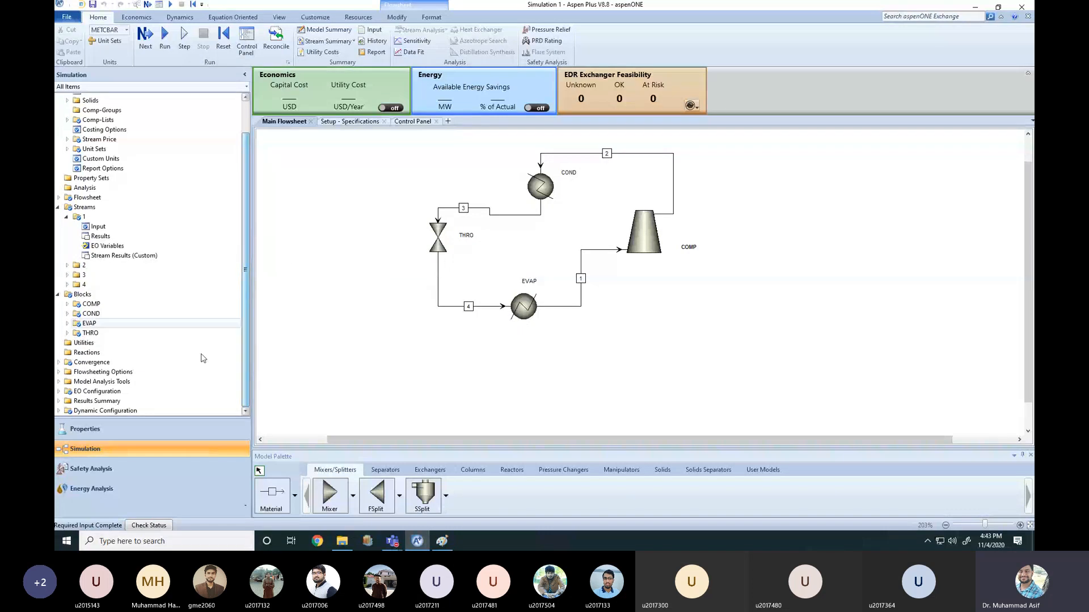
# - Create a new design spec with the ID DS-1 under the flowsheeting options
pyautogui.doubleClick(67, 374)
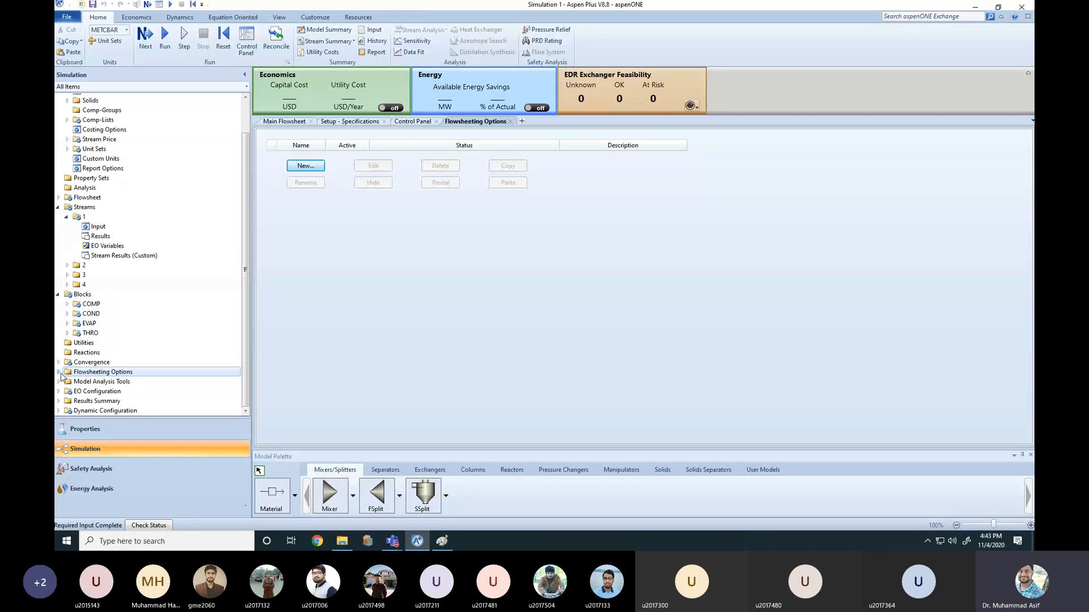
pyautogui.click(59, 373)
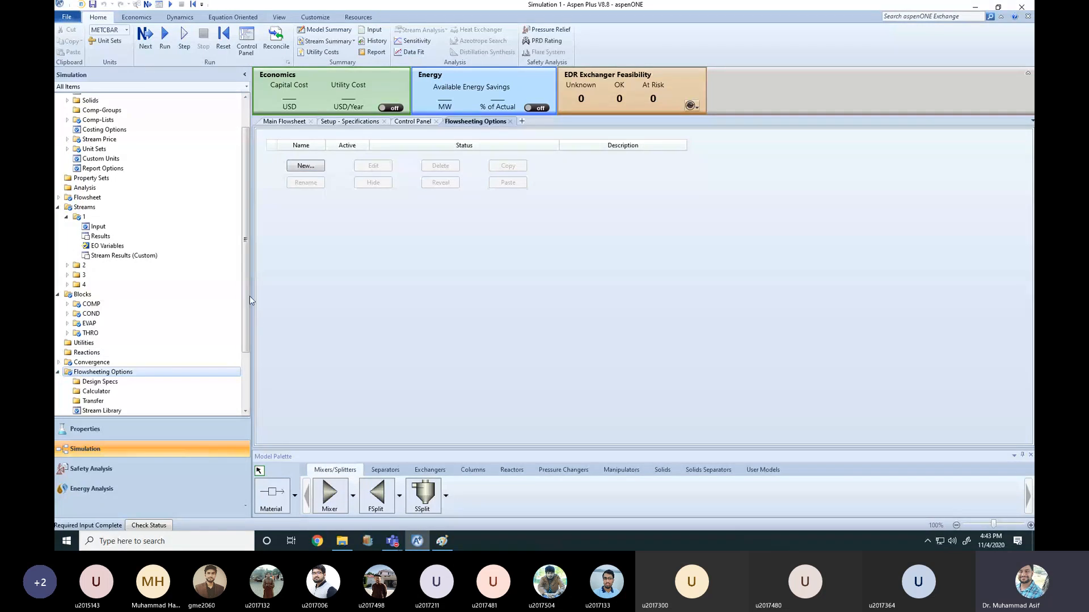
pyautogui.moveTo(246, 289); pyautogui.dragTo(245, 356)
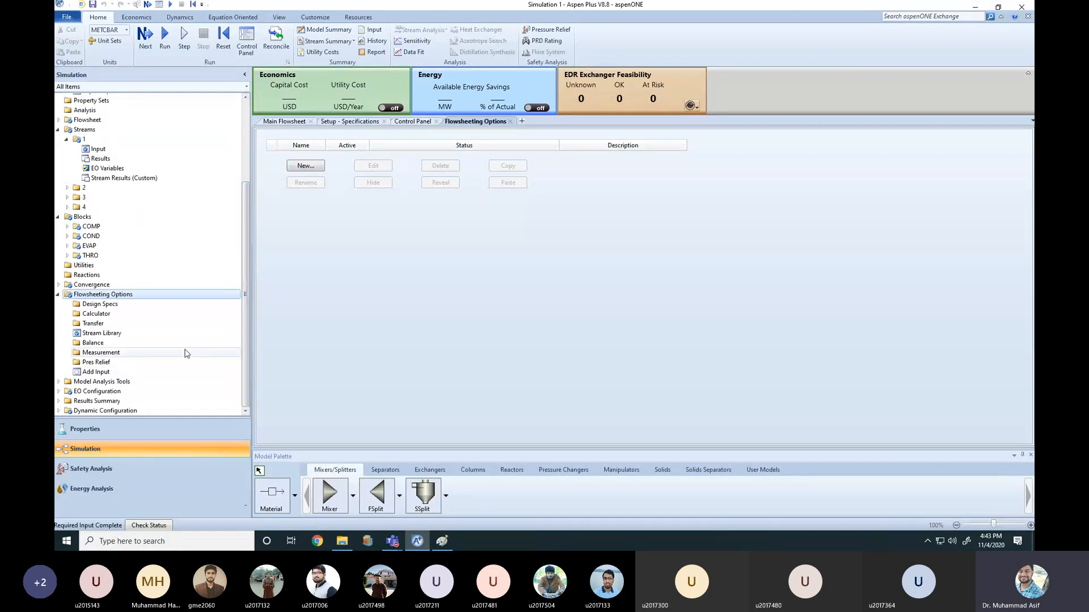
pyautogui.click(94, 306)
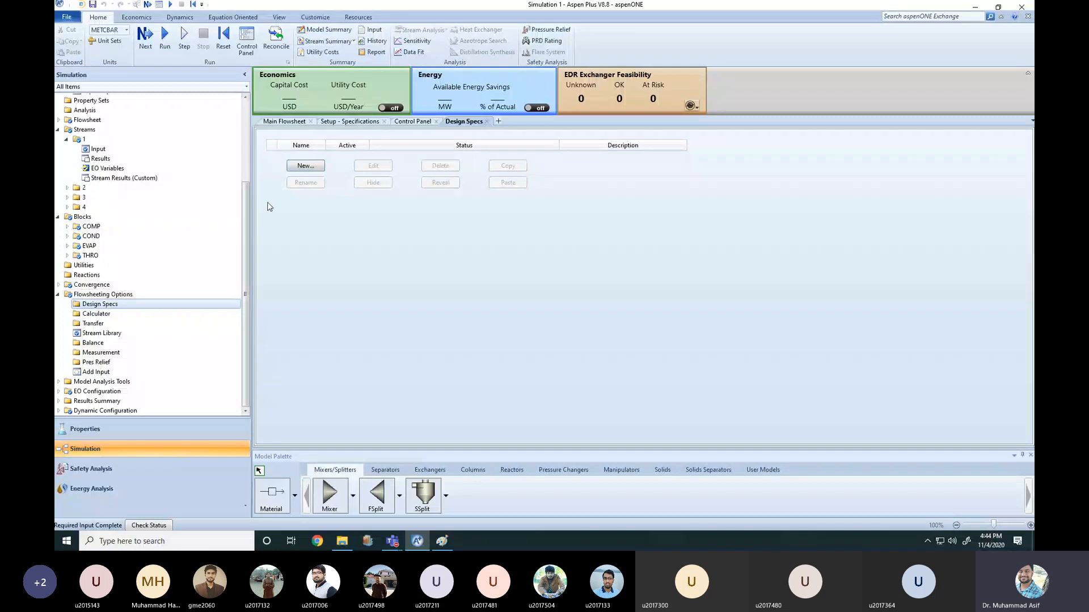
pyautogui.click(305, 166)
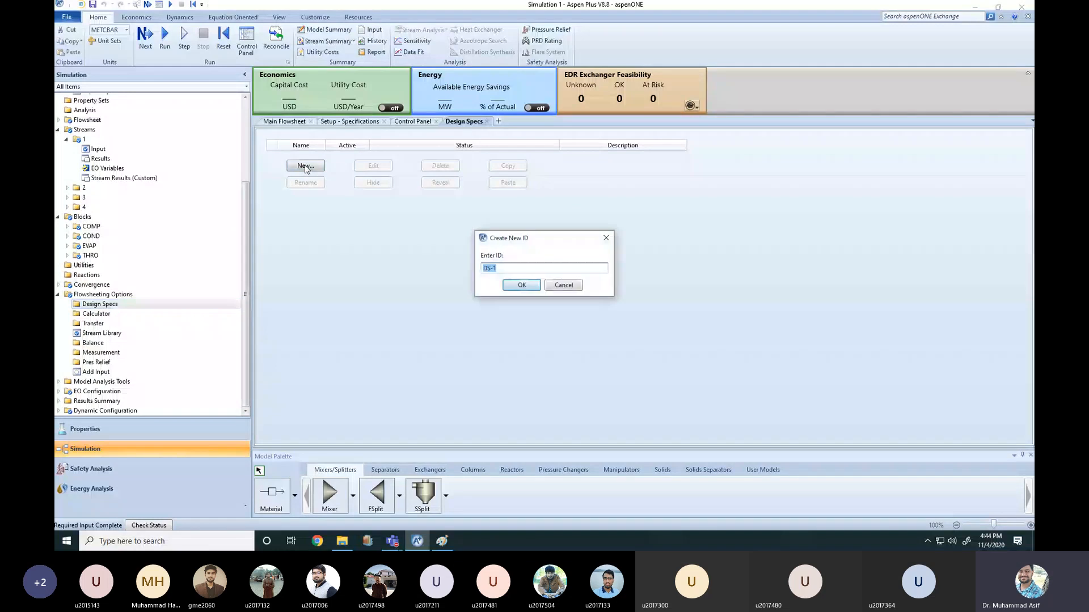
pyautogui.click(499, 269)
pyautogui.click(521, 285)
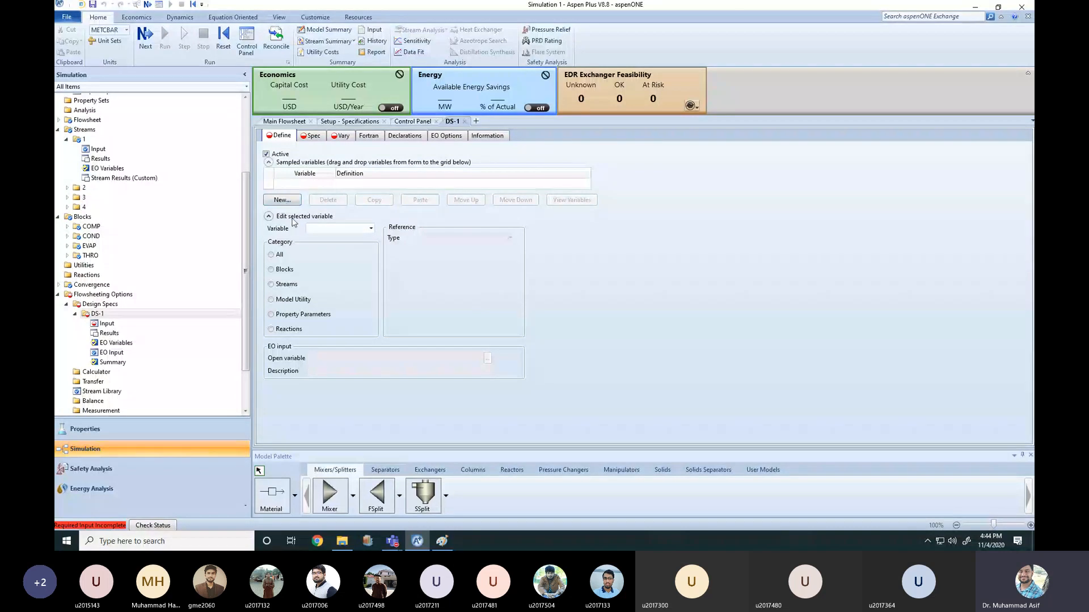
# - Add a sampled variable named T3 to design spec DS-1
pyautogui.click(371, 229)
pyautogui.click(342, 241)
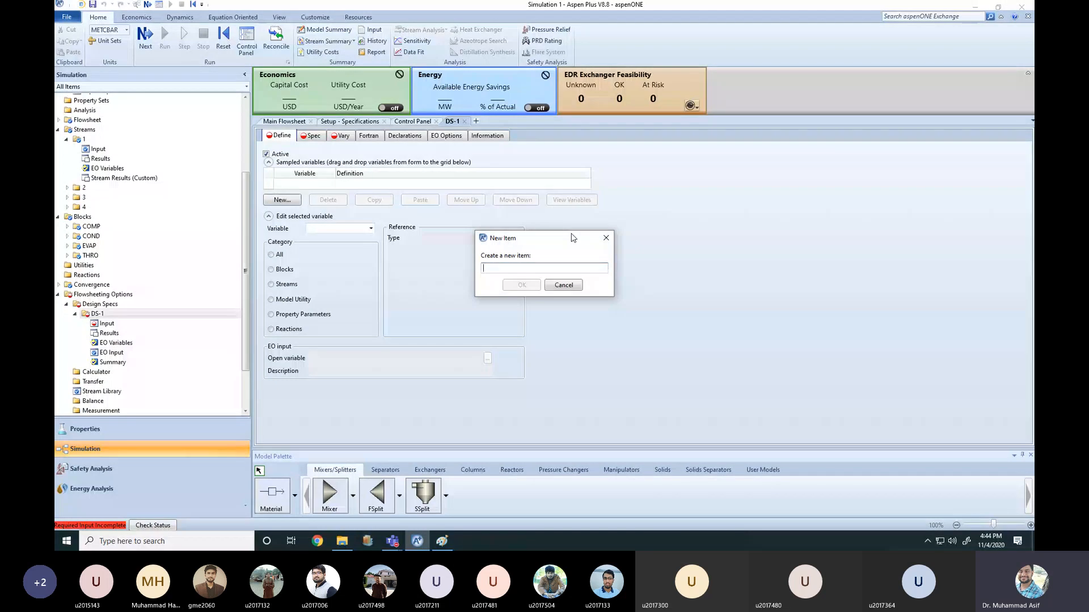
pyautogui.write('T3')
pyautogui.click(521, 287)
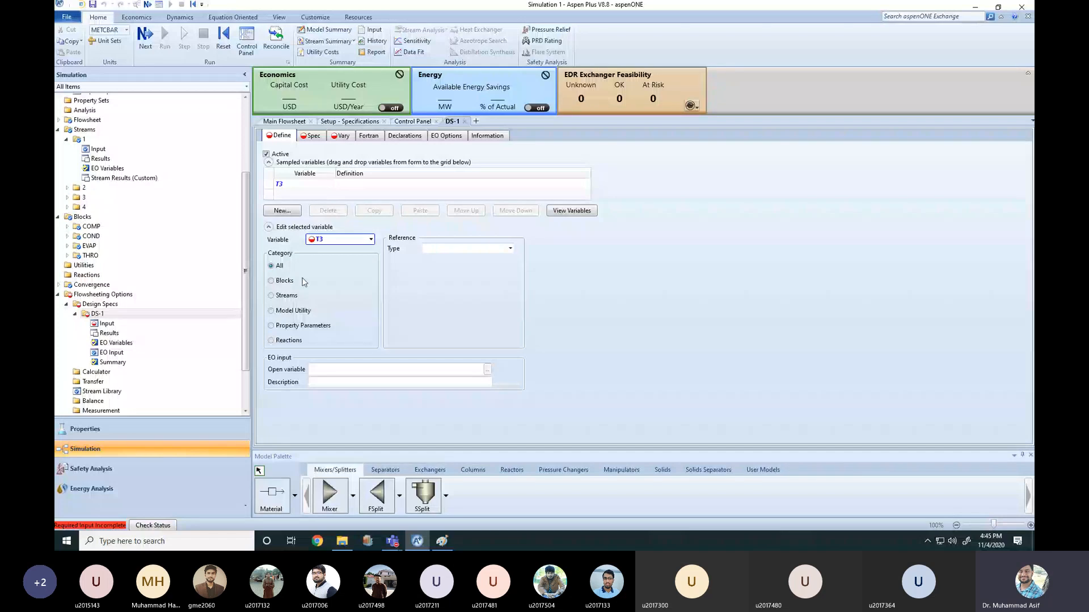
# - Define T3 in the Streams category as a Stream-Var for stream 3 with the variable TEMP
pyautogui.click(271, 296)
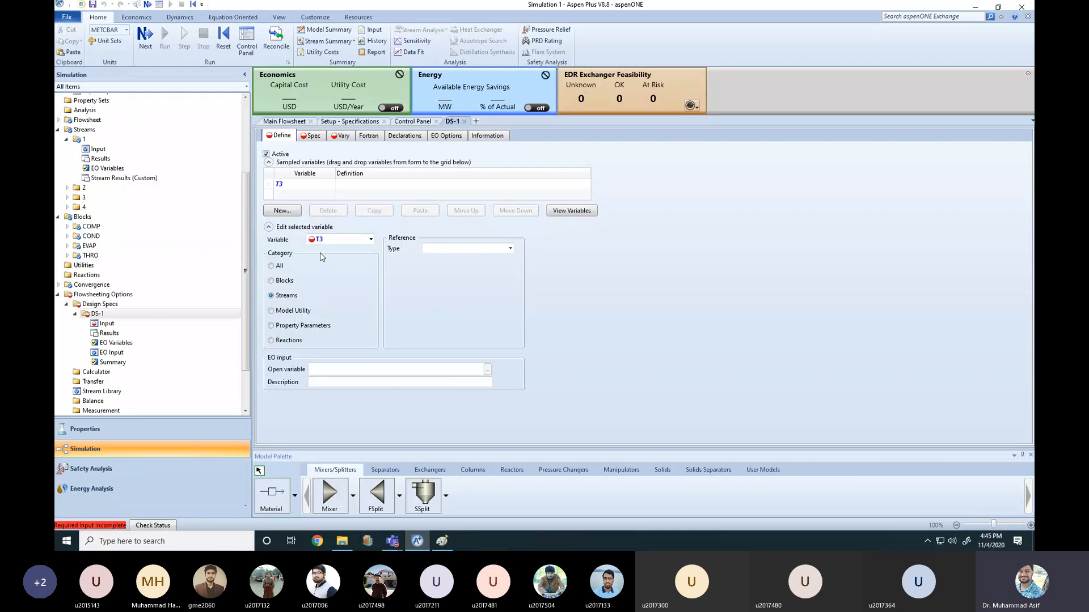
pyautogui.click(510, 248)
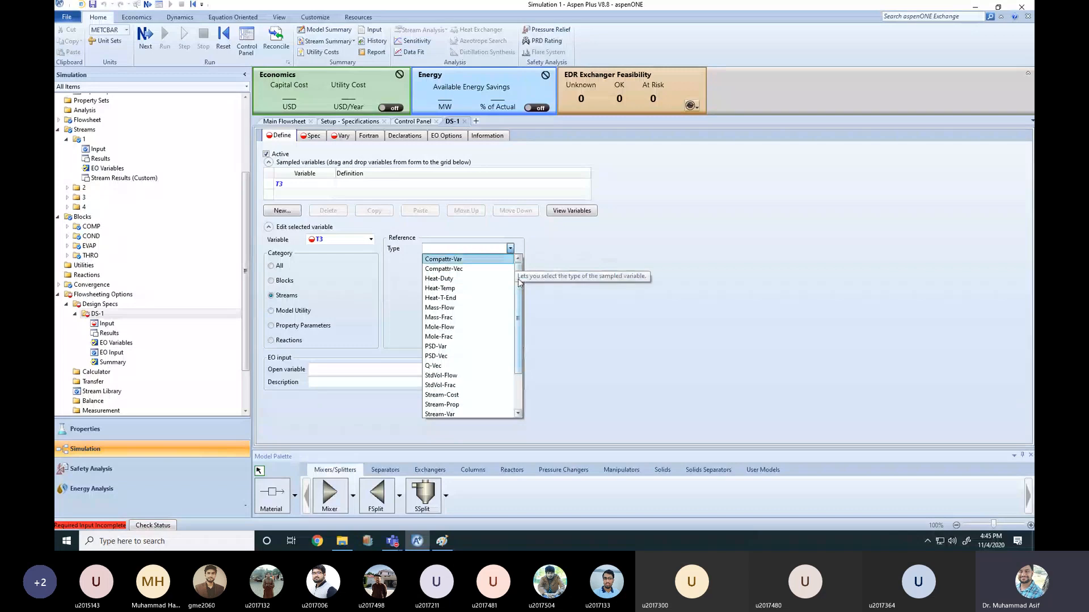
pyautogui.moveTo(520, 284); pyautogui.dragTo(519, 291)
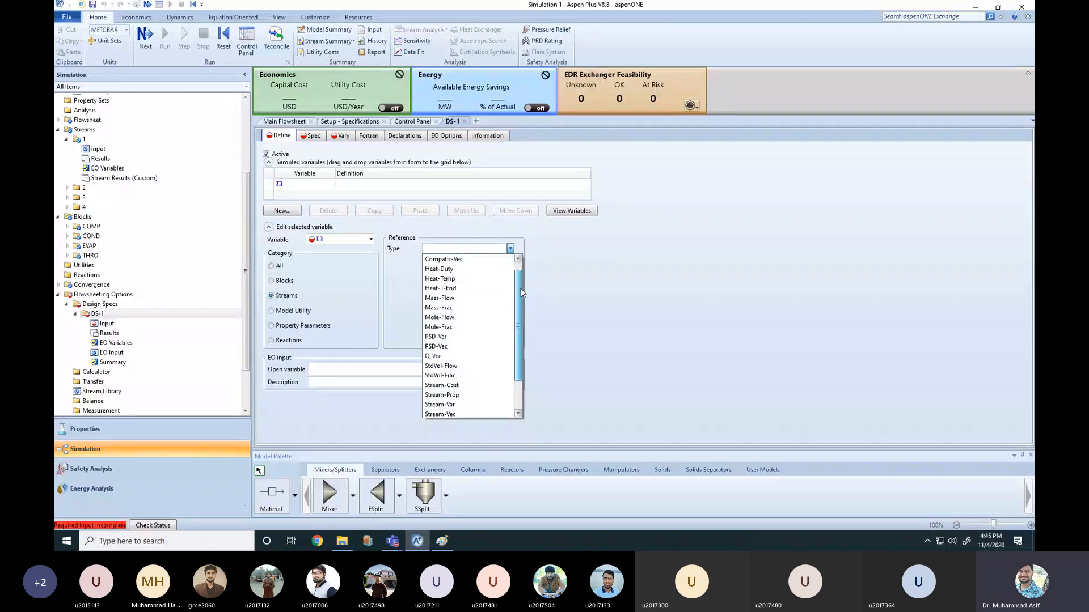
pyautogui.click(448, 405)
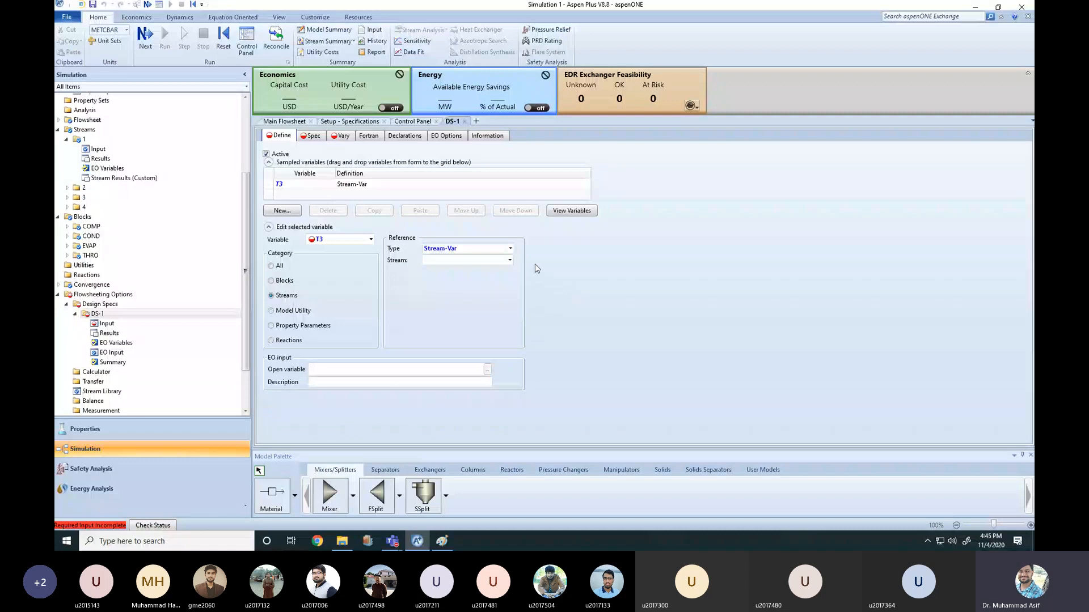
pyautogui.click(510, 260)
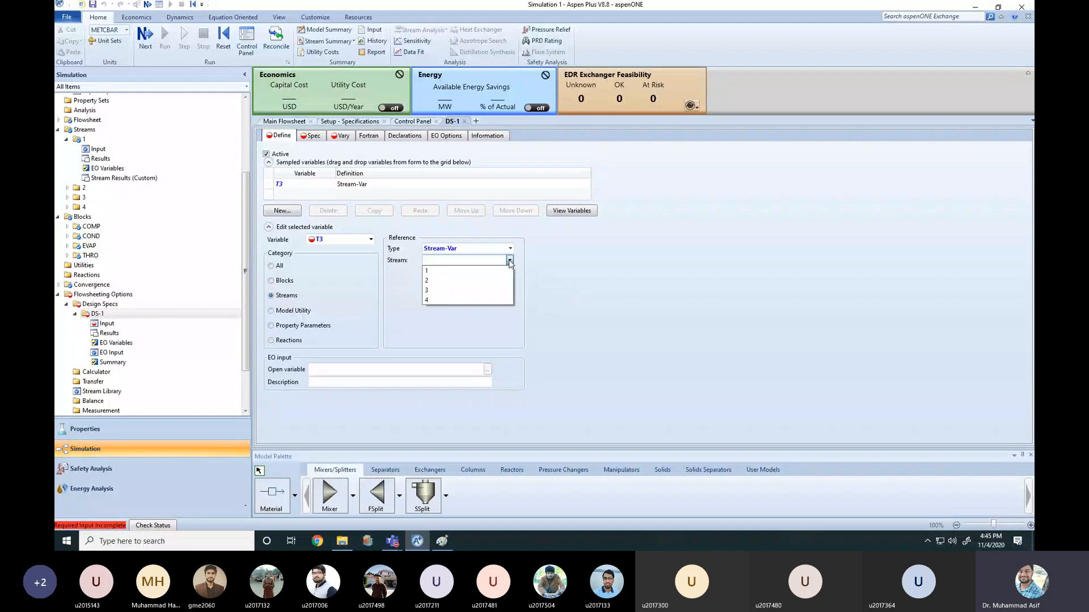
pyautogui.click(429, 291)
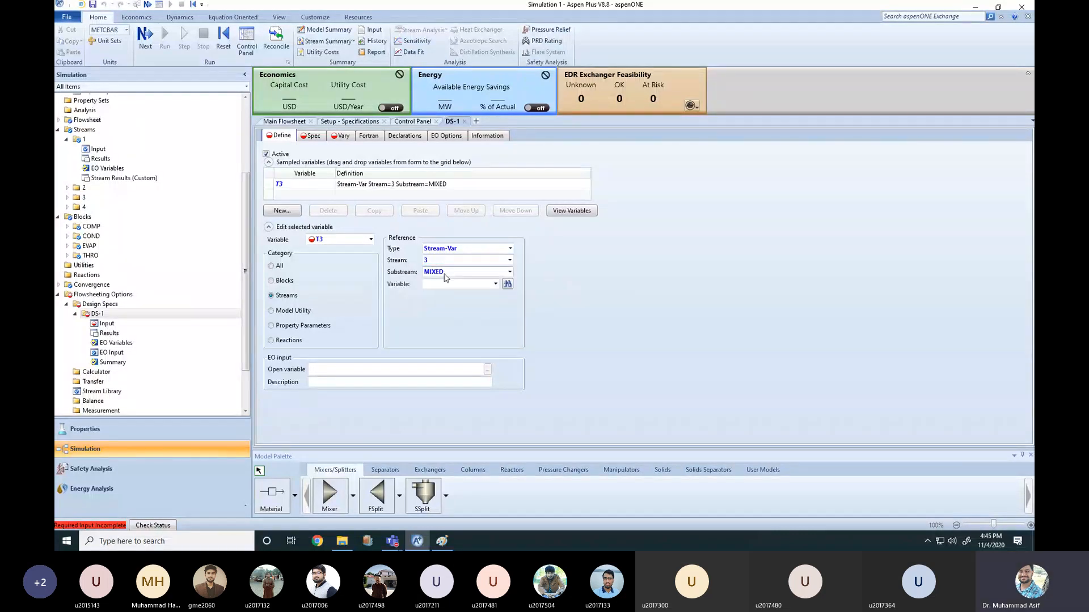
pyautogui.click(495, 284)
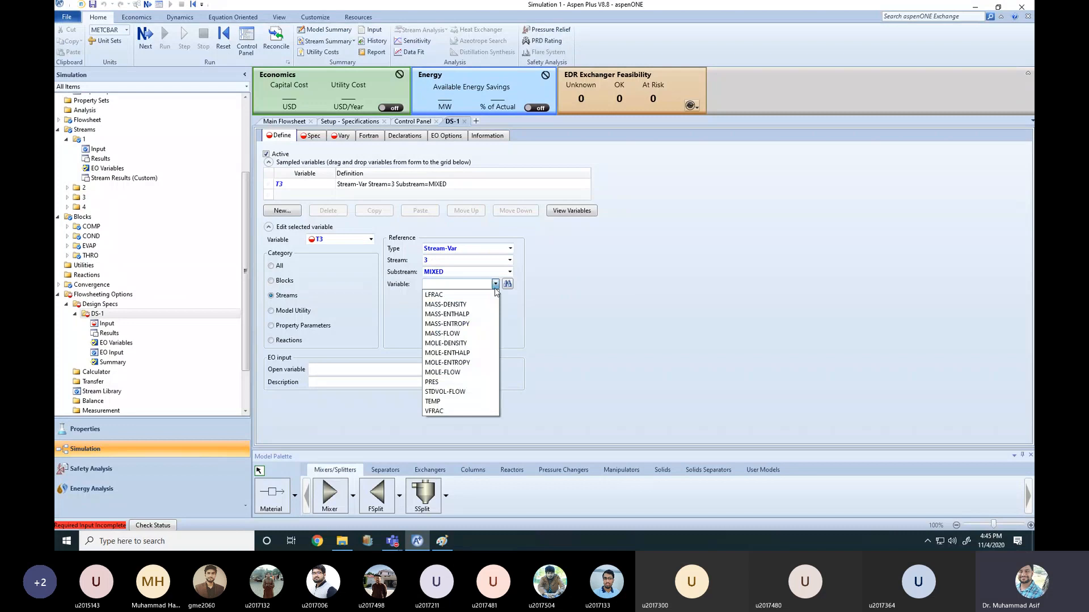
pyautogui.click(439, 401)
pyautogui.click(575, 316)
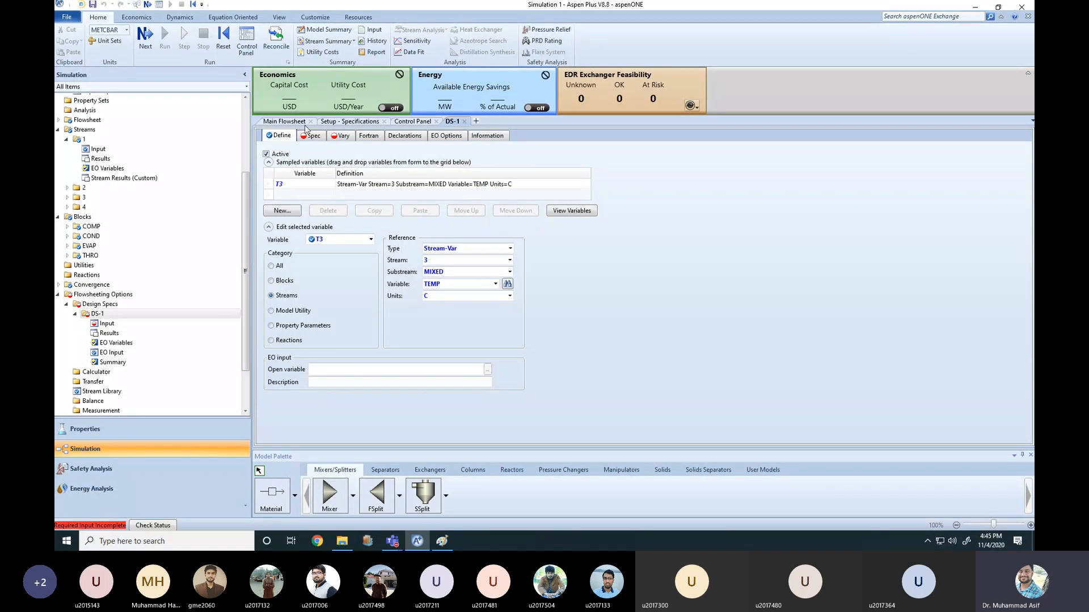
# - Check stream 3 on the flowsheet, and set DS-1's spec to T3, target 35 and tolerance 0.1
pyautogui.click(287, 122)
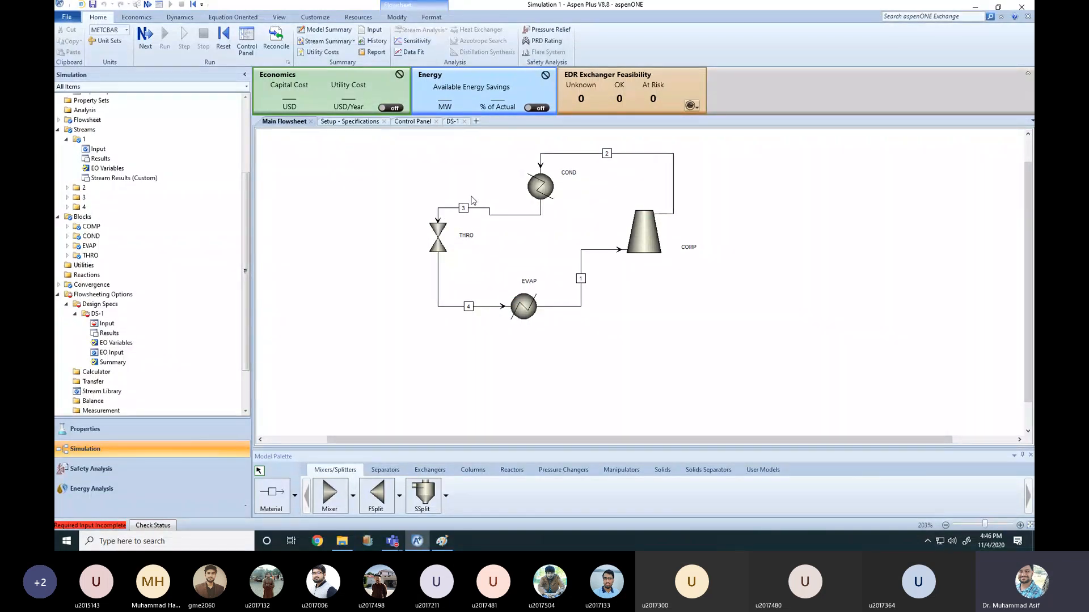
pyautogui.click(452, 121)
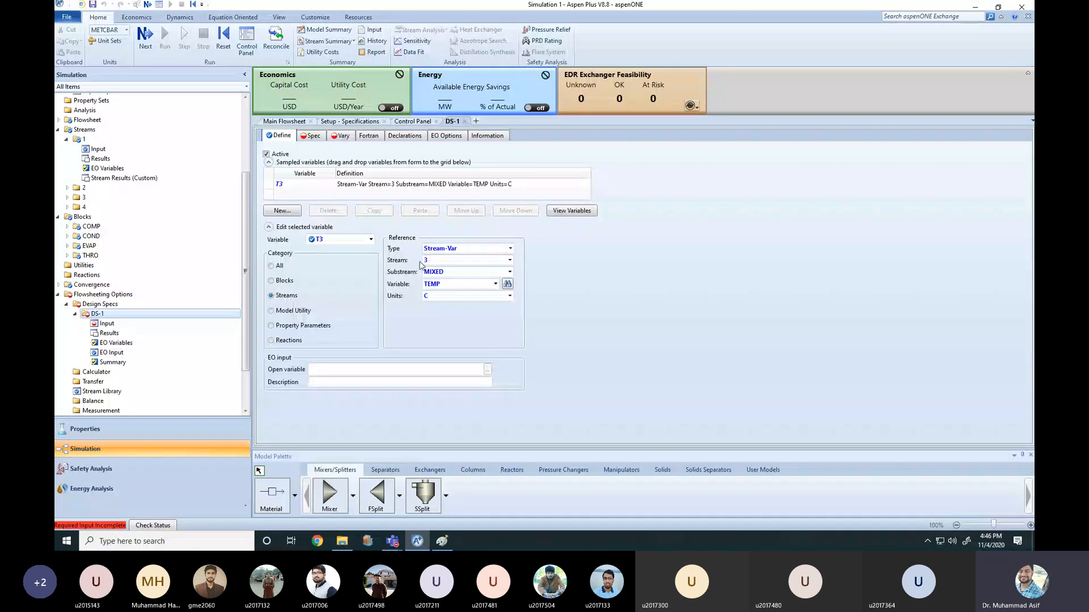
pyautogui.click(313, 136)
pyautogui.click(324, 164)
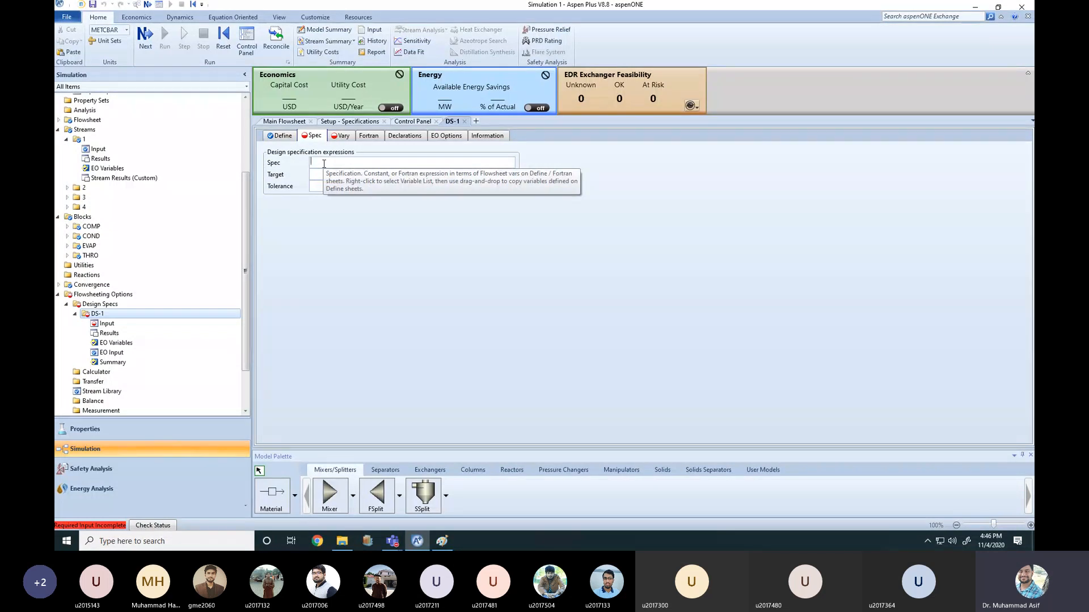
pyautogui.write('T3')
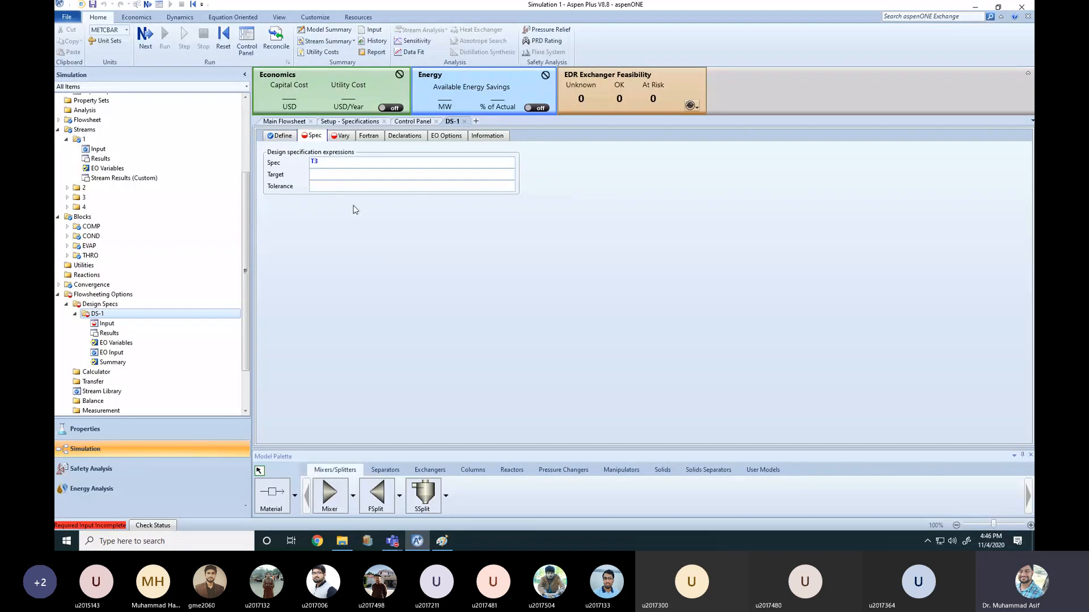
pyautogui.click(318, 175)
pyautogui.write('35')
pyautogui.click(320, 188)
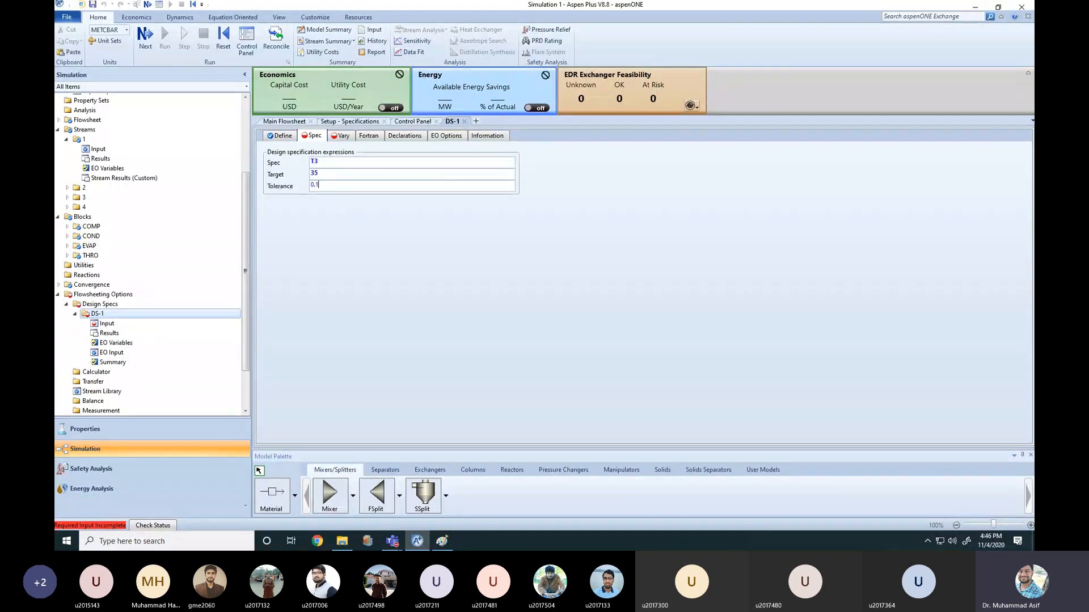
pyautogui.click(403, 248)
# - Set DS-1's manipulated variable to a Block-Var on block COMP with the variable PRES
pyautogui.click(344, 138)
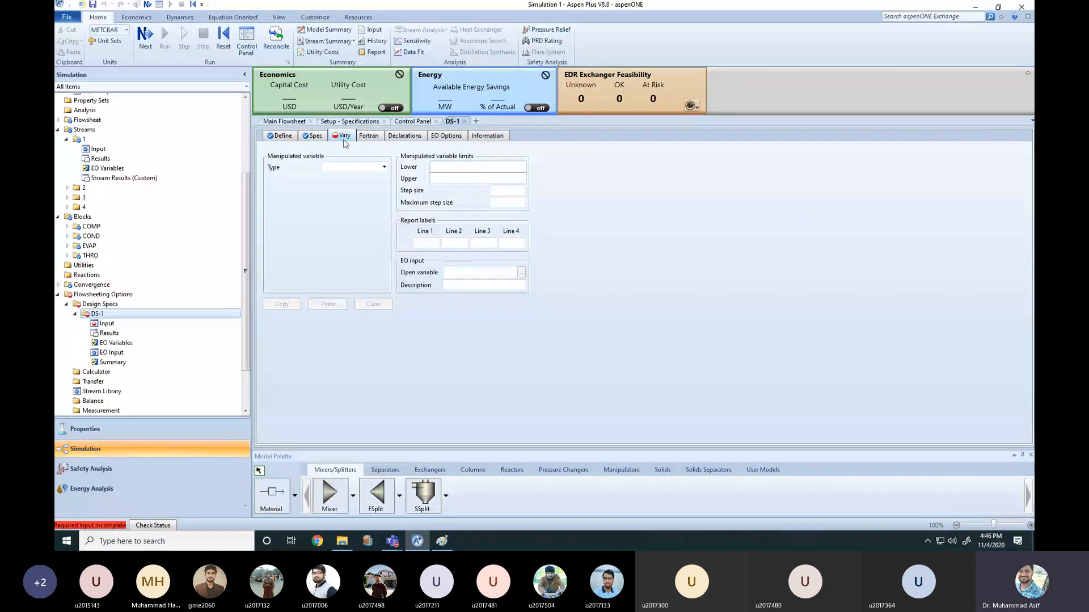
pyautogui.click(384, 167)
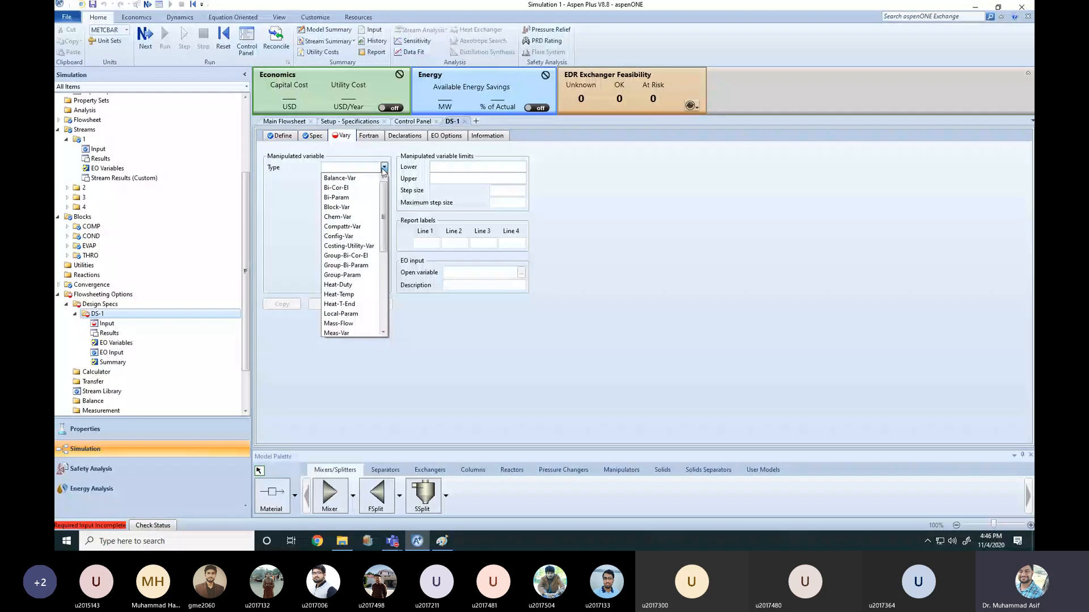
pyautogui.click(341, 206)
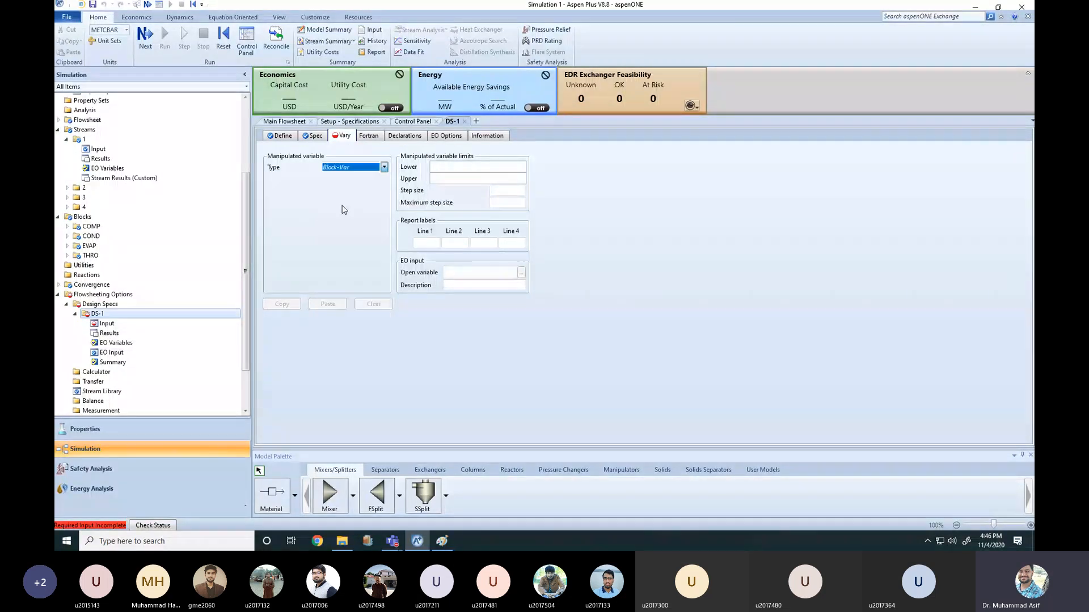
pyautogui.click(383, 180)
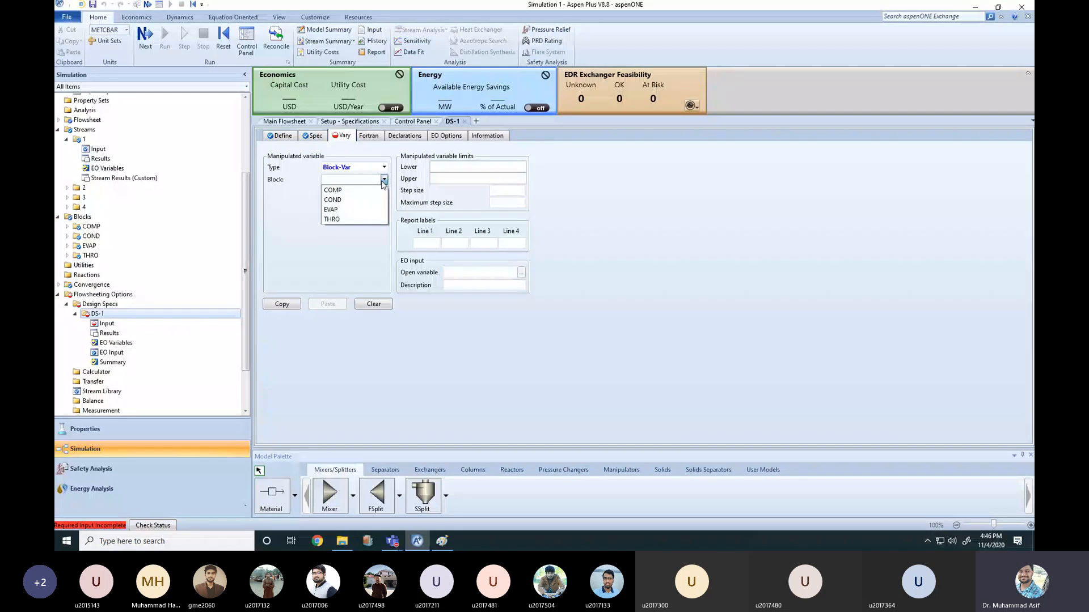
pyautogui.click(339, 190)
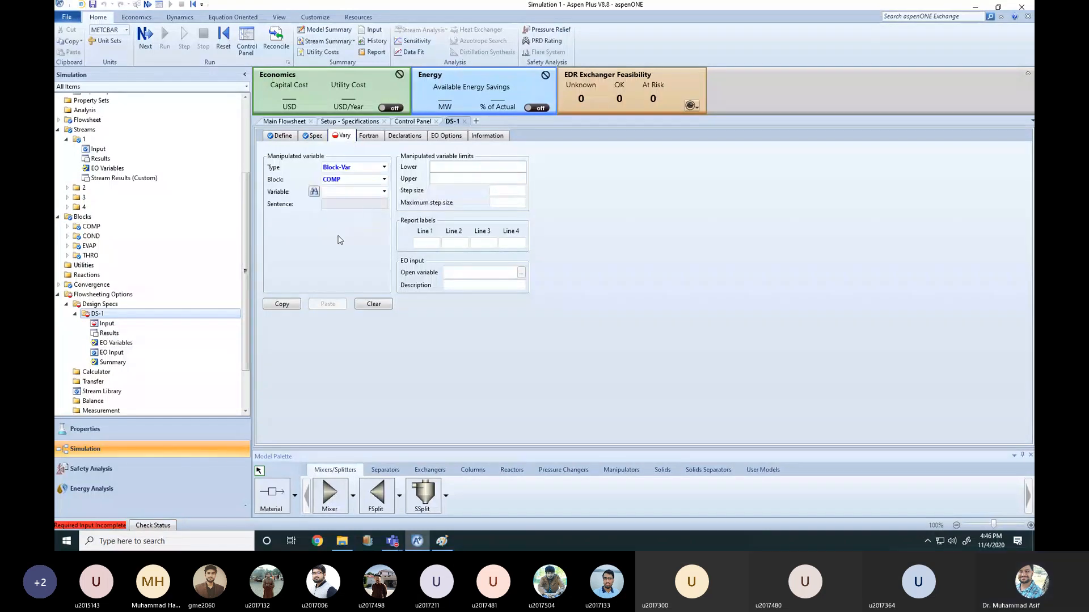
pyautogui.click(384, 192)
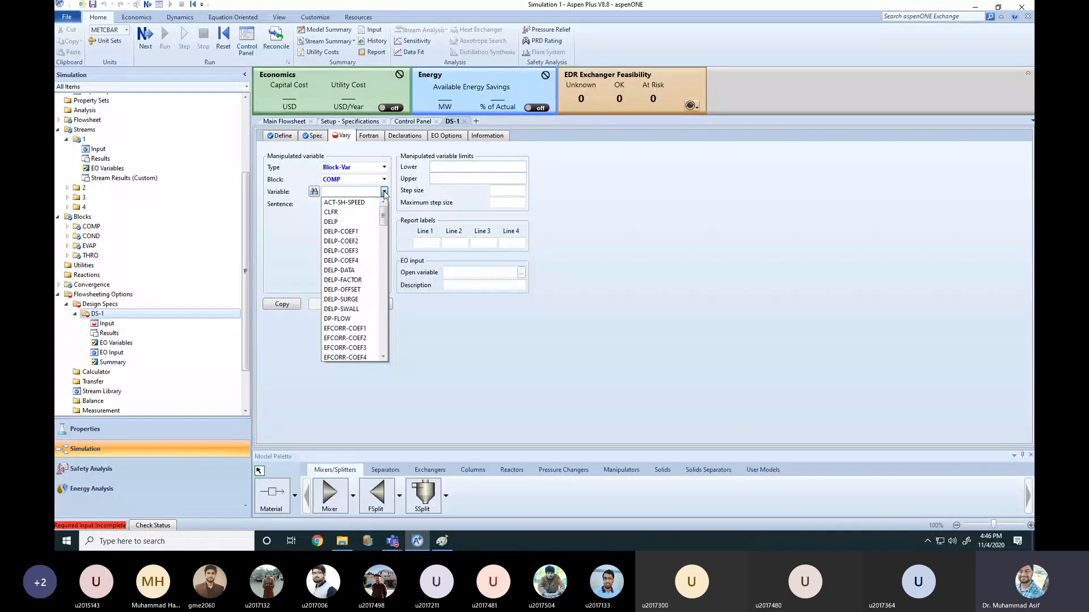
pyautogui.moveTo(383, 224); pyautogui.dragTo(393, 288)
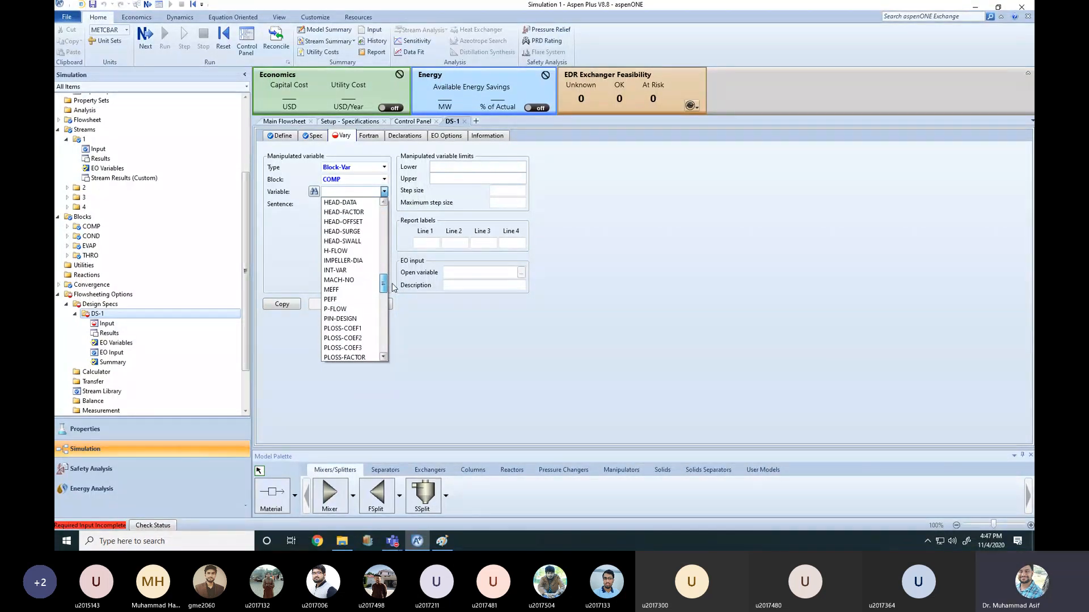
pyautogui.moveTo(392, 284); pyautogui.dragTo(392, 320)
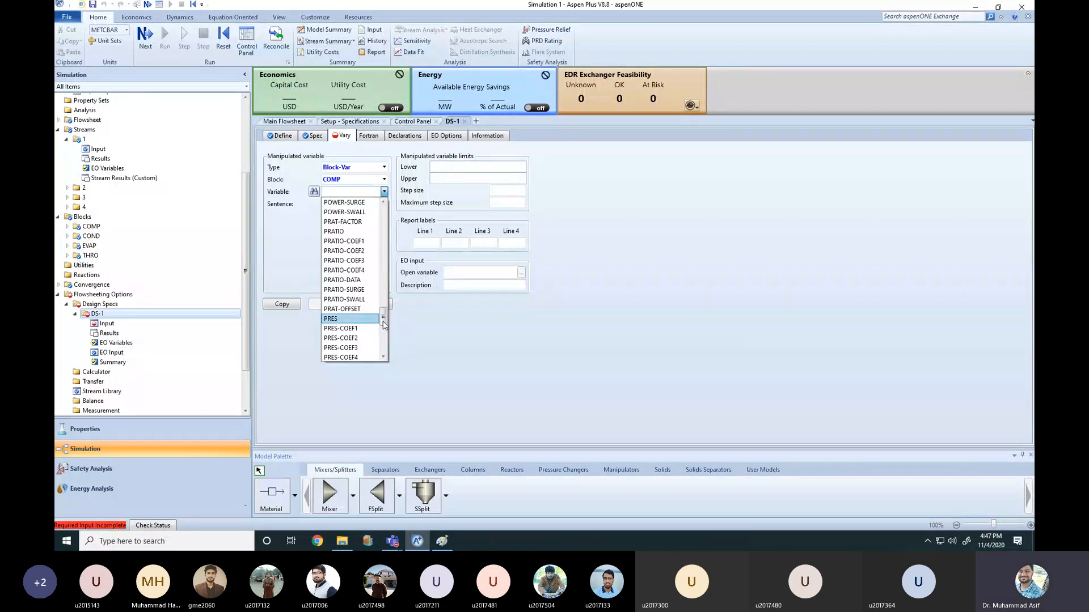
pyautogui.click(357, 320)
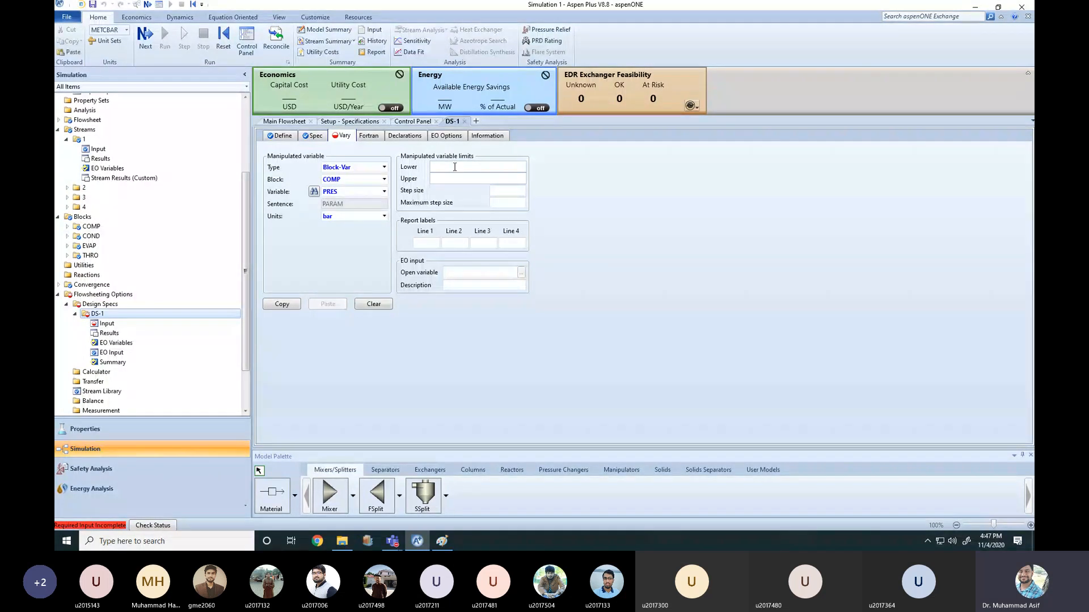
# - Limit DS-1's manipulated compressor pressure to a lower bound of 5 and an upper bound of 15 bar, and close the form
pyautogui.write('515')
pyautogui.press('Return')
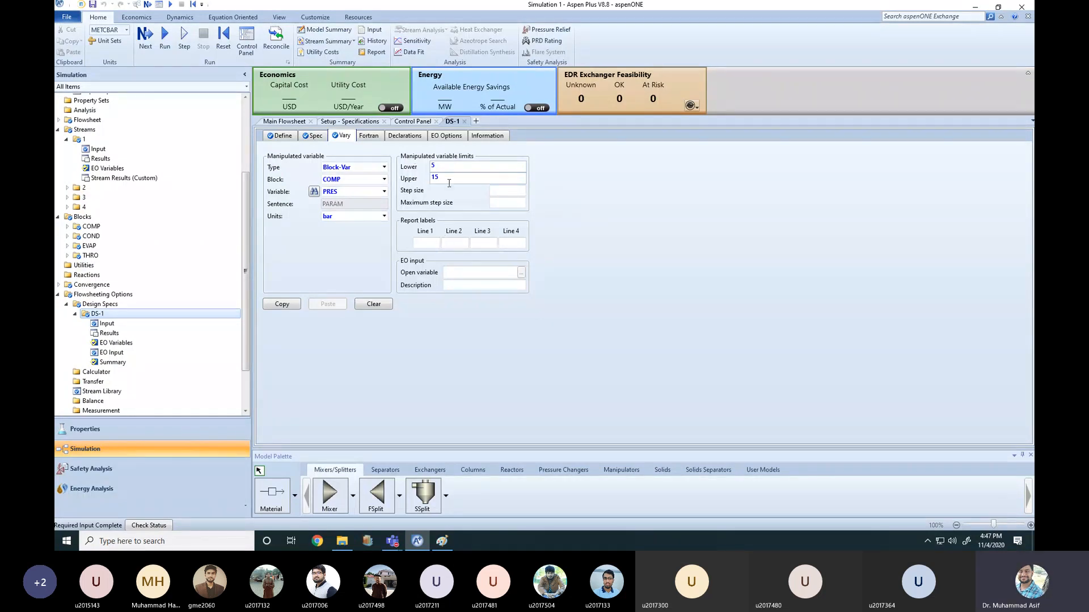
pyautogui.click(464, 121)
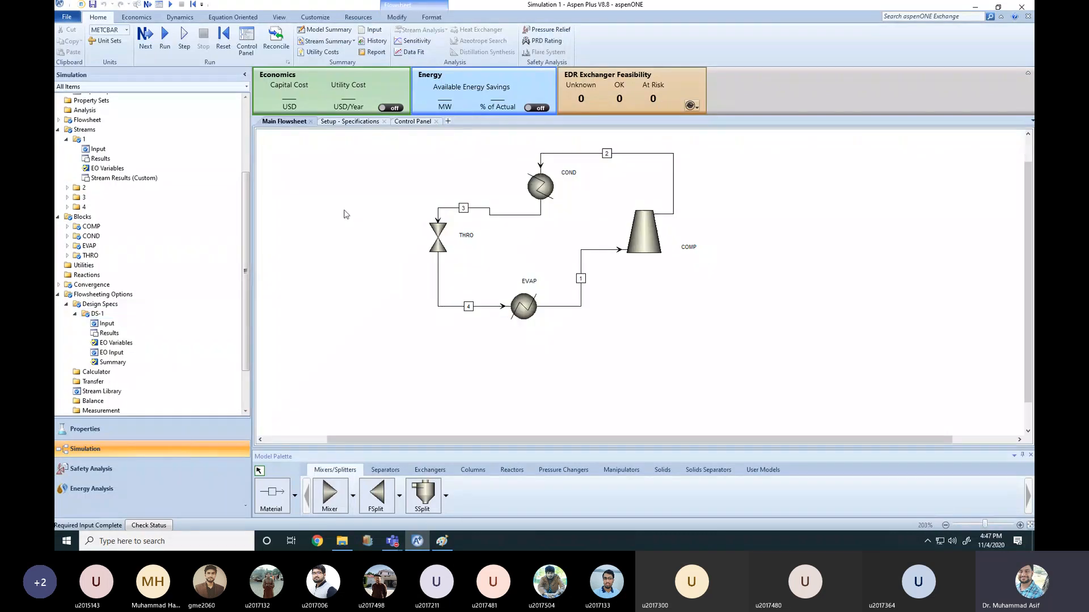
# - Reinitialize the simulation and run it with design spec DS-1 active
pyautogui.click(223, 39)
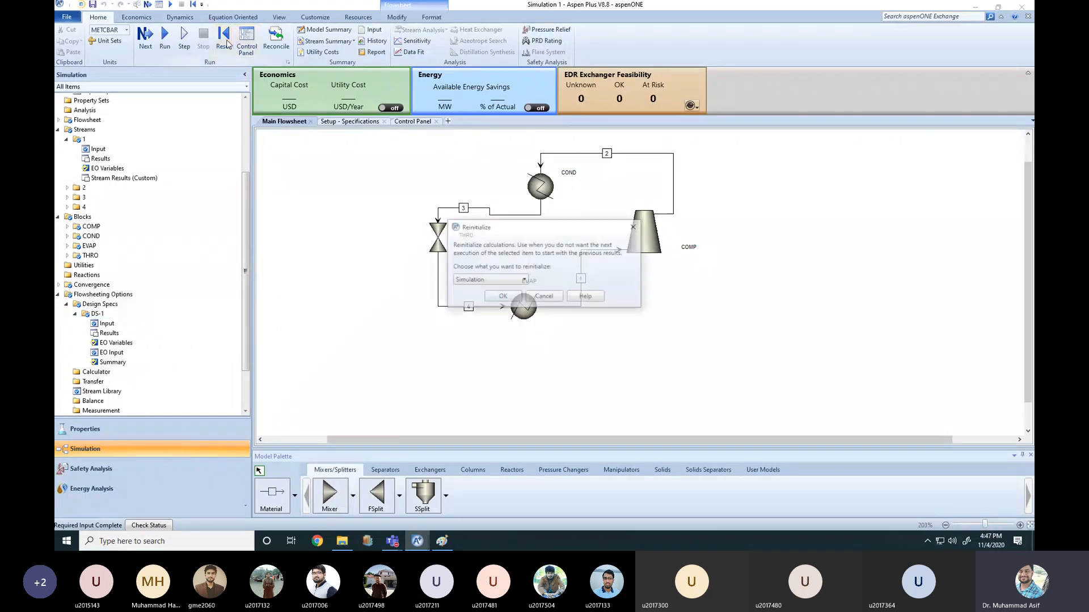
pyautogui.click(508, 299)
pyautogui.click(608, 283)
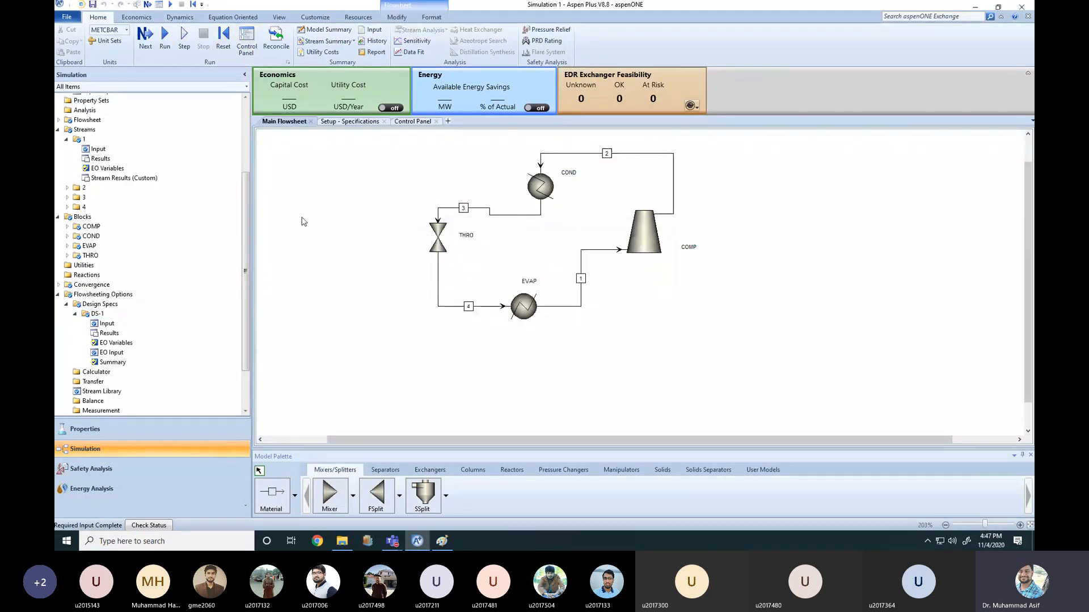
pyautogui.click(164, 39)
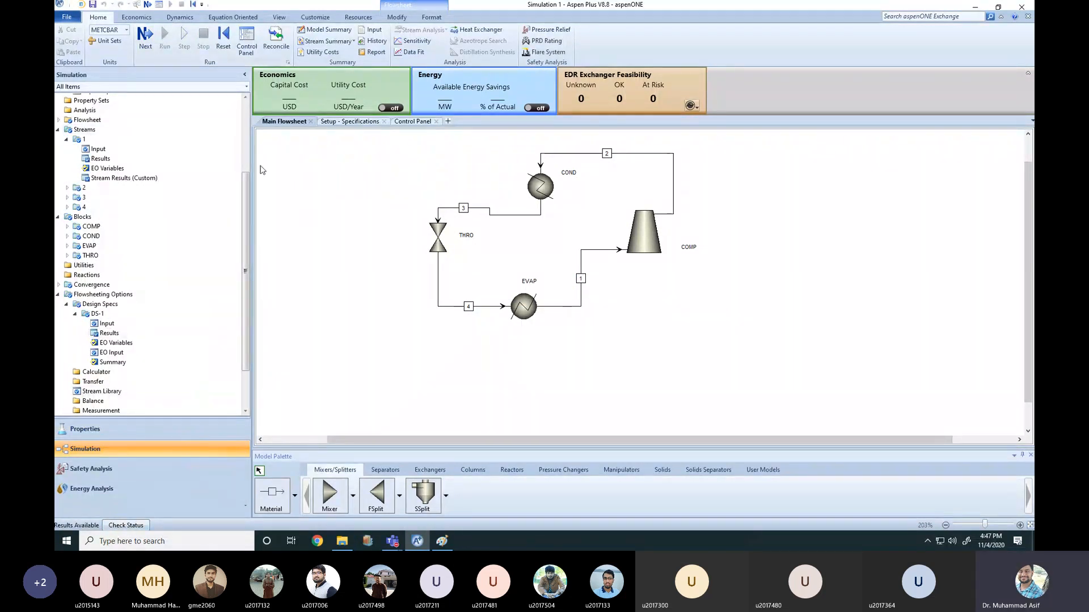
# - Check the run messages in the control panel, and examine DS-1's results for the manipulated variable and T3
pyautogui.click(245, 42)
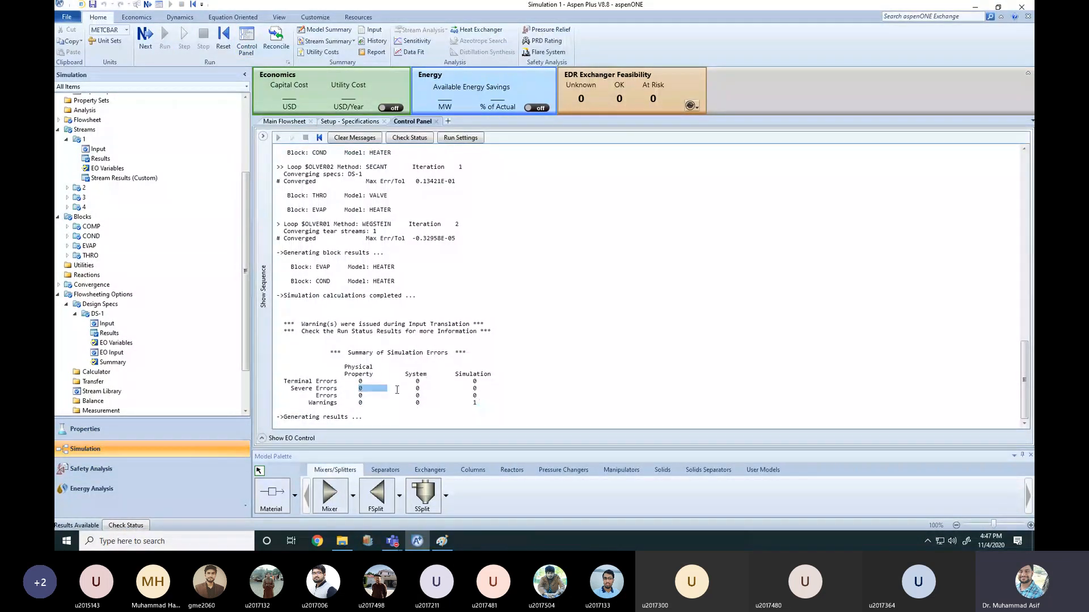
pyautogui.click(587, 342)
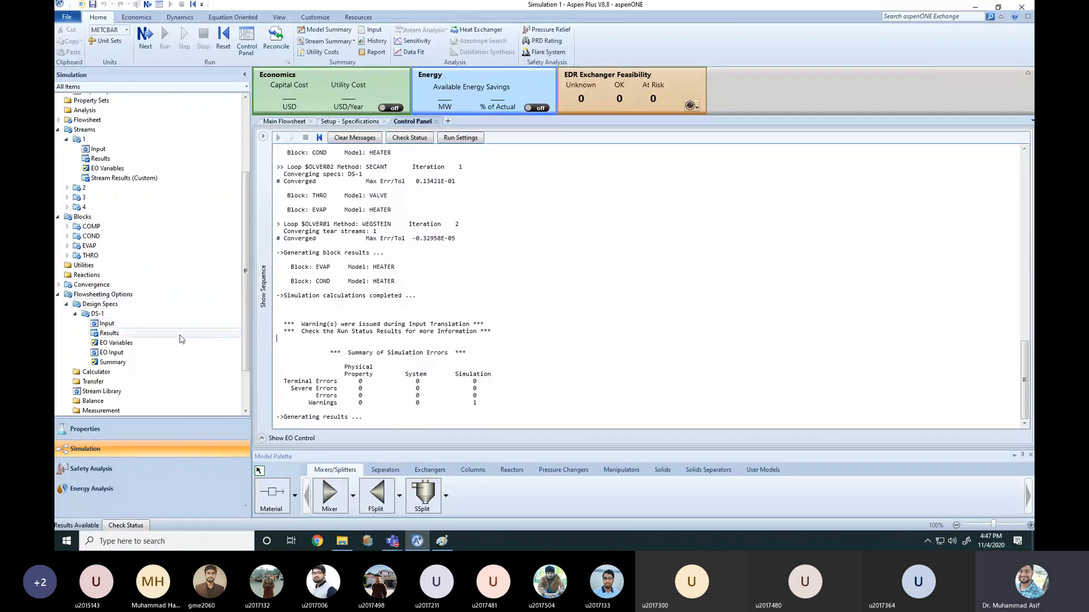
pyautogui.doubleClick(109, 333)
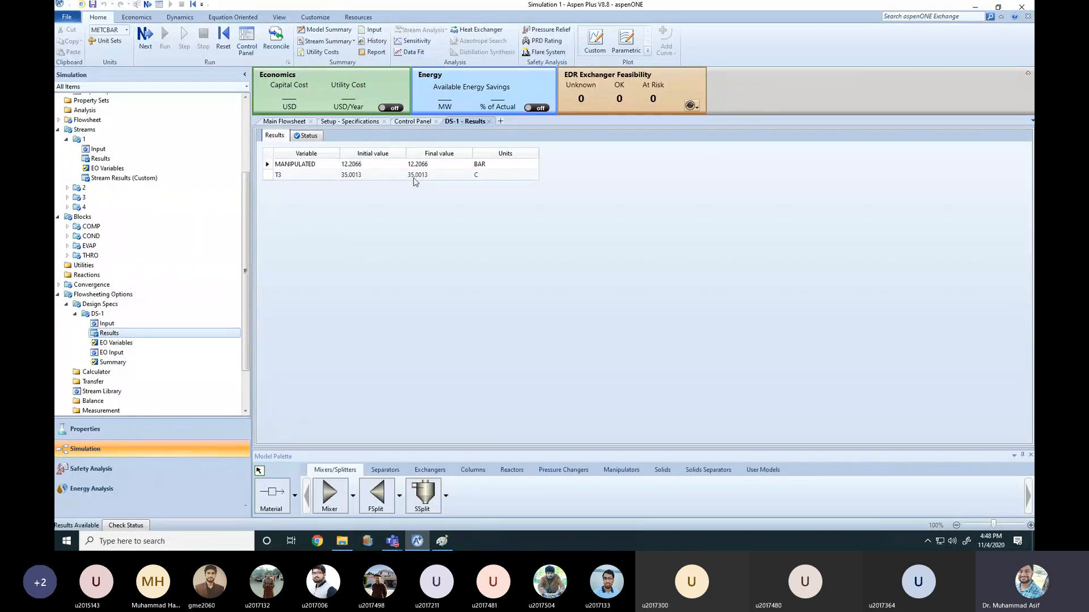
pyautogui.click(352, 175)
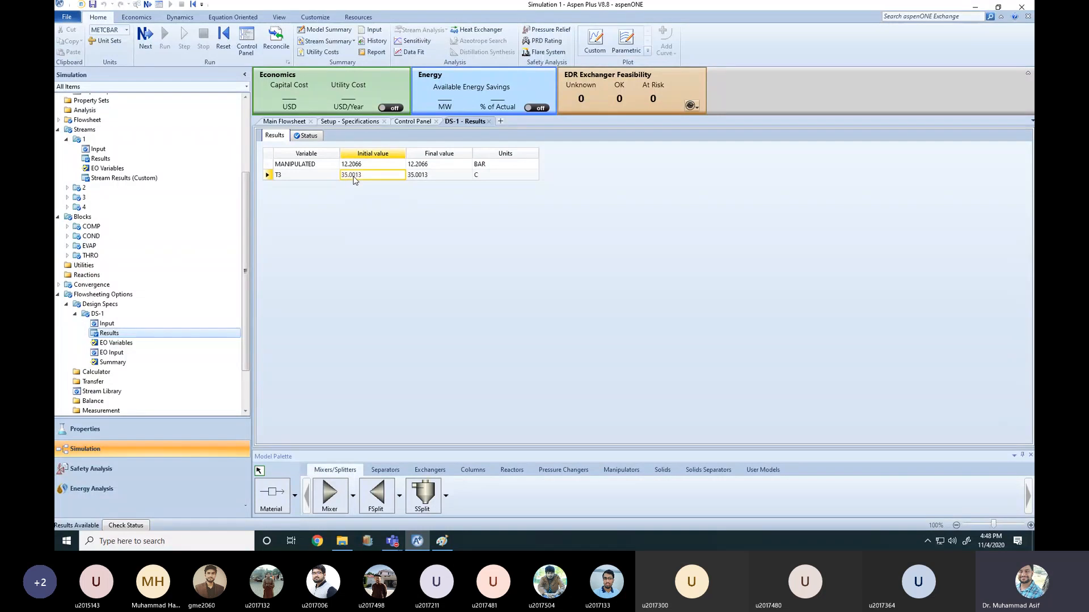
pyautogui.click(350, 177)
pyautogui.click(353, 164)
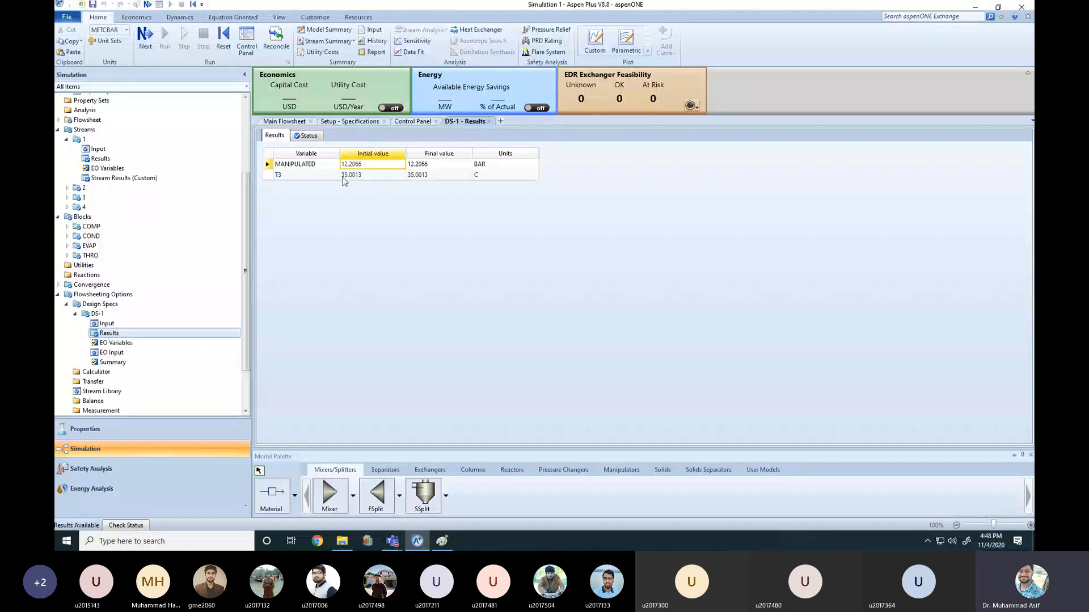
pyautogui.click(347, 184)
pyautogui.click(347, 177)
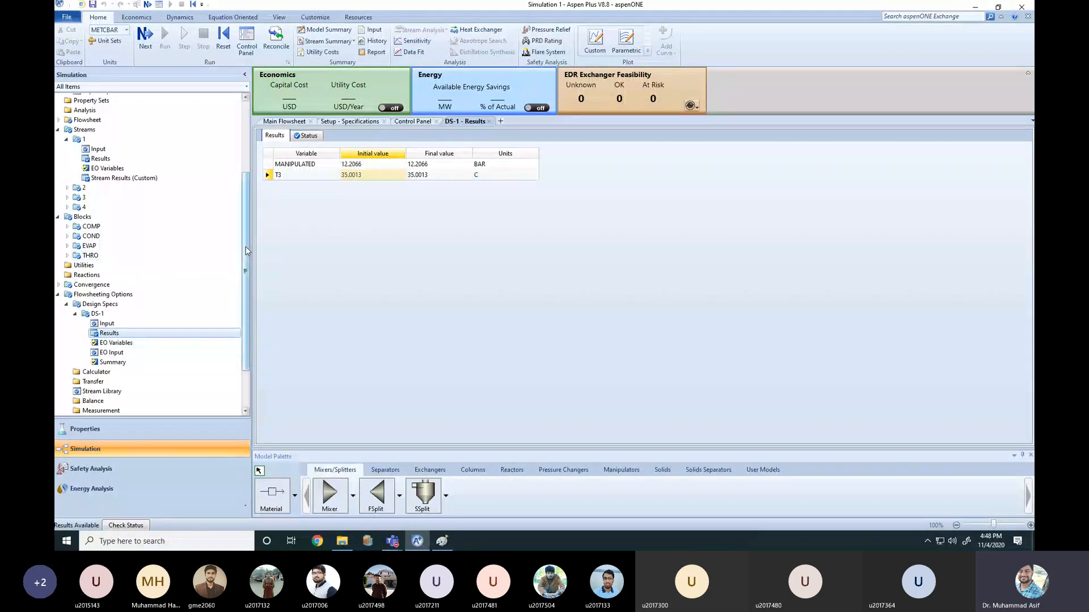
# - Open stream 4's results from the main flowsheet, check its temperature, and close them
pyautogui.scroll(-2, 245, 302)
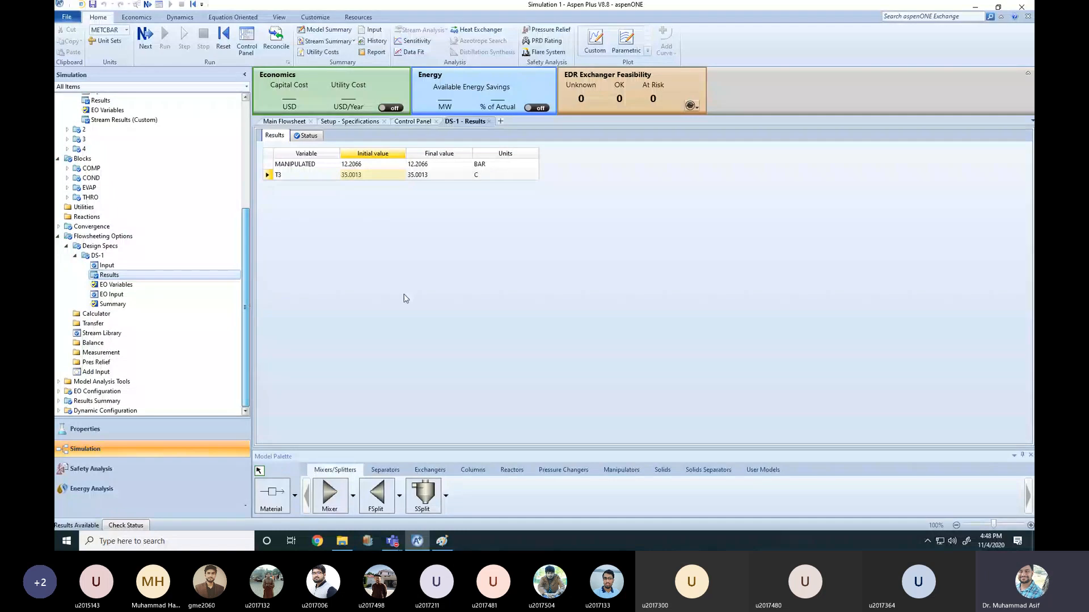
pyautogui.click(288, 122)
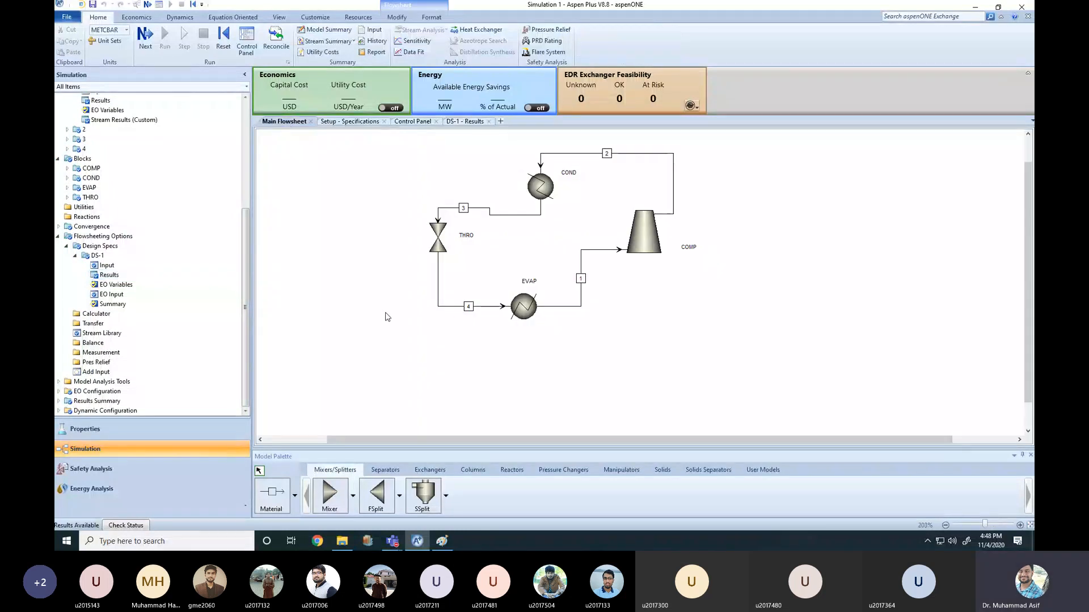
pyautogui.click(482, 307)
pyautogui.rightClick(482, 309)
pyautogui.click(510, 321)
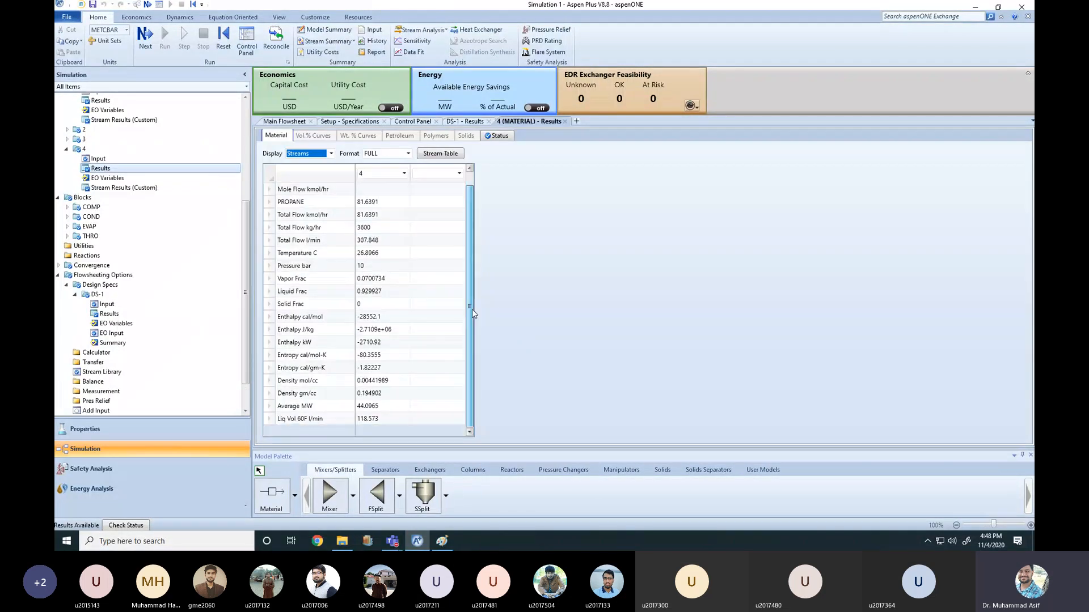
pyautogui.click(271, 253)
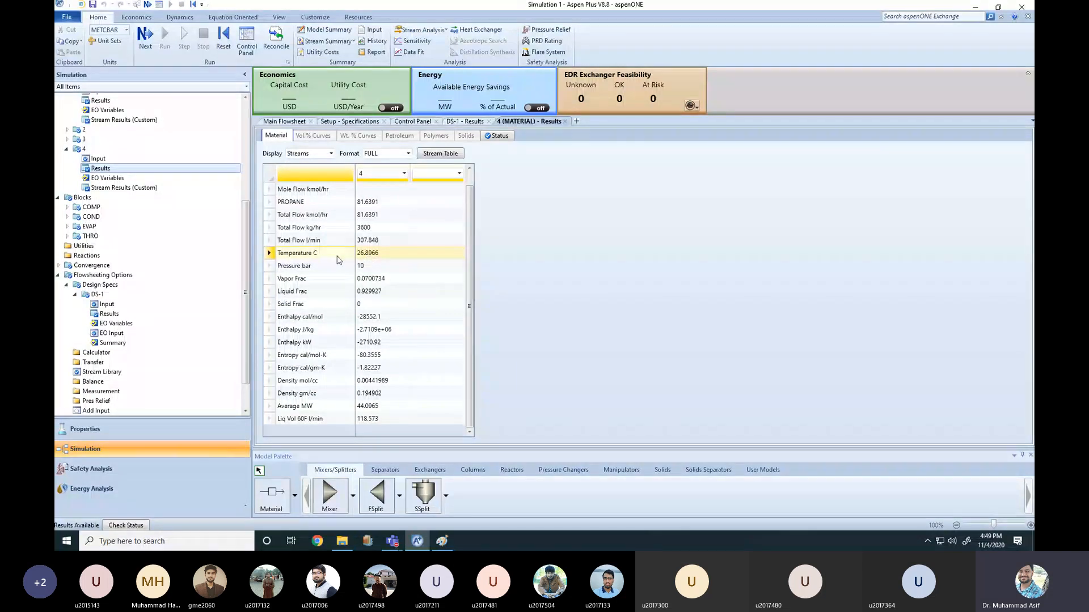
pyautogui.click(564, 122)
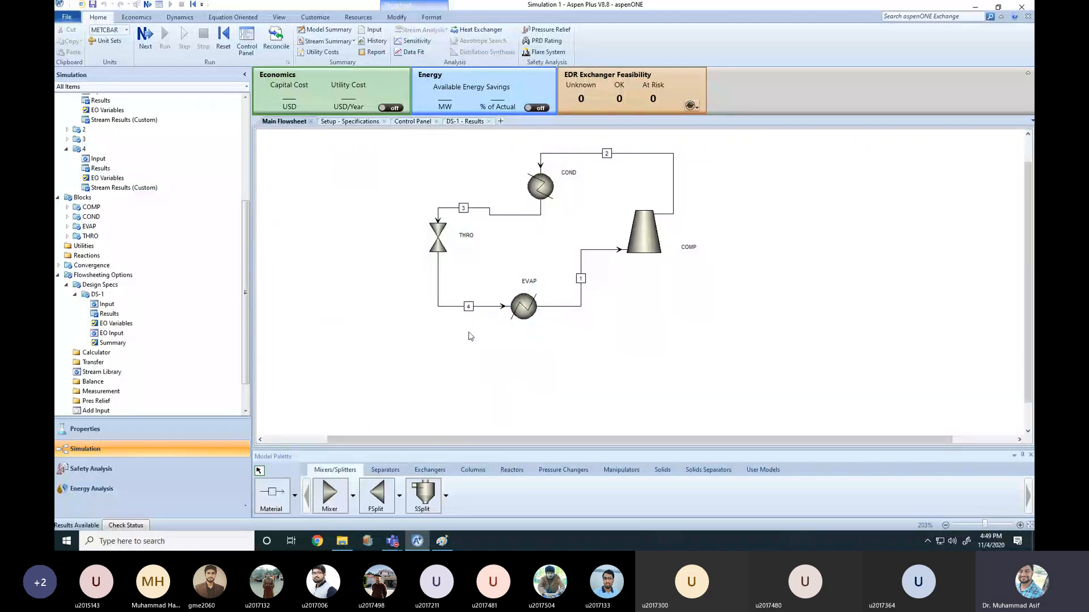
# - Reopen the results of the stream between THRO and EVAP, review its temperature again, and close them
pyautogui.click(460, 306)
pyautogui.click(468, 331)
pyautogui.click(469, 308)
pyautogui.click(472, 331)
pyautogui.rightClick(485, 307)
pyautogui.click(517, 327)
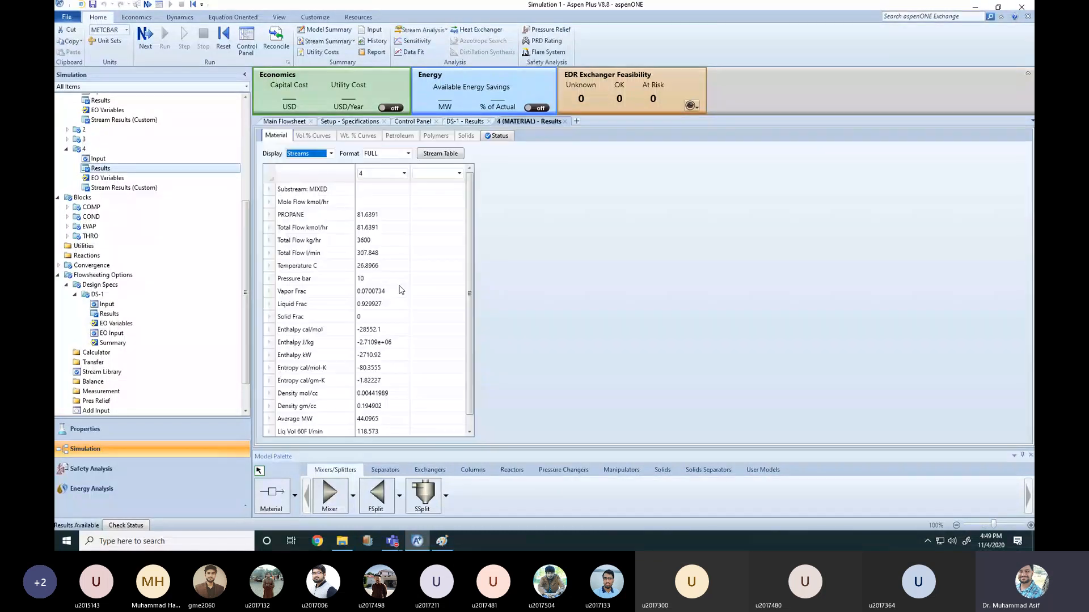
pyautogui.click(272, 267)
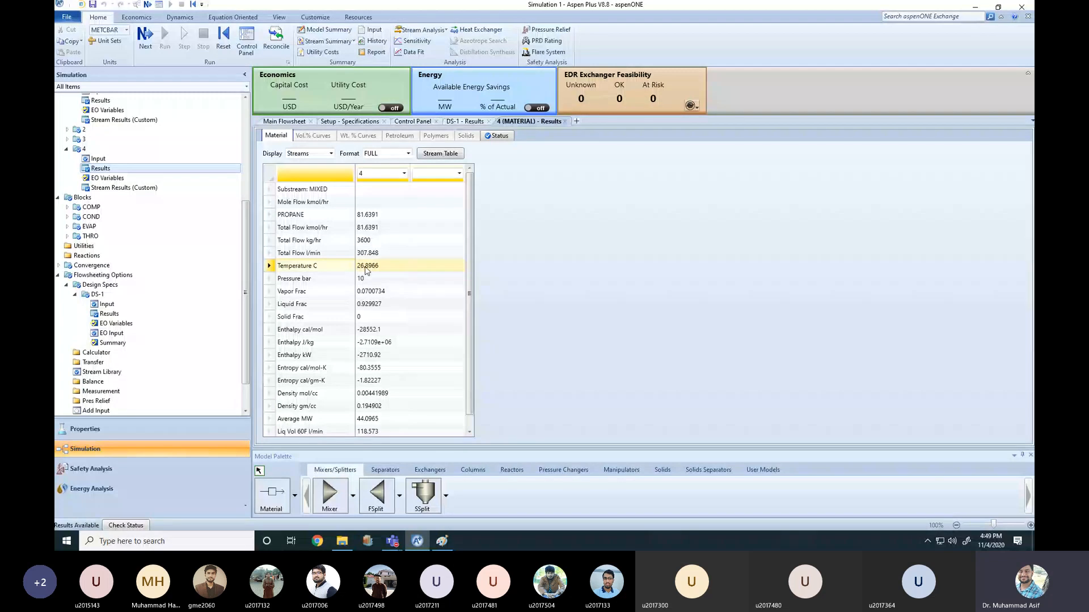
pyautogui.click(565, 121)
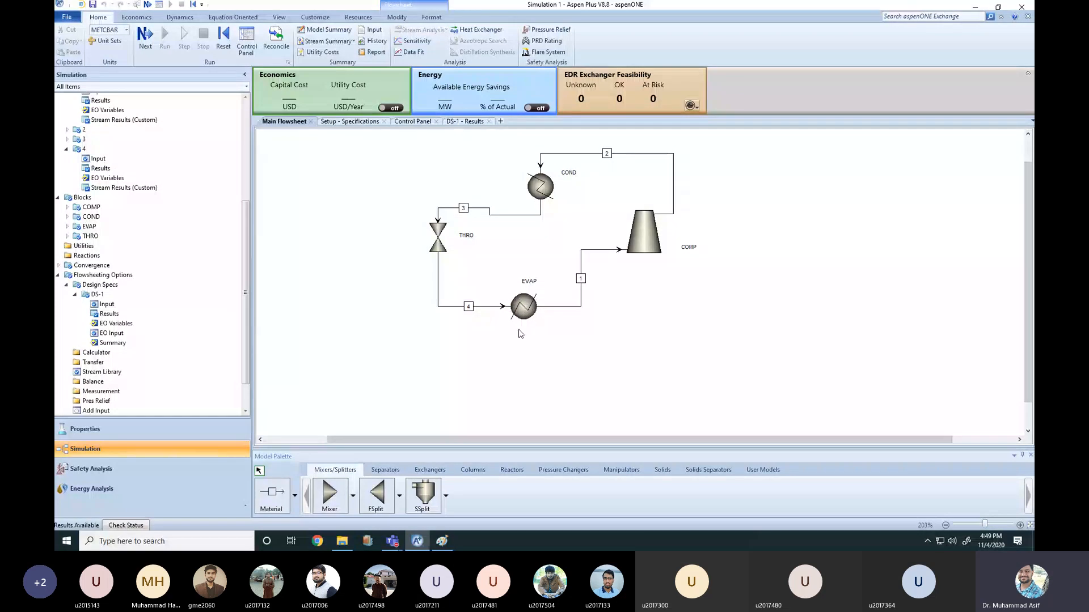
# - Reinitialize the simulation, purging all existing results
pyautogui.click(455, 307)
pyautogui.click(223, 39)
pyautogui.click(502, 297)
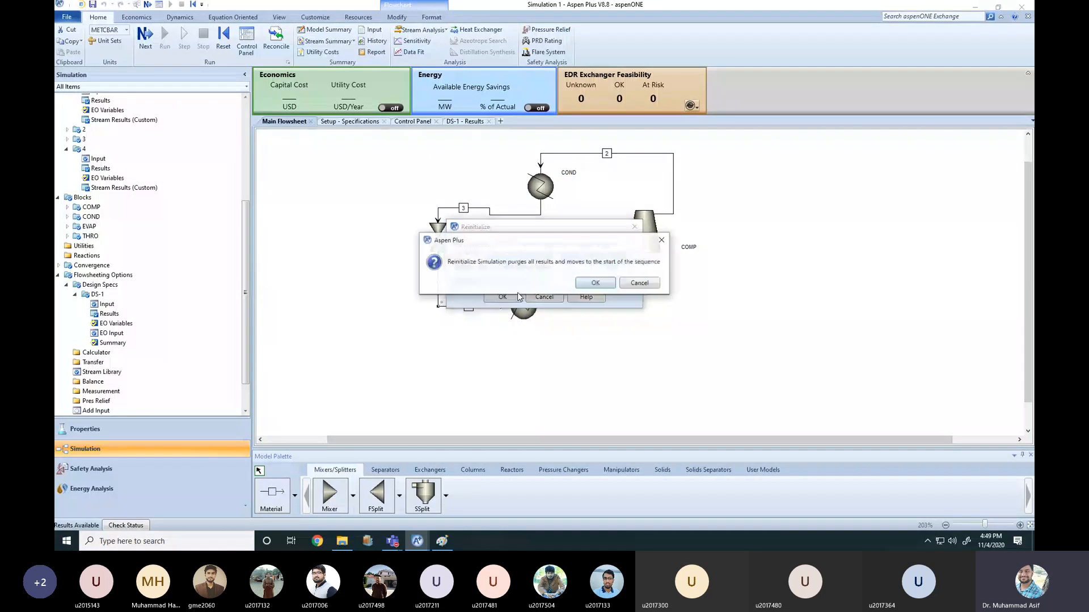
pyautogui.press('Return')
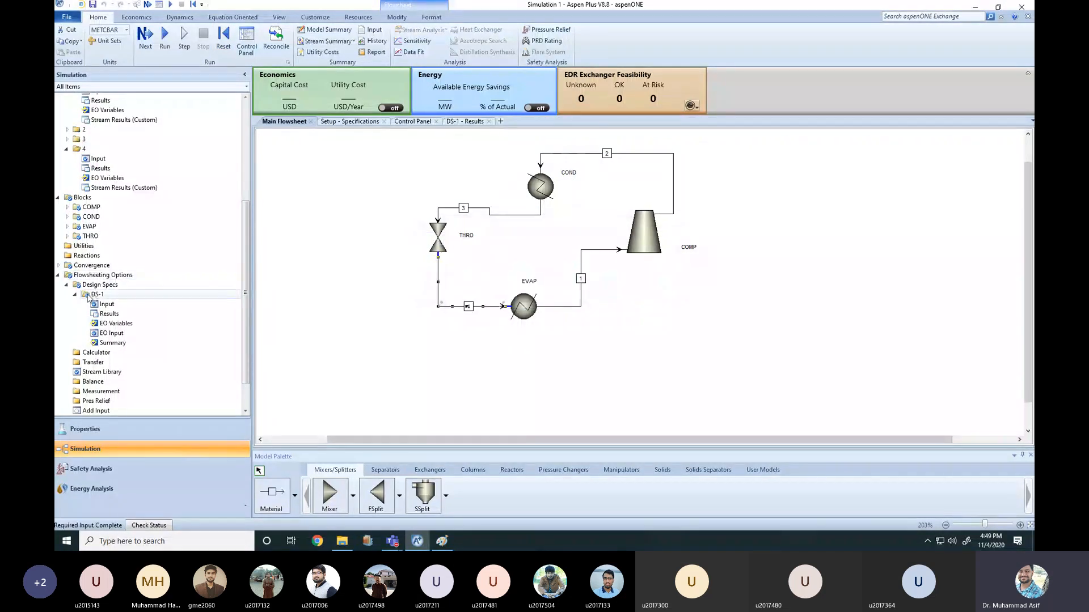
# - Create a second design spec with the ID DS-2 under the flowsheeting options
pyautogui.click(66, 285)
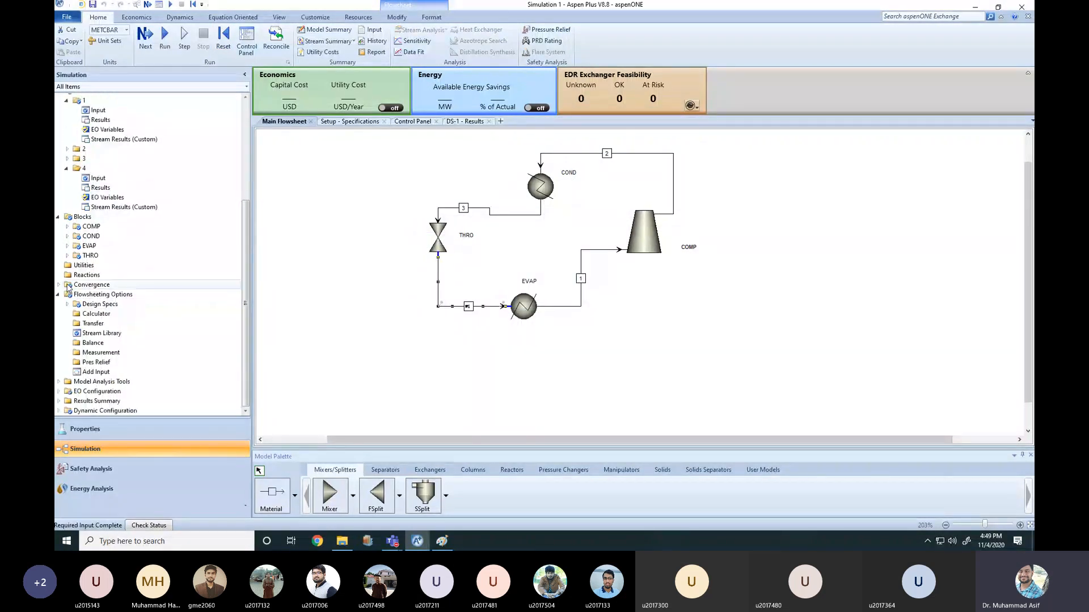
pyautogui.doubleClick(95, 306)
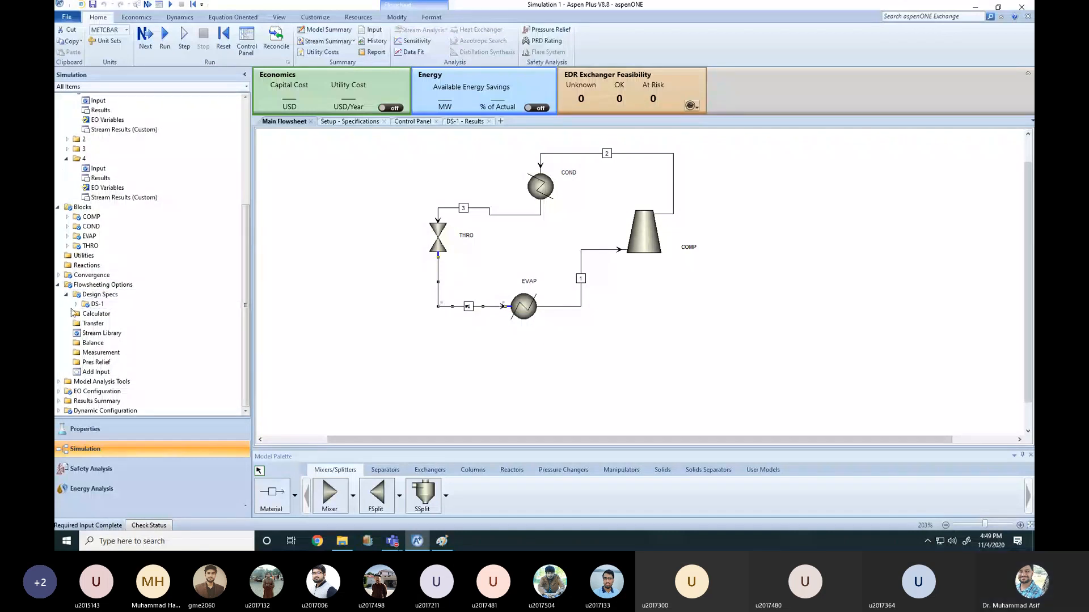
pyautogui.click(100, 296)
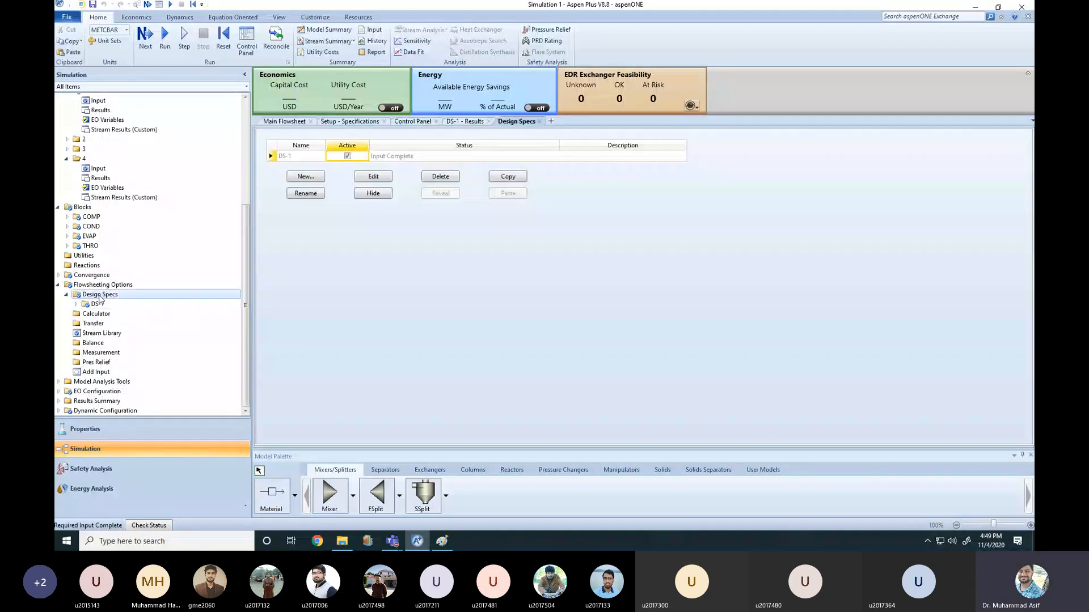
pyautogui.click(305, 177)
pyautogui.click(491, 270)
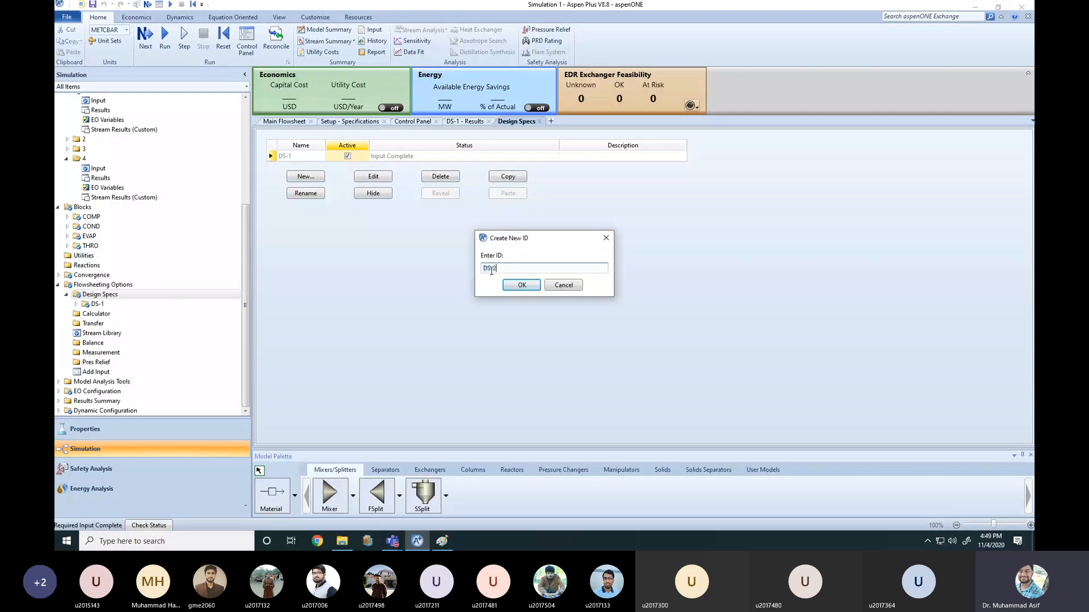
pyautogui.click(518, 288)
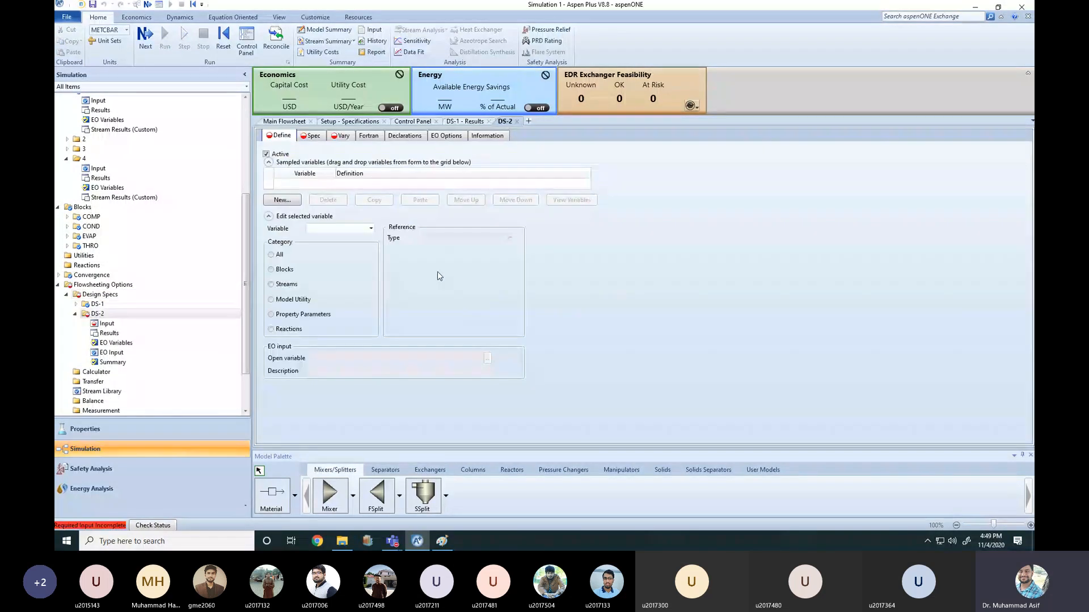
# - Create a new sampled variable named T4 in design spec DS-2
pyautogui.click(371, 229)
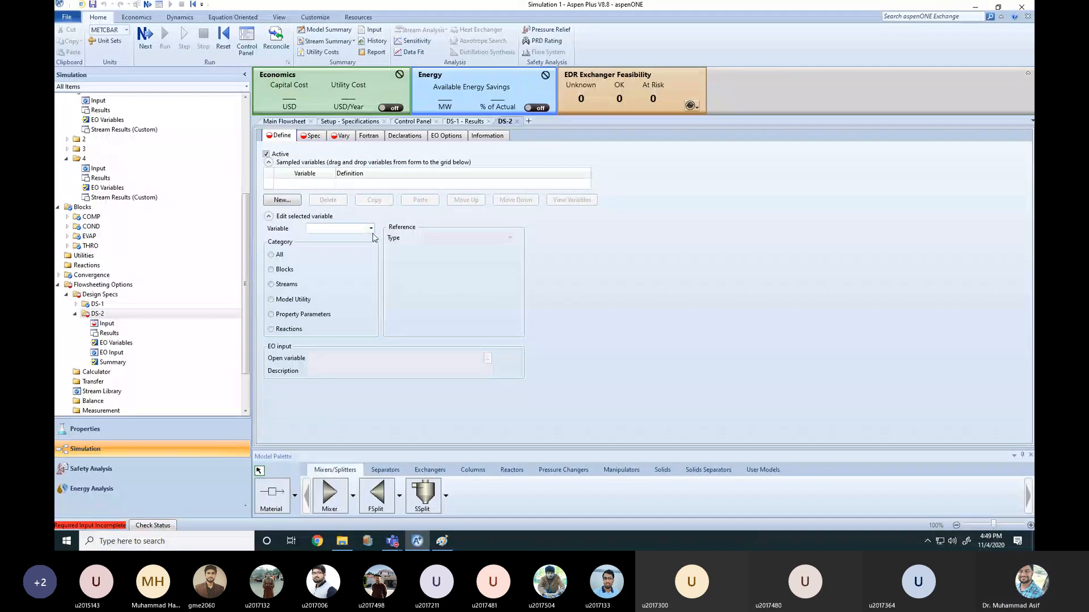
pyautogui.click(357, 240)
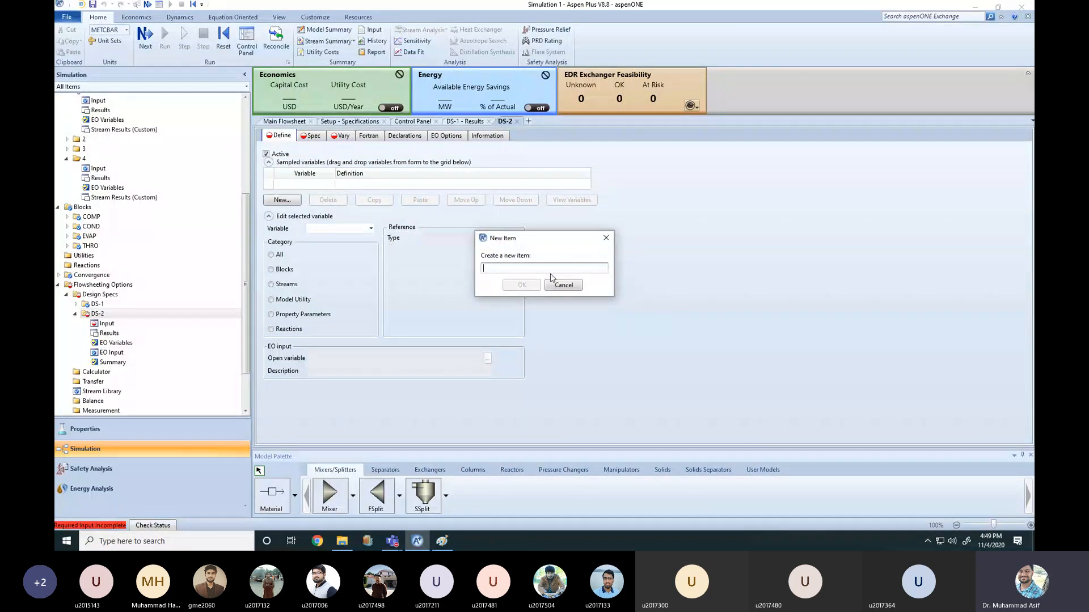
pyautogui.write('T4')
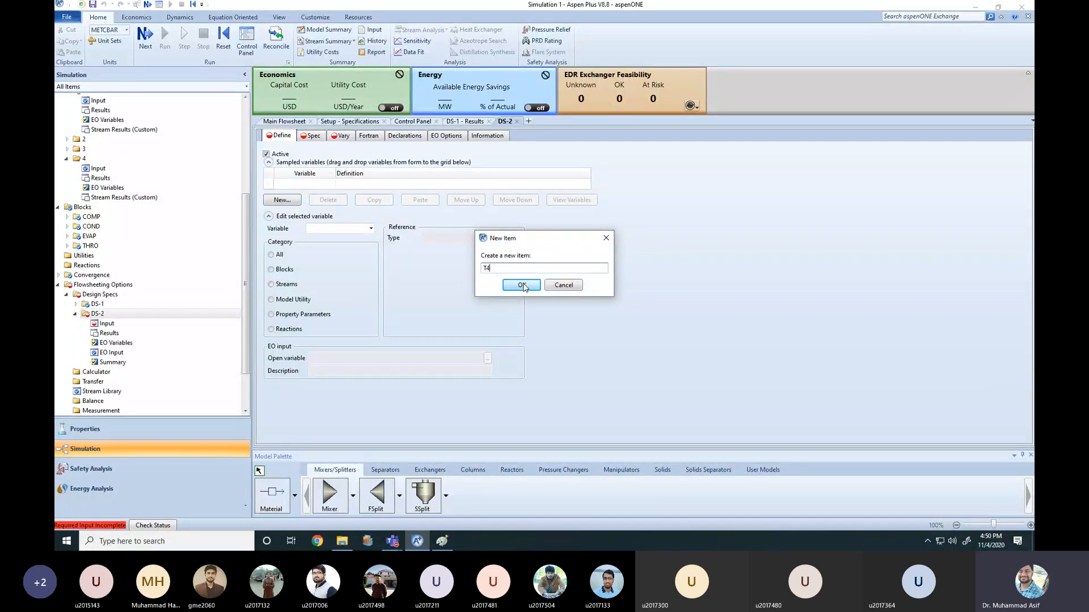
pyautogui.click(521, 285)
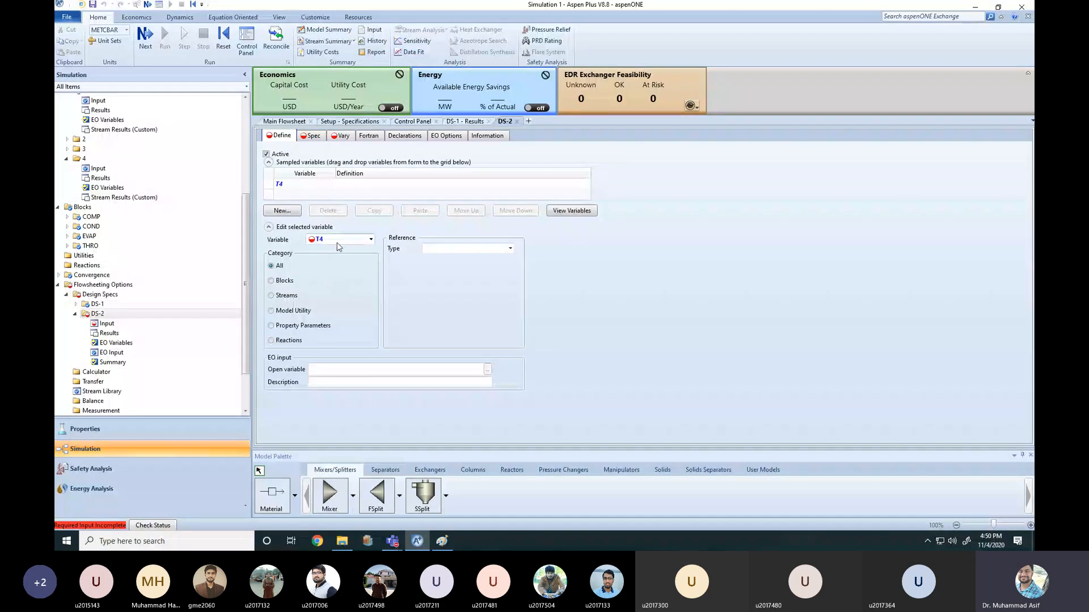
# - Define T4 in the Streams category as a Stream-Var referencing the TEMP variable of stream 4
pyautogui.click(271, 296)
pyautogui.click(511, 249)
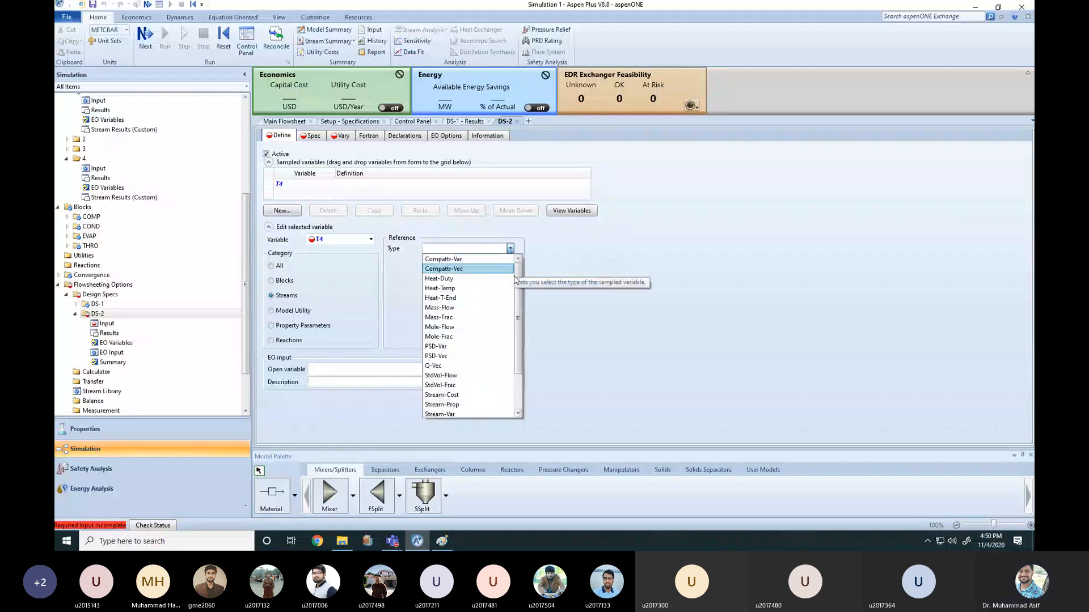
pyautogui.moveTo(520, 277); pyautogui.dragTo(520, 312)
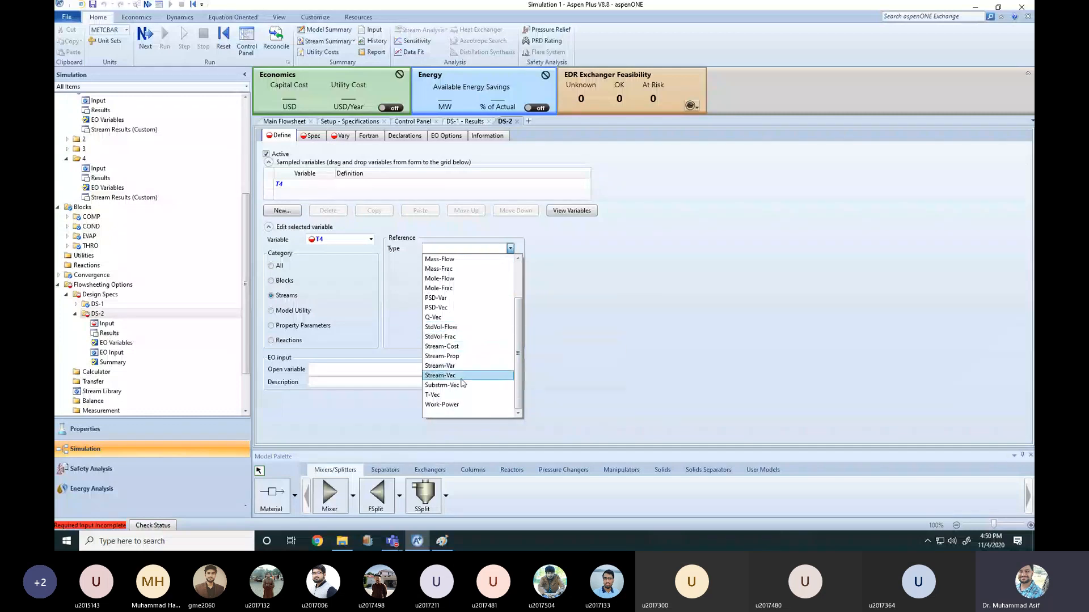
pyautogui.click(444, 367)
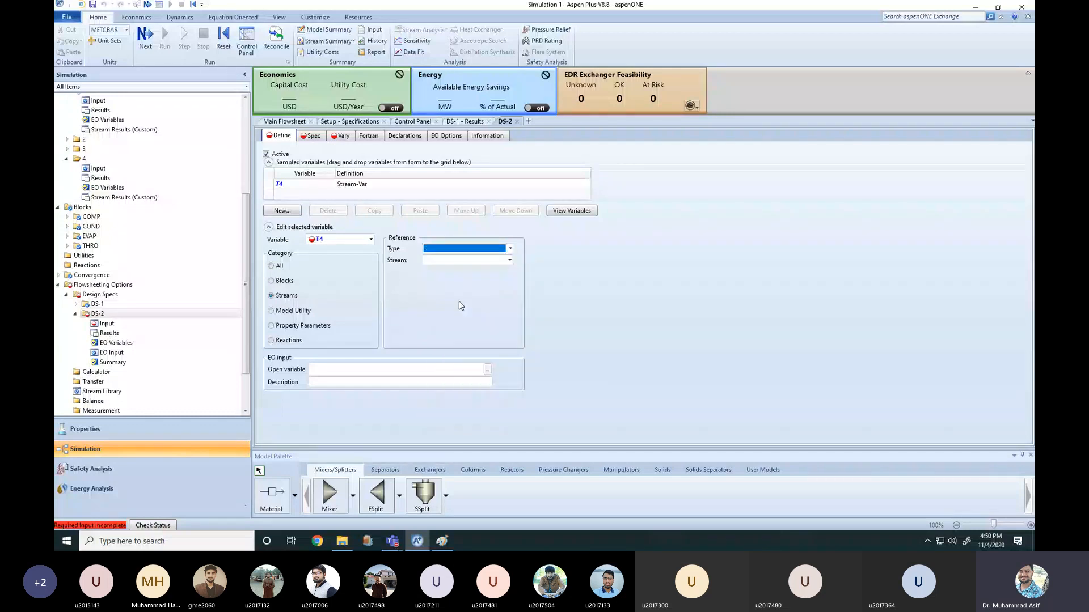
pyautogui.click(510, 260)
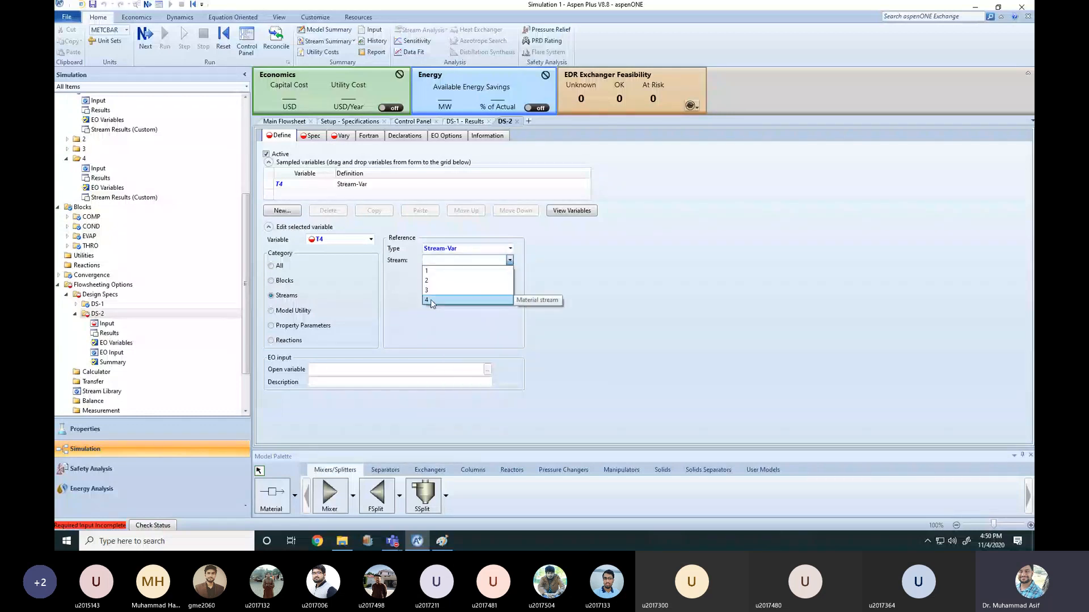
pyautogui.click(448, 301)
pyautogui.click(458, 328)
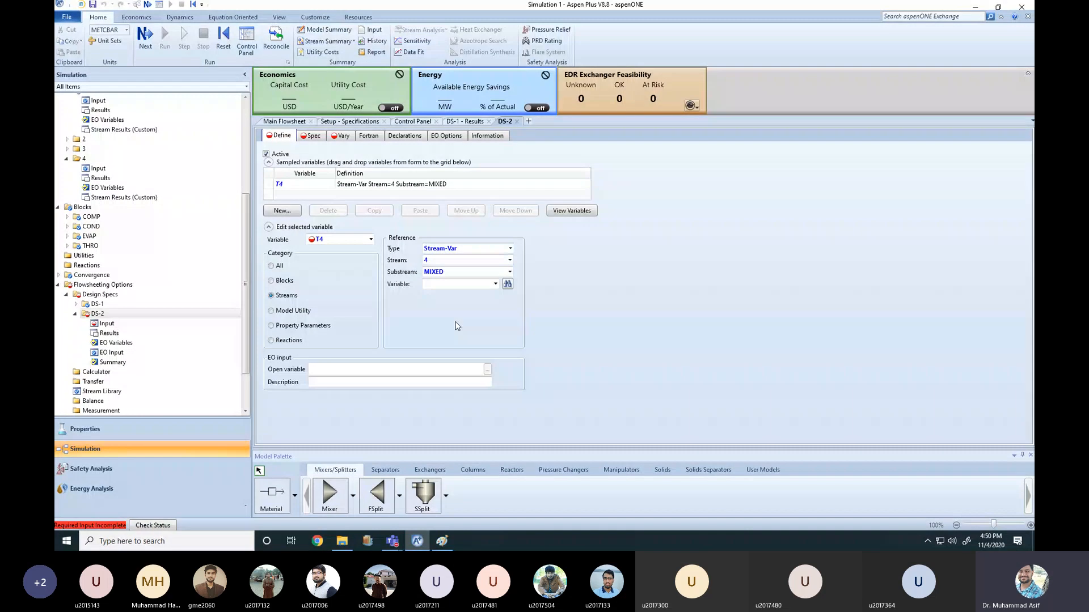
pyautogui.click(495, 284)
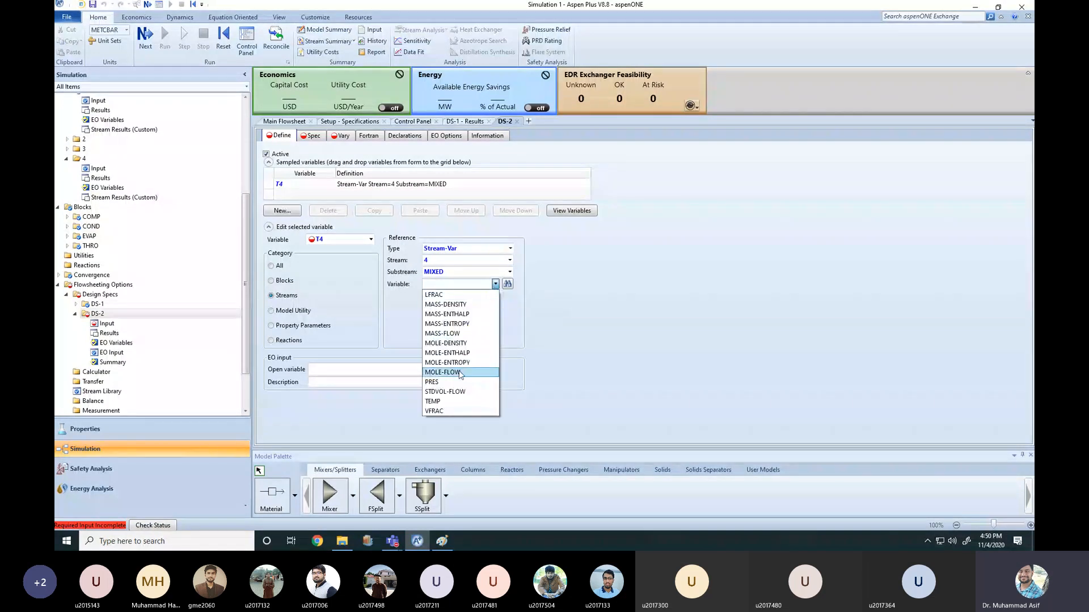
pyautogui.click(434, 402)
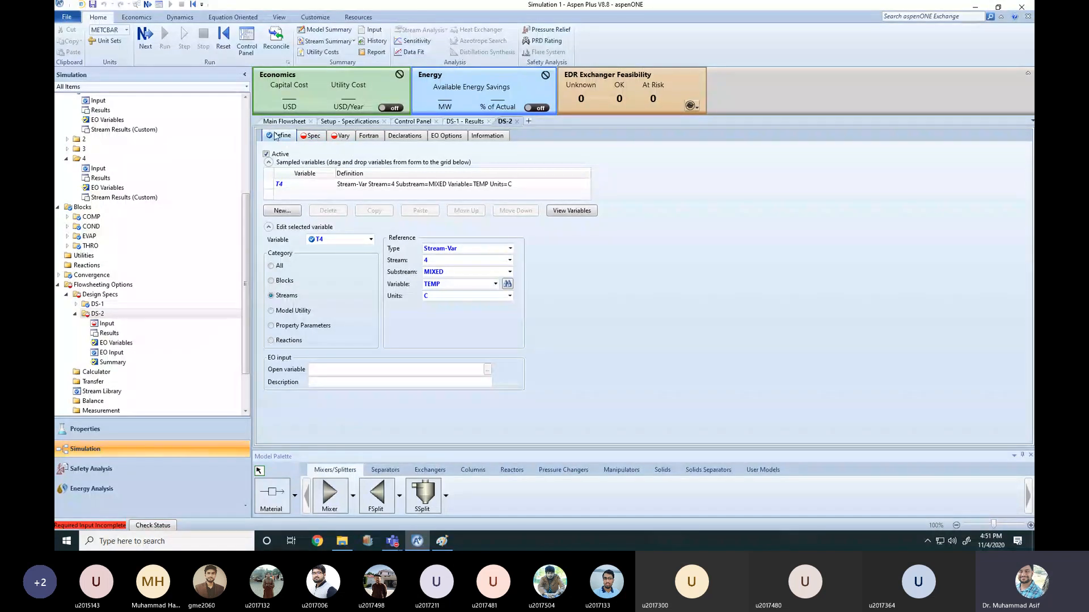
# - Set the DS-2 specification to T4 with target 10 and tolerance 0.1, and open its manipulated variable settings
pyautogui.click(310, 140)
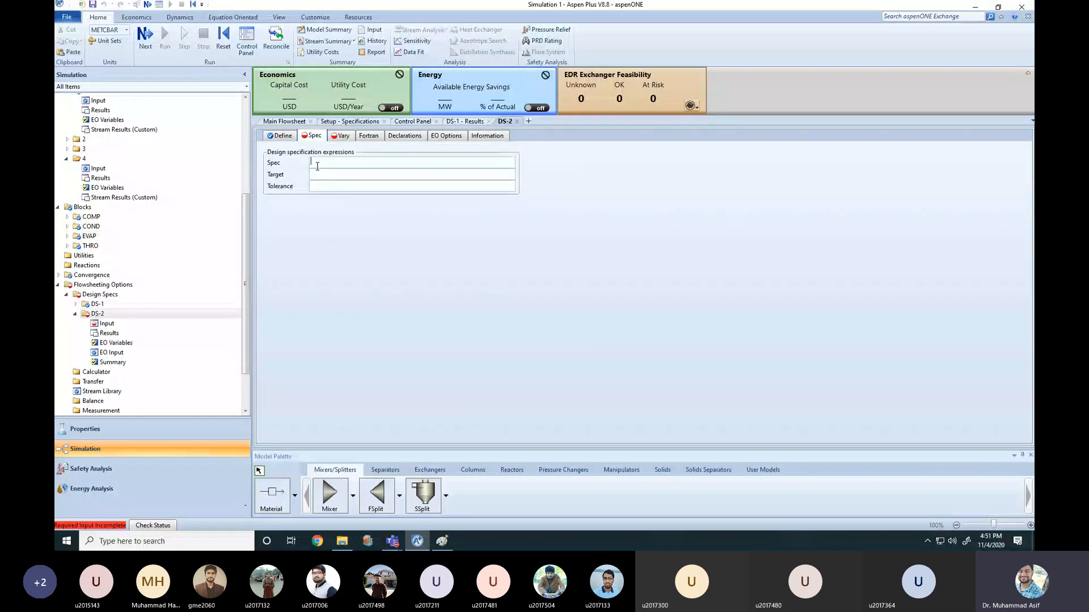
pyautogui.write('T4')
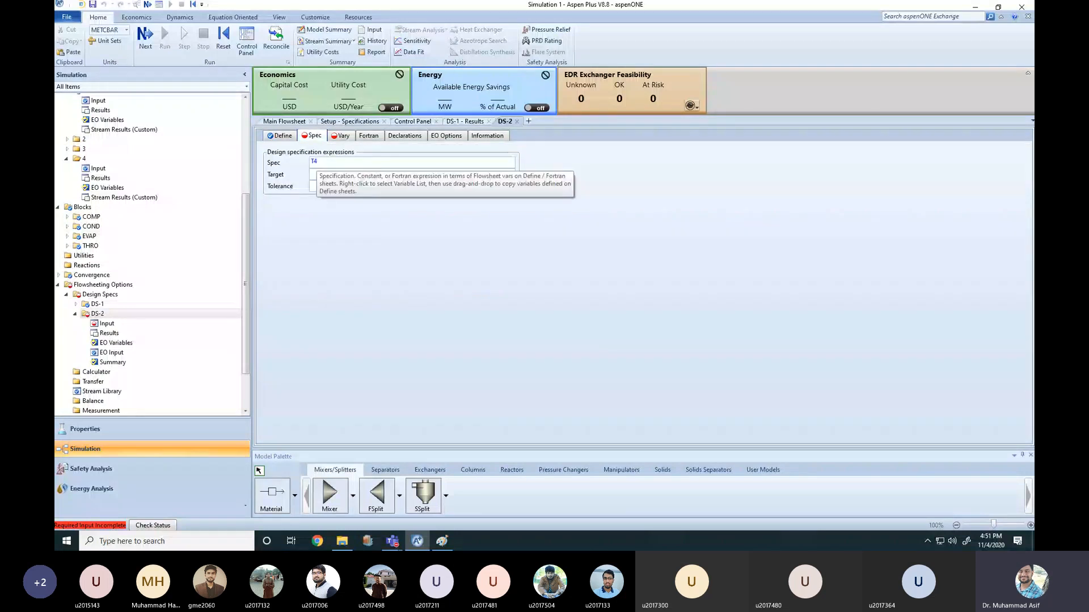
pyautogui.click(318, 175)
pyautogui.write('10')
pyautogui.click(321, 187)
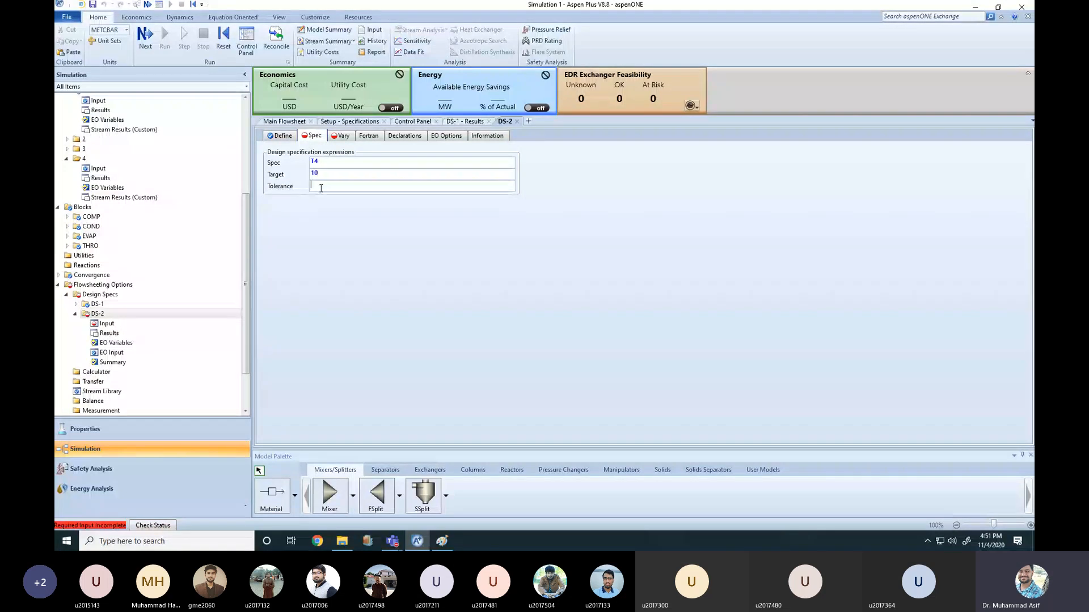
pyautogui.write('0.1')
pyautogui.click(363, 246)
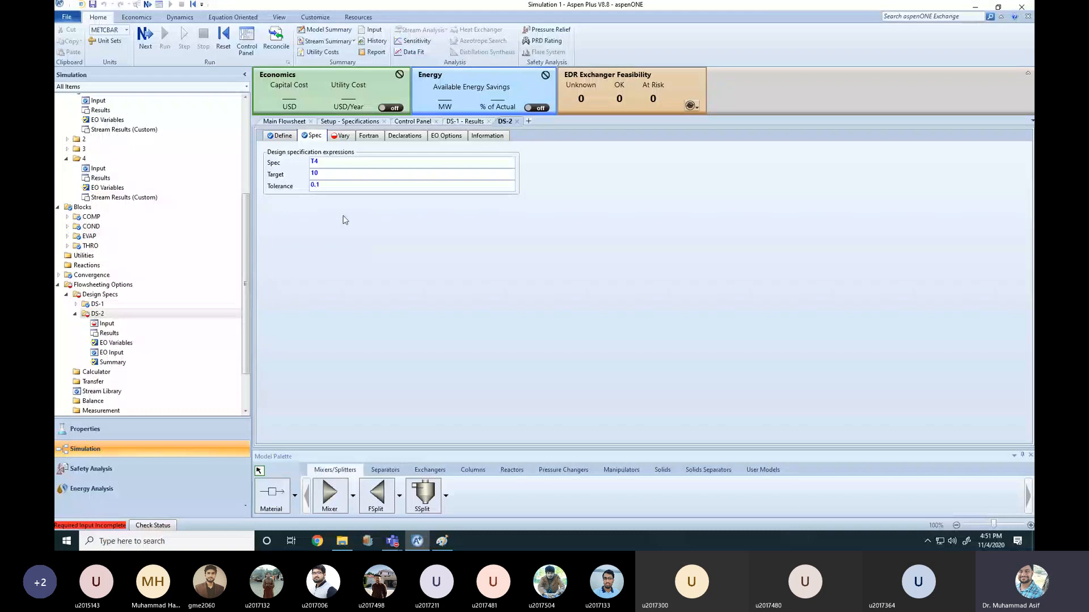
pyautogui.click(341, 138)
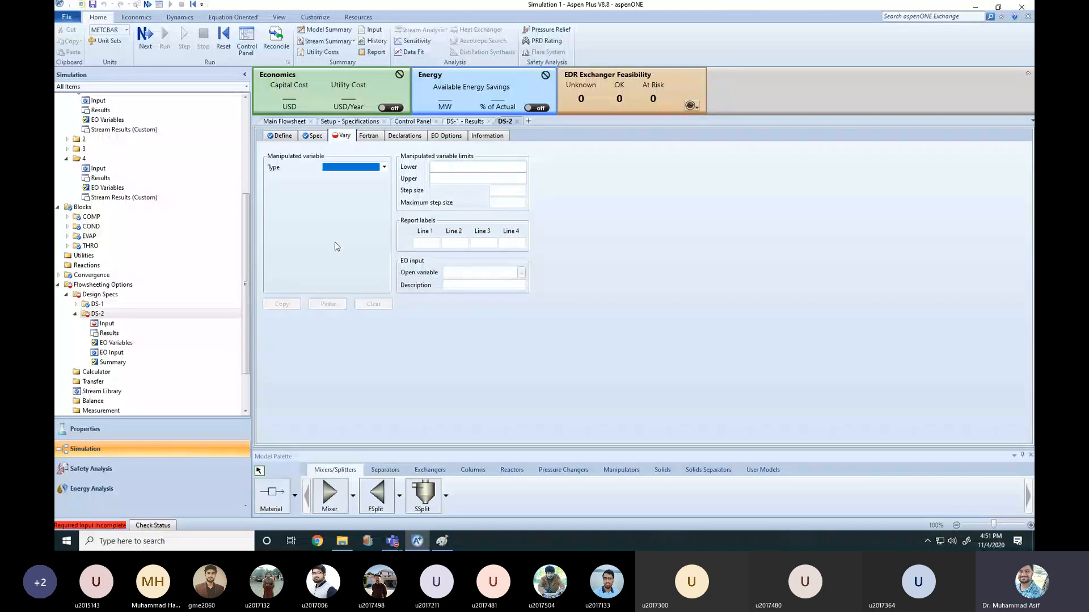
# - View the main flowsheet, handwrite 27°C and 10°C labels on the temperature-entropy sketch in Paint, and return to Aspen Plus
pyautogui.click(291, 123)
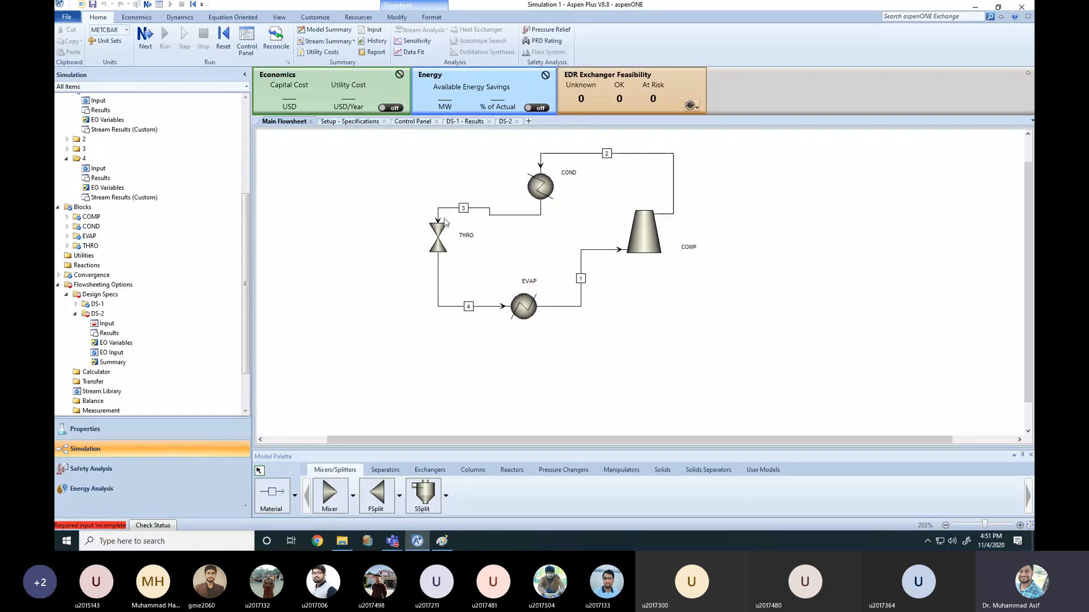
pyautogui.click(441, 541)
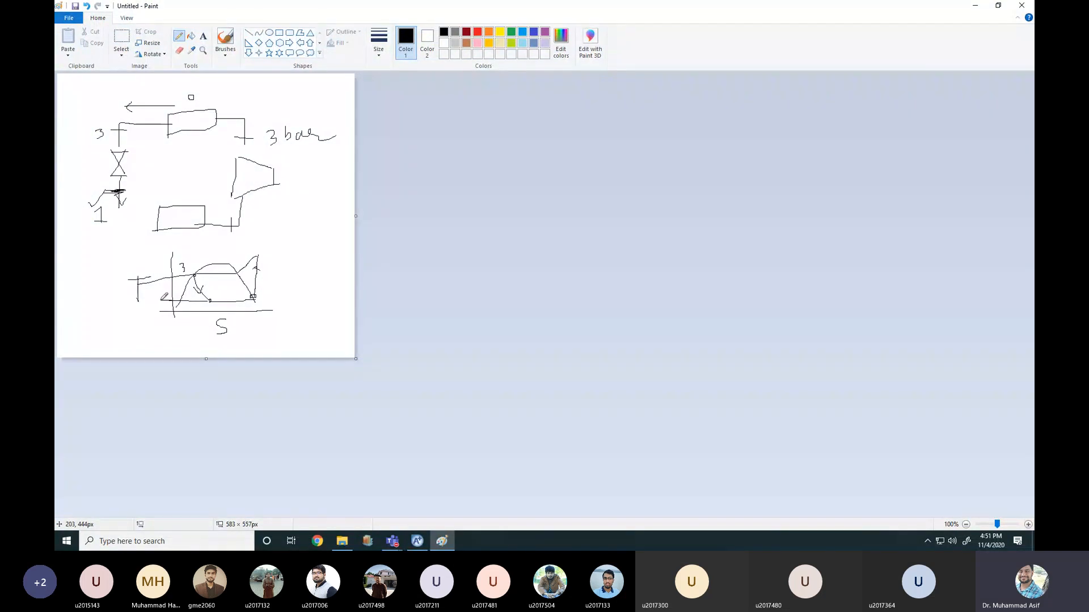
pyautogui.moveTo(144, 300); pyautogui.dragTo(164, 309)
pyautogui.moveTo(191, 304); pyautogui.dragTo(200, 305)
pyautogui.click(975, 5)
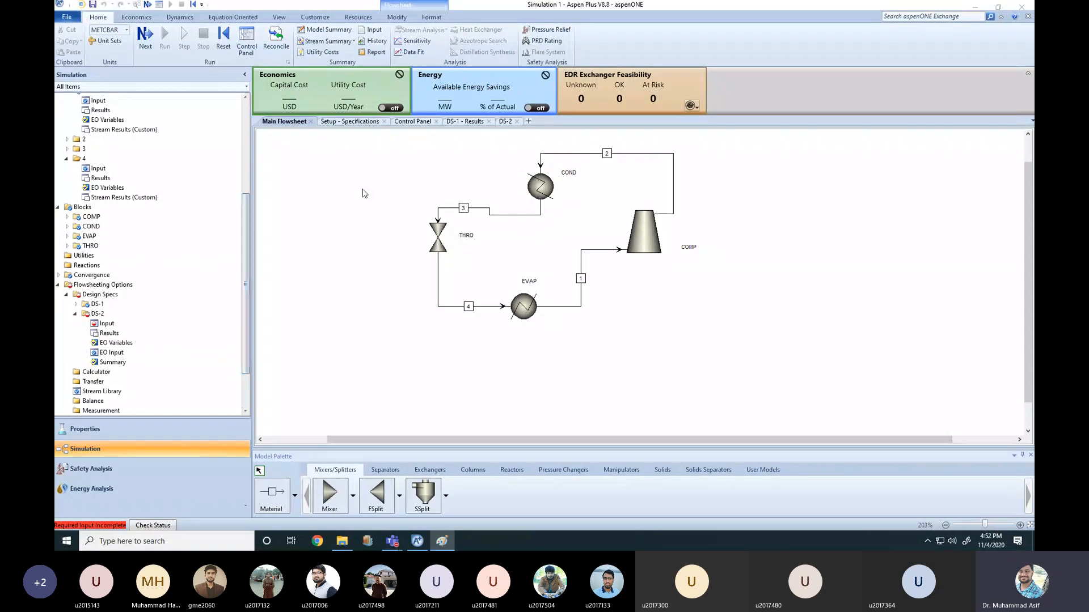
# - Set the manipulated variable of DS-2 to the Block-Var P-OUT of block THRO
pyautogui.click(506, 122)
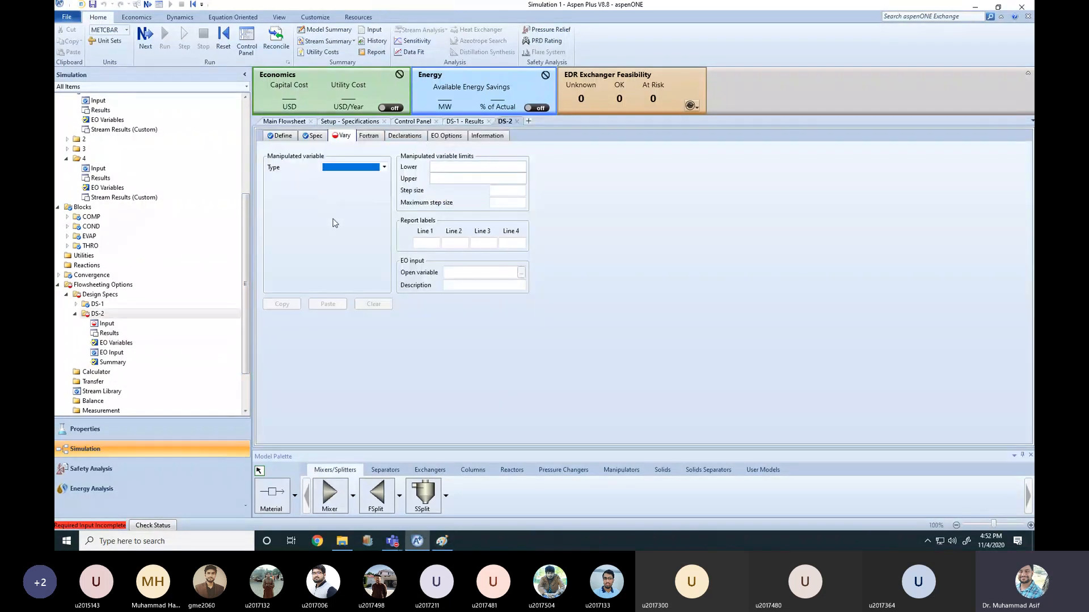
pyautogui.click(384, 167)
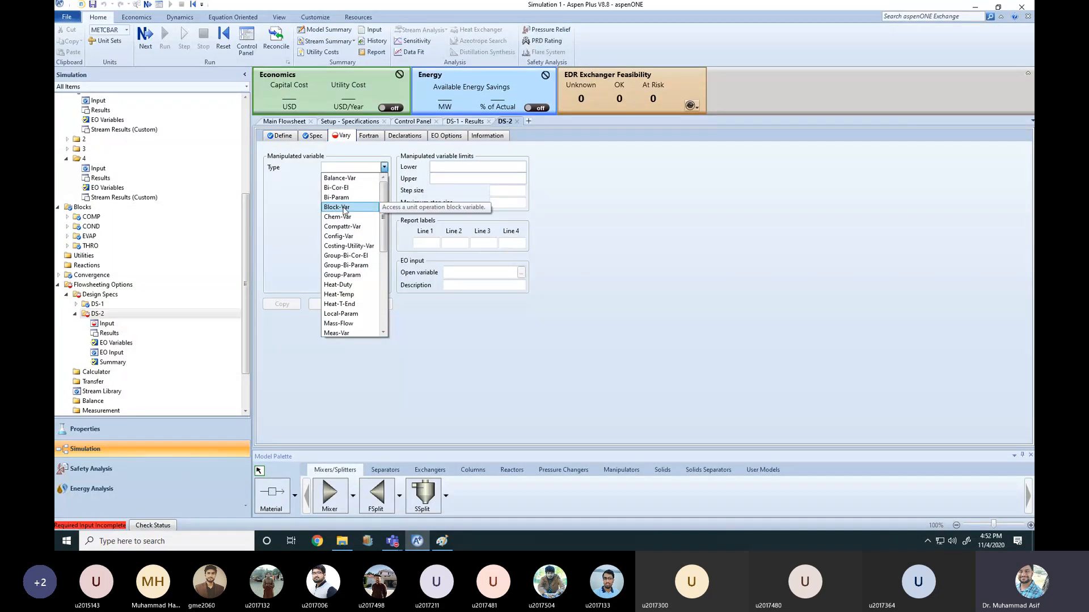
pyautogui.click(336, 207)
pyautogui.click(384, 180)
pyautogui.click(335, 220)
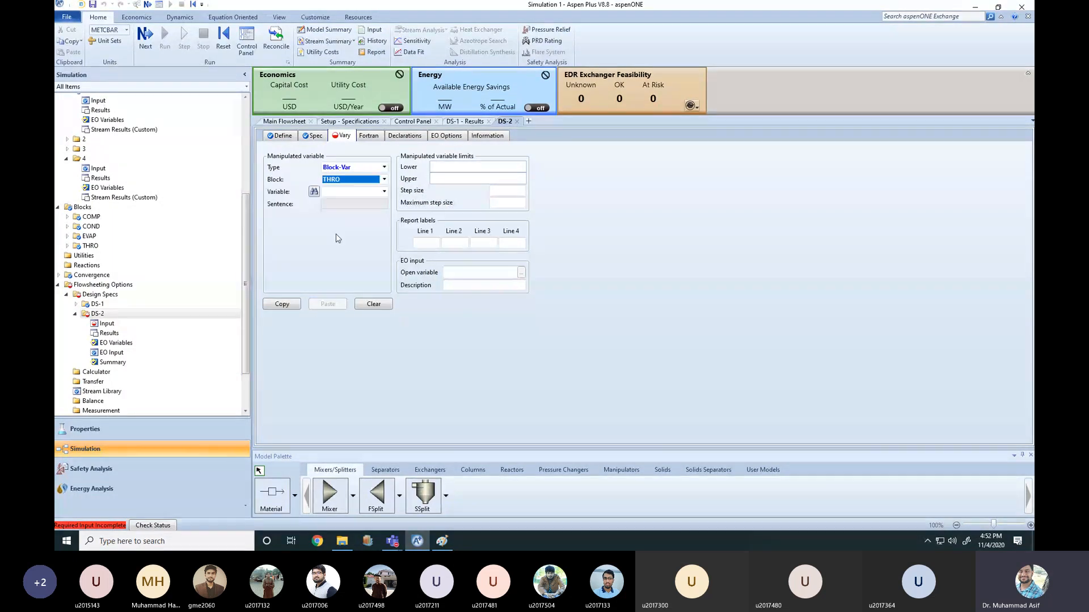
pyautogui.click(384, 191)
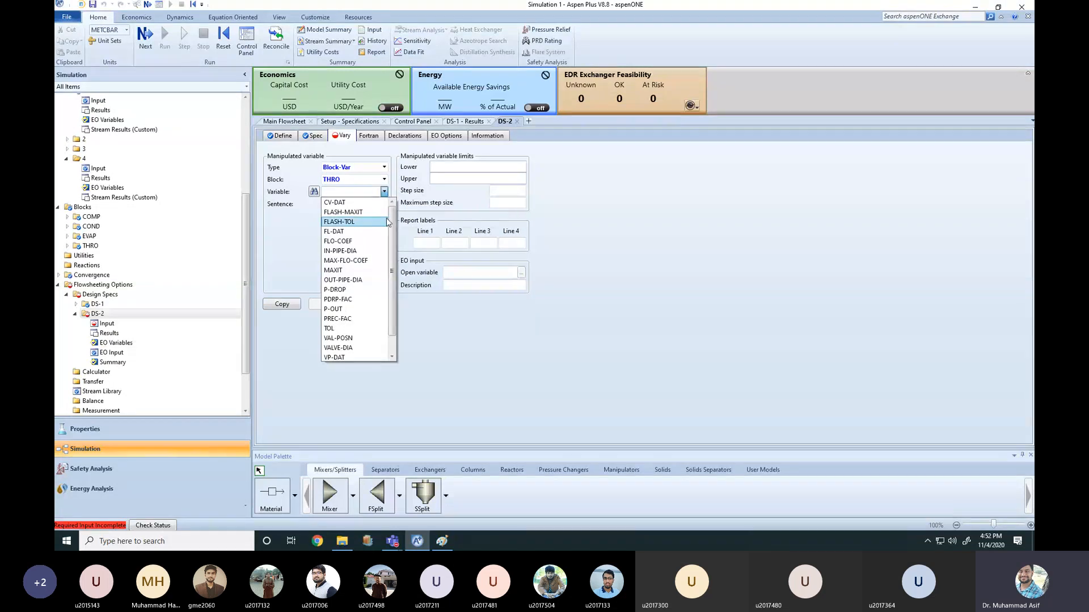
pyautogui.moveTo(391, 223); pyautogui.dragTo(399, 302)
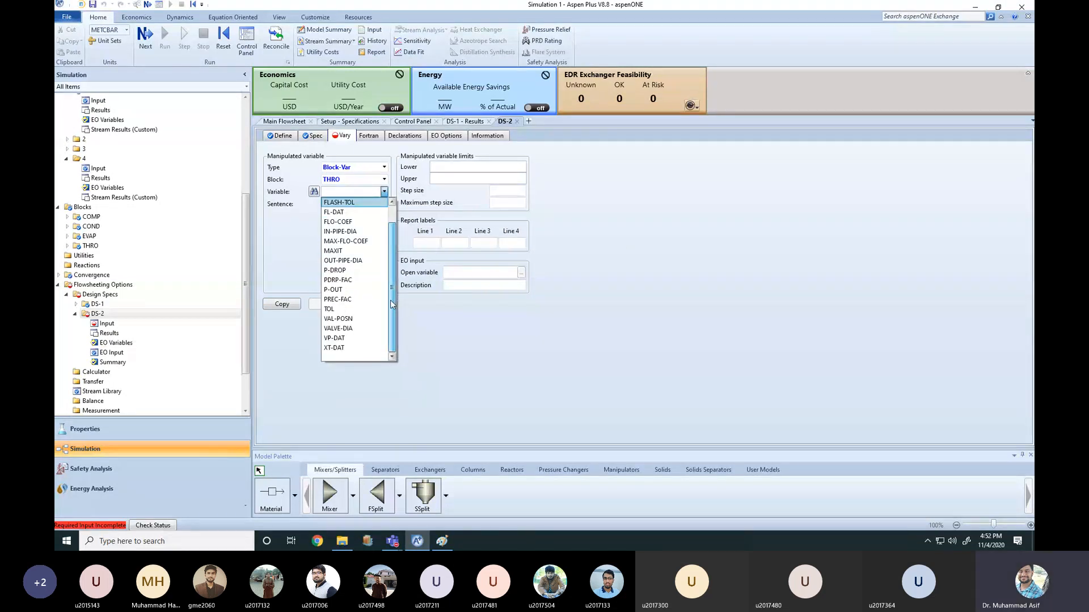
pyautogui.click(334, 290)
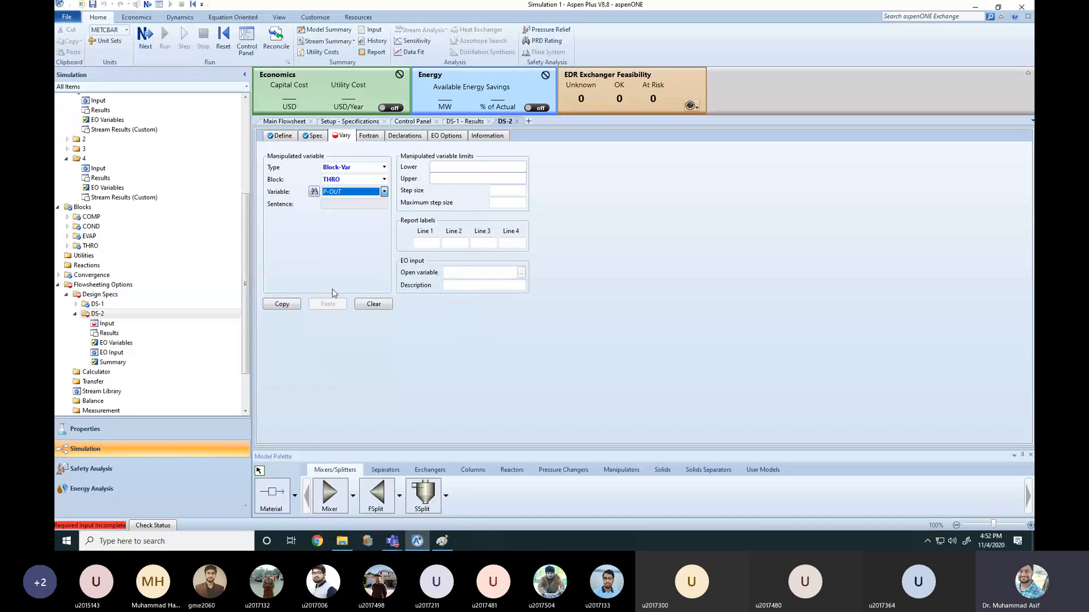
# - Limit the manipulated THRO outlet pressure to a lower bound of 1 bar and an upper bound of 10 bar
pyautogui.click(449, 165)
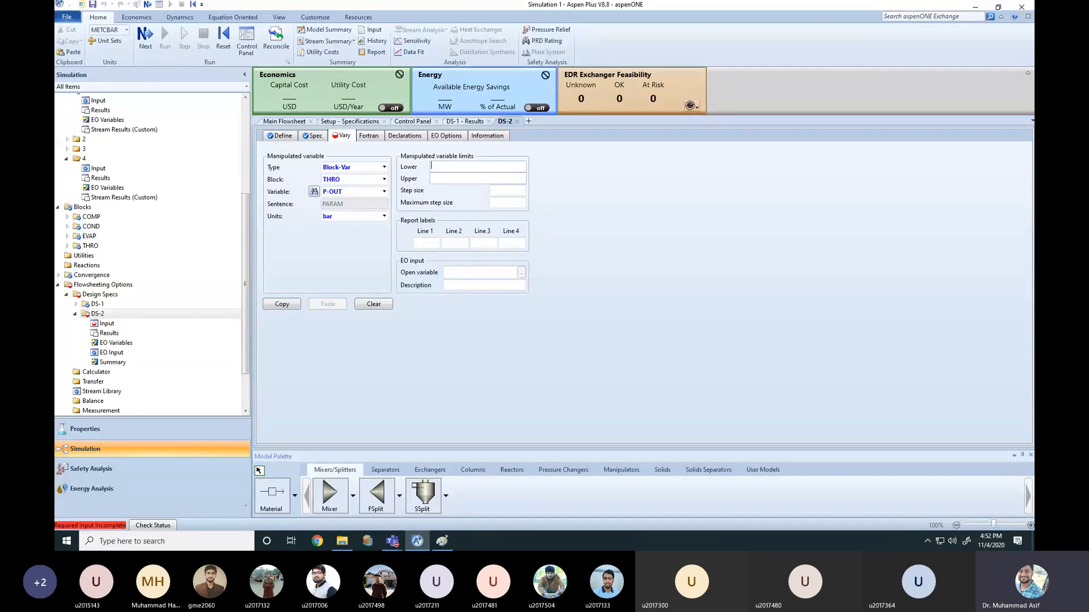
pyautogui.click(451, 180)
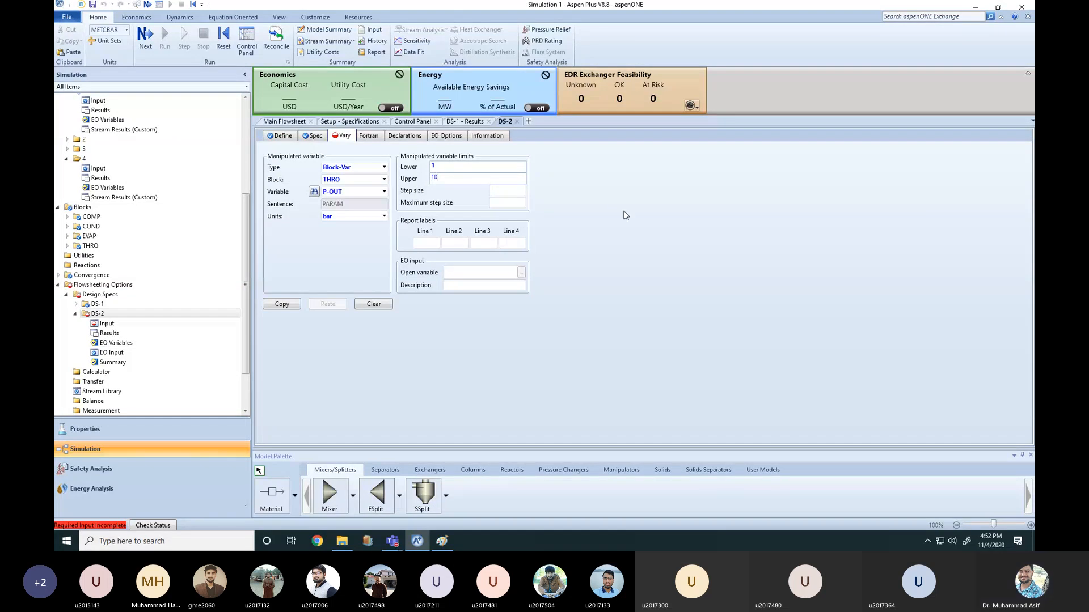
pyautogui.click(607, 248)
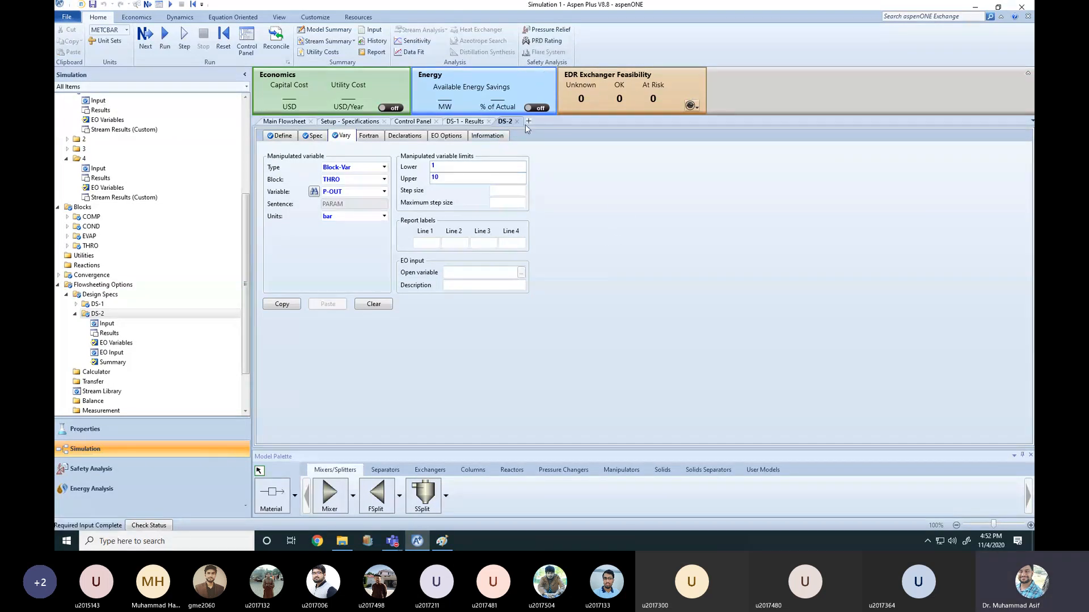
# - From the main flowsheet, request reinitialization but decline the results purge, and run the simulation with both design specs
pyautogui.click(286, 124)
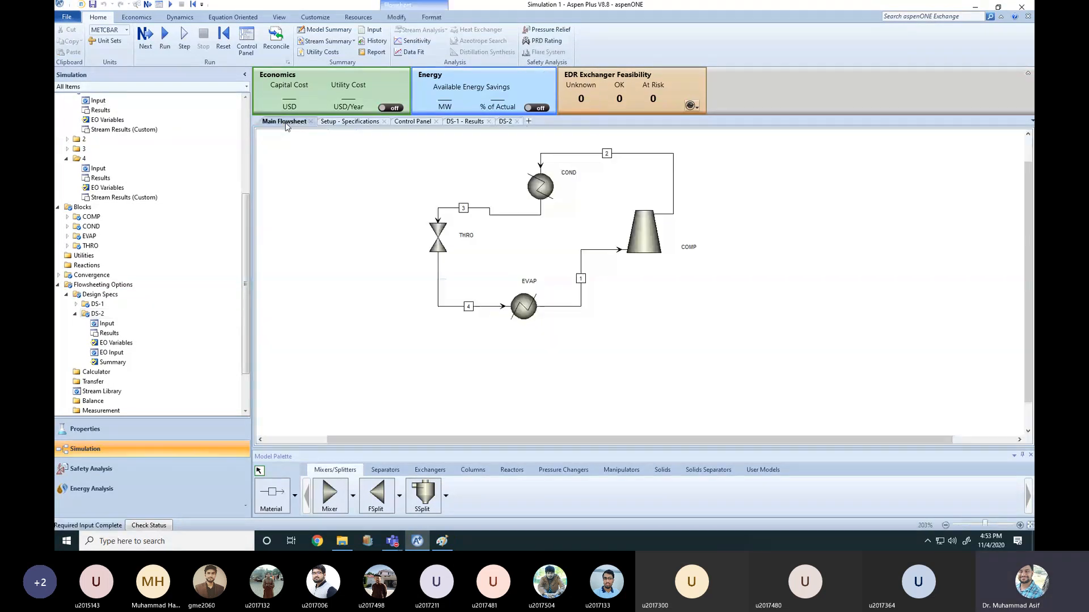
pyautogui.click(223, 39)
pyautogui.click(501, 297)
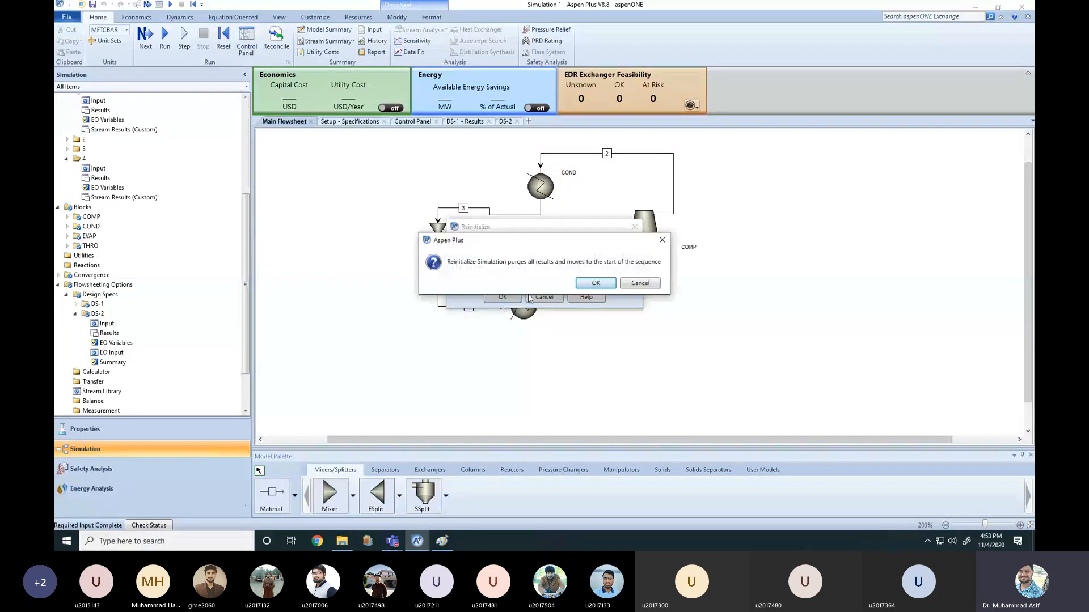
pyautogui.click(637, 284)
pyautogui.click(163, 46)
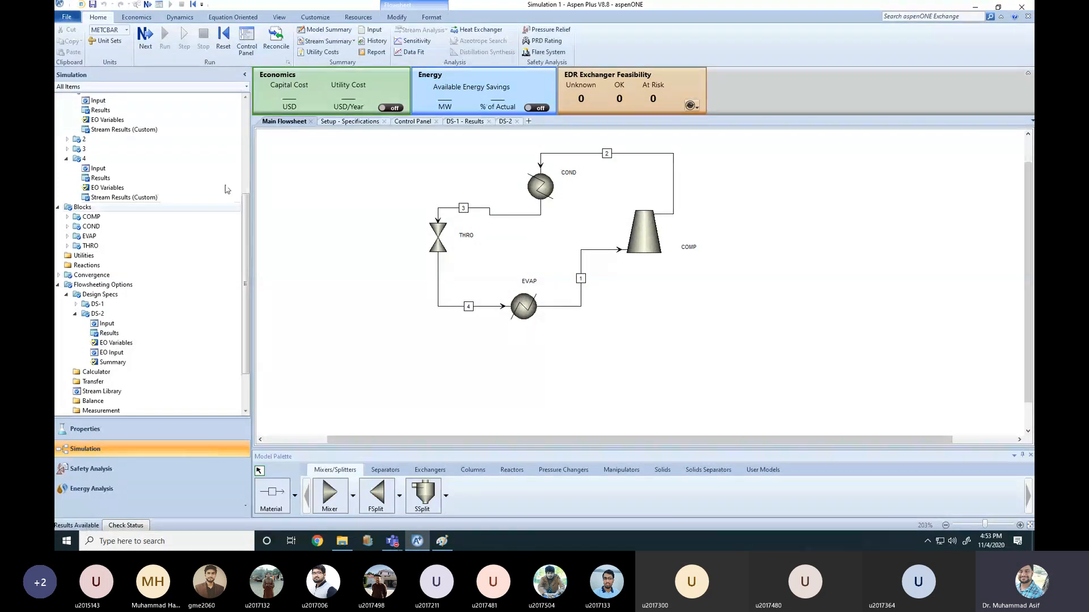
# - Check the run's convergence messages, and open the DS-2 results to review the manipulated pressure and T4
pyautogui.click(246, 42)
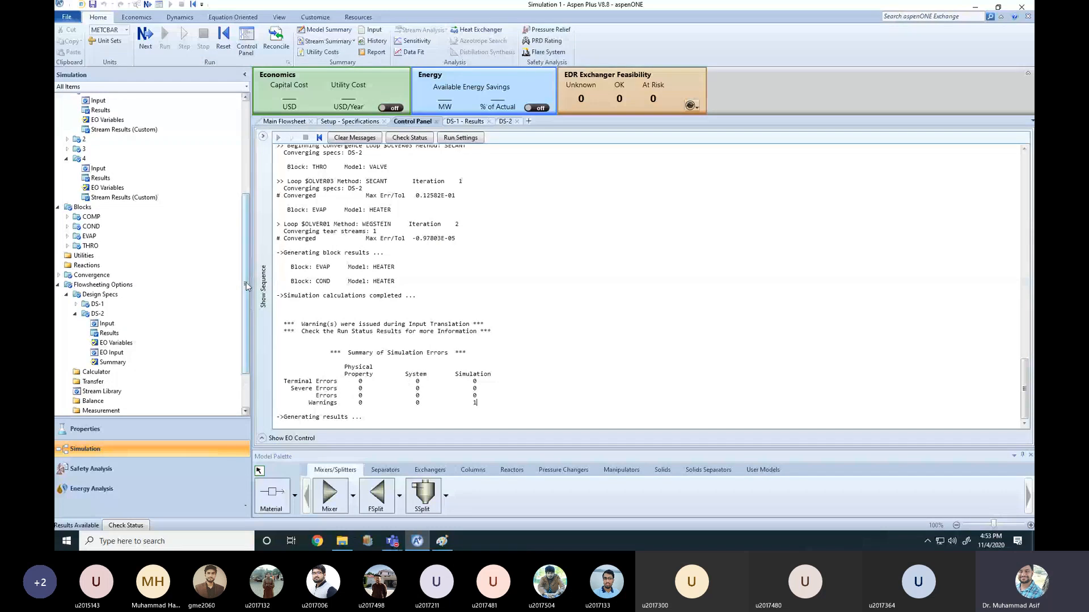
pyautogui.scroll(-2, 142, 312)
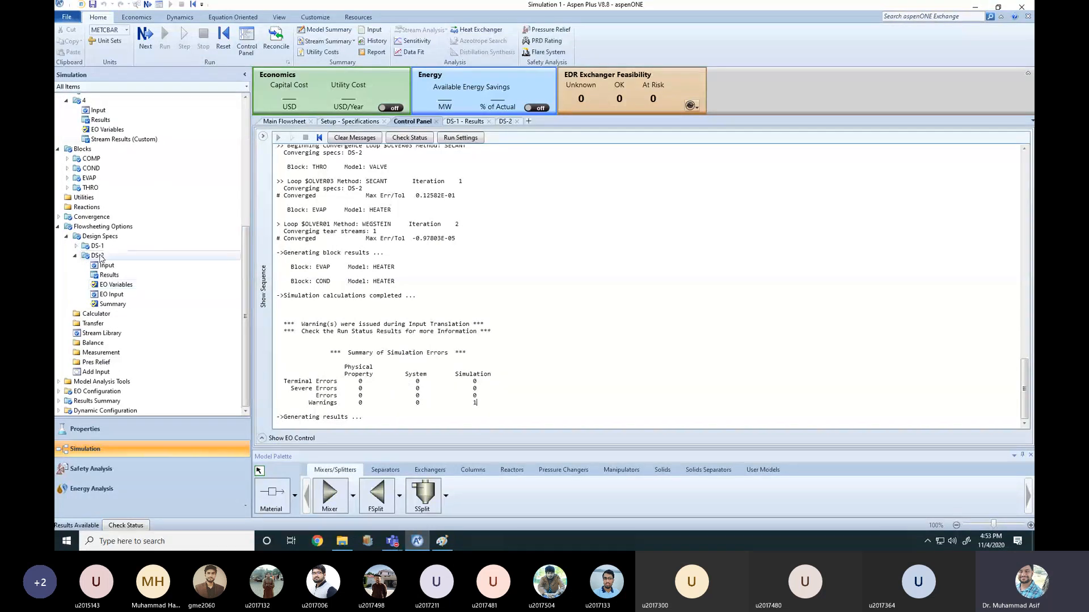
pyautogui.doubleClick(109, 276)
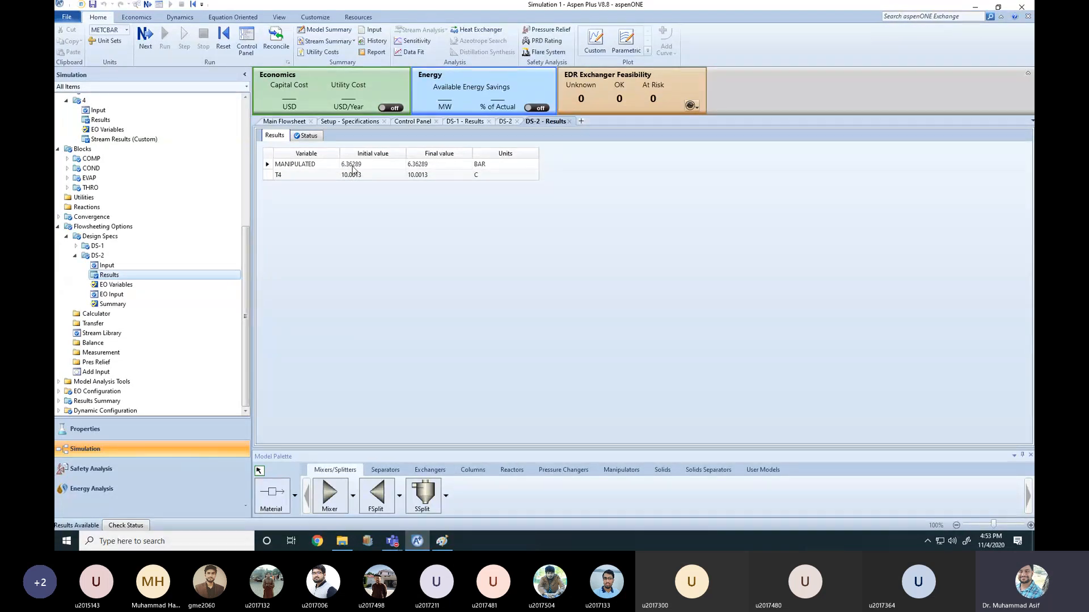
# - Switch to the Paint sketch and handwrite "10 → 27" with "(10)" beneath it beside the throttle valve
pyautogui.click(443, 541)
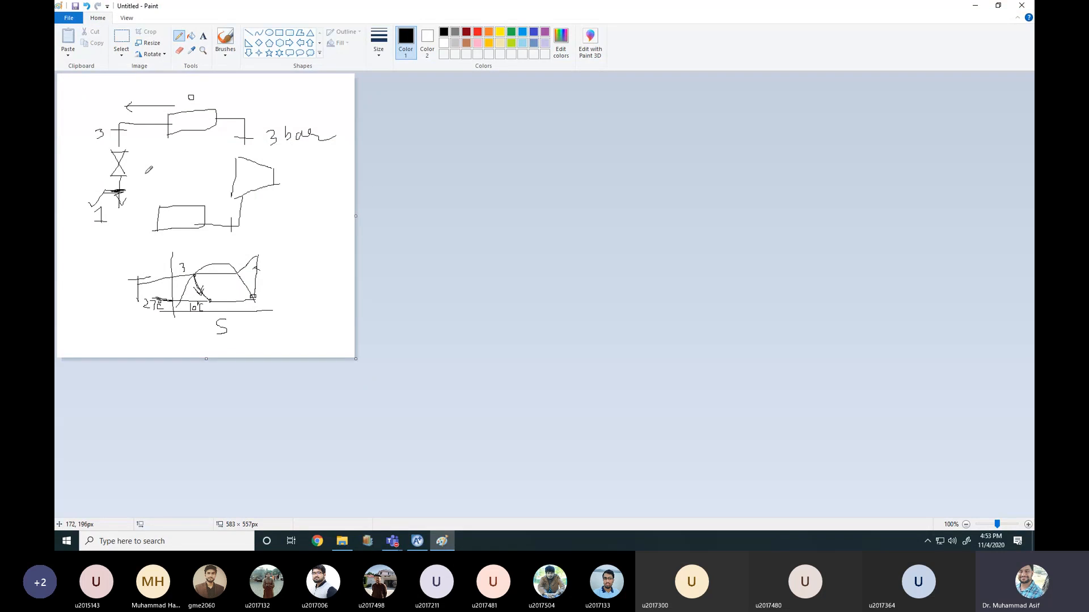
pyautogui.moveTo(136, 163); pyautogui.dragTo(138, 165)
pyautogui.moveTo(146, 167); pyautogui.dragTo(188, 166)
pyautogui.moveTo(174, 181)
pyautogui.mouseDown()
pyautogui.moveTo(176, 191)
pyautogui.moveTo(180, 181)
pyautogui.mouseUp()
pyautogui.moveTo(186, 180)
pyautogui.mouseDown()
pyautogui.moveTo(186, 189)
pyautogui.moveTo(144, 184)
pyautogui.mouseUp()
# - Recheck the DS-2 results in Aspen Plus and annotate the Paint sketch with the manipulated pressure beside the throttle valve outlet
pyautogui.click(415, 543)
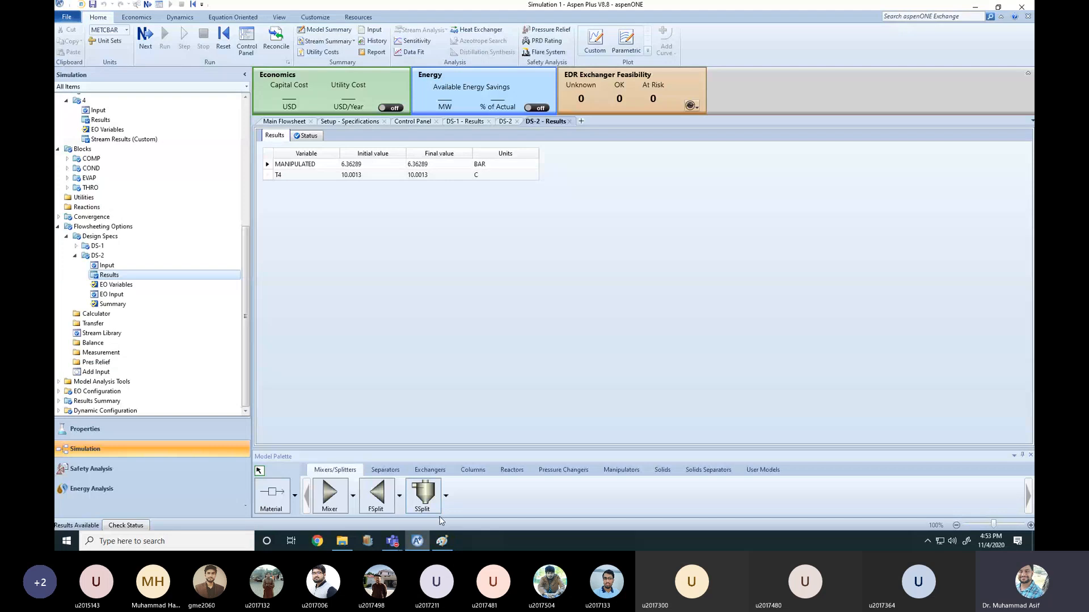
pyautogui.click(444, 543)
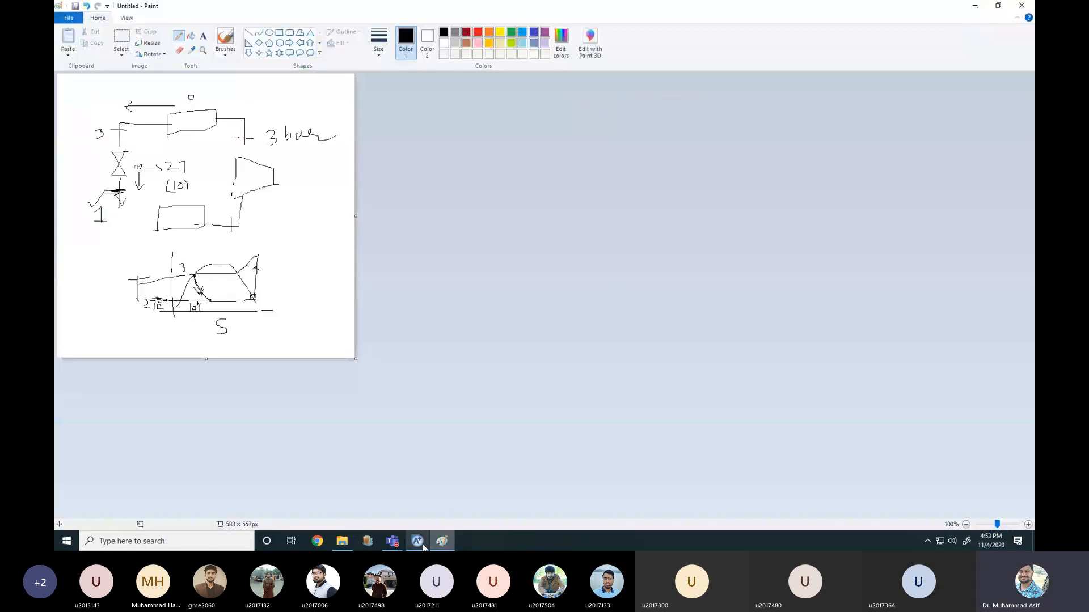
pyautogui.click(423, 543)
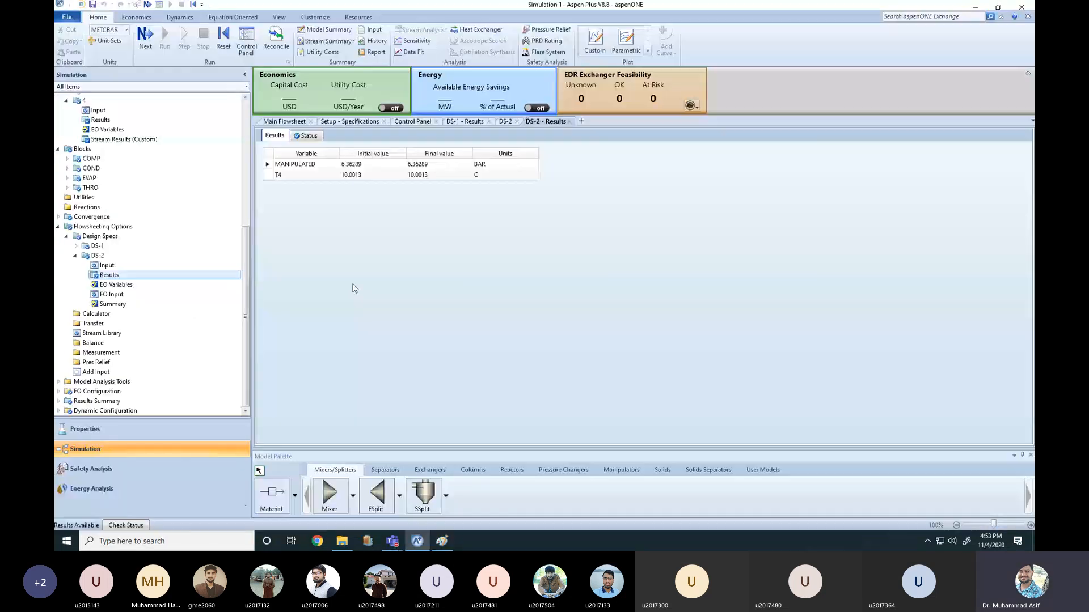
pyautogui.click(442, 543)
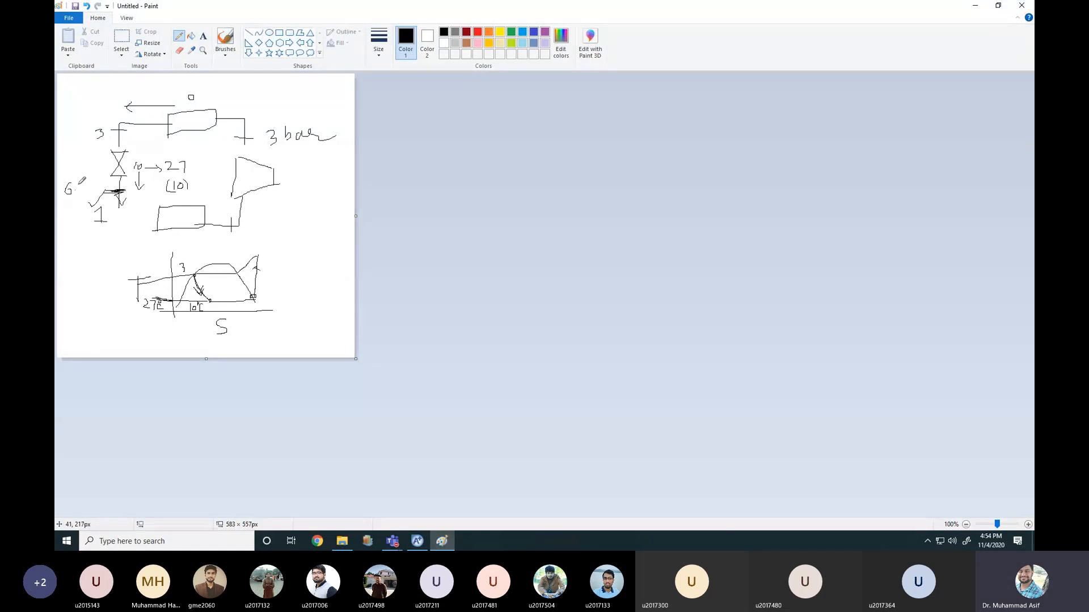
pyautogui.moveTo(80, 185); pyautogui.dragTo(87, 191)
pyautogui.moveTo(200, 182); pyautogui.dragTo(199, 173)
pyautogui.moveTo(116, 217)
pyautogui.mouseDown()
pyautogui.moveTo(144, 219)
pyautogui.moveTo(124, 244)
pyautogui.mouseUp()
pyautogui.moveTo(131, 233)
pyautogui.mouseDown()
pyautogui.moveTo(145, 244)
pyautogui.moveTo(142, 231)
pyautogui.mouseUp()
# - Return to Aspen Plus and close the DS-2 forms, the DS-1 results and the control panel messages to show the main flowsheet
pyautogui.click(975, 7)
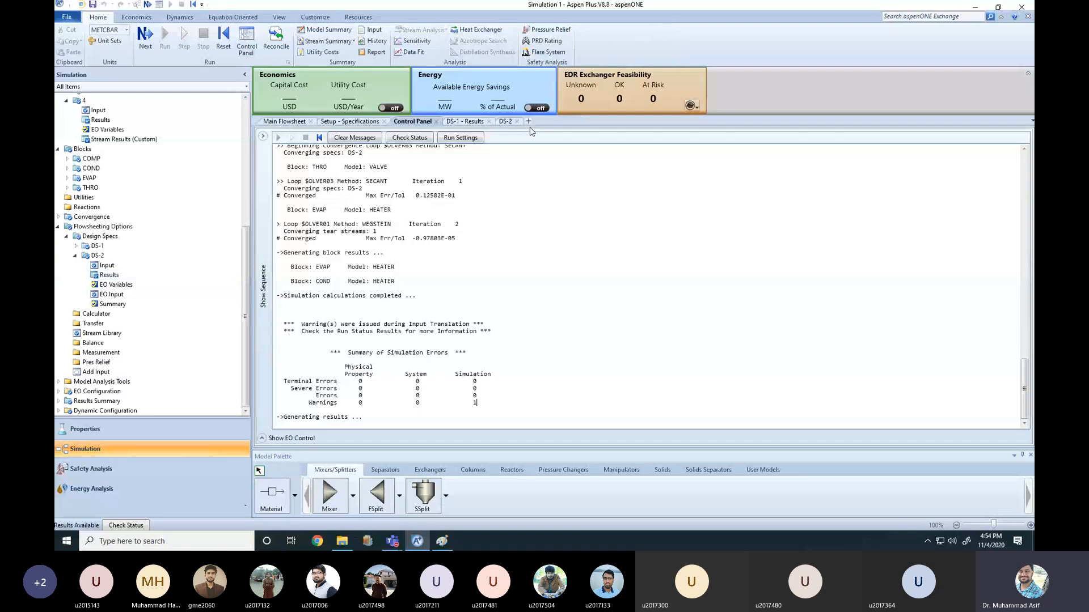
pyautogui.click(516, 121)
pyautogui.click(488, 121)
pyautogui.click(436, 121)
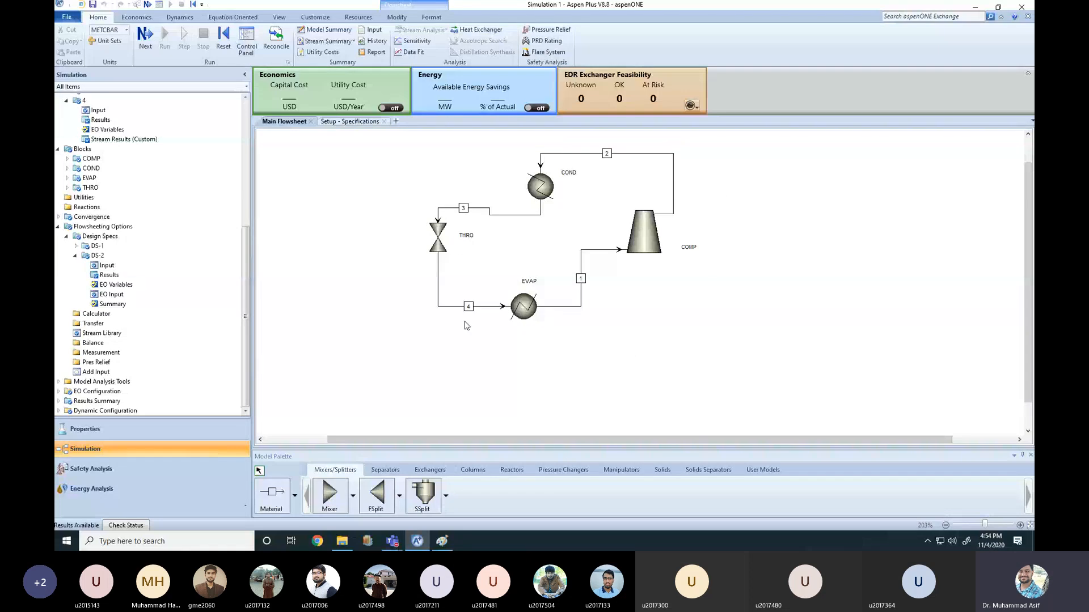
pyautogui.scroll(-4, 542, 270)
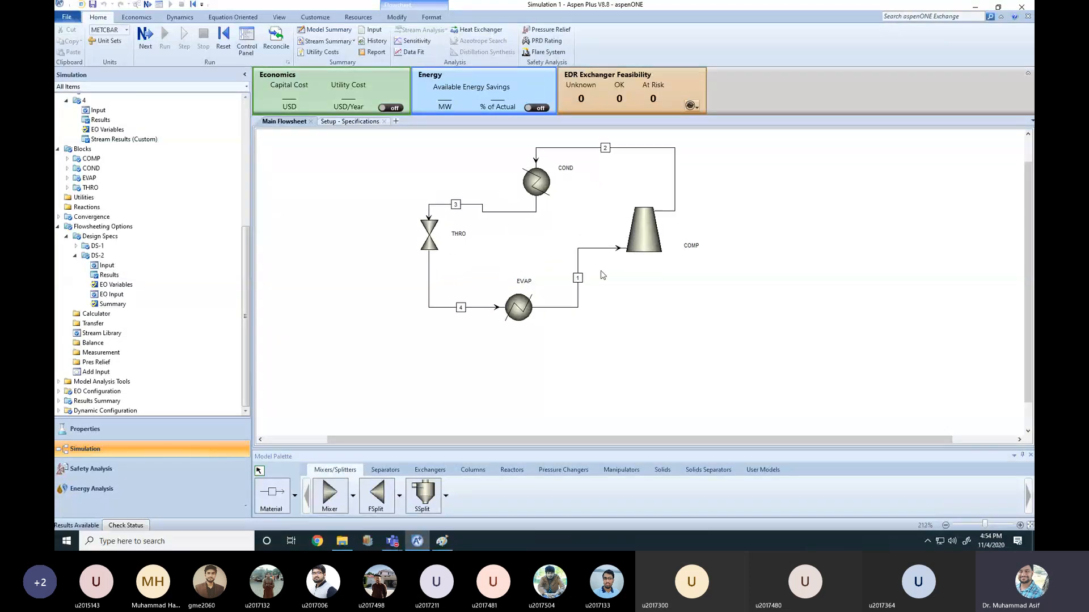
pyautogui.scroll(-1, 584, 312)
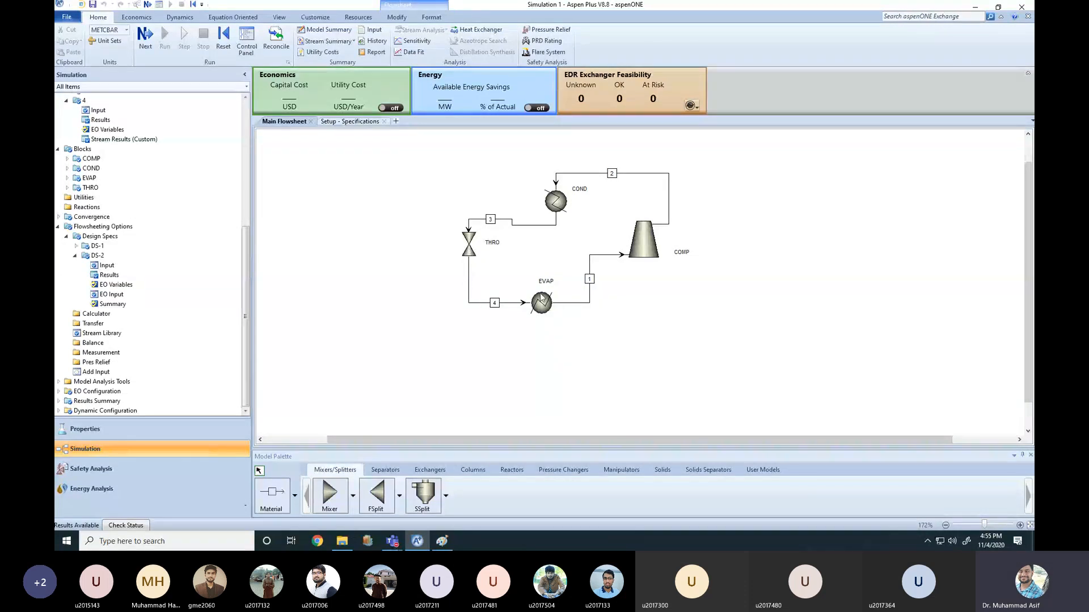
pyautogui.click(474, 245)
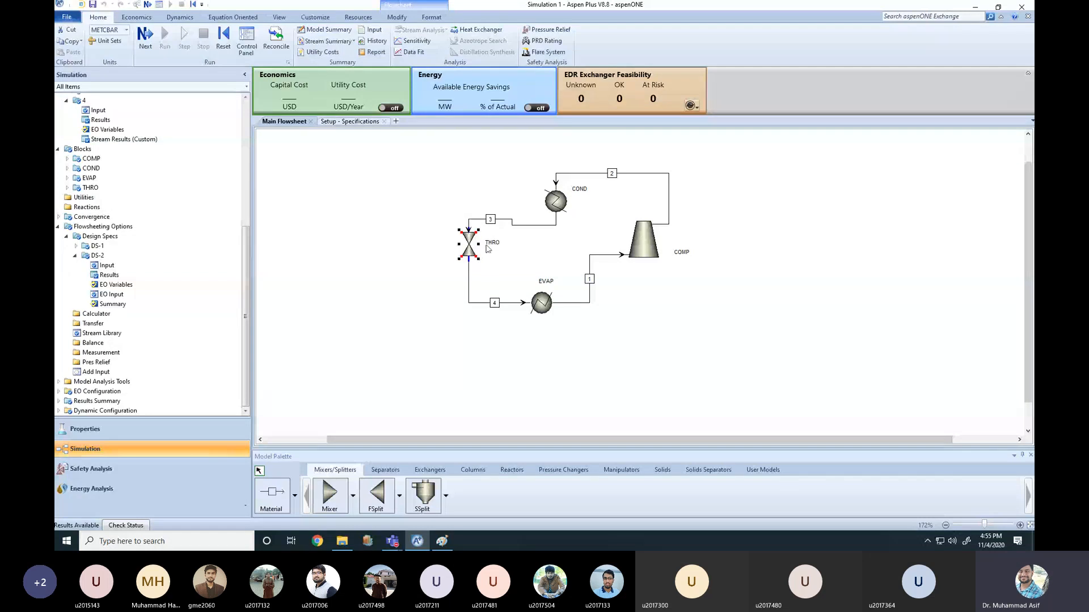
pyautogui.click(384, 180)
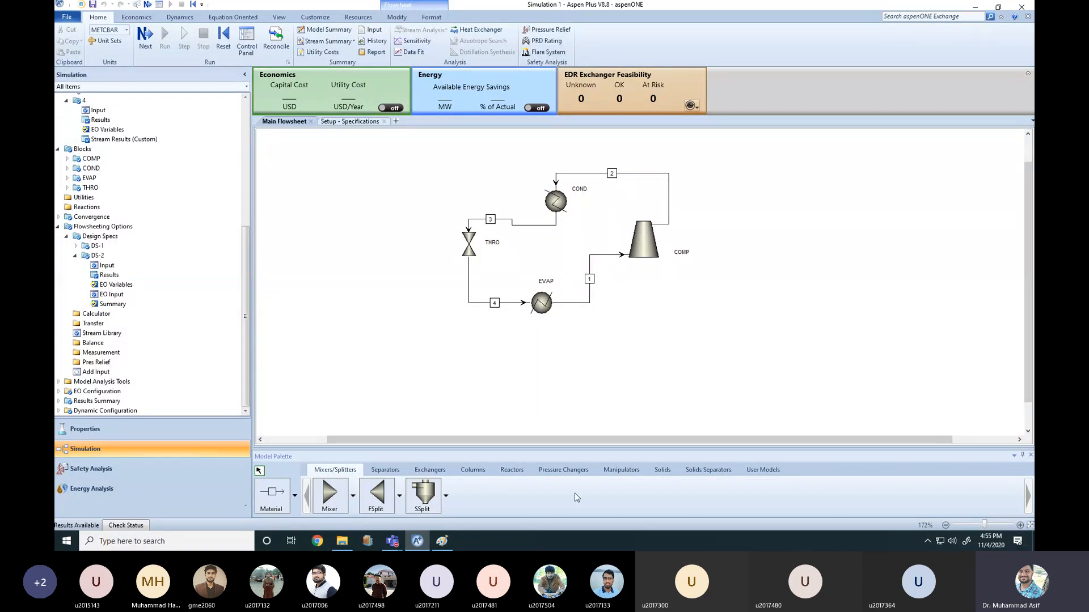
# - Switch to the Teams meeting to view its participants, and return to the Aspen Plus flowsheet
pyautogui.moveTo(392, 542)
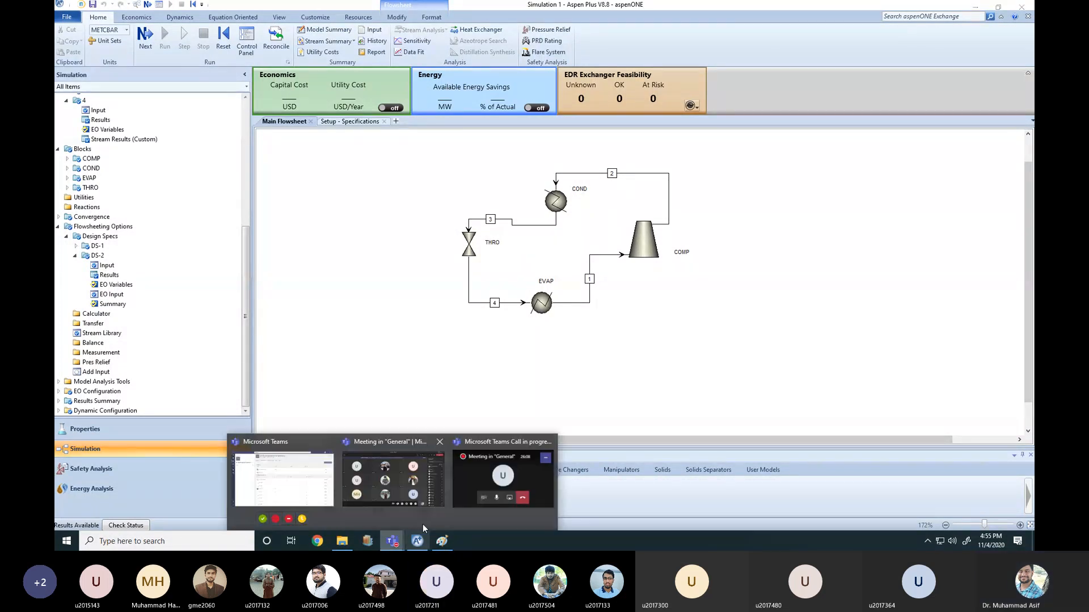
pyautogui.click(494, 455)
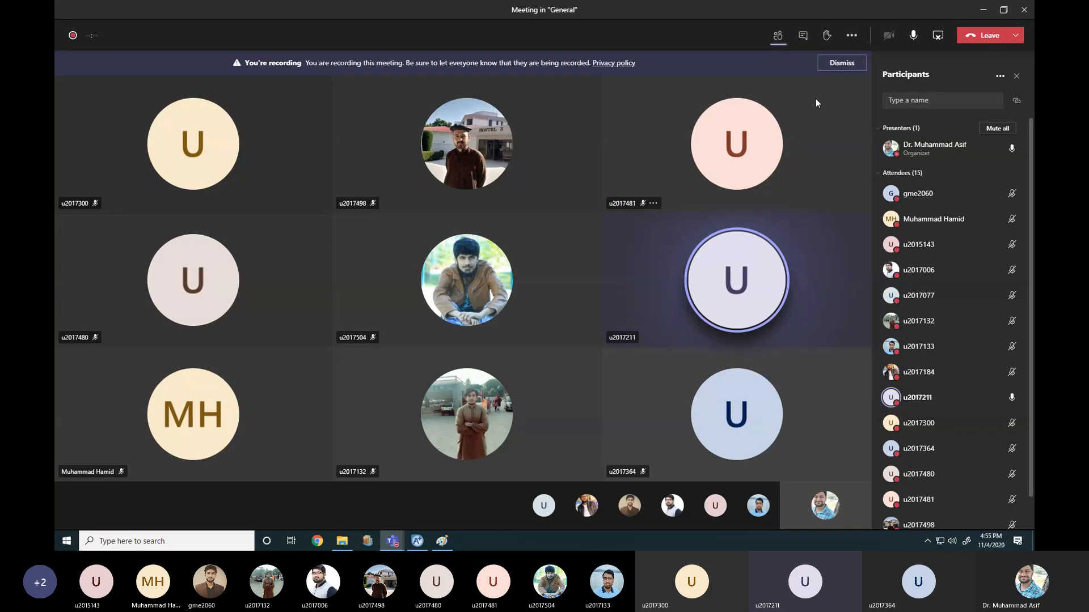
pyautogui.click(417, 541)
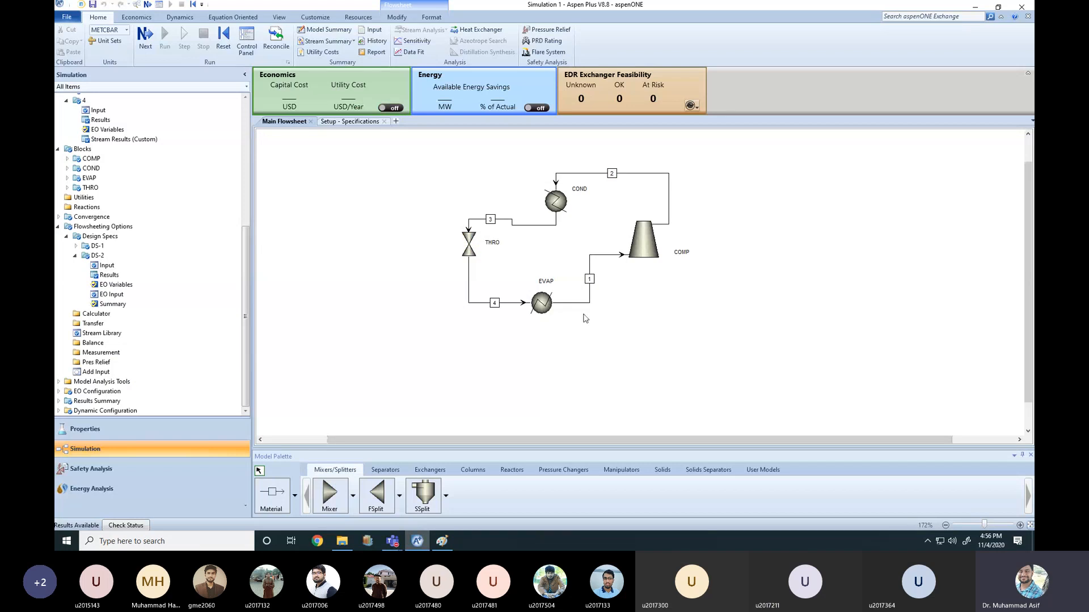
# - Reinitialize the simulation with its results purged, and set the discharge pressure of compressor COMP to 14 bar
pyautogui.click(220, 40)
pyautogui.click(593, 285)
pyautogui.click(644, 243)
pyautogui.doubleClick(644, 242)
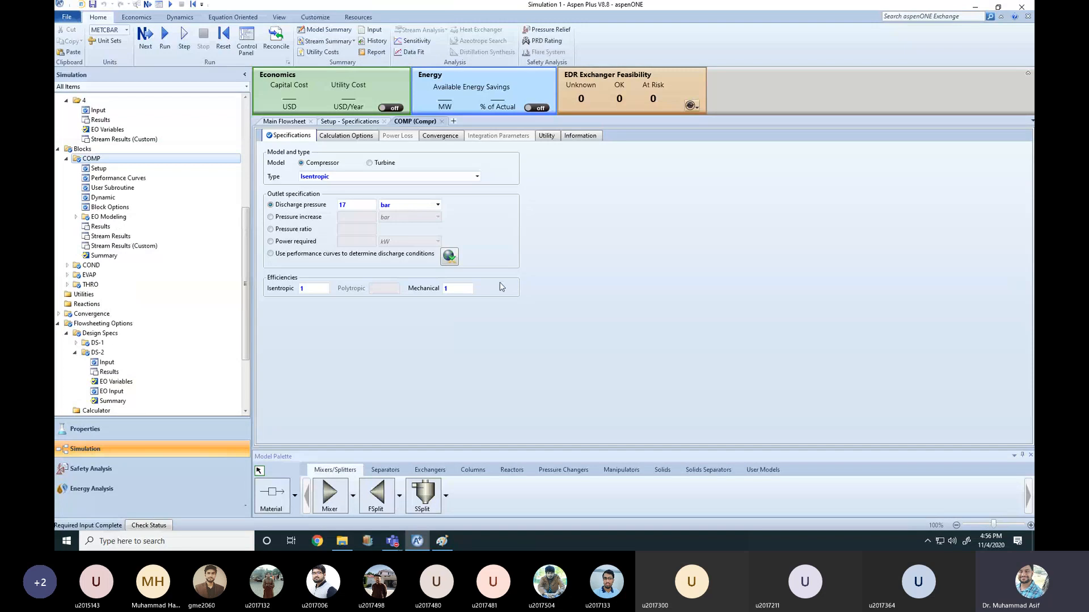
pyautogui.click(351, 206)
pyautogui.click(350, 206)
pyautogui.moveTo(344, 206); pyautogui.dragTo(339, 212)
pyautogui.press('BackSpace')
pyautogui.write('1')
pyautogui.press('Return')
# - Reinitialize the whole simulation again, purging all results, and set the COMP discharge pressure to 17 bar
pyautogui.click(224, 40)
pyautogui.click(502, 296)
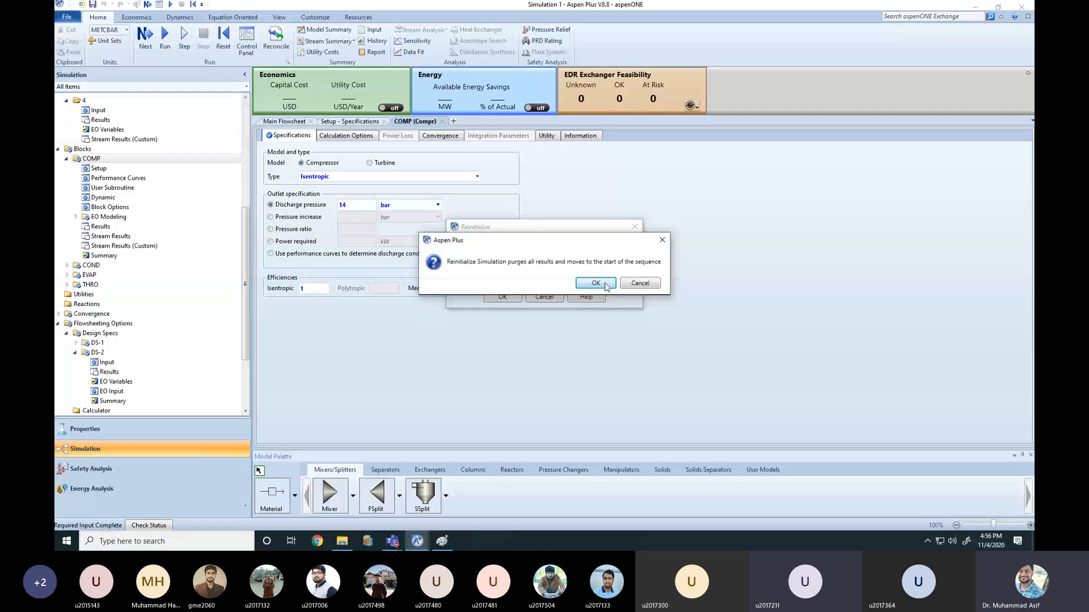
pyautogui.click(604, 285)
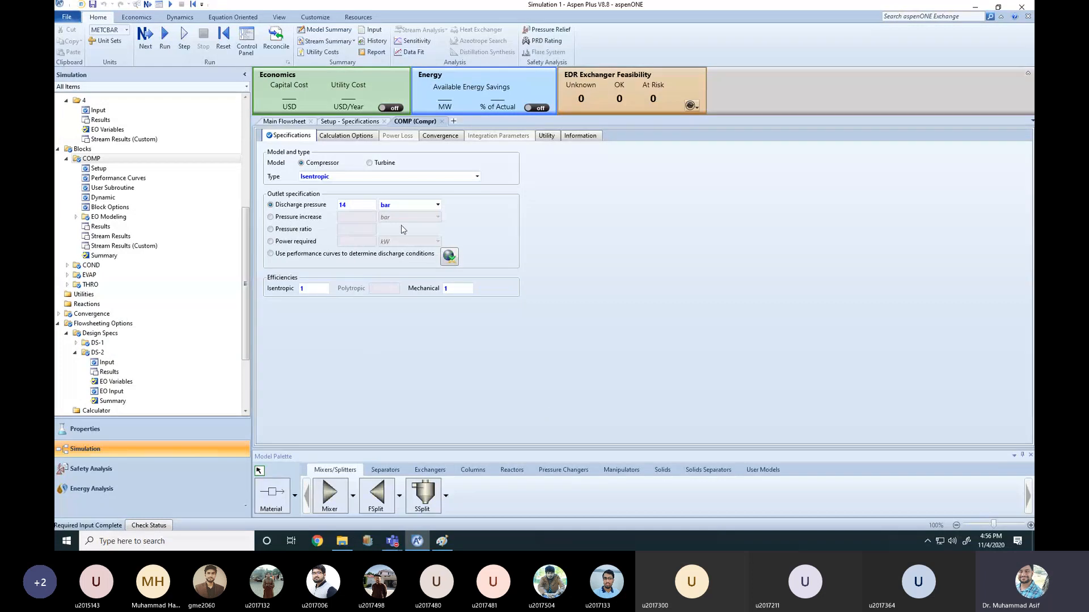
pyautogui.click(356, 204)
pyautogui.write('17')
pyautogui.click(439, 356)
# - Run the simulation and review the COMP summary for net work required, calculated discharge pressure and outlet temperature
pyautogui.click(170, 48)
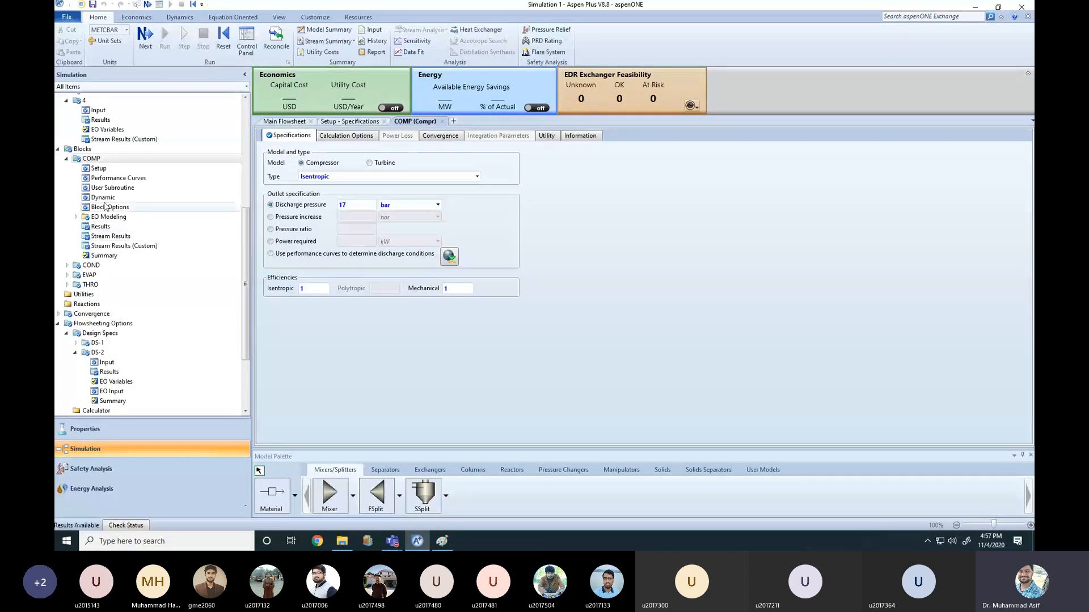
pyautogui.click(112, 258)
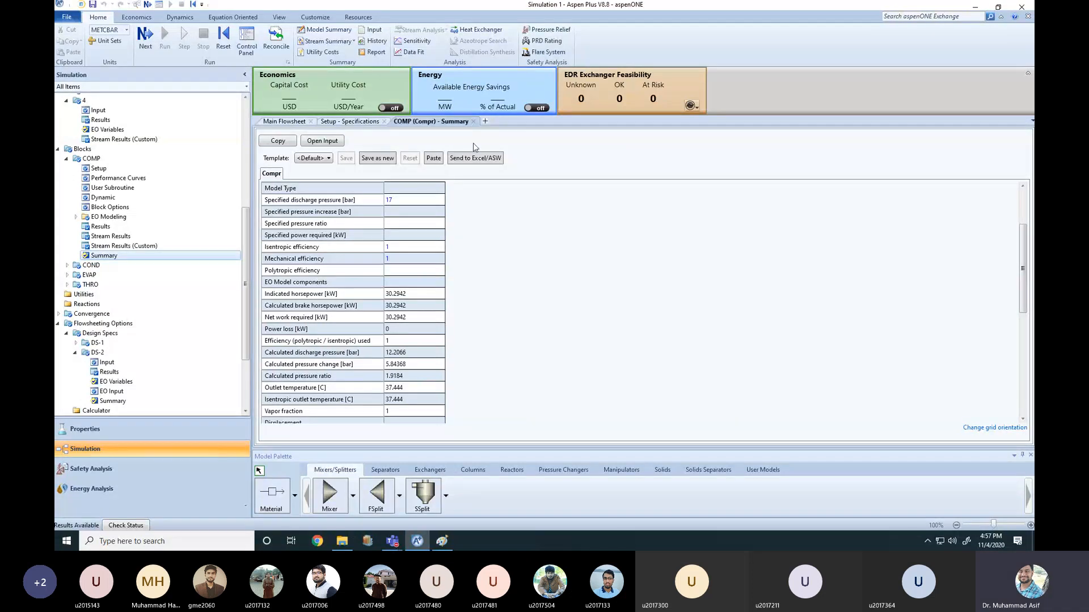
pyautogui.click(474, 121)
# - Open the COMP specifications from the flowsheet and set the discharge pressure to 13 bar
pyautogui.click(643, 238)
pyautogui.click(354, 205)
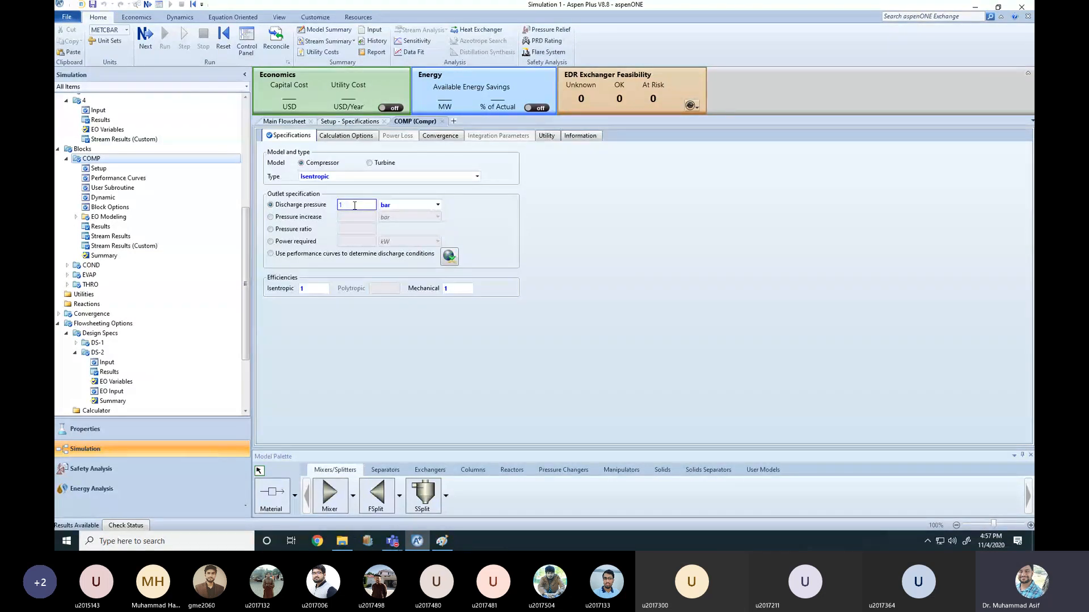
pyautogui.click(368, 356)
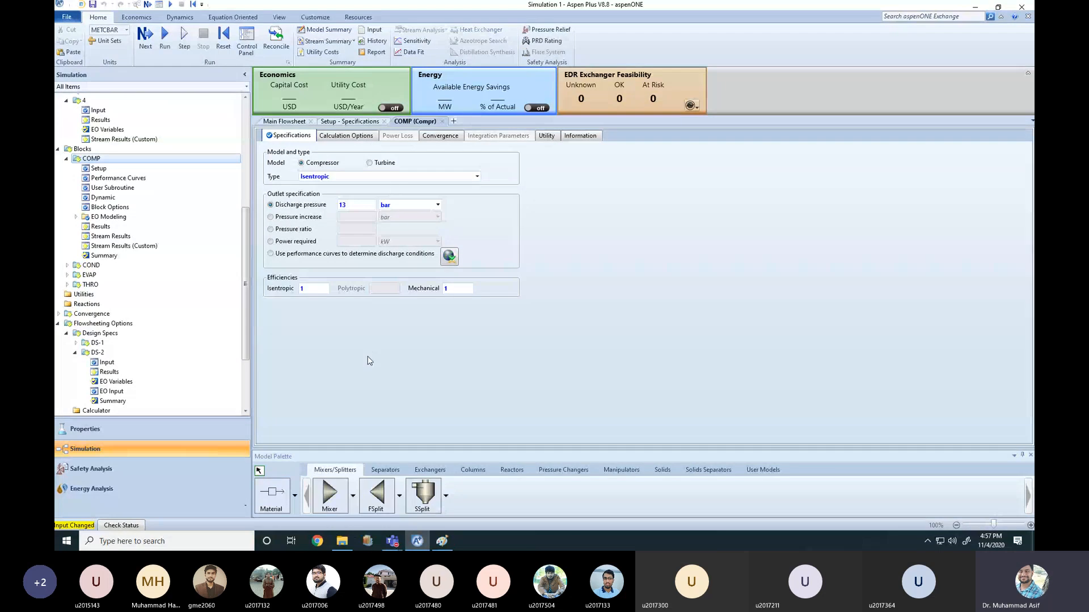
# - Reinitialize the simulation, accept purging all results, and rerun it with the 13 bar compressor discharge pressure
pyautogui.click(220, 38)
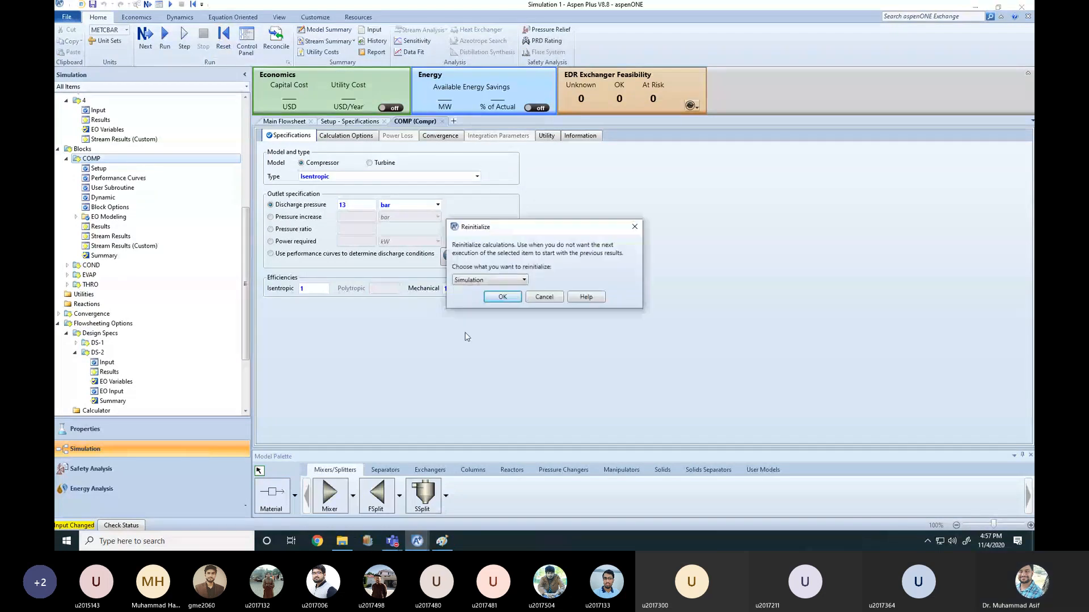
pyautogui.click(502, 297)
pyautogui.click(596, 283)
pyautogui.click(165, 40)
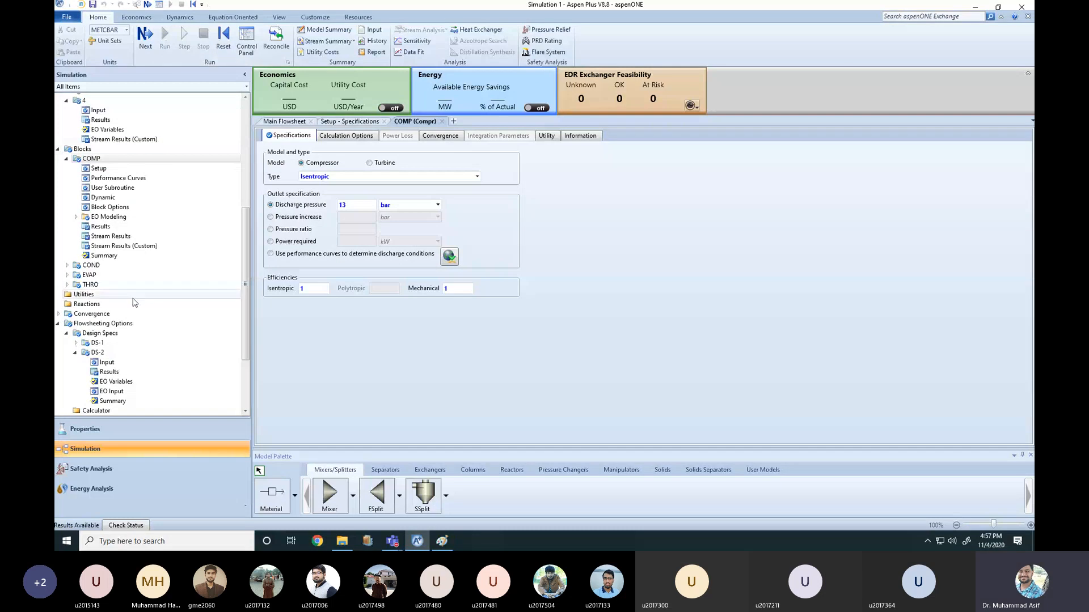
# - Review the COMP summary, examining net work required, calculated discharge pressure, isentropic outlet temperature and compressibility factors
pyautogui.click(113, 256)
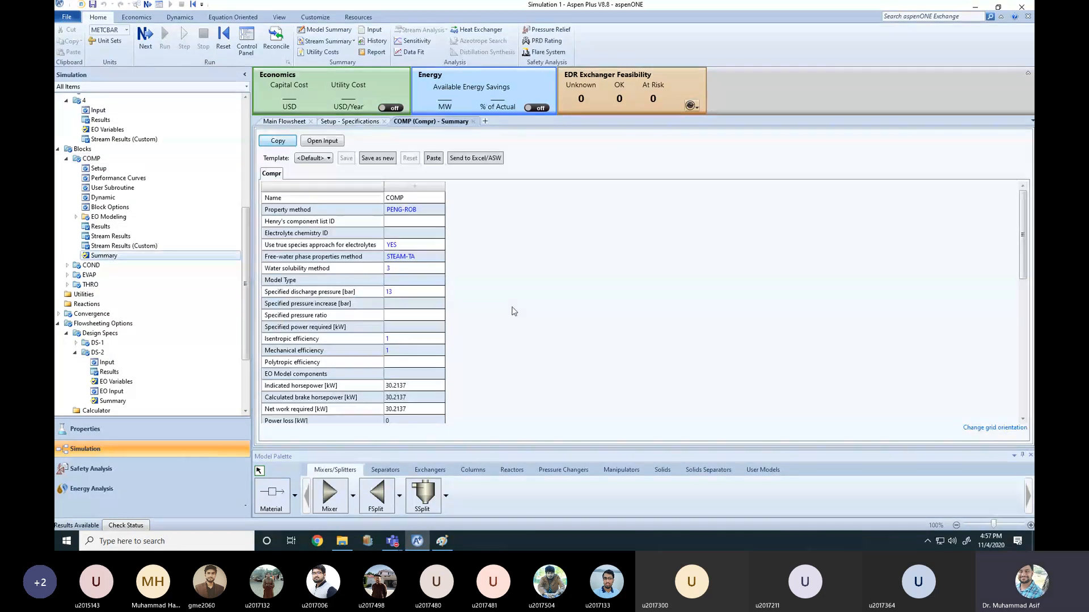
pyautogui.scroll(-3, 428, 341)
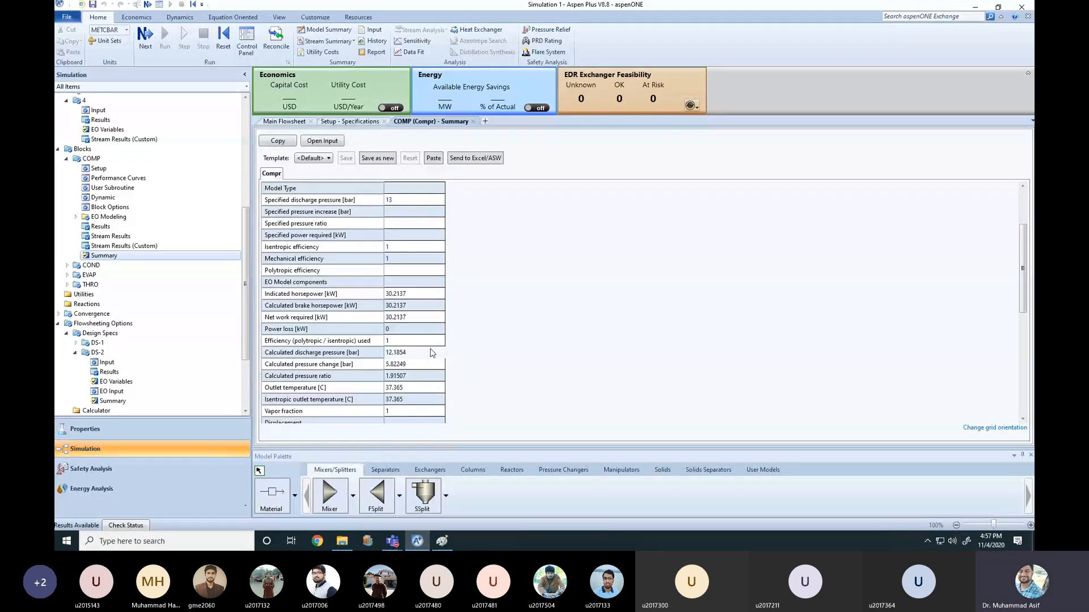
pyautogui.click(408, 318)
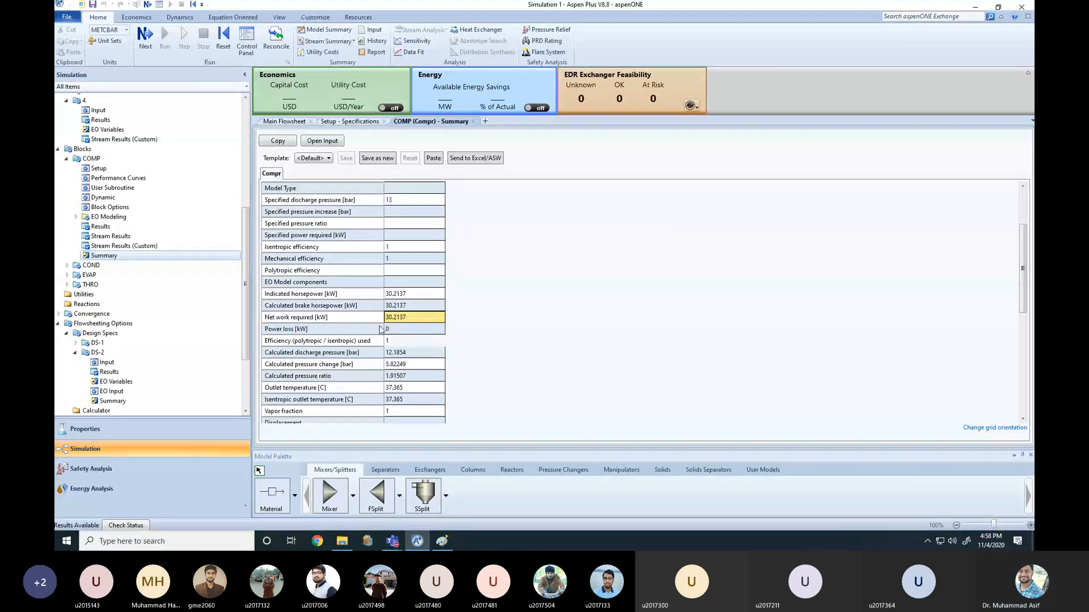
pyautogui.scroll(-3, 412, 366)
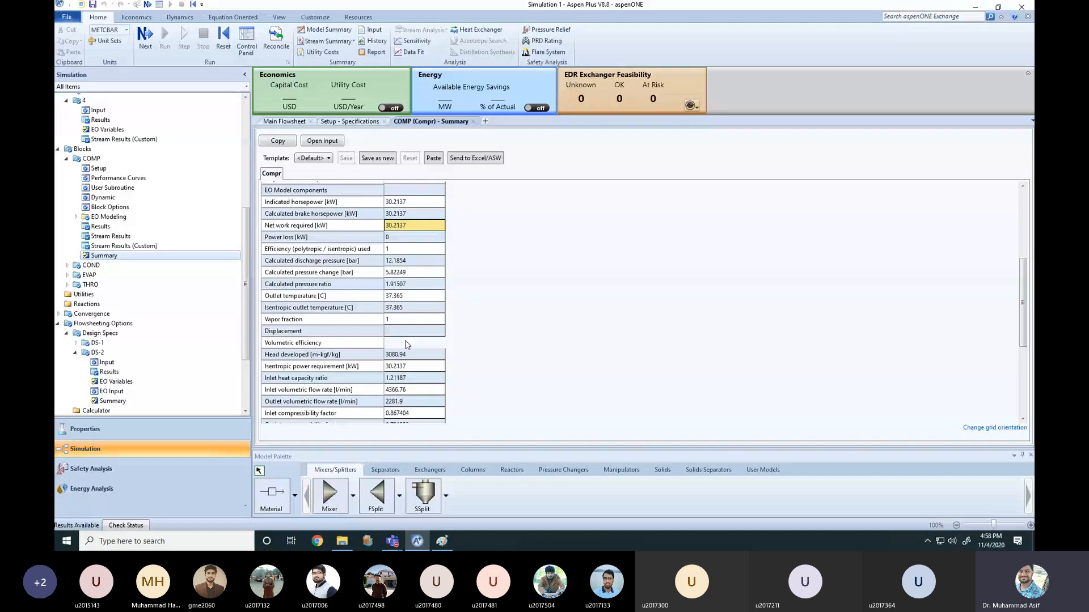
pyautogui.scroll(-1, 403, 351)
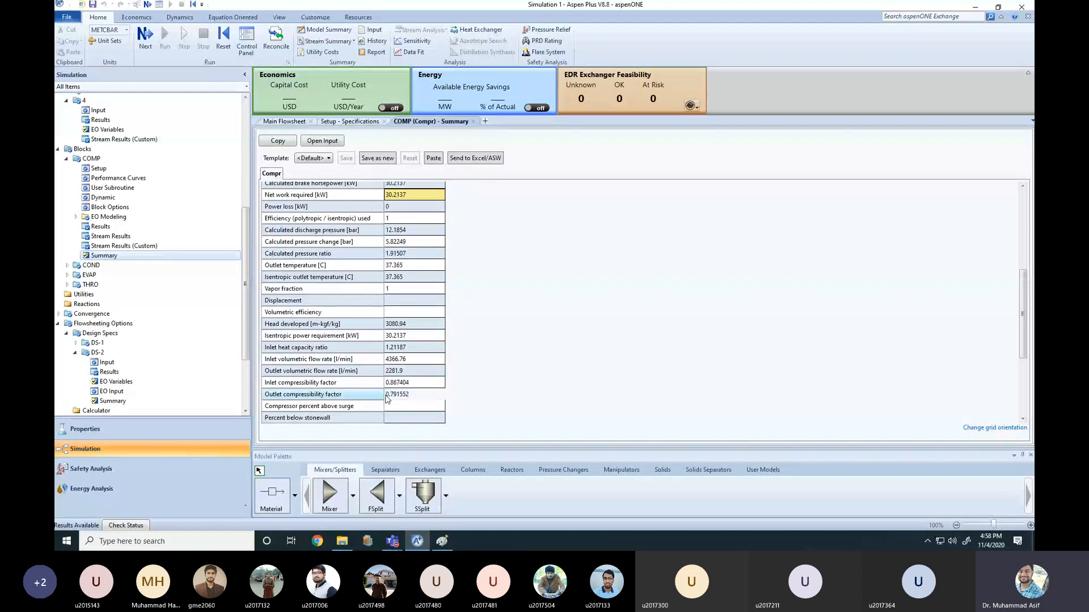
pyautogui.scroll(1, 437, 340)
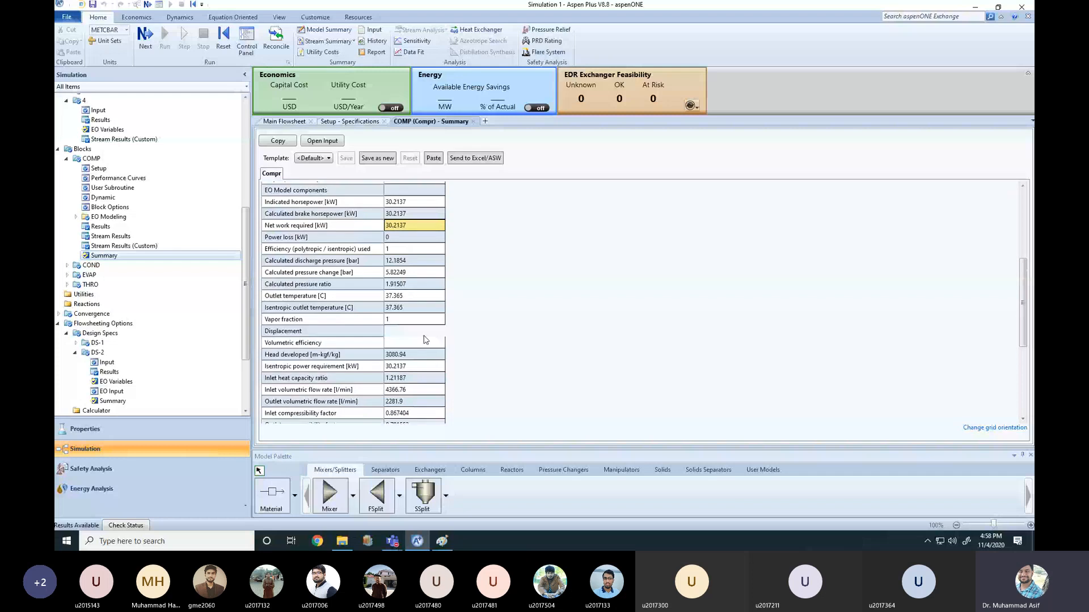
pyautogui.click(403, 309)
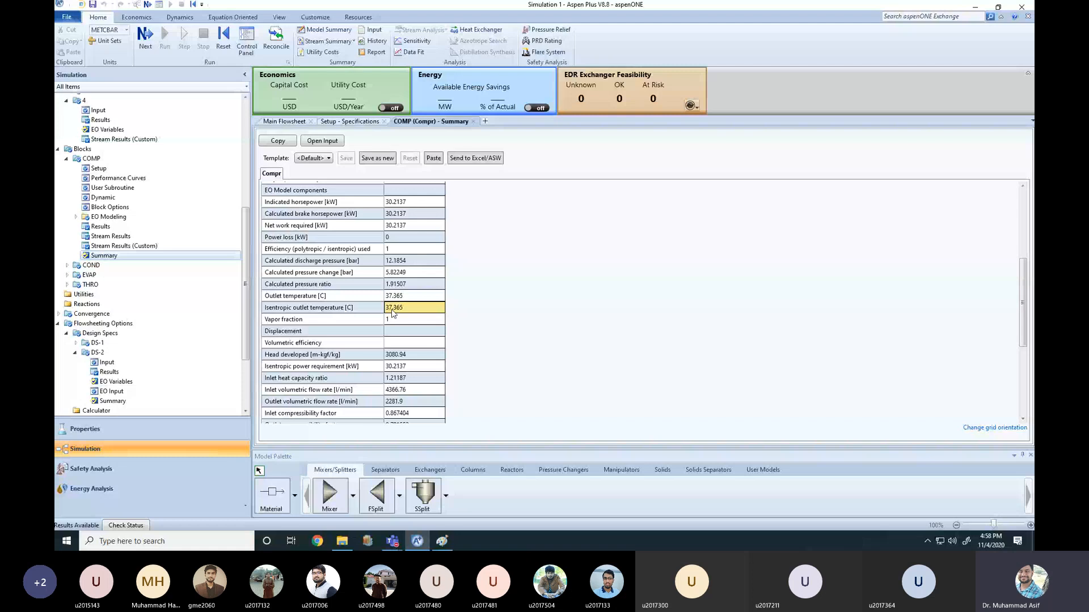
# - Reopen the COMP specifications from the main flowsheet and set the discharge pressure to 20 bar
pyautogui.click(284, 122)
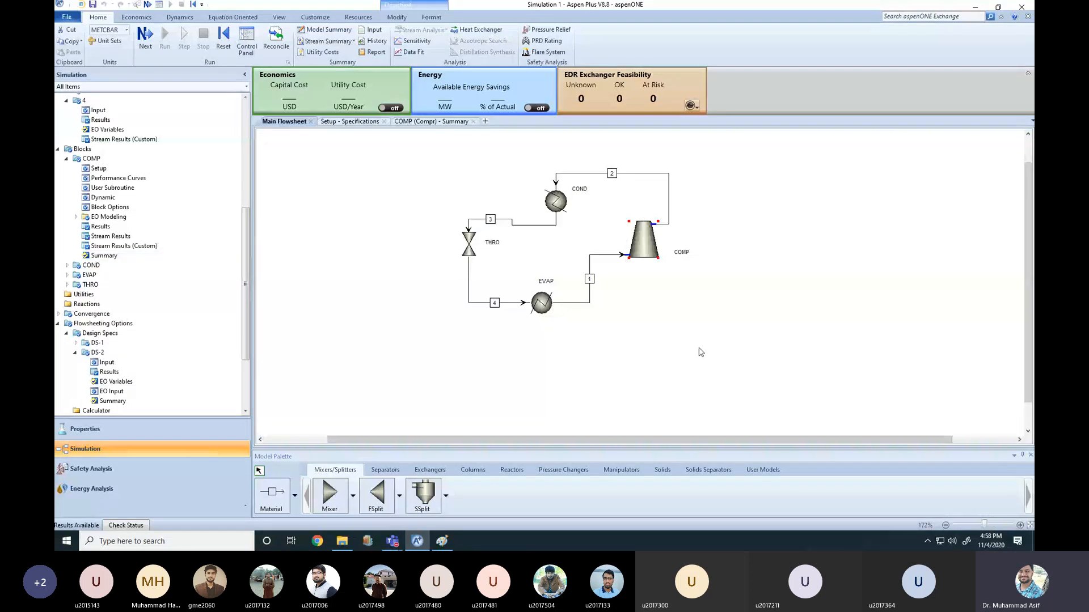
pyautogui.doubleClick(645, 236)
pyautogui.click(351, 204)
pyautogui.write('20')
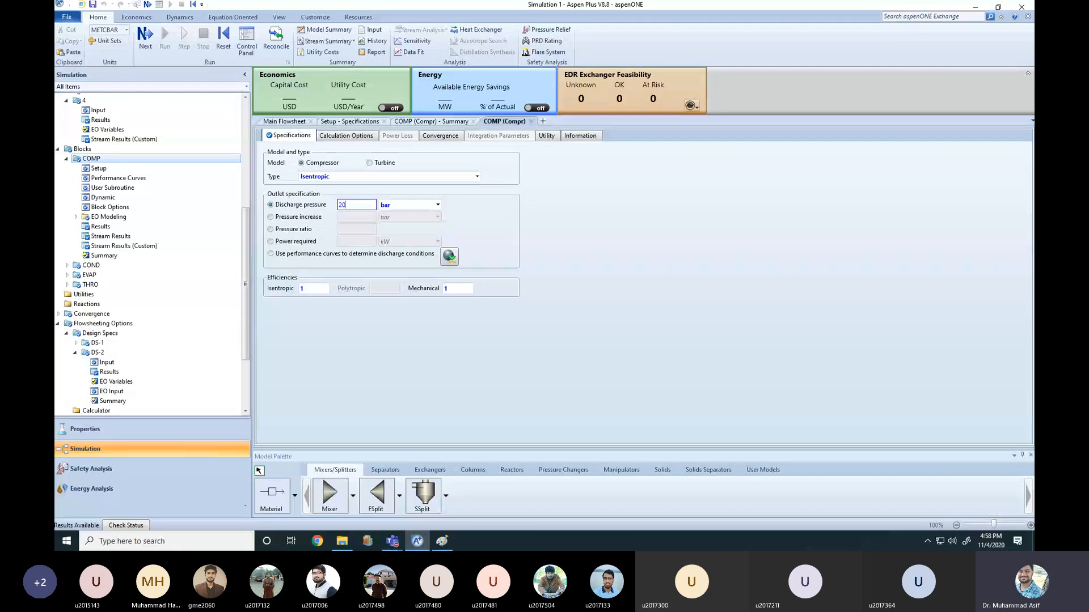
pyautogui.click(586, 264)
# - Reinitialize and rerun the simulation with the 20 bar discharge pressure, and return to the COMP specifications
pyautogui.click(223, 38)
pyautogui.click(502, 296)
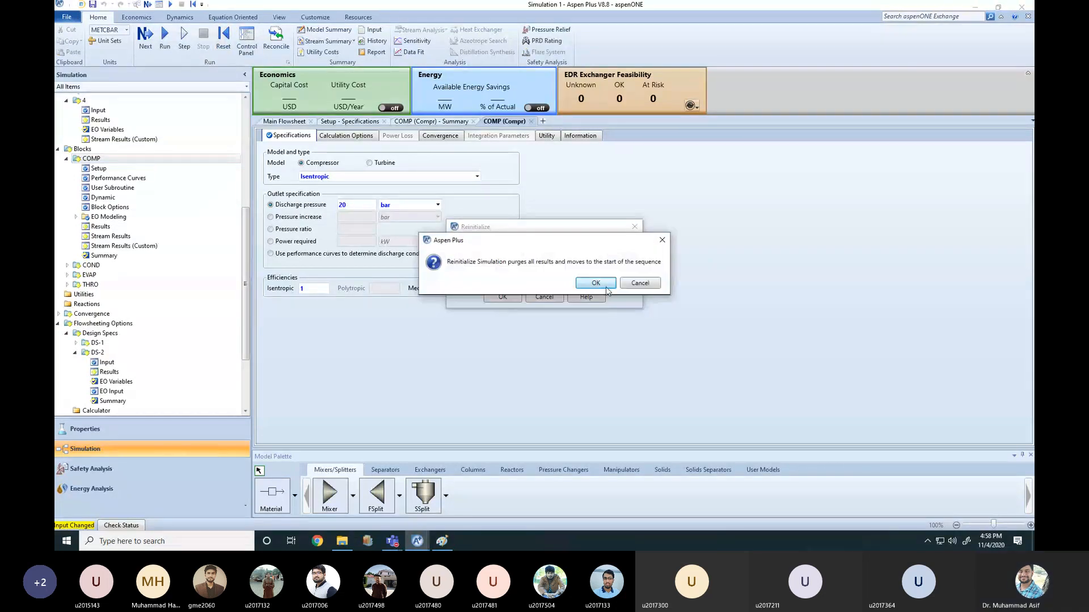
pyautogui.click(629, 295)
pyautogui.click(164, 37)
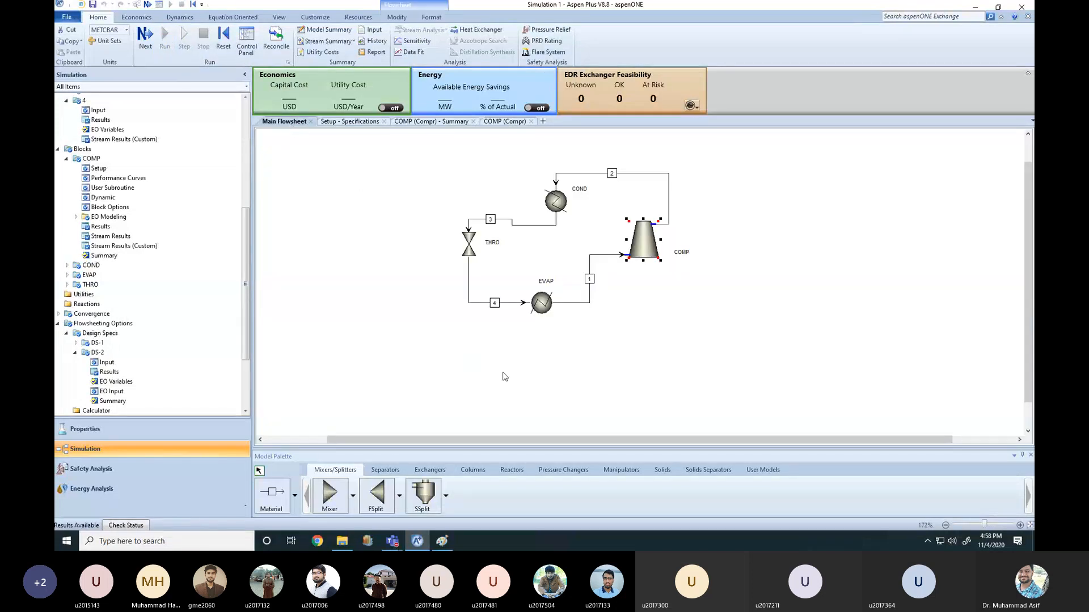
pyautogui.click(513, 123)
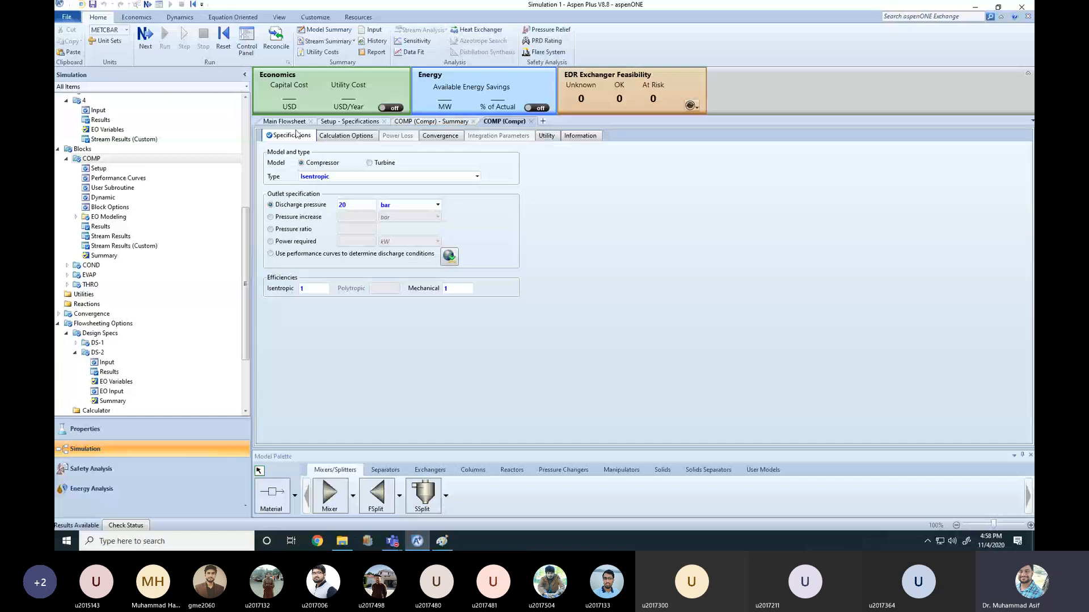
# - Review the outlet temperature and isentropic power requirement in the COMP summary, close it, and return to the main flowsheet
pyautogui.click(105, 256)
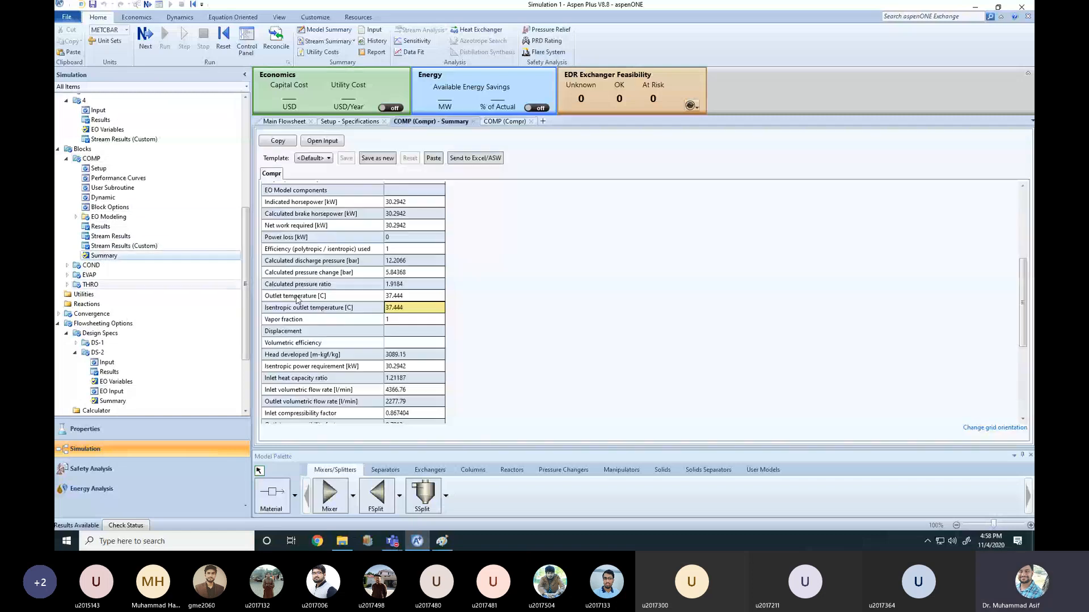
pyautogui.scroll(-2, 510, 334)
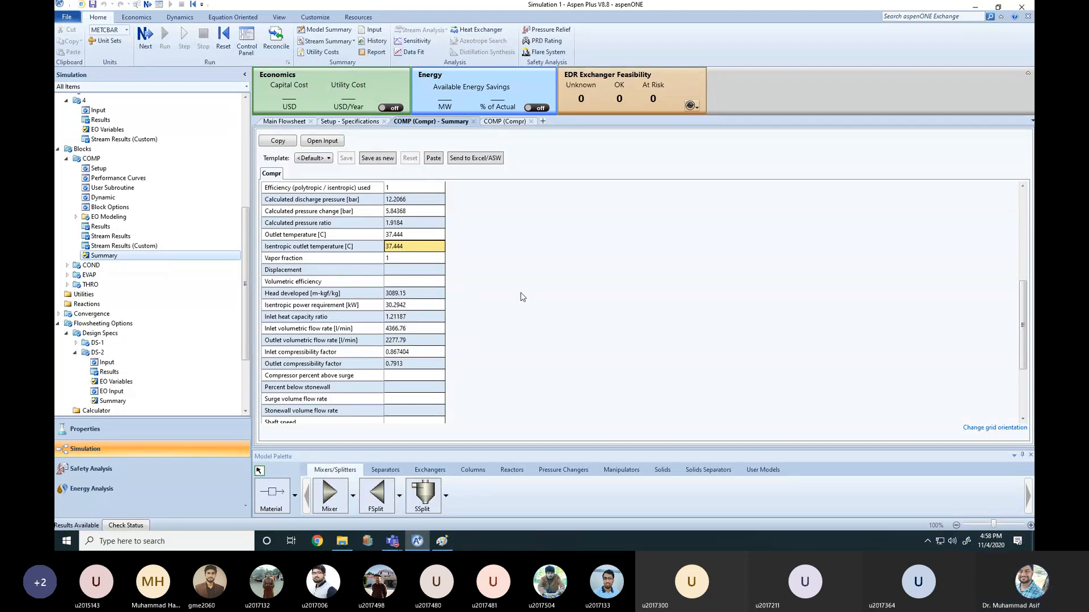
pyautogui.scroll(1, 421, 300)
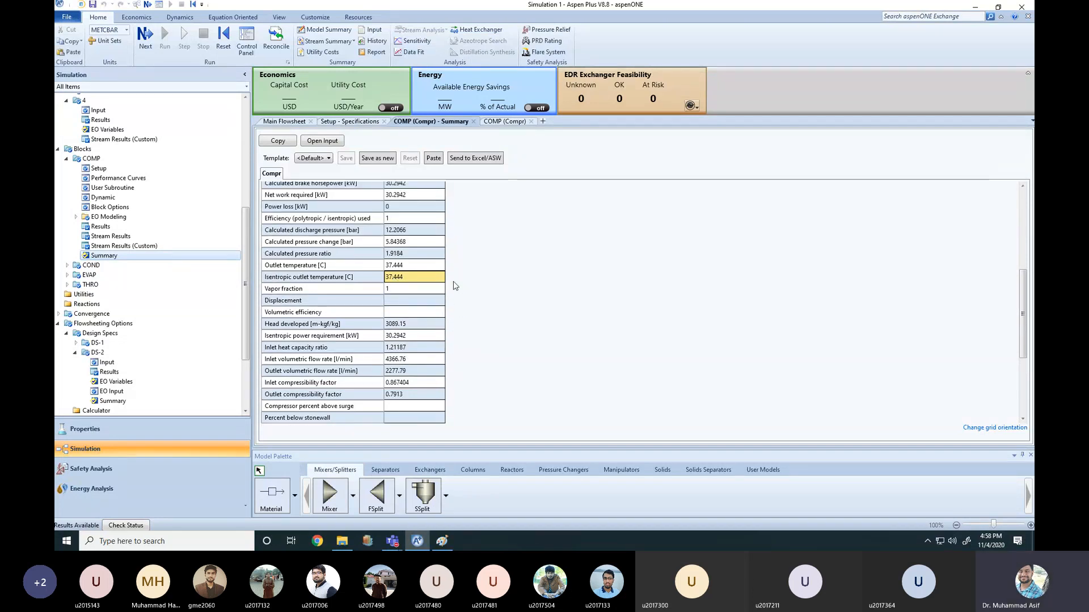
pyautogui.click(392, 267)
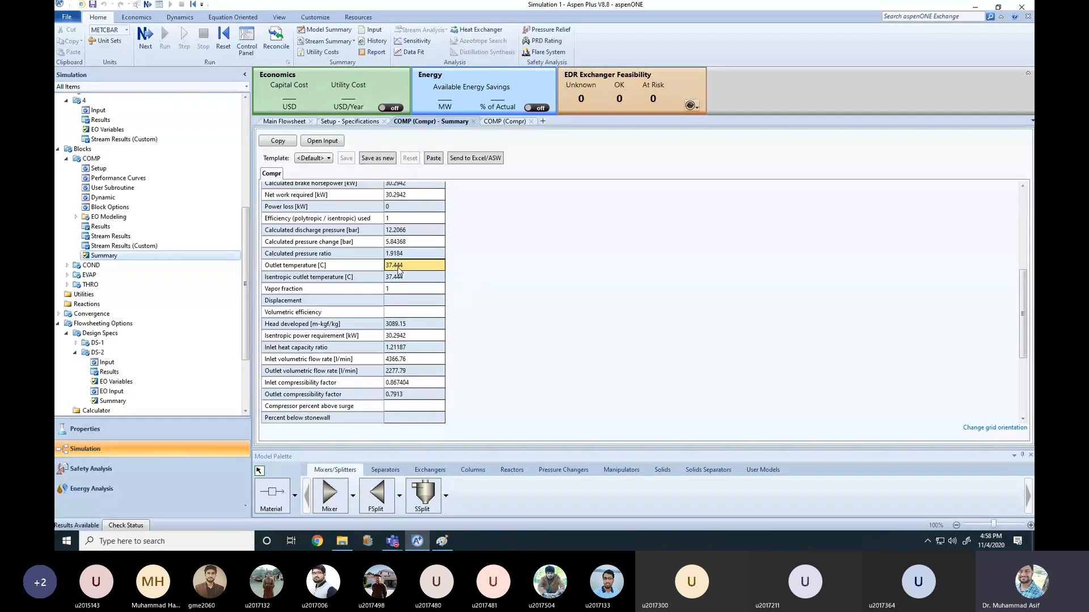
pyautogui.click(400, 338)
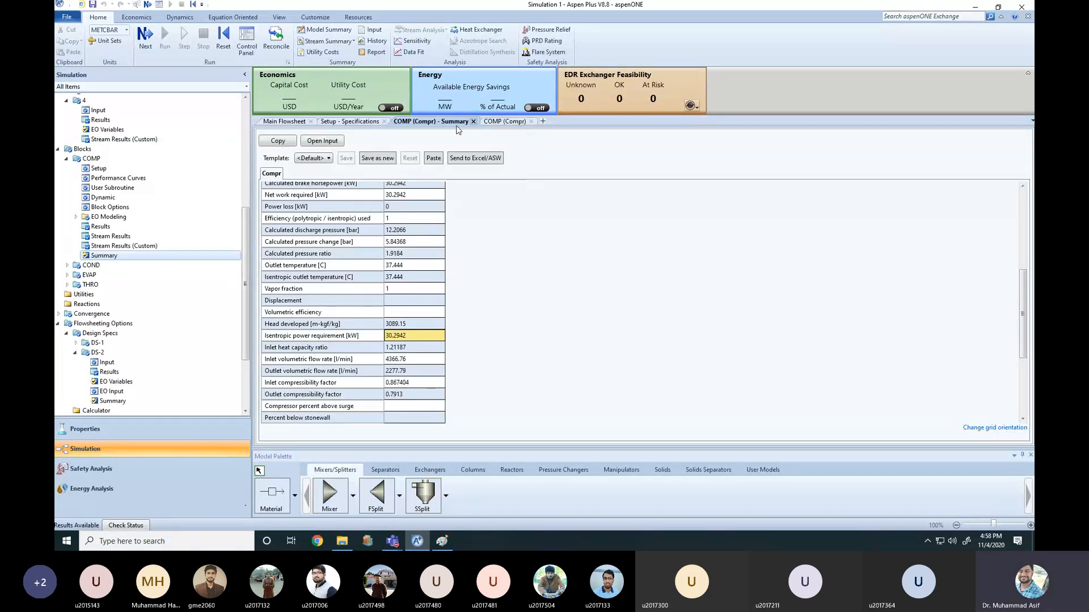
pyautogui.click(473, 121)
pyautogui.click(347, 121)
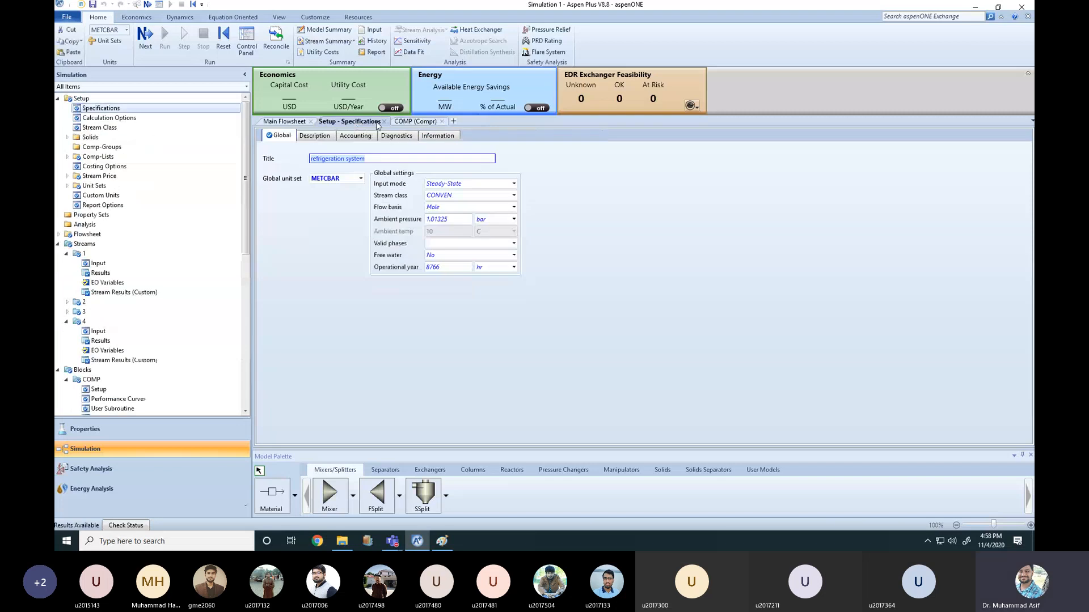
pyautogui.click(415, 122)
pyautogui.click(280, 123)
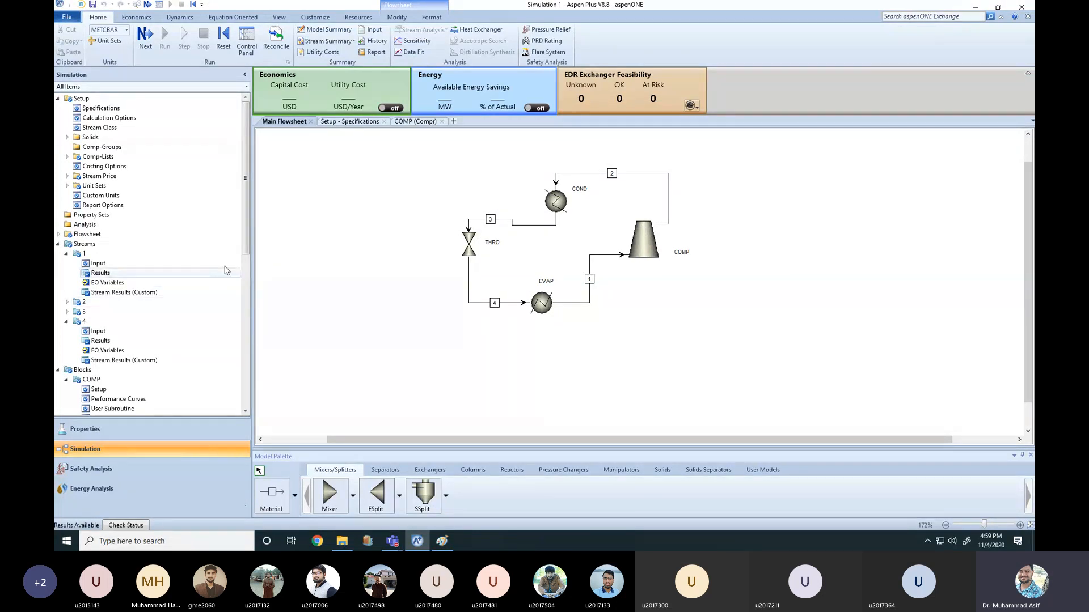
# - Review the DS-1 design specification: its sampled variable, target, manipulated variable limits, and results
pyautogui.moveTo(250, 229); pyautogui.dragTo(250, 339)
pyautogui.click(76, 324)
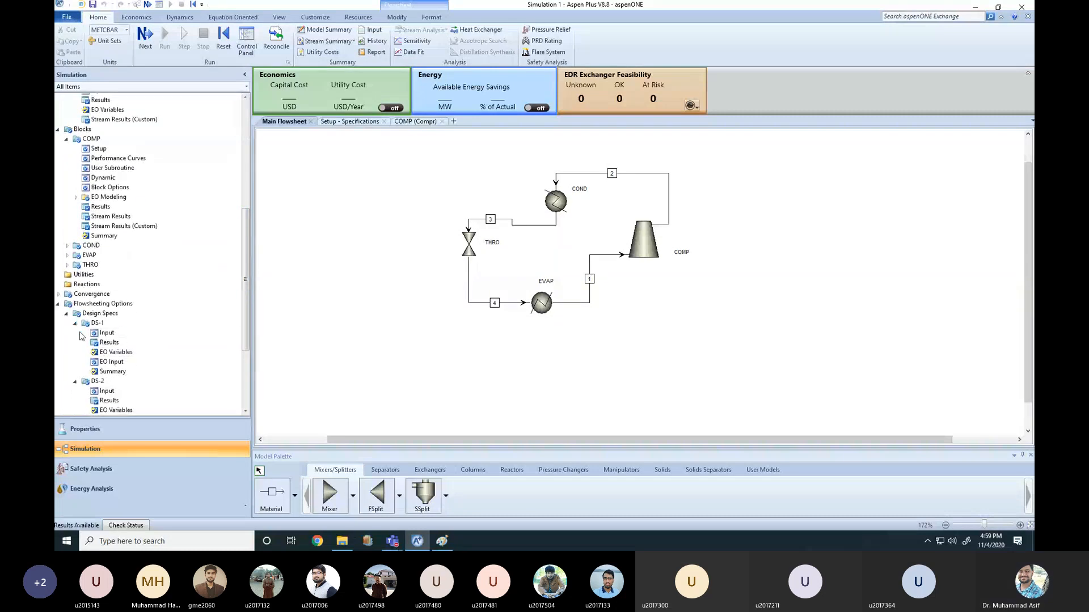
pyautogui.doubleClick(106, 335)
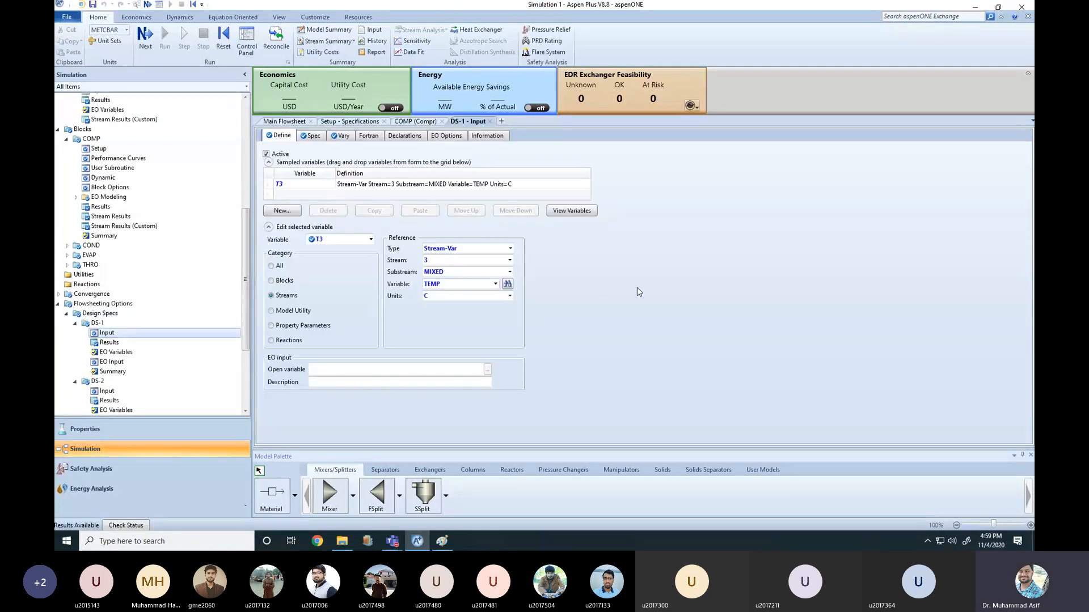
pyautogui.click(342, 136)
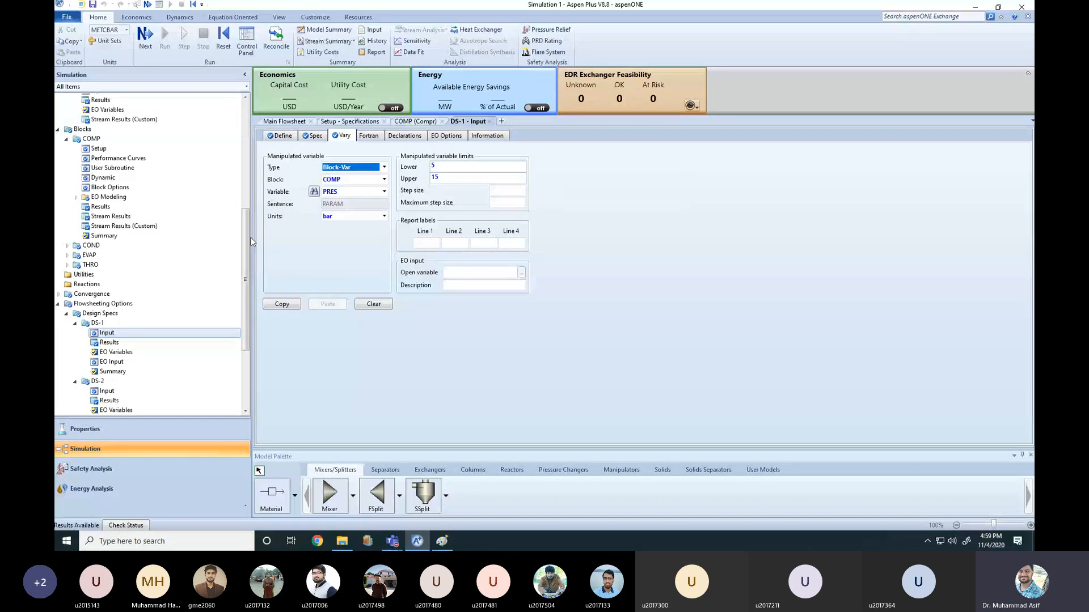
pyautogui.click(281, 137)
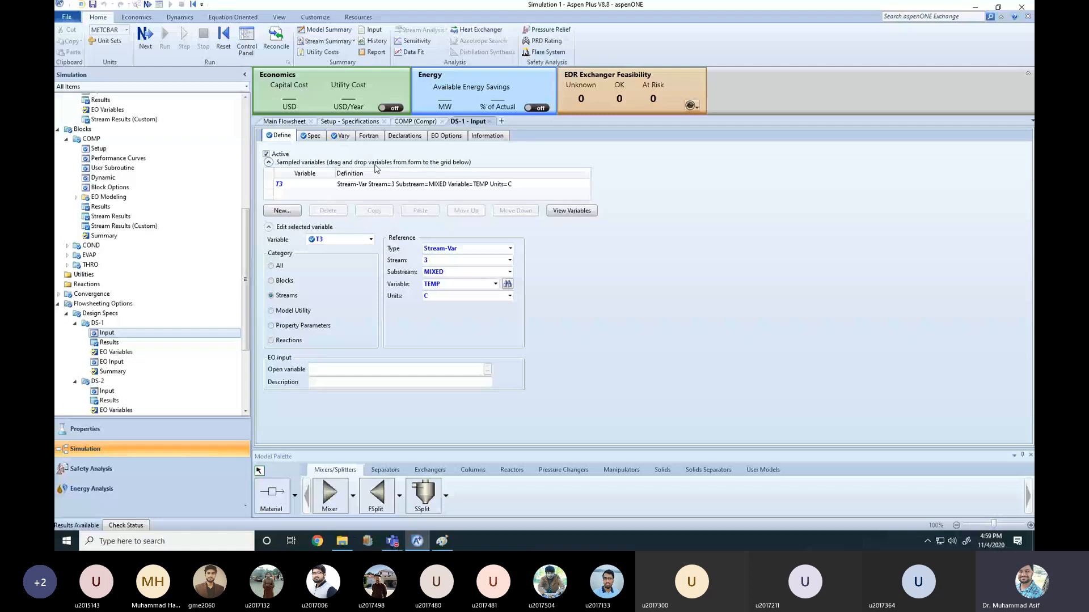
pyautogui.click(312, 136)
pyautogui.moveTo(321, 173); pyautogui.dragTo(305, 175)
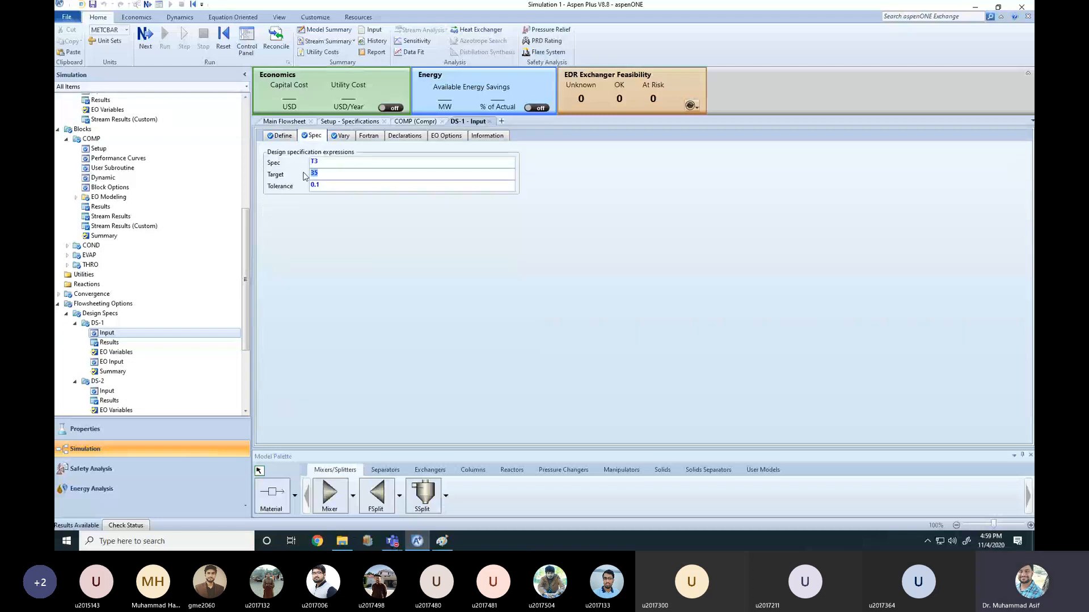
pyautogui.click(344, 270)
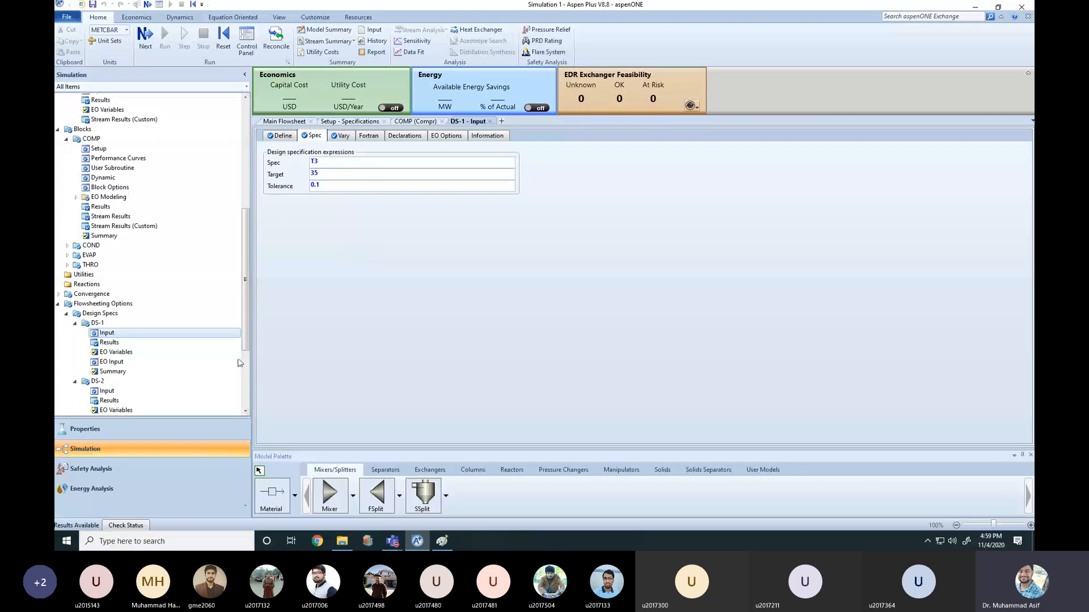
pyautogui.click(109, 342)
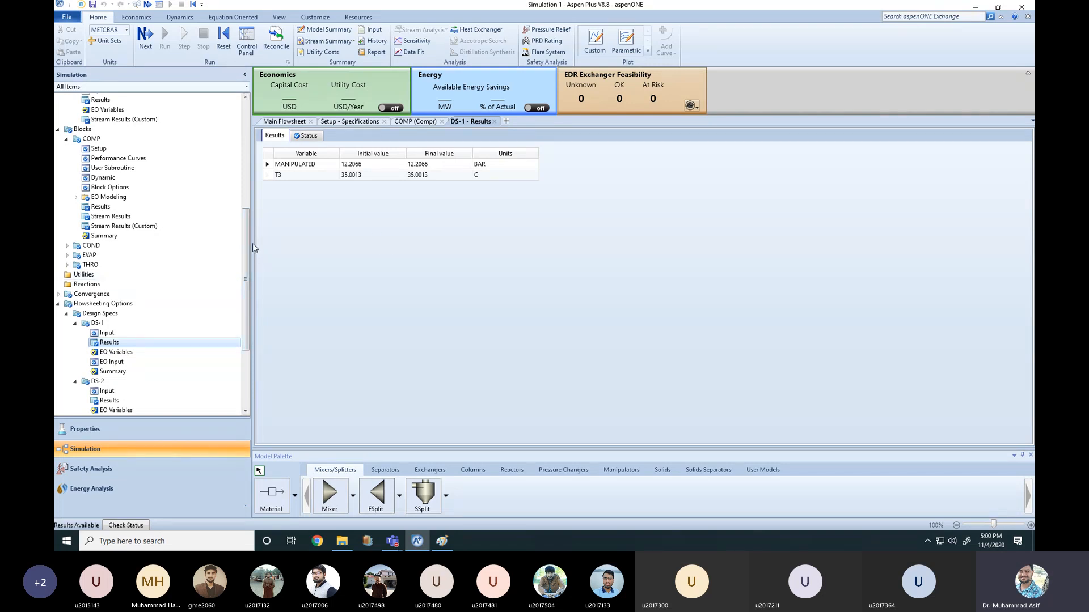
# - Inspect the COMP block and stream 2 on the main flowsheet, check COMP's discharge pressure specification, and close its form
pyautogui.click(284, 122)
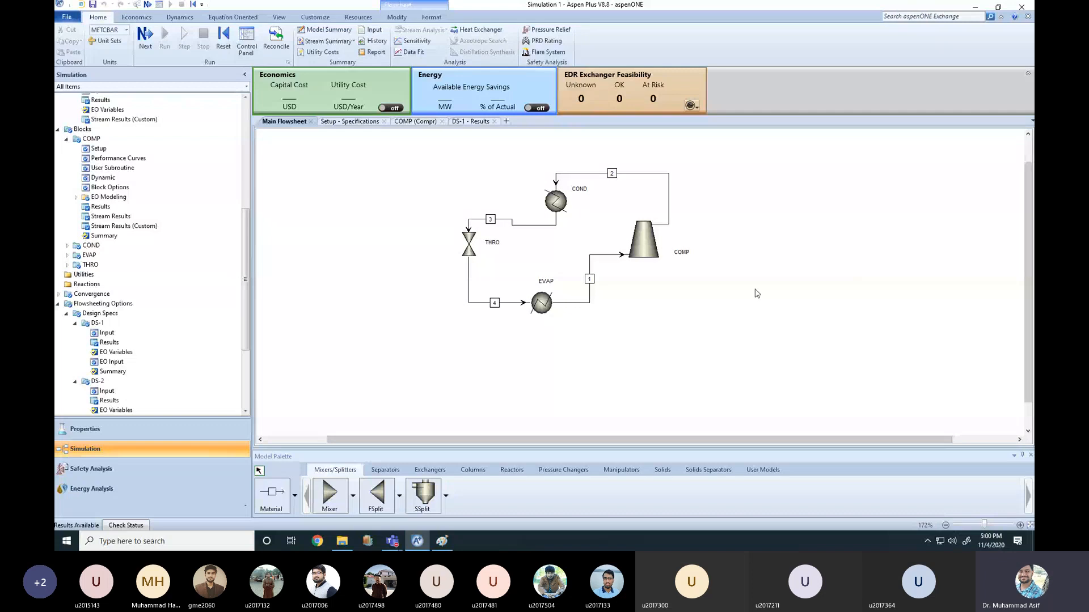
pyautogui.click(642, 248)
pyautogui.click(646, 306)
pyautogui.click(641, 240)
pyautogui.click(669, 211)
pyautogui.click(693, 216)
pyautogui.click(668, 203)
pyautogui.click(686, 207)
pyautogui.click(669, 209)
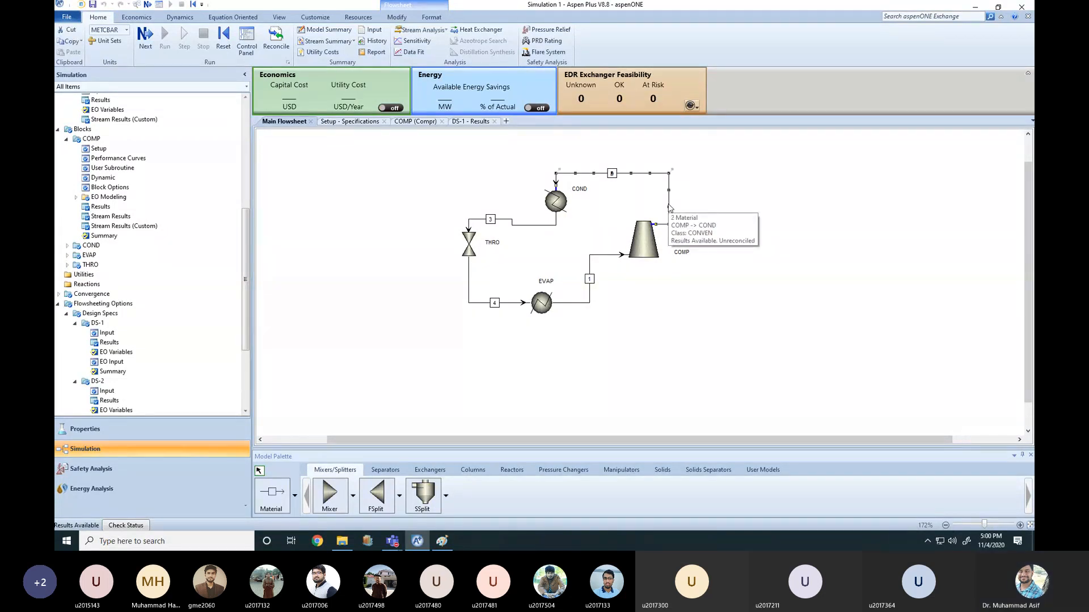
pyautogui.doubleClick(643, 241)
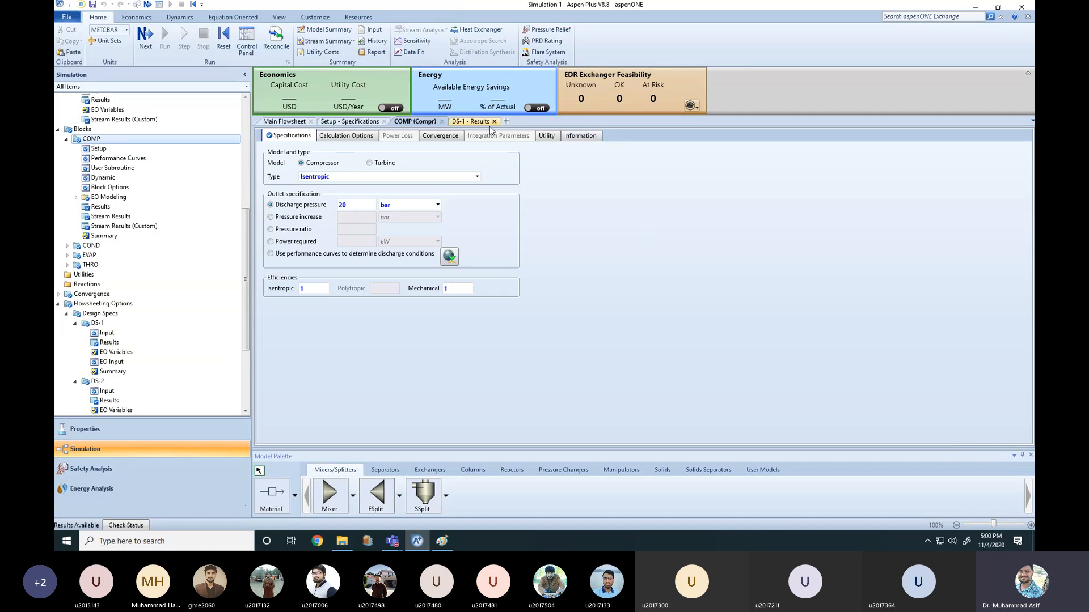
pyautogui.click(442, 121)
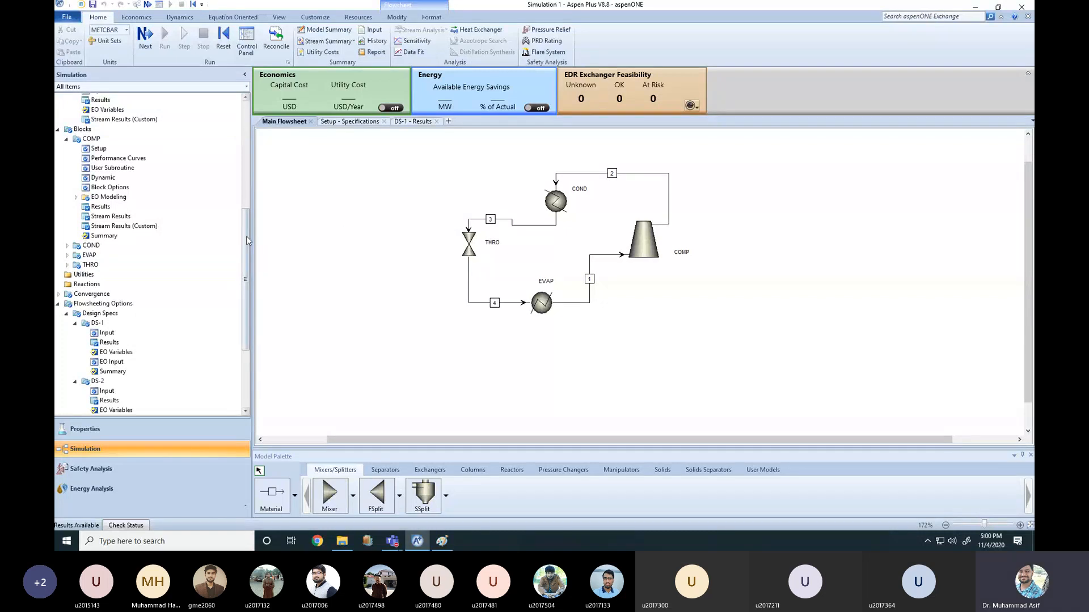
# - Create a new sensitivity analysis named S-1 among the model analysis tools
pyautogui.moveTo(246, 238); pyautogui.dragTo(249, 414)
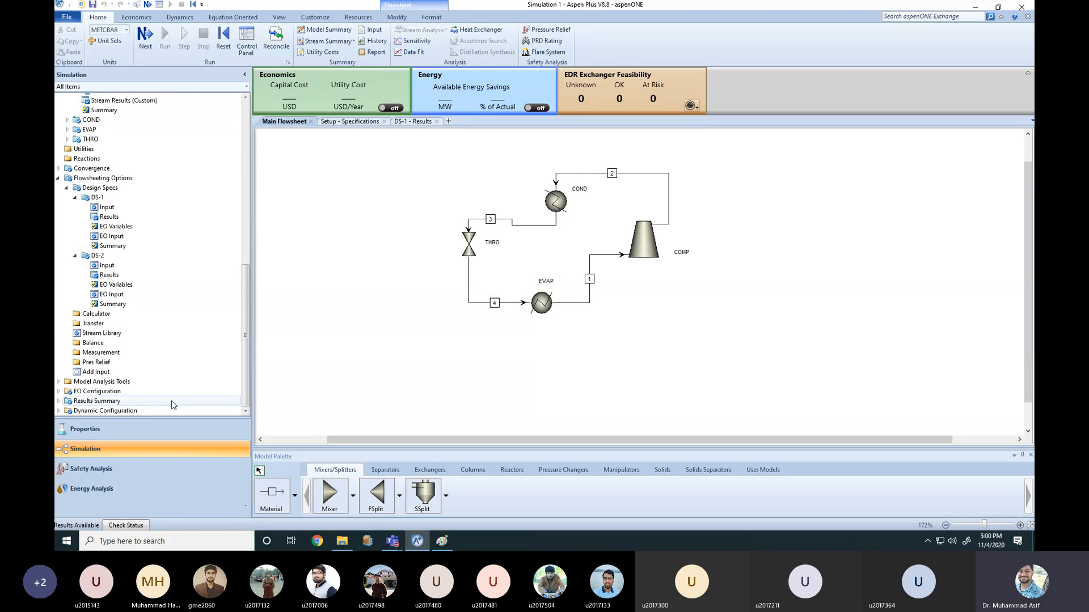
pyautogui.doubleClick(85, 383)
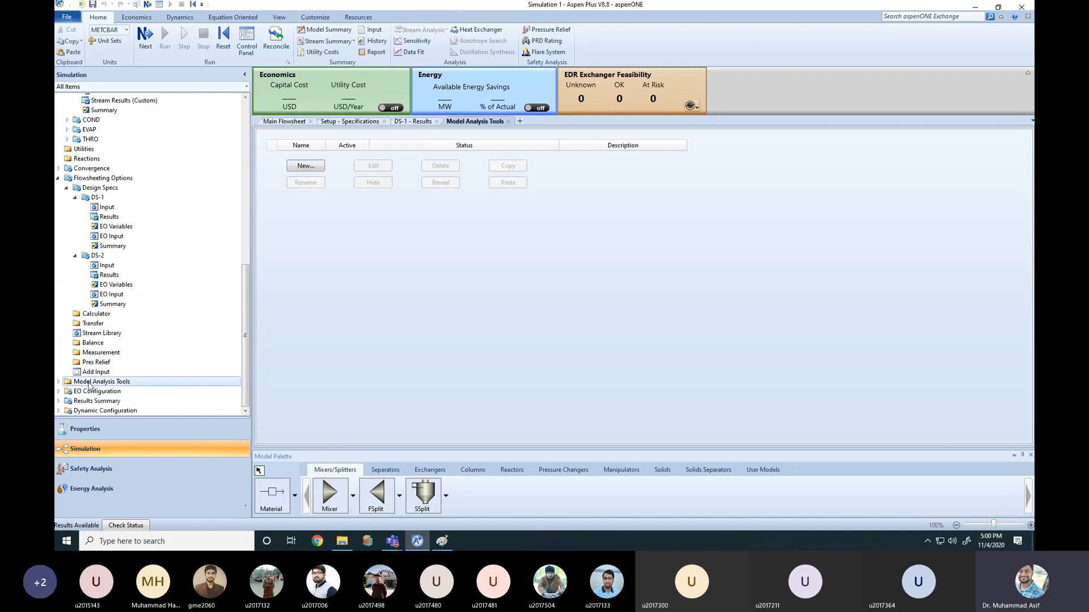
pyautogui.click(59, 382)
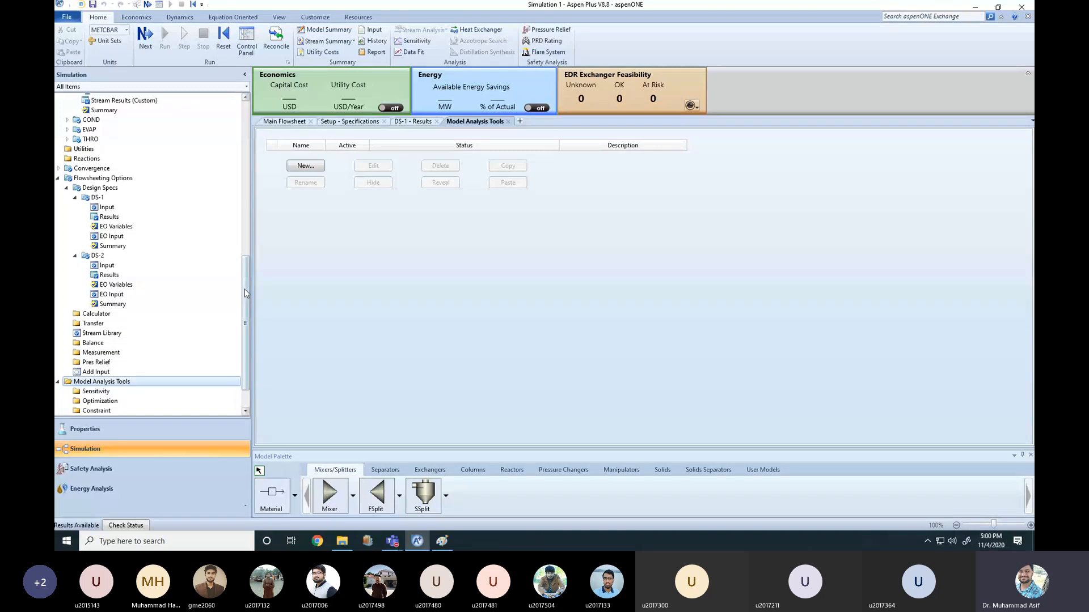
pyautogui.moveTo(246, 293); pyautogui.dragTo(248, 315)
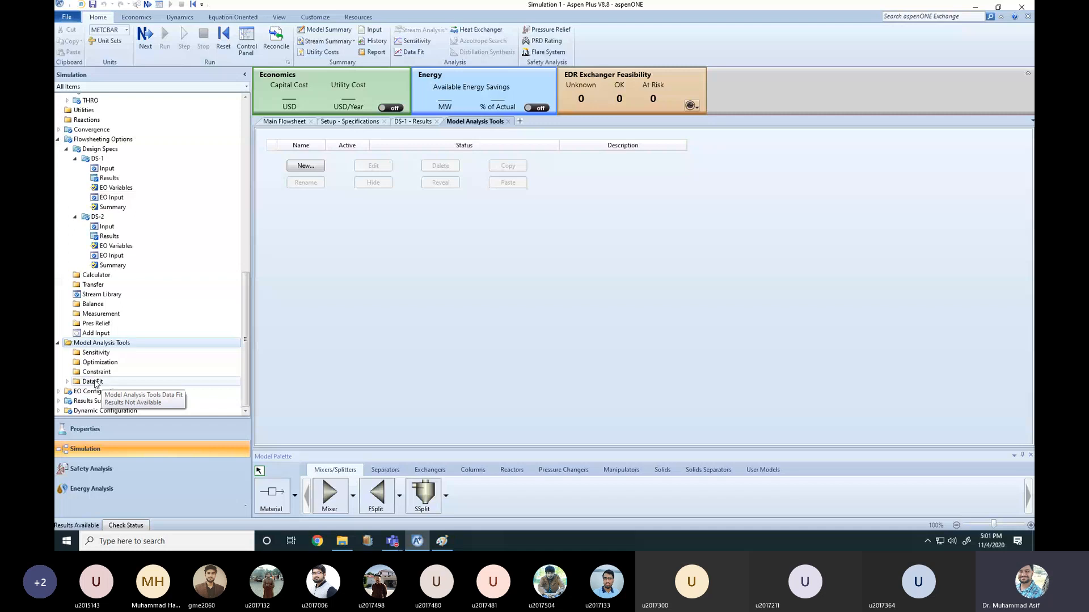
pyautogui.click(96, 355)
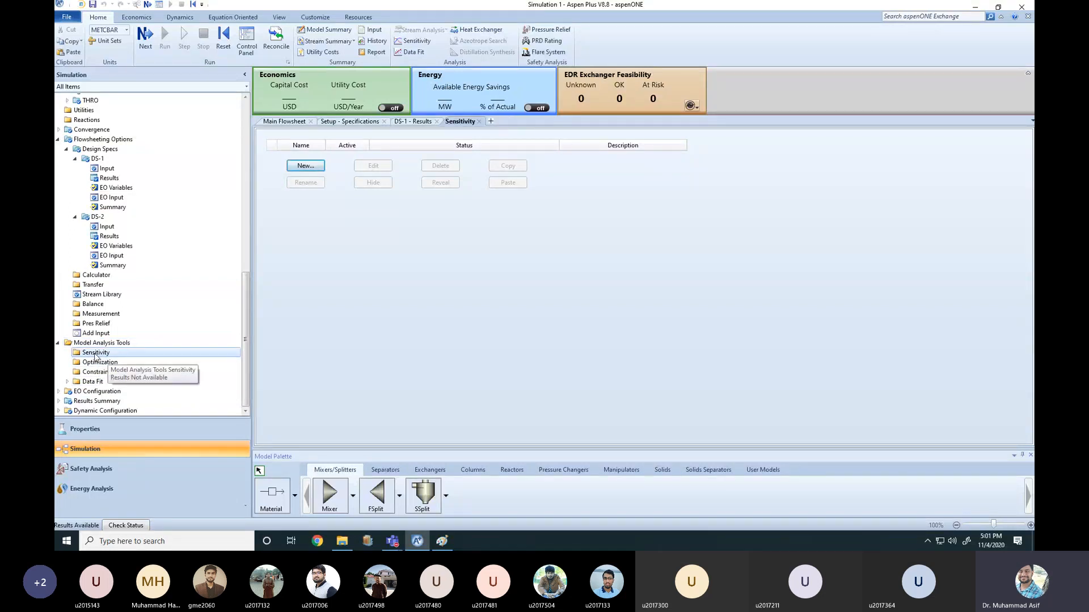
pyautogui.click(307, 165)
pyautogui.click(506, 268)
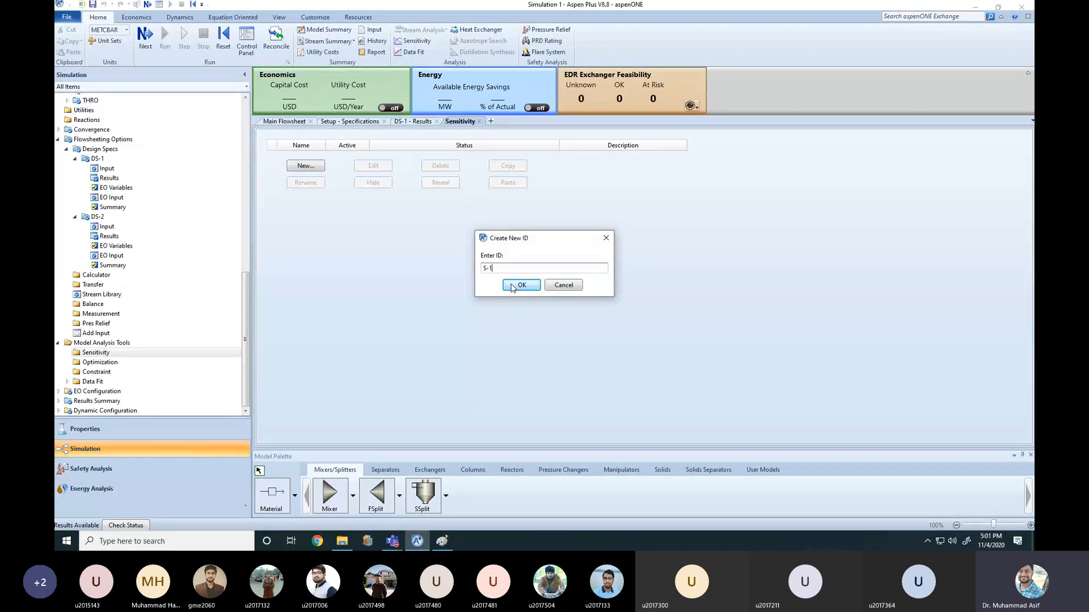
pyautogui.click(516, 286)
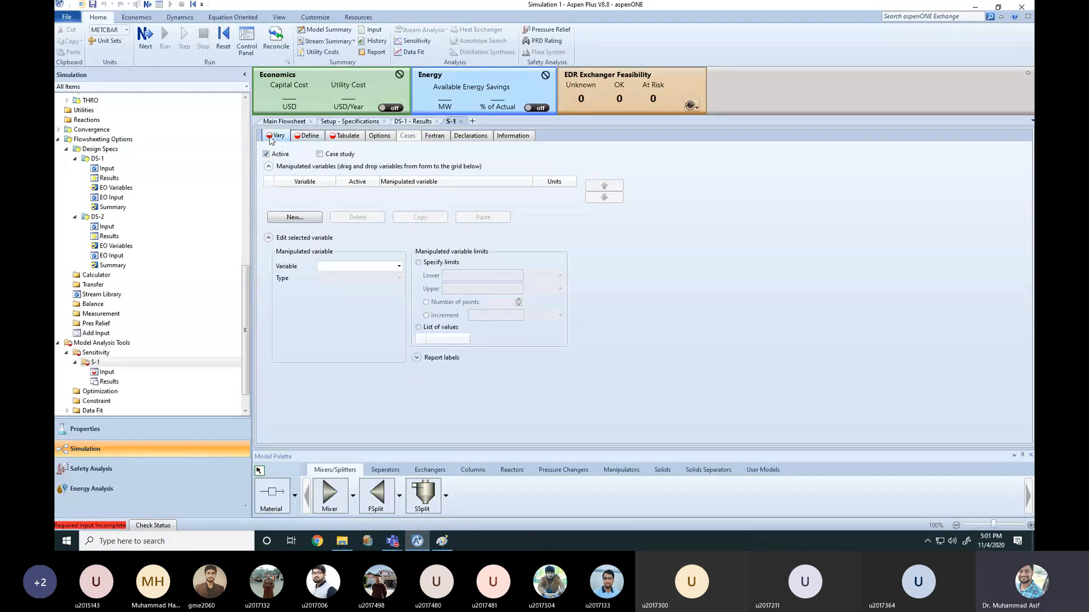
# - Add manipulated variable 1 to S-1 with type Block-Var and block COMP
pyautogui.click(399, 266)
pyautogui.click(351, 277)
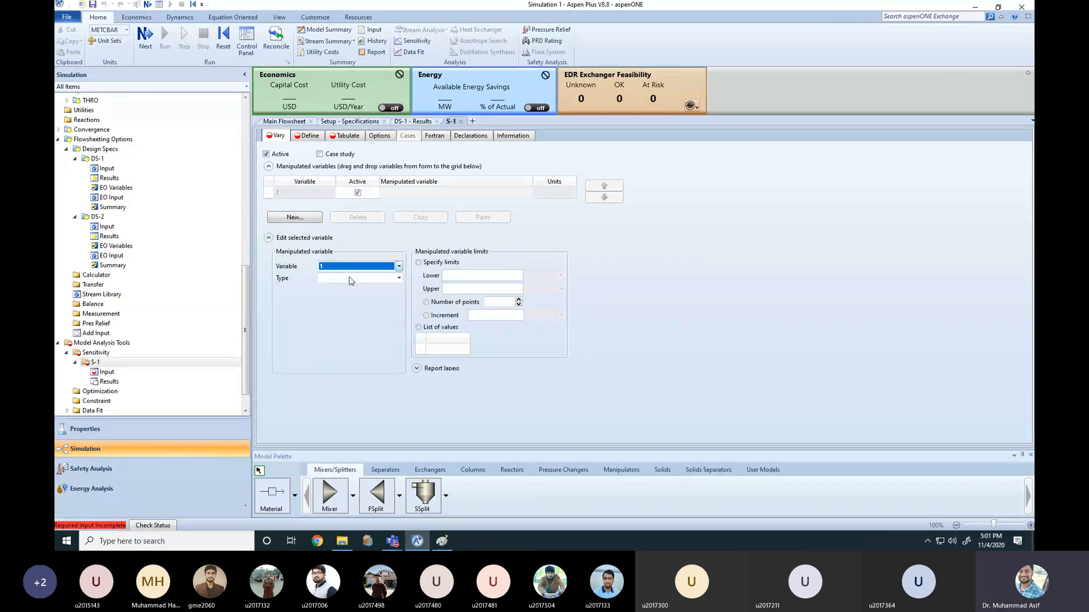
pyautogui.click(399, 277)
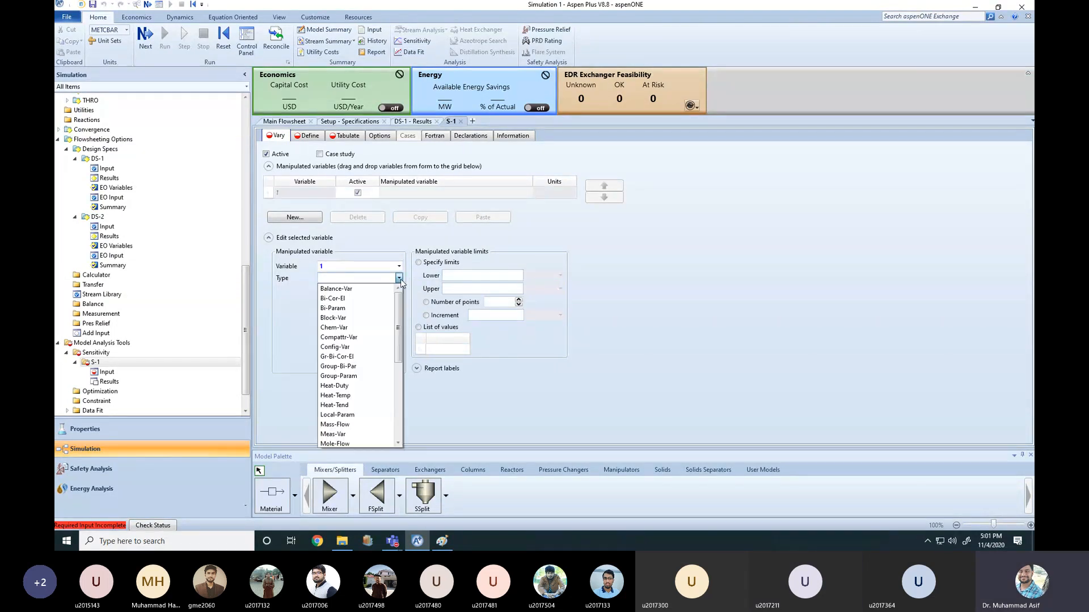
pyautogui.click(333, 319)
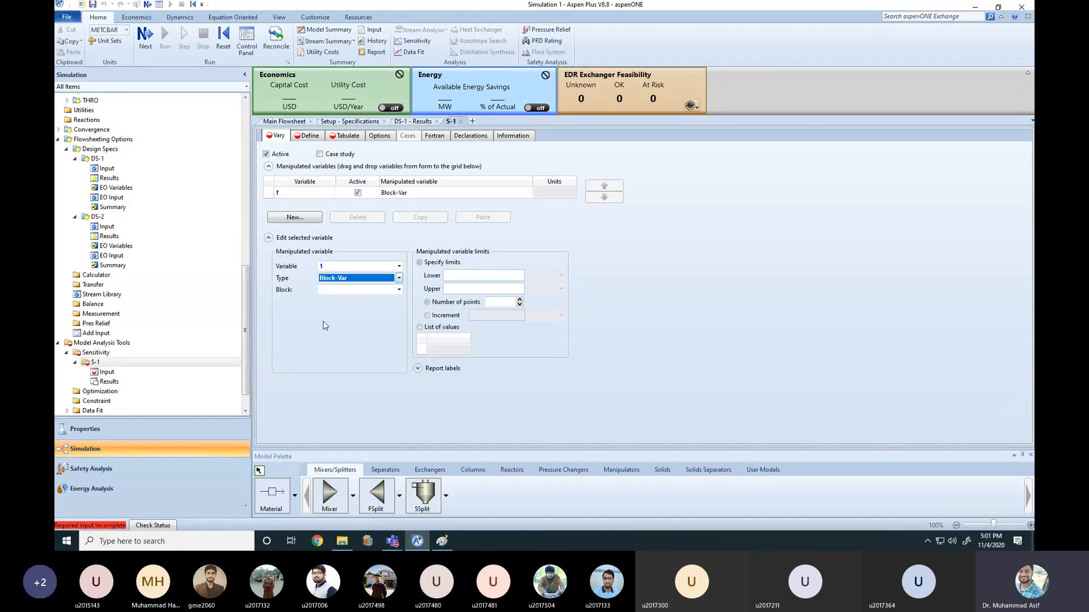
pyautogui.click(399, 290)
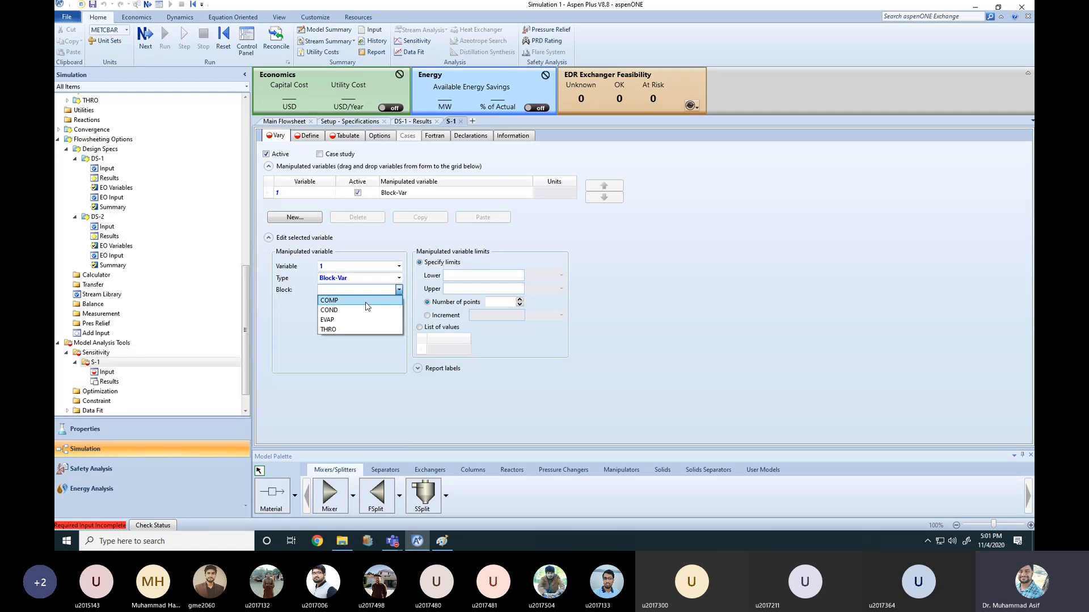
pyautogui.click(330, 300)
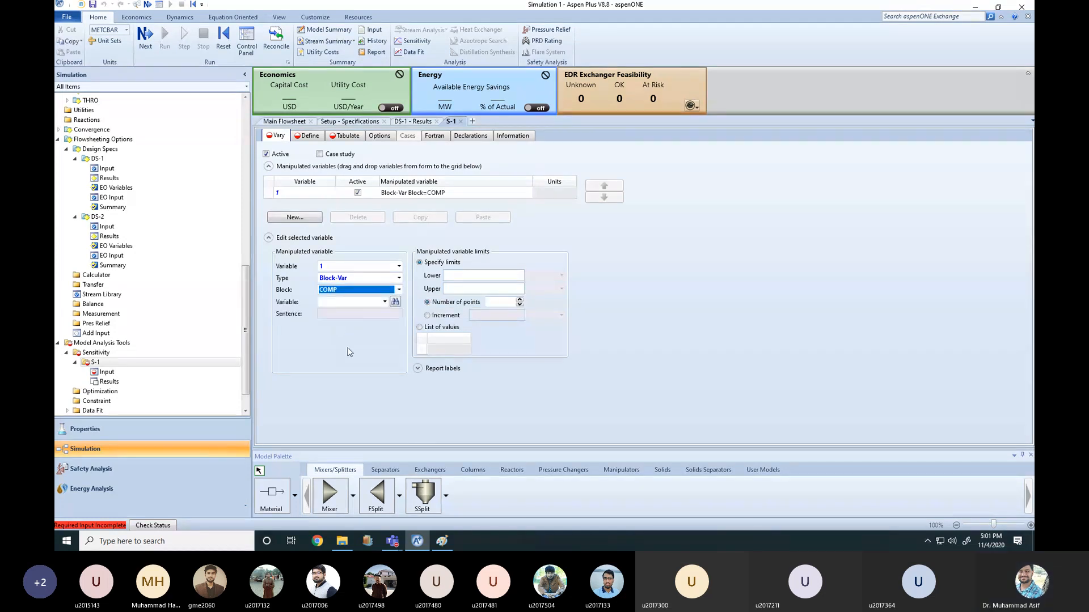
# - Choose PRES as the COMP block variable for S-1 to vary
pyautogui.click(384, 302)
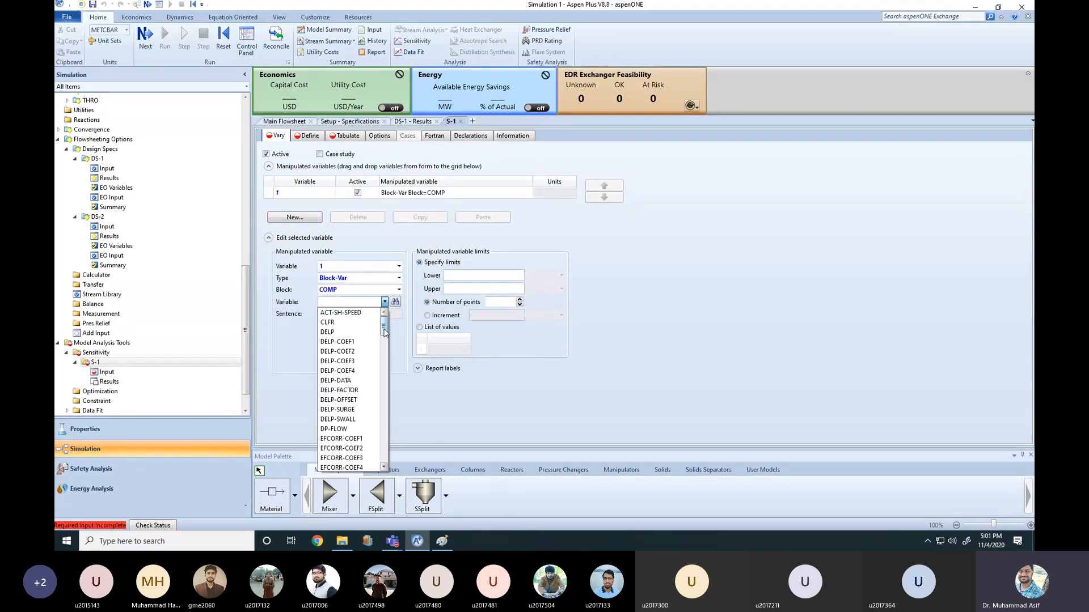
pyautogui.moveTo(383, 332); pyautogui.dragTo(382, 423)
pyautogui.click(385, 464)
pyautogui.click(386, 465)
pyautogui.click(386, 464)
pyautogui.click(386, 466)
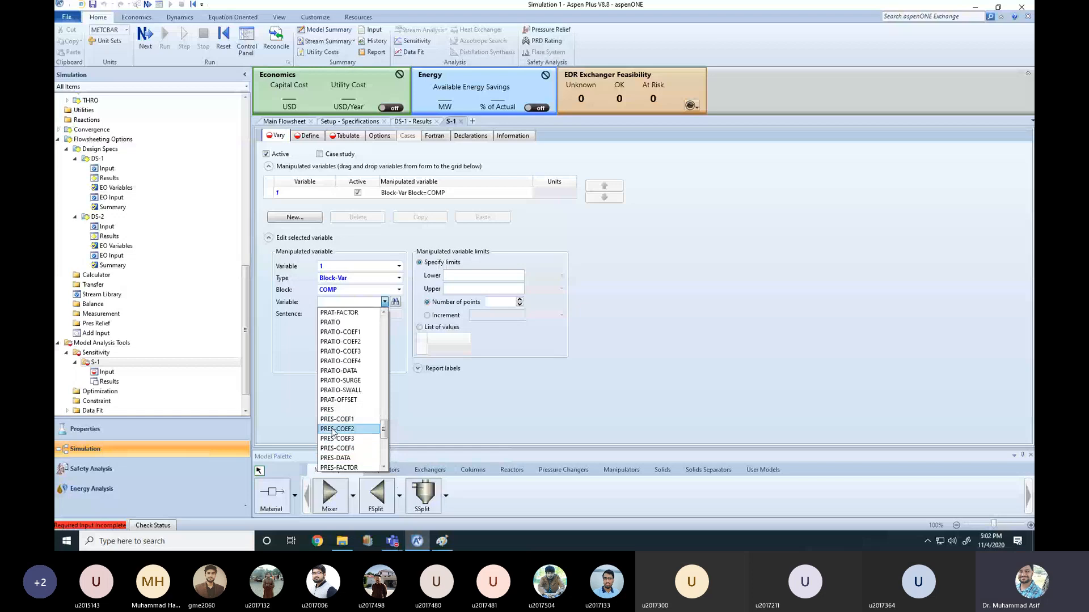
pyautogui.click(331, 410)
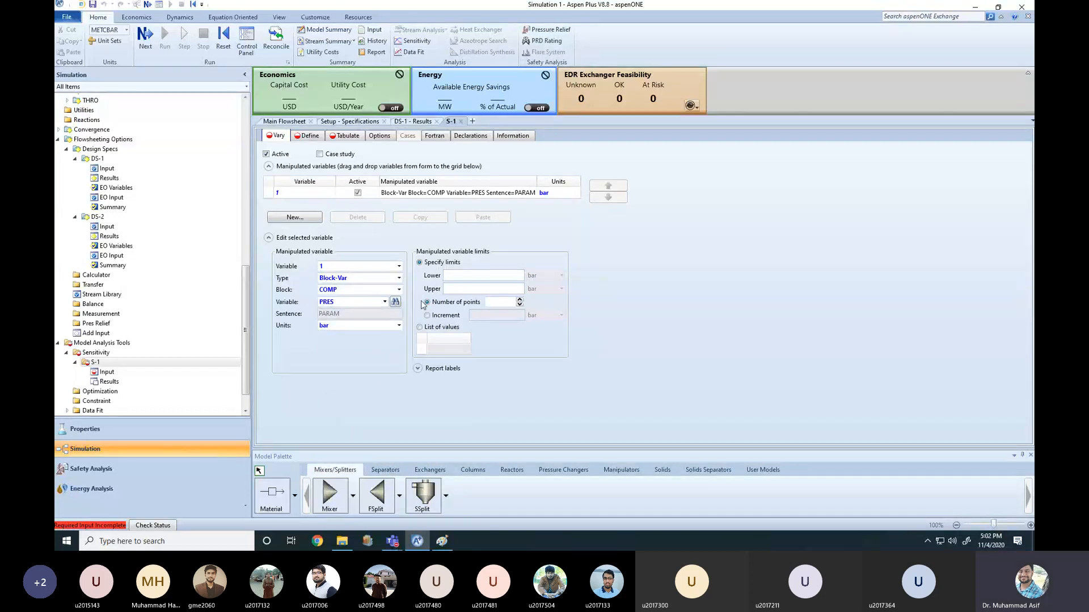
# - Set the manipulated pressure limits to a lower value of 5 bar and an upper value of 20 bar
pyautogui.click(470, 277)
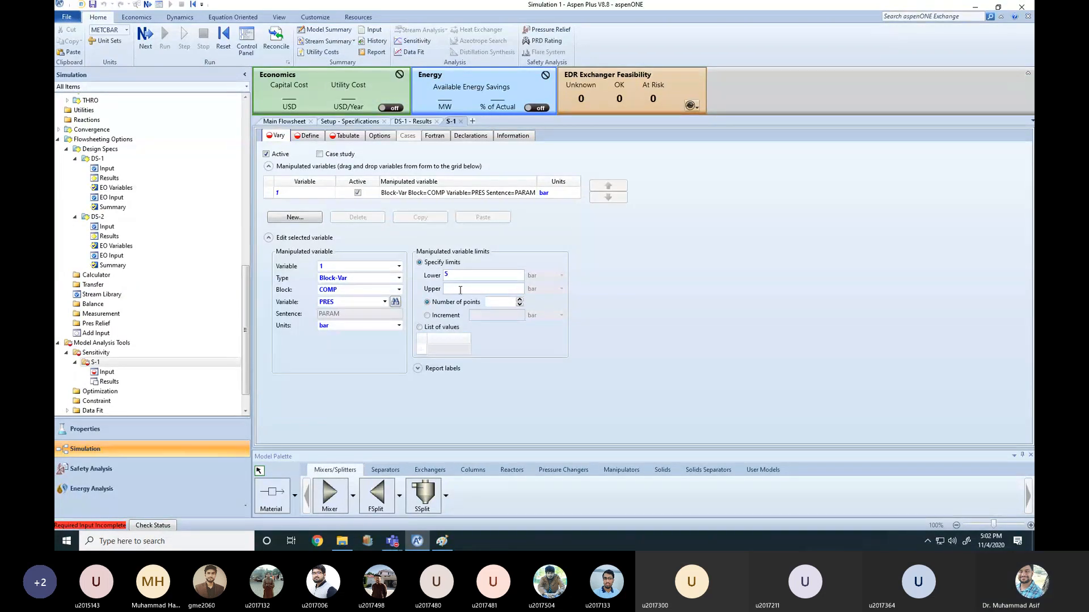
pyautogui.write('0')
pyautogui.click(533, 346)
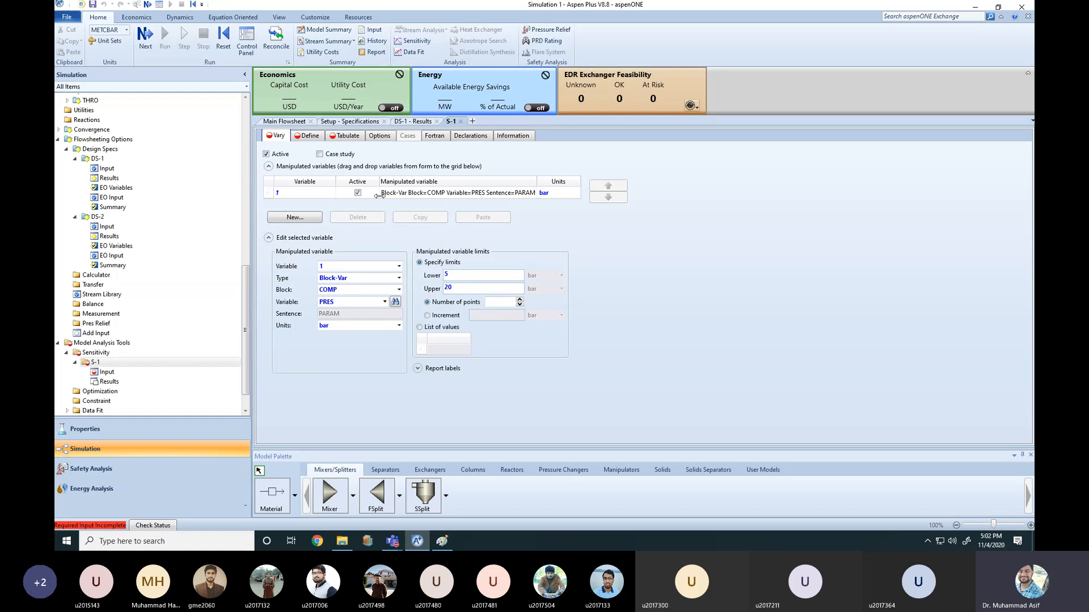
# - Create a sampled variable named COMPP in the definitions of sensitivity analysis S-1
pyautogui.click(310, 139)
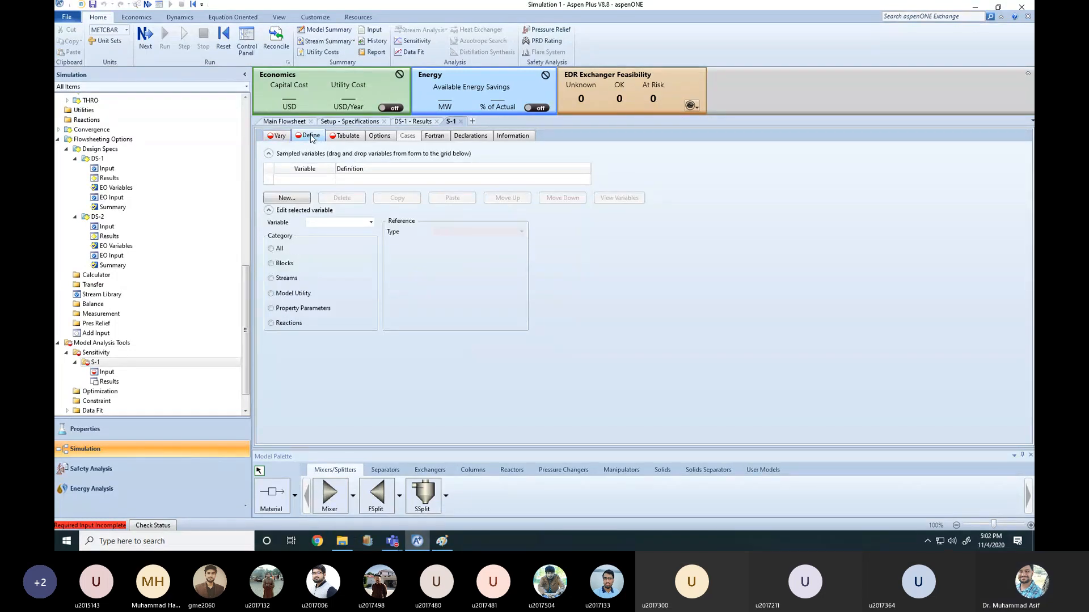
pyautogui.click(277, 135)
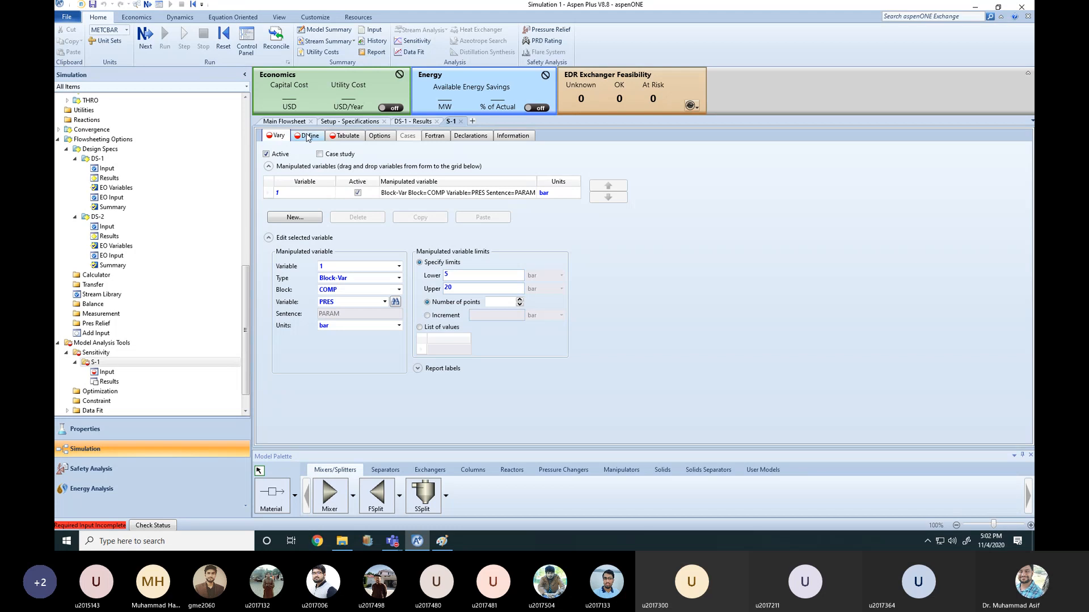
pyautogui.click(309, 135)
pyautogui.click(370, 222)
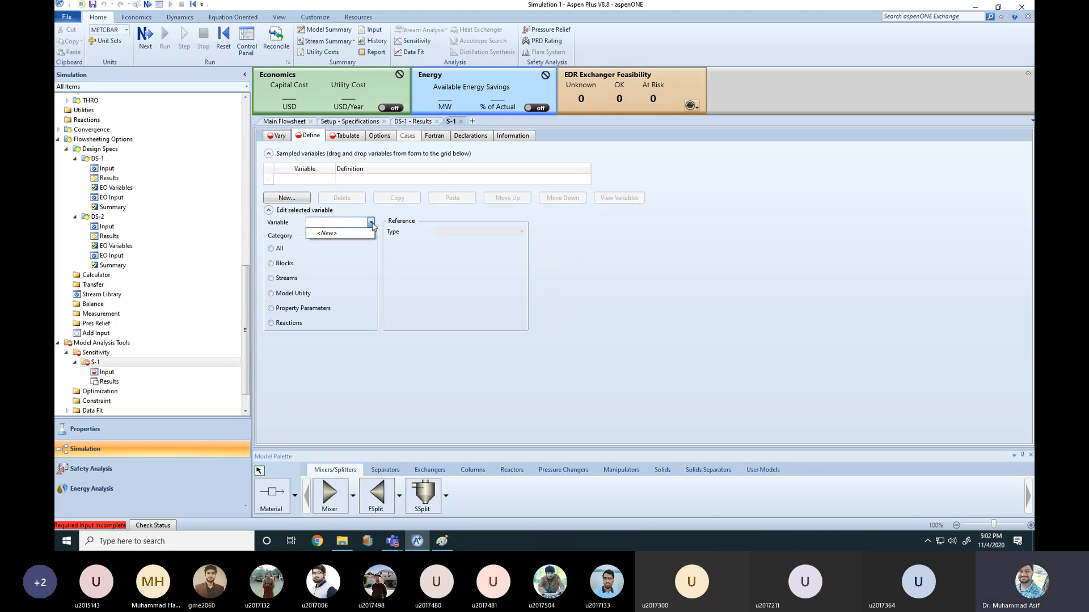
pyautogui.click(355, 233)
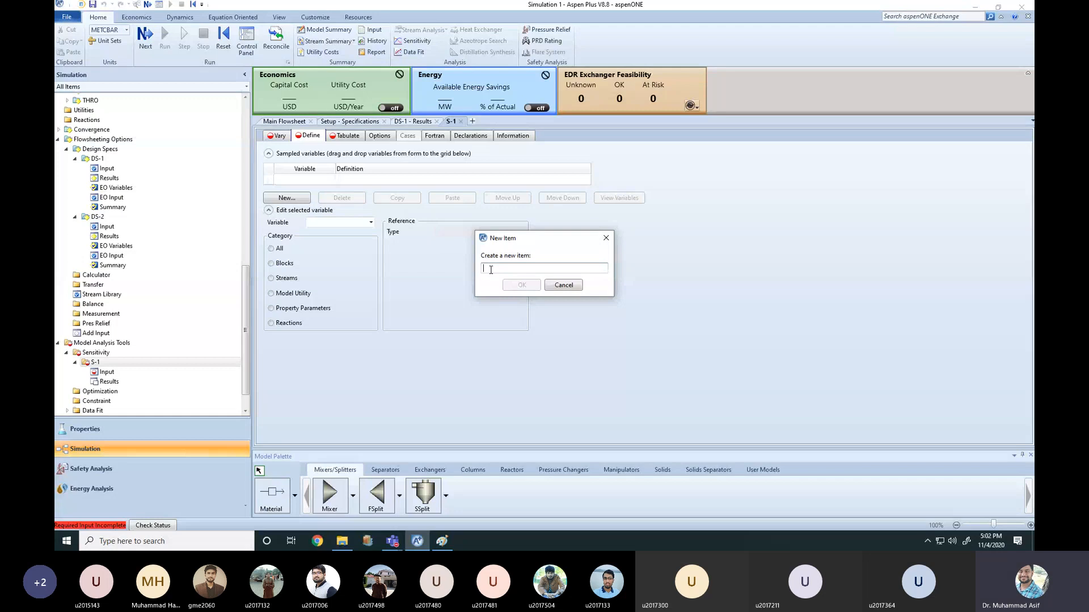
pyautogui.write('COMPP')
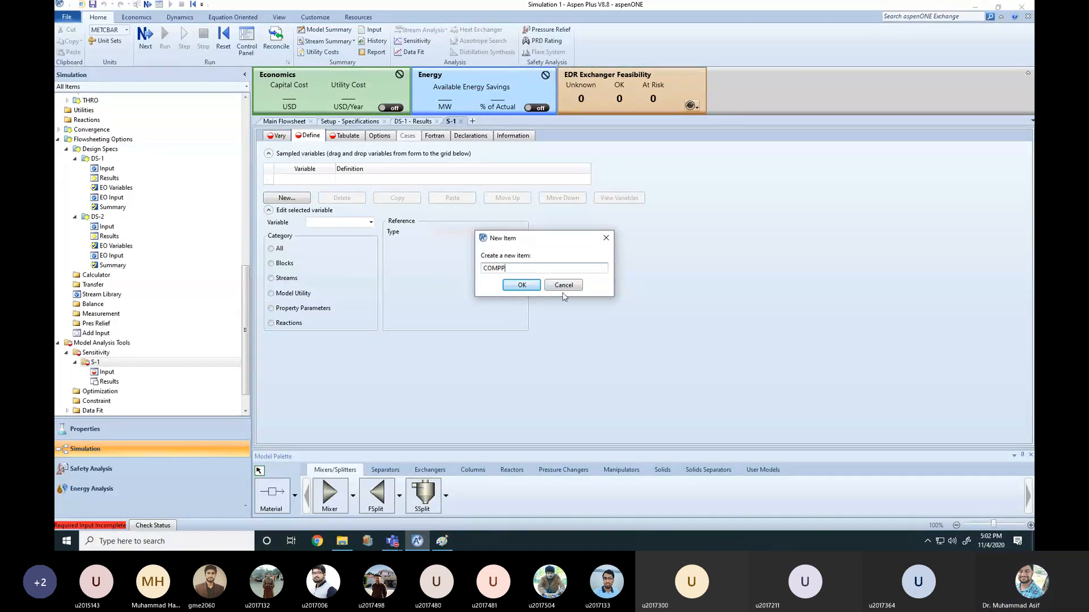
pyautogui.click(526, 288)
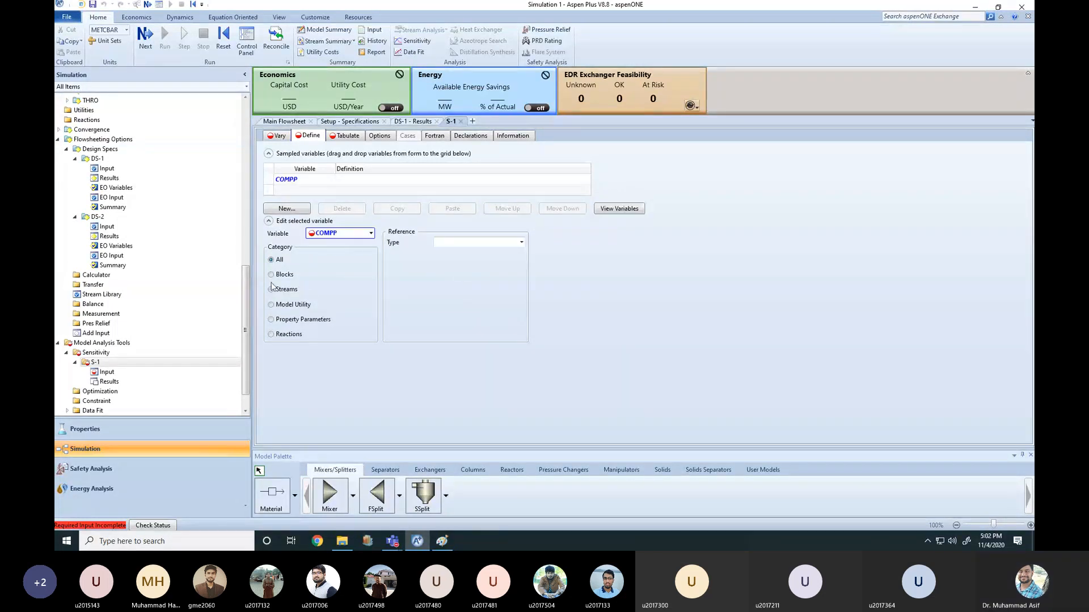
# - Define COMPP in the Blocks category as a Block-Var referencing the PRES variable of block COMP
pyautogui.click(270, 275)
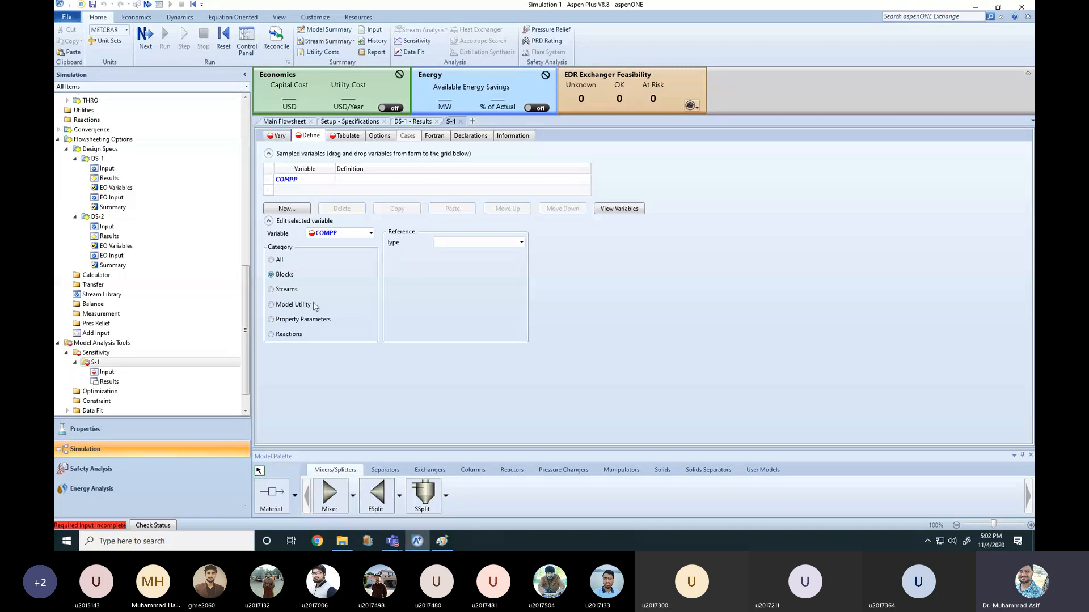
pyautogui.click(520, 242)
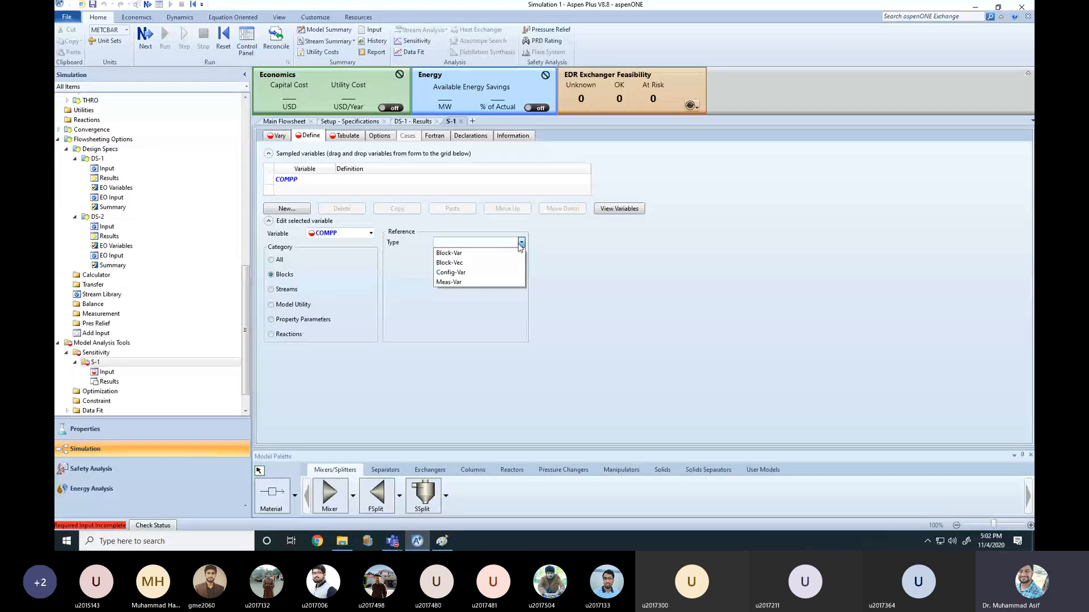
pyautogui.click(458, 256)
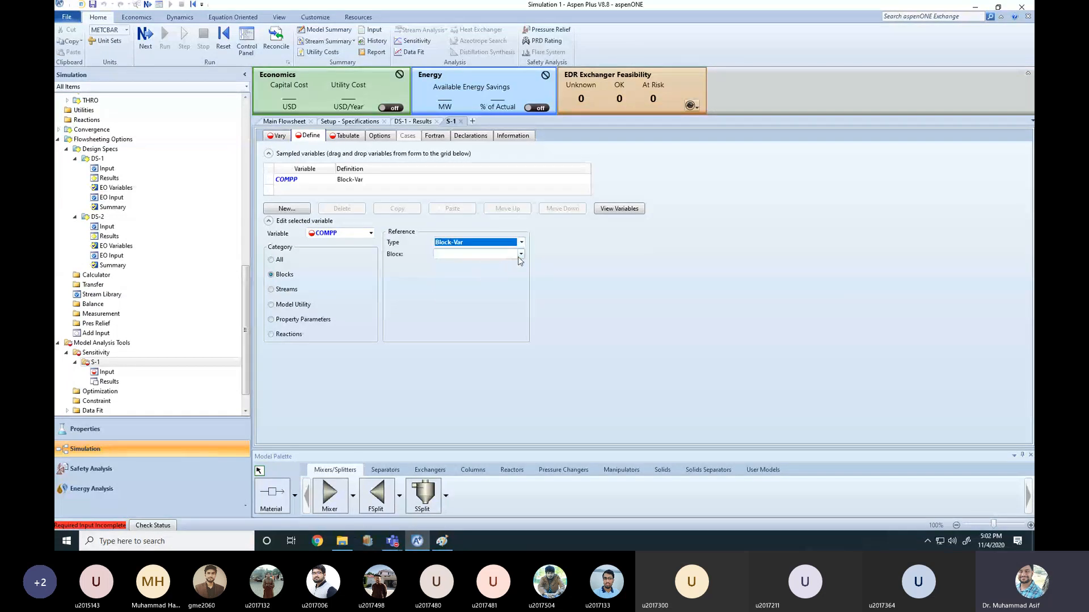
pyautogui.click(520, 254)
pyautogui.click(456, 265)
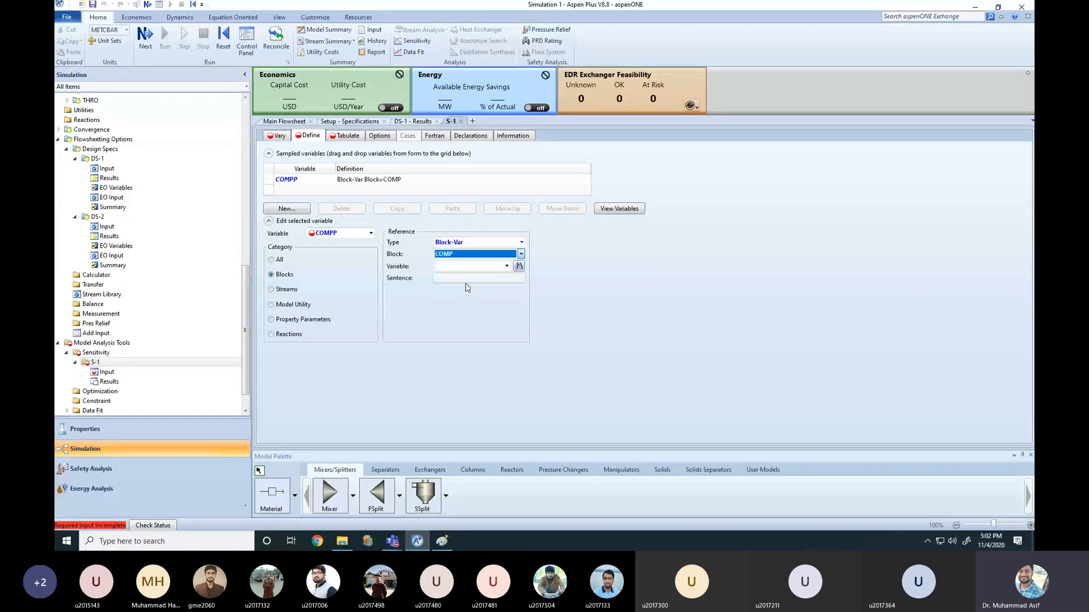
pyautogui.click(506, 266)
pyautogui.moveTo(506, 287); pyautogui.dragTo(509, 382)
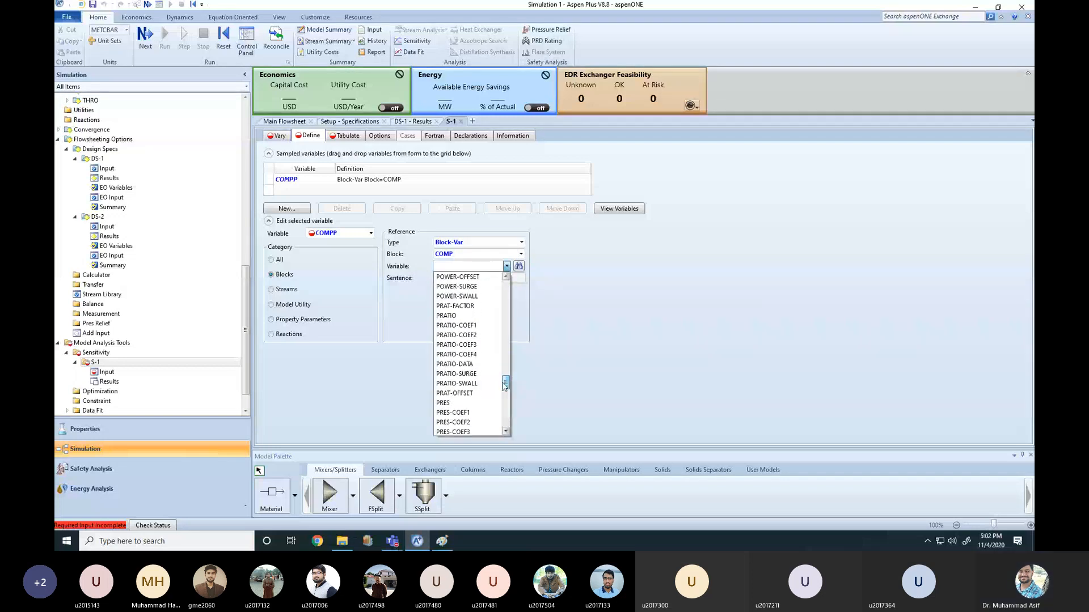
pyautogui.click(444, 405)
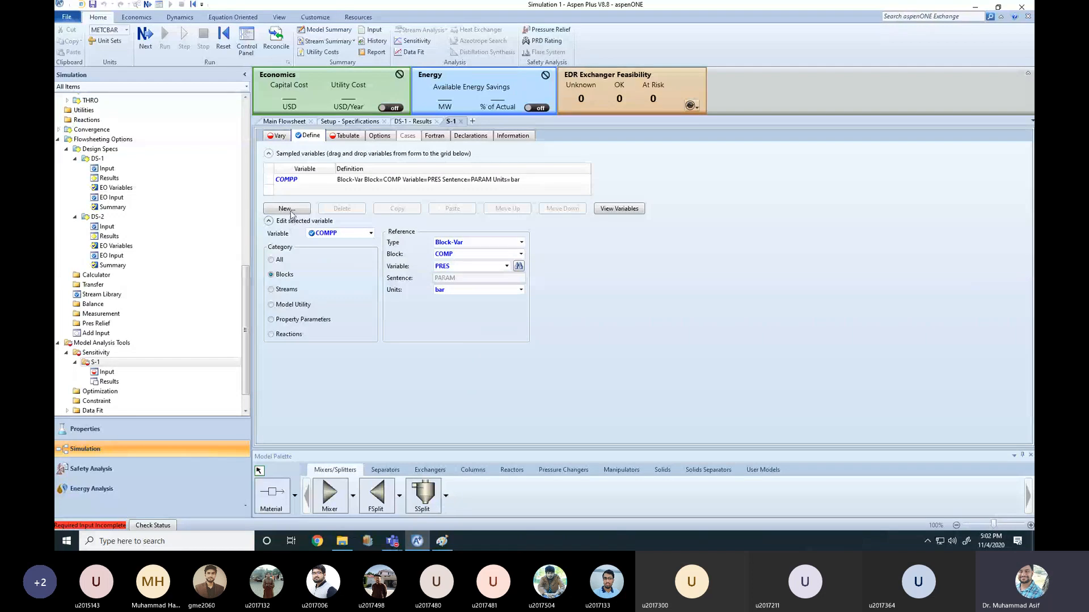
# - Create a second sampled variable named INPUTP for S-1
pyautogui.click(286, 208)
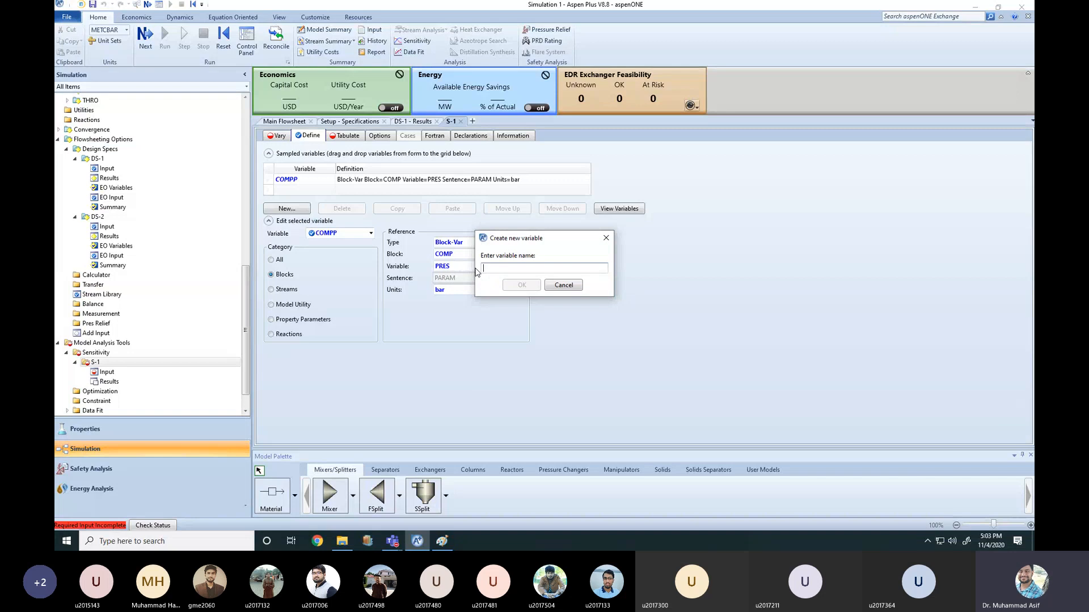
pyautogui.write('INPUTP')
pyautogui.click(522, 285)
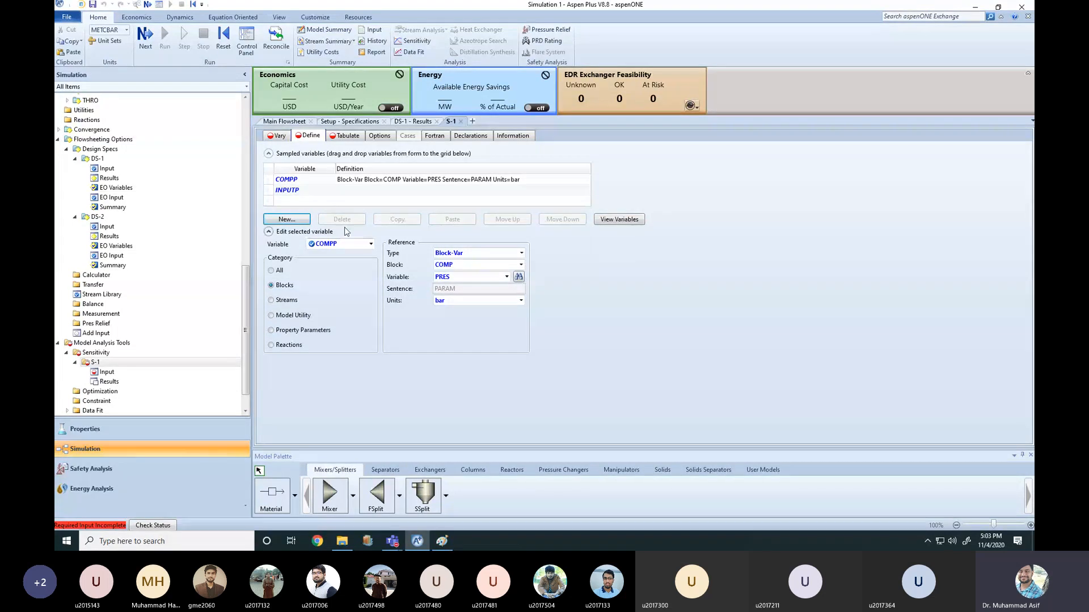
pyautogui.click(371, 245)
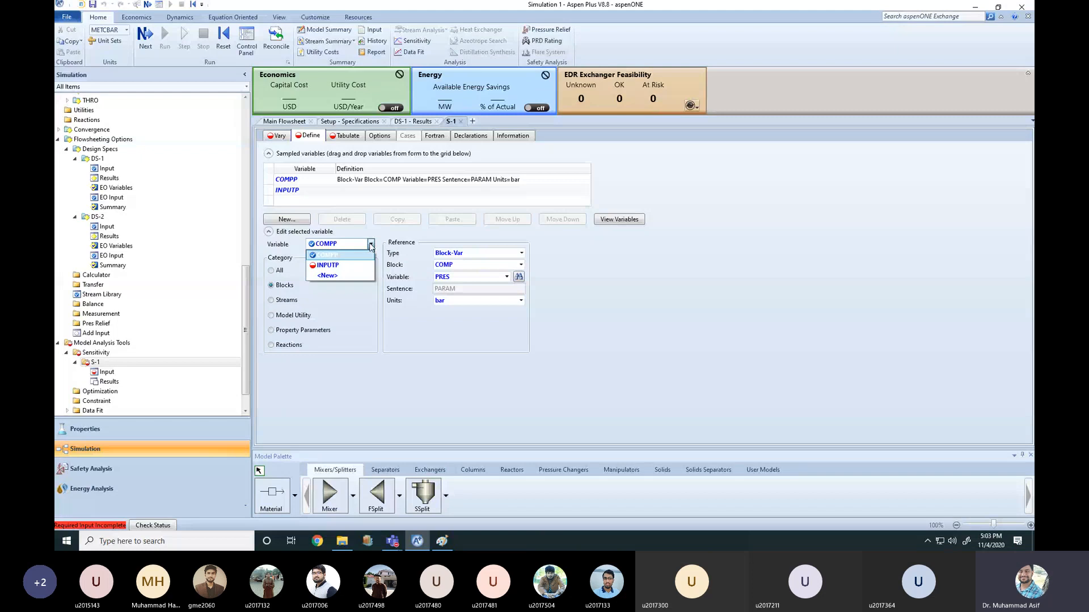
pyautogui.click(422, 360)
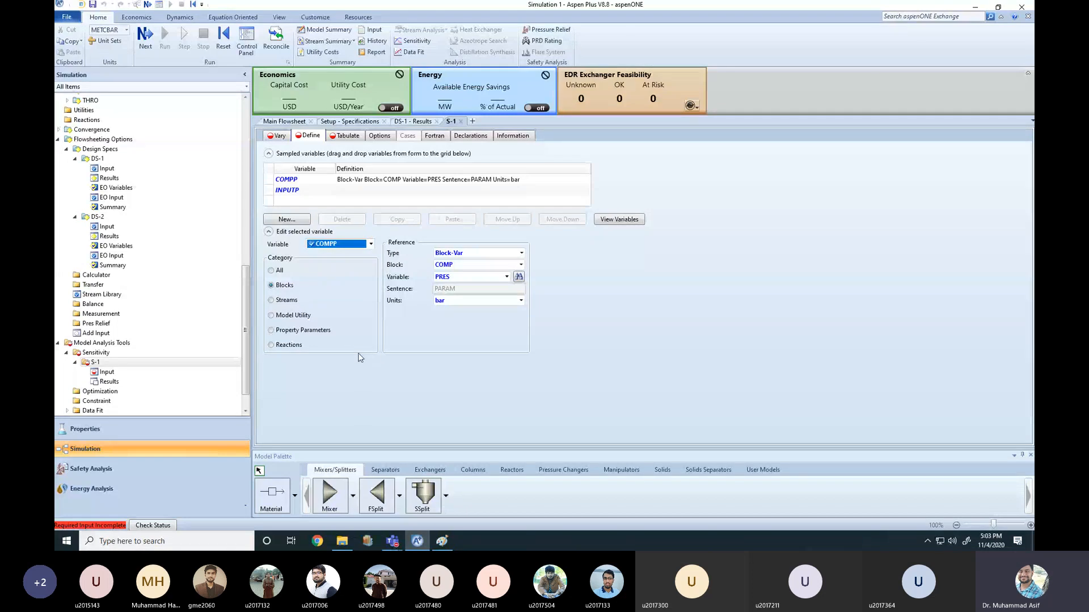
# - Change the category of sampled variable COMPP to Model Utility
pyautogui.click(271, 316)
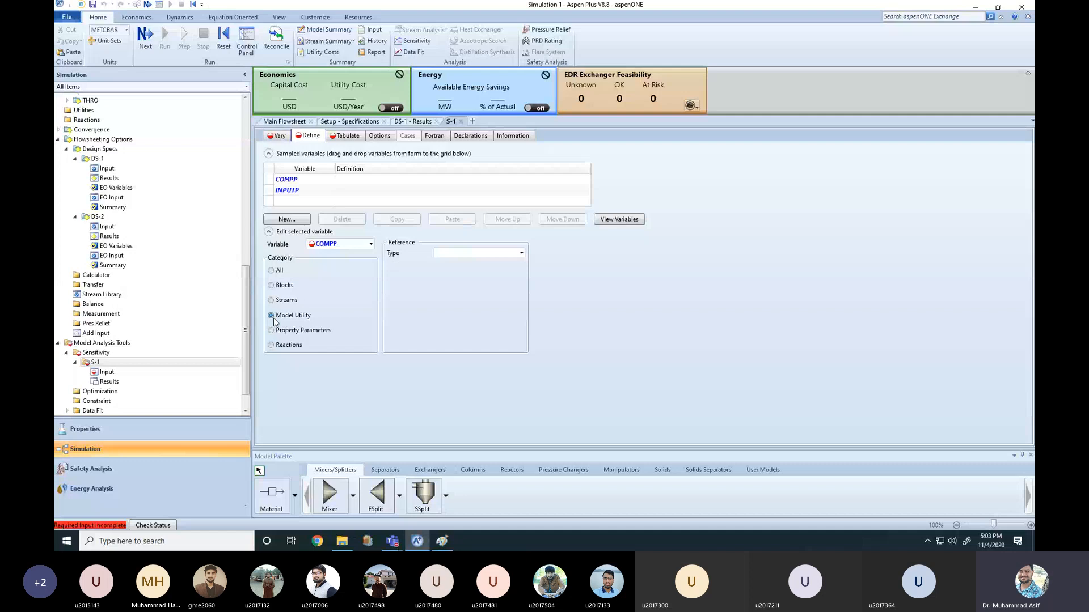
pyautogui.click(371, 244)
pyautogui.click(339, 256)
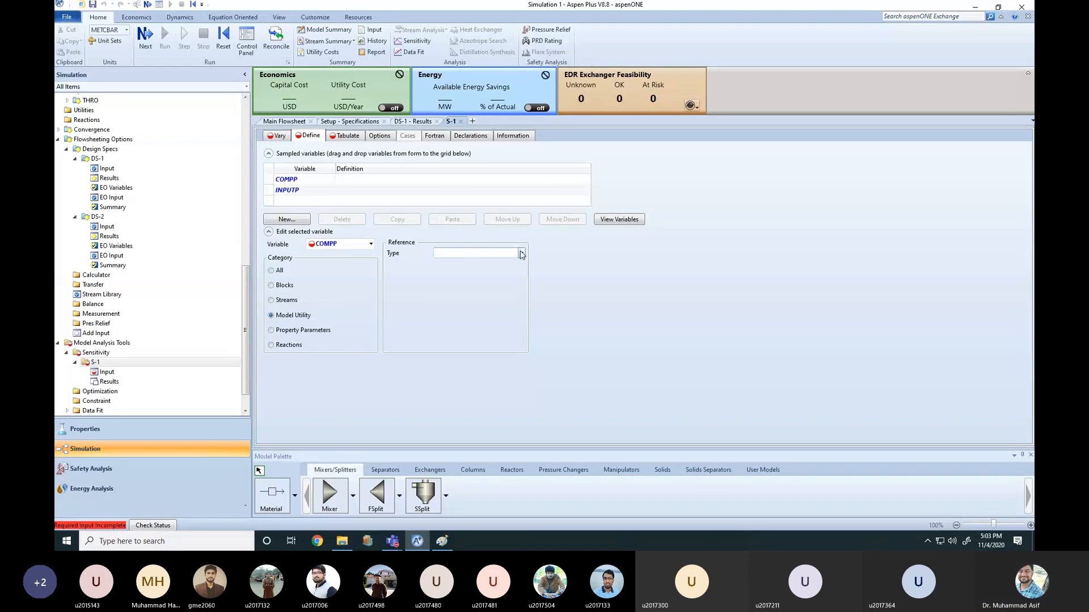
# - Try to define INPUTP in the Model Utility category as a Utility-Var and look for a block to reference
pyautogui.click(297, 192)
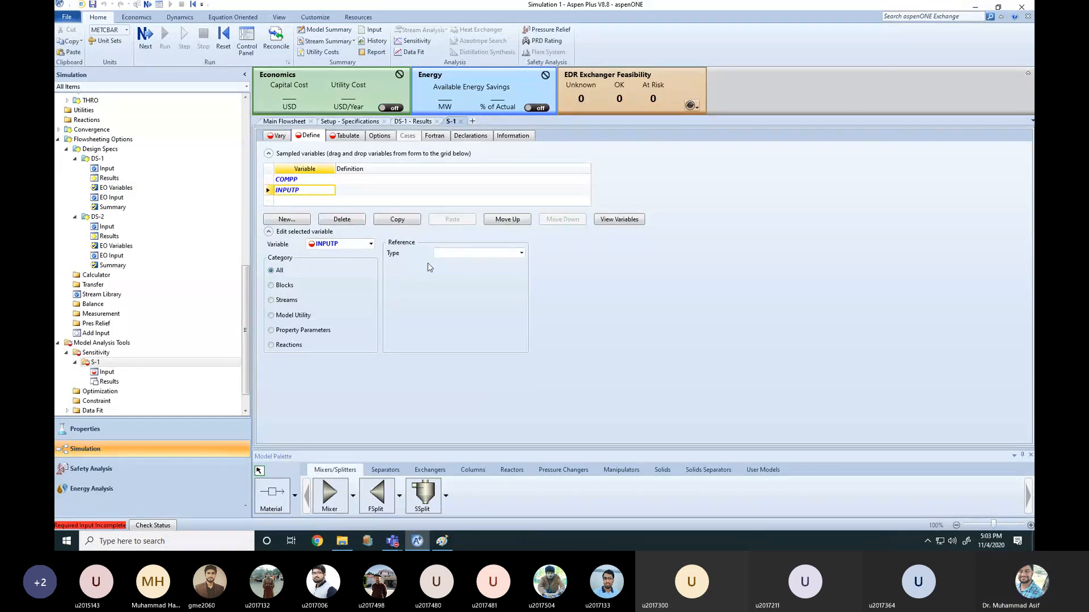
pyautogui.click(271, 316)
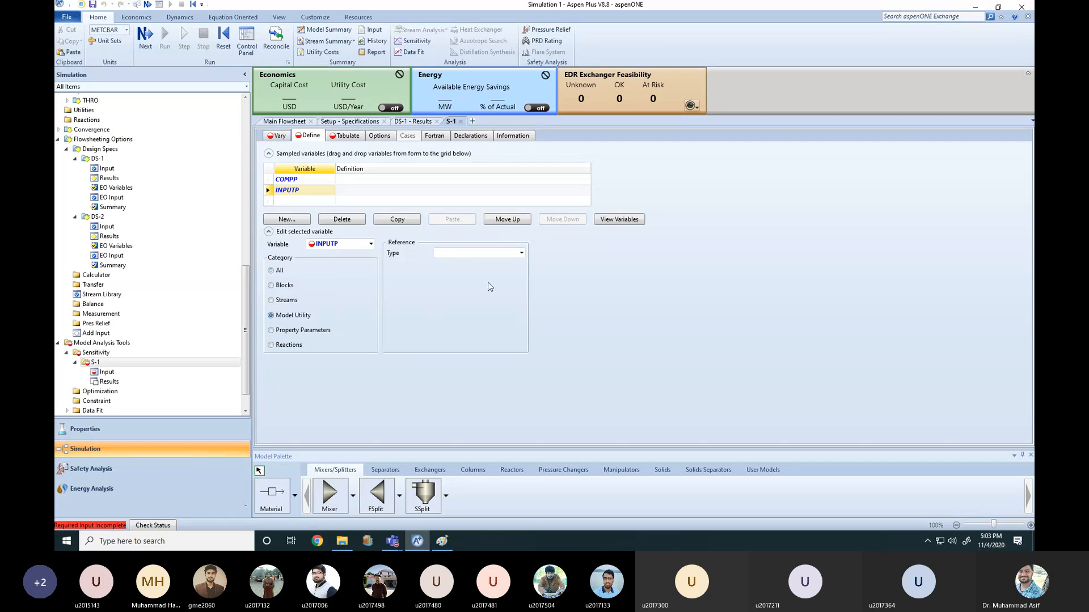
pyautogui.click(521, 253)
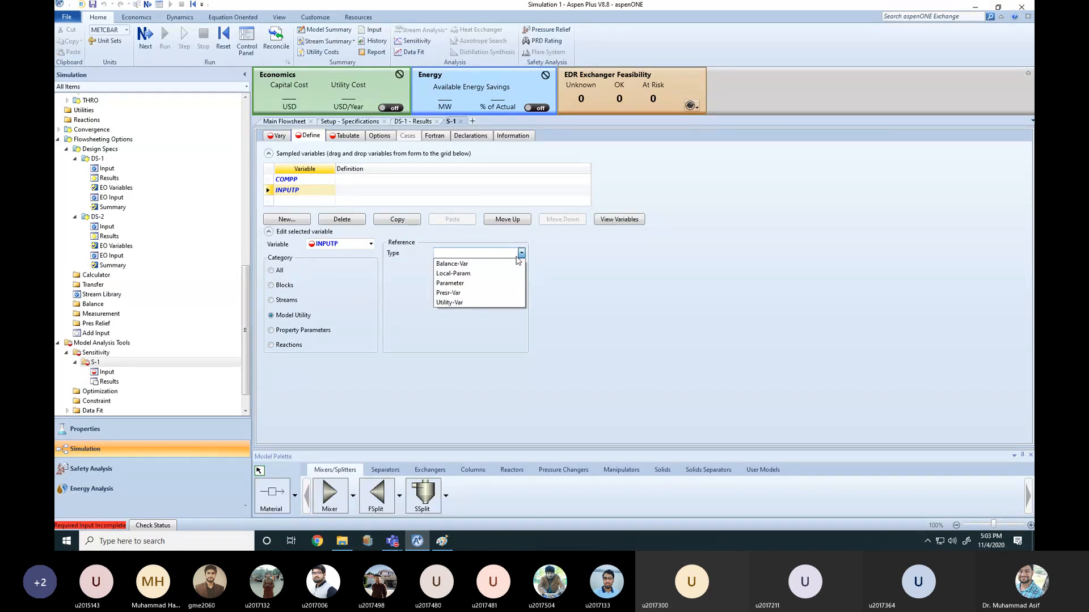
pyautogui.click(457, 303)
pyautogui.click(521, 265)
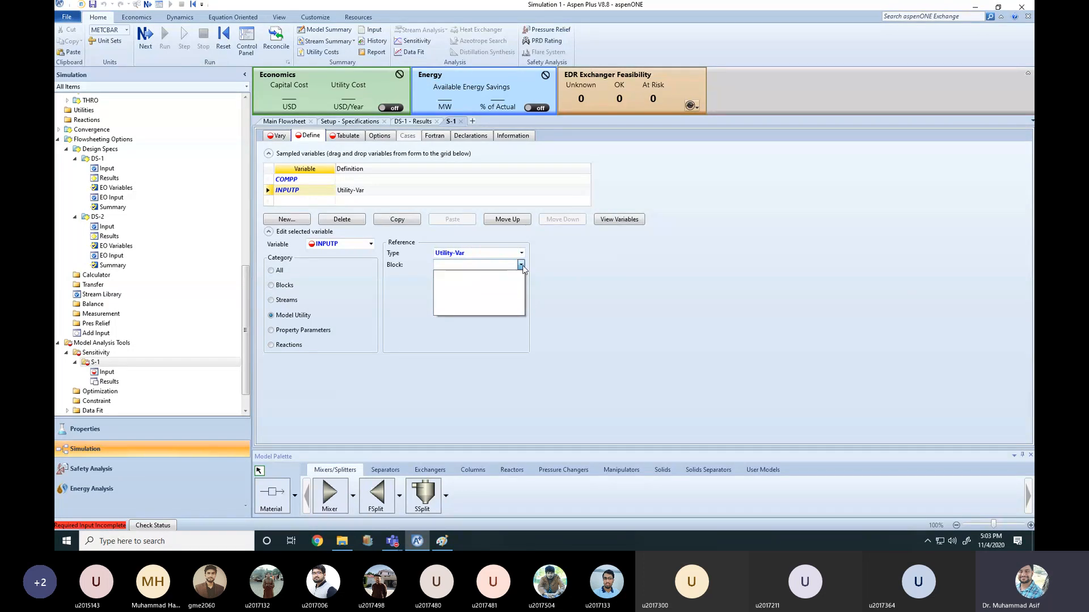
pyautogui.click(522, 265)
pyautogui.click(518, 265)
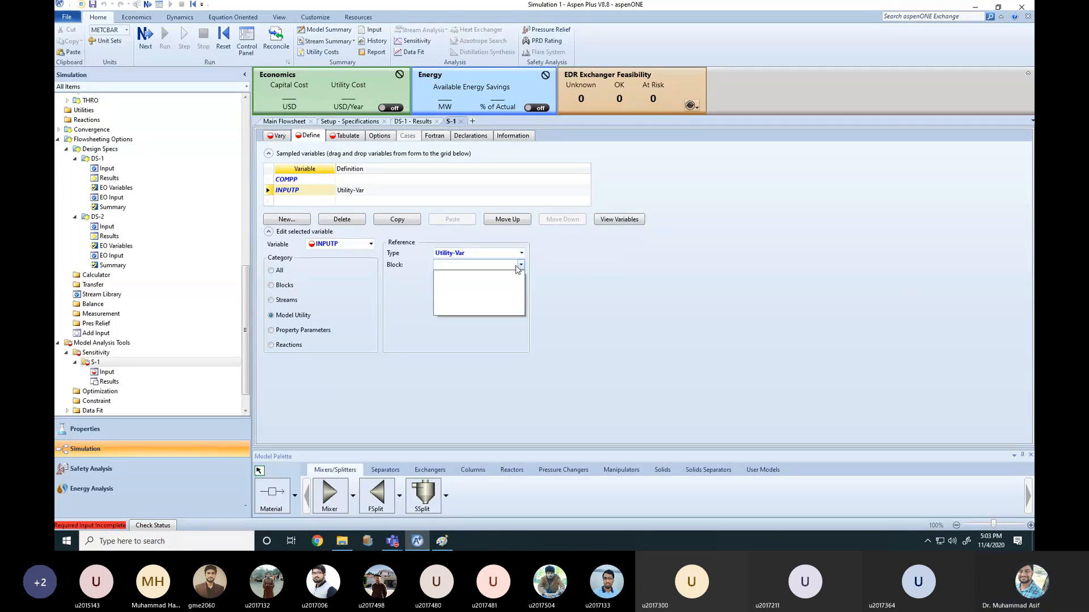
pyautogui.click(386, 315)
# - Set the reference type of COMPP to Utility-Var and check which blocks it can reference
pyautogui.click(303, 181)
pyautogui.click(522, 254)
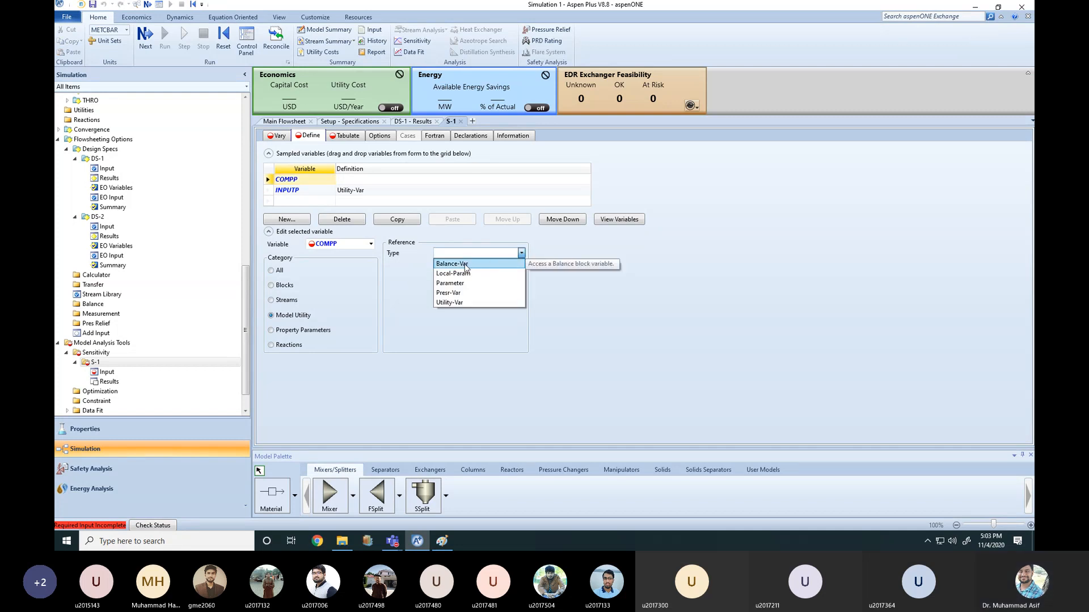
pyautogui.click(451, 302)
pyautogui.click(521, 264)
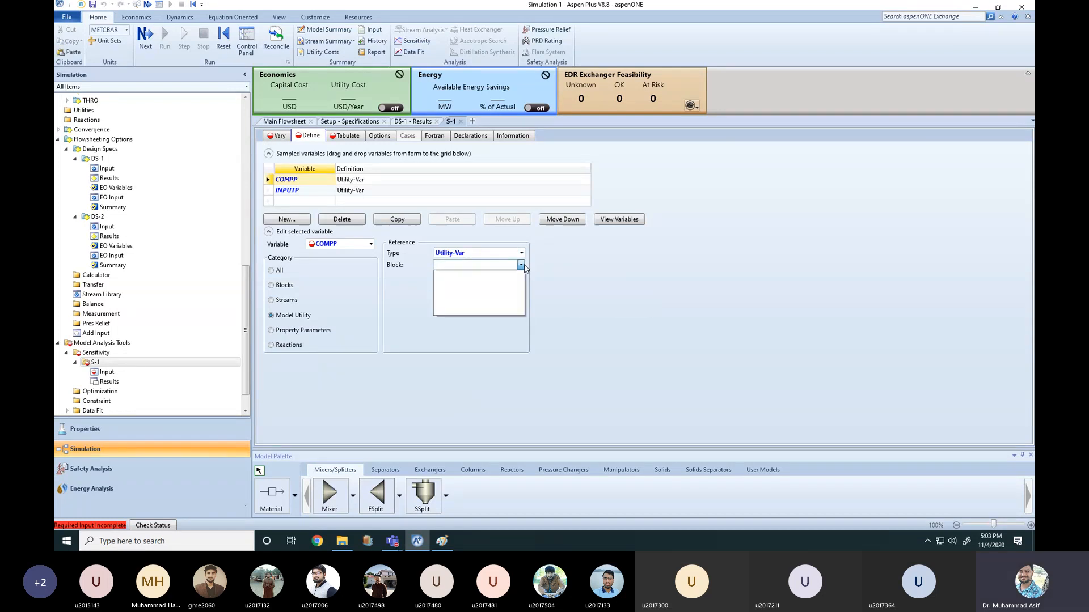
pyautogui.click(409, 326)
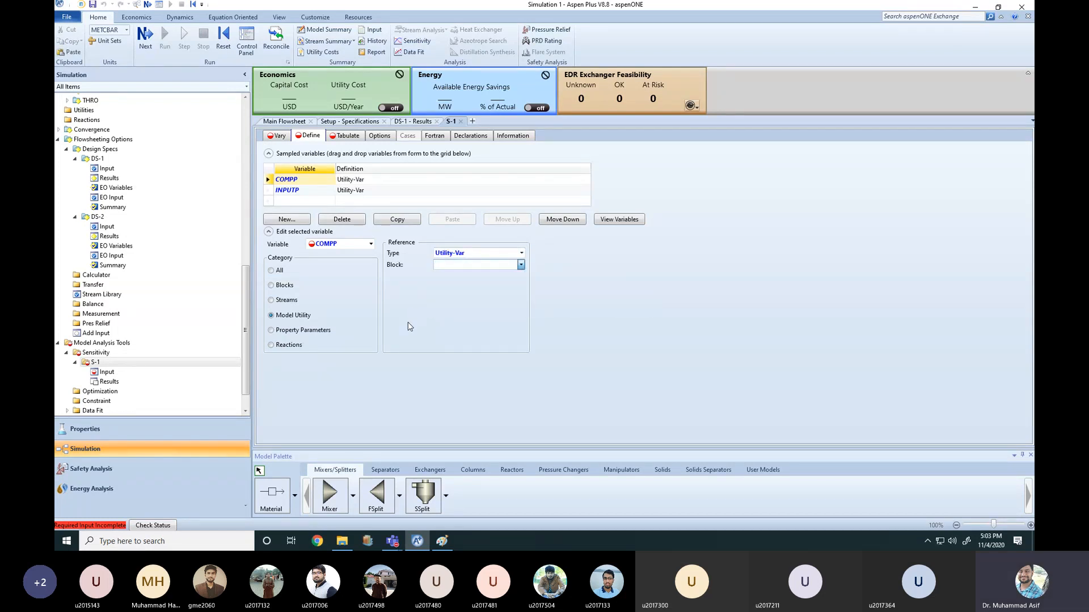
pyautogui.click(521, 265)
pyautogui.click(409, 311)
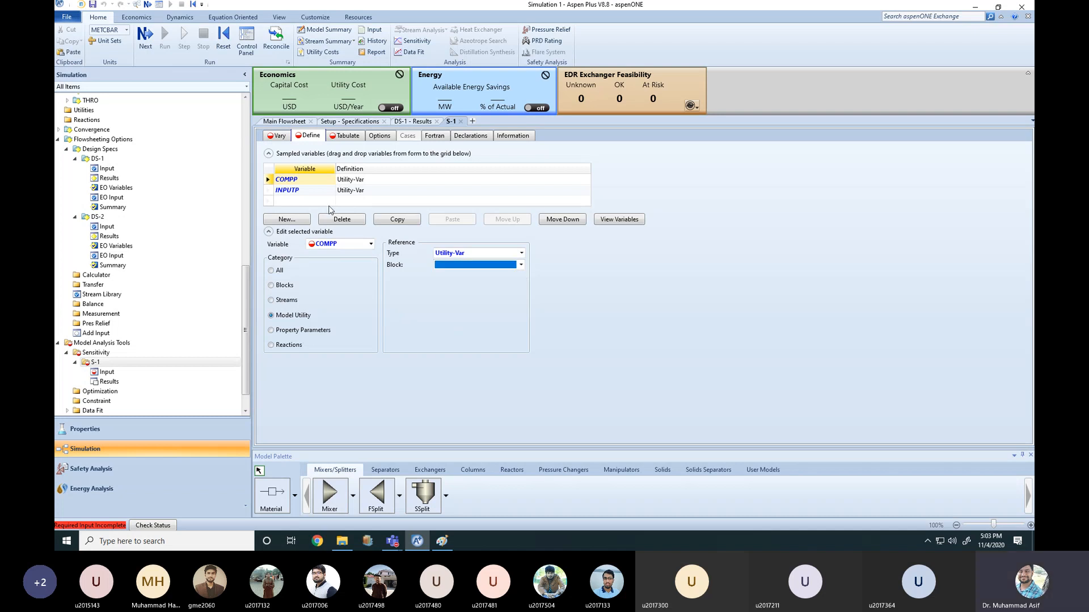
# - Redefine INPUTP in the Streams category with reference type Stream-Var and check the available streams
pyautogui.click(371, 244)
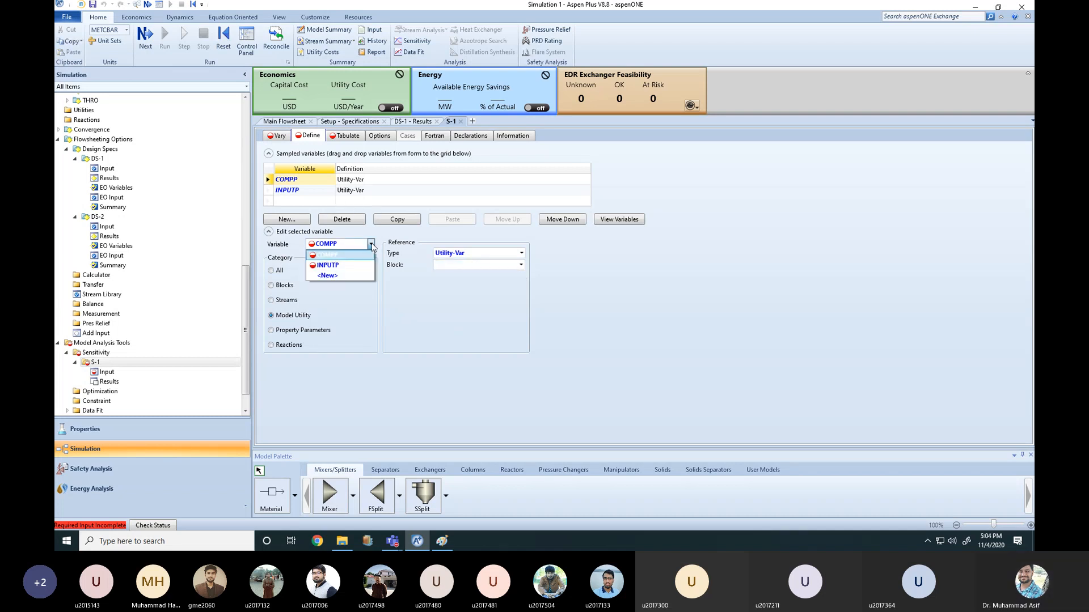
pyautogui.click(329, 265)
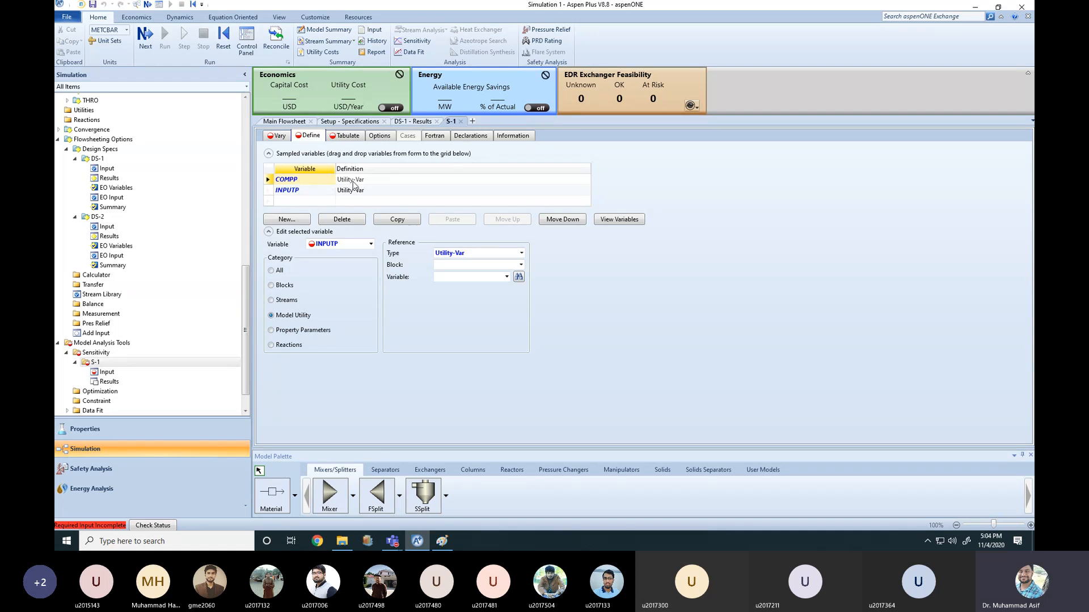
pyautogui.click(271, 300)
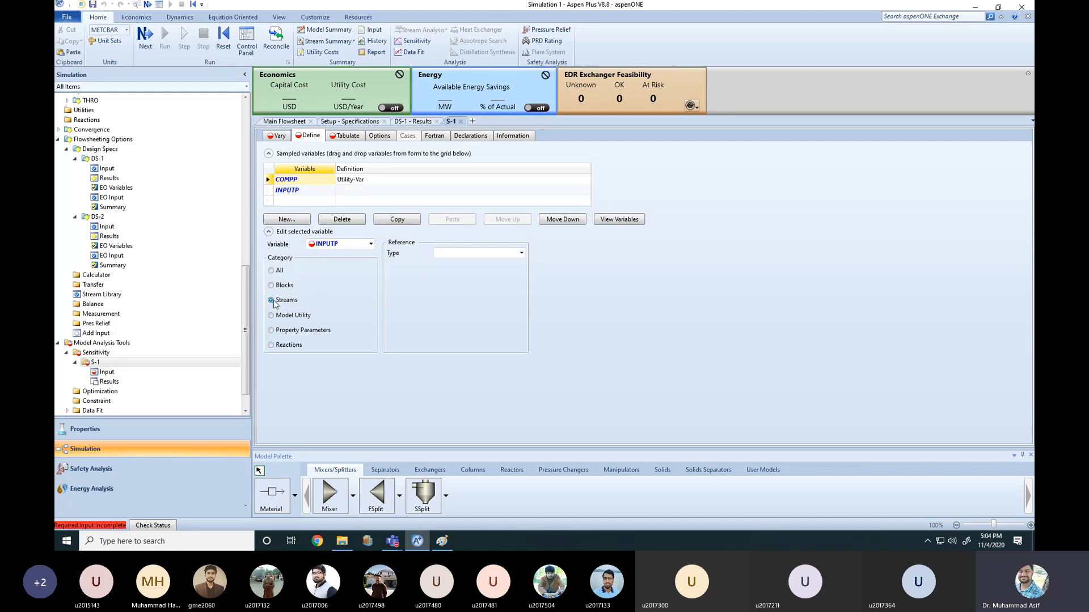
pyautogui.click(521, 253)
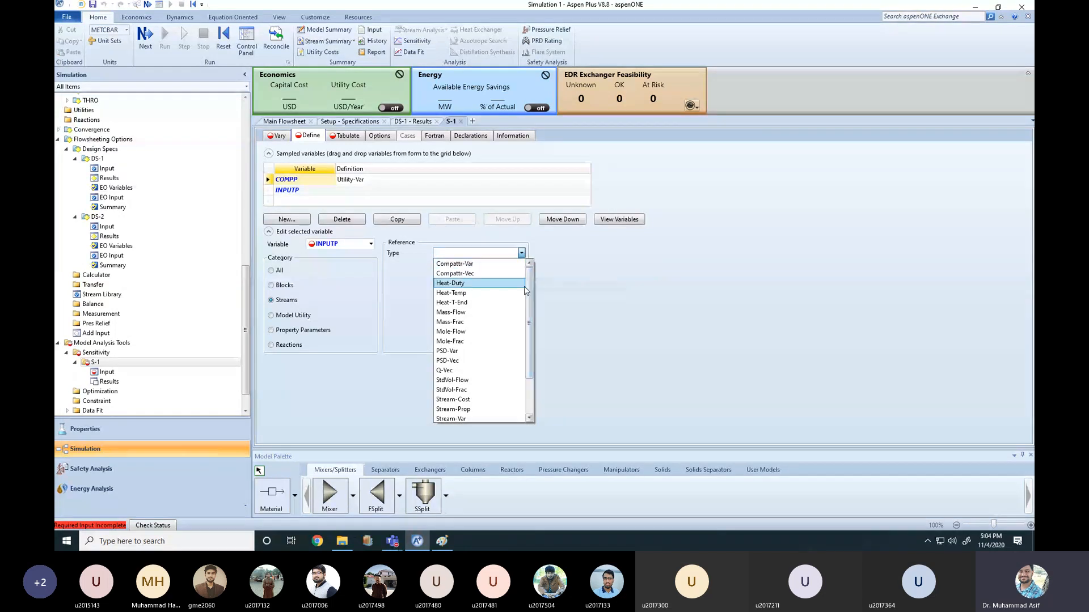
pyautogui.scroll(-2, 488, 400)
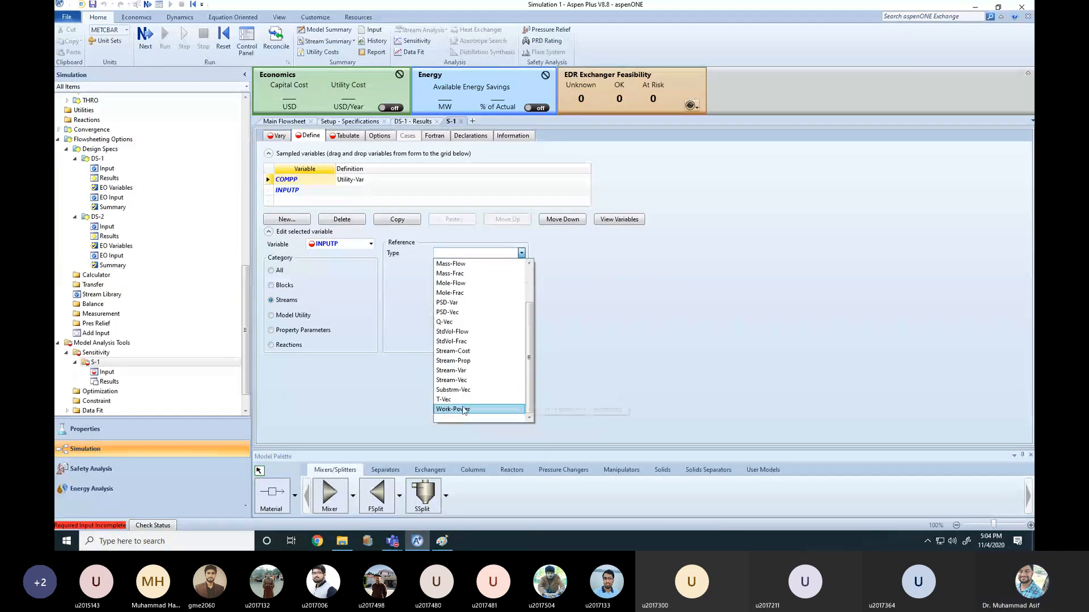
pyautogui.click(454, 370)
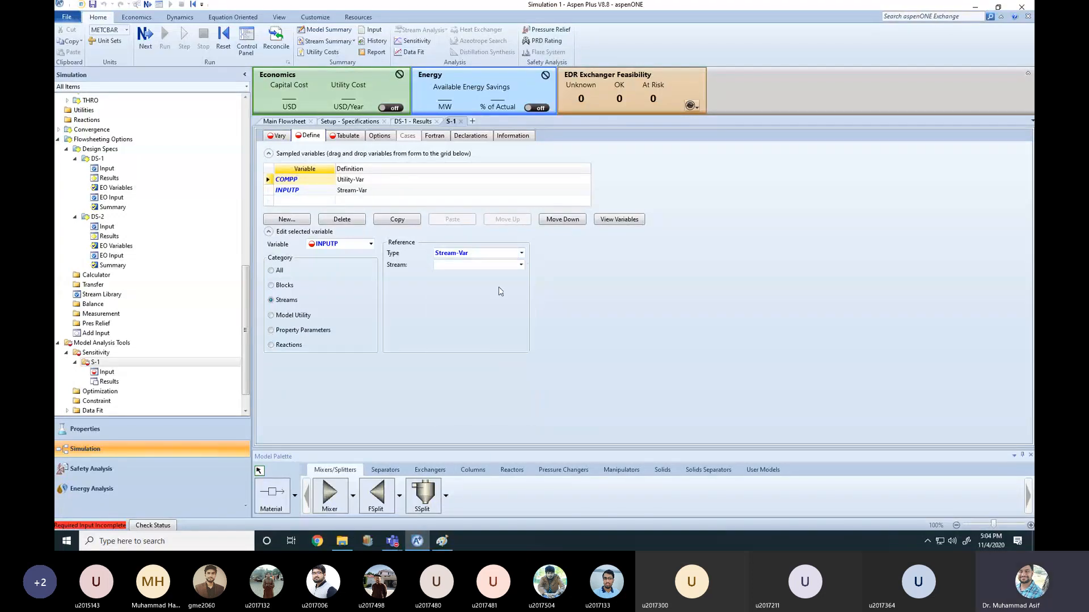
pyautogui.click(520, 265)
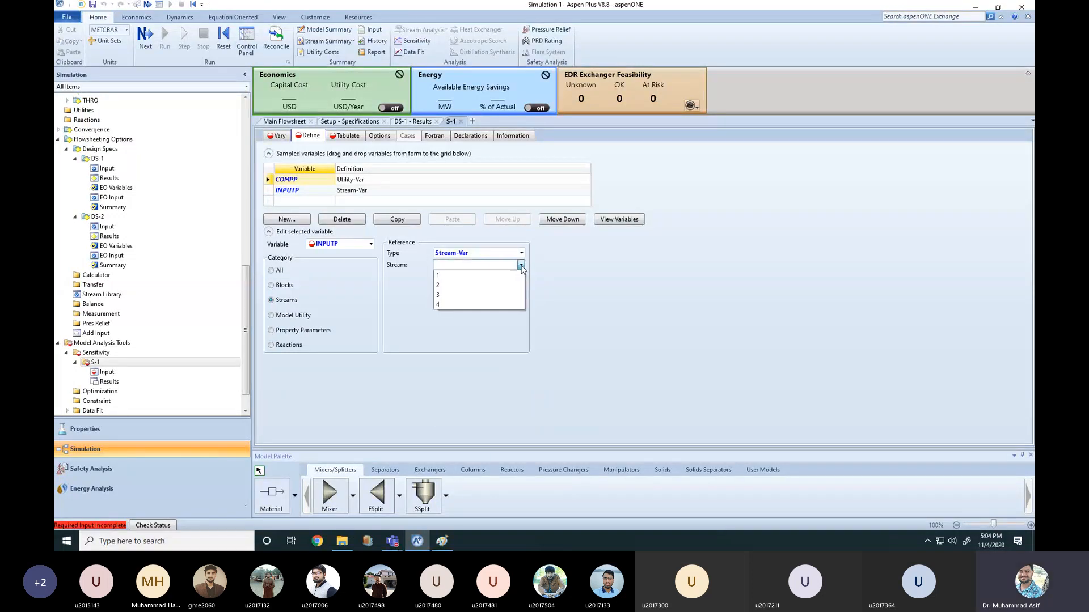
pyautogui.click(595, 320)
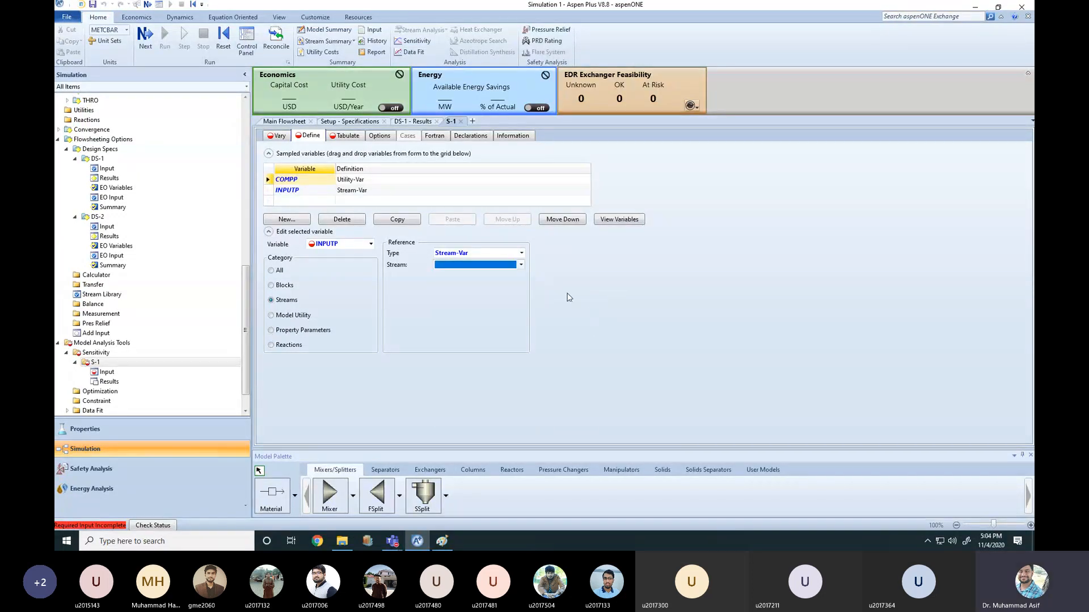
# - Point the sampled variable INPUTP at stream 2, substream MIXED, variable TEMP in C
pyautogui.click(283, 122)
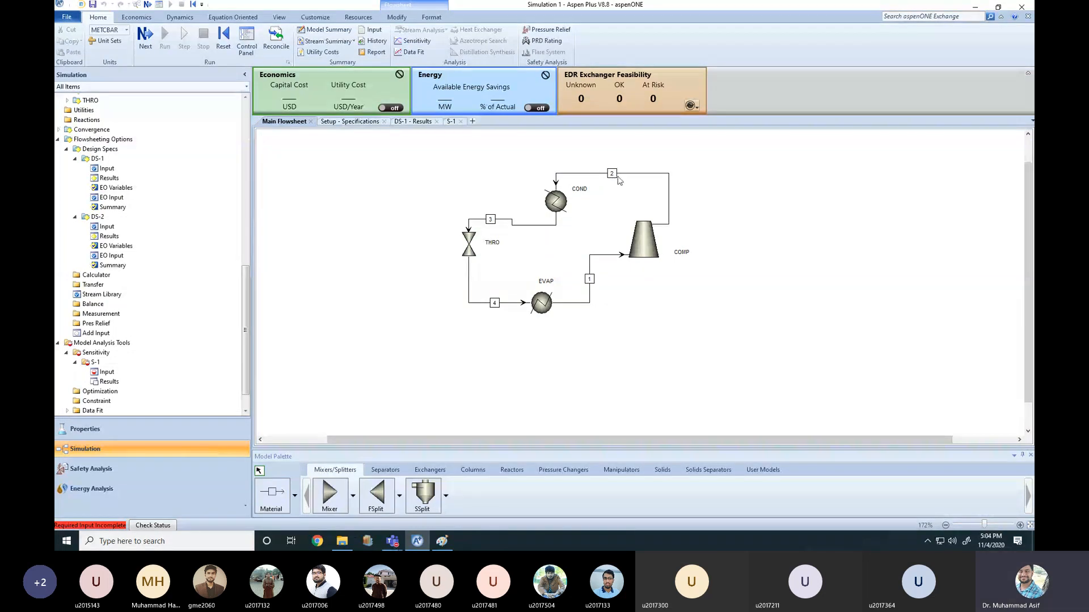
pyautogui.click(450, 122)
pyautogui.click(520, 265)
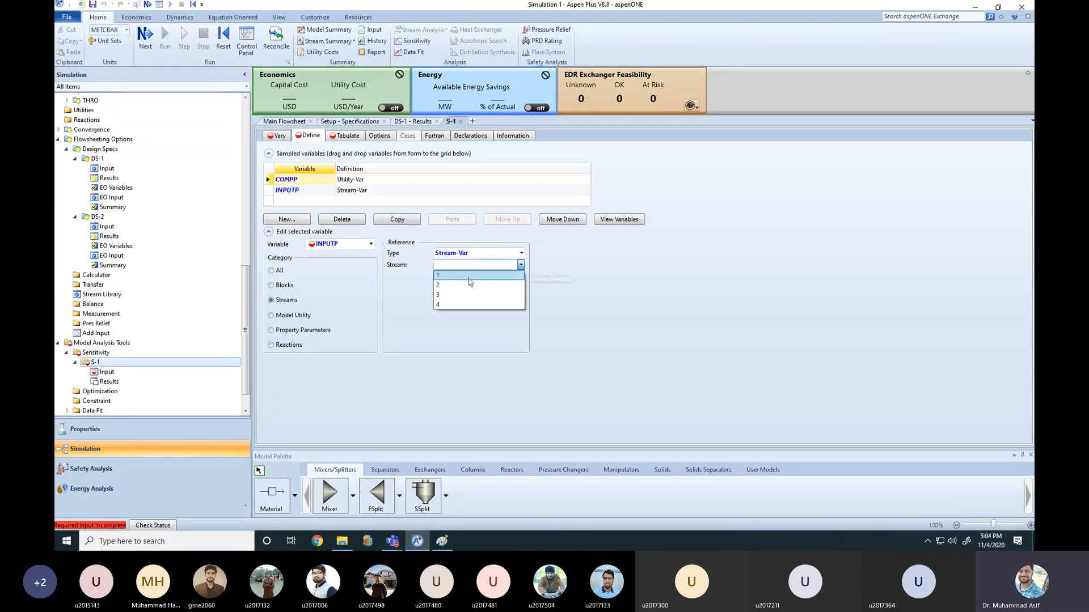
pyautogui.click(450, 286)
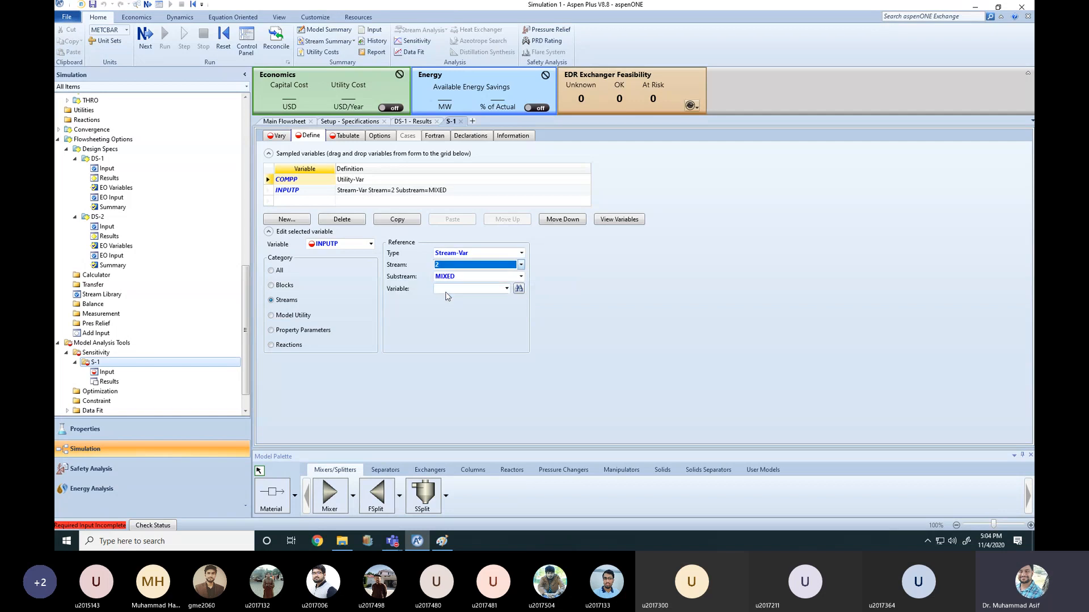
pyautogui.click(506, 288)
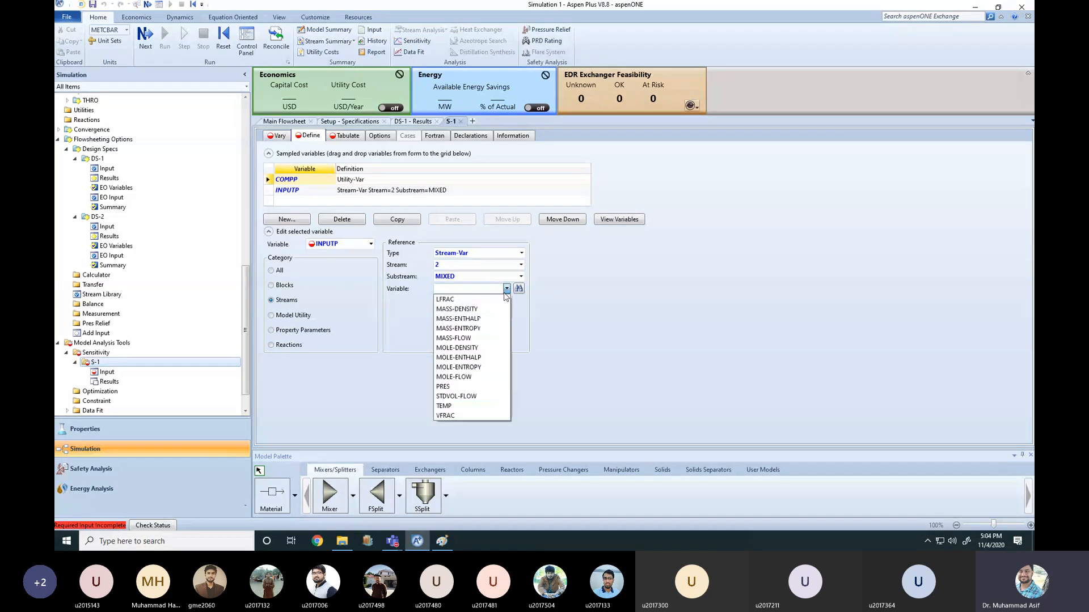
pyautogui.click(450, 406)
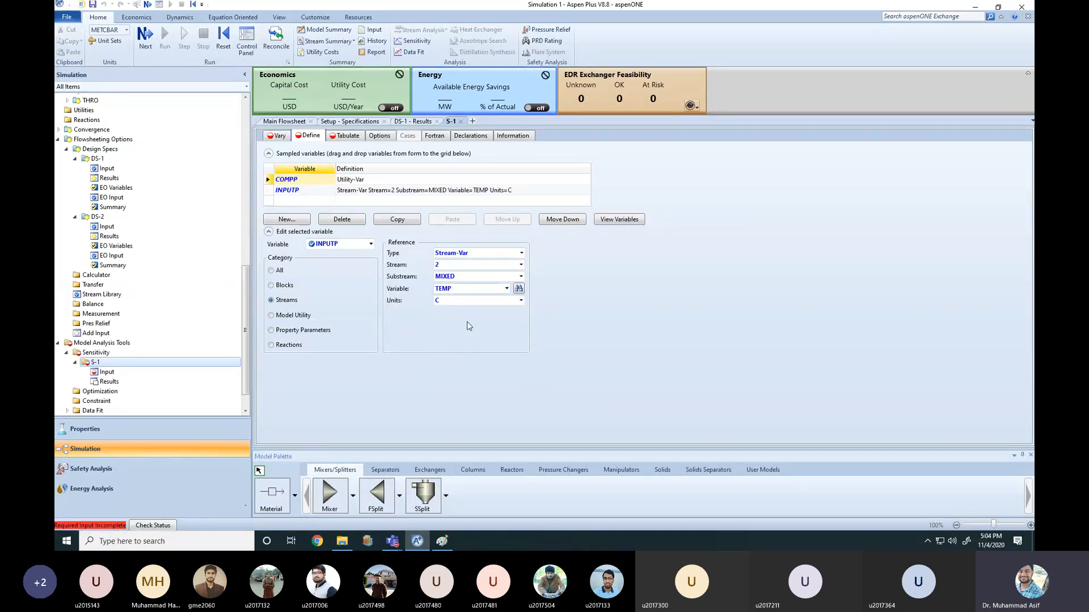
# - Change the sampled variable COMPP to the Blocks category with reference type Block-Var
pyautogui.click(337, 138)
pyautogui.click(306, 136)
pyautogui.click(370, 243)
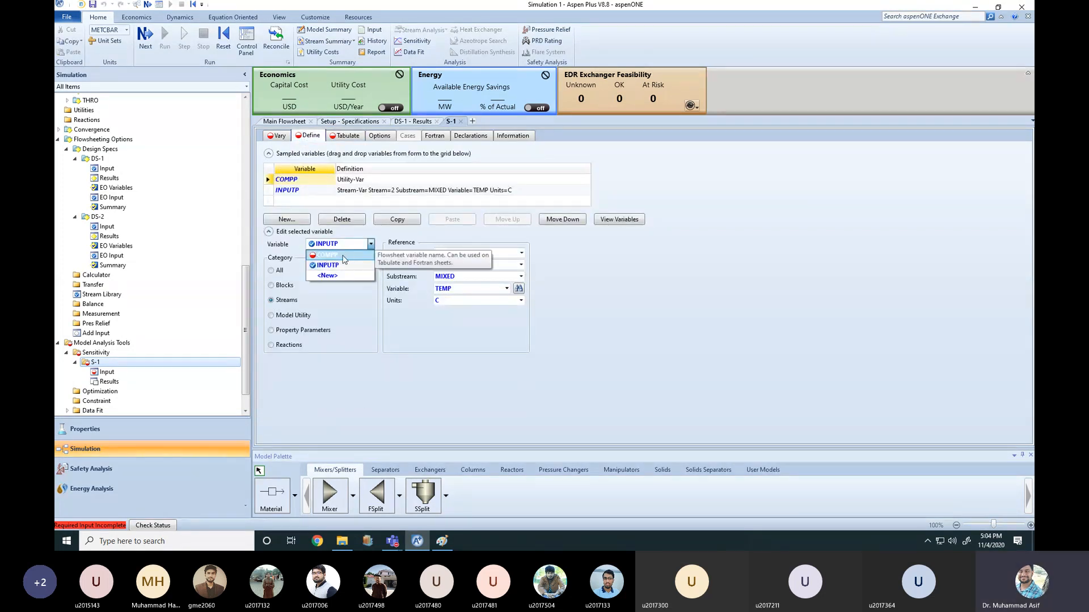
pyautogui.click(343, 255)
pyautogui.click(442, 403)
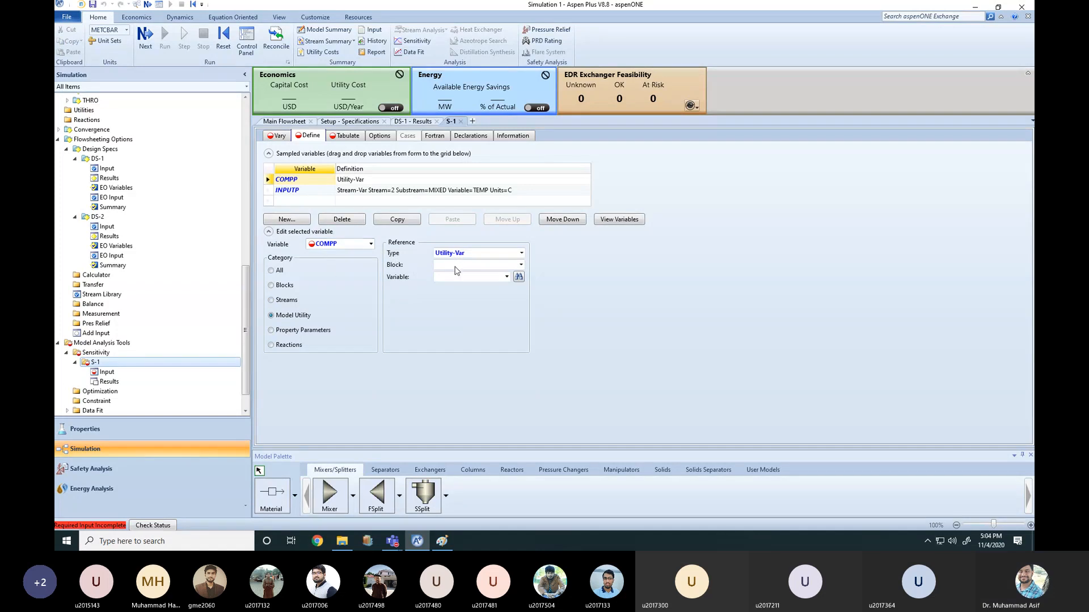
pyautogui.click(521, 253)
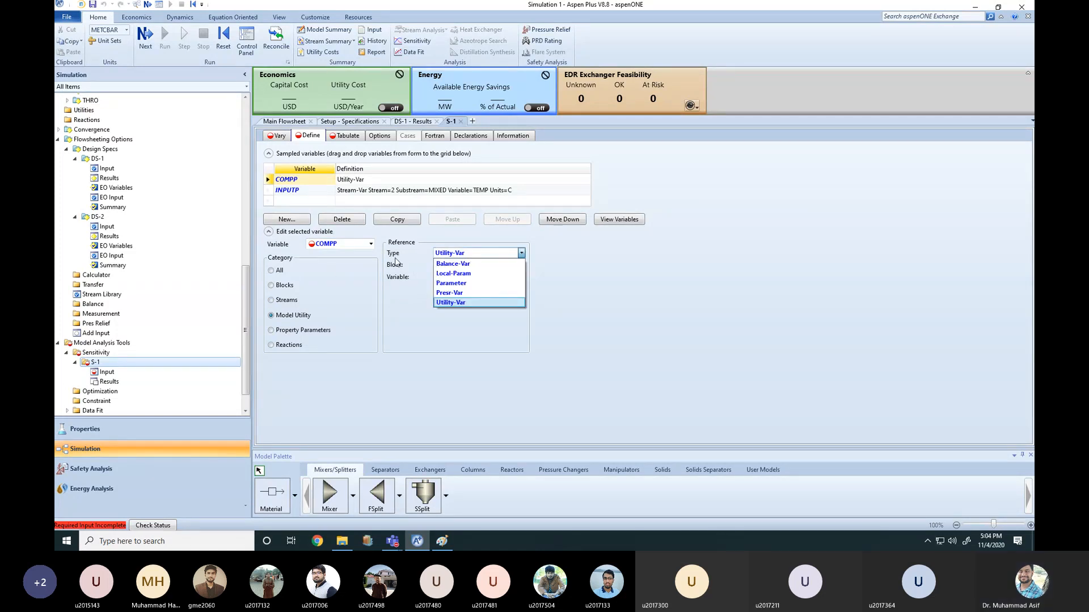
pyautogui.click(272, 289)
pyautogui.click(276, 290)
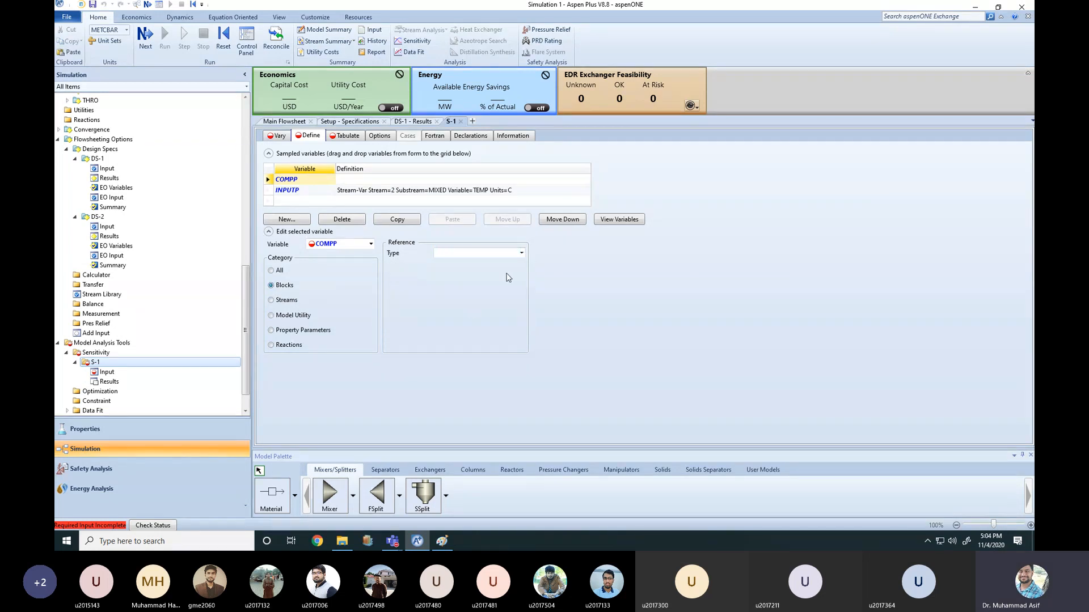
pyautogui.click(521, 253)
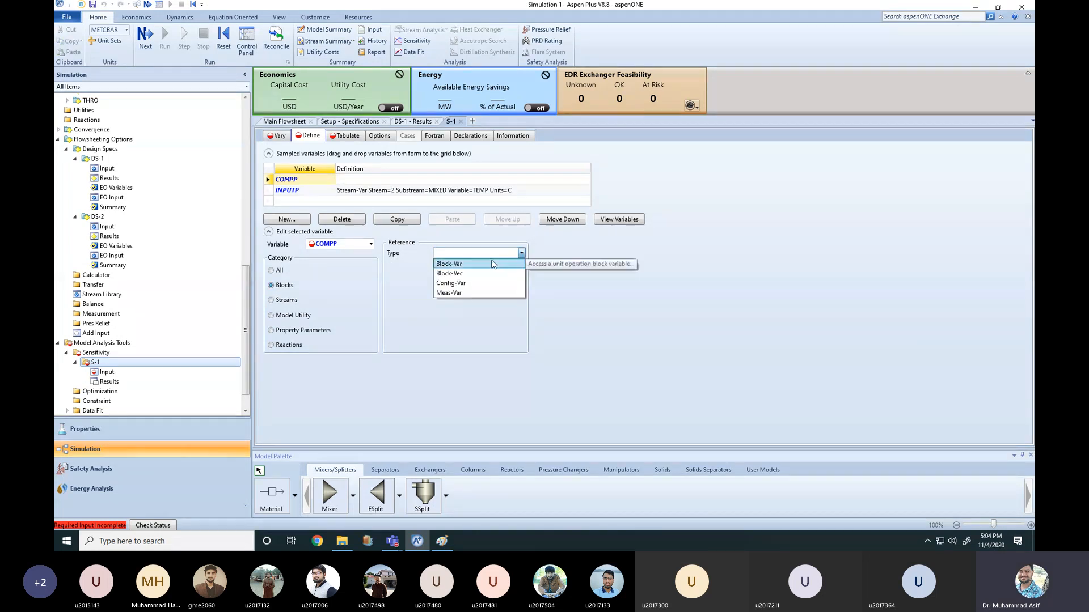
pyautogui.click(471, 264)
# - Reference COMPP to block COMP and its variable PRES in bar
pyautogui.click(520, 264)
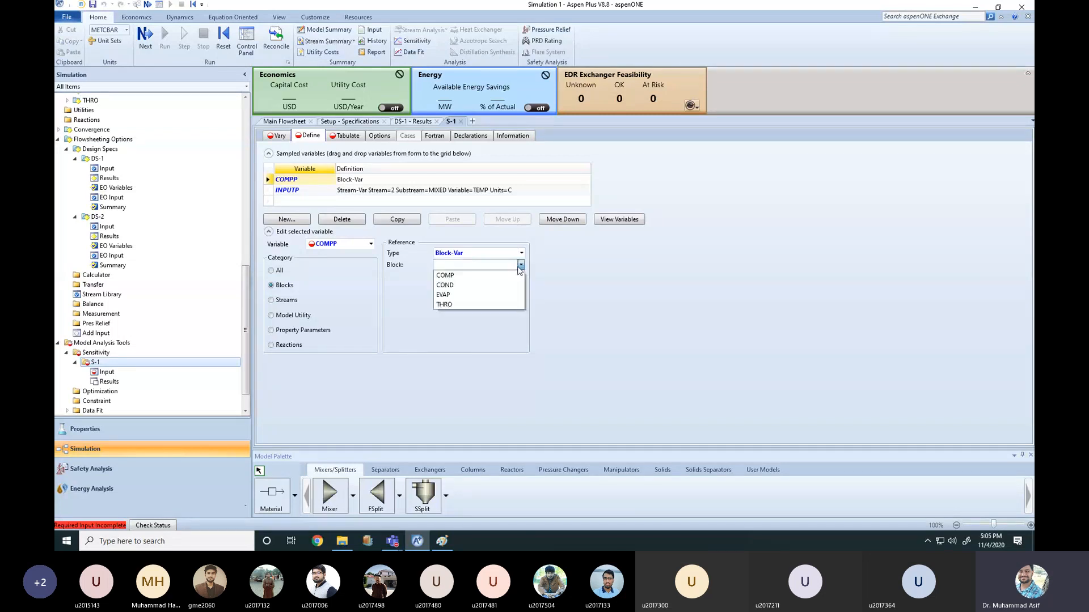
pyautogui.click(494, 273)
pyautogui.click(507, 277)
pyautogui.moveTo(506, 302); pyautogui.dragTo(507, 398)
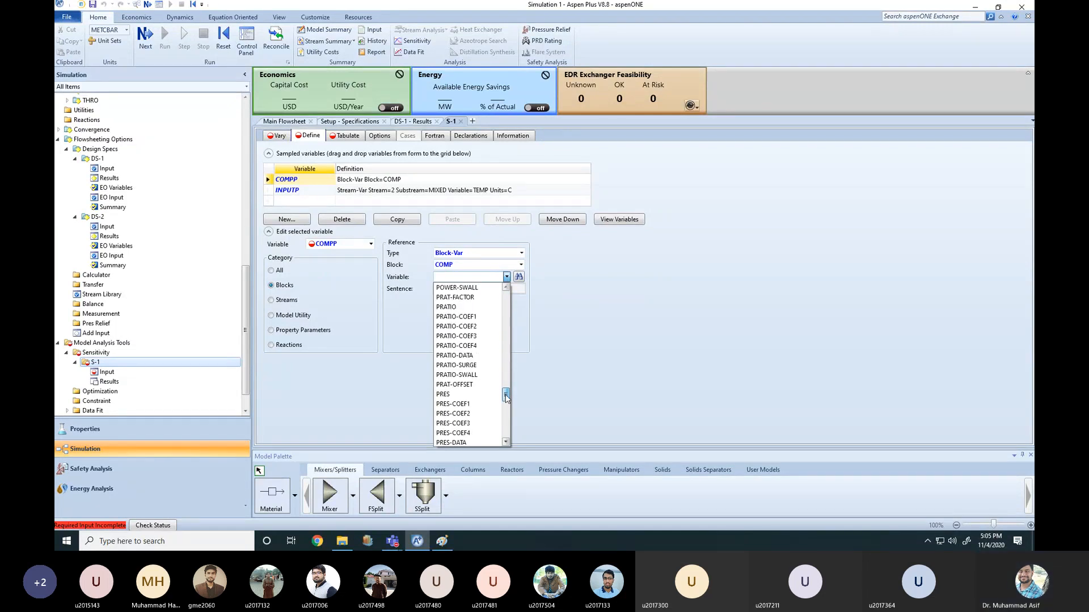
pyautogui.click(448, 394)
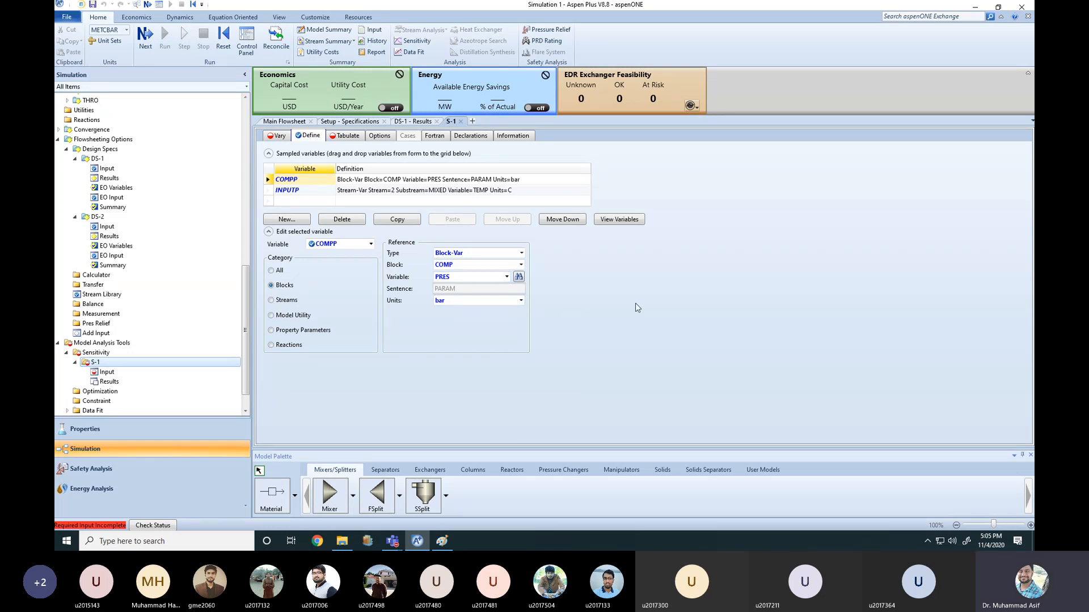
# - Set the varied COMP pressure to 20 points and fill the tabulation of S-1 with the sampled variables
pyautogui.click(278, 136)
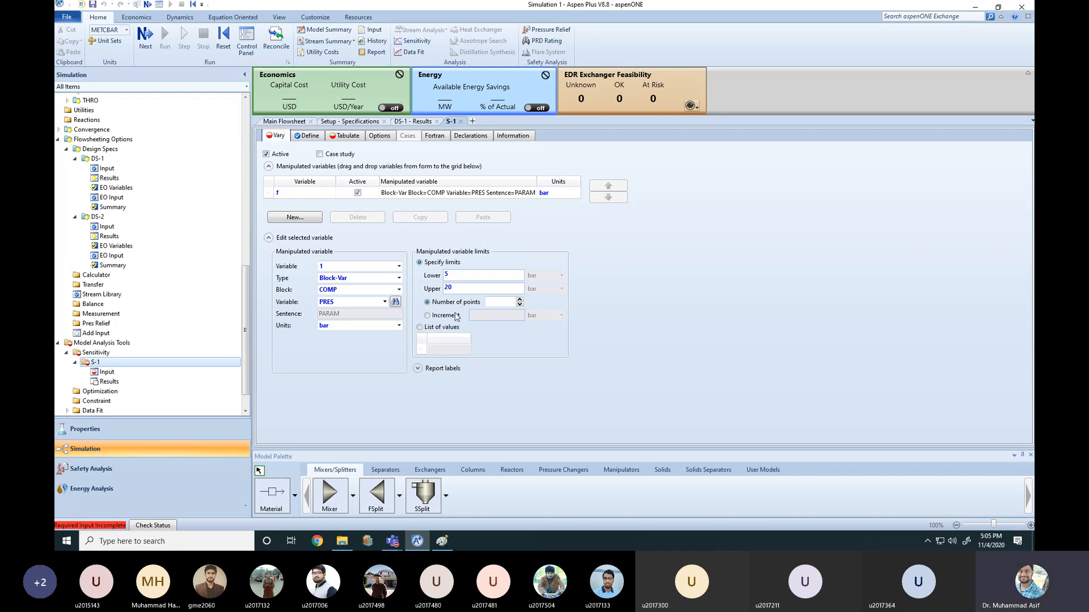
pyautogui.click(507, 303)
pyautogui.click(627, 346)
pyautogui.click(343, 137)
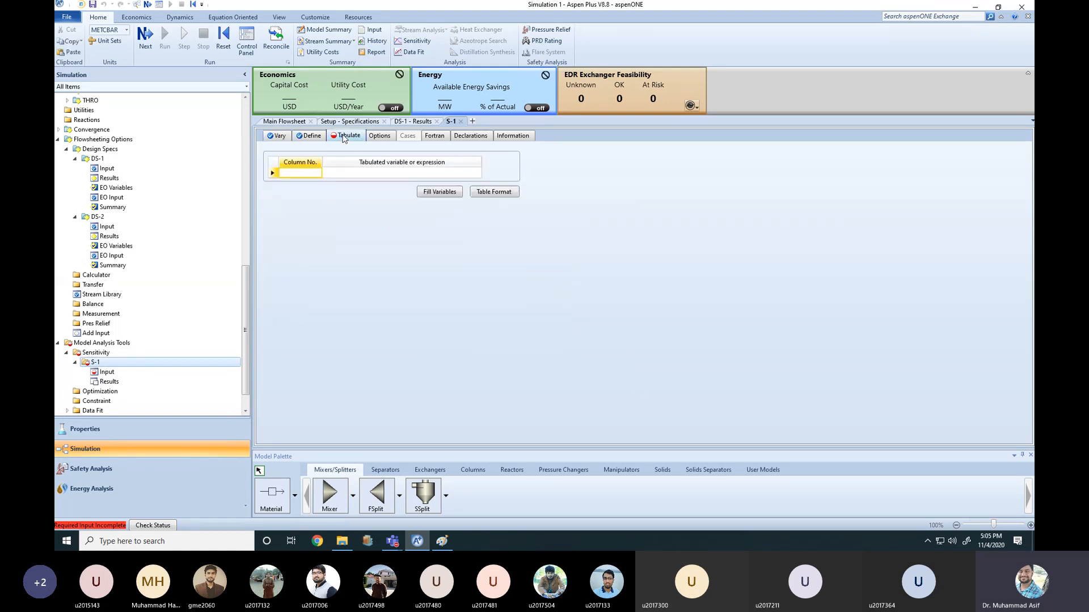
pyautogui.click(446, 192)
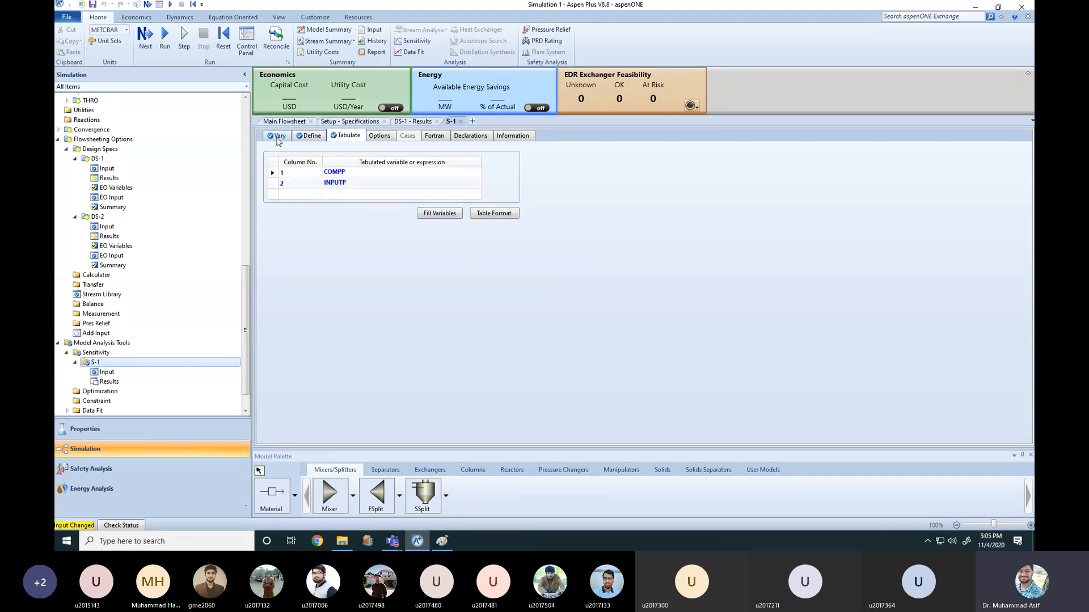
# - Reinitialize the simulation and run it with sensitivity S-1 included
pyautogui.click(227, 43)
pyautogui.click(505, 297)
pyautogui.click(585, 283)
pyautogui.click(165, 40)
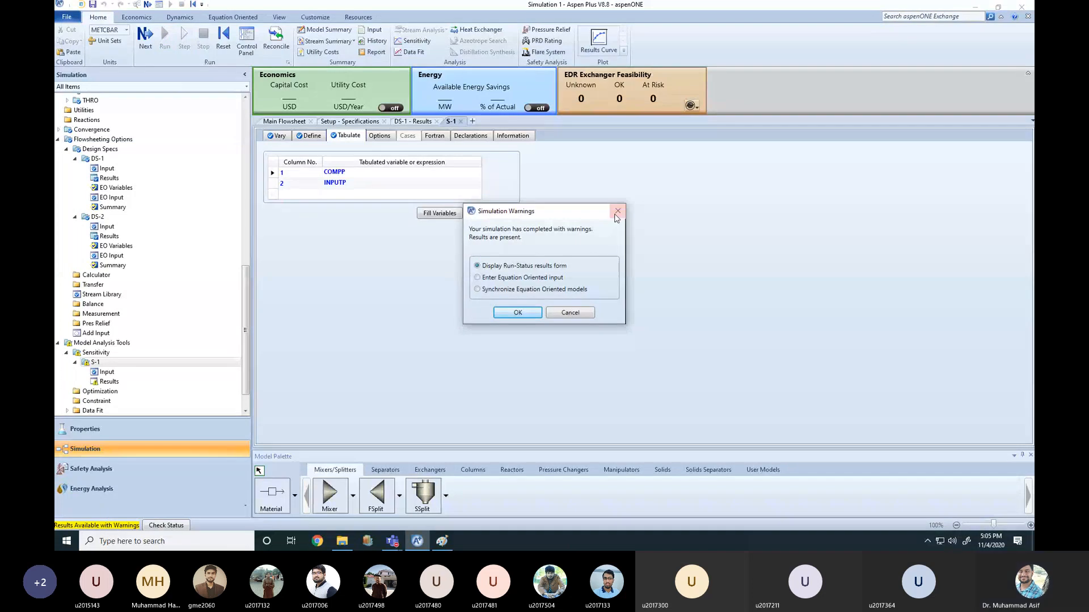
pyautogui.click(616, 212)
# - Open the S-1 results and examine the varied COMP pressure across all cases
pyautogui.scroll(-1, 245, 327)
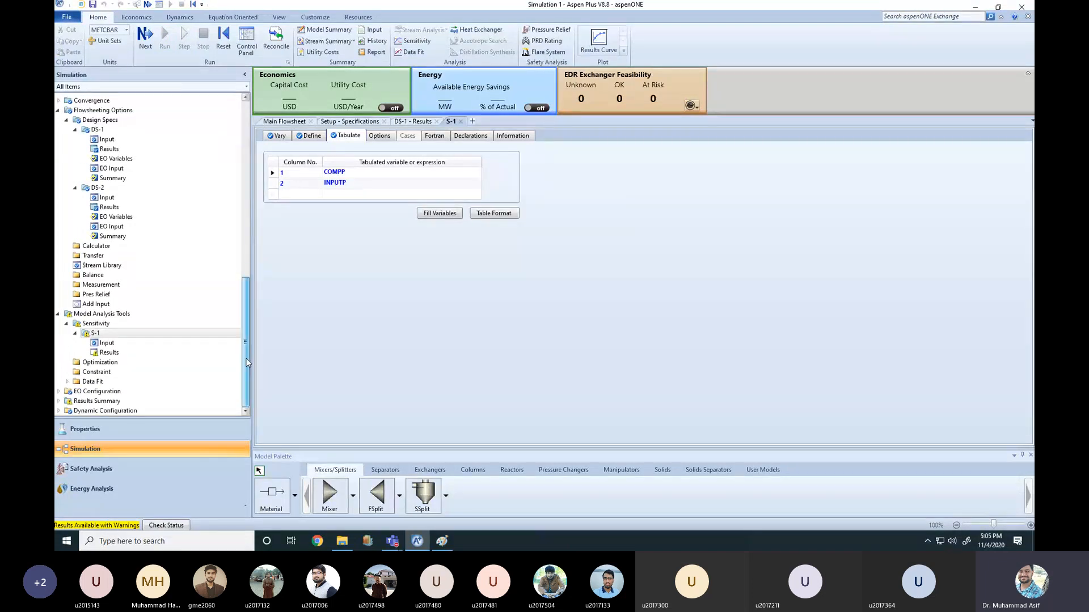
pyautogui.click(108, 352)
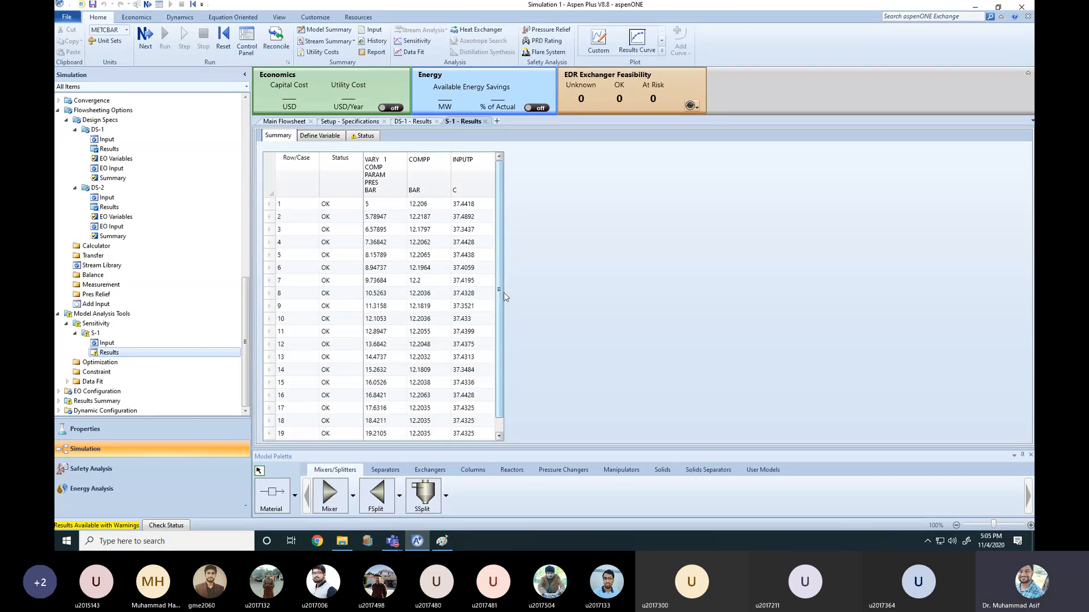
pyautogui.click(499, 437)
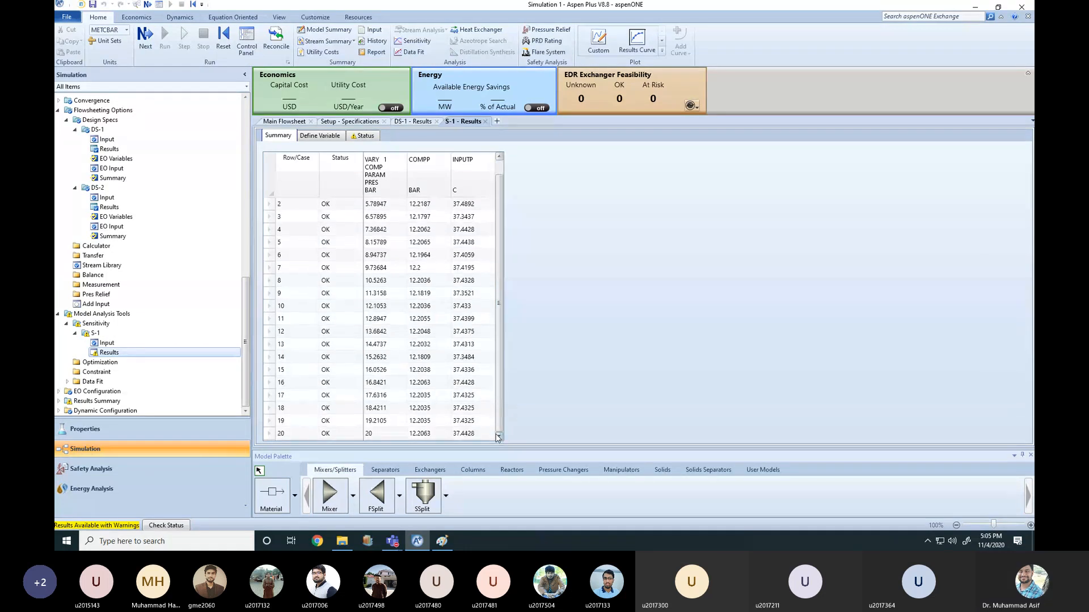
pyautogui.scroll(1, 502, 369)
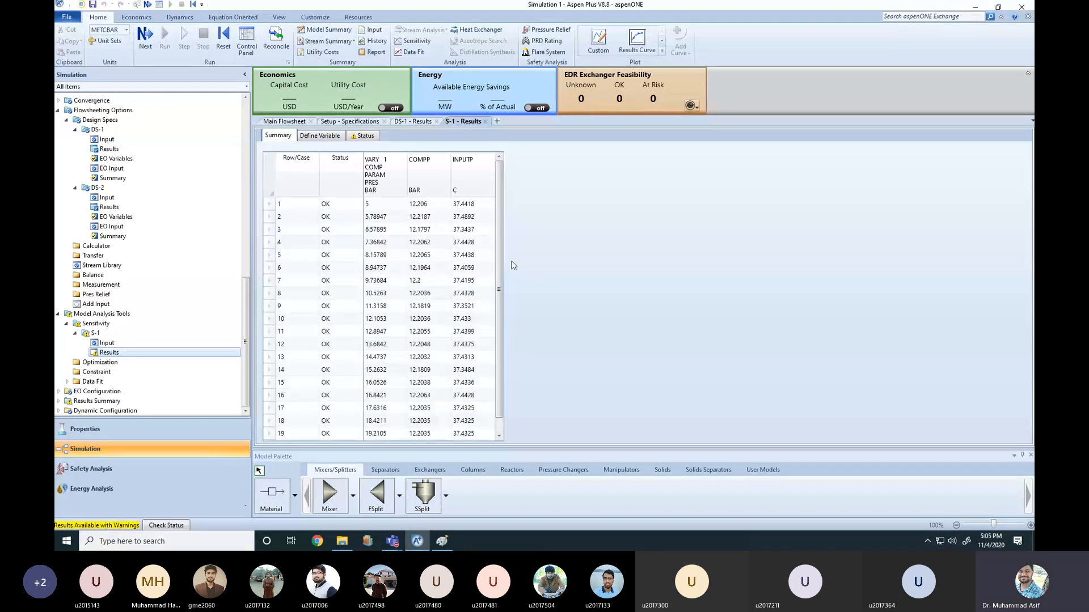
pyautogui.click(375, 208)
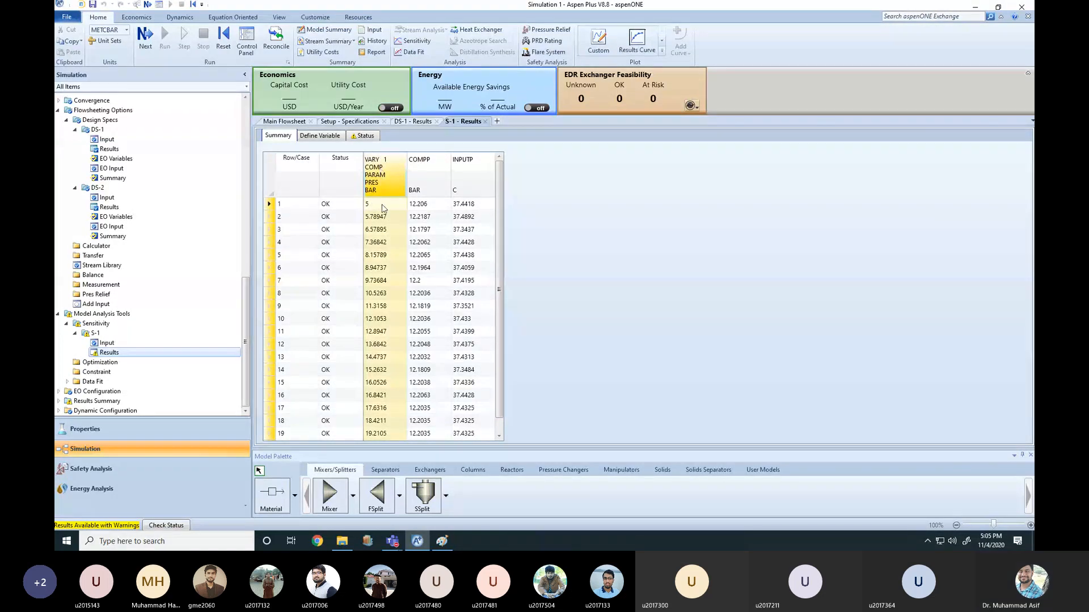
pyautogui.click(383, 358)
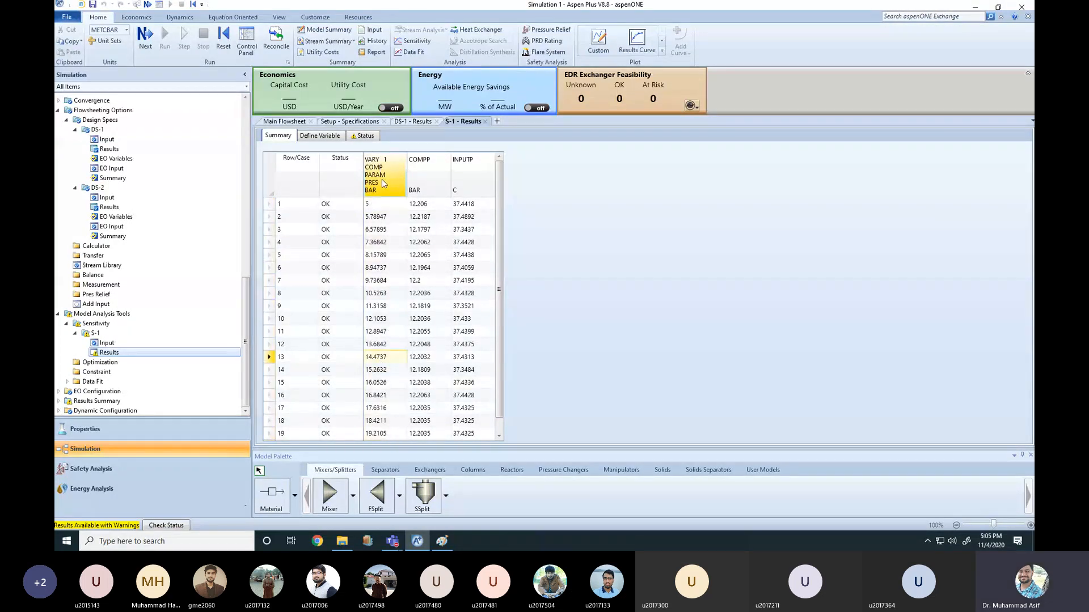
pyautogui.click(383, 183)
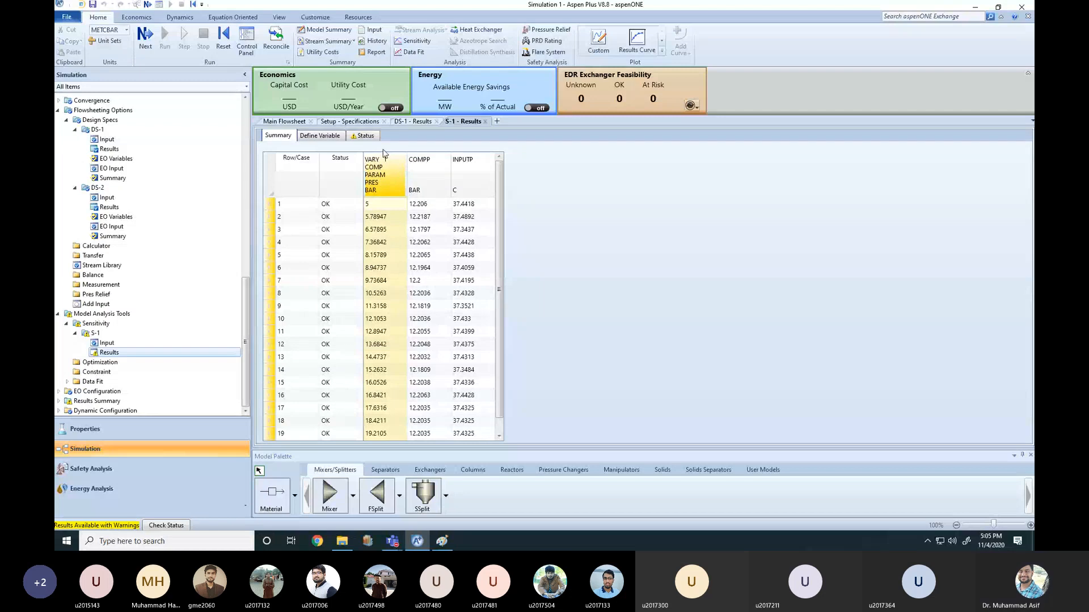
# - Place the varied pressure column between COMPP and INPUTP in the S-1 results and look through the rows
pyautogui.moveTo(397, 169); pyautogui.dragTo(475, 218)
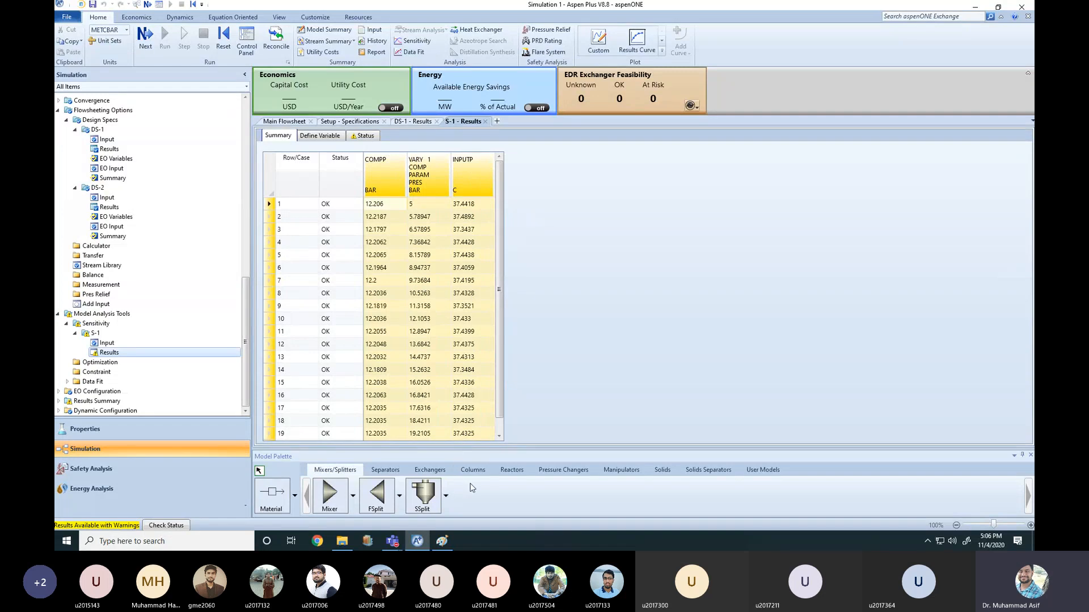
pyautogui.moveTo(500, 400); pyautogui.dragTo(501, 438)
pyautogui.moveTo(499, 356); pyautogui.dragTo(501, 217)
# - Deactivate the design specs DS-1 and DS-2
pyautogui.moveTo(244, 300); pyautogui.dragTo(247, 257)
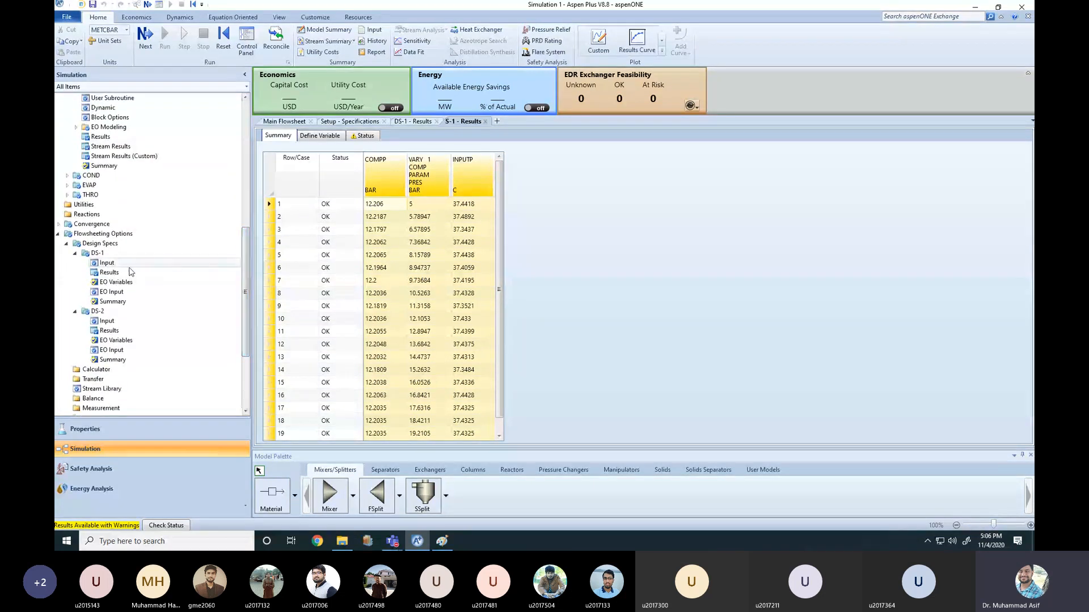
pyautogui.click(76, 253)
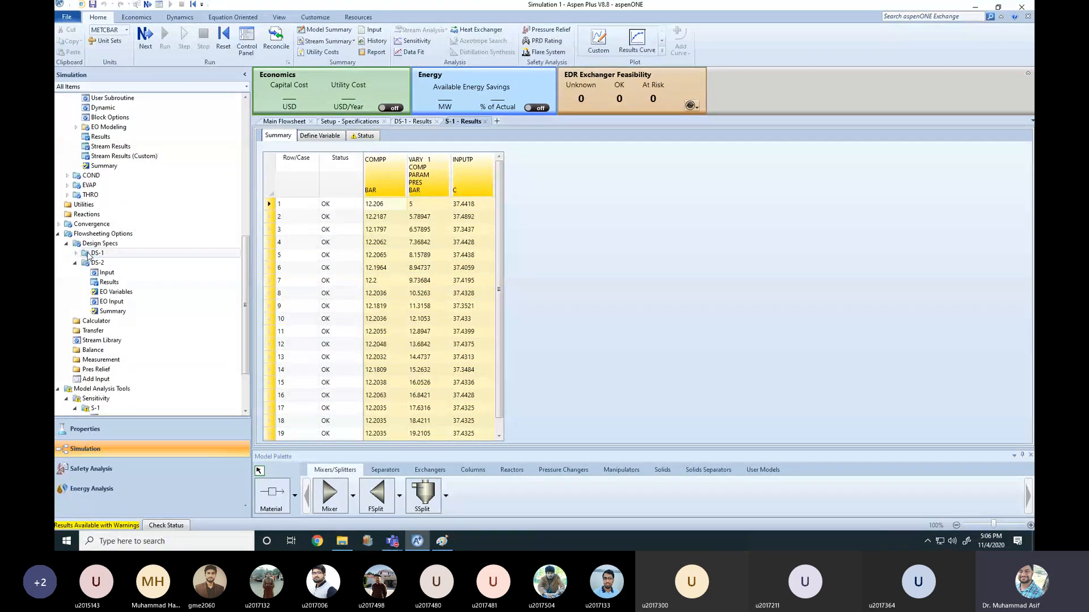
pyautogui.rightClick(96, 255)
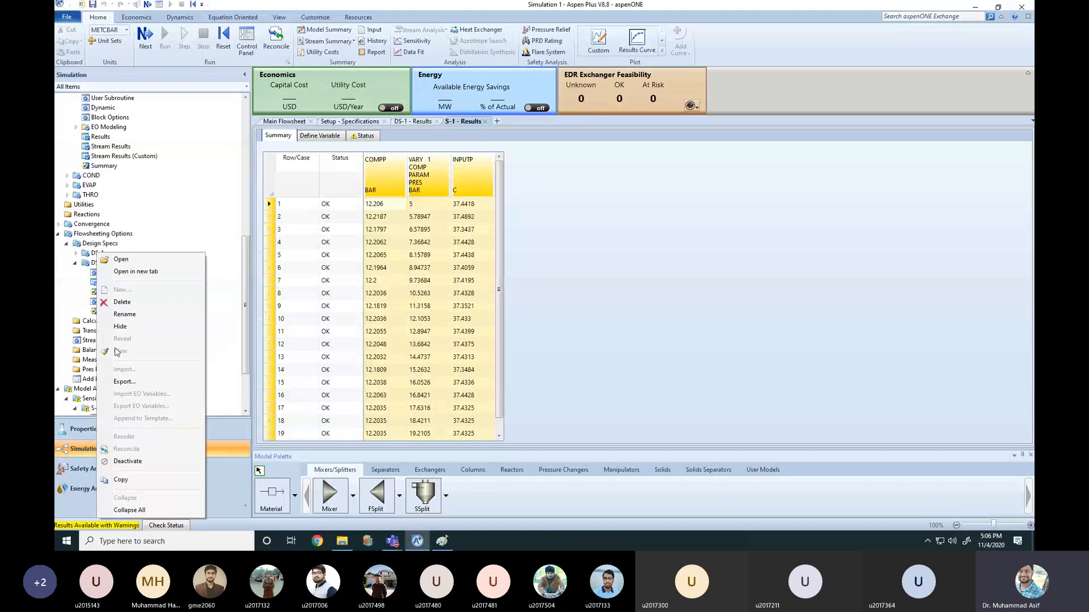
pyautogui.click(130, 461)
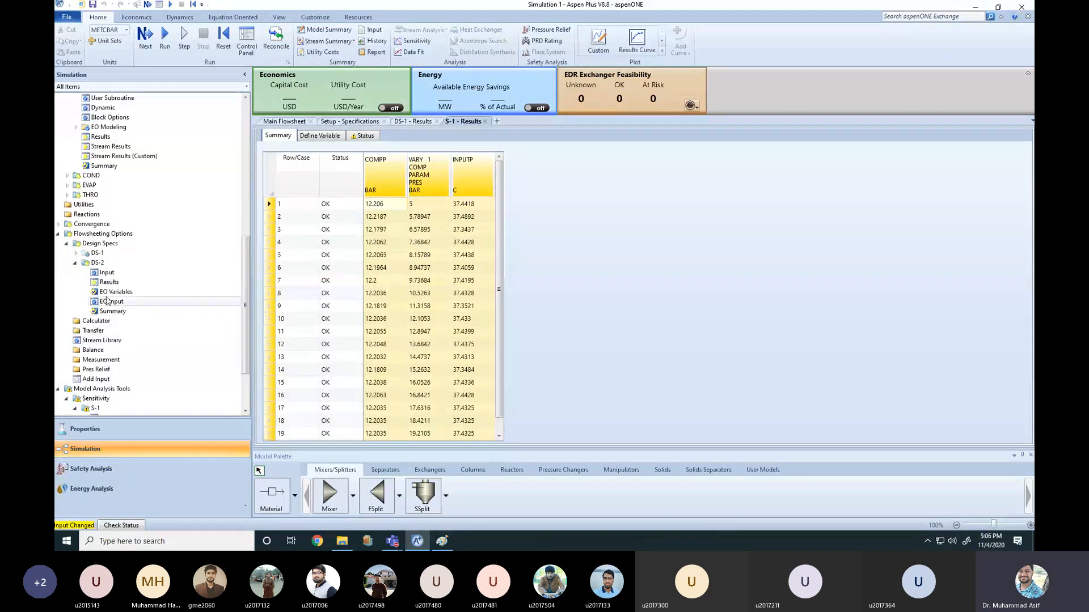
pyautogui.click(94, 264)
pyautogui.rightClick(94, 264)
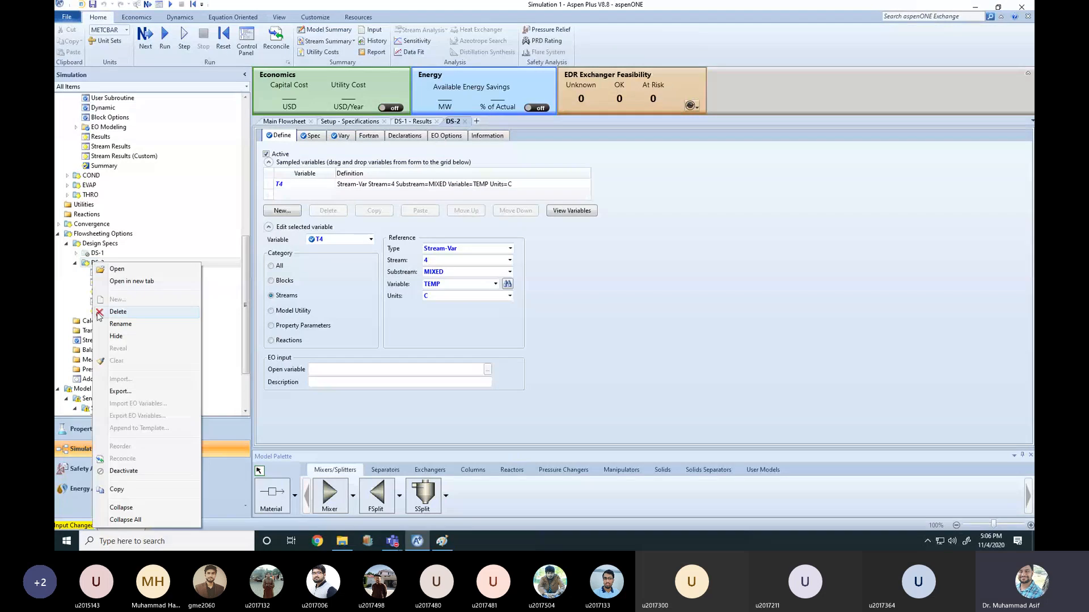
pyautogui.click(129, 471)
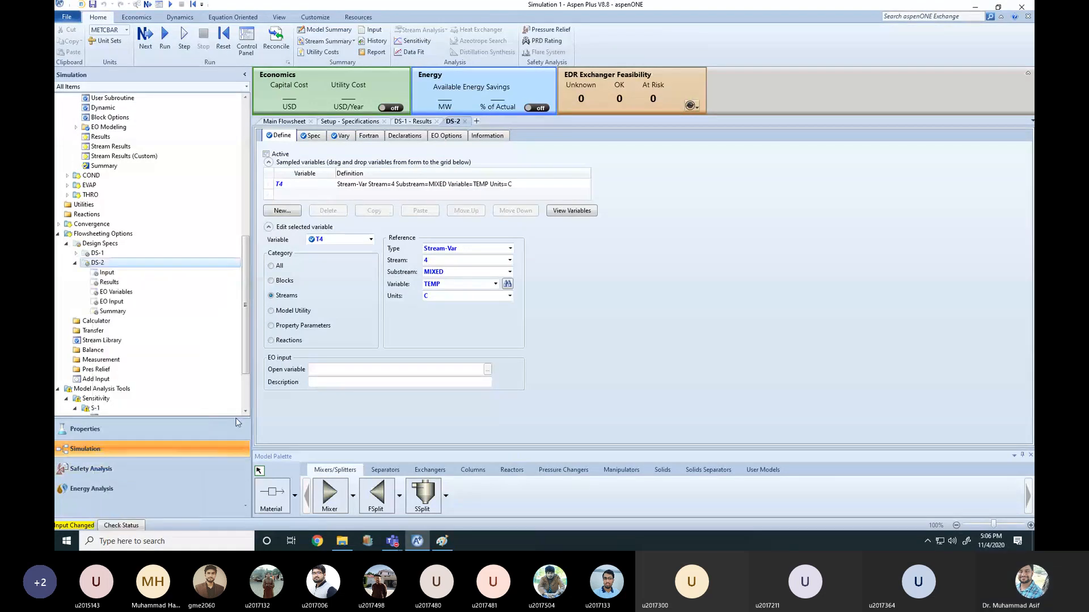
# - Reinitialize and rerun the simulation without the design specs, and open the S-1 results
pyautogui.click(223, 42)
pyautogui.click(501, 297)
pyautogui.click(597, 284)
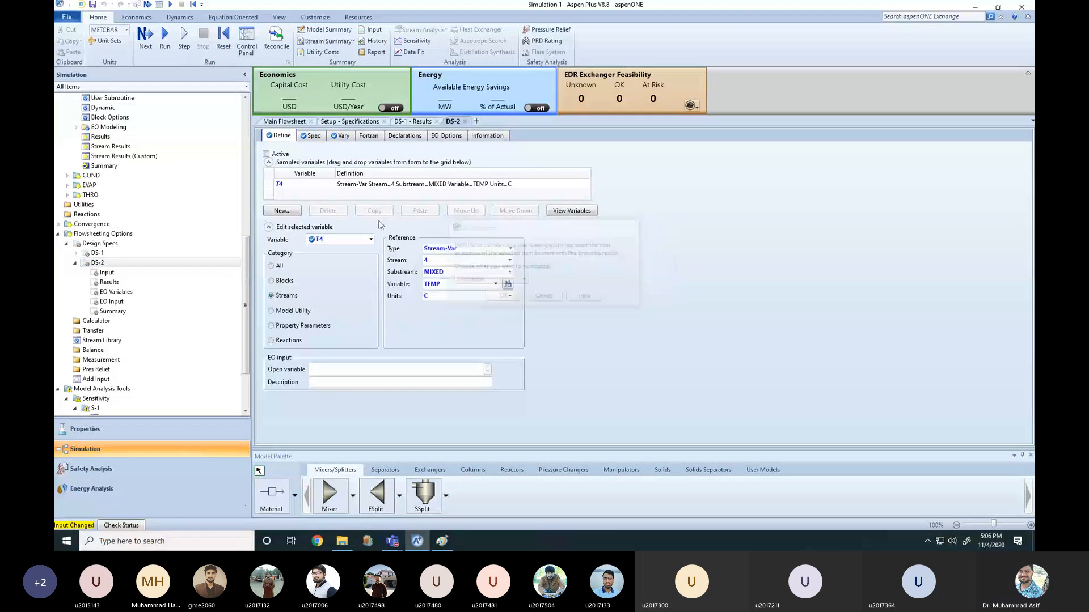
pyautogui.click(165, 37)
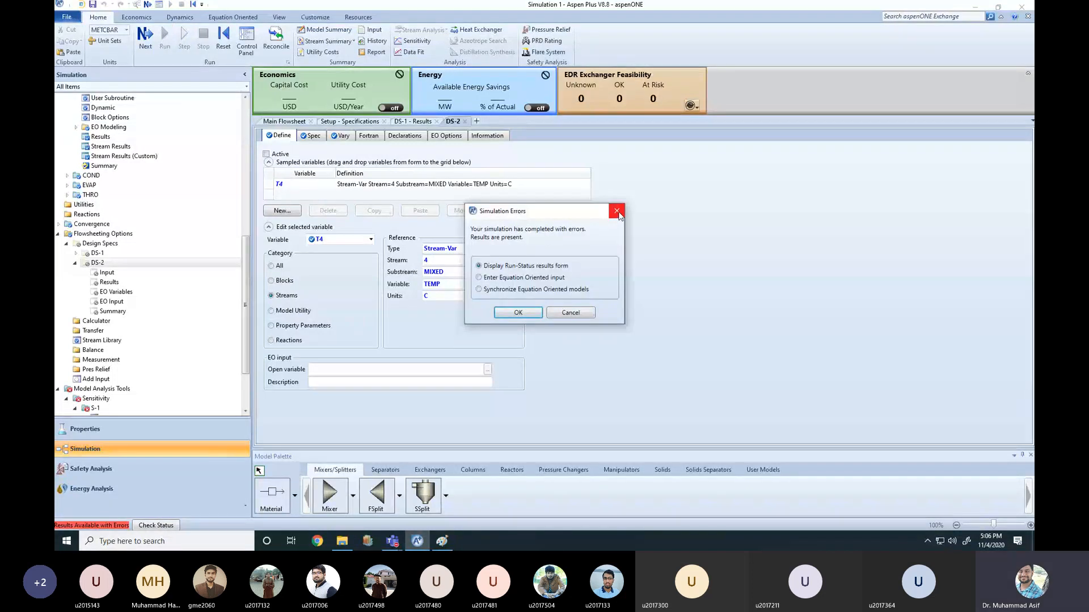
pyautogui.click(617, 212)
pyautogui.scroll(-3, 249, 369)
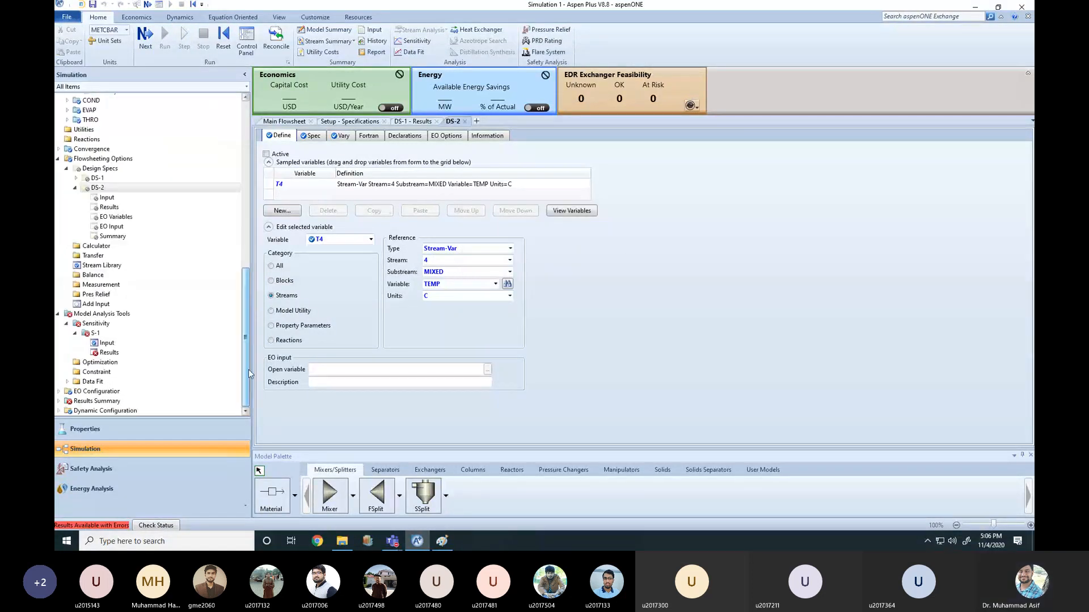
pyautogui.click(108, 353)
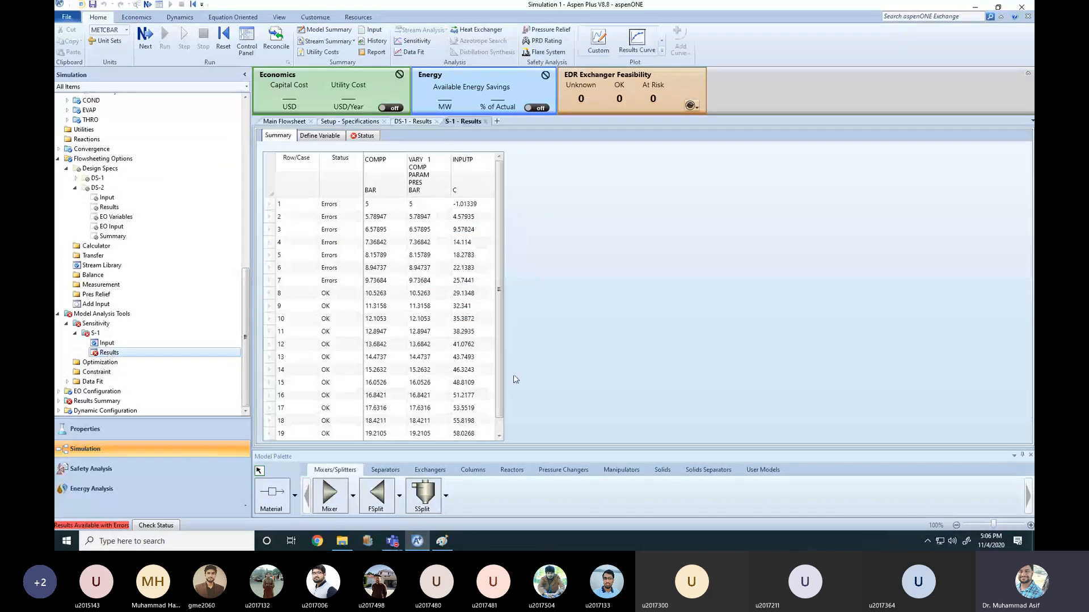
# - Look through the S-1 results and select the rows of cases 2 to 7
pyautogui.moveTo(499, 253); pyautogui.dragTo(499, 294)
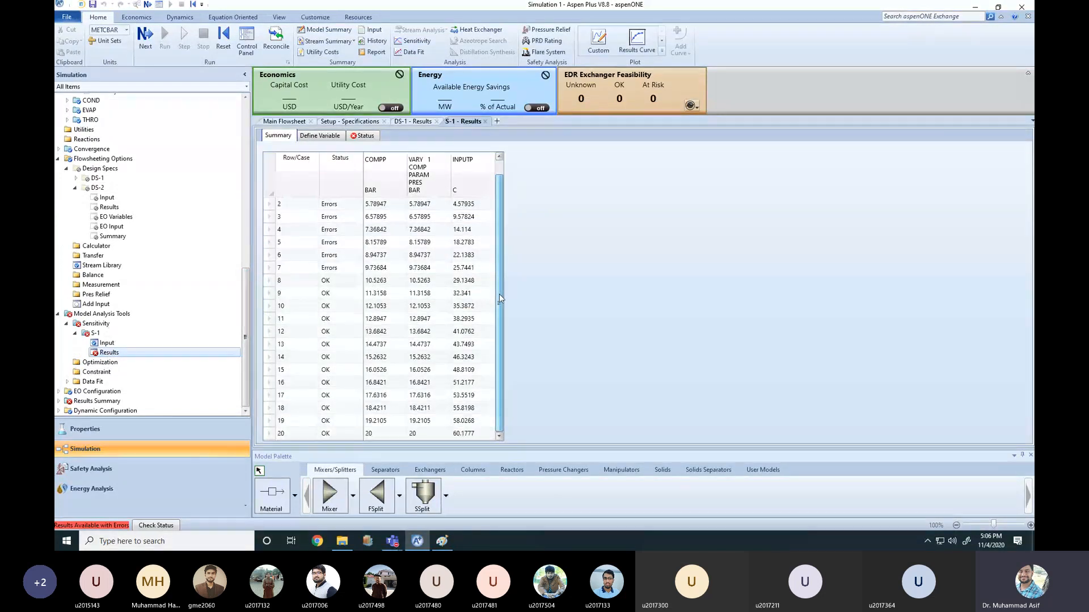
pyautogui.click(265, 208)
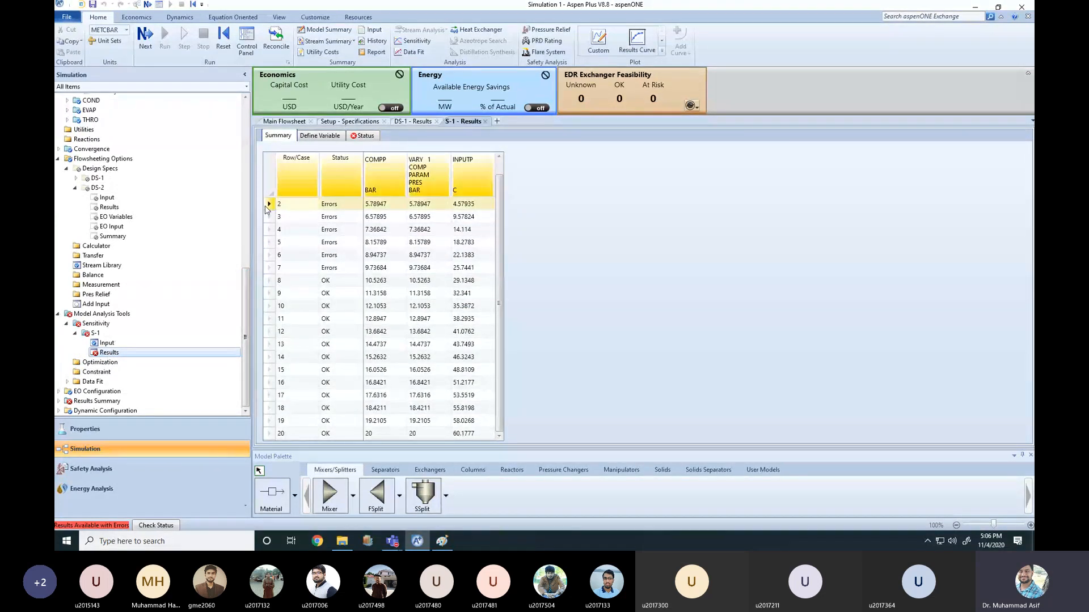
pyautogui.moveTo(265, 208); pyautogui.dragTo(267, 269)
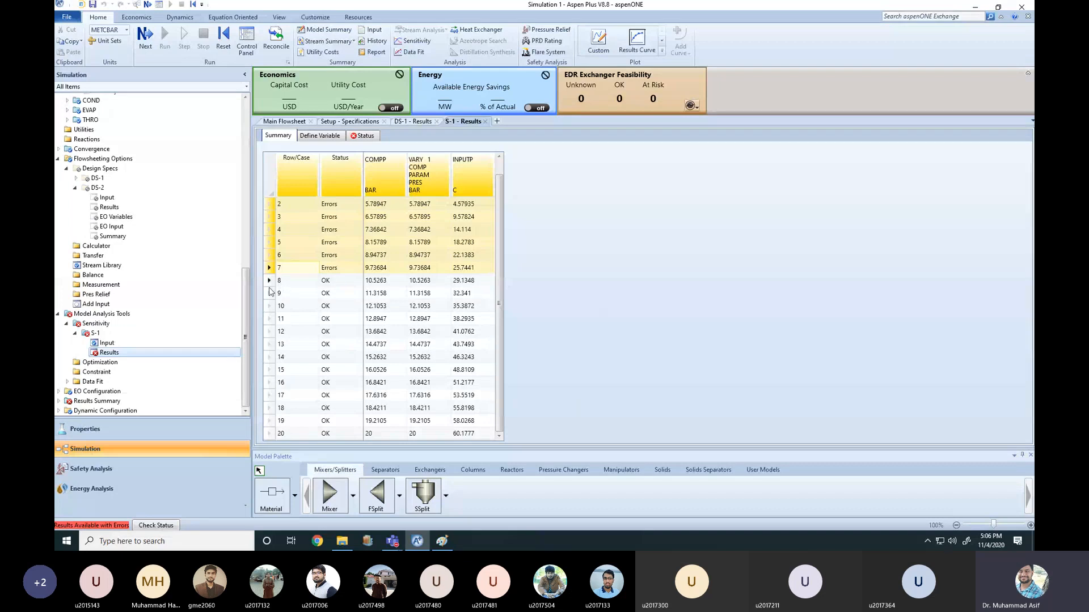
# - Set the lower limit of the varied COMP pressure in the S-1 input to 9 bar
pyautogui.click(107, 343)
pyautogui.click(452, 275)
pyautogui.write('9')
pyautogui.click(555, 266)
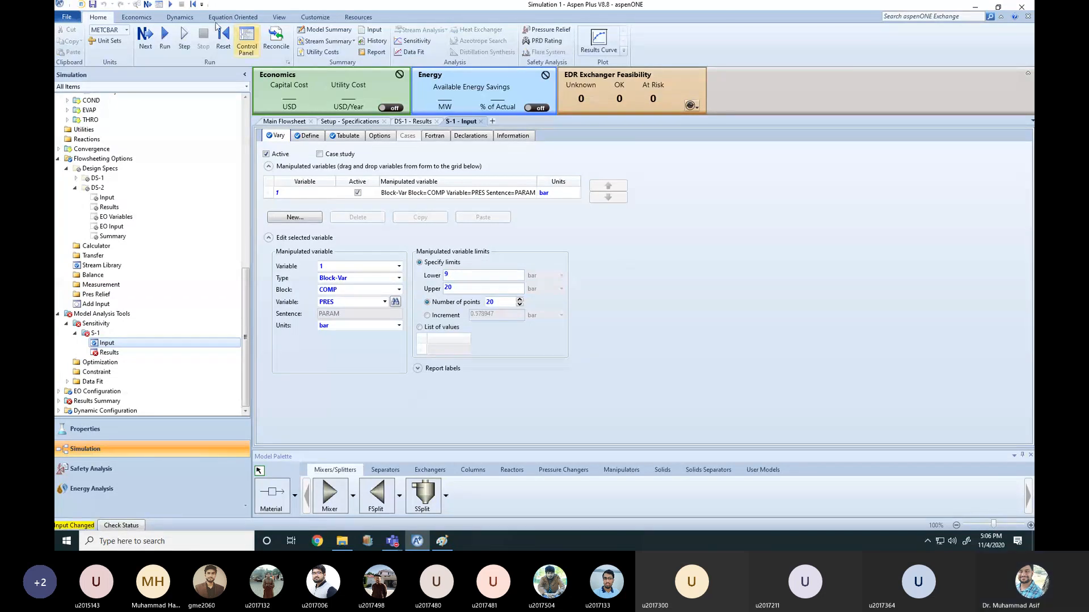
# - Reinitialize and rerun the simulation with the new pressure range, and open the S-1 results
pyautogui.click(223, 39)
pyautogui.click(498, 297)
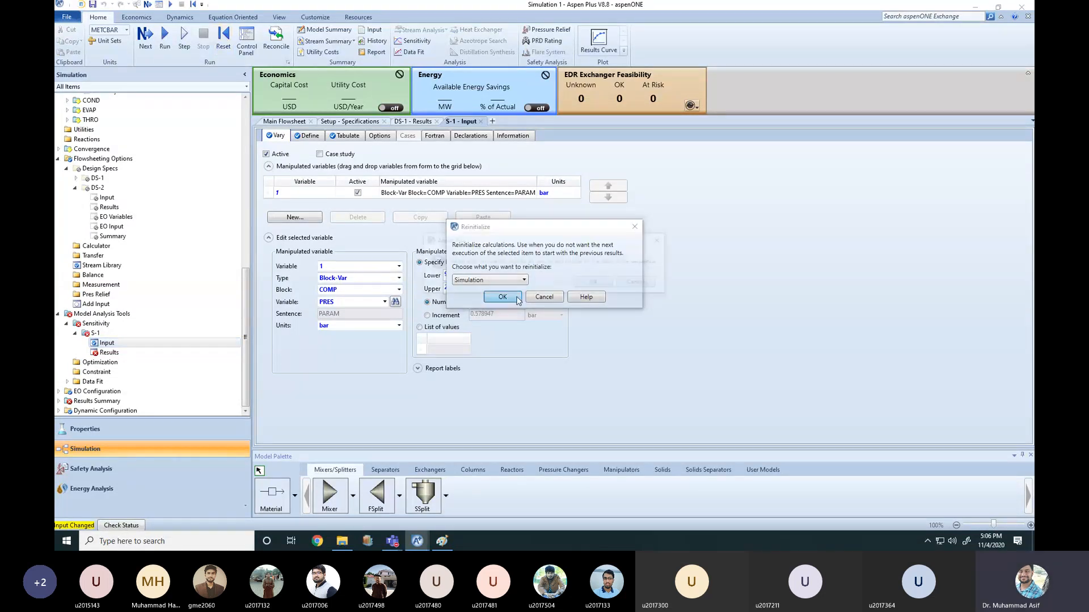
pyautogui.click(610, 288)
pyautogui.click(164, 39)
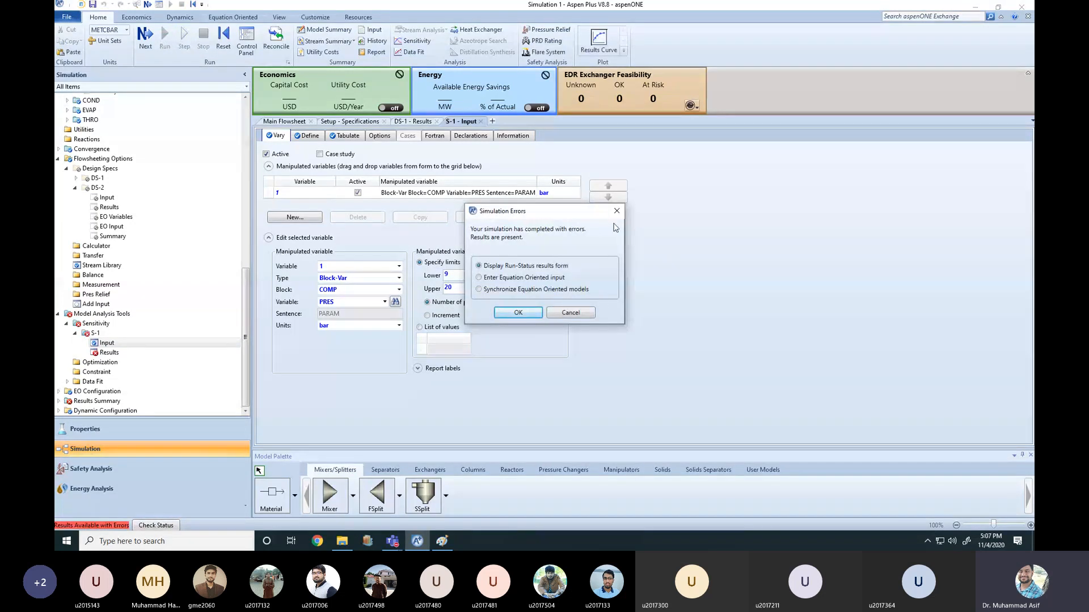
pyautogui.click(615, 212)
pyautogui.click(109, 352)
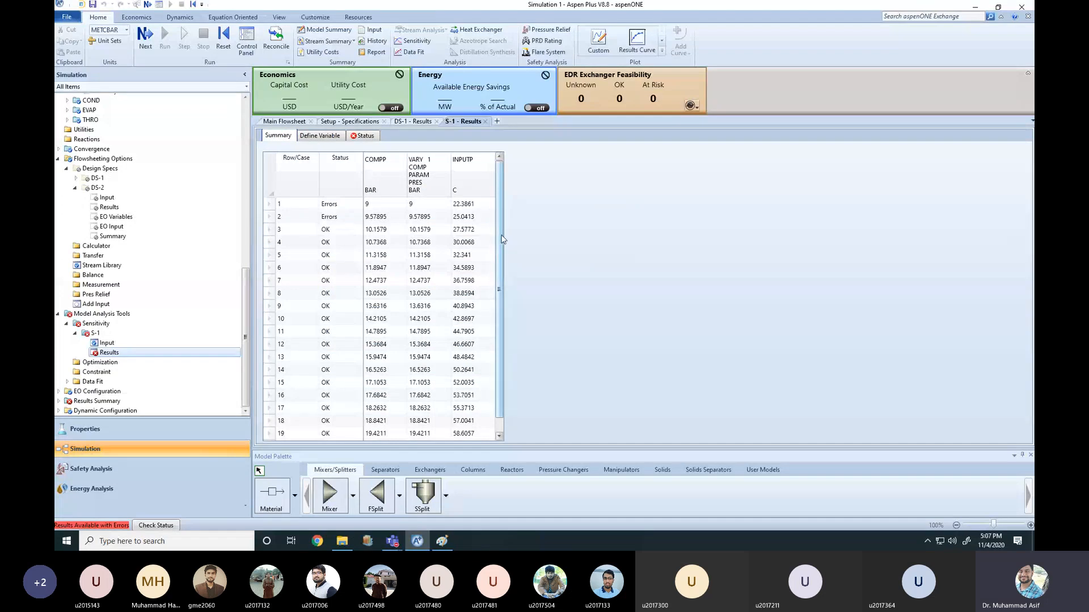
# - Look through the updated S-1 results and select the rows of cases 3 to 20
pyautogui.scroll(-1, 505, 261)
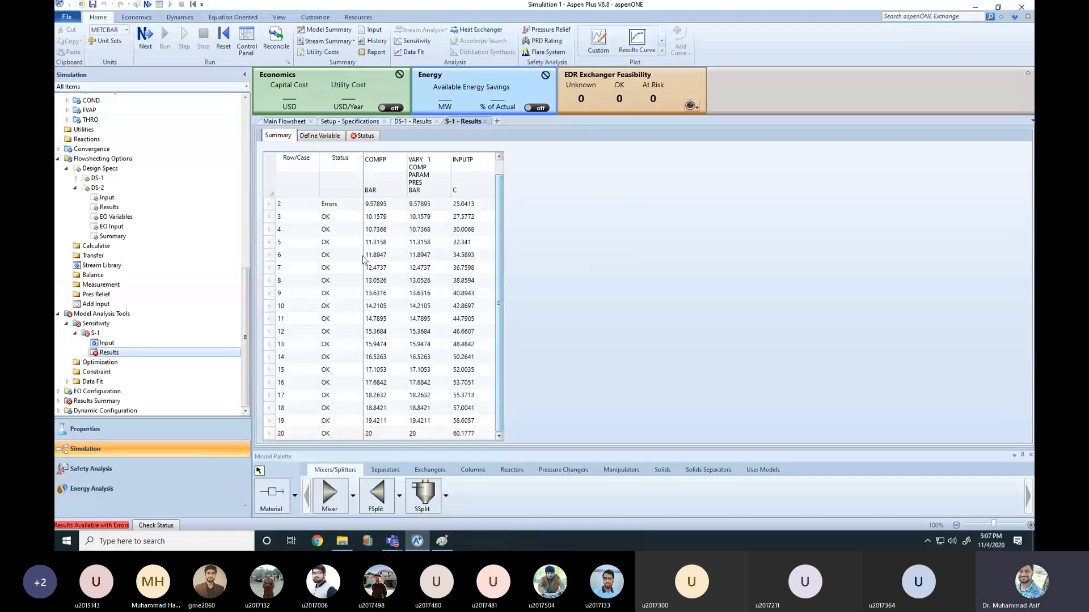
pyautogui.click(290, 220)
pyautogui.moveTo(290, 220); pyautogui.dragTo(462, 459)
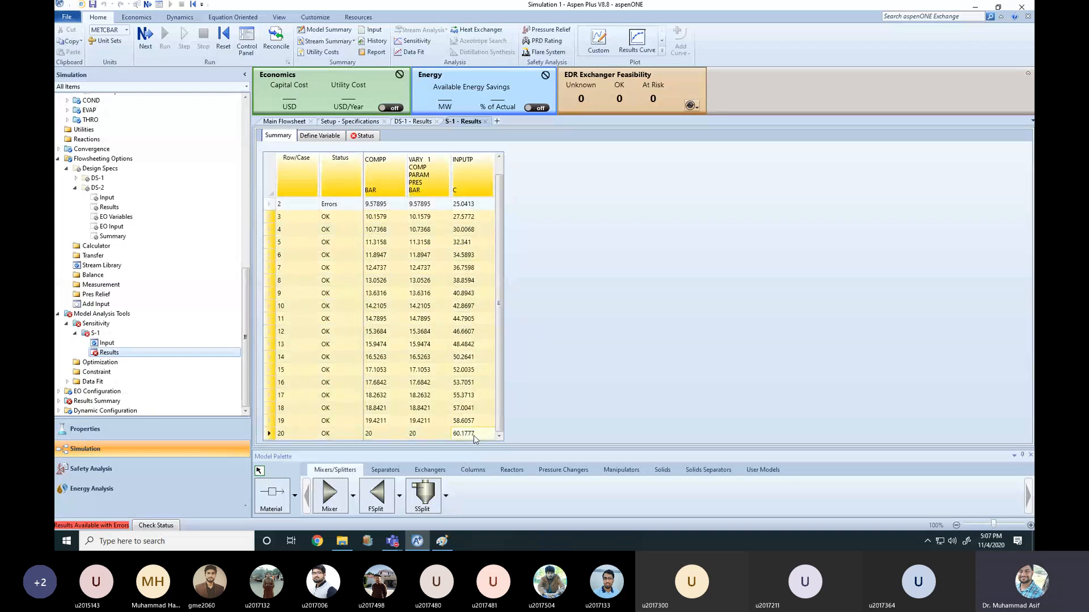
# - Plot COMPP and INPUTP against the varied COMP pressure as a sensitivity results curve
pyautogui.rightClick(446, 331)
pyautogui.click(474, 339)
pyautogui.click(636, 40)
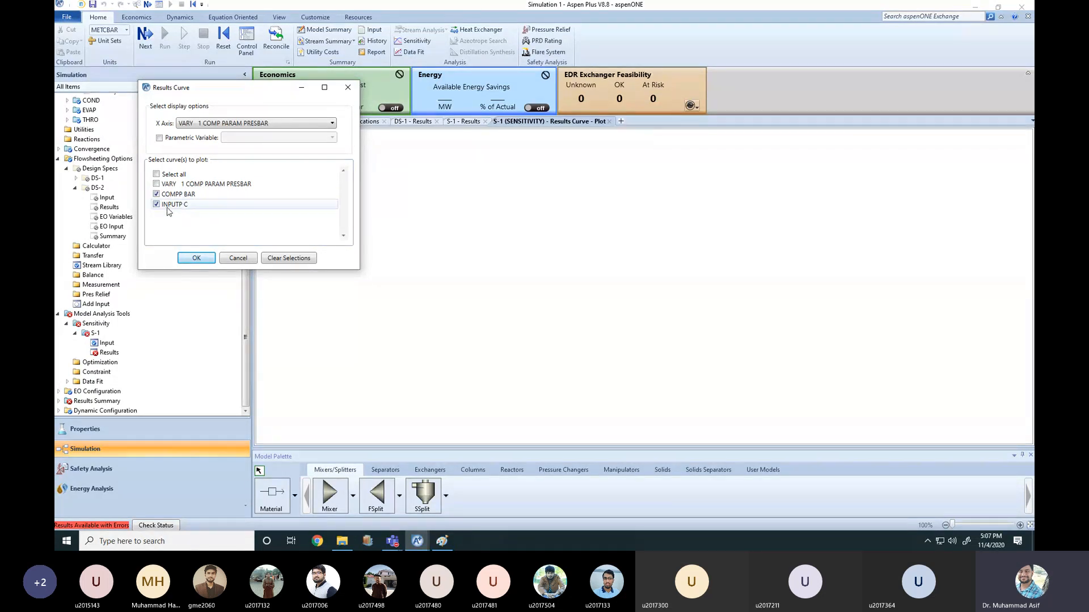
pyautogui.click(196, 258)
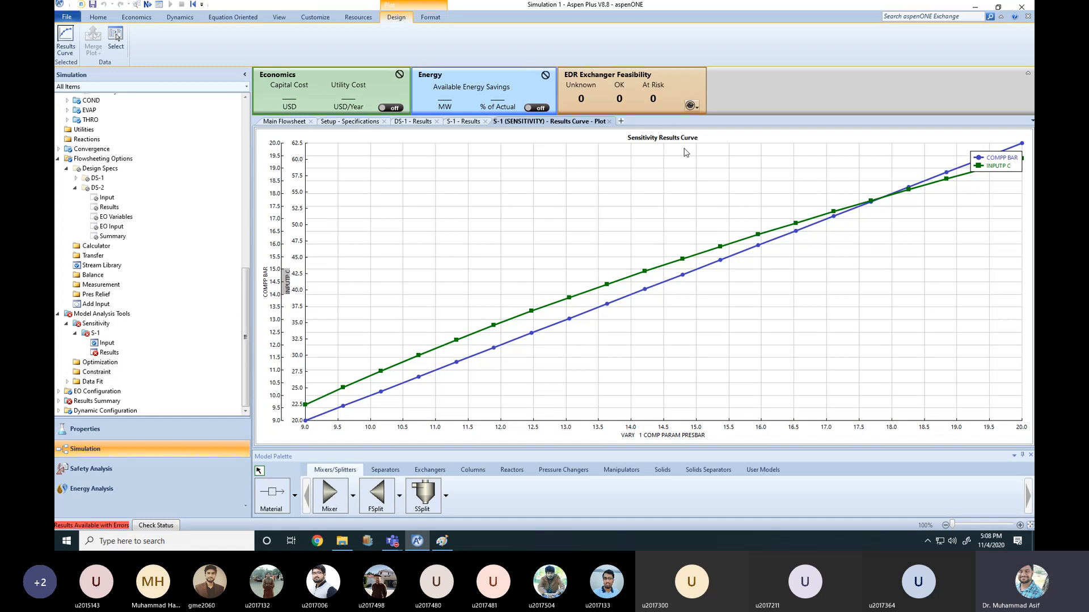
# - Return to the main flowsheet and reinitialize the simulation, purging all results
pyautogui.click(279, 122)
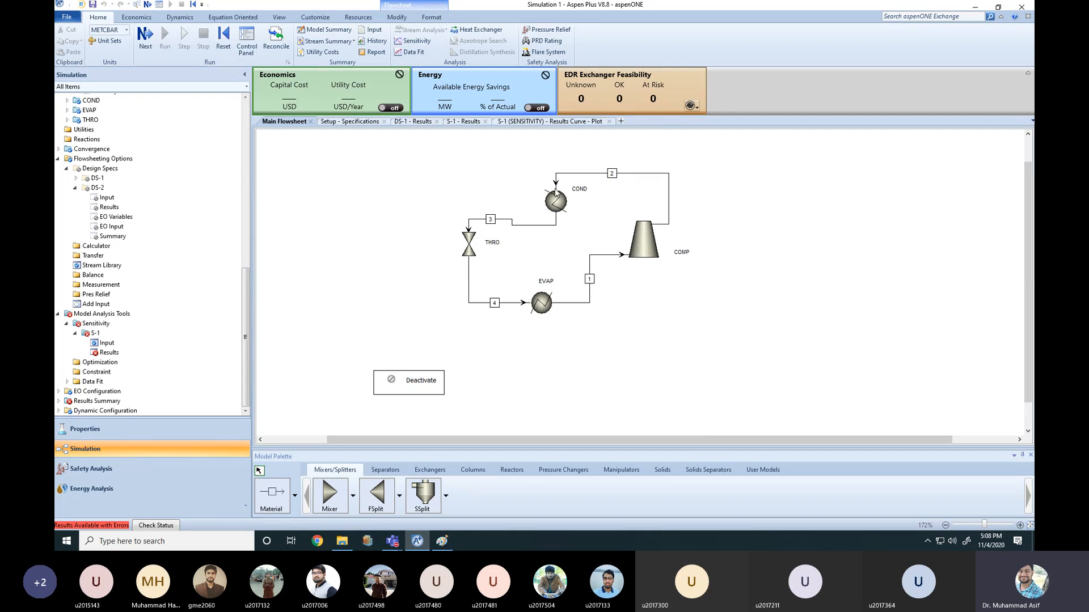
pyautogui.click(517, 225)
pyautogui.click(517, 203)
pyautogui.click(224, 40)
pyautogui.click(492, 297)
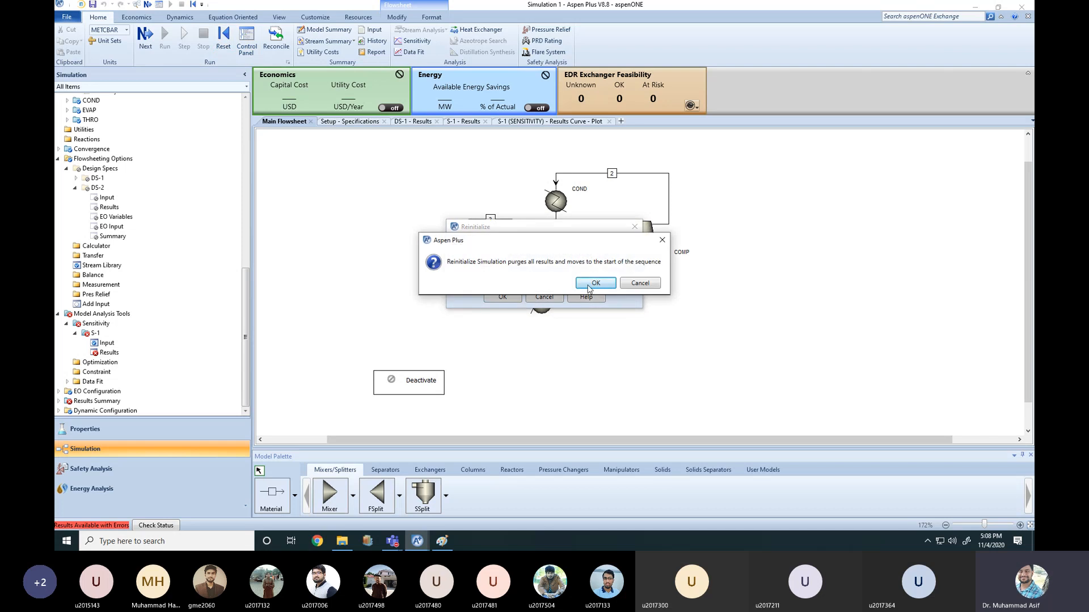
pyautogui.click(589, 285)
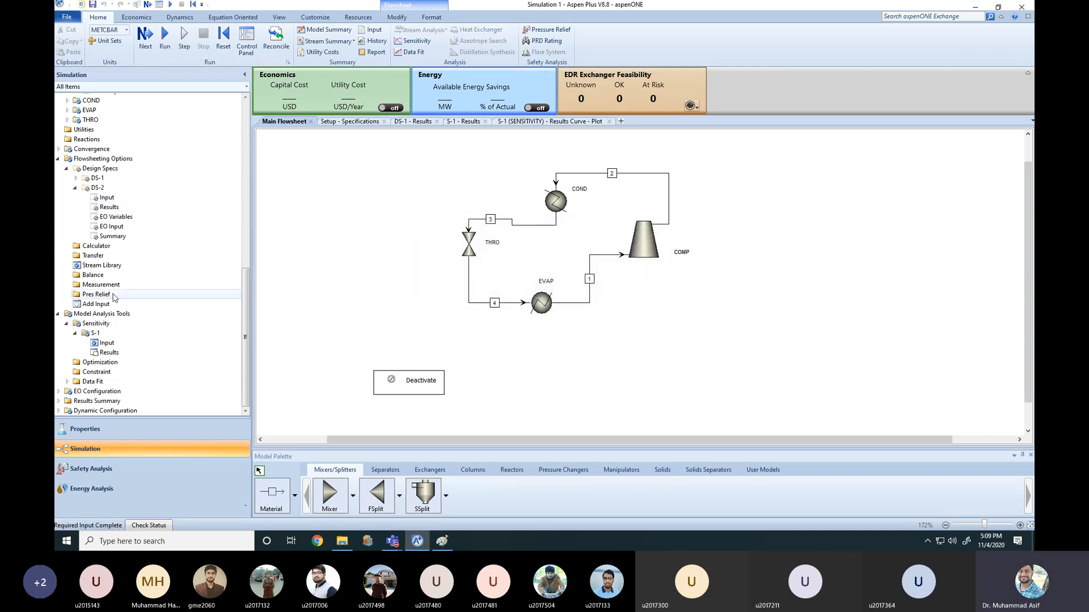
# - Deactivate the sensitivity analysis S-1
pyautogui.click(75, 334)
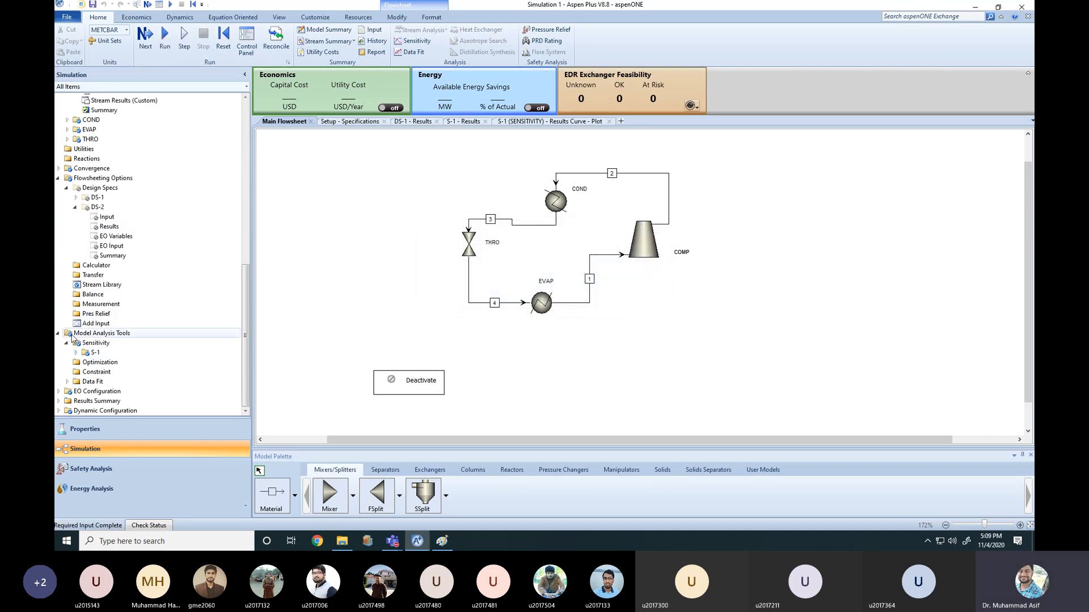
pyautogui.rightClick(93, 353)
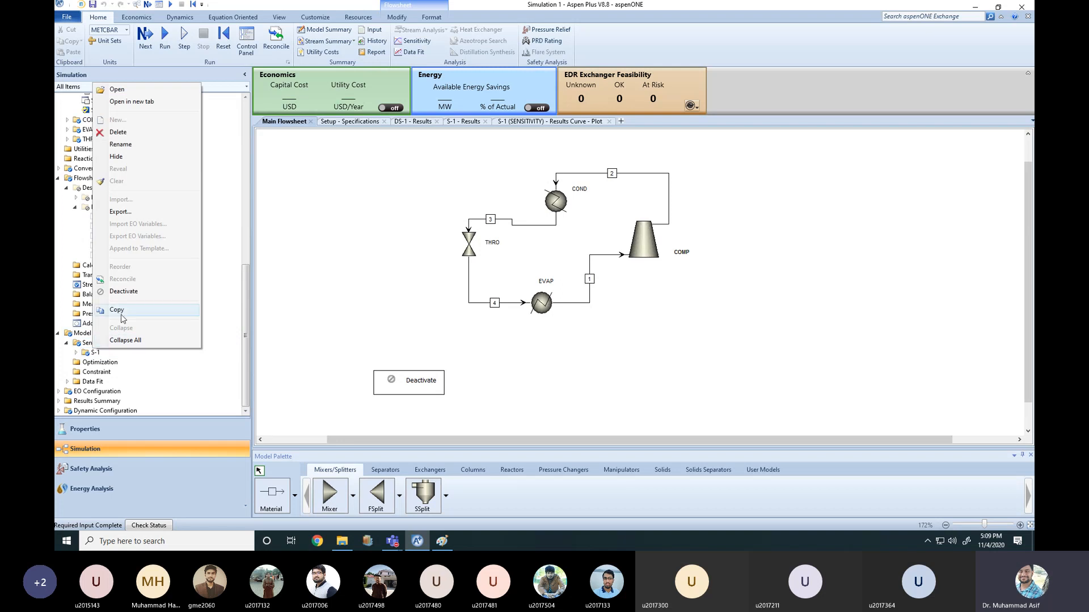
pyautogui.click(126, 293)
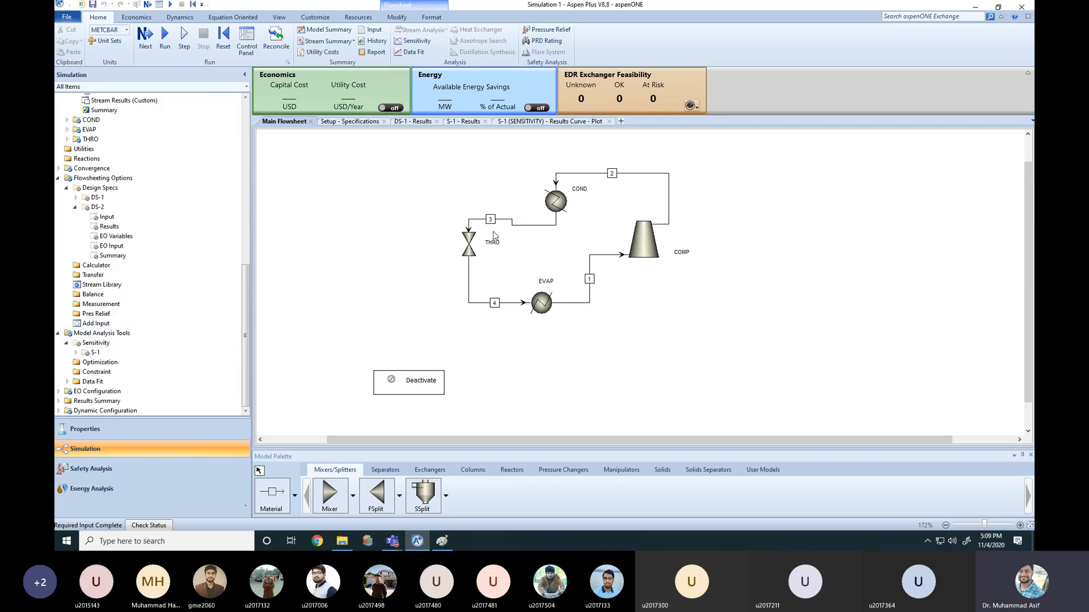
# - Reinitialize the simulation again and run it with S-1 deactivated
pyautogui.click(223, 37)
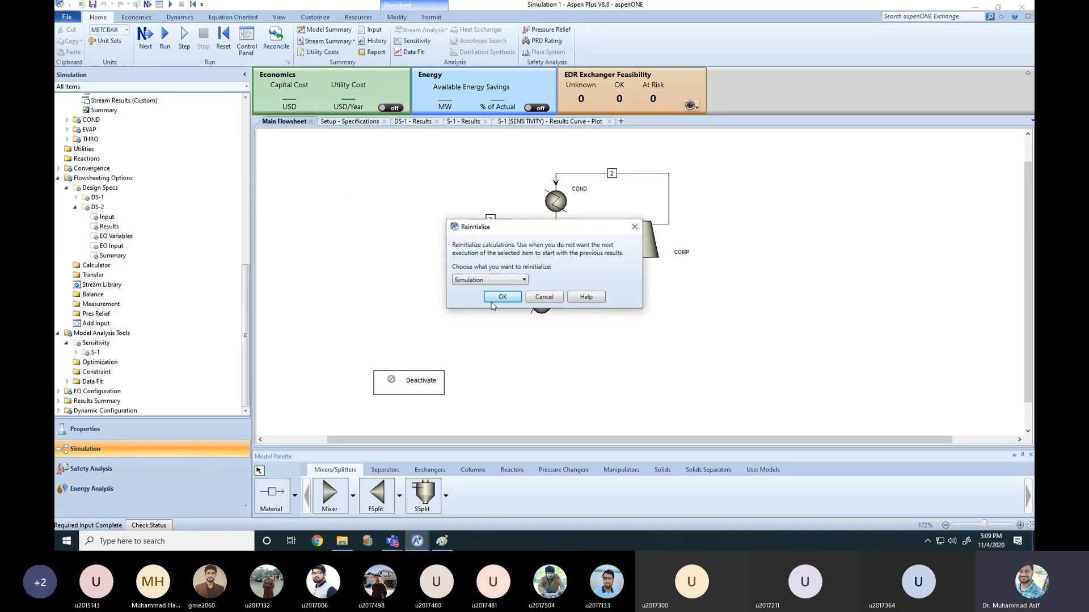
pyautogui.click(493, 297)
pyautogui.click(596, 283)
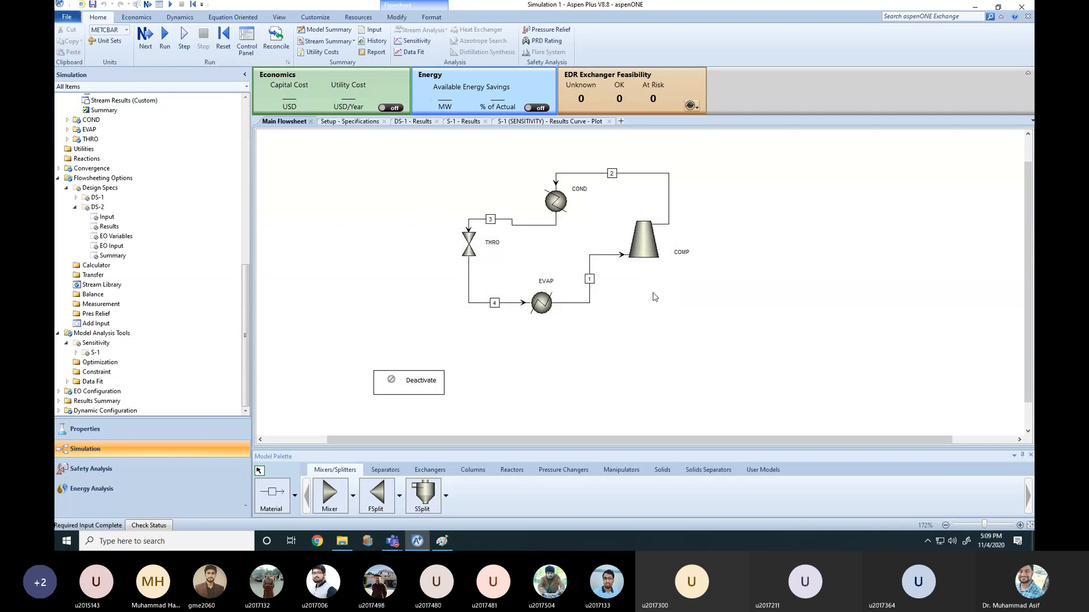
pyautogui.press('F5')
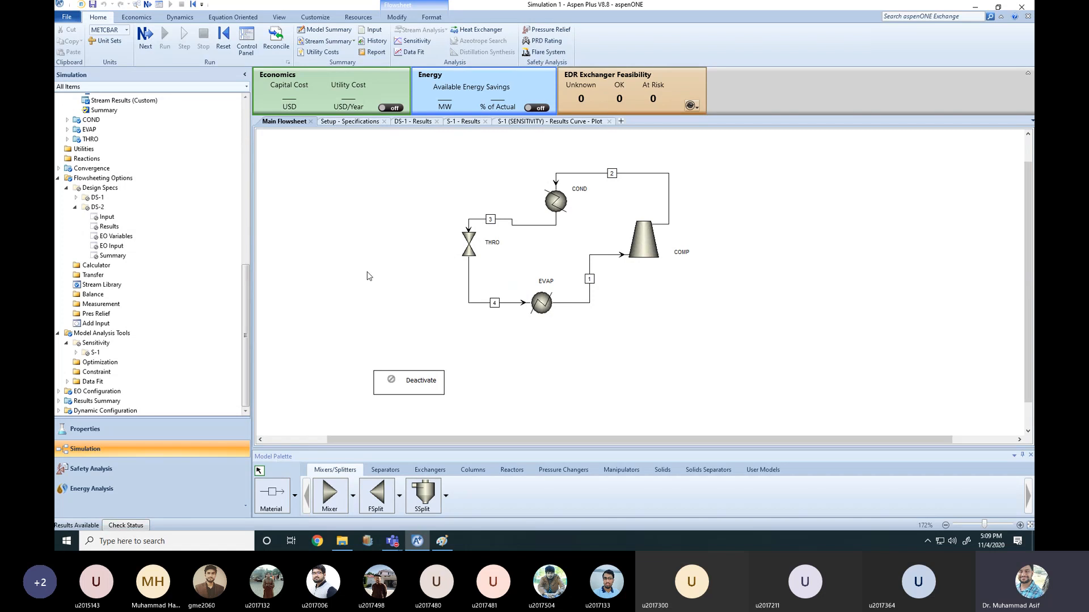
# - Create a new sensitivity analysis with the ID S-2
pyautogui.click(94, 334)
pyautogui.click(305, 177)
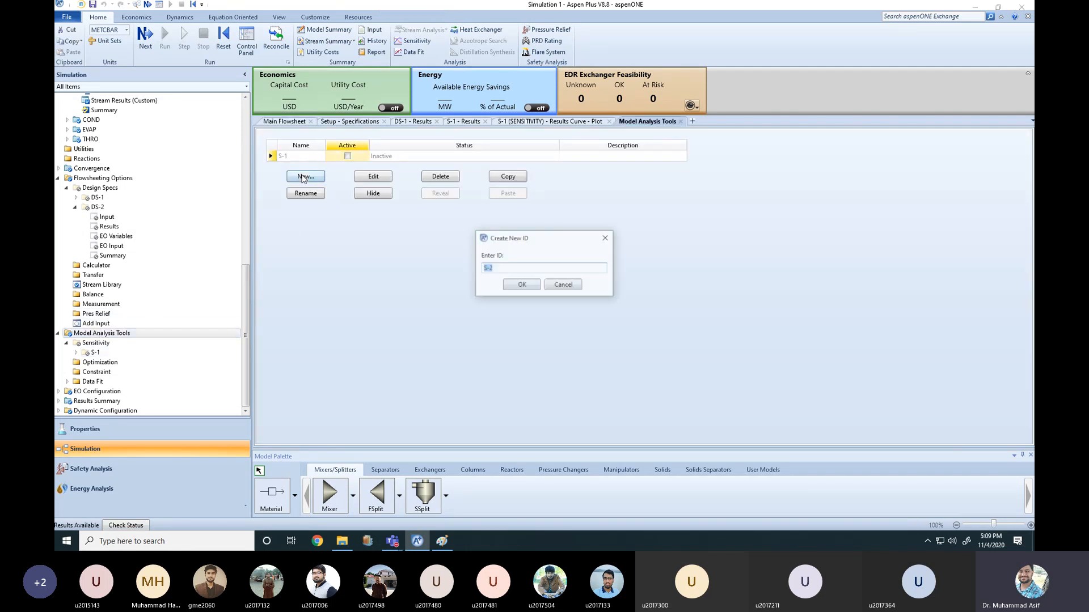
pyautogui.click(522, 285)
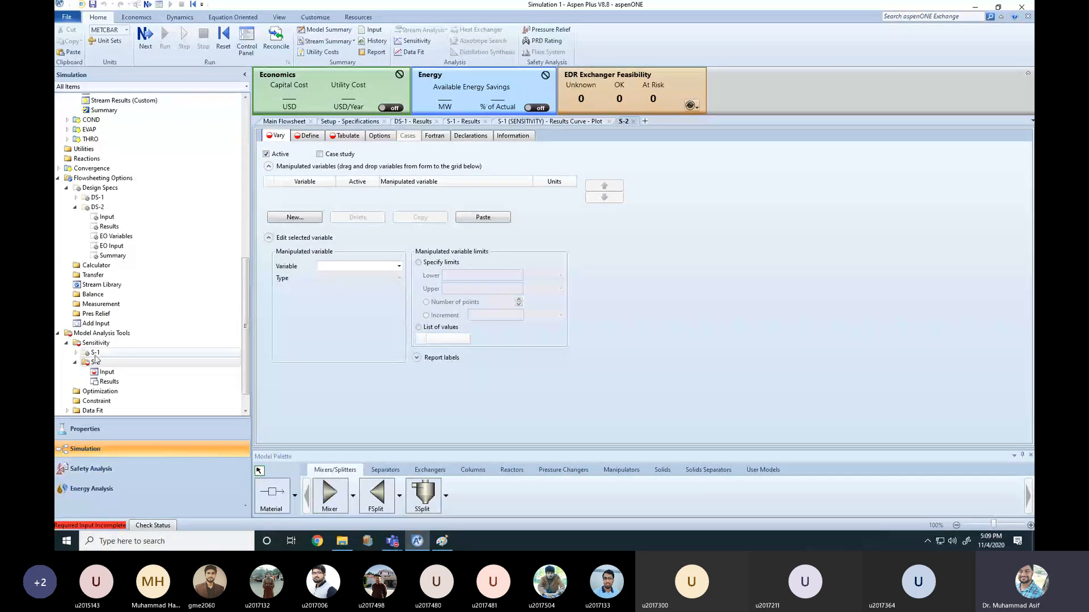
# - Add manipulated variable 1 to S-2 with the type Stream-Var
pyautogui.click(398, 266)
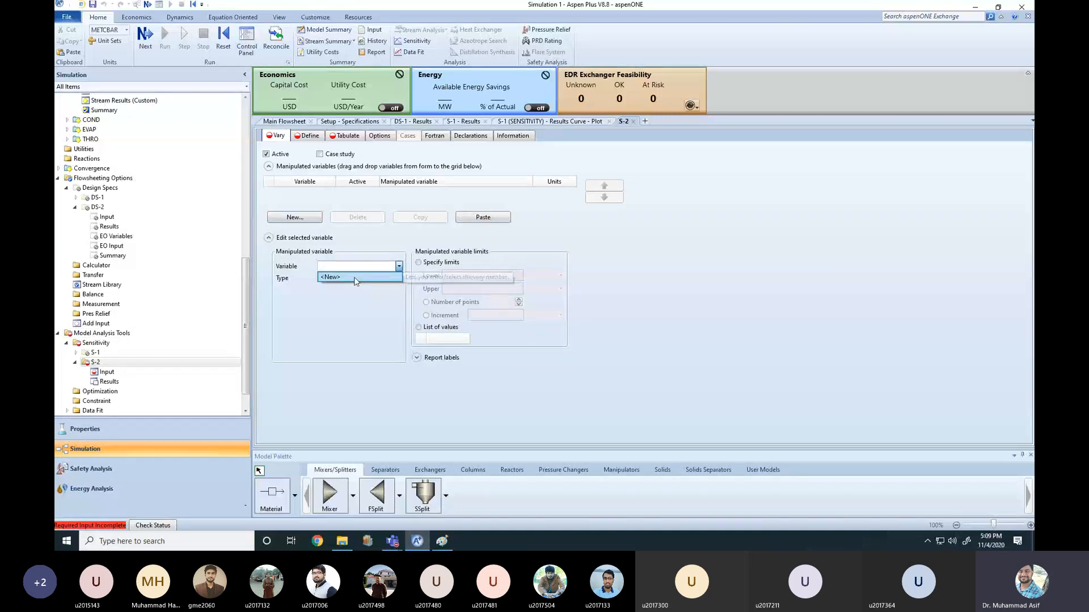
pyautogui.click(384, 276)
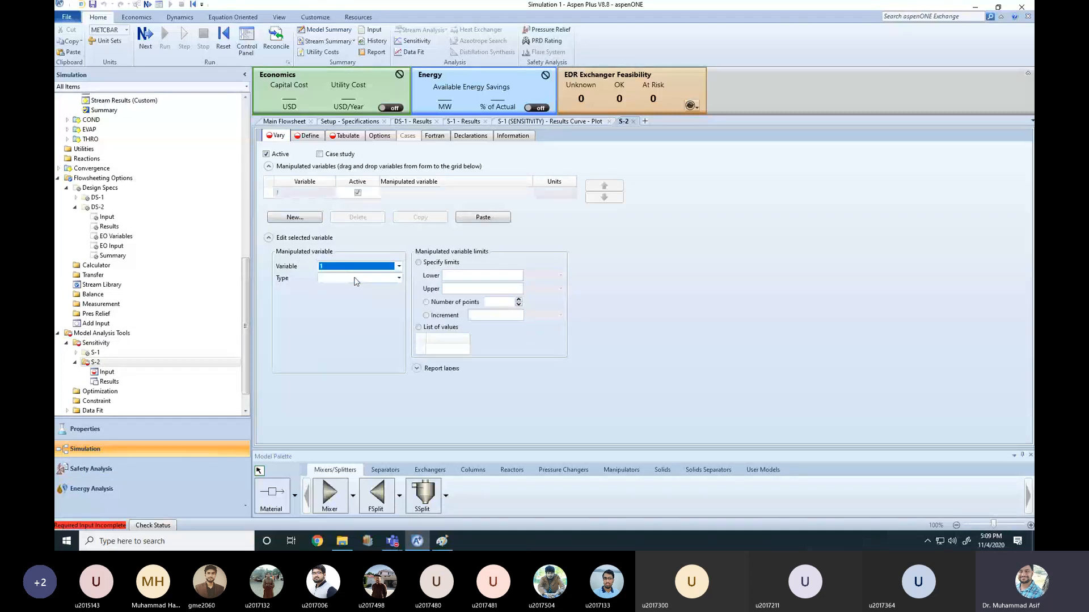
pyautogui.click(399, 278)
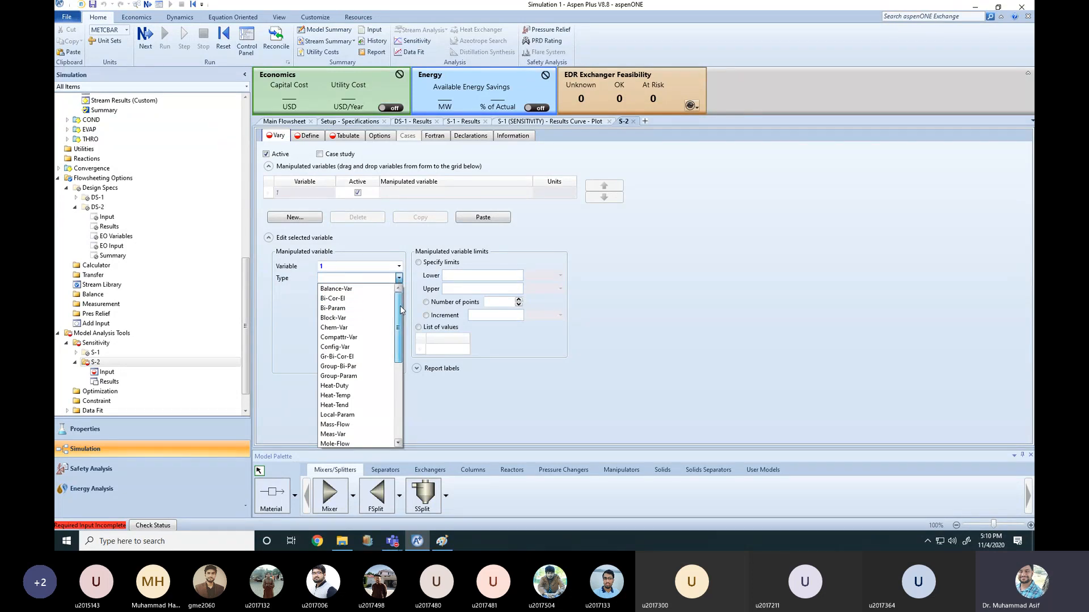
pyautogui.moveTo(400, 309); pyautogui.dragTo(406, 371)
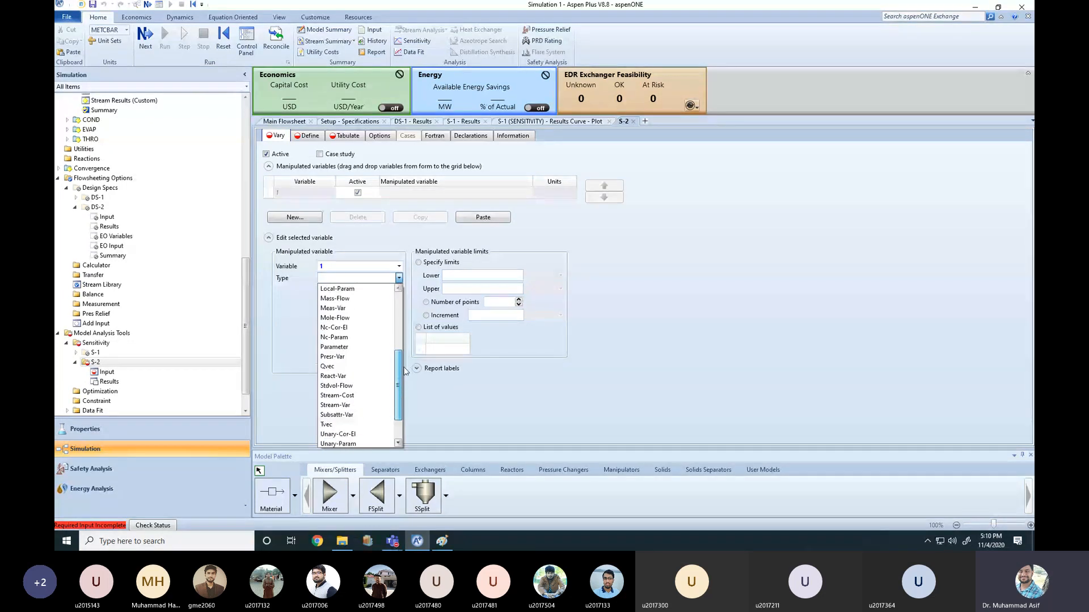
pyautogui.click(335, 406)
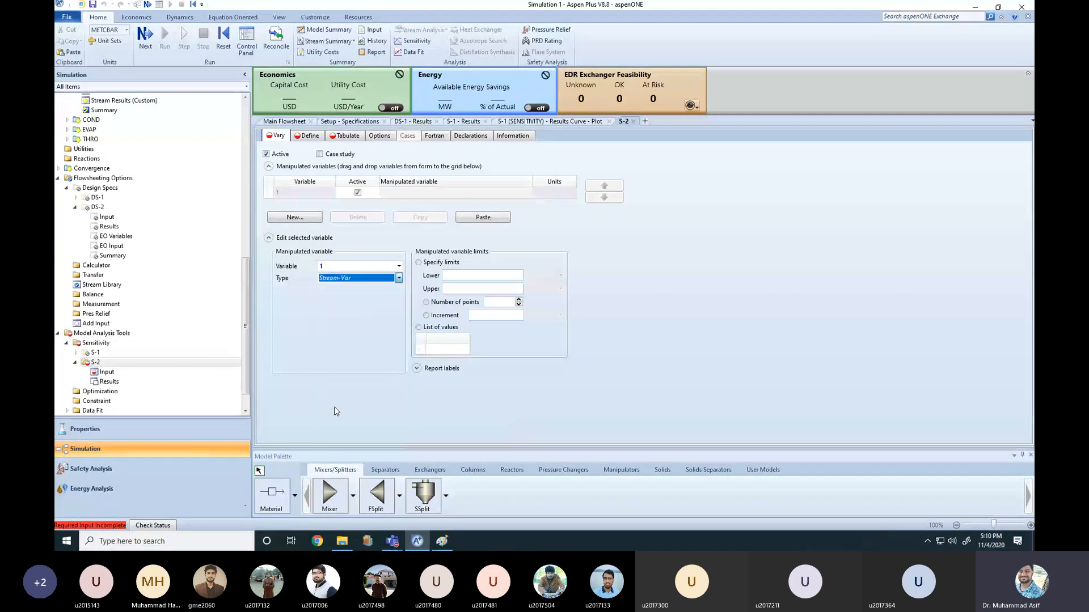
# - Check the stream numbering on the flowsheet and set manipulated variable 1 to the TEMP of stream 3
pyautogui.click(398, 289)
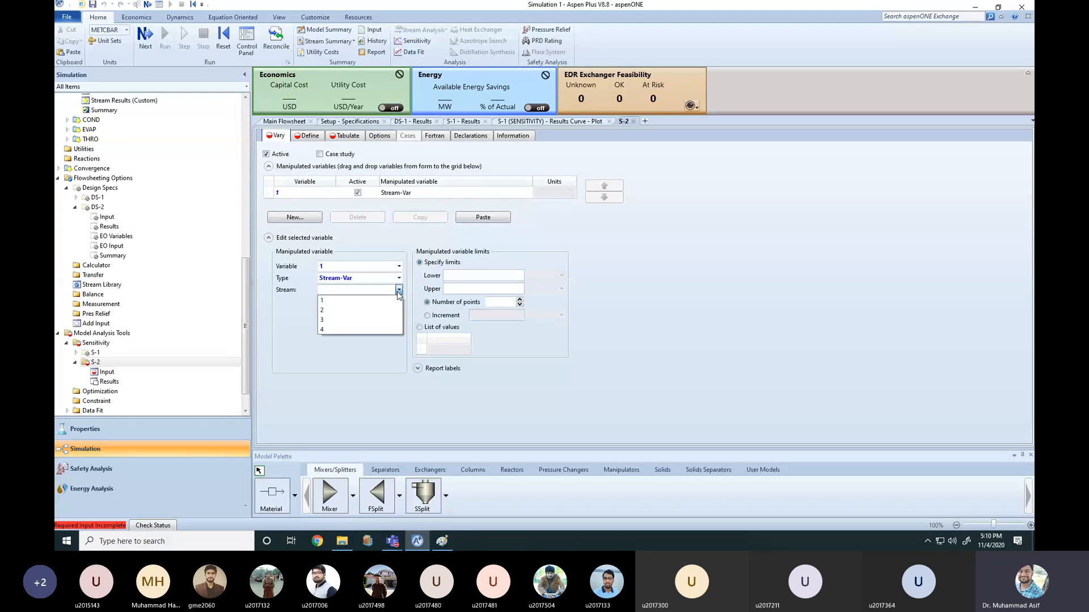
pyautogui.click(681, 278)
pyautogui.click(283, 121)
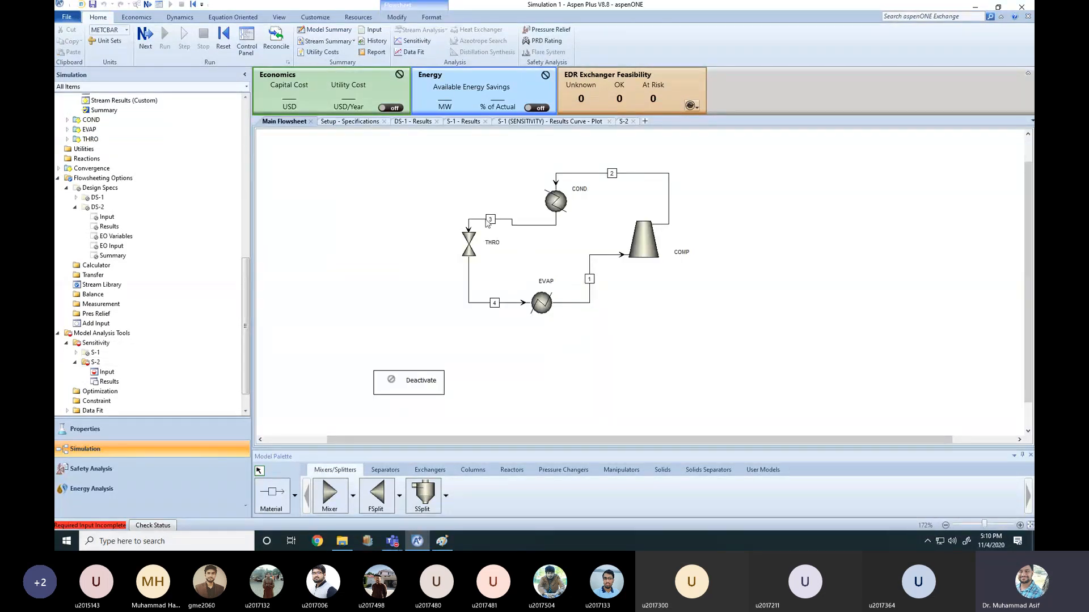
pyautogui.click(624, 123)
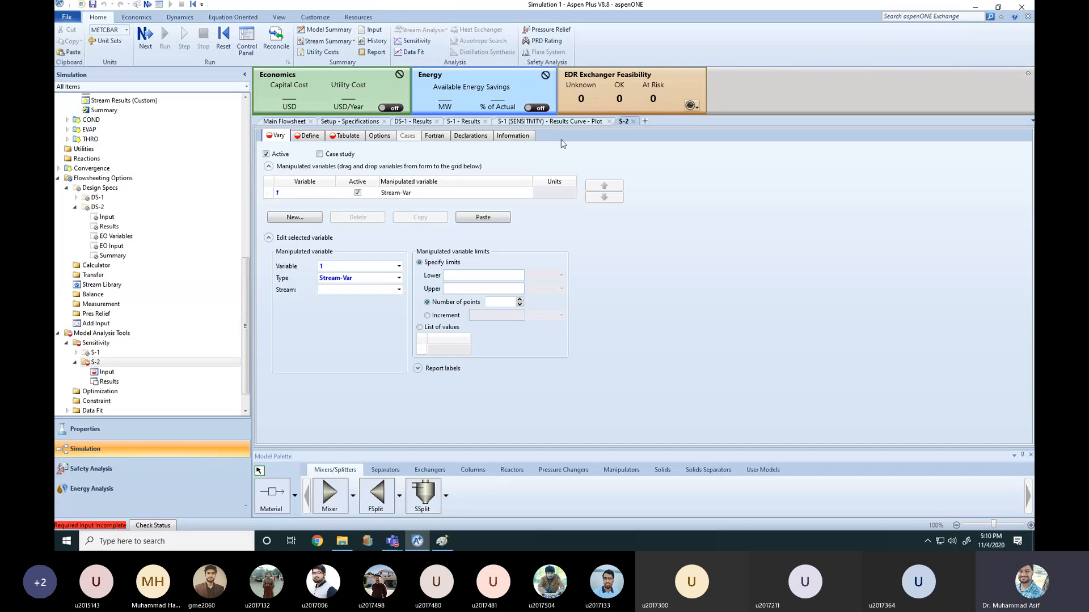
pyautogui.click(398, 290)
pyautogui.click(334, 319)
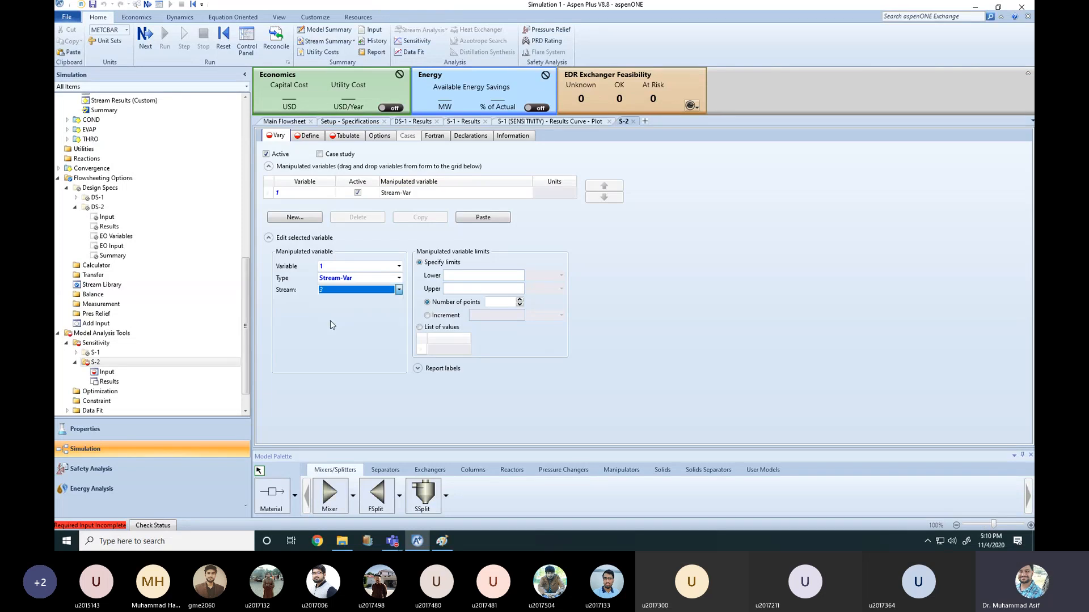
pyautogui.click(384, 313)
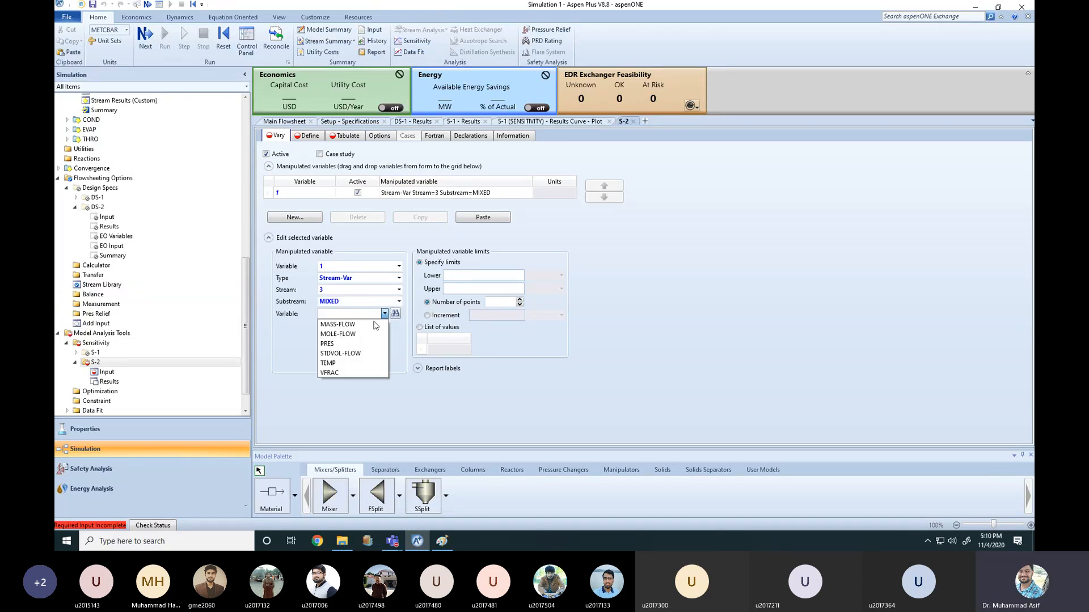
pyautogui.click(328, 364)
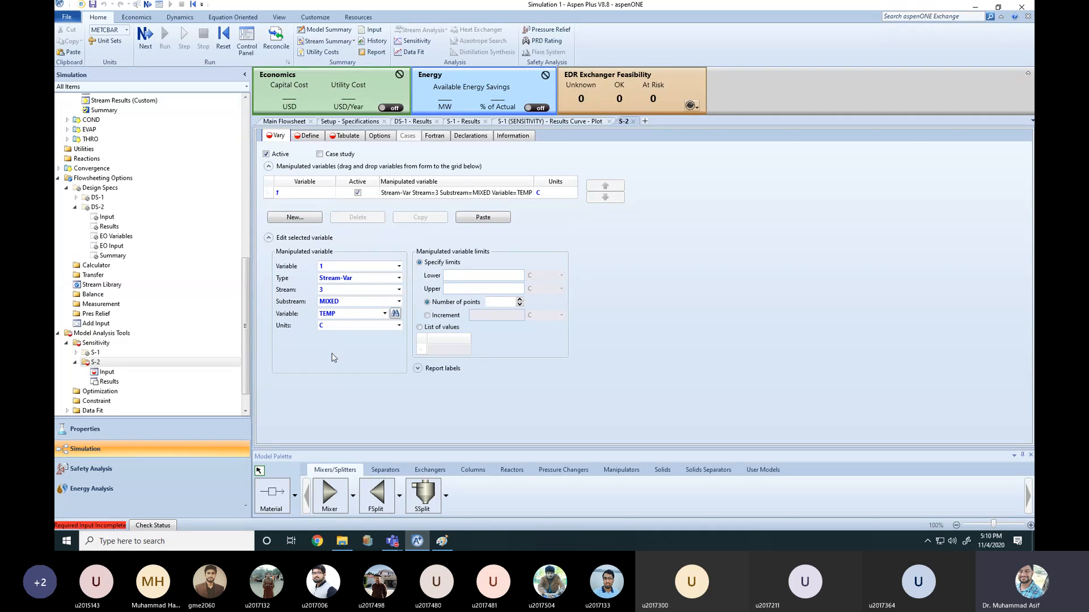
# - Add manipulated variable 2 to S-2 with the type Block-Var
pyautogui.click(292, 217)
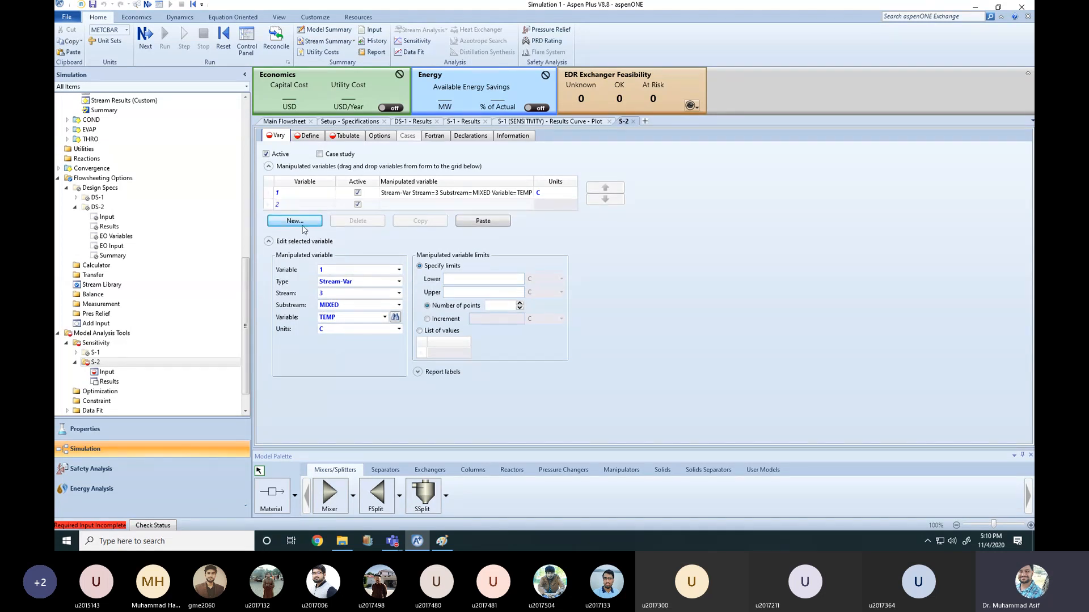
pyautogui.click(399, 271)
pyautogui.click(390, 290)
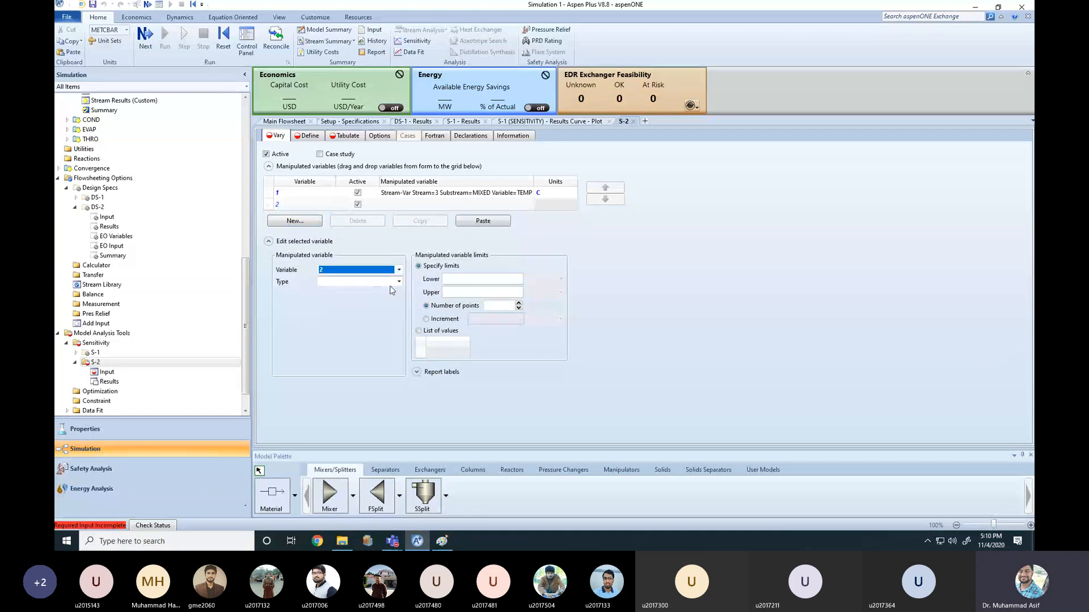
pyautogui.click(399, 282)
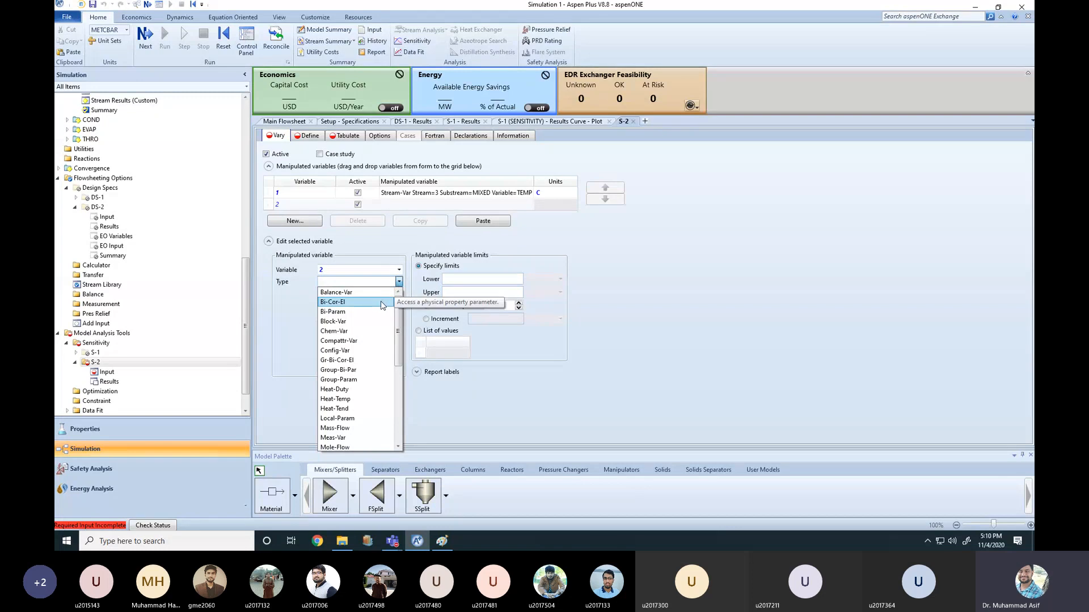
pyautogui.click(340, 321)
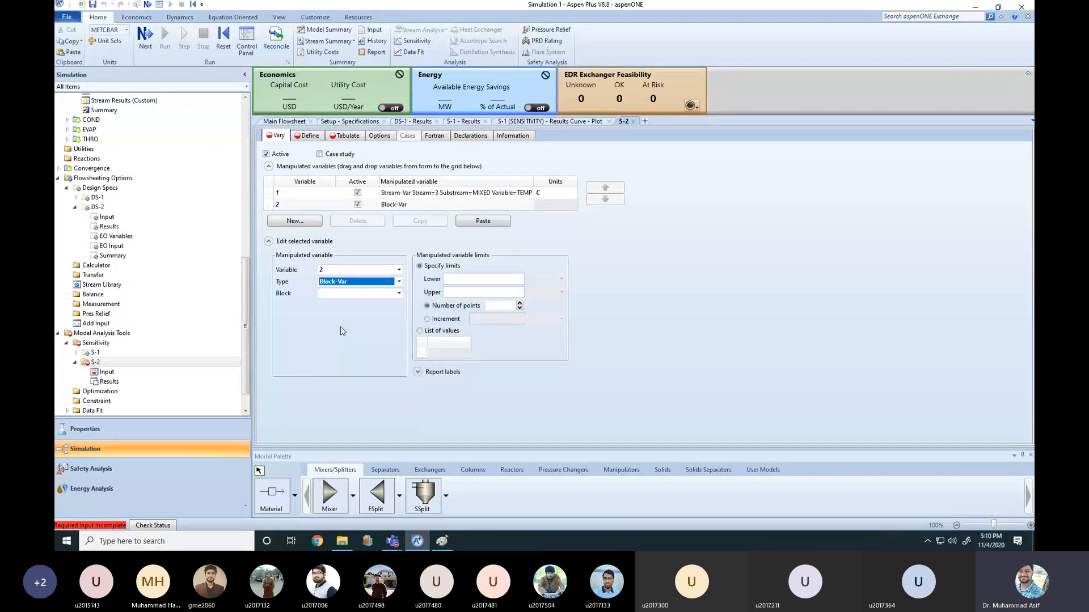
# - Set manipulated variable 2 to the PRES of block COMP, varied from 10 to 20 bar in increments of 1 bar
pyautogui.click(399, 293)
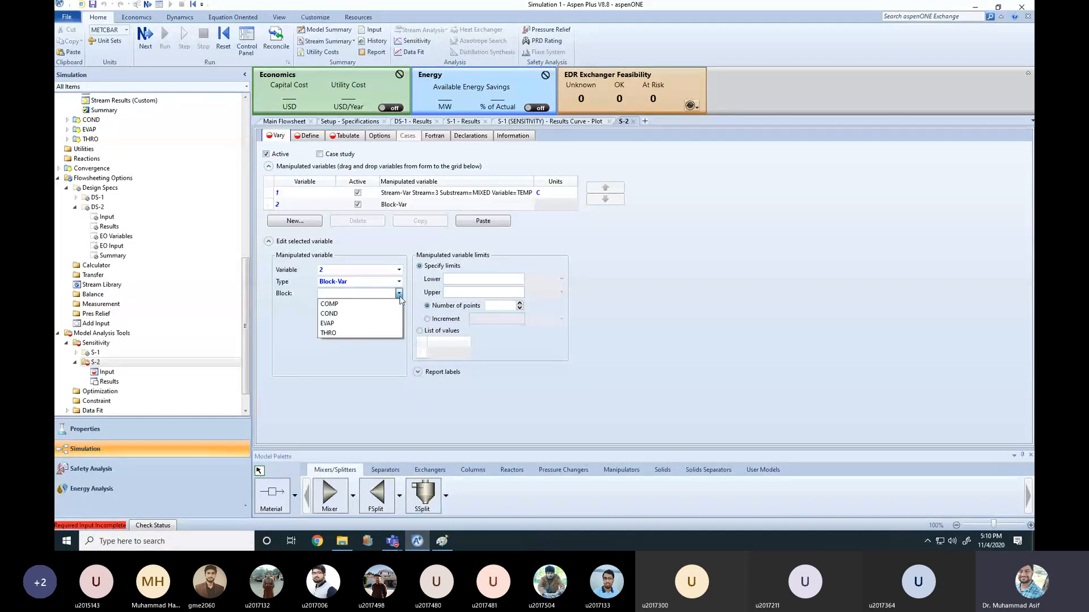
pyautogui.click(330, 304)
pyautogui.click(384, 305)
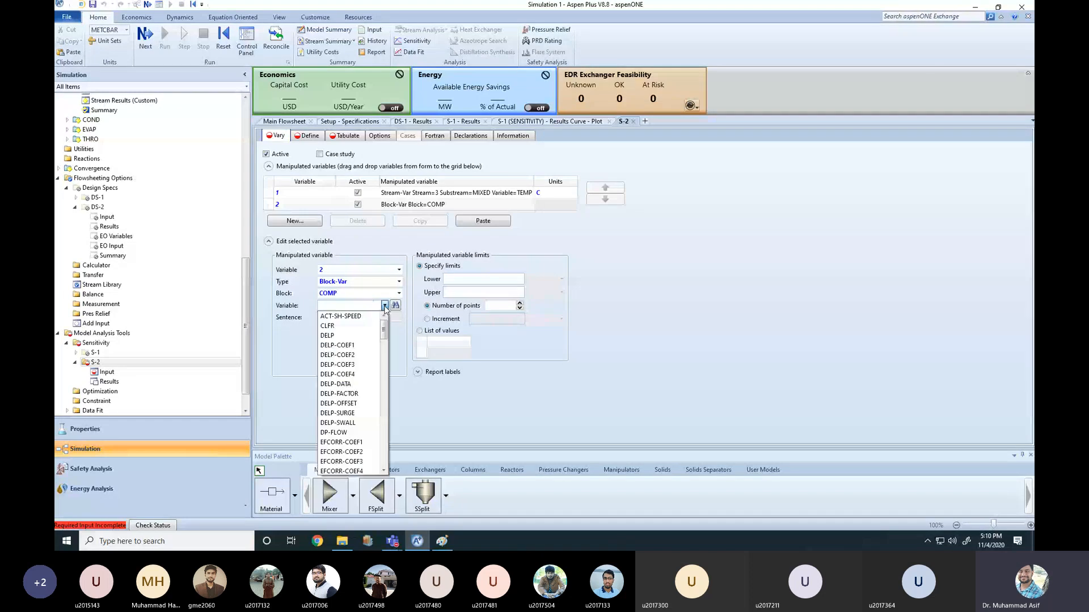
pyautogui.moveTo(383, 338); pyautogui.dragTo(345, 438)
pyautogui.click(332, 434)
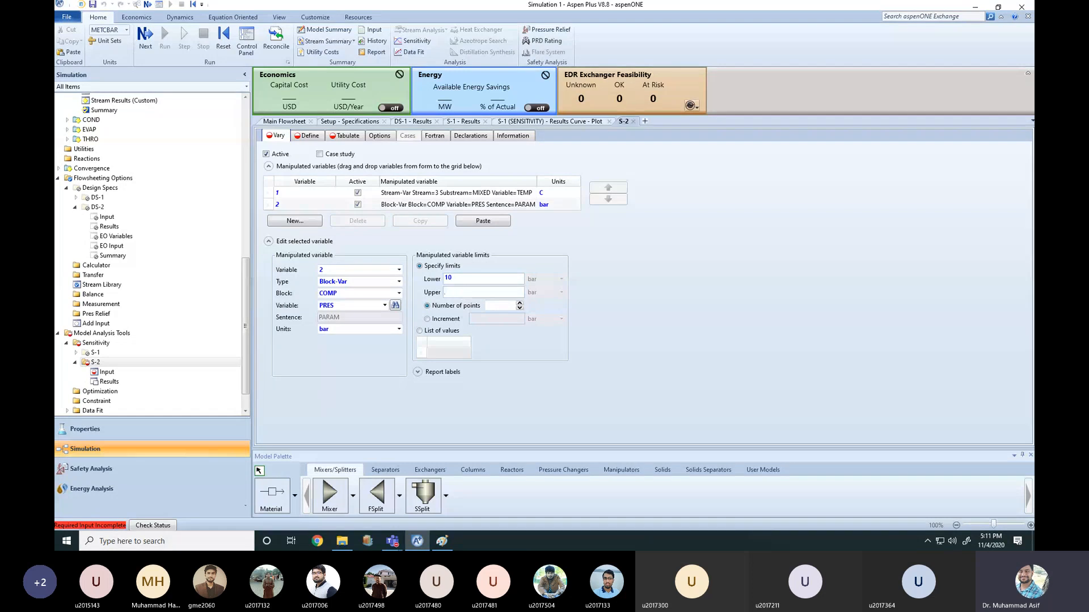
pyautogui.click(427, 319)
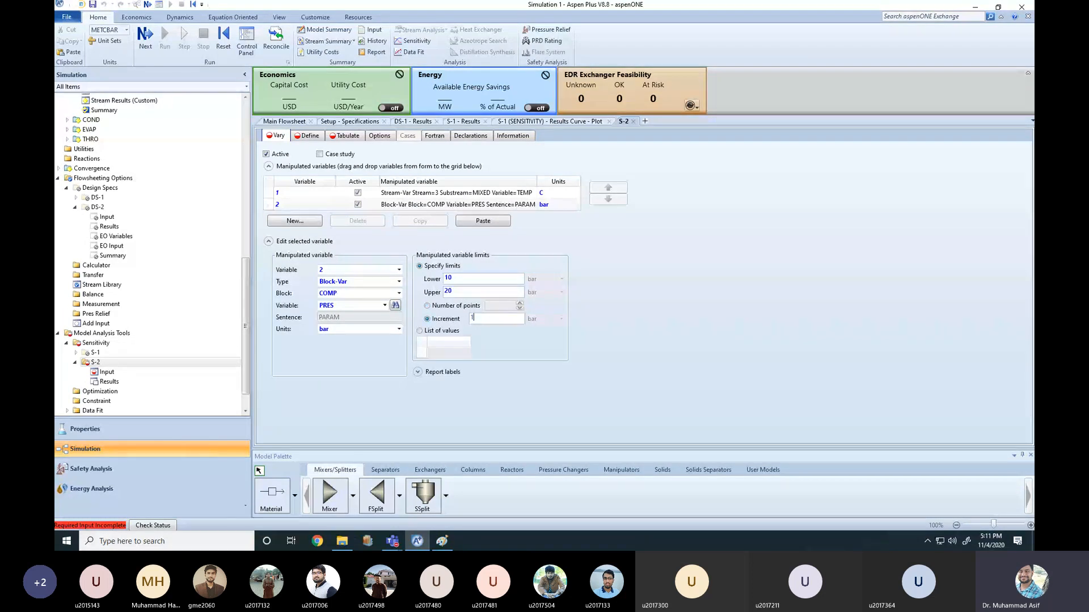
pyautogui.click(640, 340)
# - Delete the stream 3 TEMP manipulated variable from S-2
pyautogui.click(305, 136)
pyautogui.click(276, 136)
pyautogui.click(310, 193)
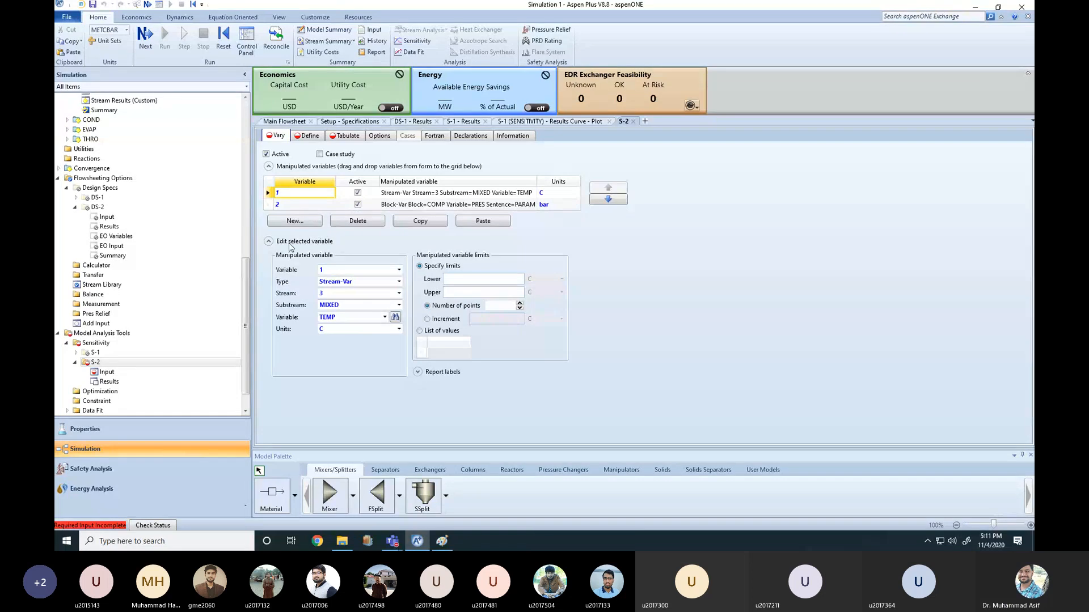
pyautogui.click(269, 194)
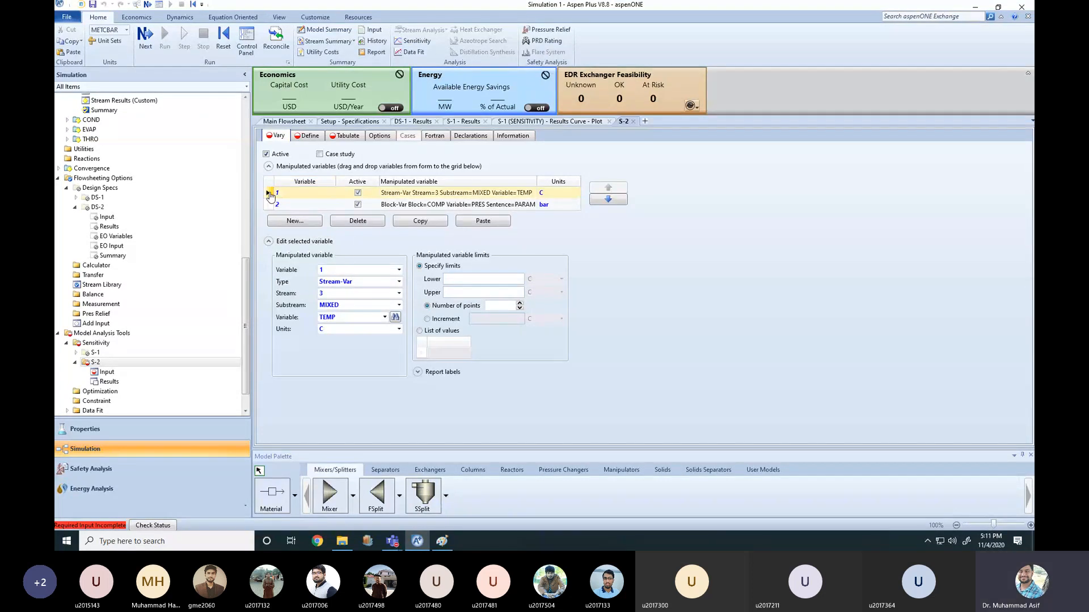
pyautogui.rightClick(270, 194)
pyautogui.click(311, 233)
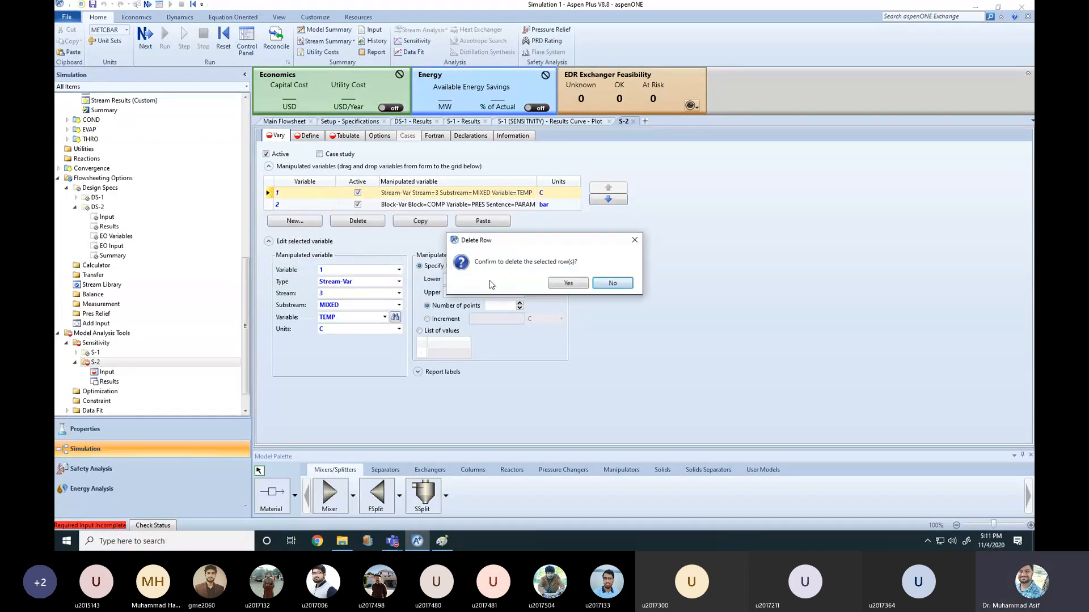
pyautogui.click(567, 283)
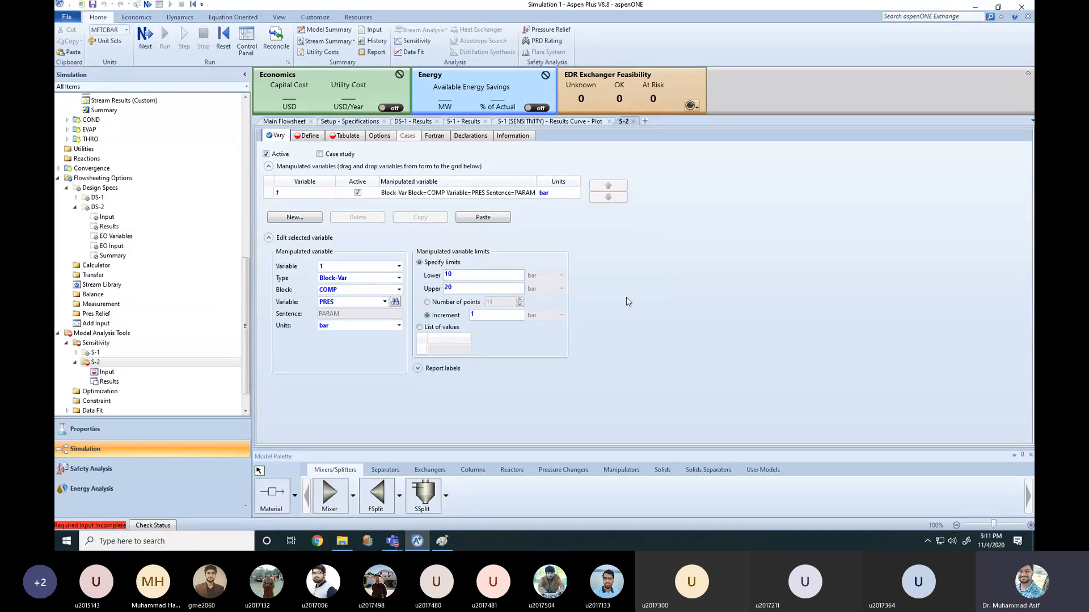
# - Create a sampled variable named T3 in the S-2 definitions
pyautogui.click(309, 137)
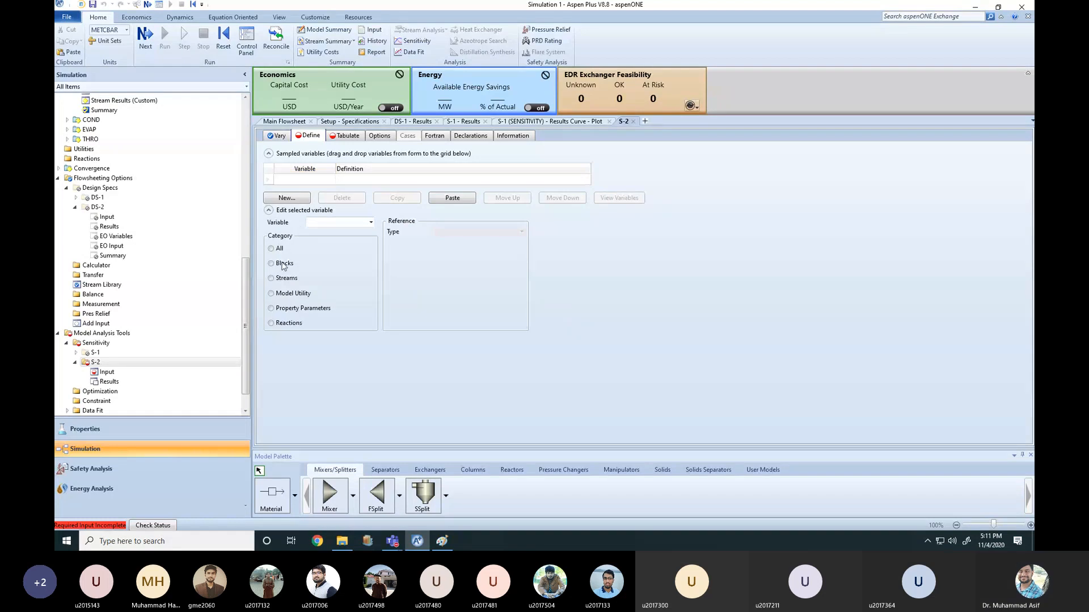
pyautogui.click(277, 136)
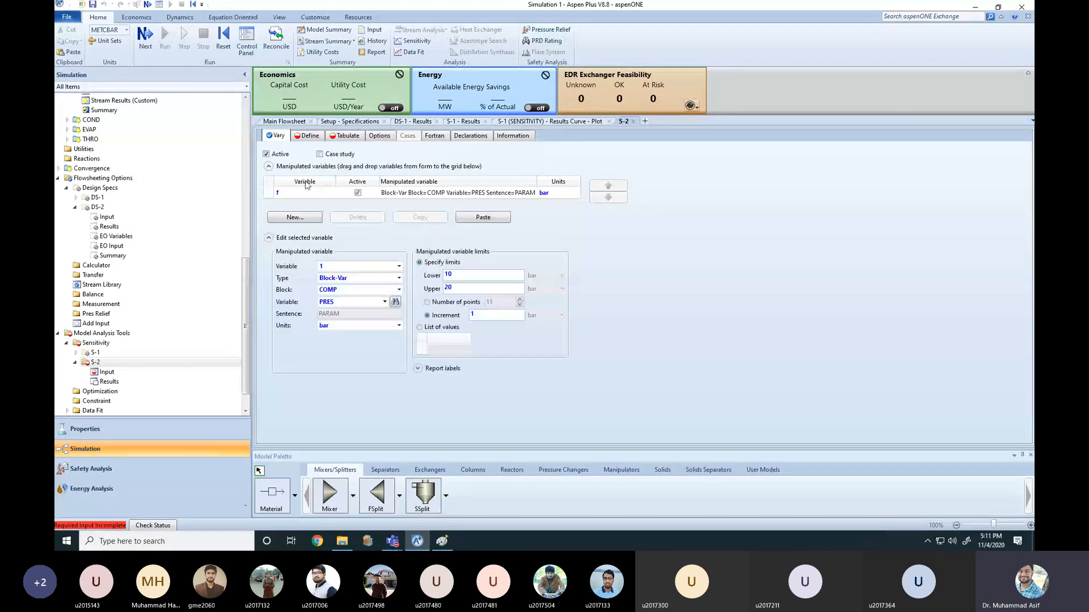
pyautogui.click(309, 139)
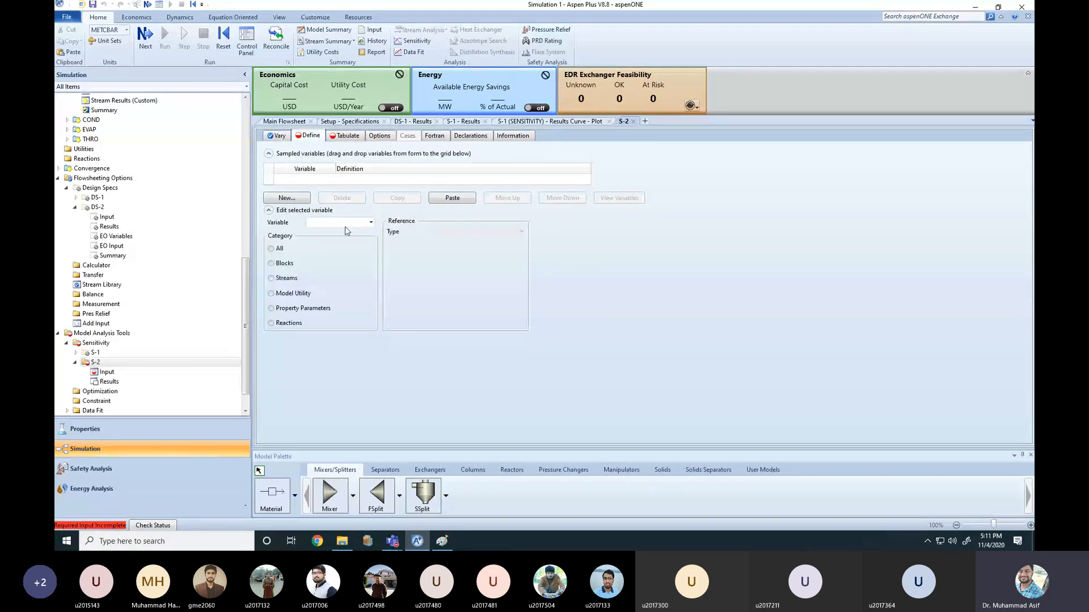
pyautogui.click(371, 223)
pyautogui.click(344, 232)
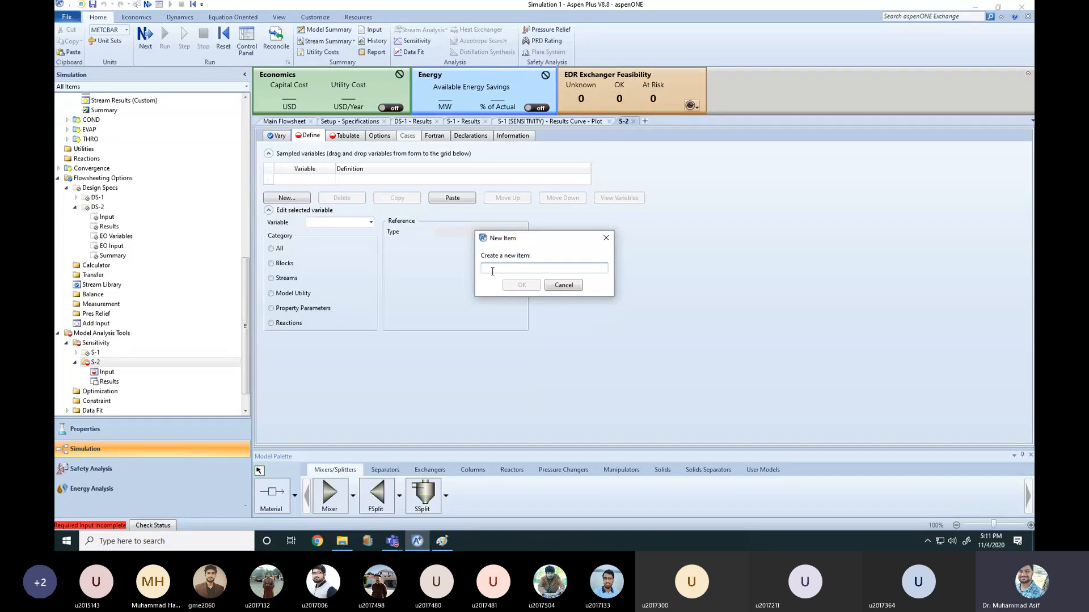
pyautogui.write('T3')
pyautogui.click(515, 285)
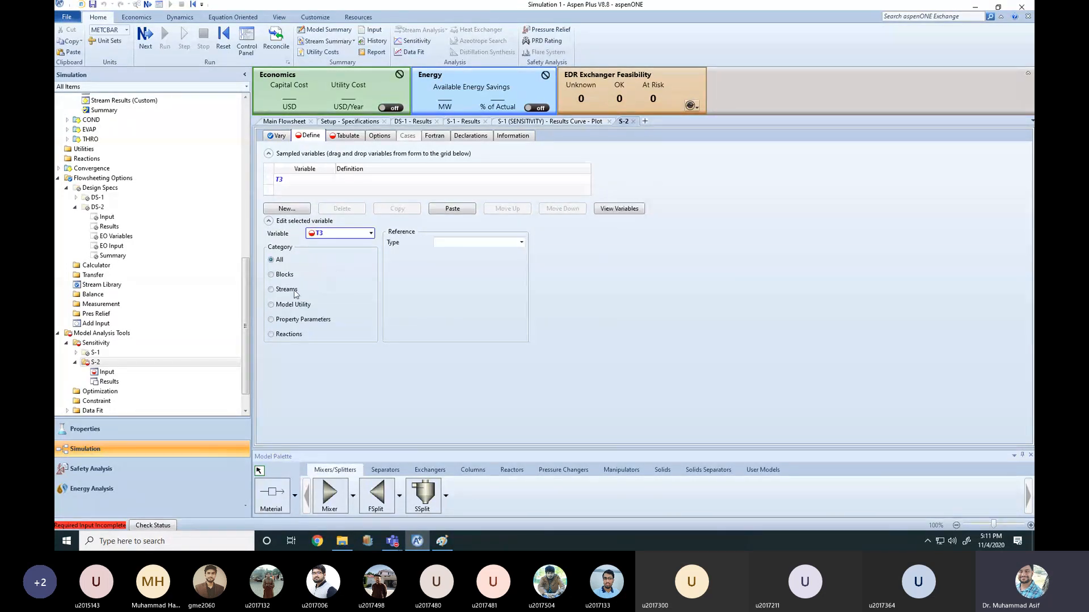
# - Define T3 in the Streams category as a Stream-Var for the TEMP of stream 3
pyautogui.click(272, 290)
pyautogui.click(521, 242)
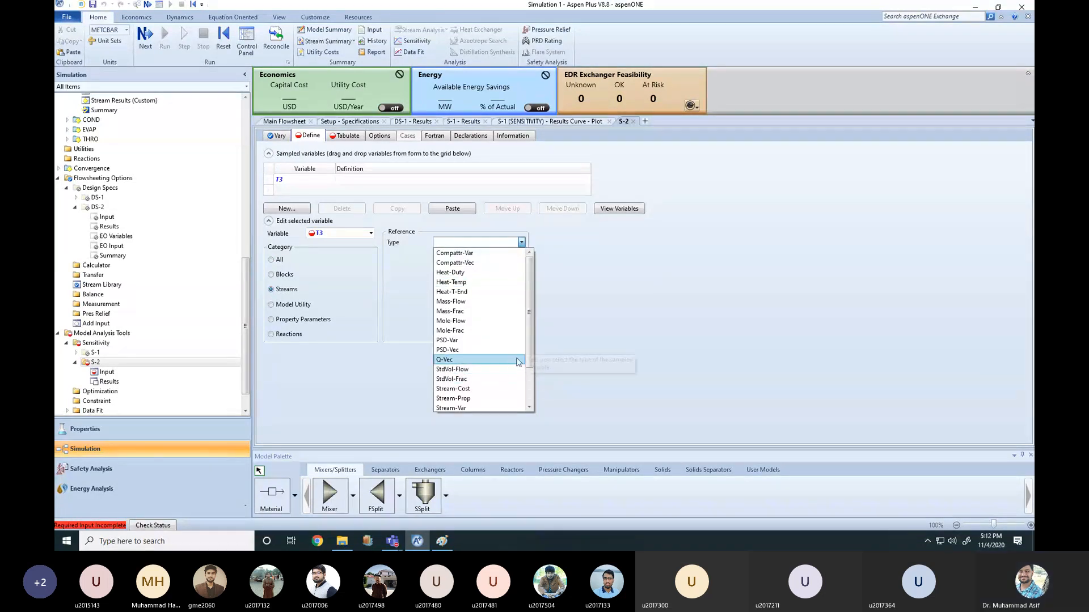
pyautogui.scroll(-2, 466, 408)
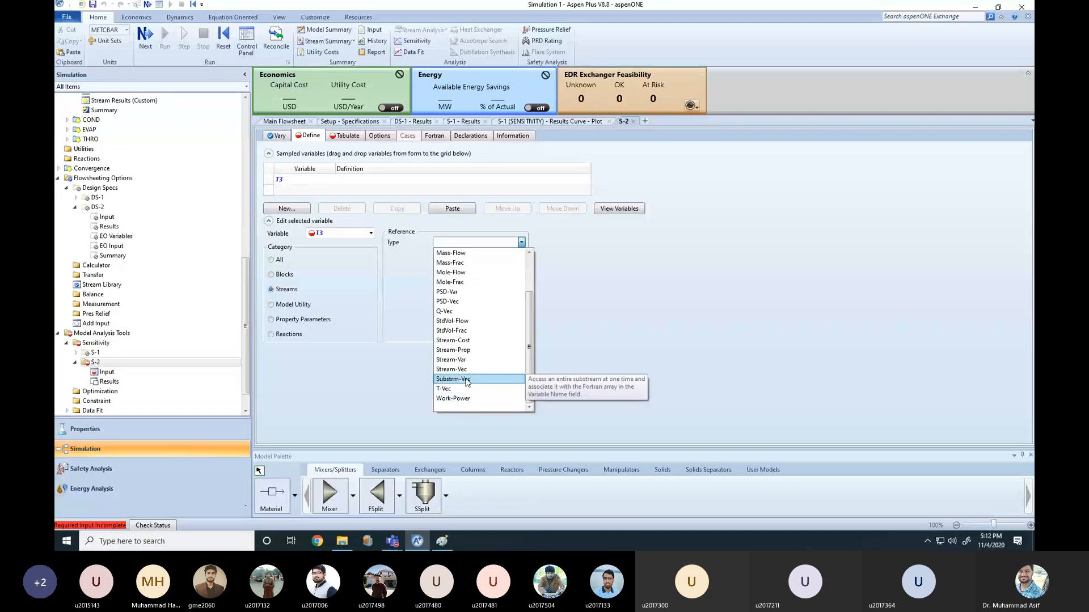
pyautogui.click(454, 359)
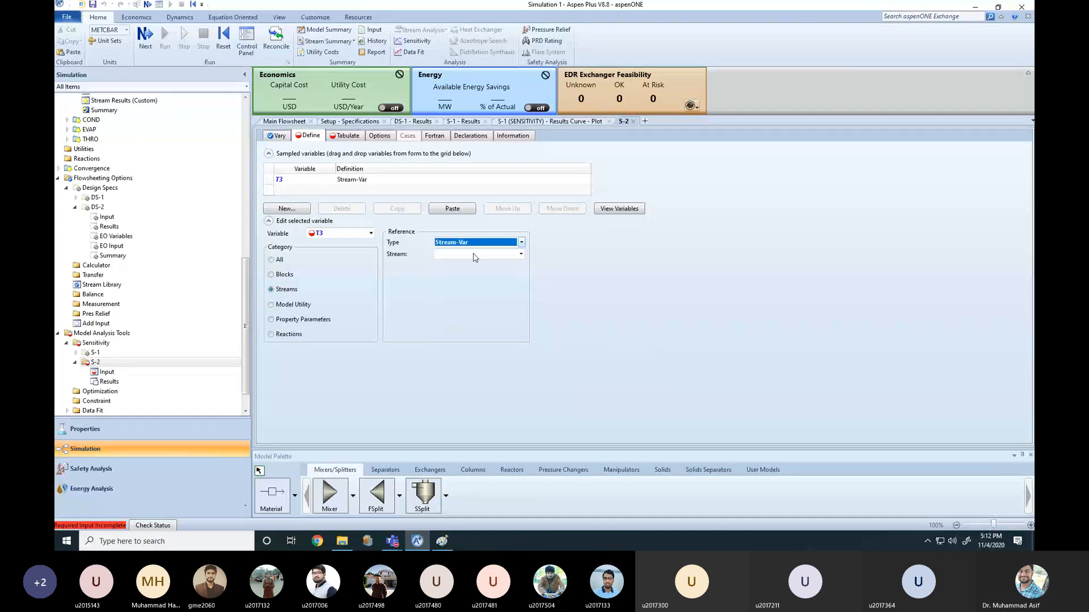
pyautogui.click(521, 254)
pyautogui.click(441, 284)
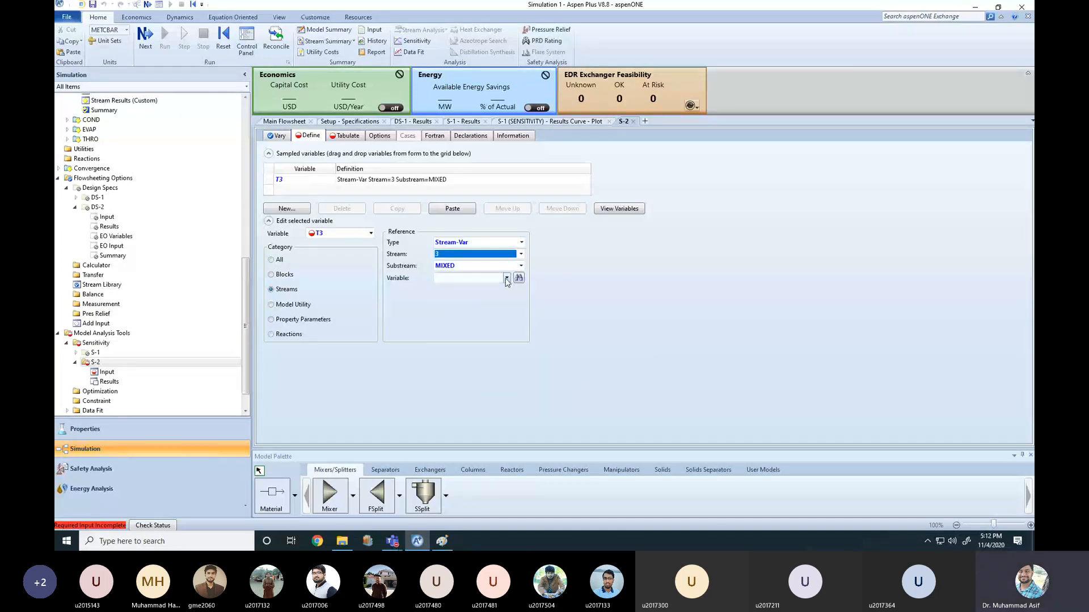
pyautogui.click(507, 278)
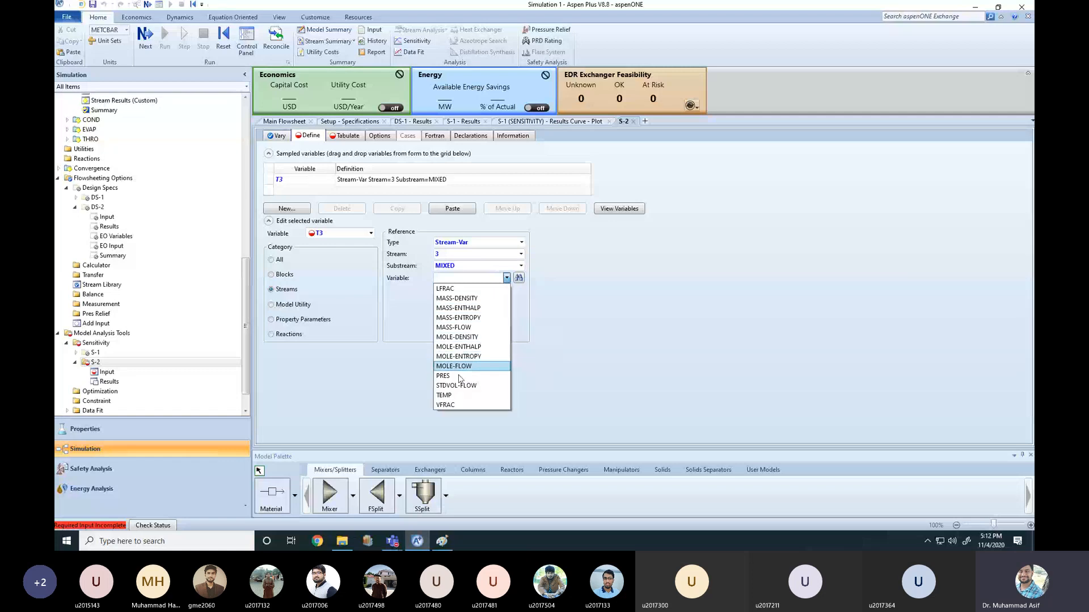
pyautogui.click(448, 396)
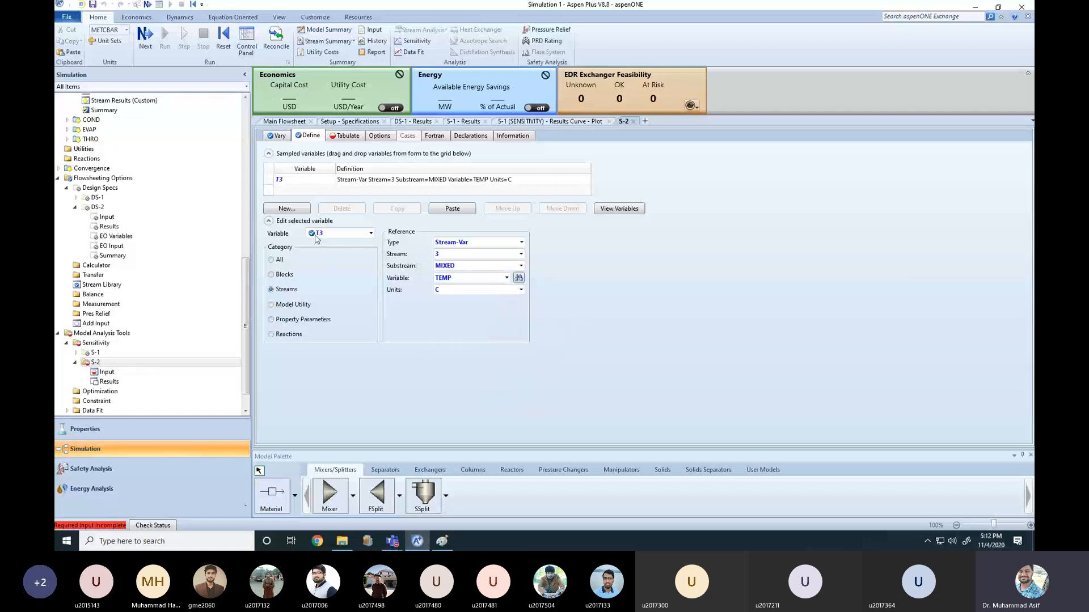
# - Create a second sampled variable named P and select it for editing
pyautogui.click(294, 213)
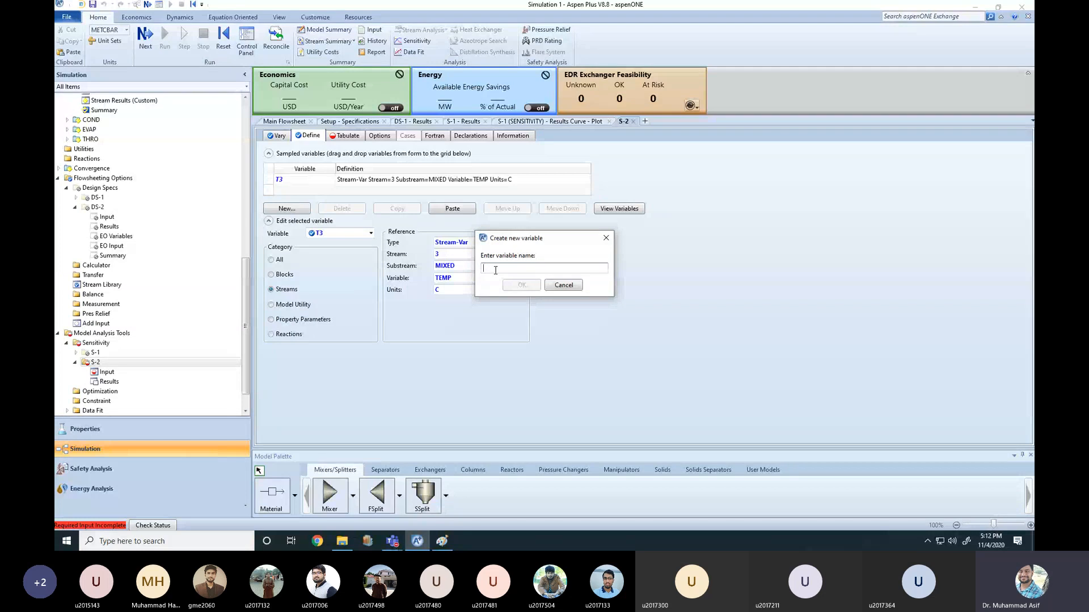
pyautogui.write('p')
pyautogui.click(523, 286)
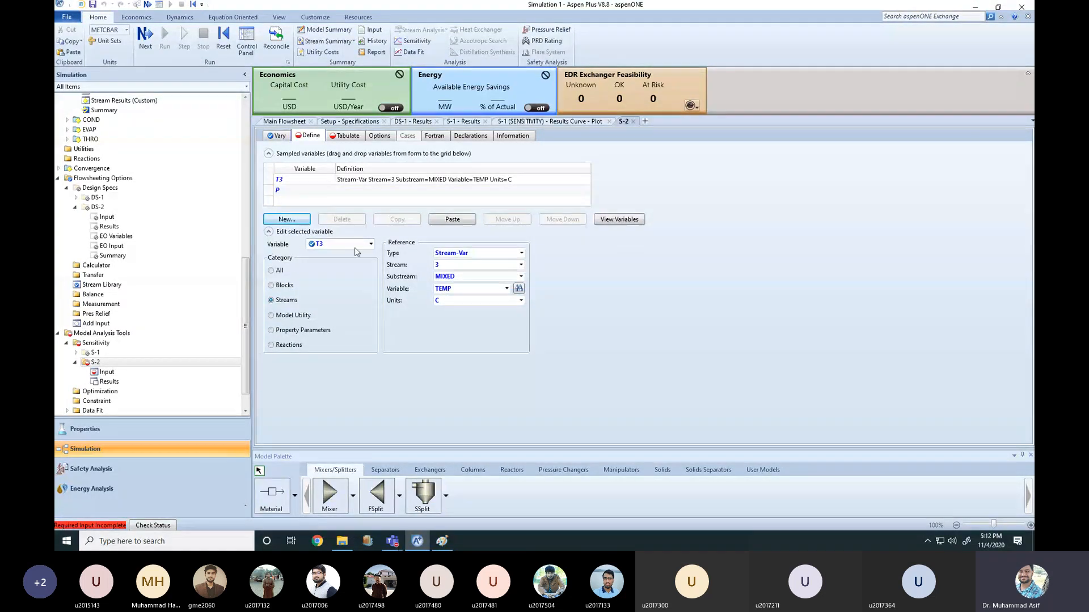
pyautogui.click(371, 244)
pyautogui.click(324, 265)
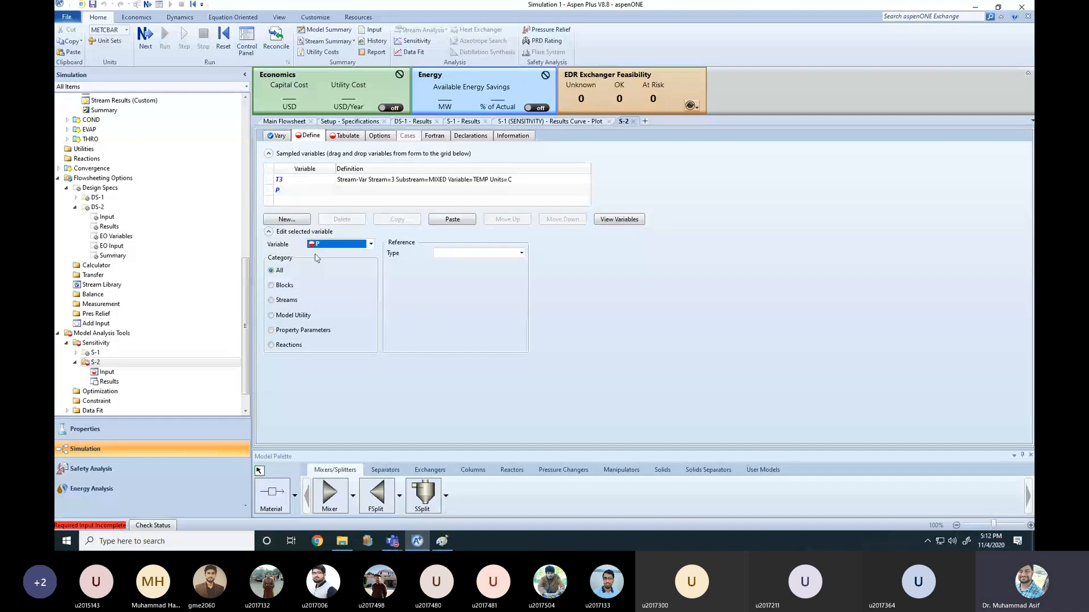
# - Define P in the Blocks category as a Block-Var for the PRES of block COMP
pyautogui.click(271, 286)
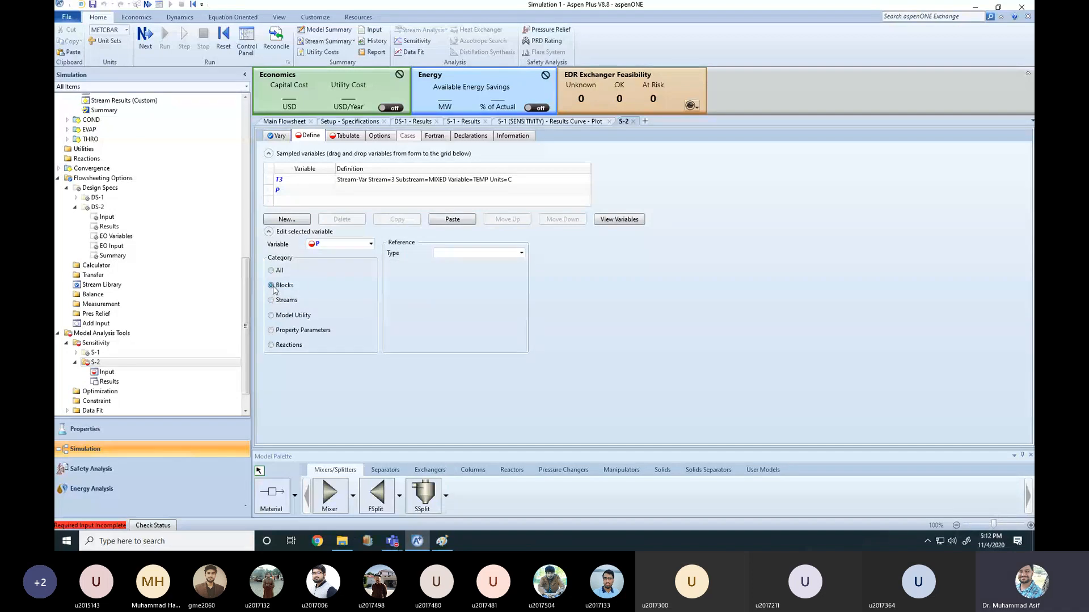
pyautogui.click(521, 252)
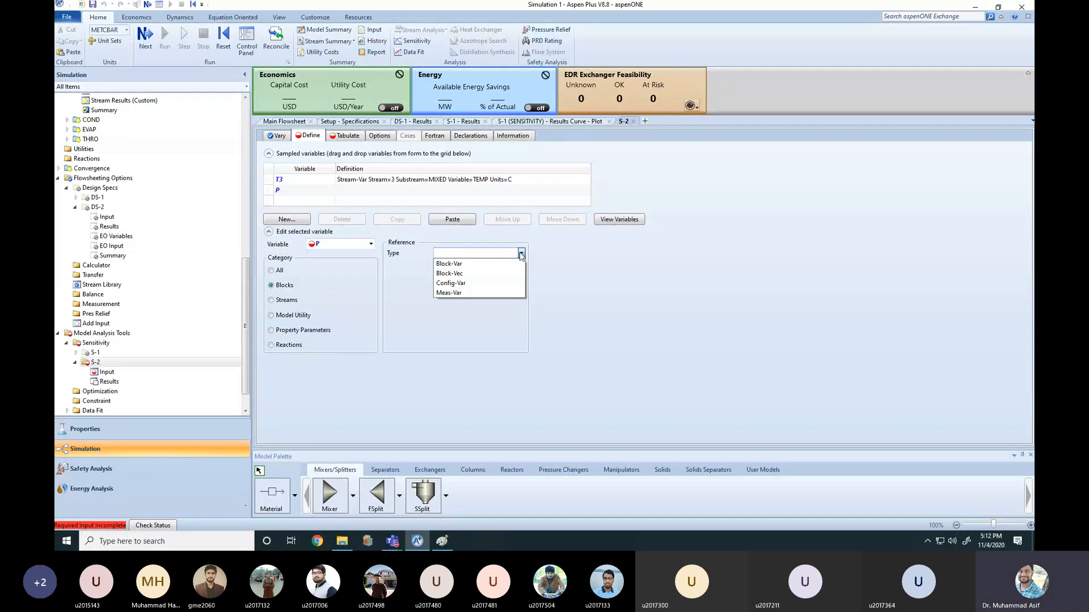
pyautogui.click(457, 264)
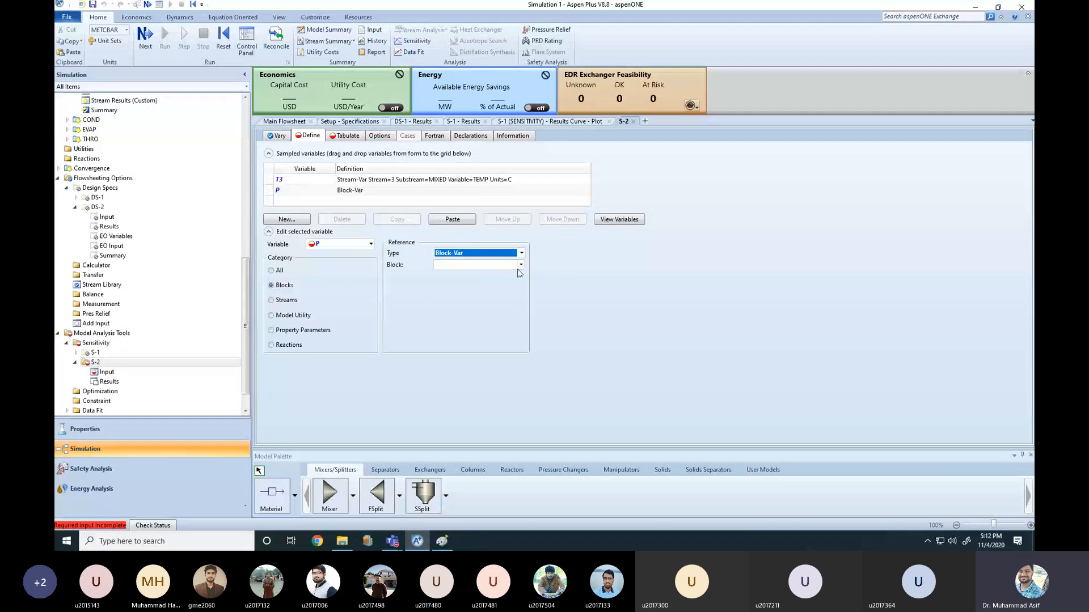
pyautogui.click(520, 265)
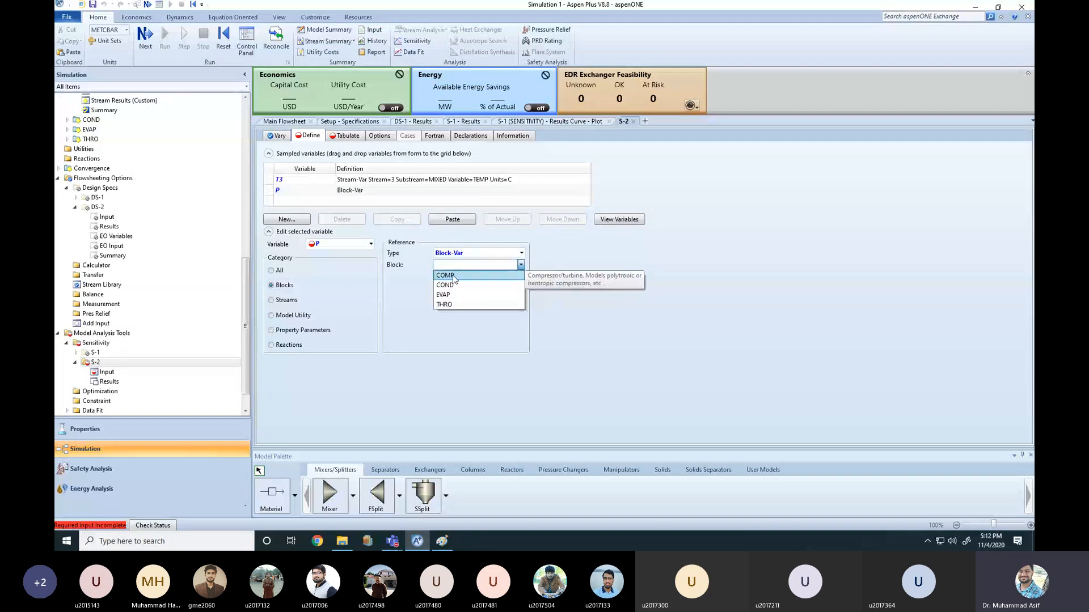
pyautogui.click(476, 275)
pyautogui.click(506, 277)
pyautogui.moveTo(506, 301); pyautogui.dragTo(504, 399)
pyautogui.click(446, 355)
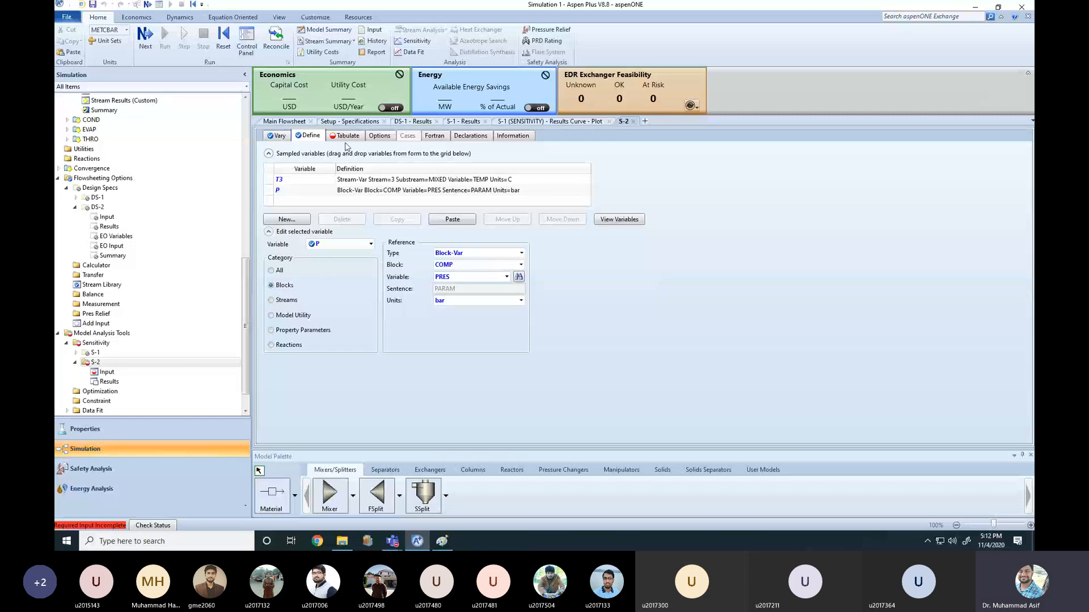
# - Fill the S-2 tabulation with the sampled variables T3 and P
pyautogui.click(346, 137)
pyautogui.click(430, 194)
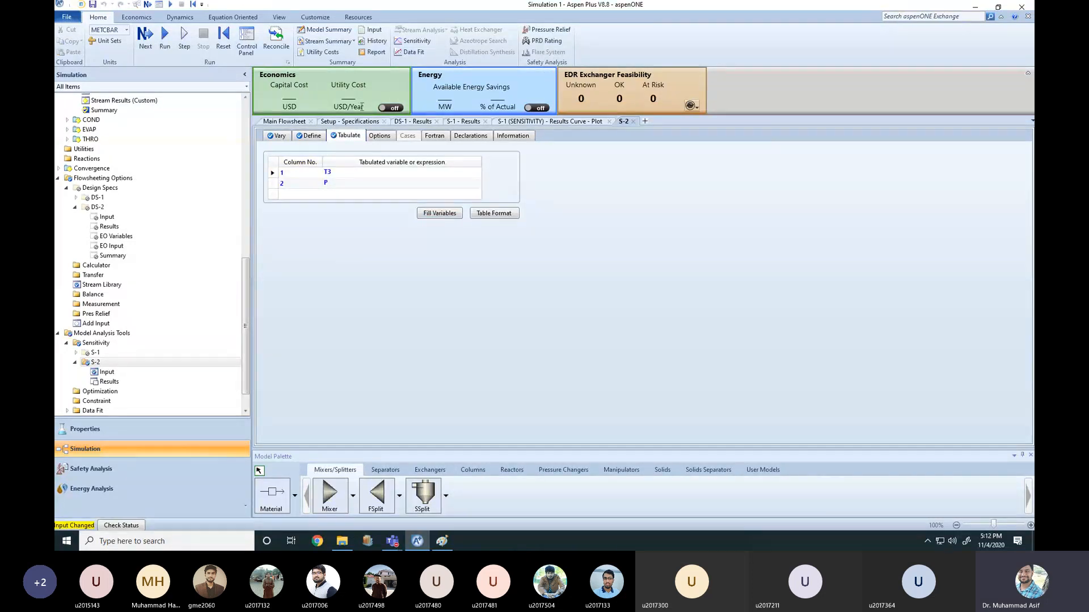
# - Reinitialize the simulation and run it with S-2 active
pyautogui.click(223, 38)
pyautogui.click(564, 294)
pyautogui.click(658, 281)
pyautogui.click(165, 38)
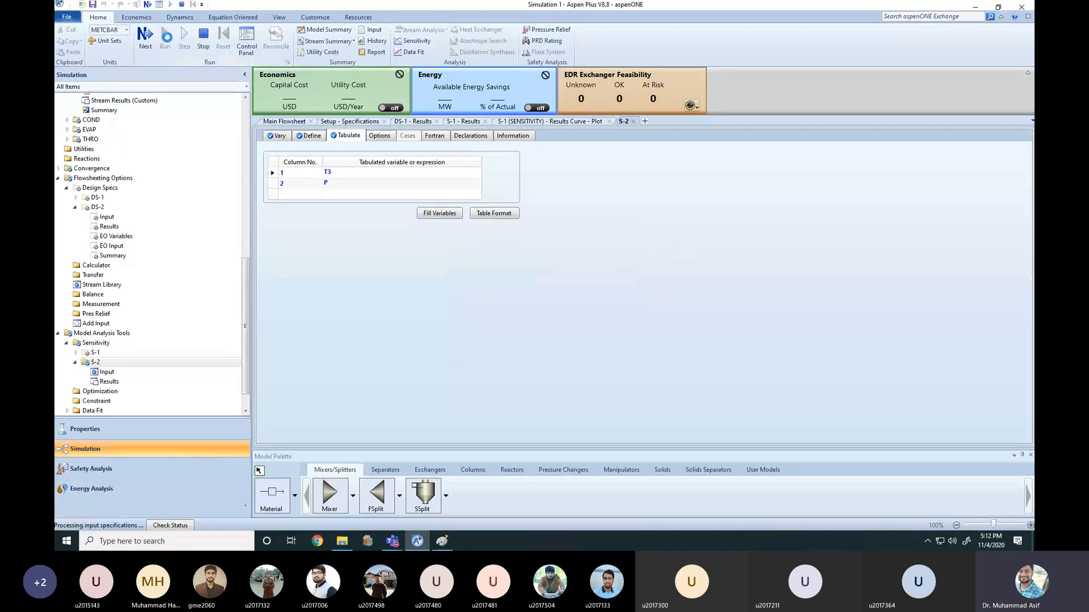
pyautogui.click(617, 211)
# - Open the S-2 results and examine how T3 varies with the COMP pressure
pyautogui.click(114, 382)
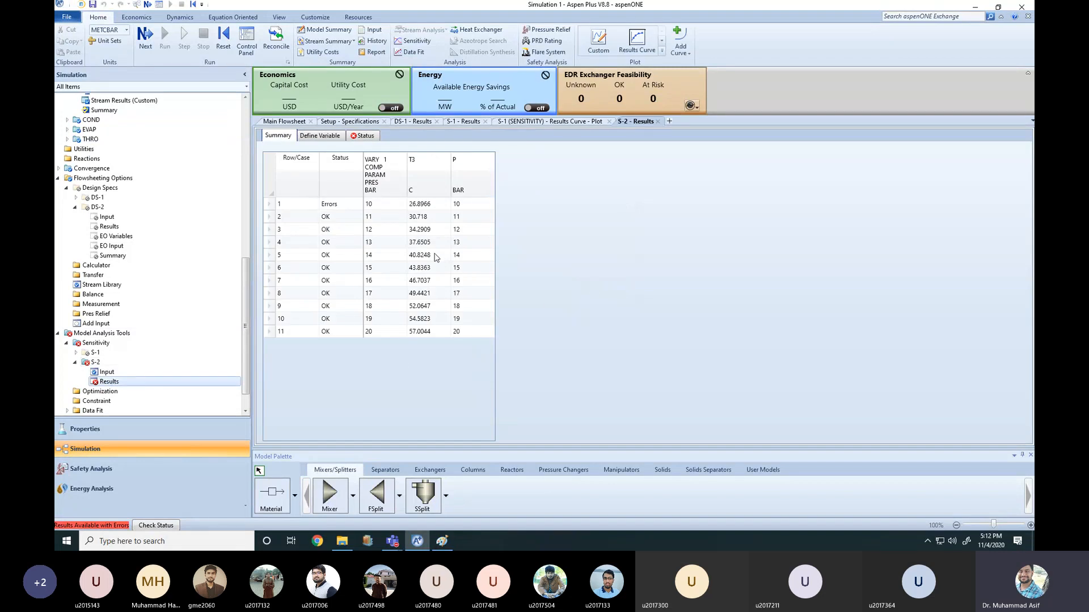
pyautogui.moveTo(369, 205); pyautogui.dragTo(460, 224)
pyautogui.click(375, 206)
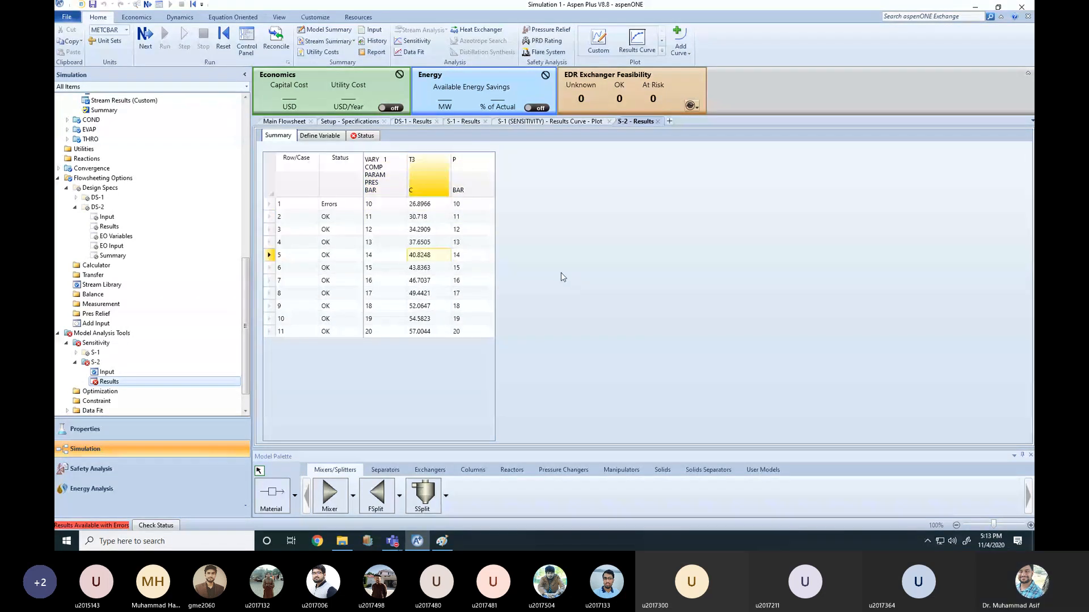
# - Plot T3 and P against the varied COMP pressure using all rows of the S-2 results
pyautogui.click(384, 195)
pyautogui.click(433, 318)
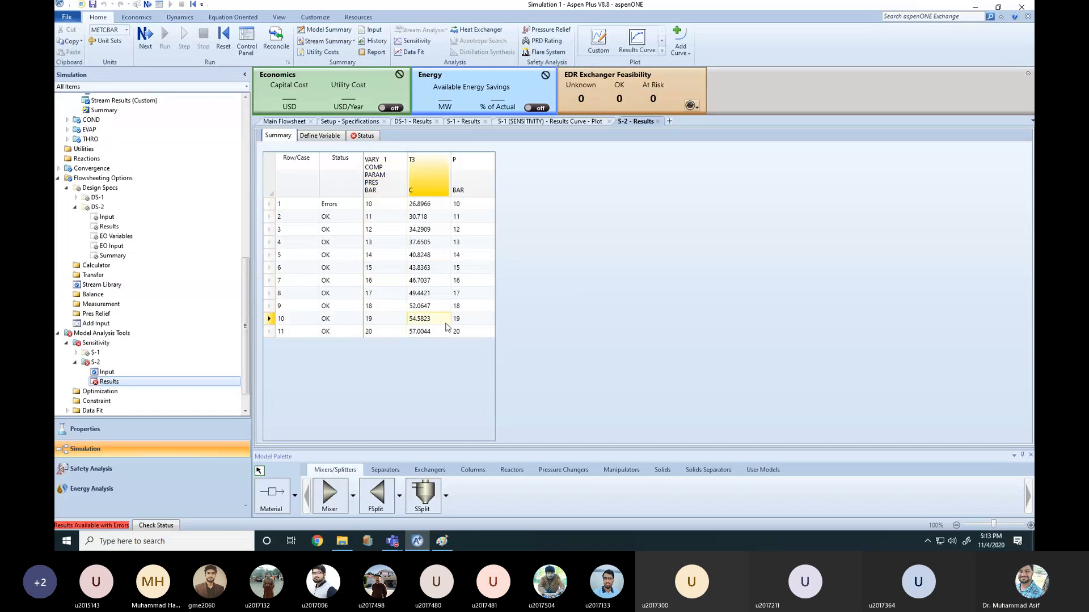
pyautogui.click(291, 178)
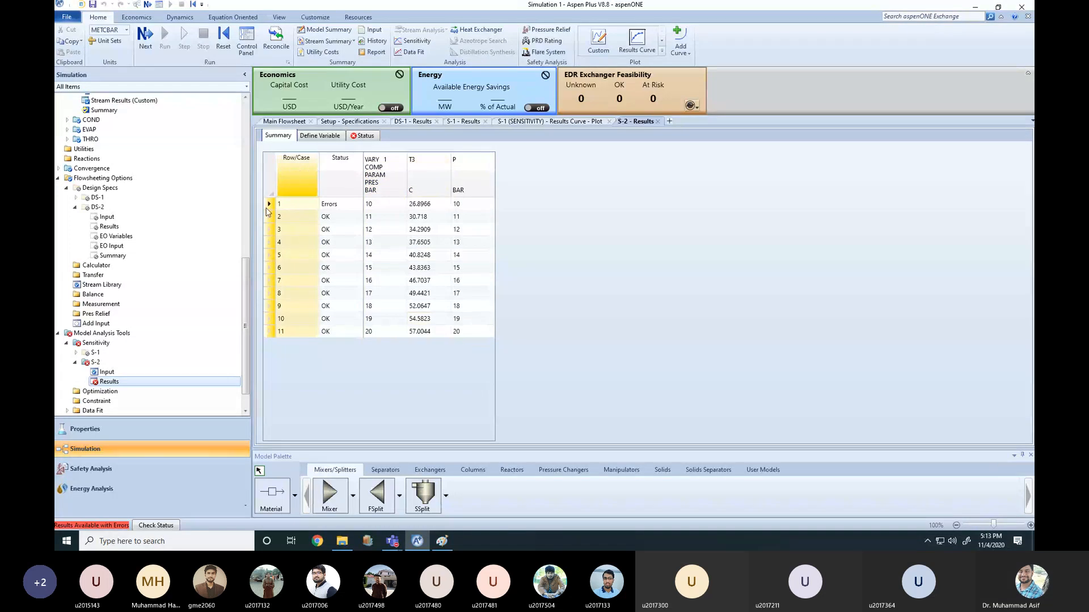
pyautogui.moveTo(268, 205); pyautogui.dragTo(275, 340)
pyautogui.click(633, 43)
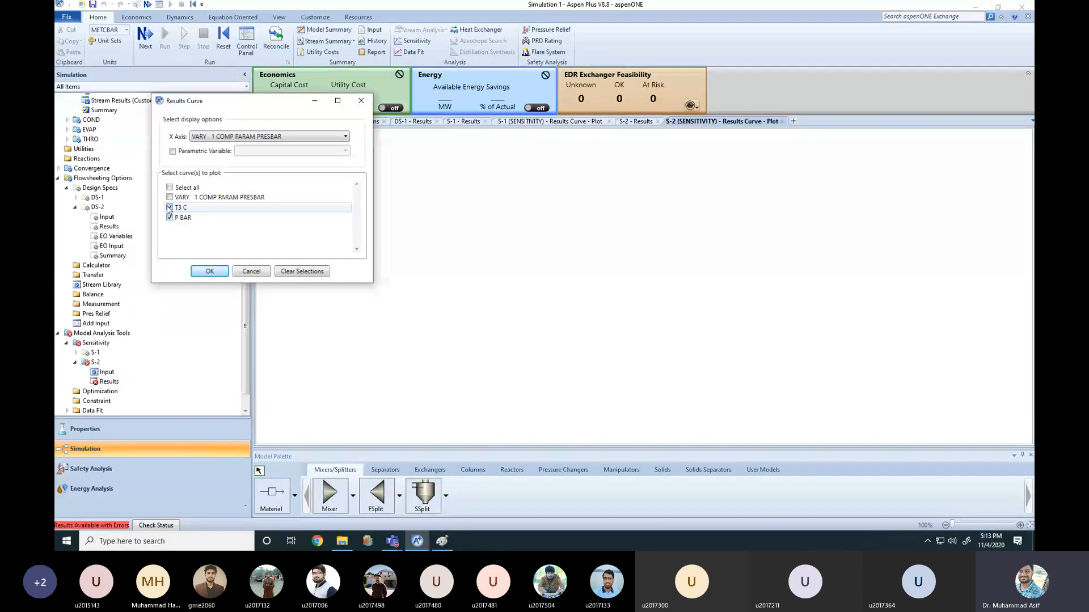
pyautogui.click(209, 272)
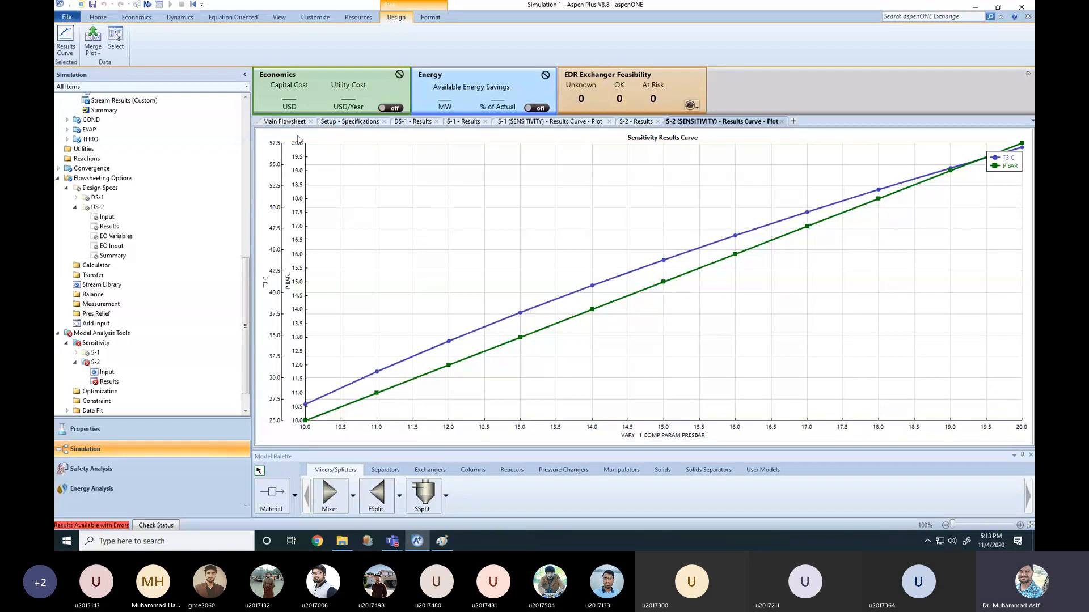
# - Compare the S-2 results table with its sensitivity curve and close both views
pyautogui.click(635, 122)
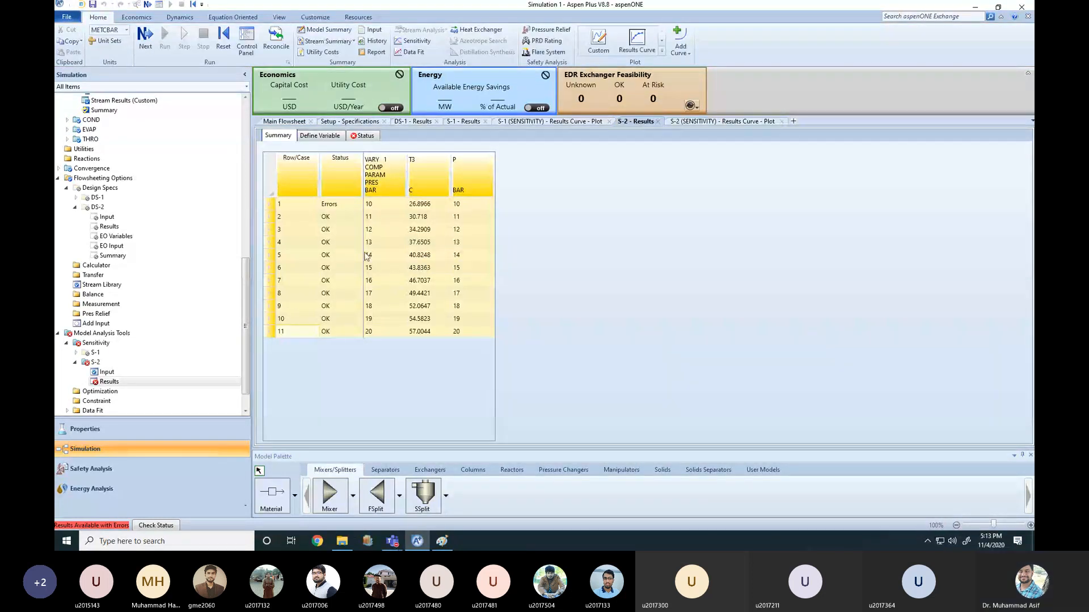
pyautogui.click(754, 122)
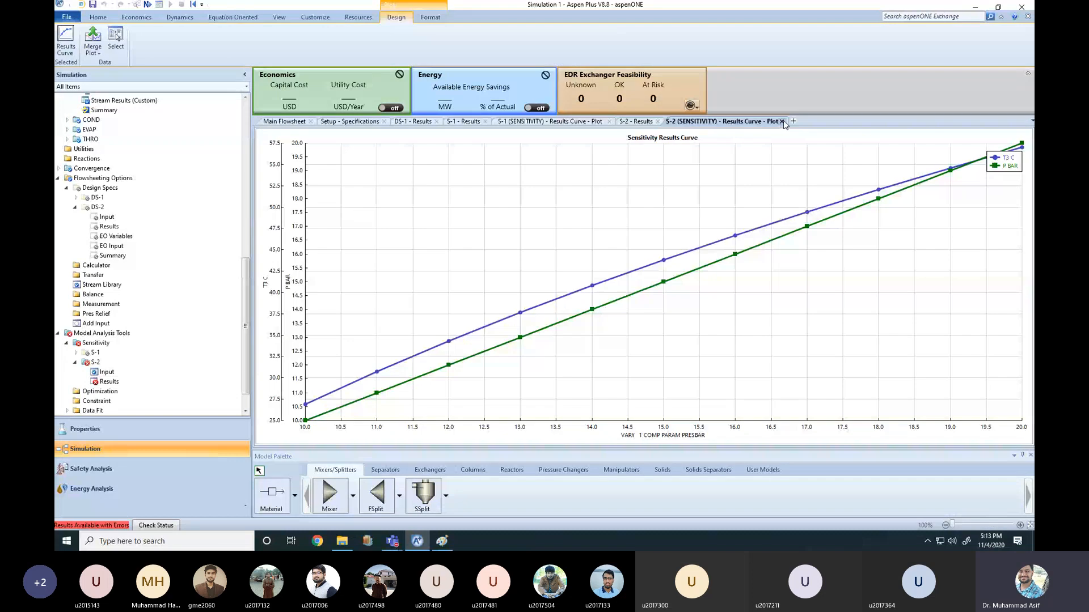
pyautogui.click(782, 122)
pyautogui.click(657, 121)
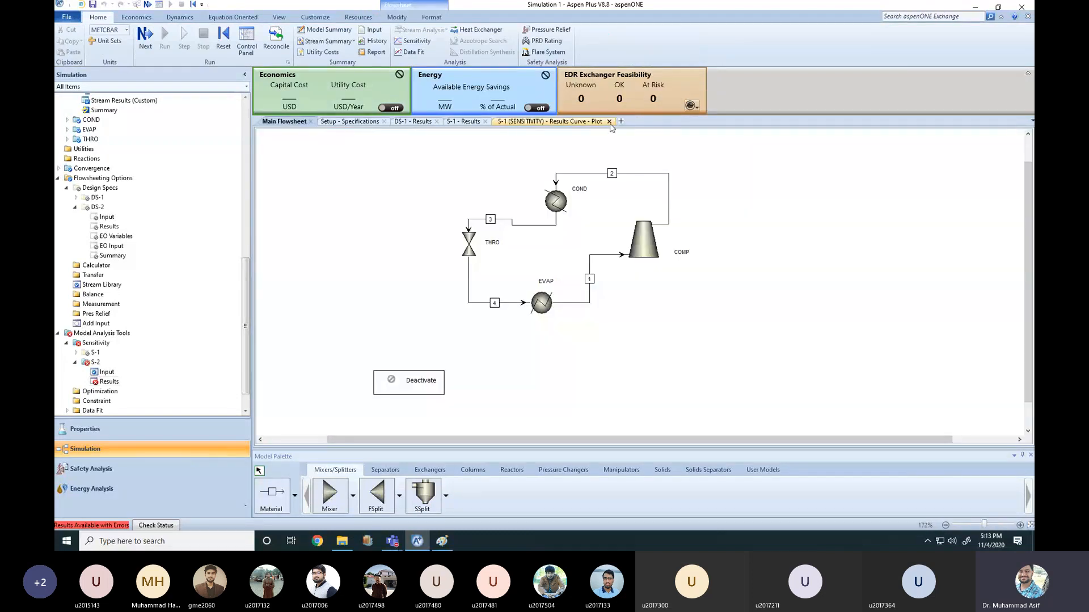
# - Switch to the "General" meeting in Microsoft Teams
pyautogui.click(390, 548)
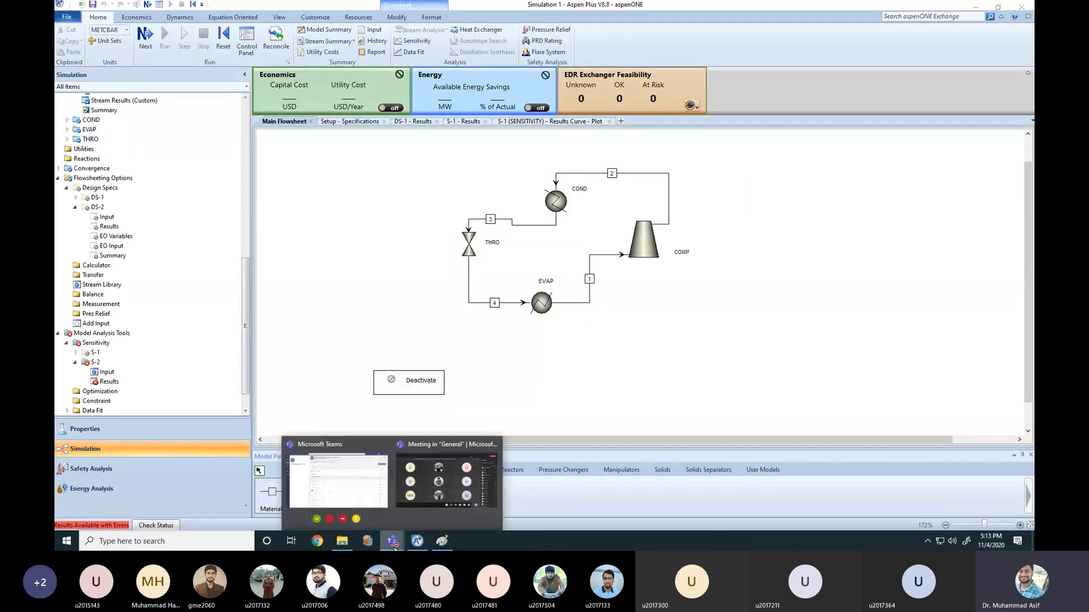
pyautogui.click(437, 451)
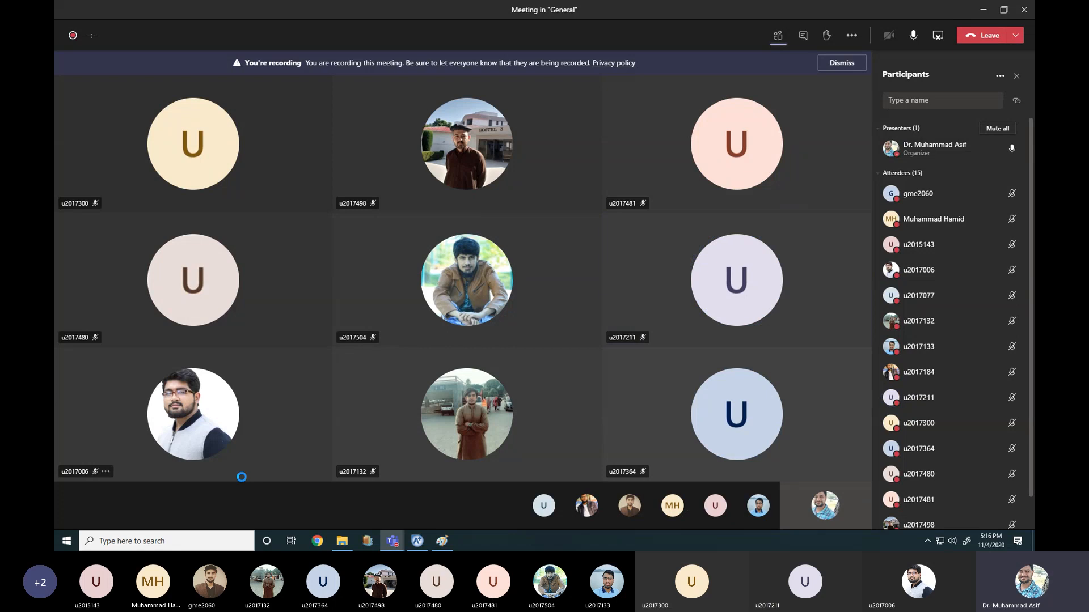
# - Try to open the network path \\10.1.17.10 and check the Aspen class folder, closing the windows this opens
pyautogui.press('super+r')
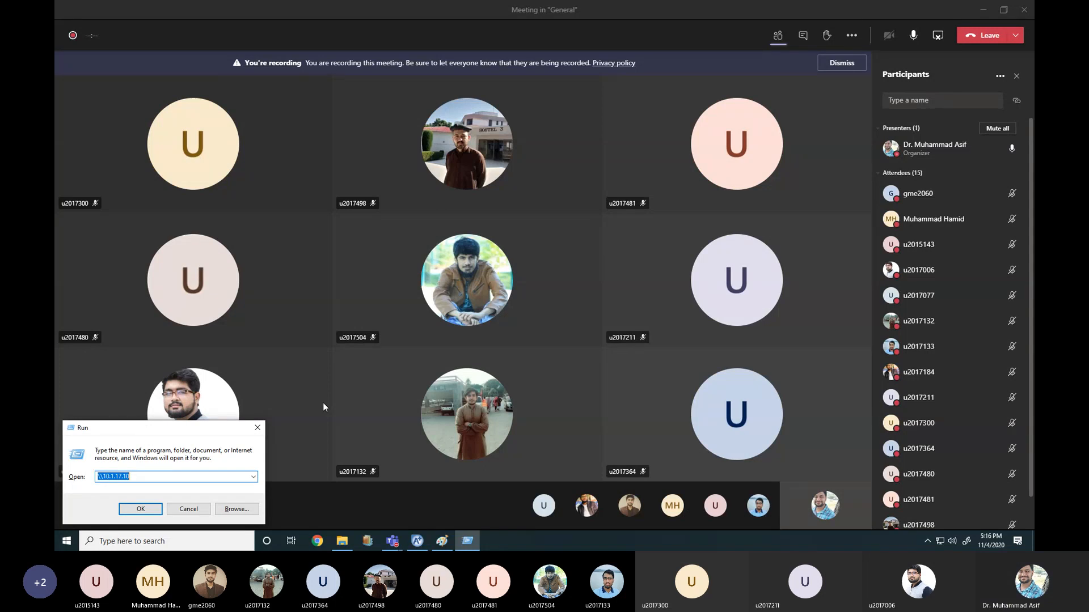
pyautogui.click(258, 427)
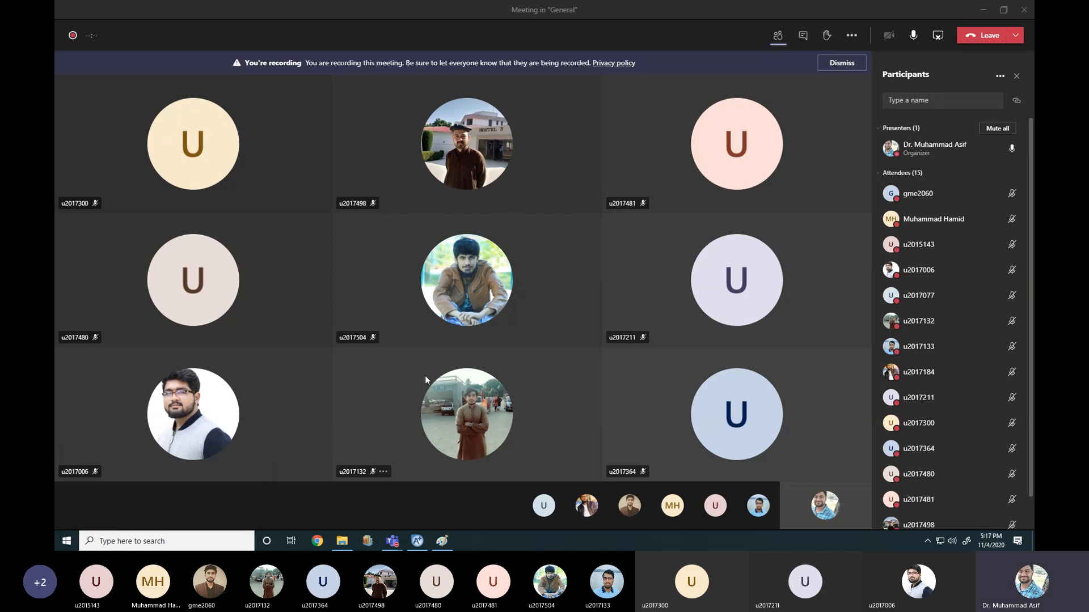
pyautogui.press('super+r')
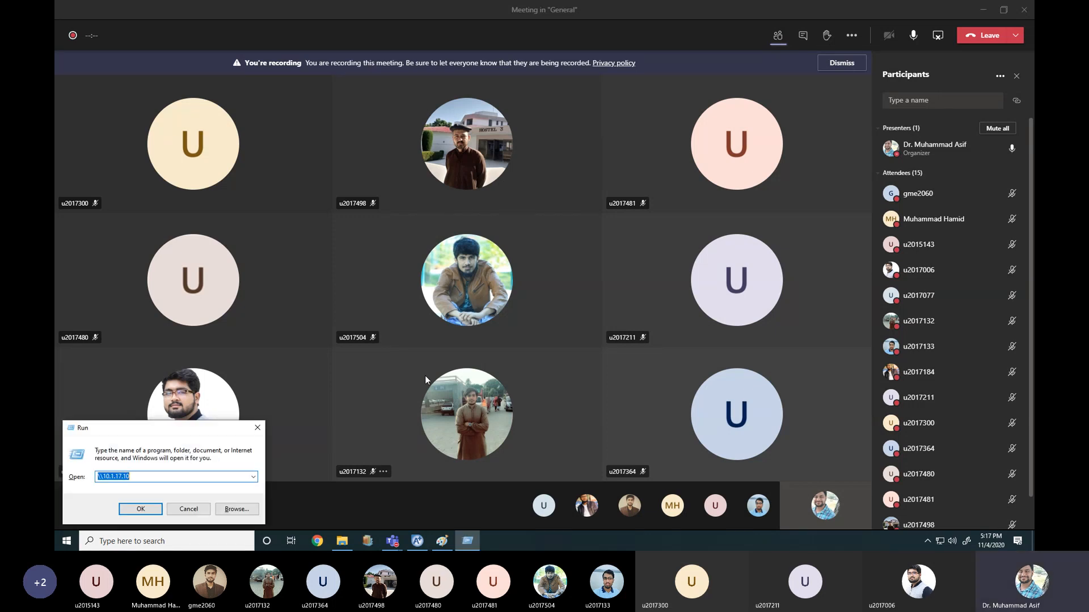
pyautogui.press('Return')
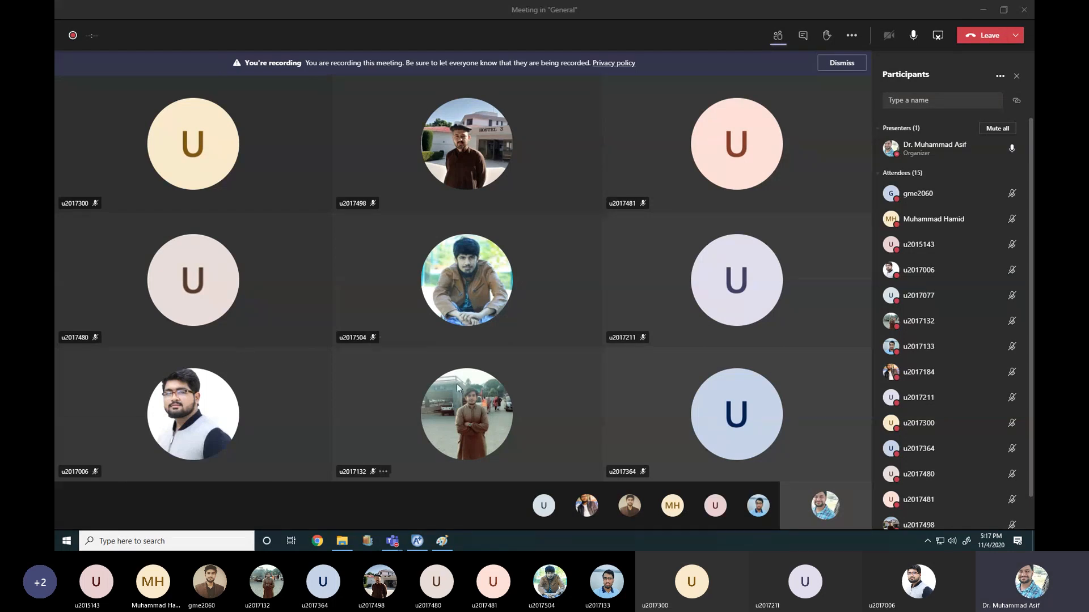
pyautogui.click(342, 541)
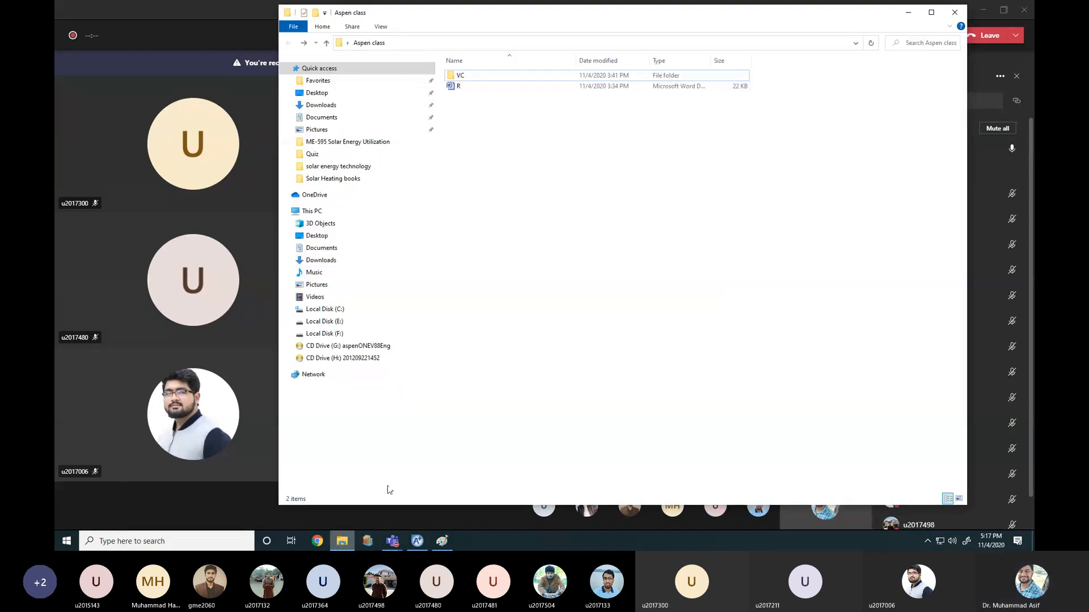
pyautogui.click(954, 12)
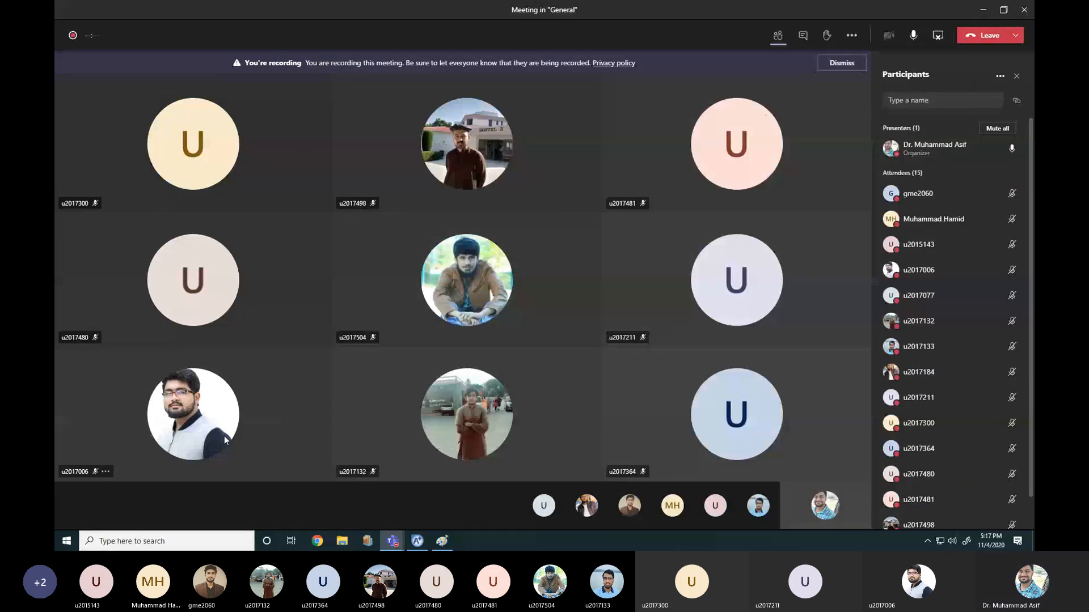
pyautogui.press('super+r')
pyautogui.press('Escape')
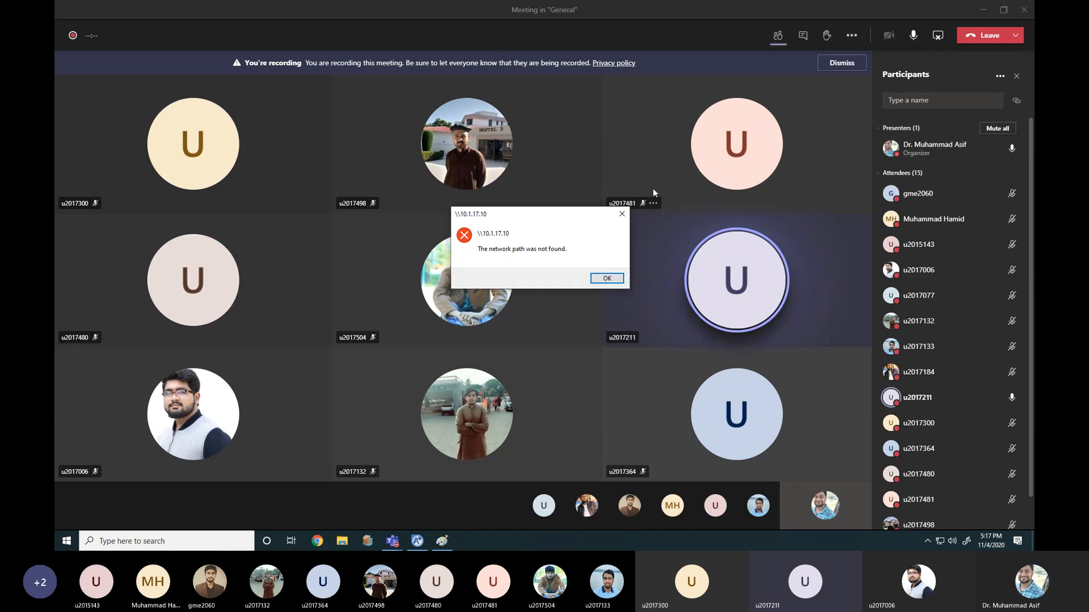
pyautogui.click(620, 215)
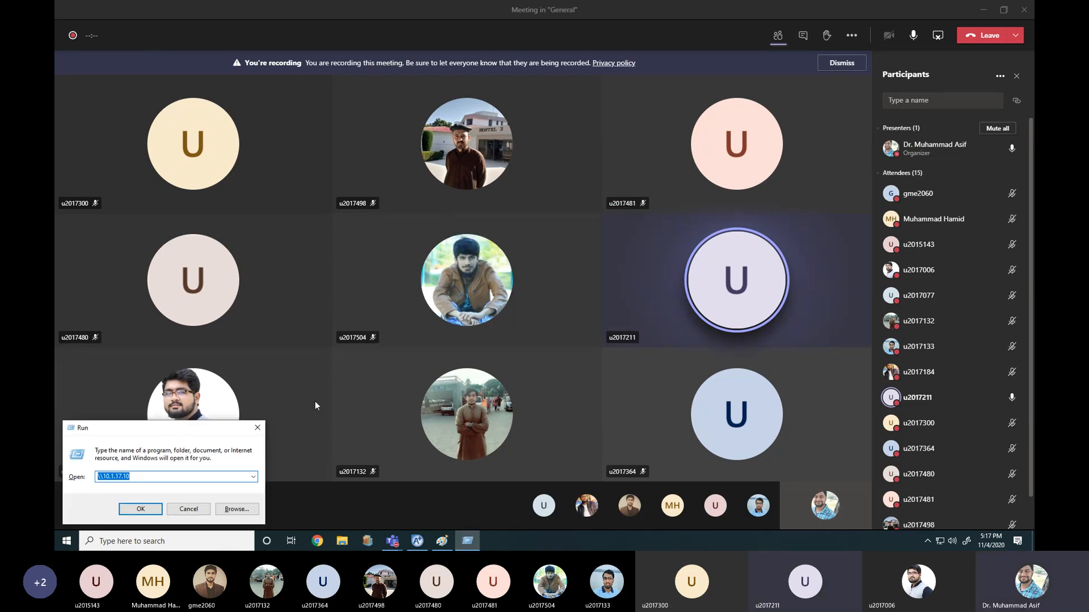
pyautogui.click(257, 428)
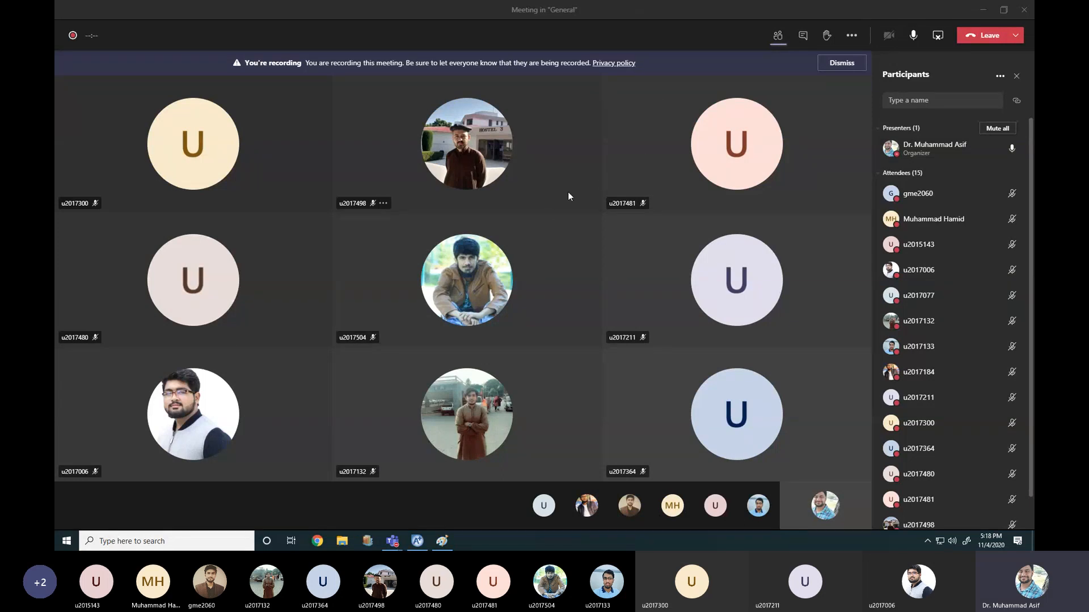
# - Leave the Teams meeting to end the session
pyautogui.click(986, 41)
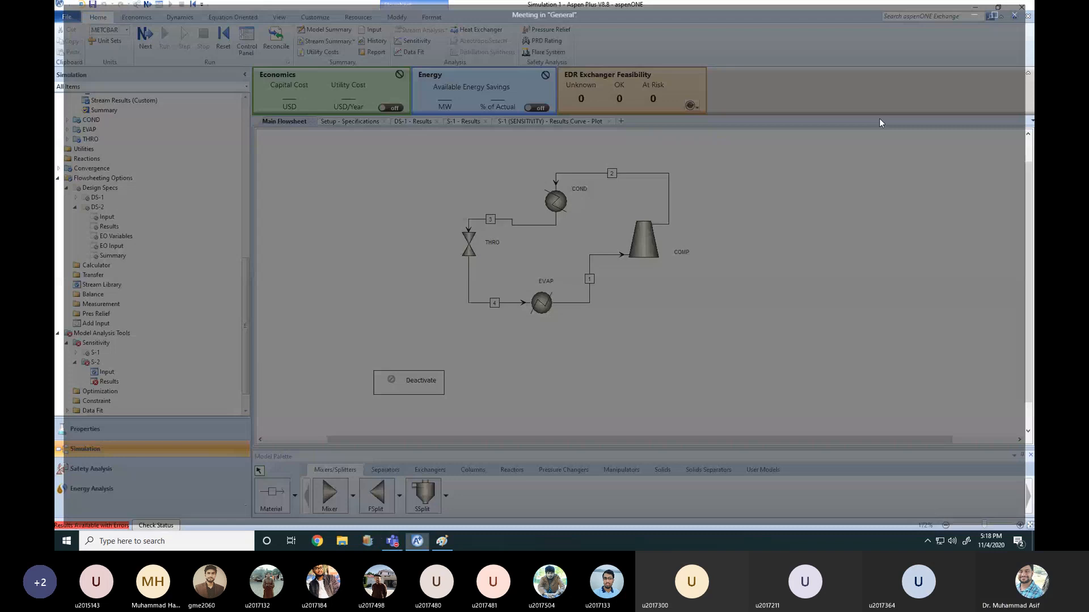